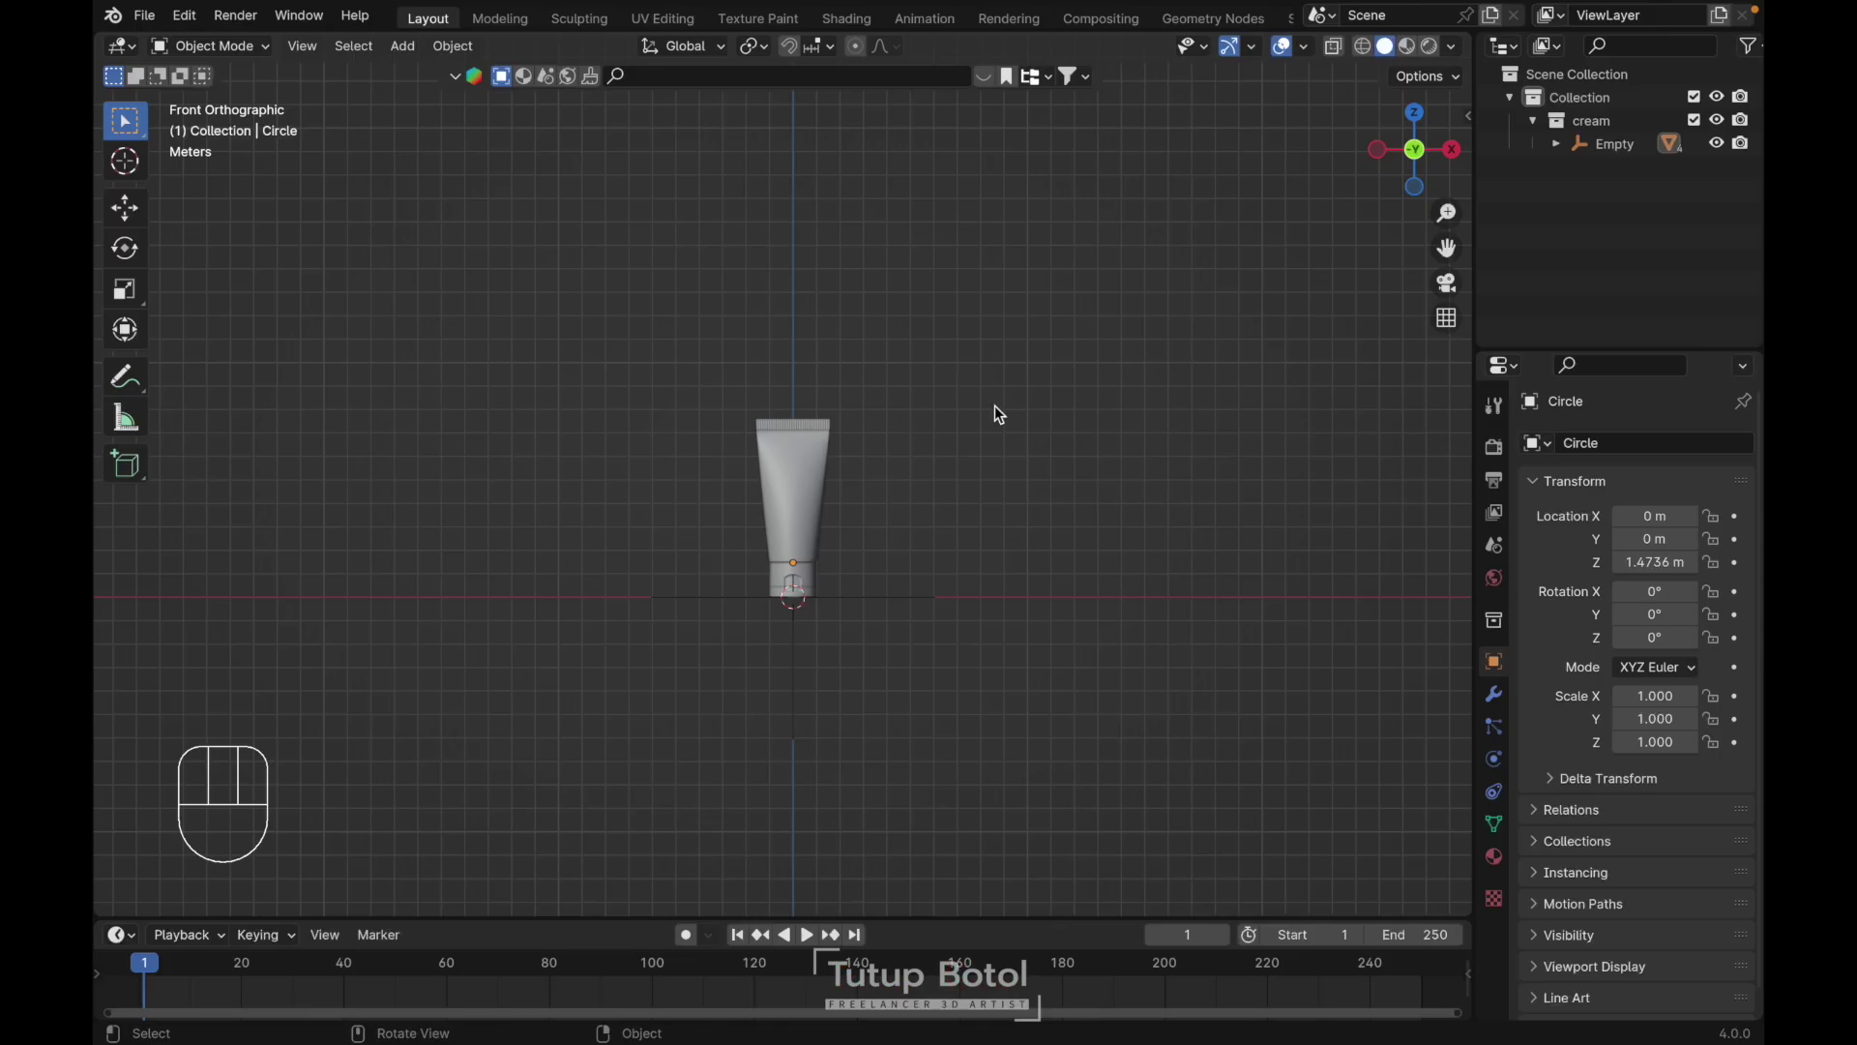
left_click(905, 598)
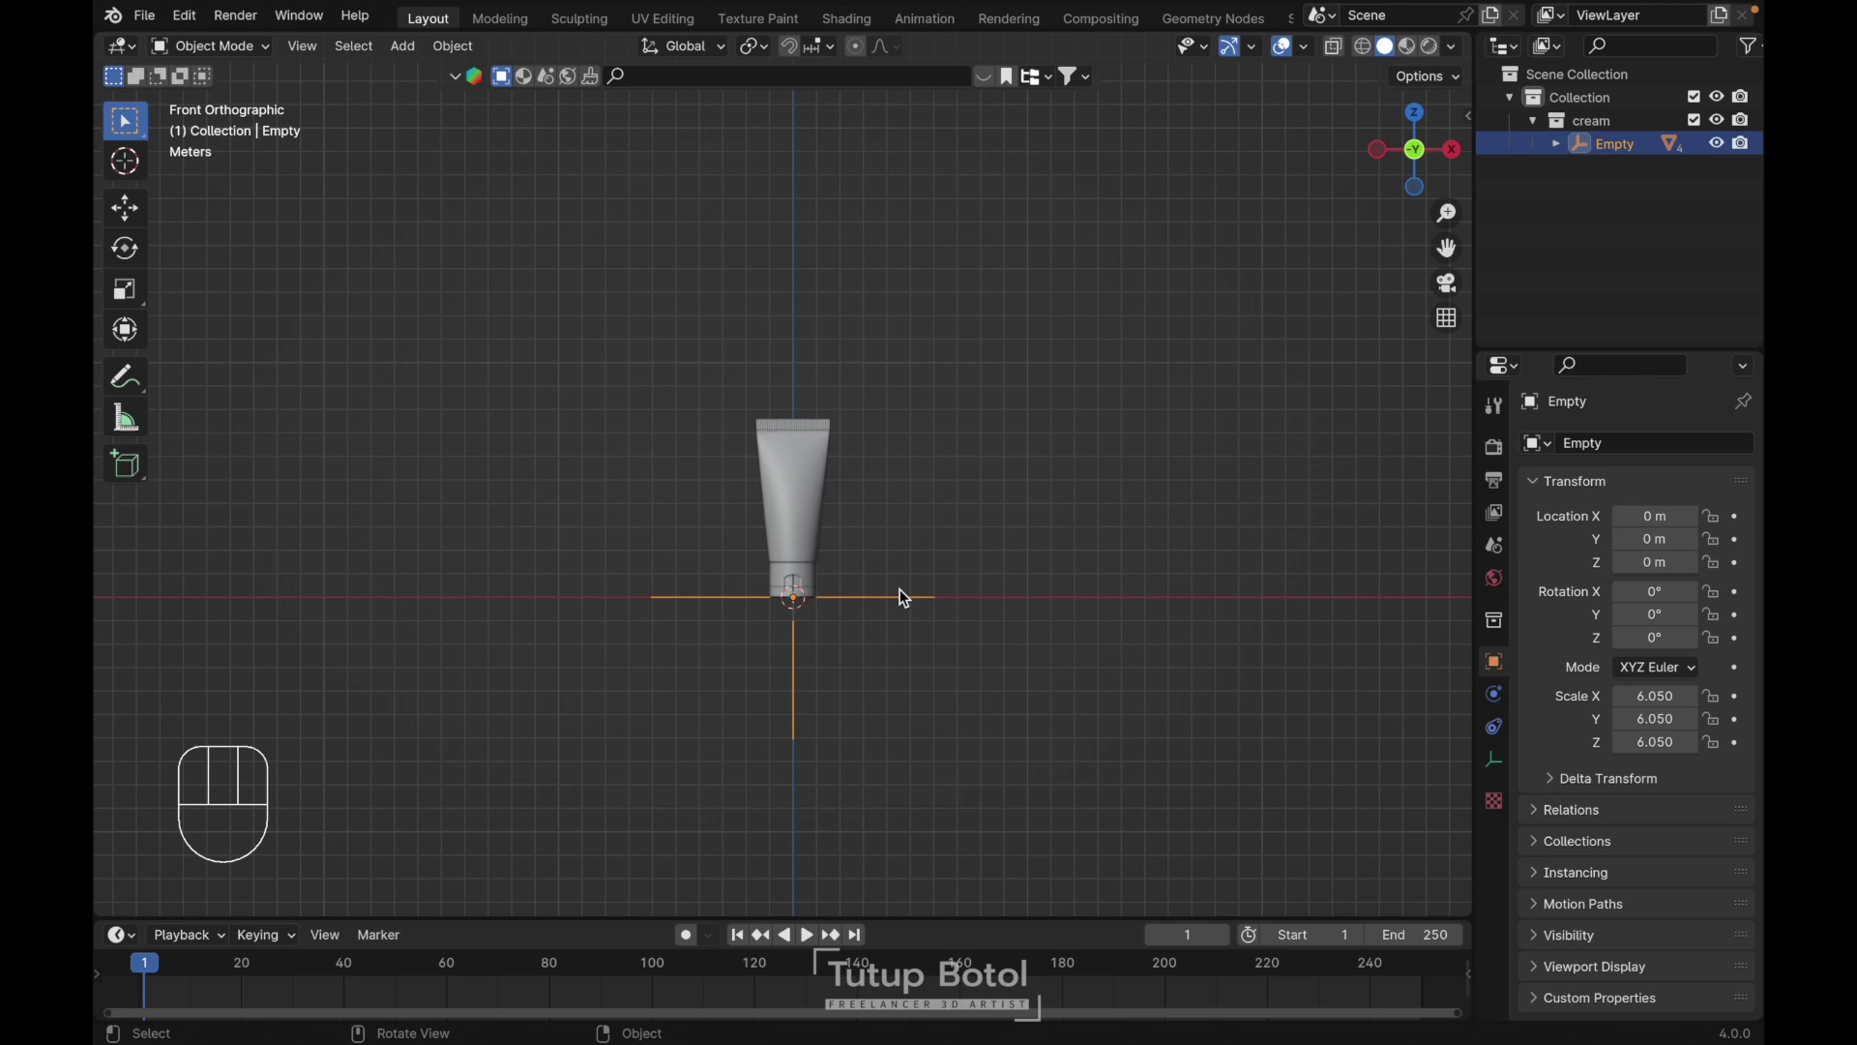
key("g")
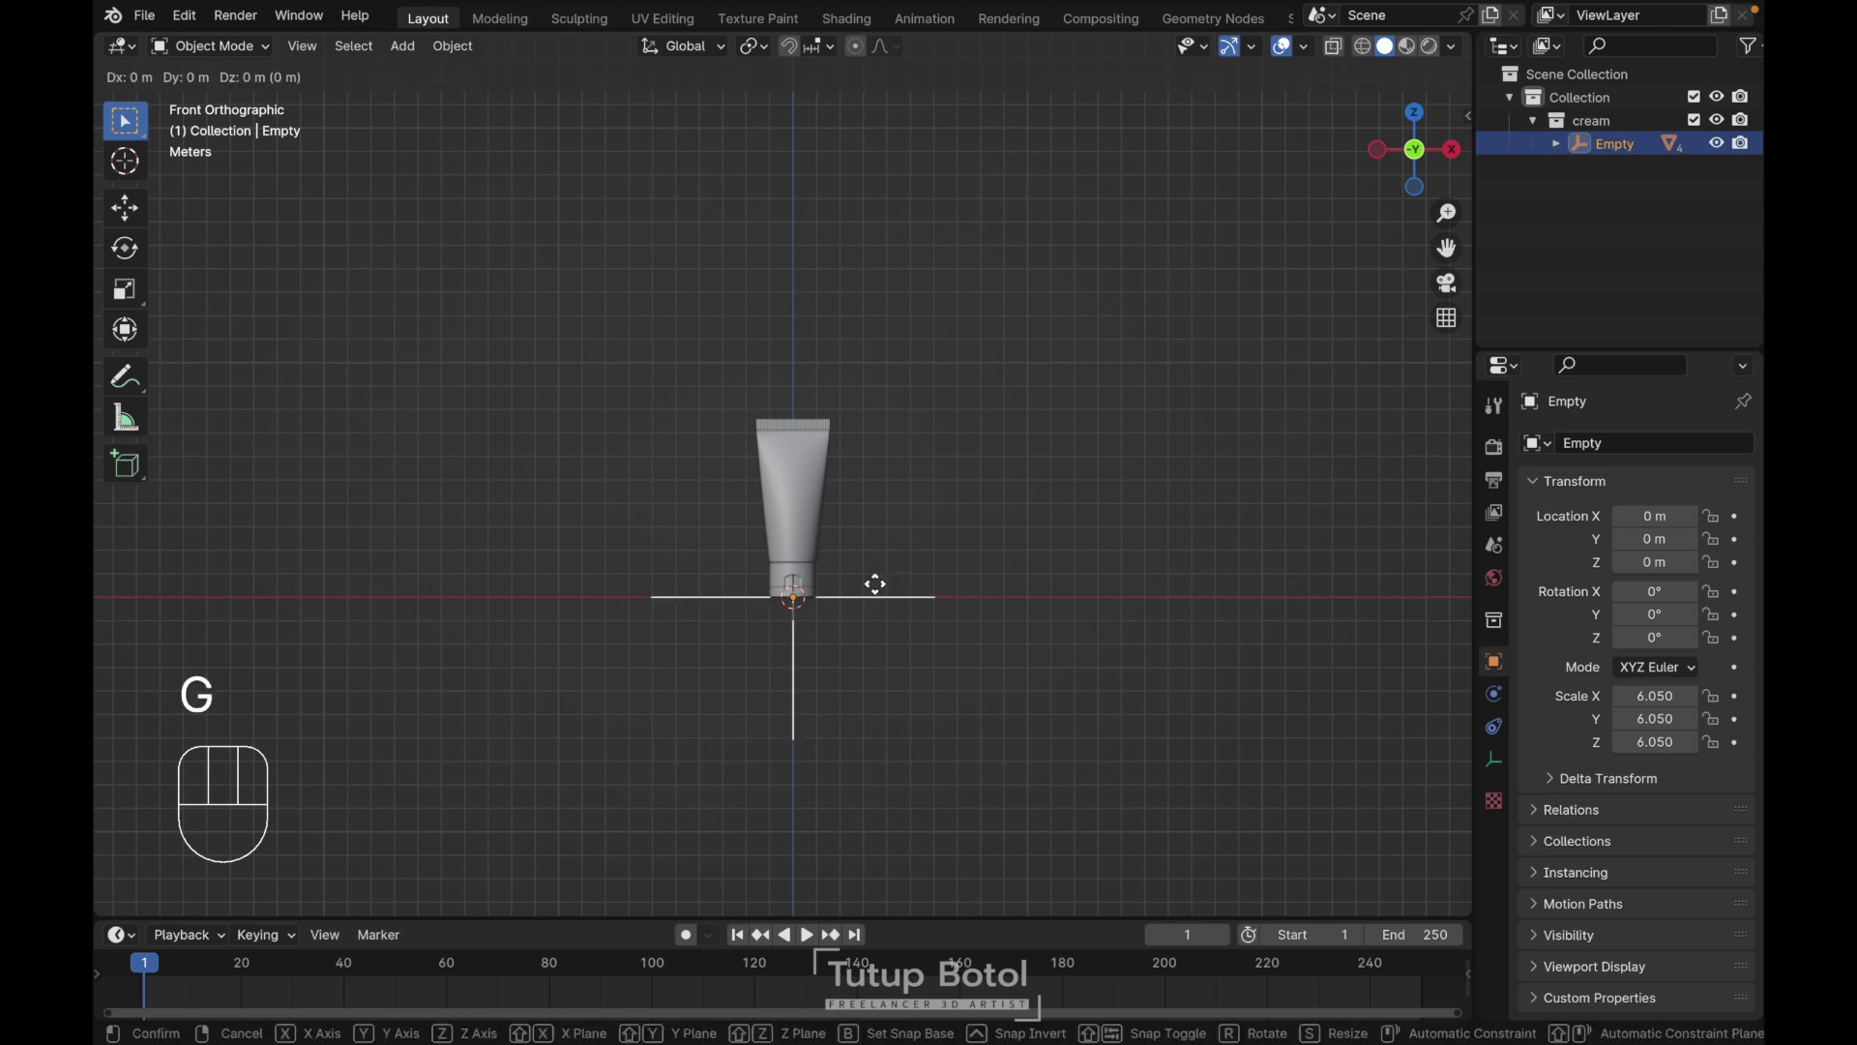
key("Escape")
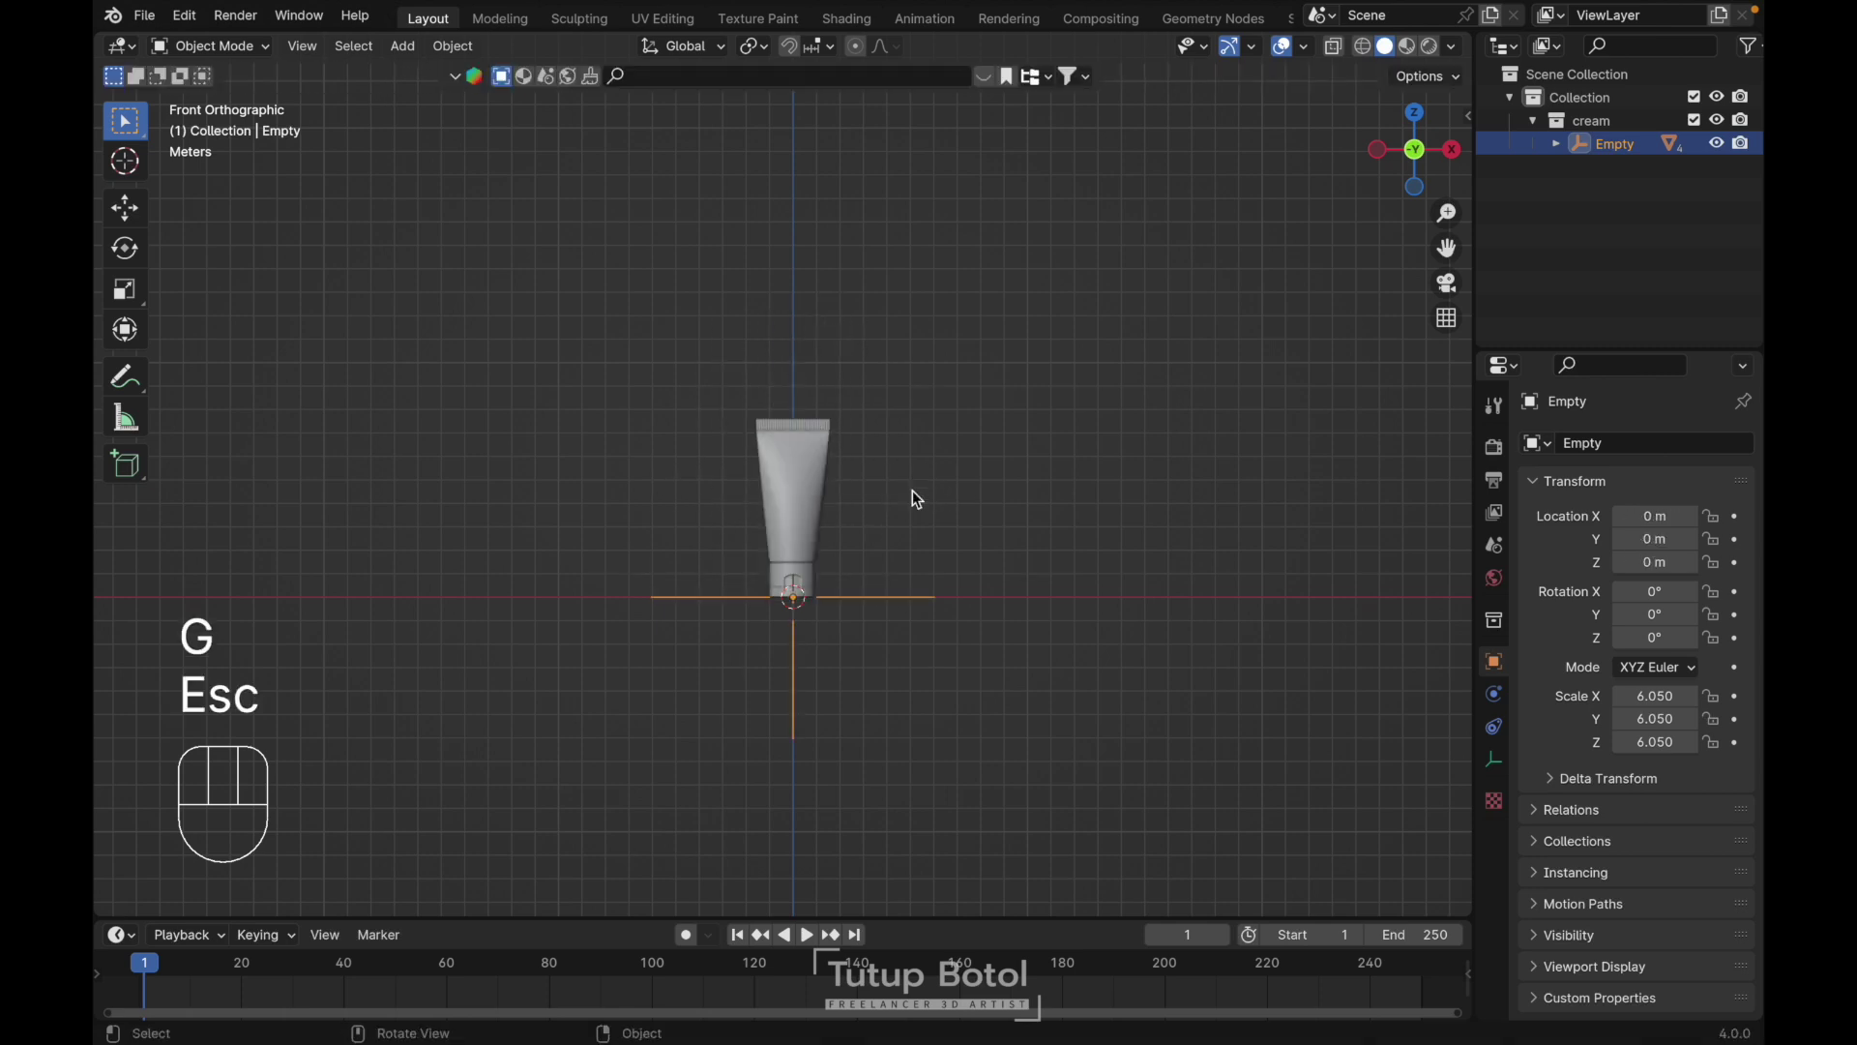
Exclude the cream collection from the view layer and add a cube at the world origin
left_click(995, 329)
left_click(1694, 121)
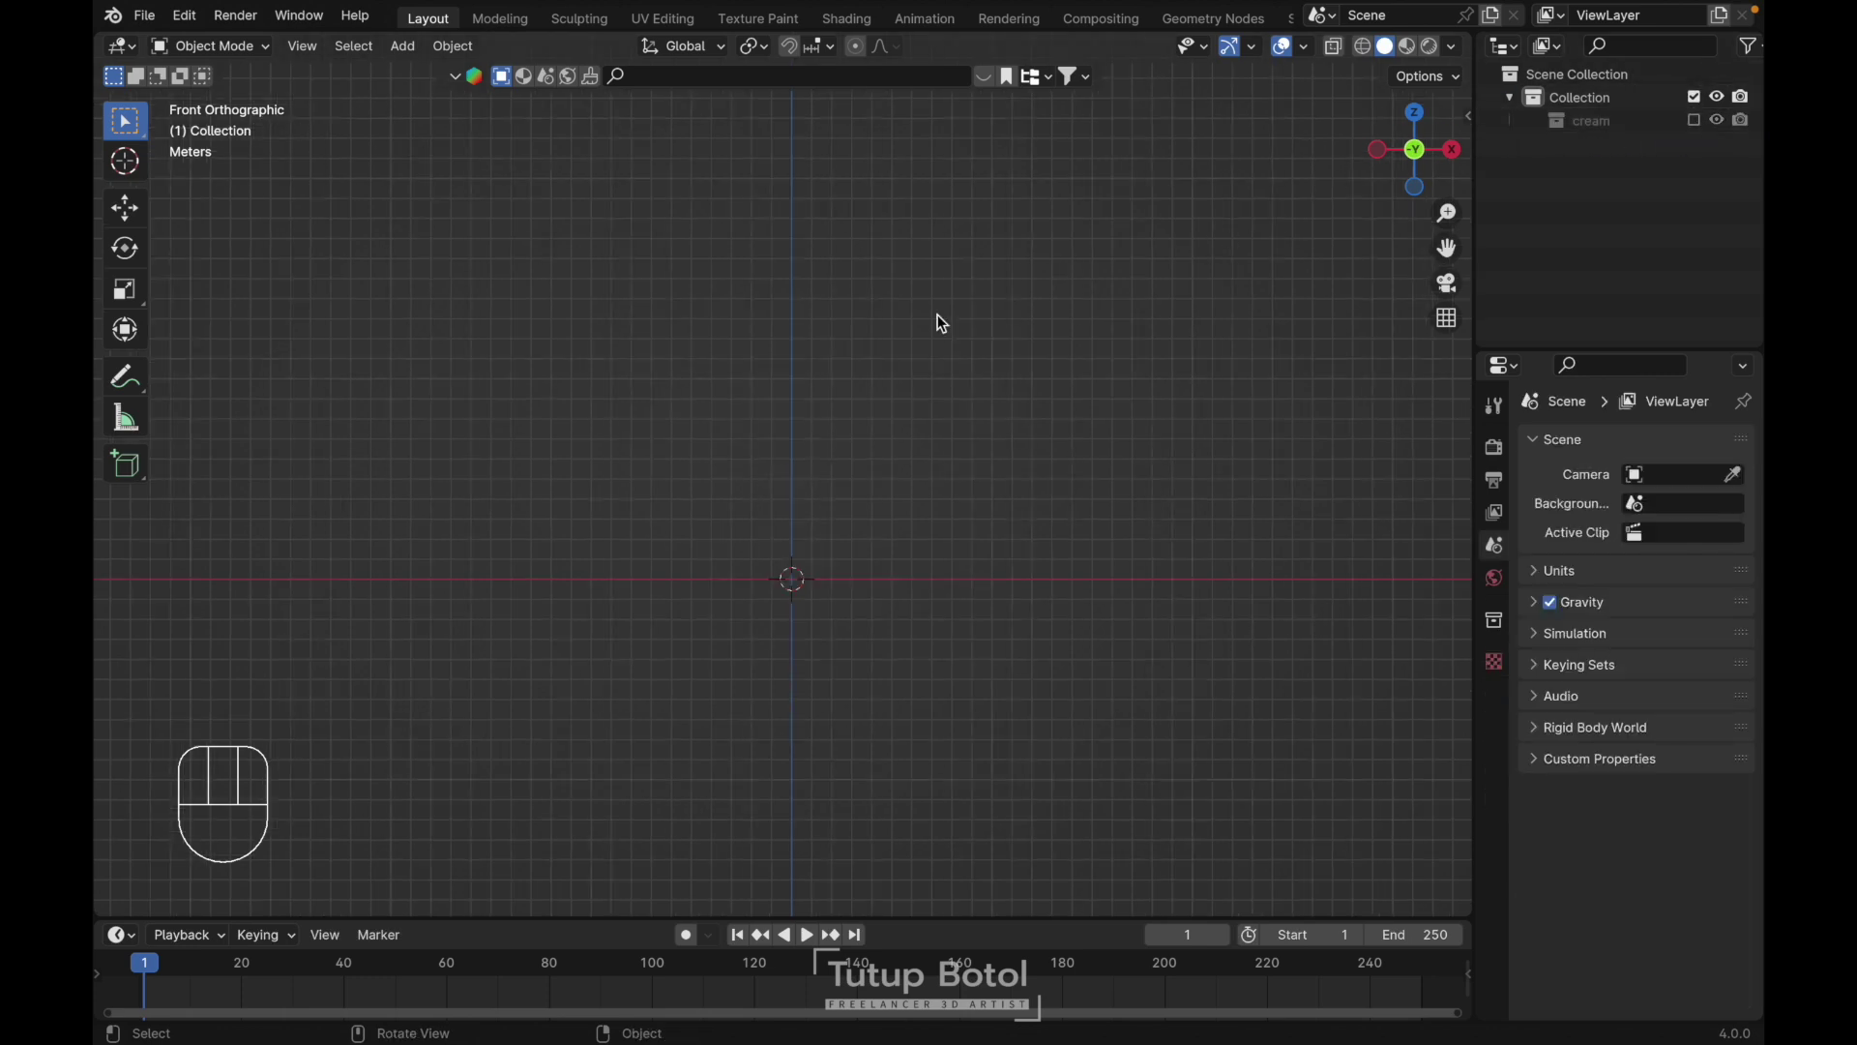
key("shift+a")
mouse_move(778, 366)
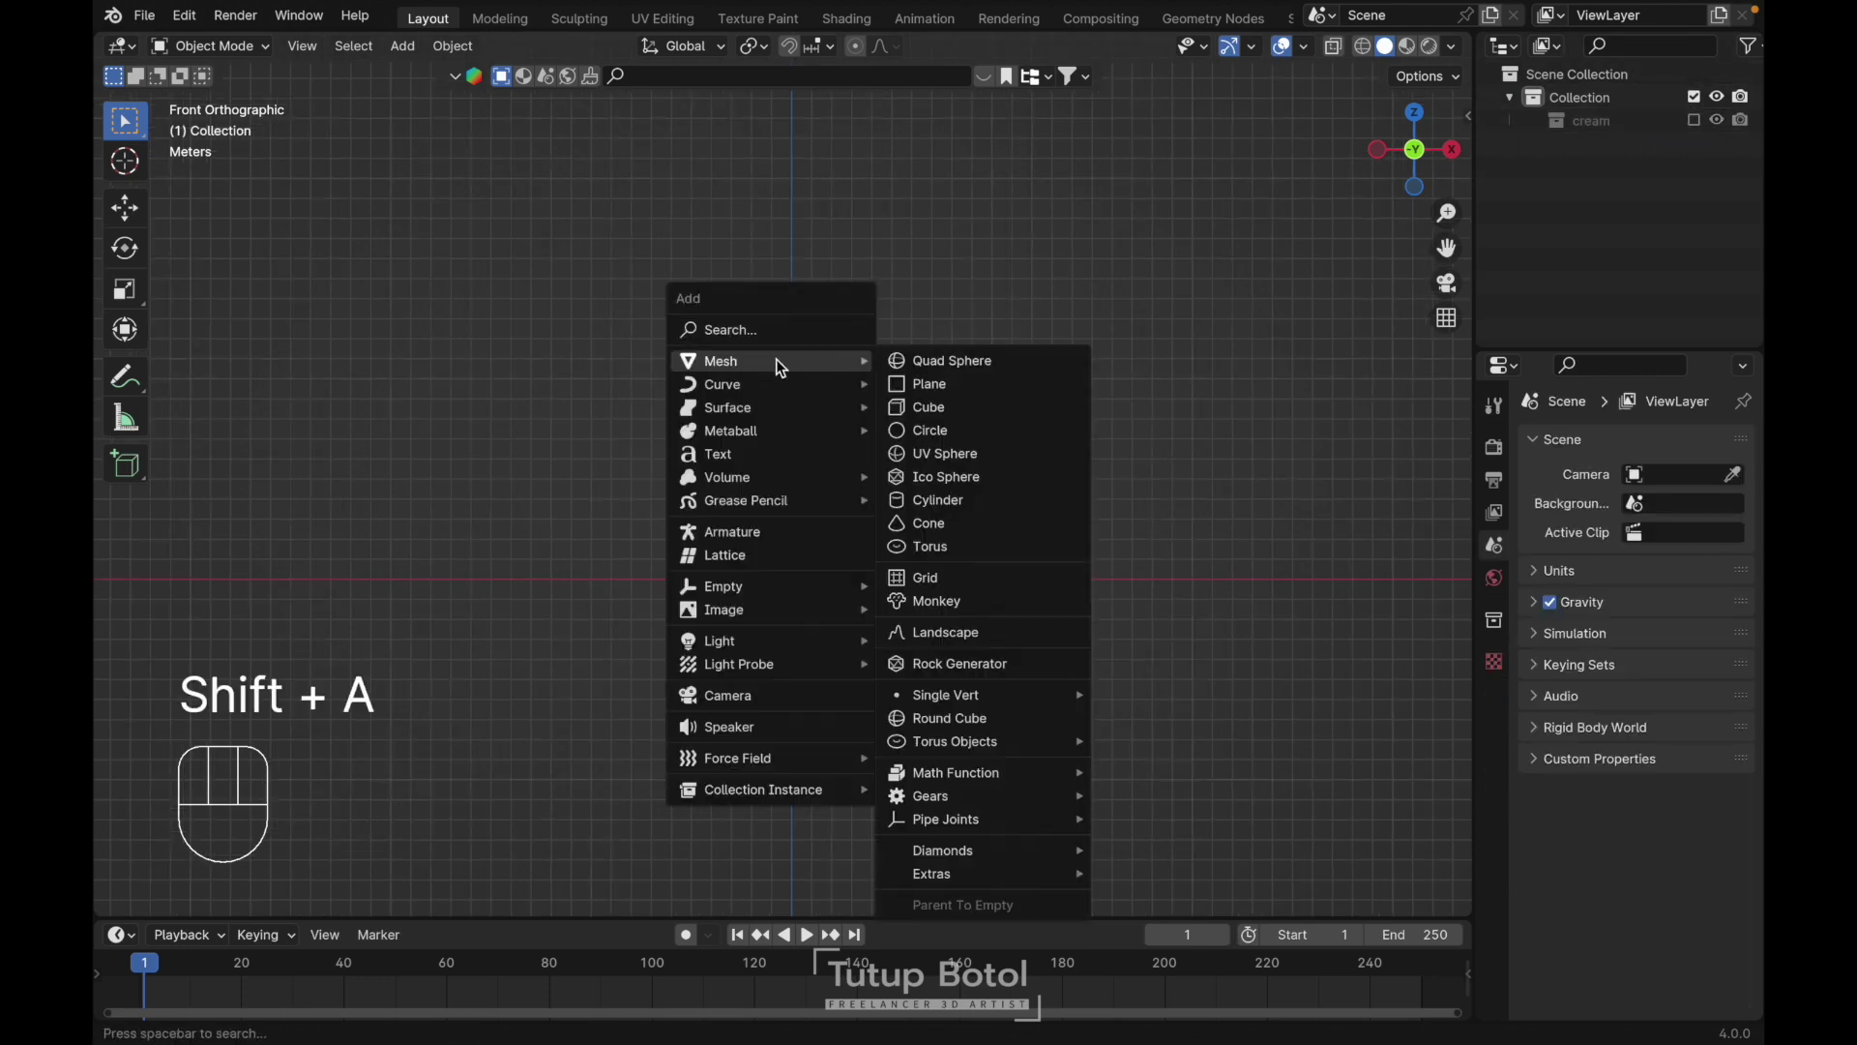
left_click(973, 410)
key("grave")
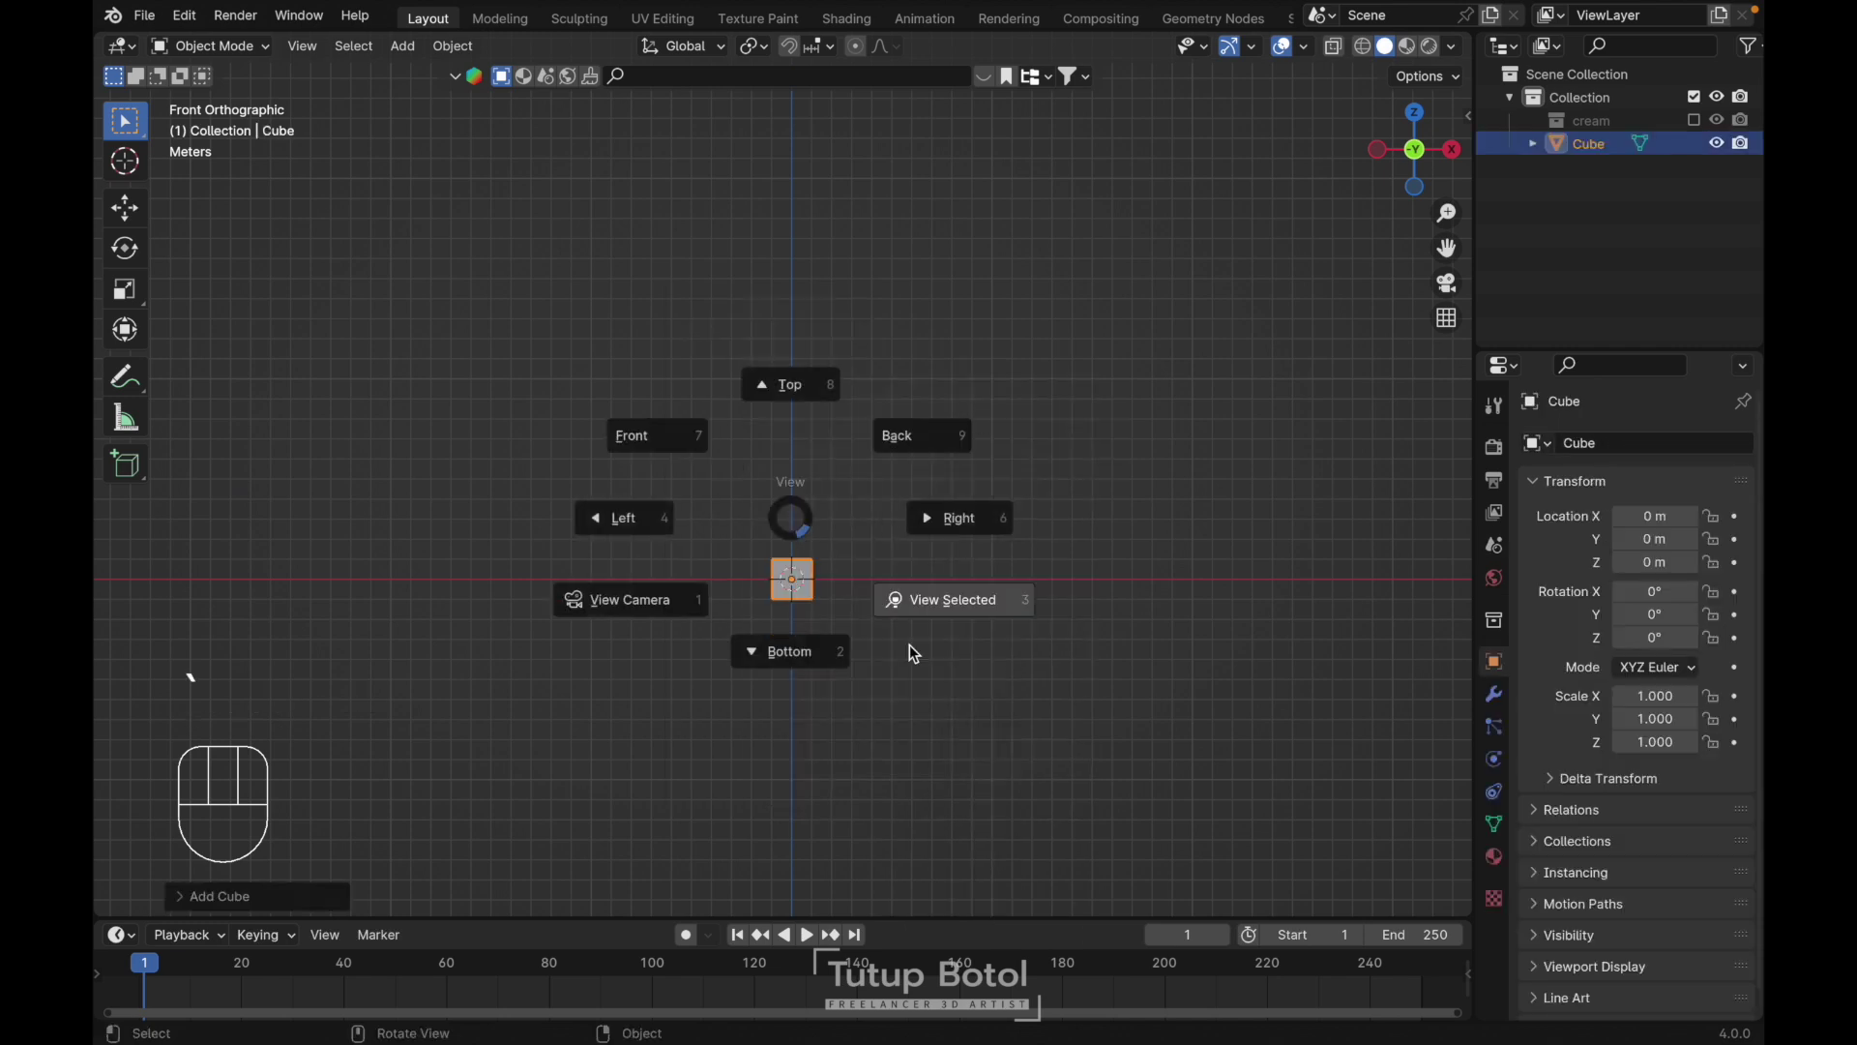
left_click(909, 644)
scroll(909, 644, "down", 4)
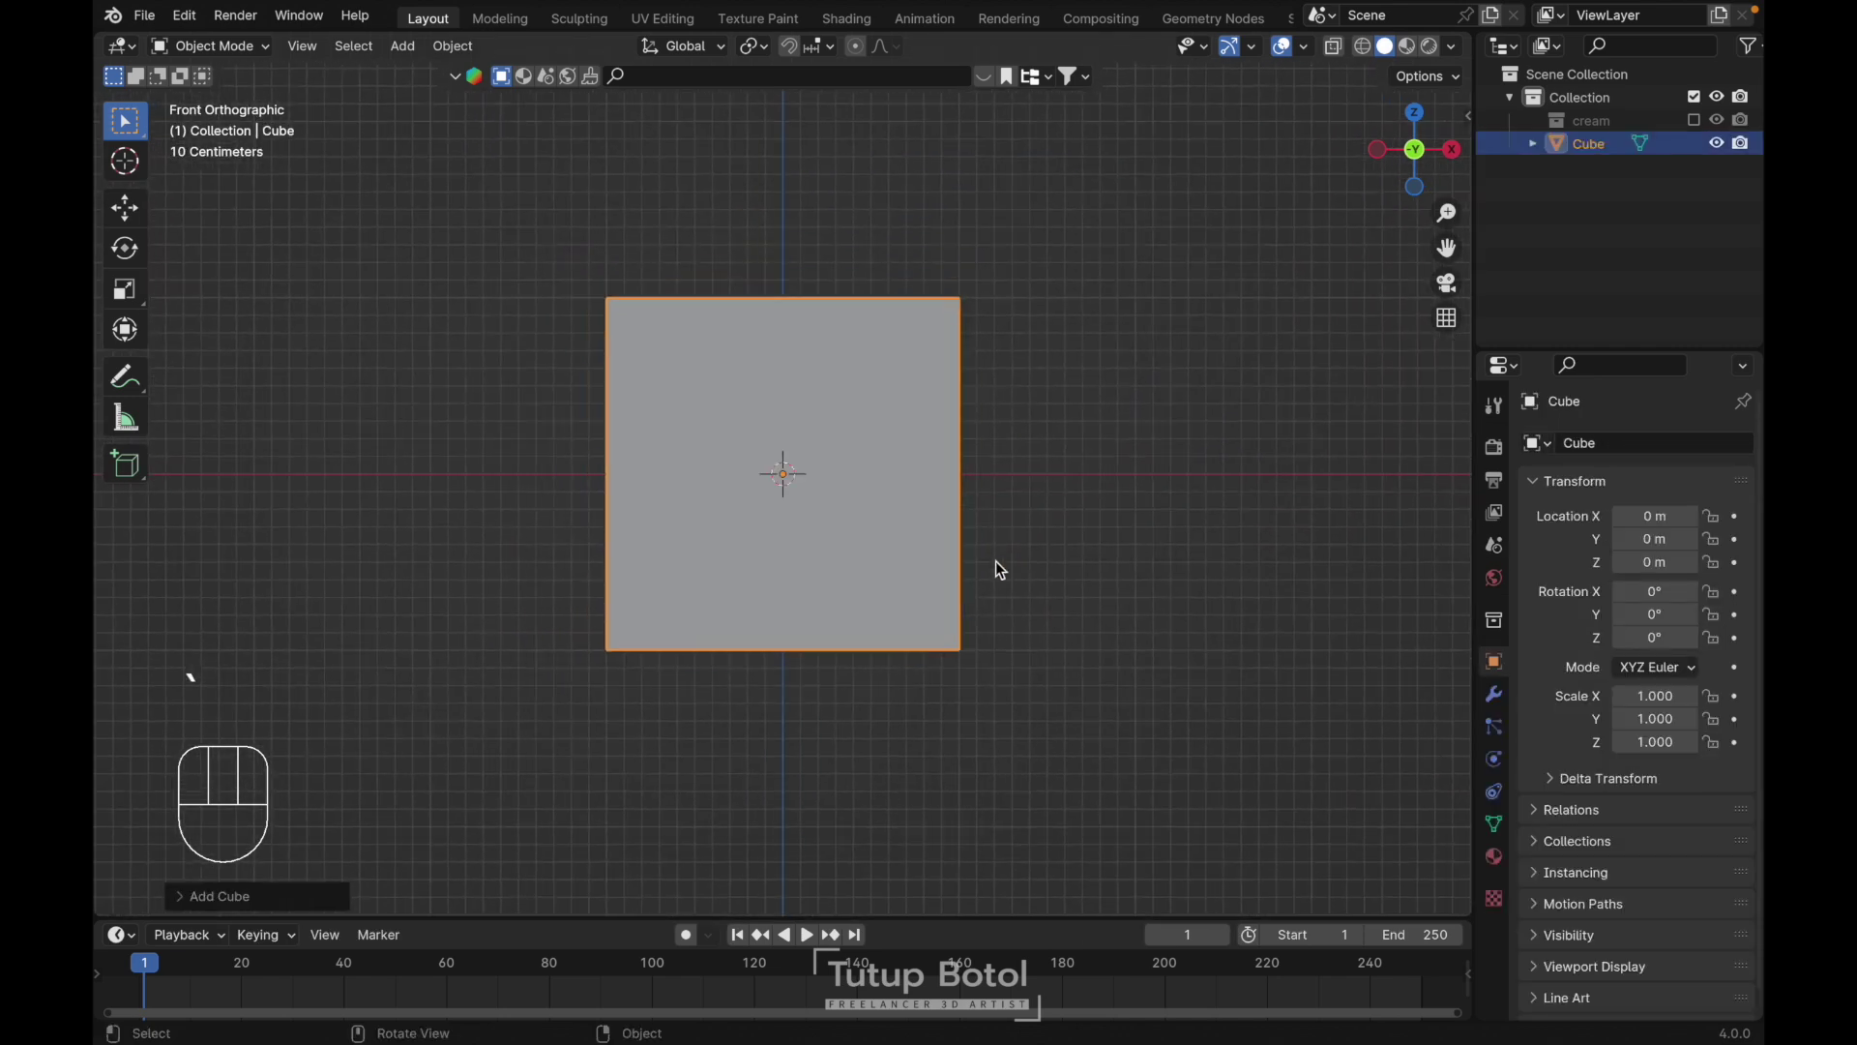
Give the cube a level 2 Subdivision modifier and apply it to form a rounded mesh
key("ctrl+2")
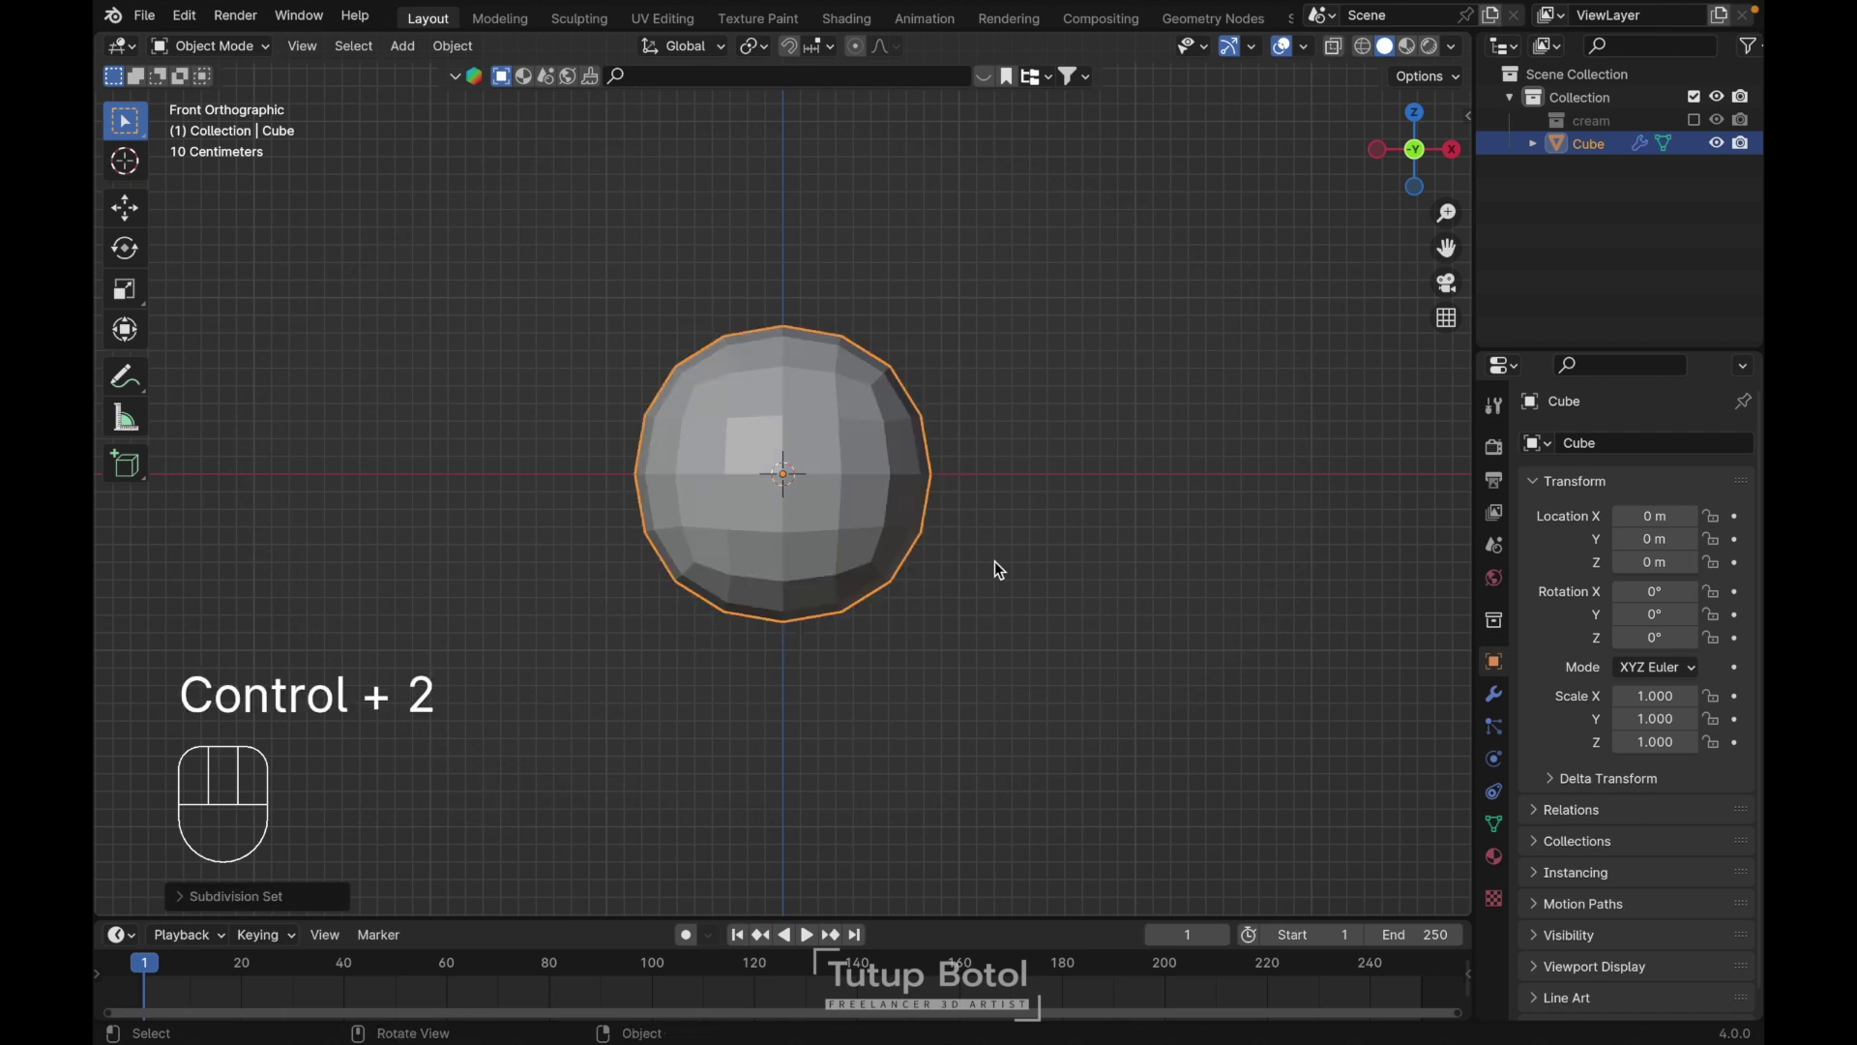
left_click(1492, 695)
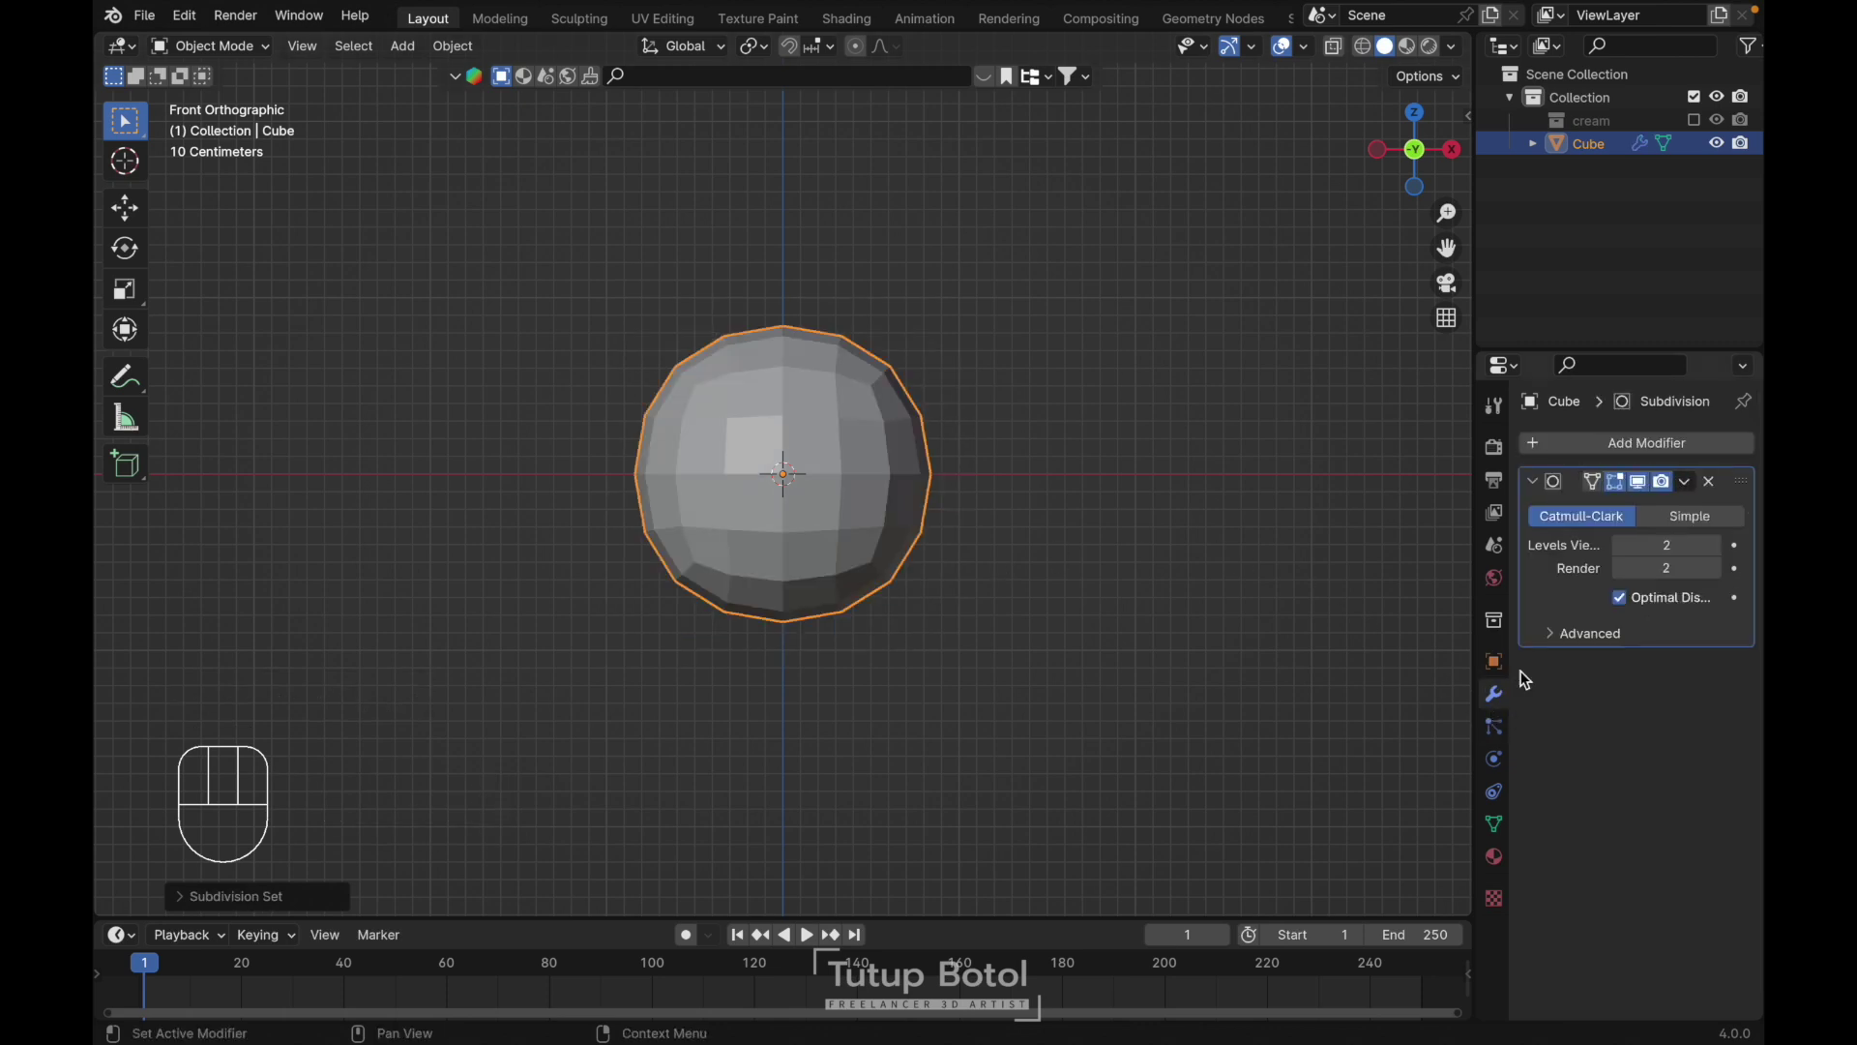
left_click(1685, 482)
left_click(1609, 507)
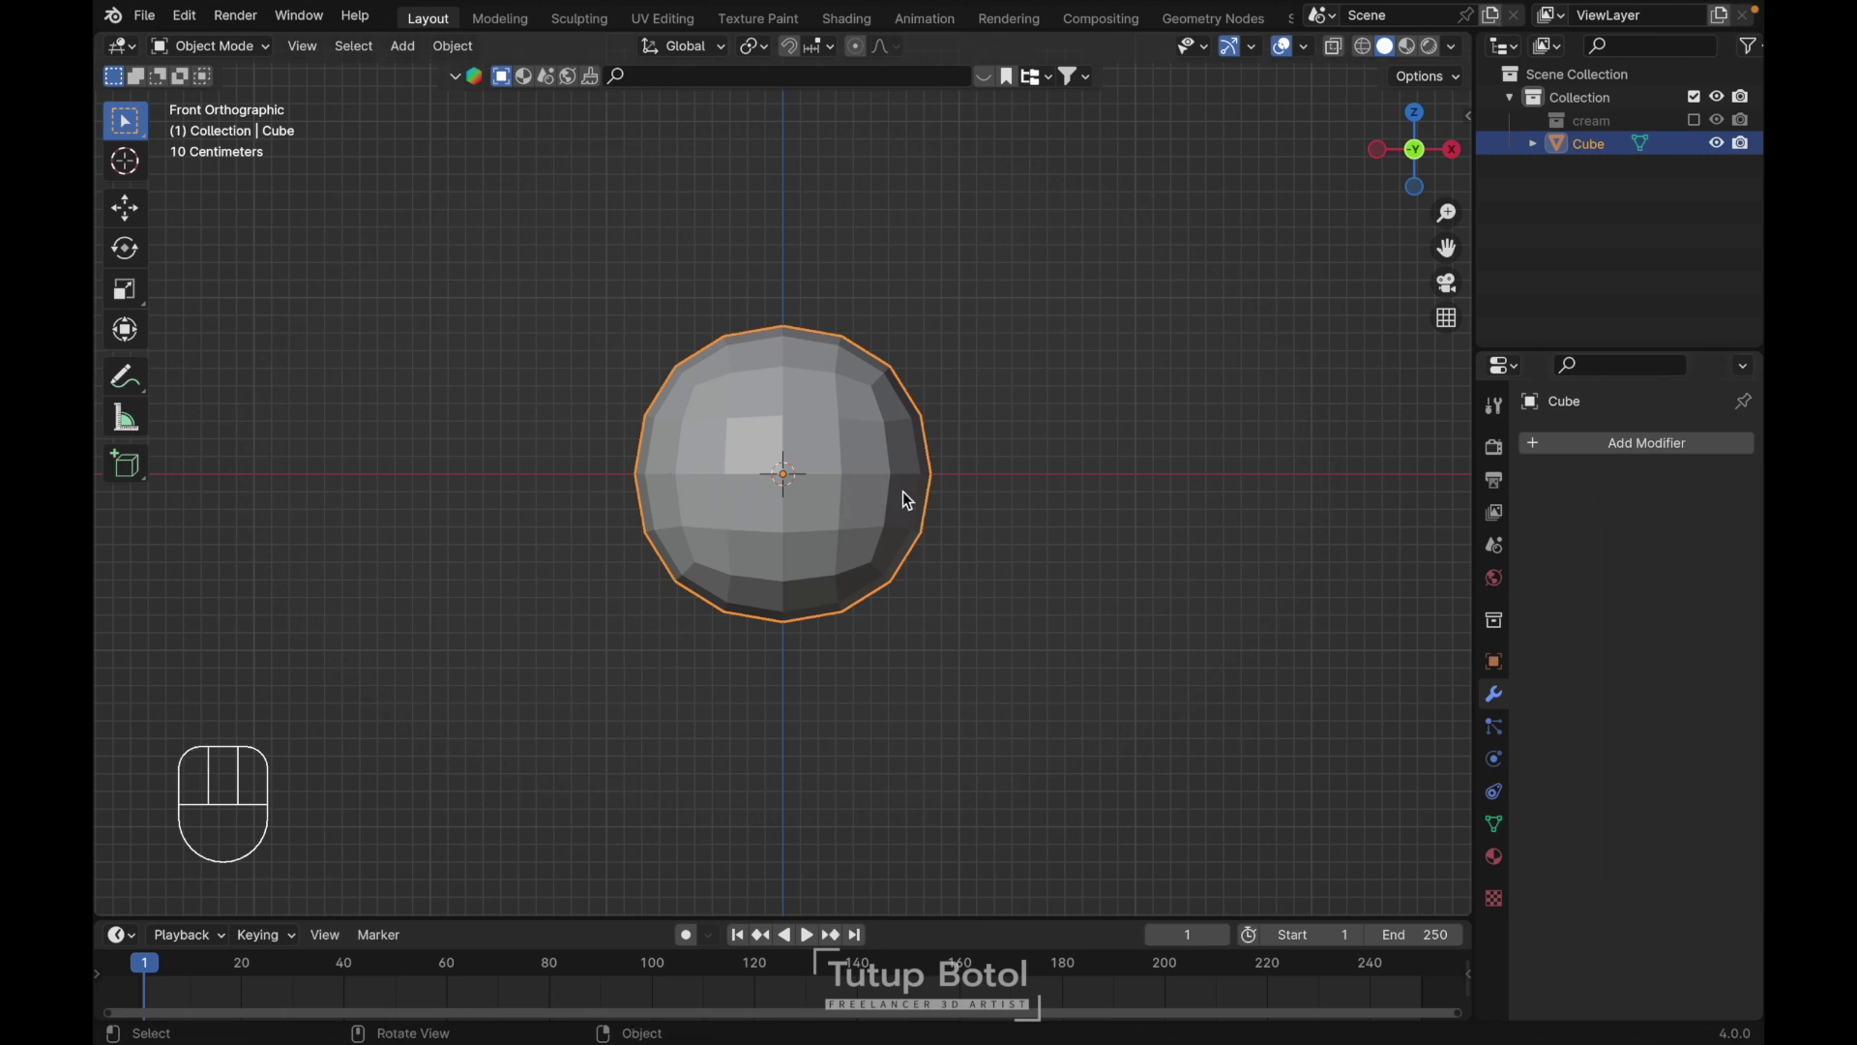
Add another level 2 subdivision to the sphere and open its mesh for editing in top view
key("ctrl+2")
key("Tab")
middle_click_drag(885, 341, 883, 345)
key("grave")
middle_click_drag(764, 265, 767, 265)
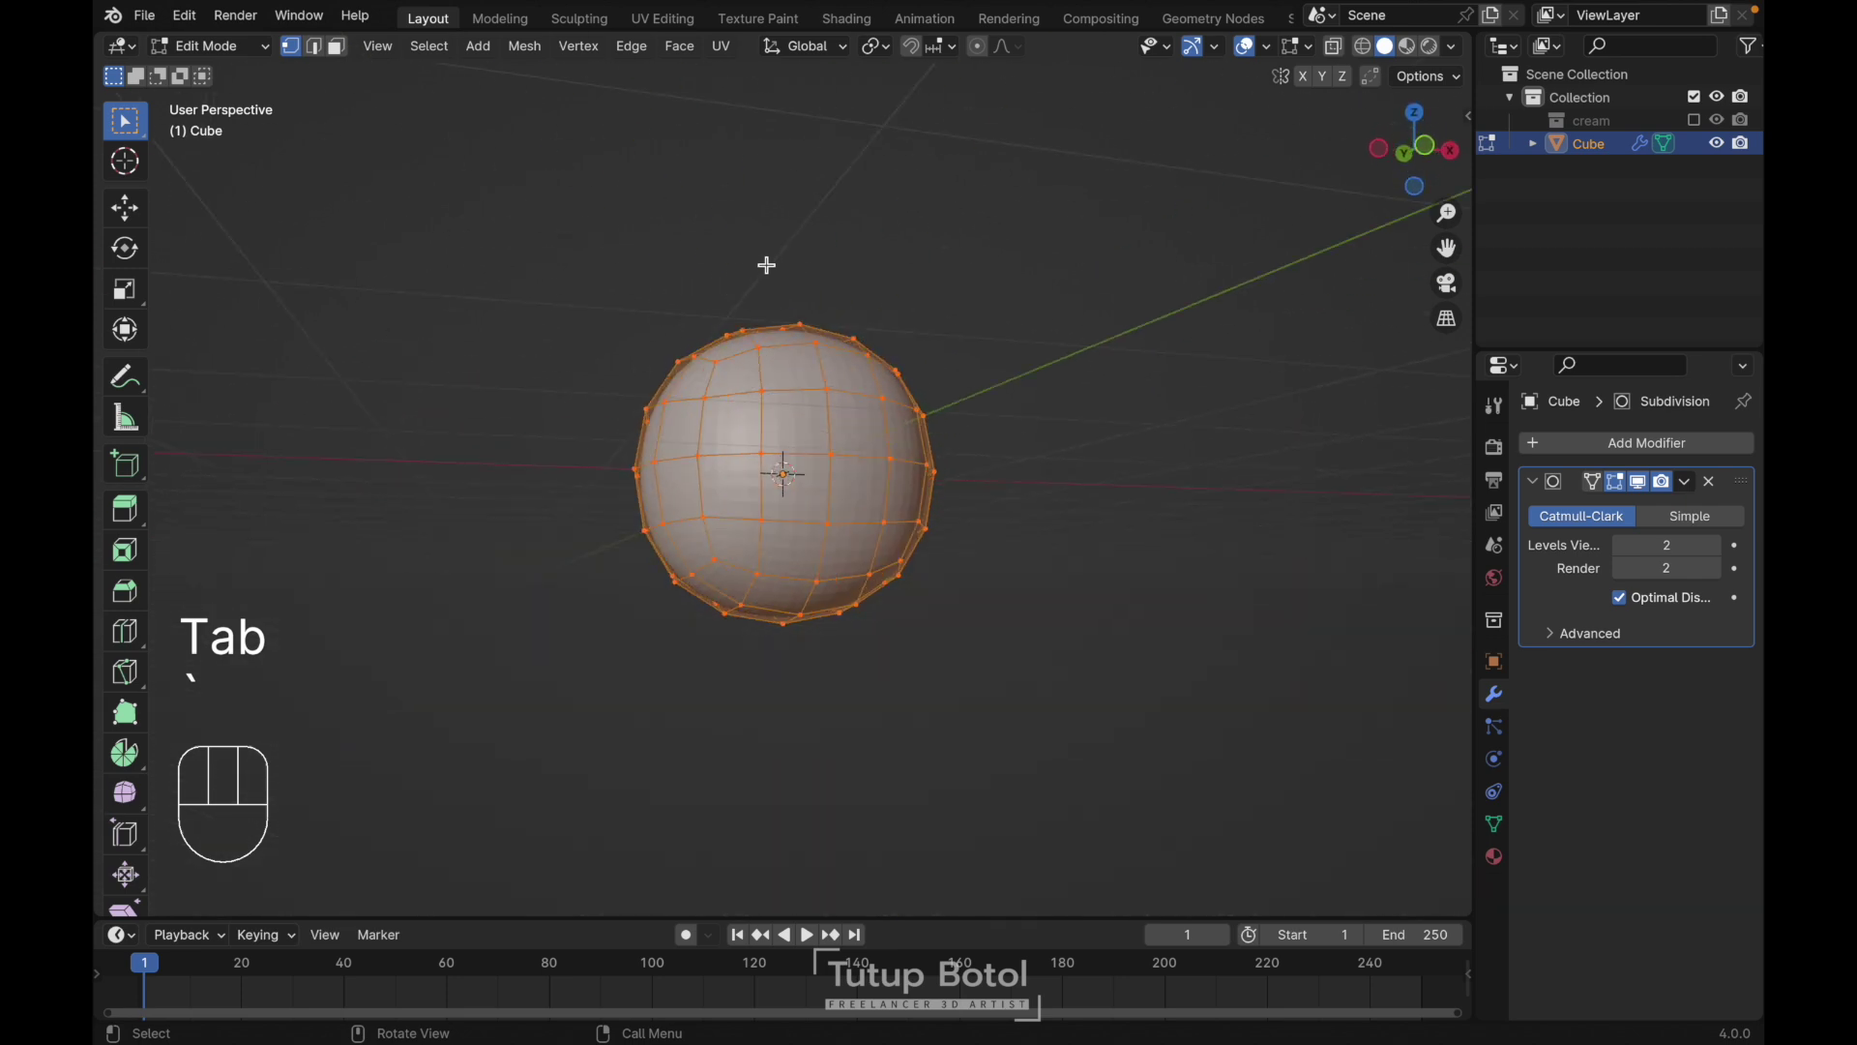
key("grave")
key("Tab")
middle_click_drag(790, 346, 790, 264)
key("grave")
key("Tab")
scroll(830, 232, "down", 5)
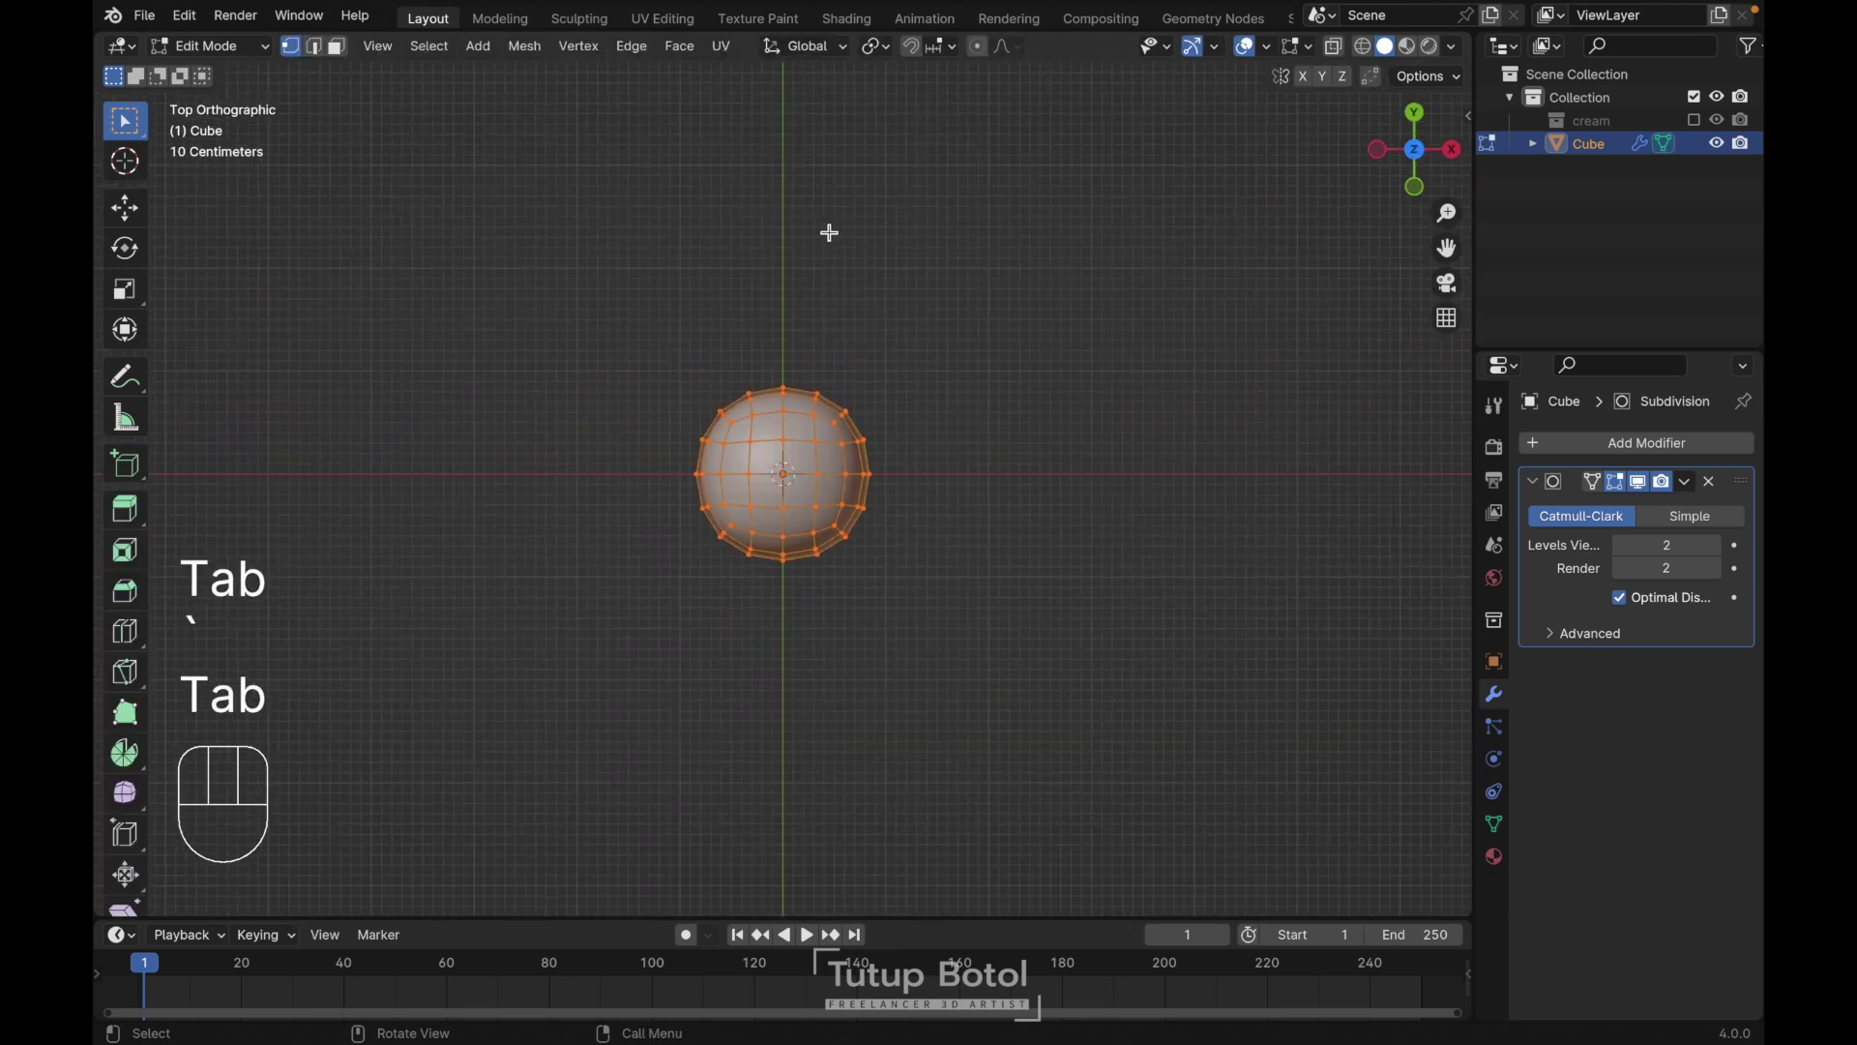
Duplicate the sphere up and to the right of the original and scale the copy to about 0.43
key("shift+d")
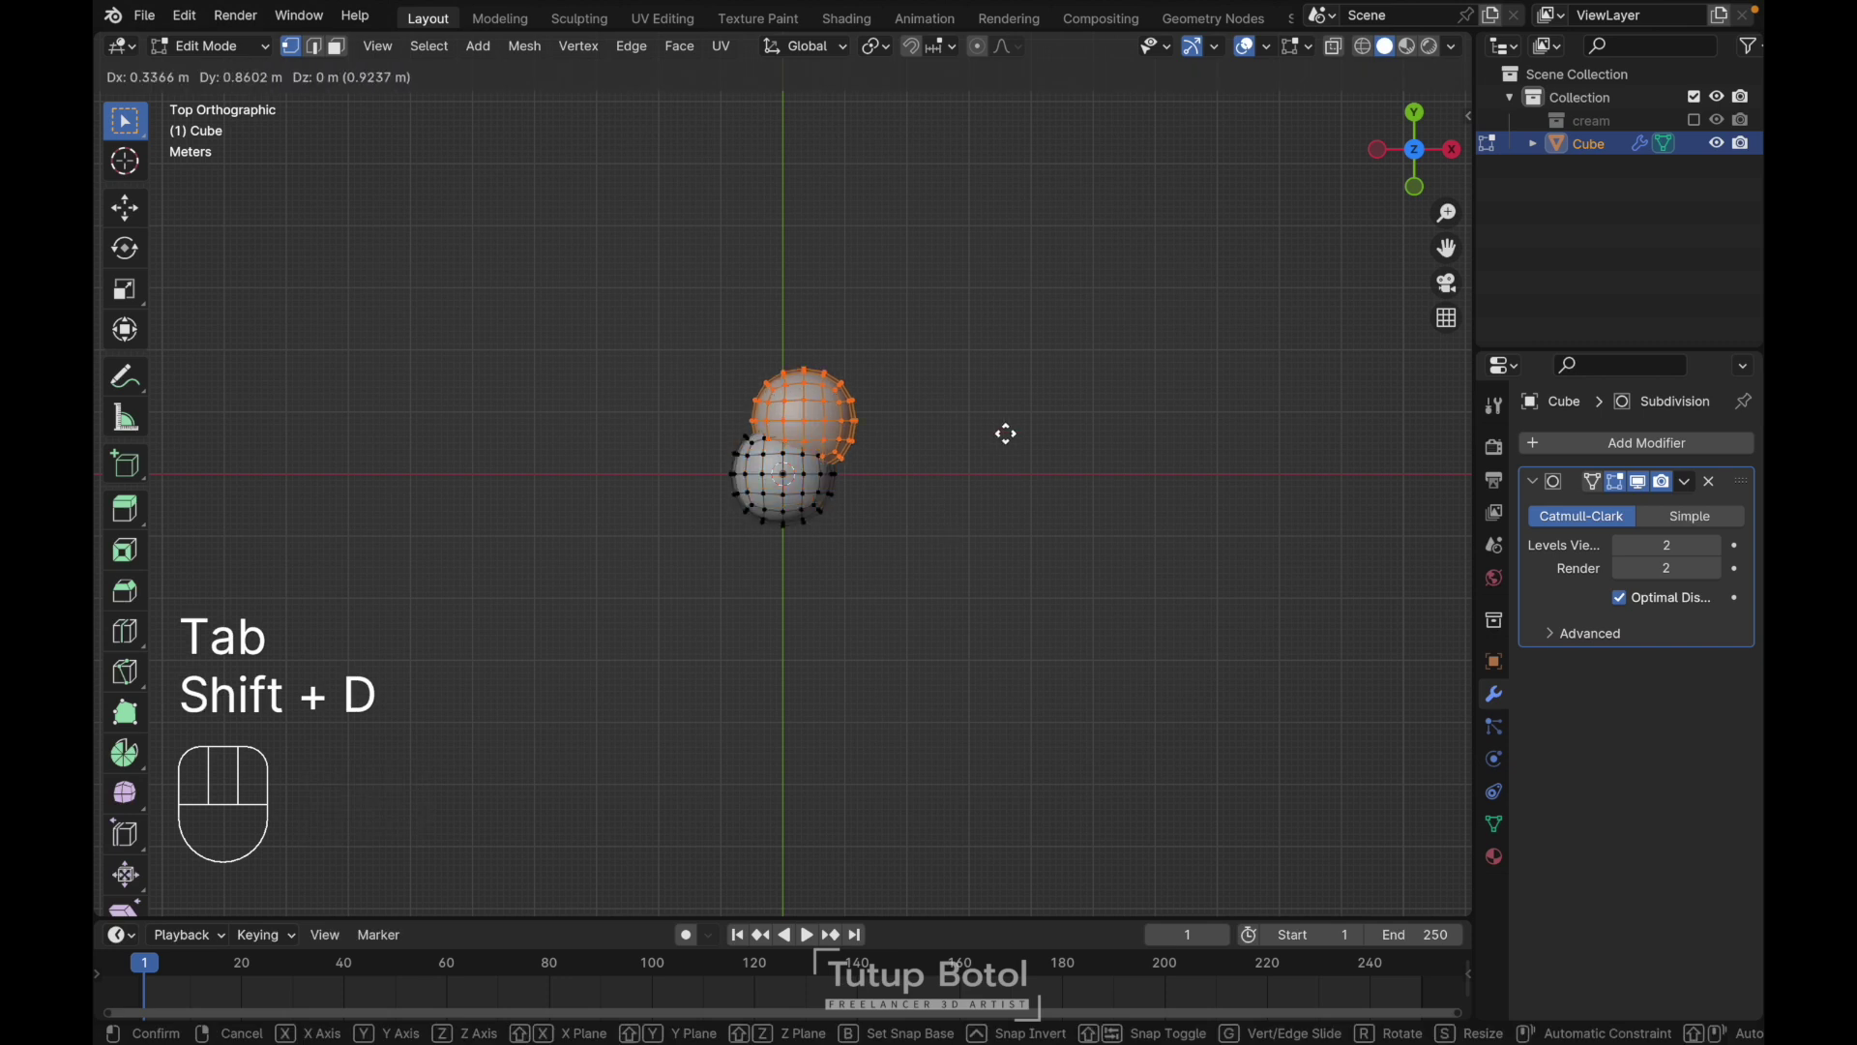
left_click(1117, 392)
key("s")
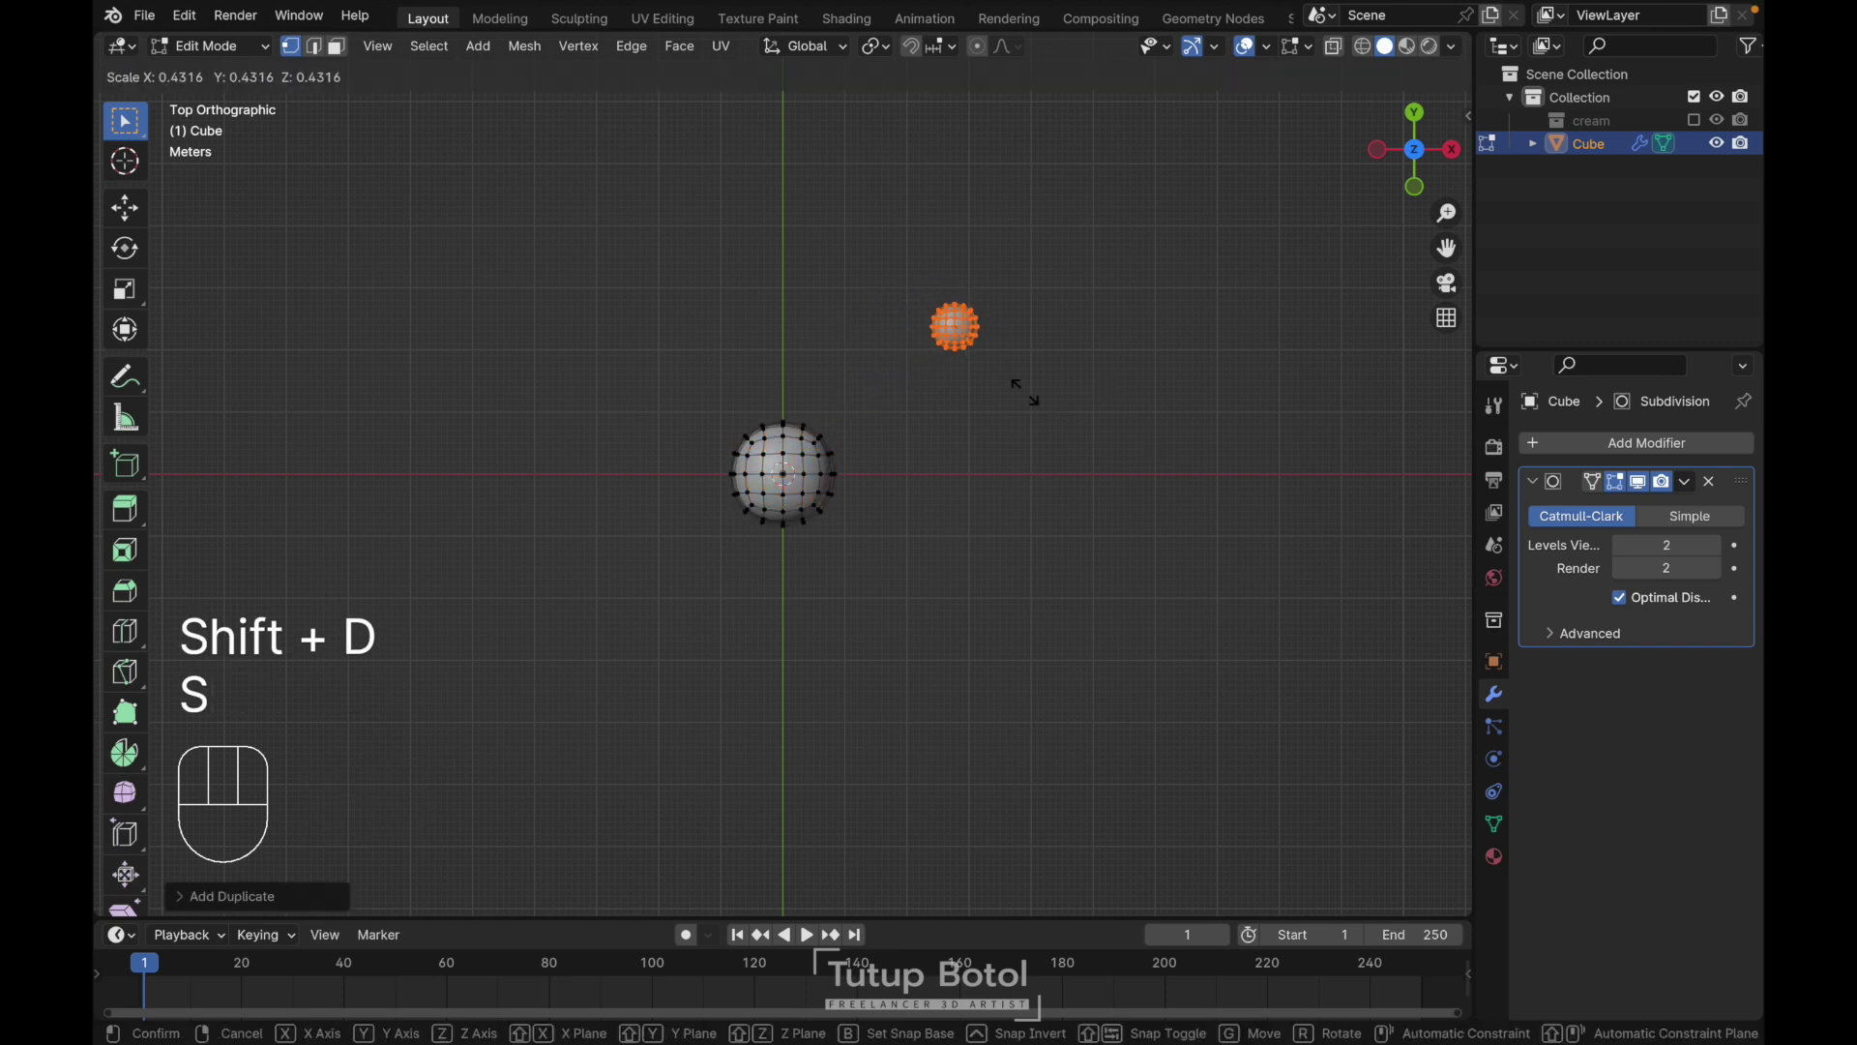
left_click(1024, 390)
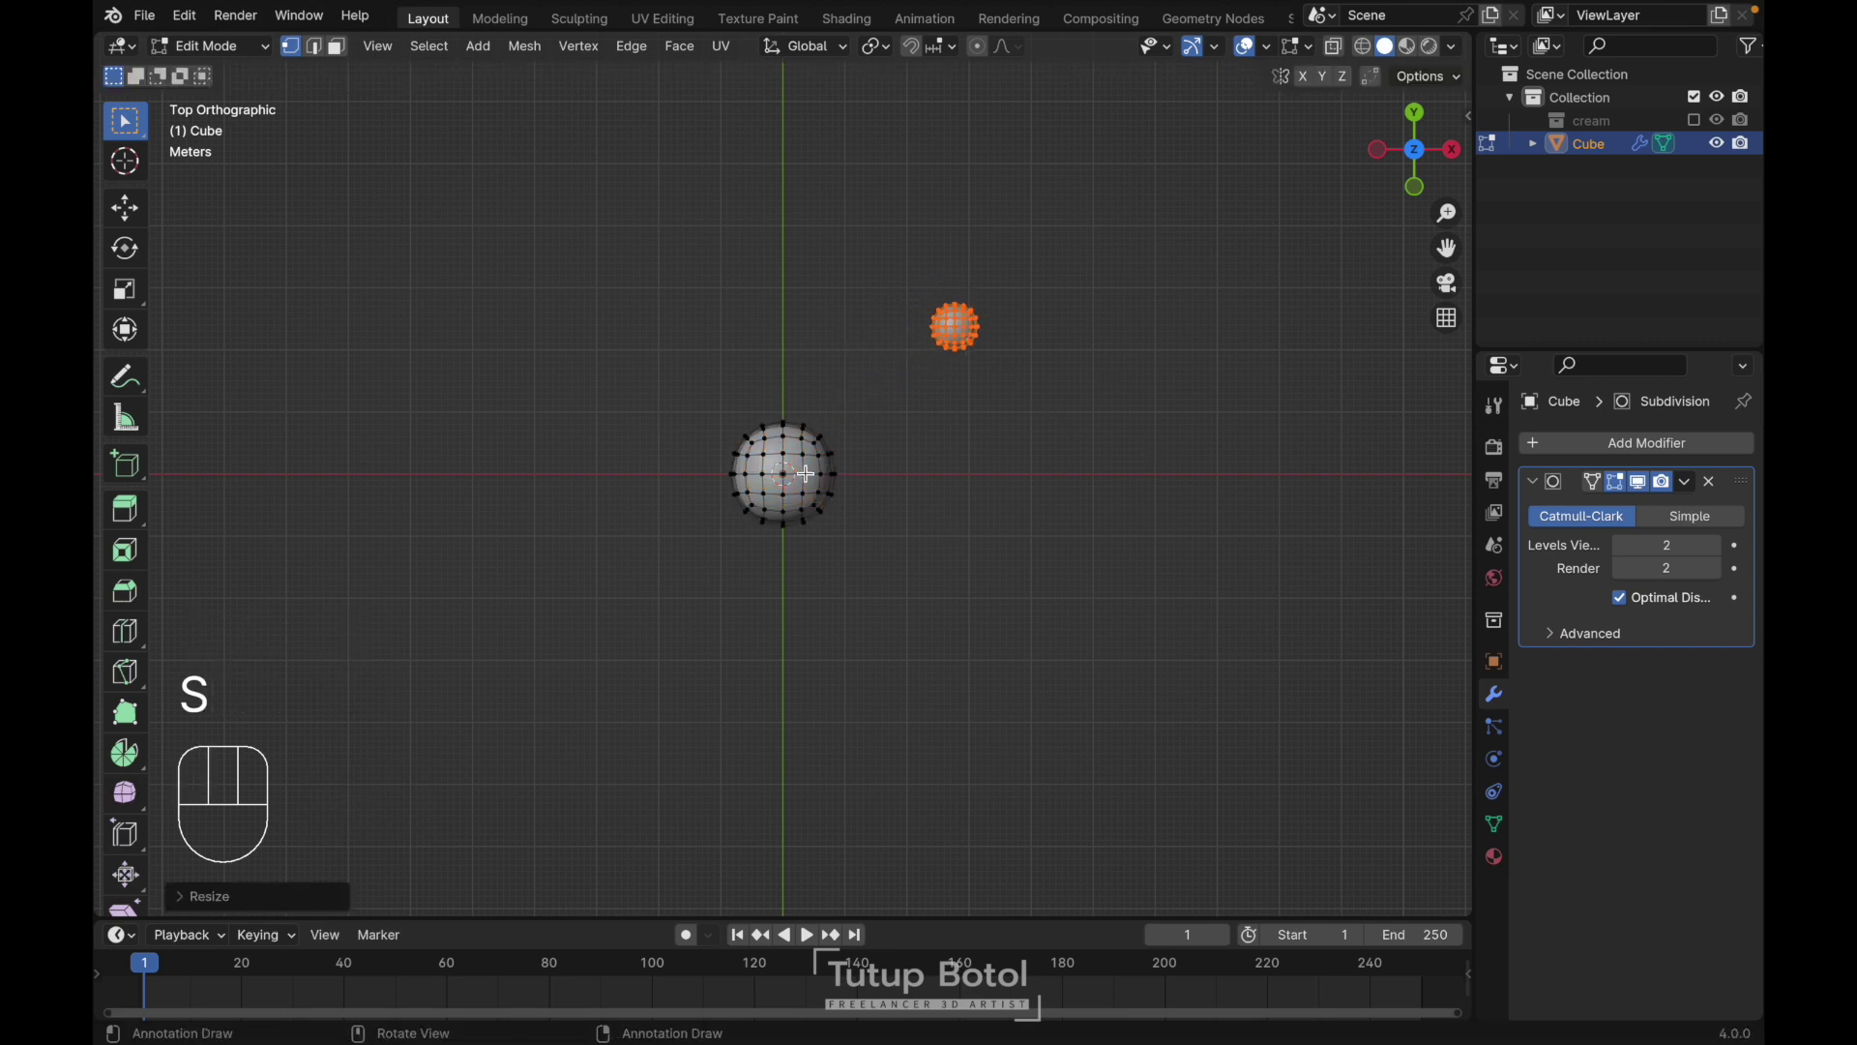
Duplicate the original sphere, shrink the copy slightly, and place it just left of the smallest sphere
key("alt+a")
key("l")
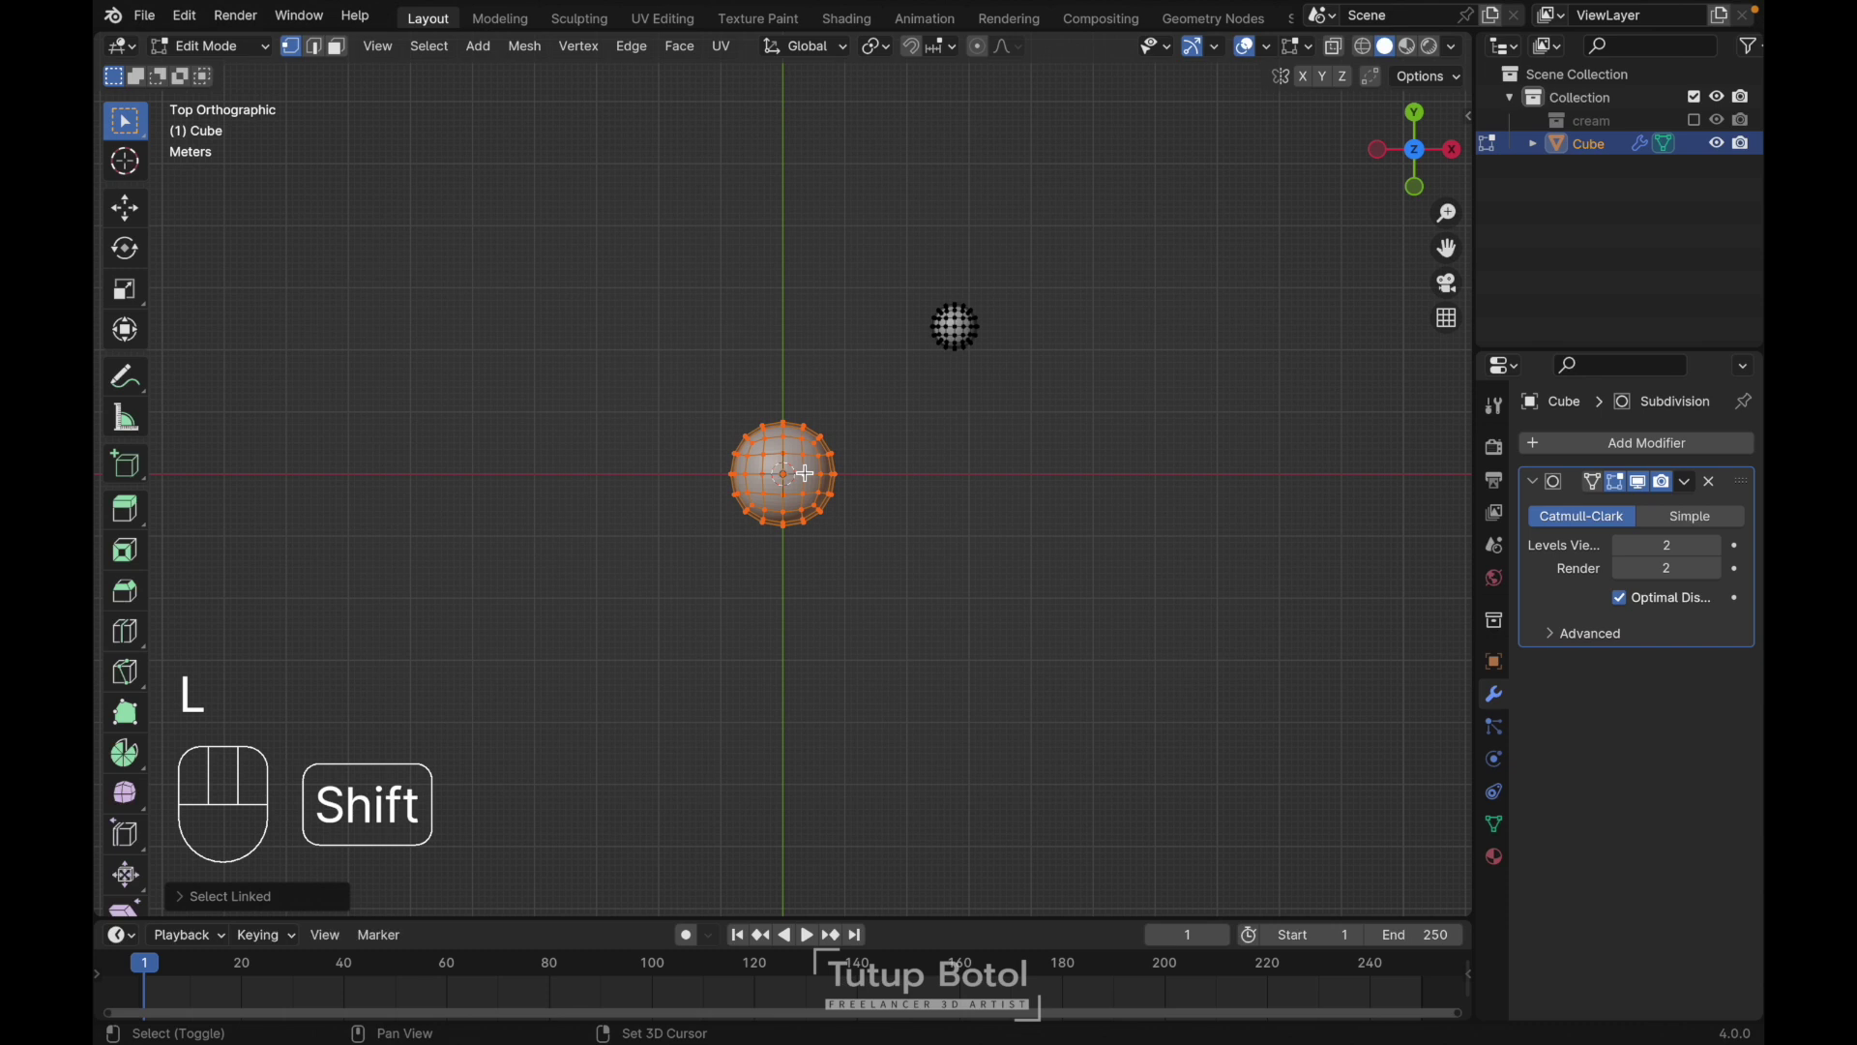
key("shift+d")
left_click(996, 445)
key("s")
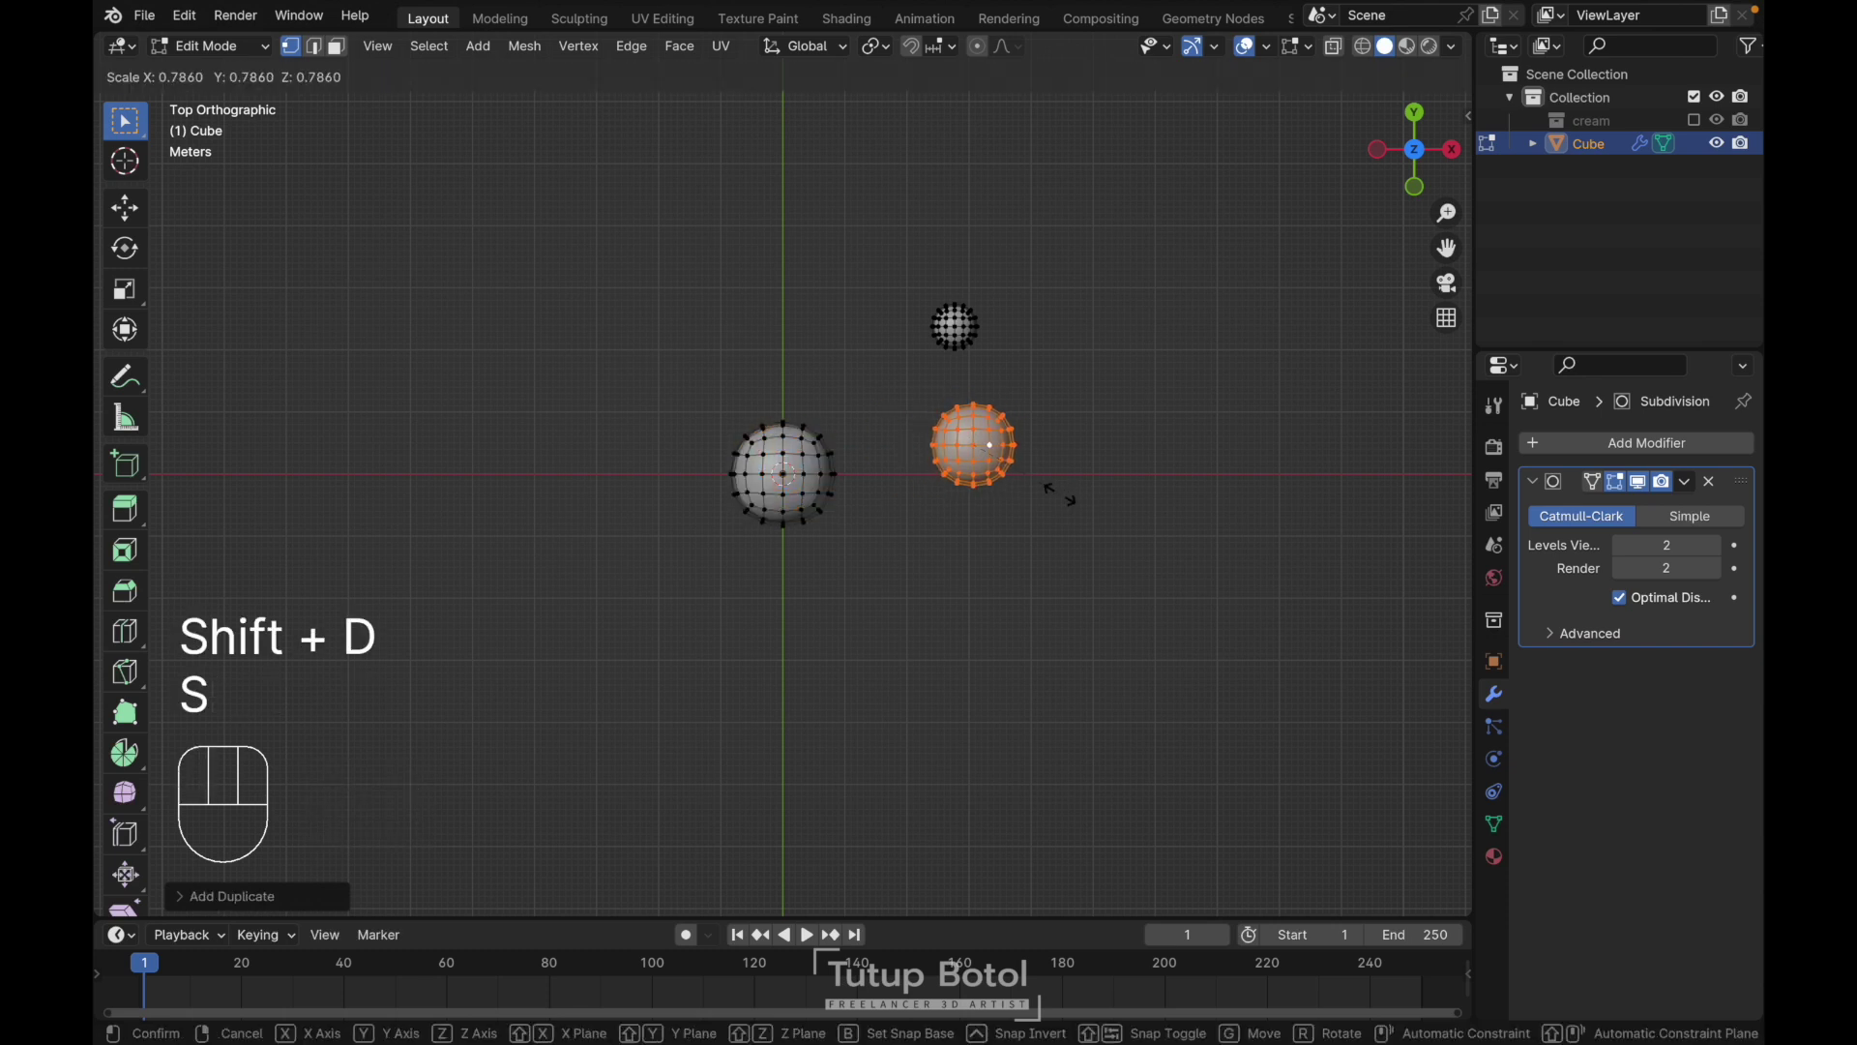
left_click(1044, 479)
key("g")
left_click(933, 349)
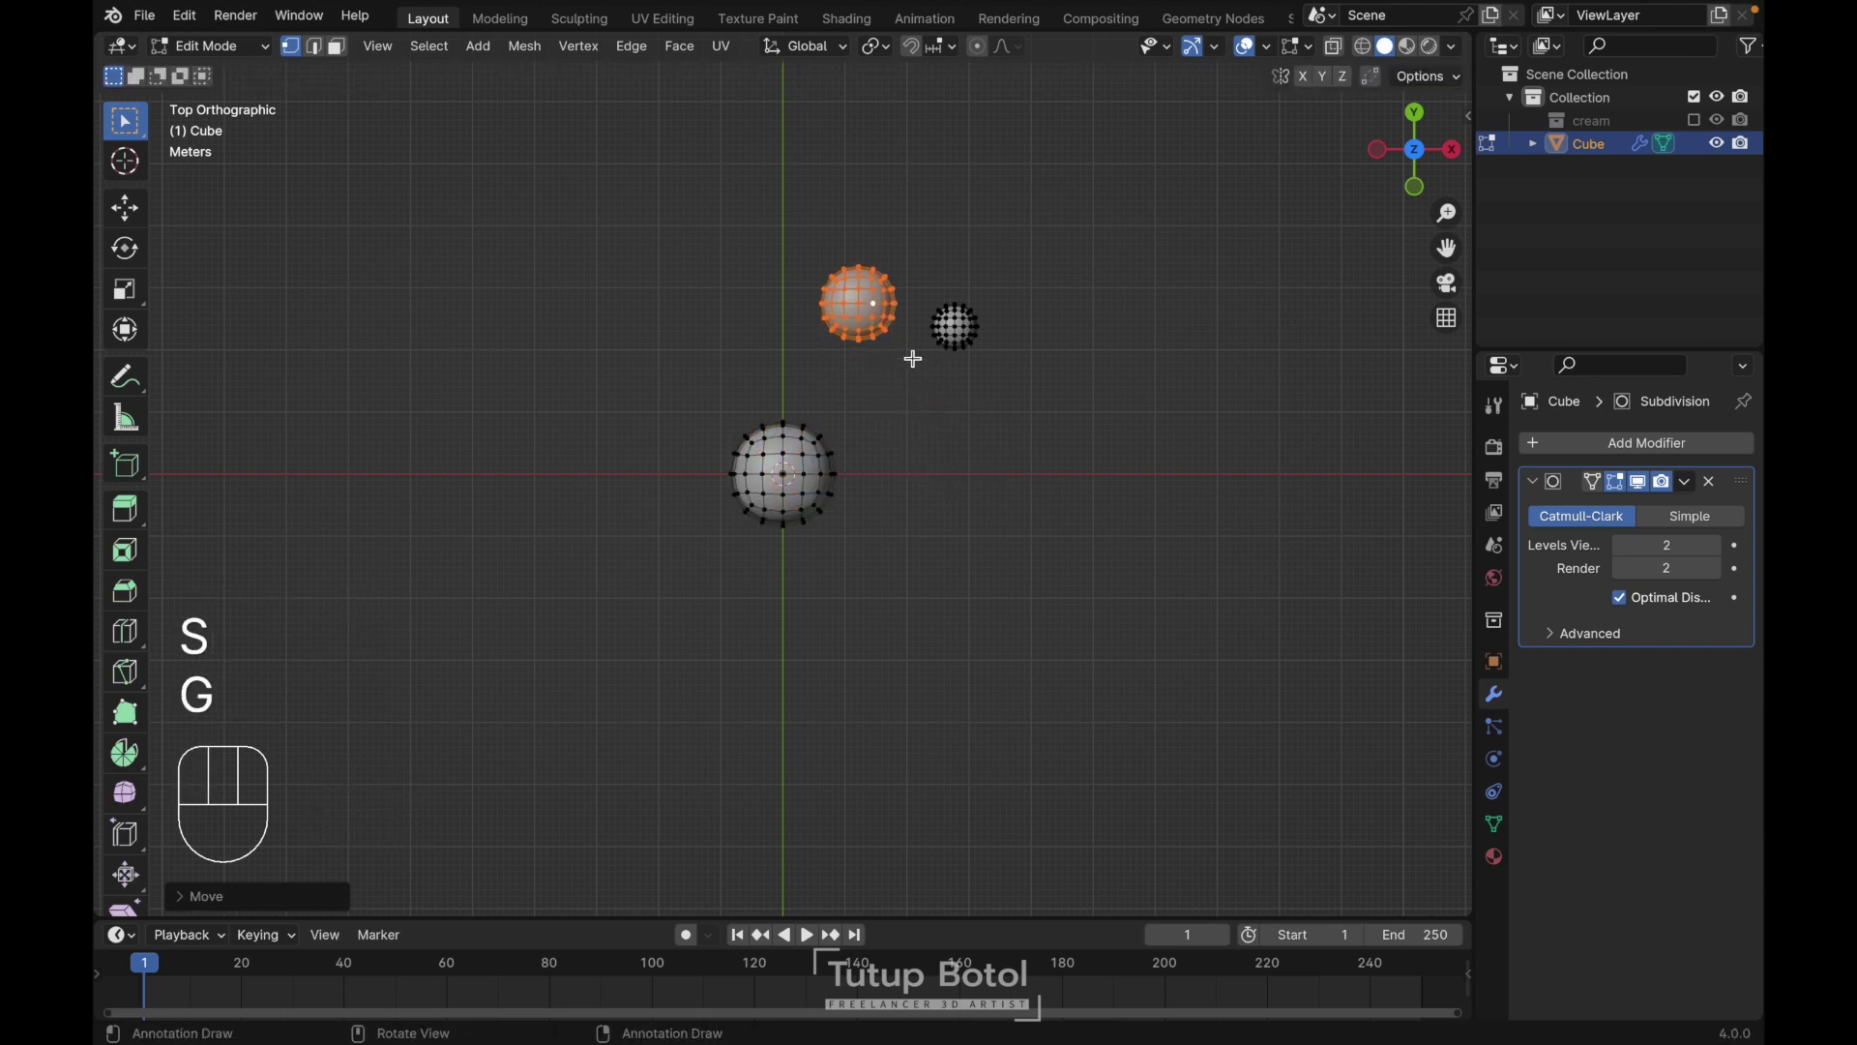
Duplicate the original sphere to its upper left and scale the copy down slightly
left_click(791, 443)
key("ctrl+l")
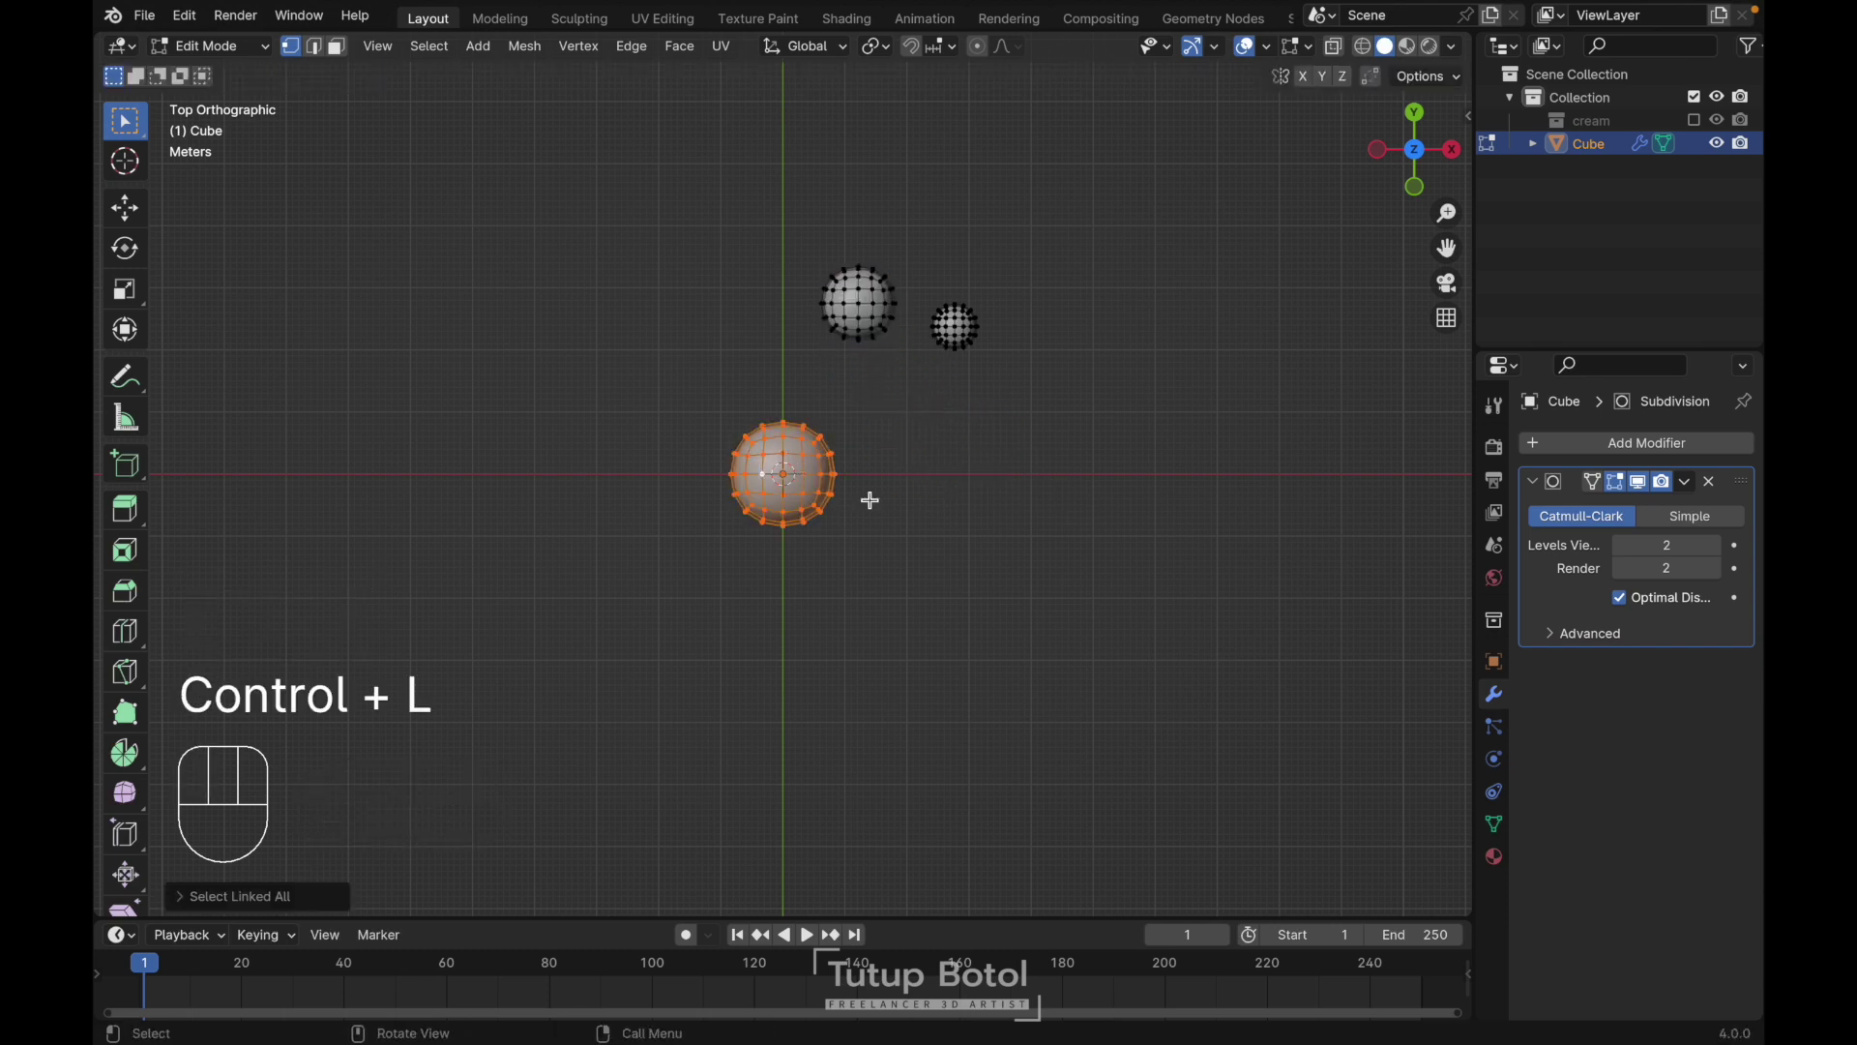
key("shift+d")
left_click(851, 437)
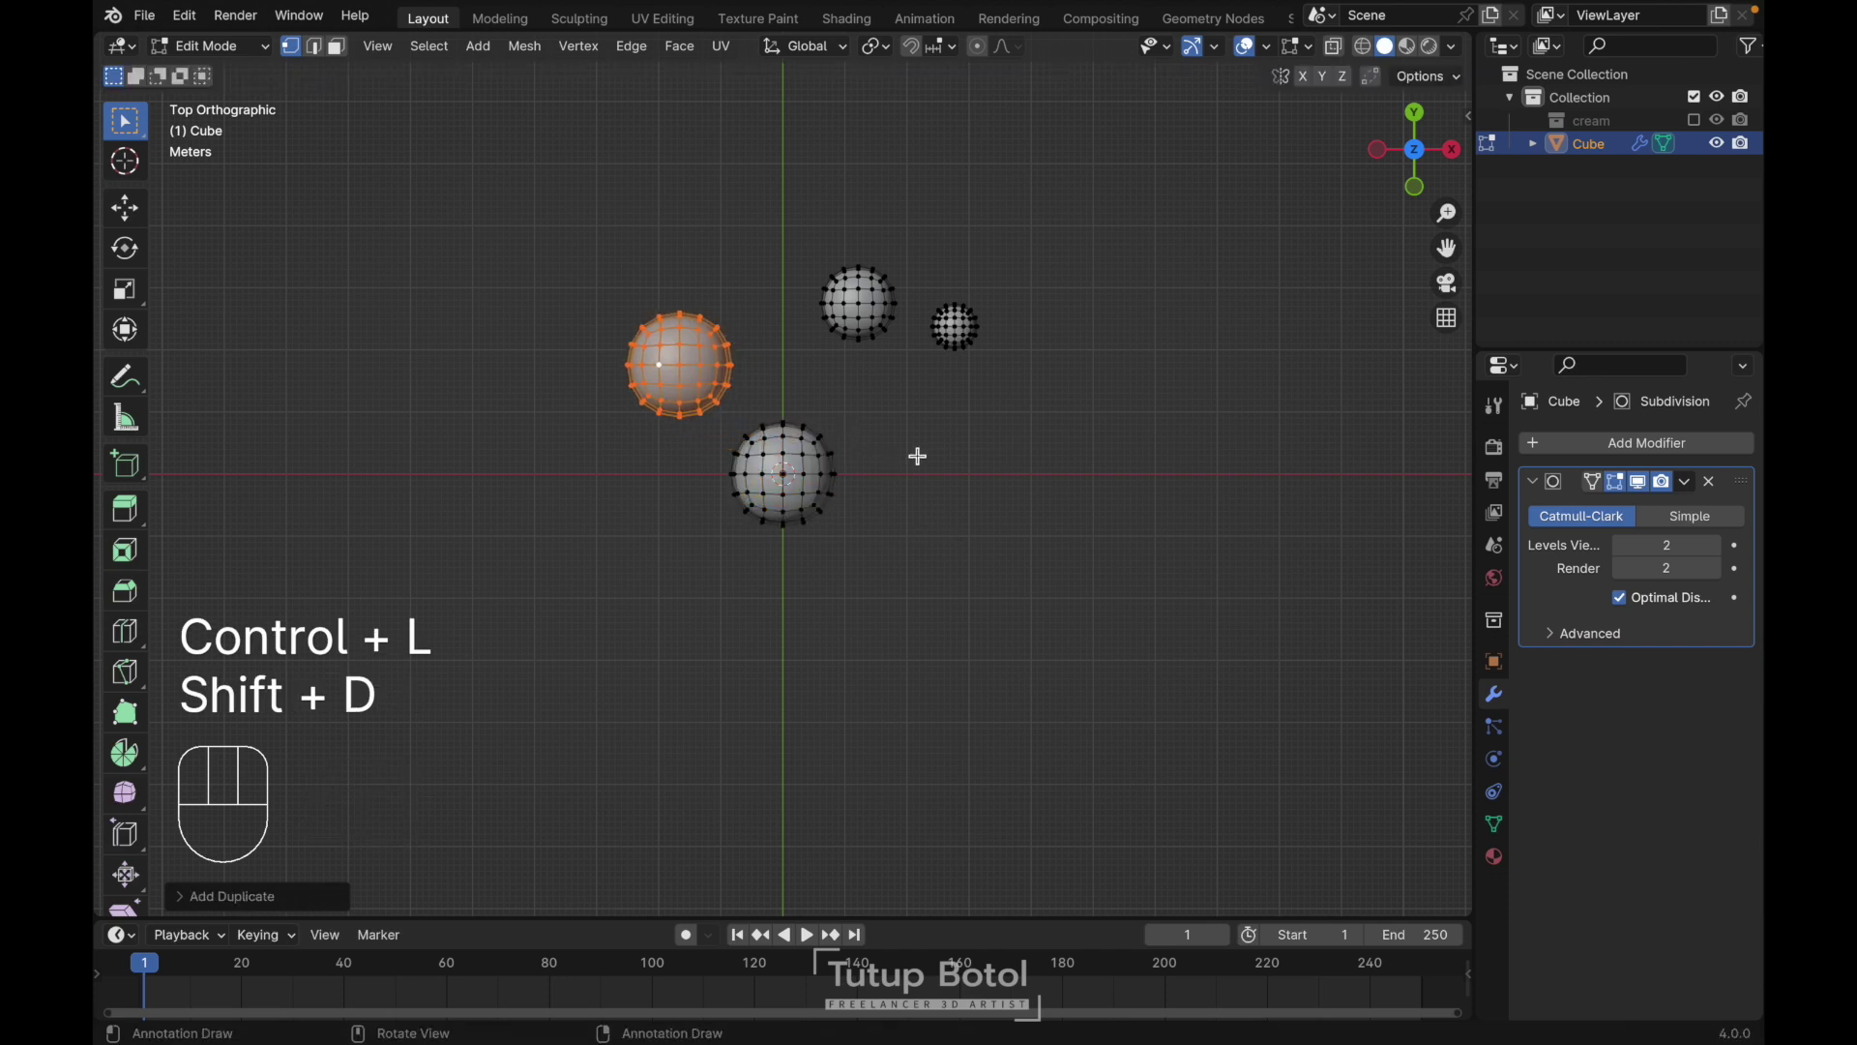
key("s")
left_click(865, 432)
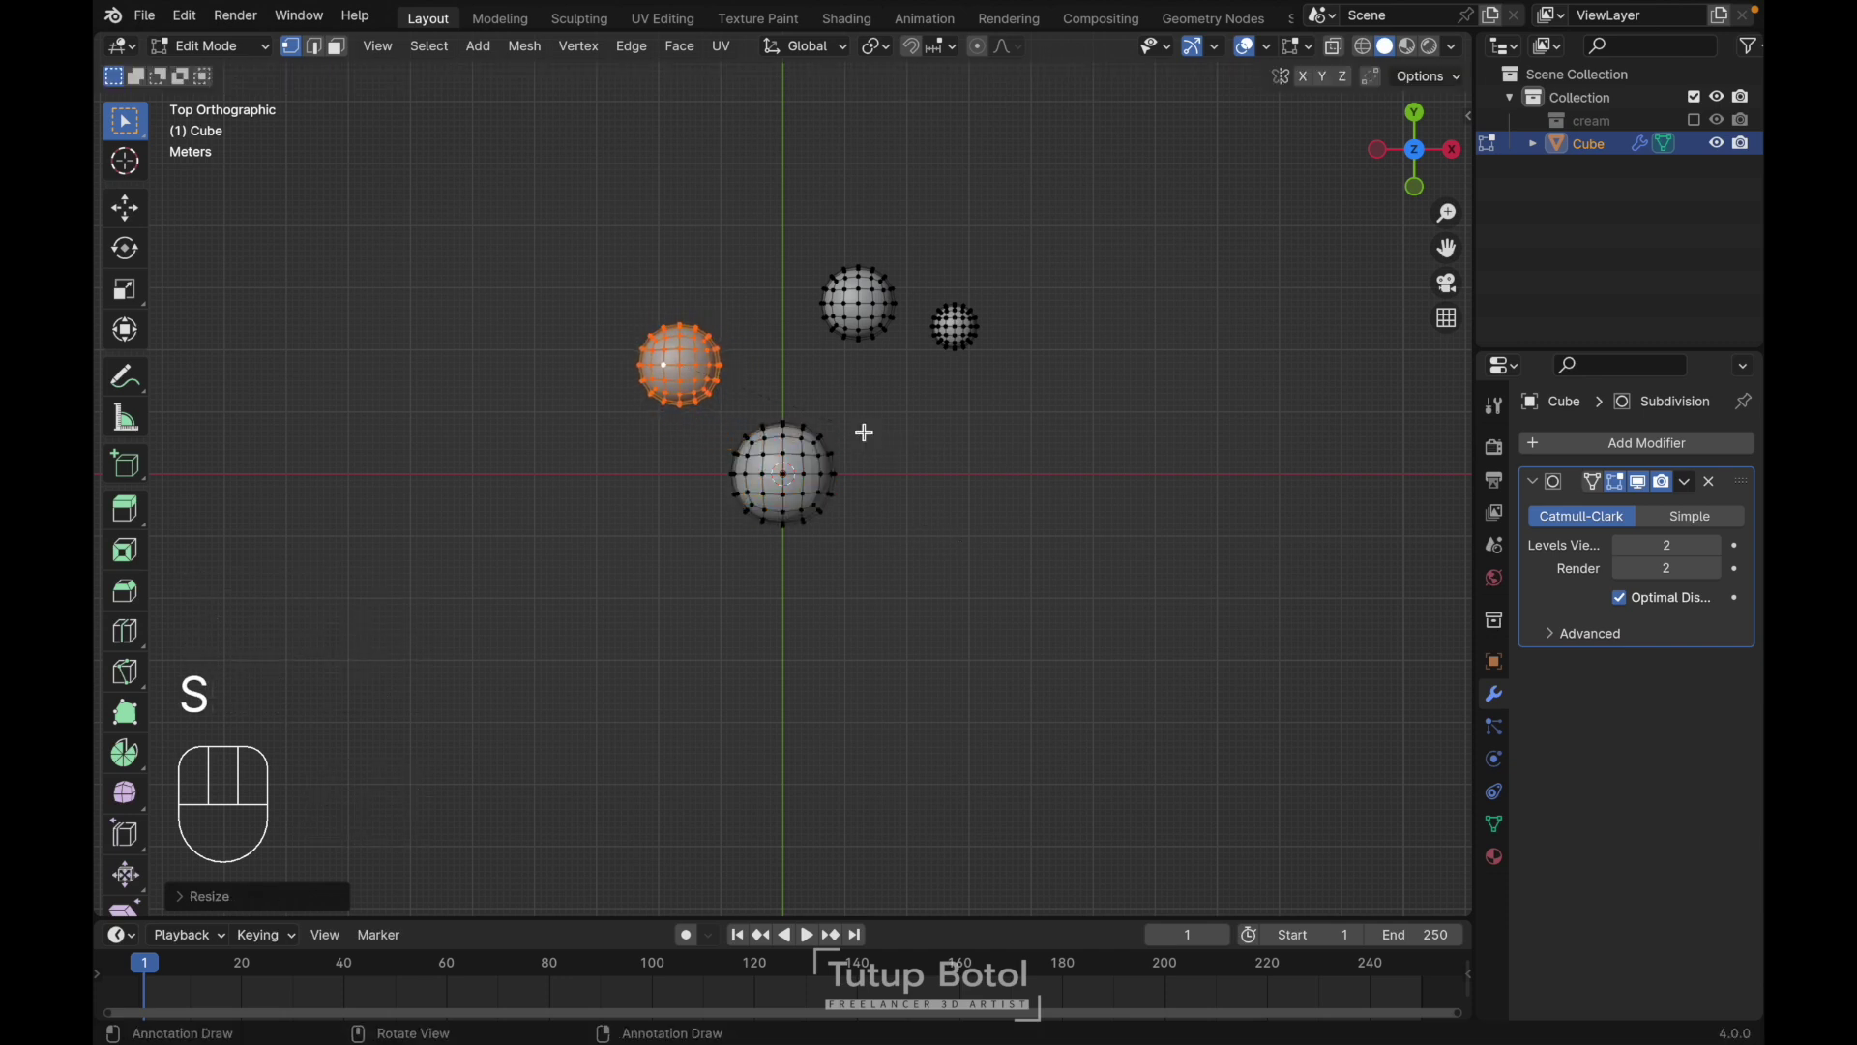
Duplicate the original sphere to its right, below the smallest sphere, and make the copy slightly smaller
left_click(764, 426)
key("ctrl+l")
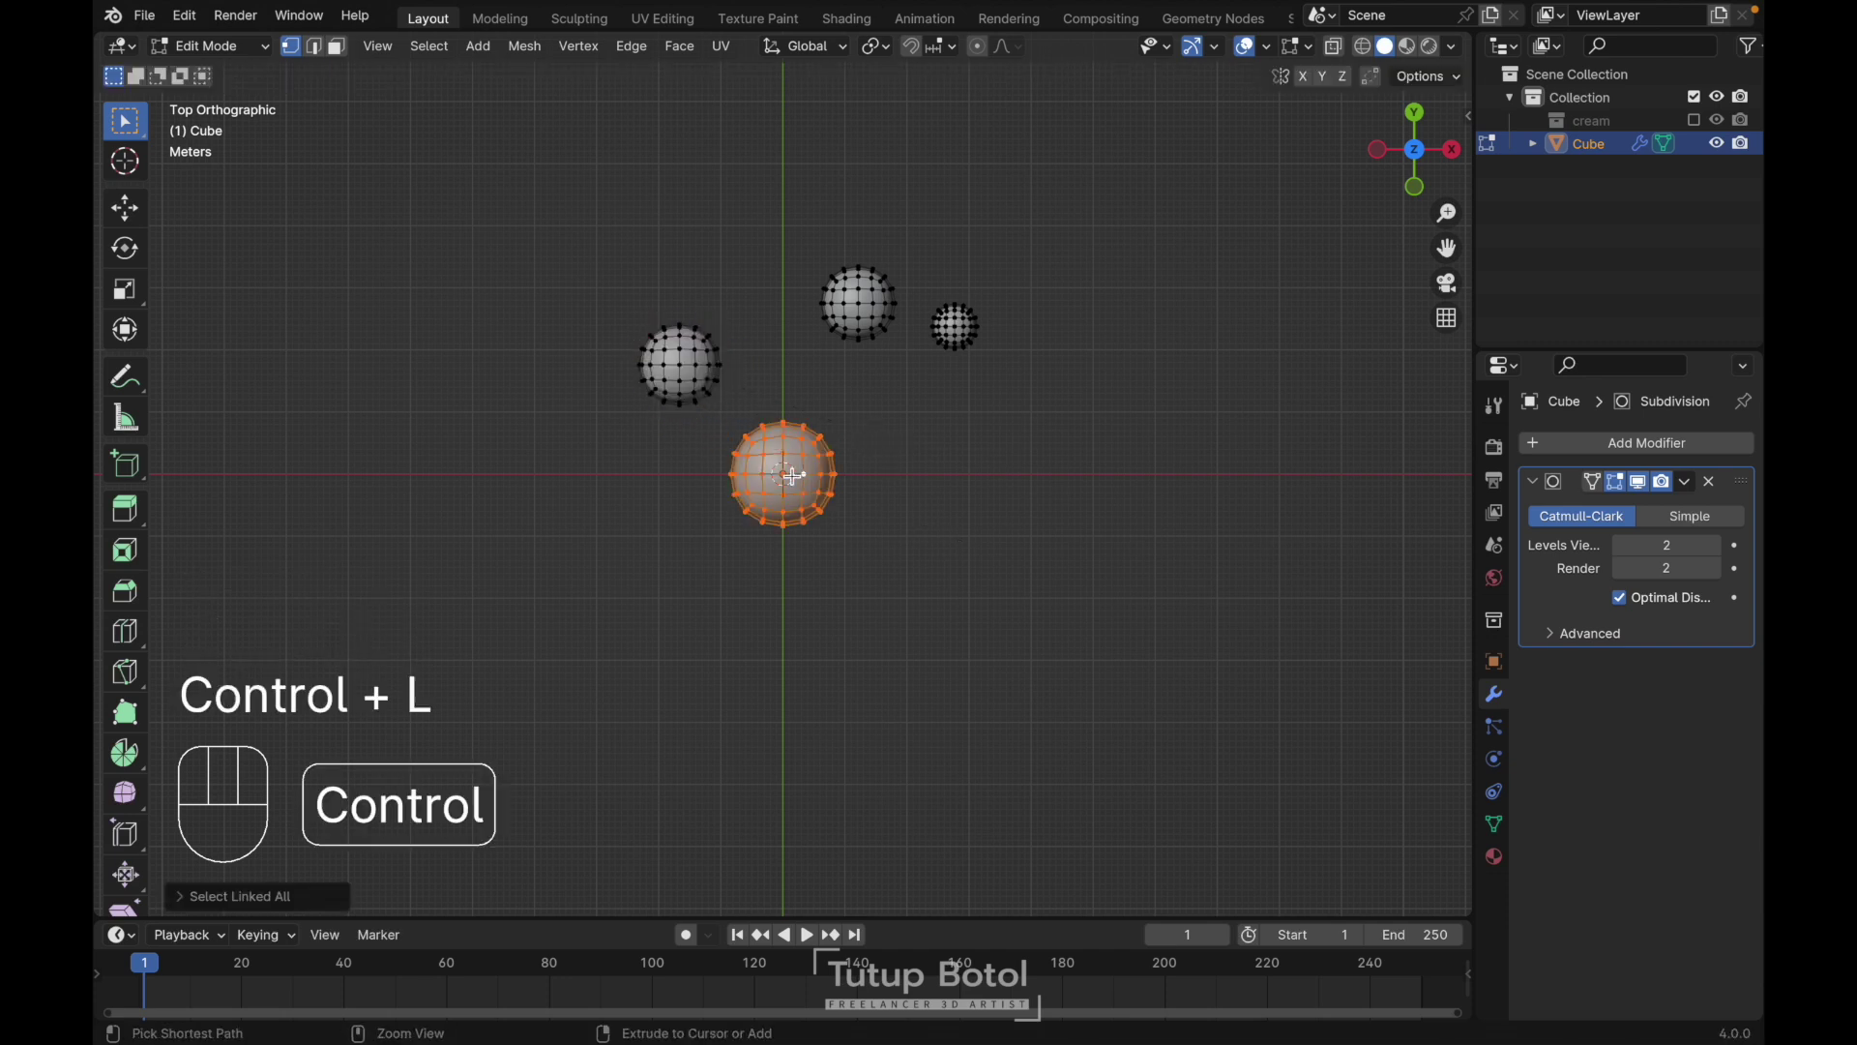
key("shift+d")
left_click(979, 447)
key("s")
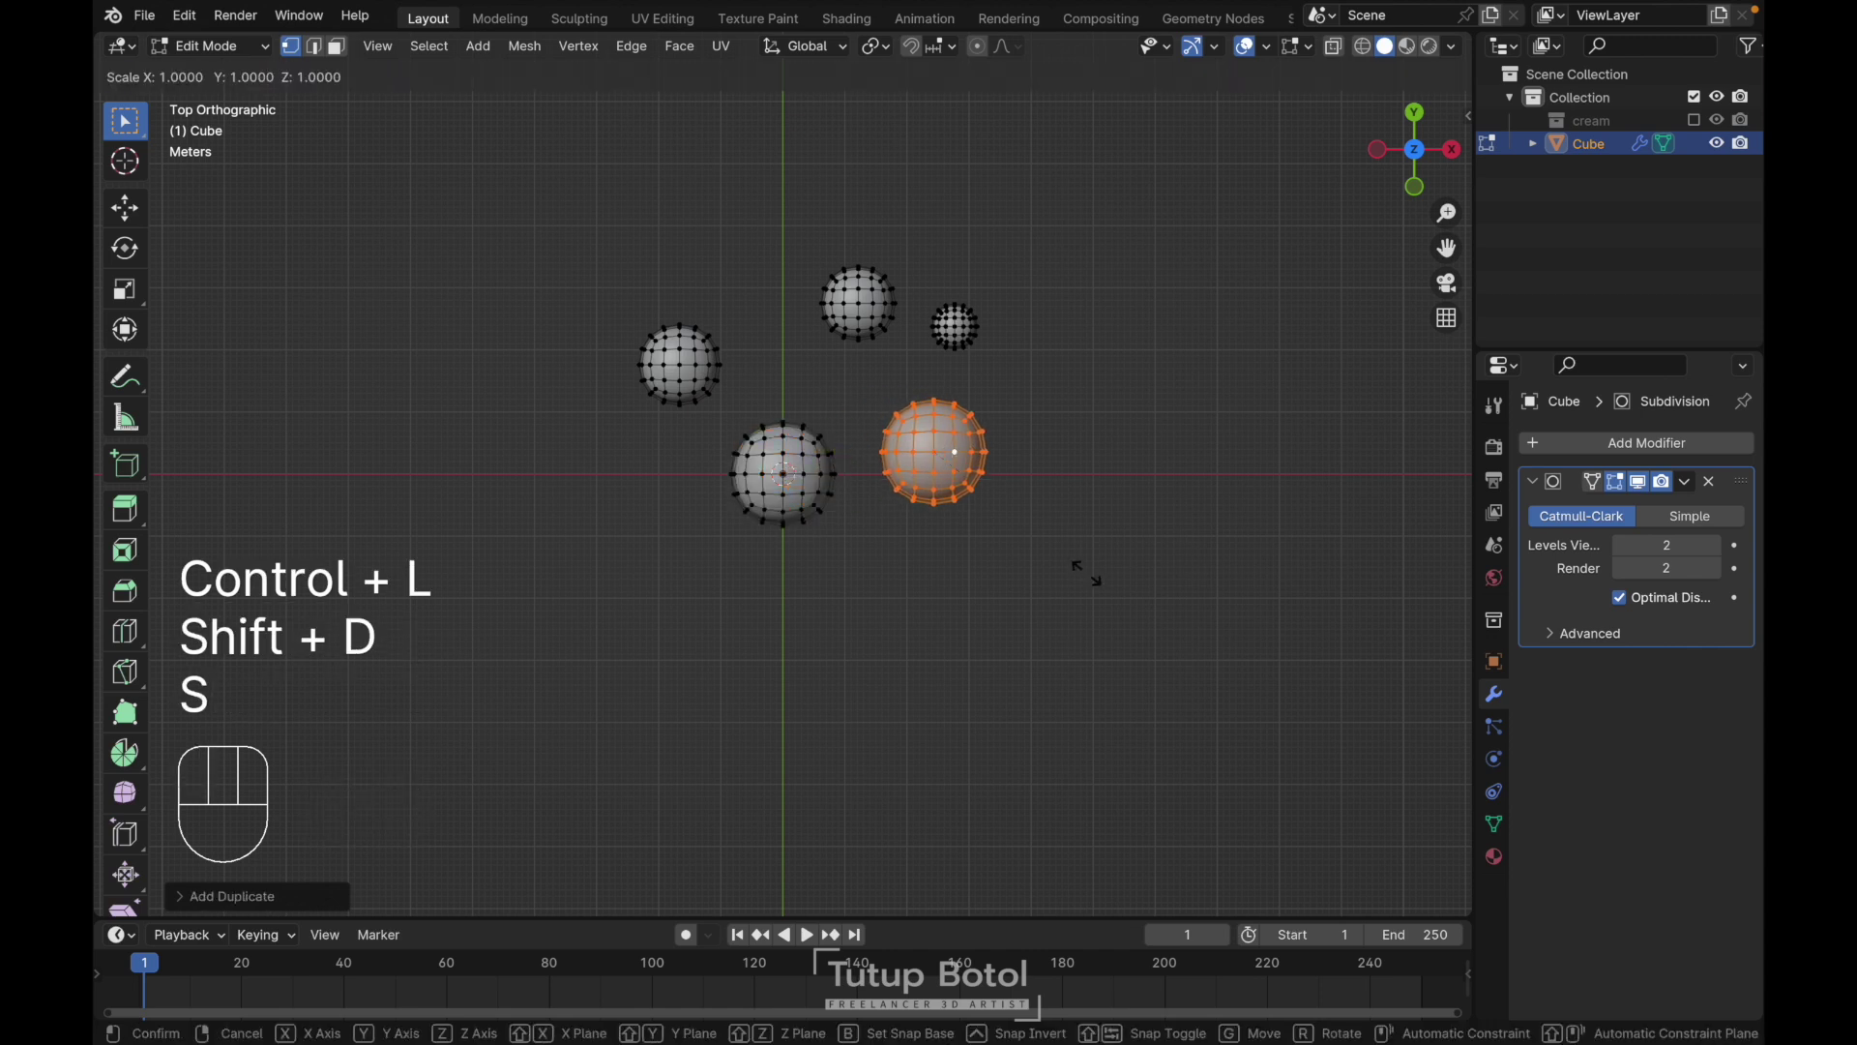
left_click(1055, 559)
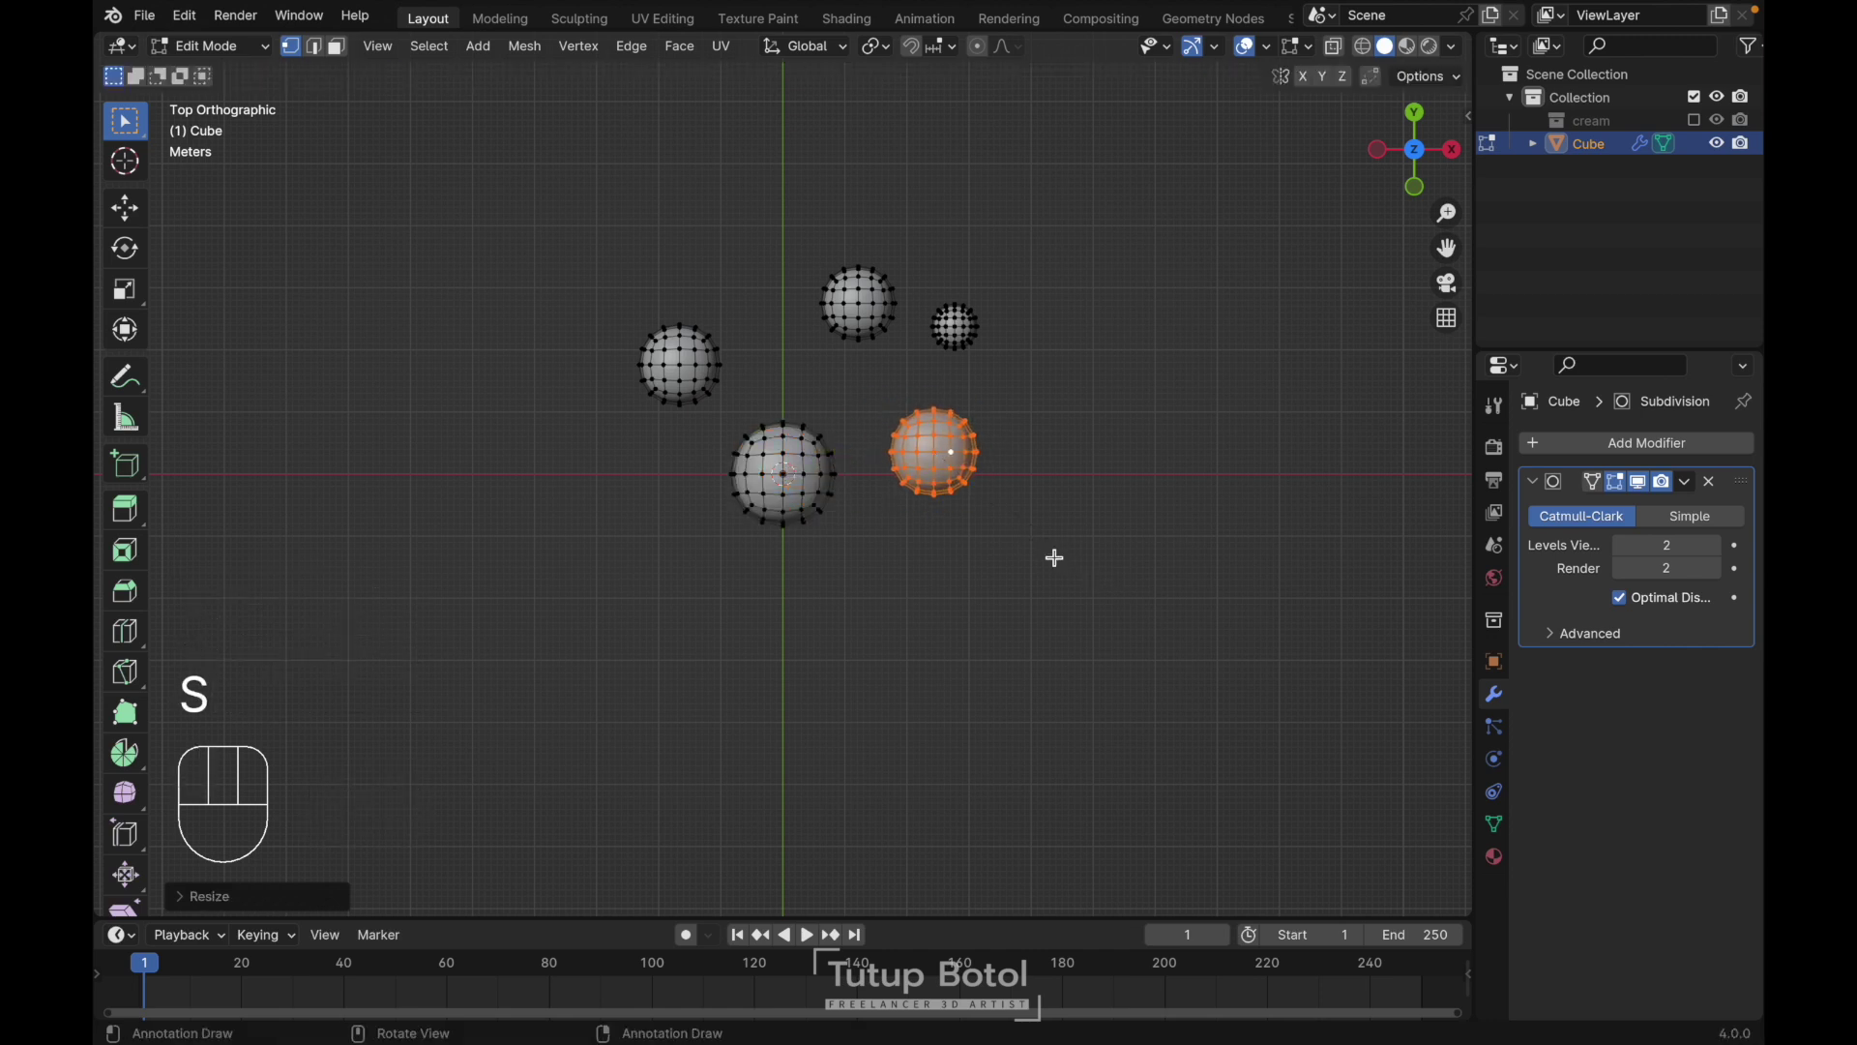
Move all five spheres together as one cluster, up and right of the origin
left_click_drag(605, 280, 1146, 662)
key("ctrl+l")
key("g")
left_click(957, 343)
Duplicate the whole five-sphere cluster, place the copy left of the first one and rotate it
scroll(957, 343, "up", 3)
key("a")
key("shift+d")
key("r")
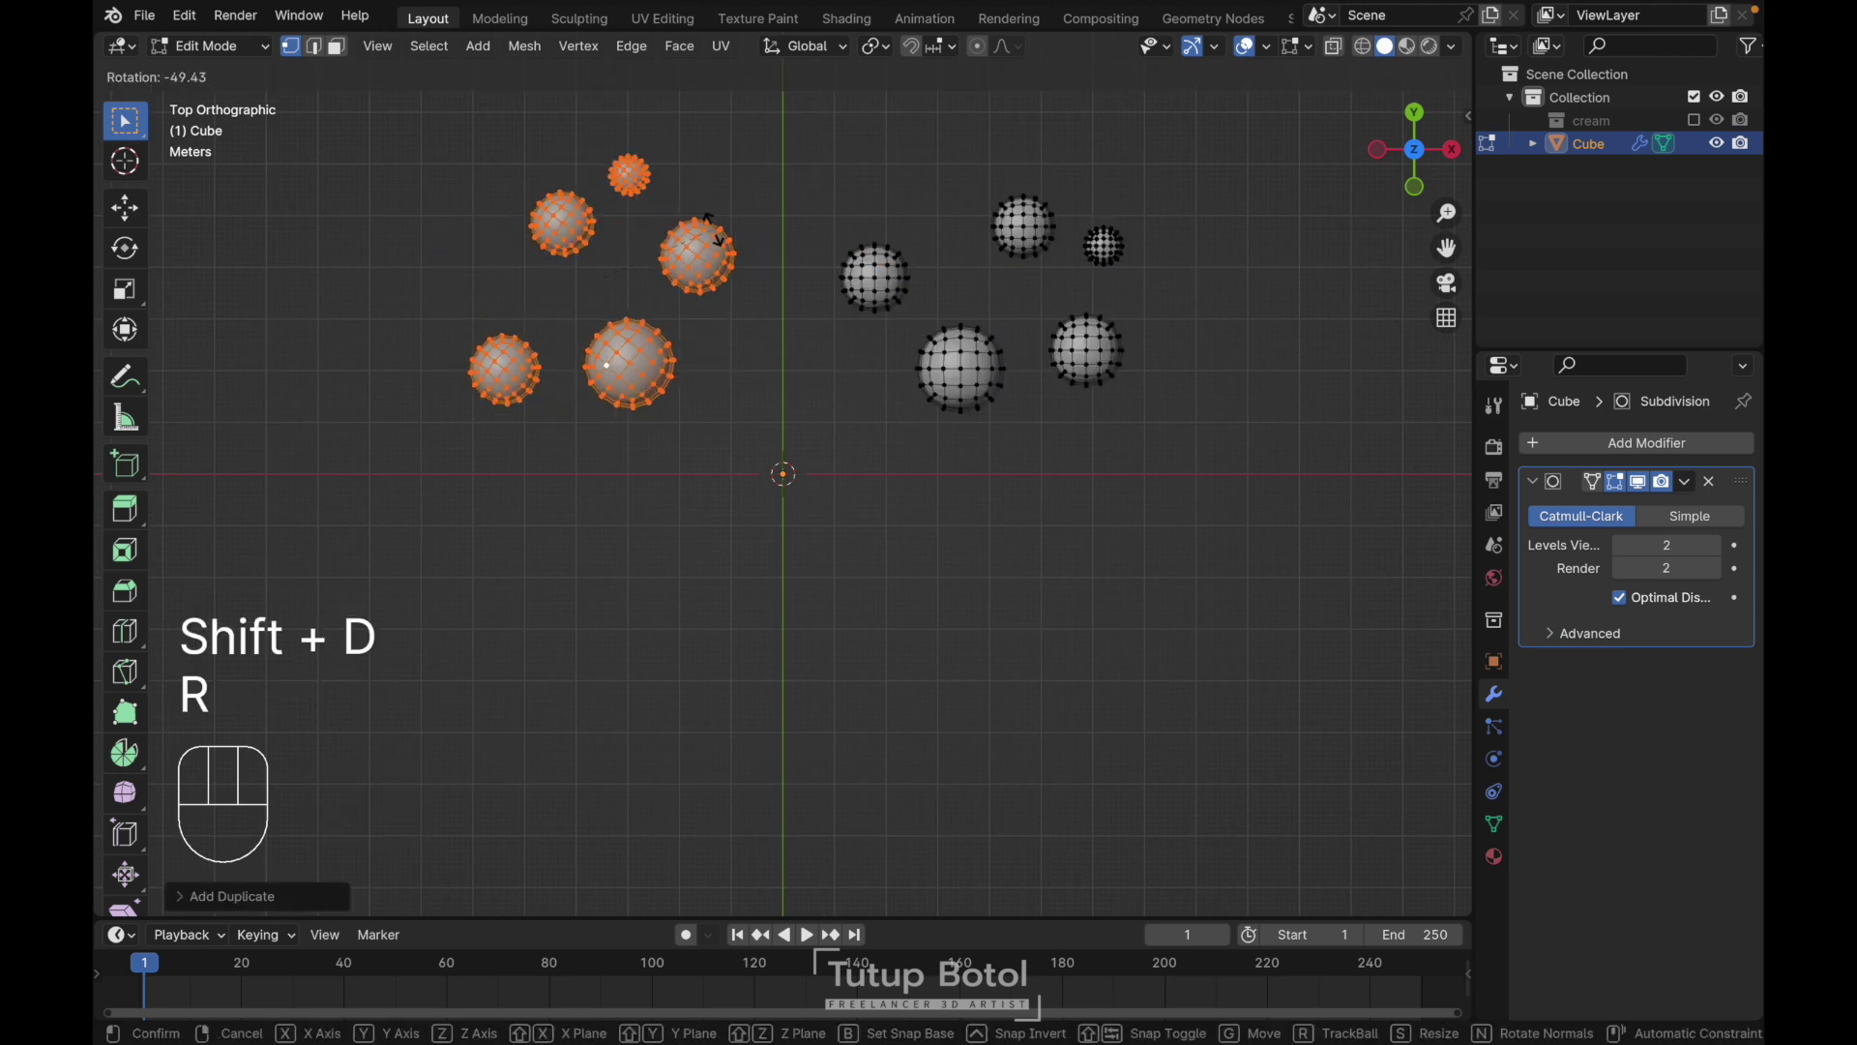
left_click(879, 429)
Duplicate the rotated cluster into the area below it and turn the copy to a different angle
key("shift+d")
left_click(820, 719)
key("r")
left_click(851, 720)
Duplicate the lower cluster to the lower right, rotate the copy and adjust its position
key("shift+d")
left_click(1064, 542)
key("r")
left_click(945, 332)
key("g")
left_click(995, 450)
Select the two upper sphere clusters and duplicate them further up and to the right
scroll(995, 450, "down", 3)
left_click_drag(489, 236, 1078, 446)
key("ctrl+l")
key("shift+d")
left_click(977, 101)
Duplicate a group of spheres from the upper right, rotate the copies and place them along the pattern's right edge
left_click_drag(938, 120, 1301, 388)
key("ctrl+l")
key("shift+d")
left_click(1257, 600)
key("r")
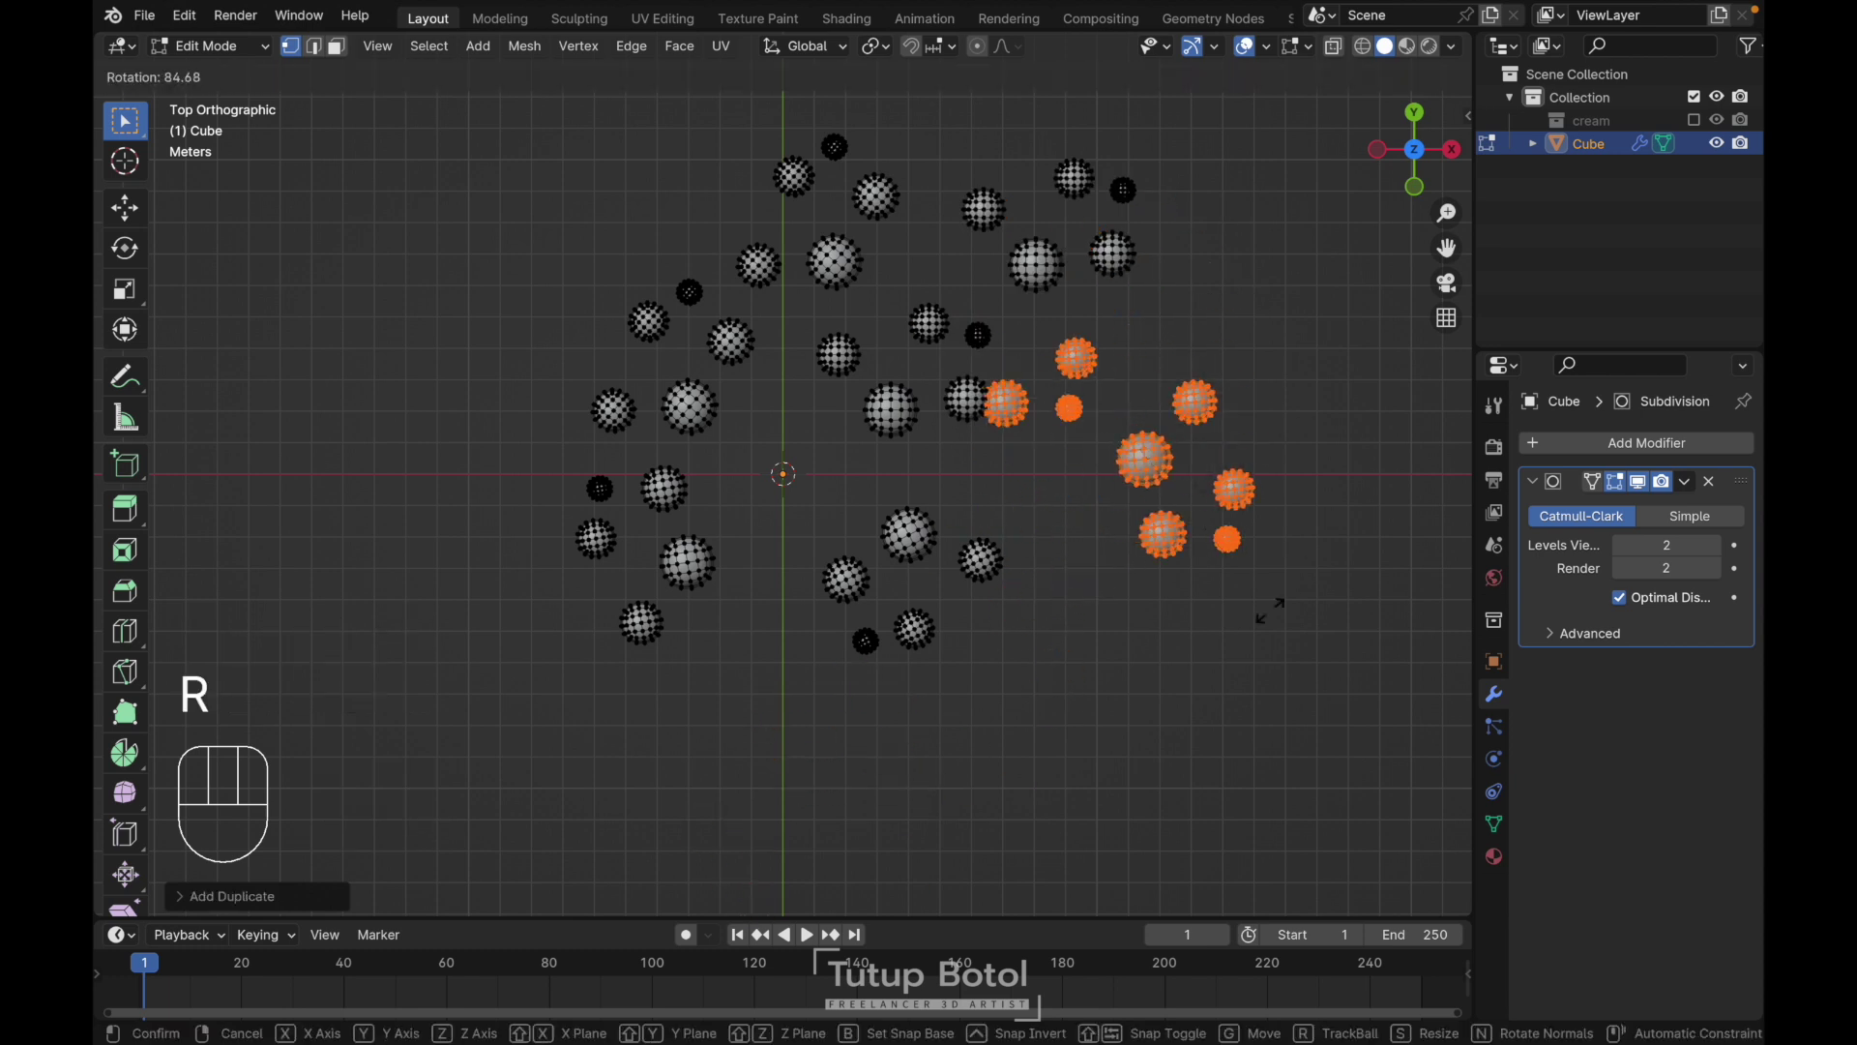
left_click(1366, 652)
key("g")
key("r")
key("g")
left_click(1319, 564)
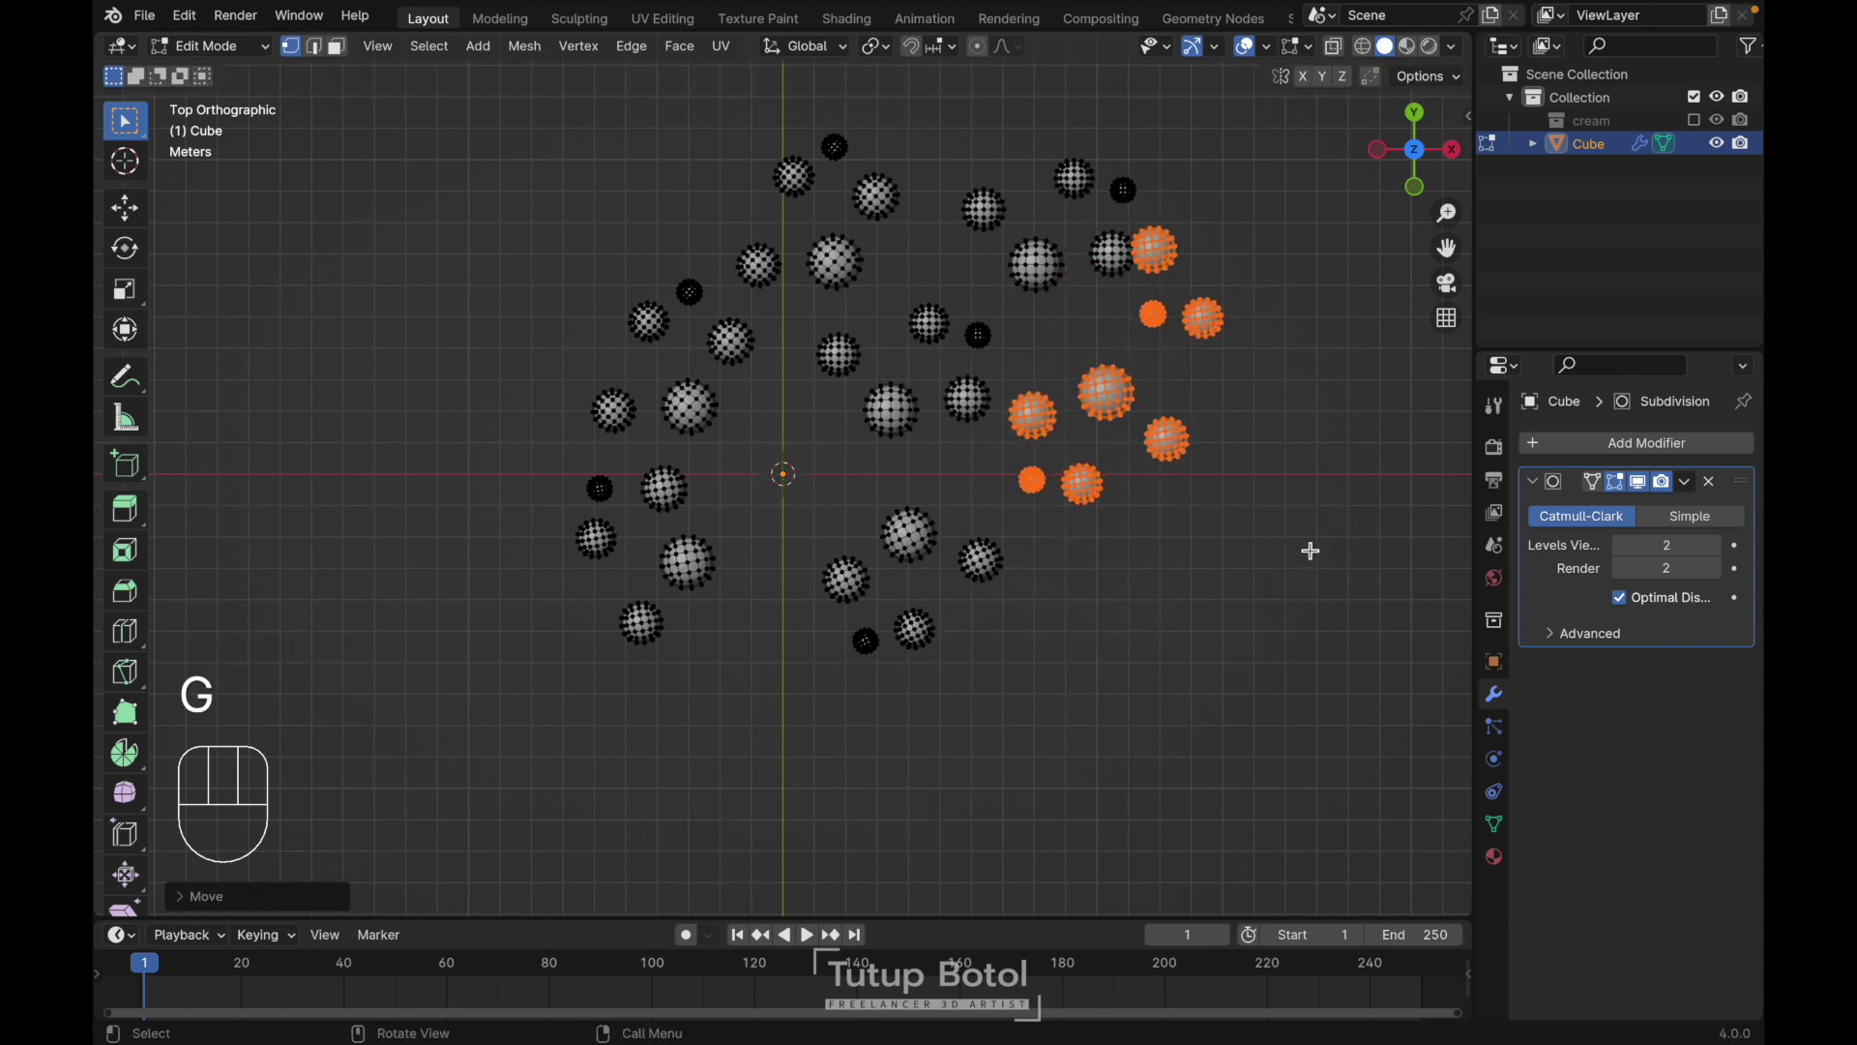
Move the upper three spheres of the right-edge group to the pattern's far left and duplicate them just below
left_click(1319, 563)
left_click(1167, 261)
key("ctrl+l")
left_click(1204, 318, "shift")
key("ctrl+l")
key("g")
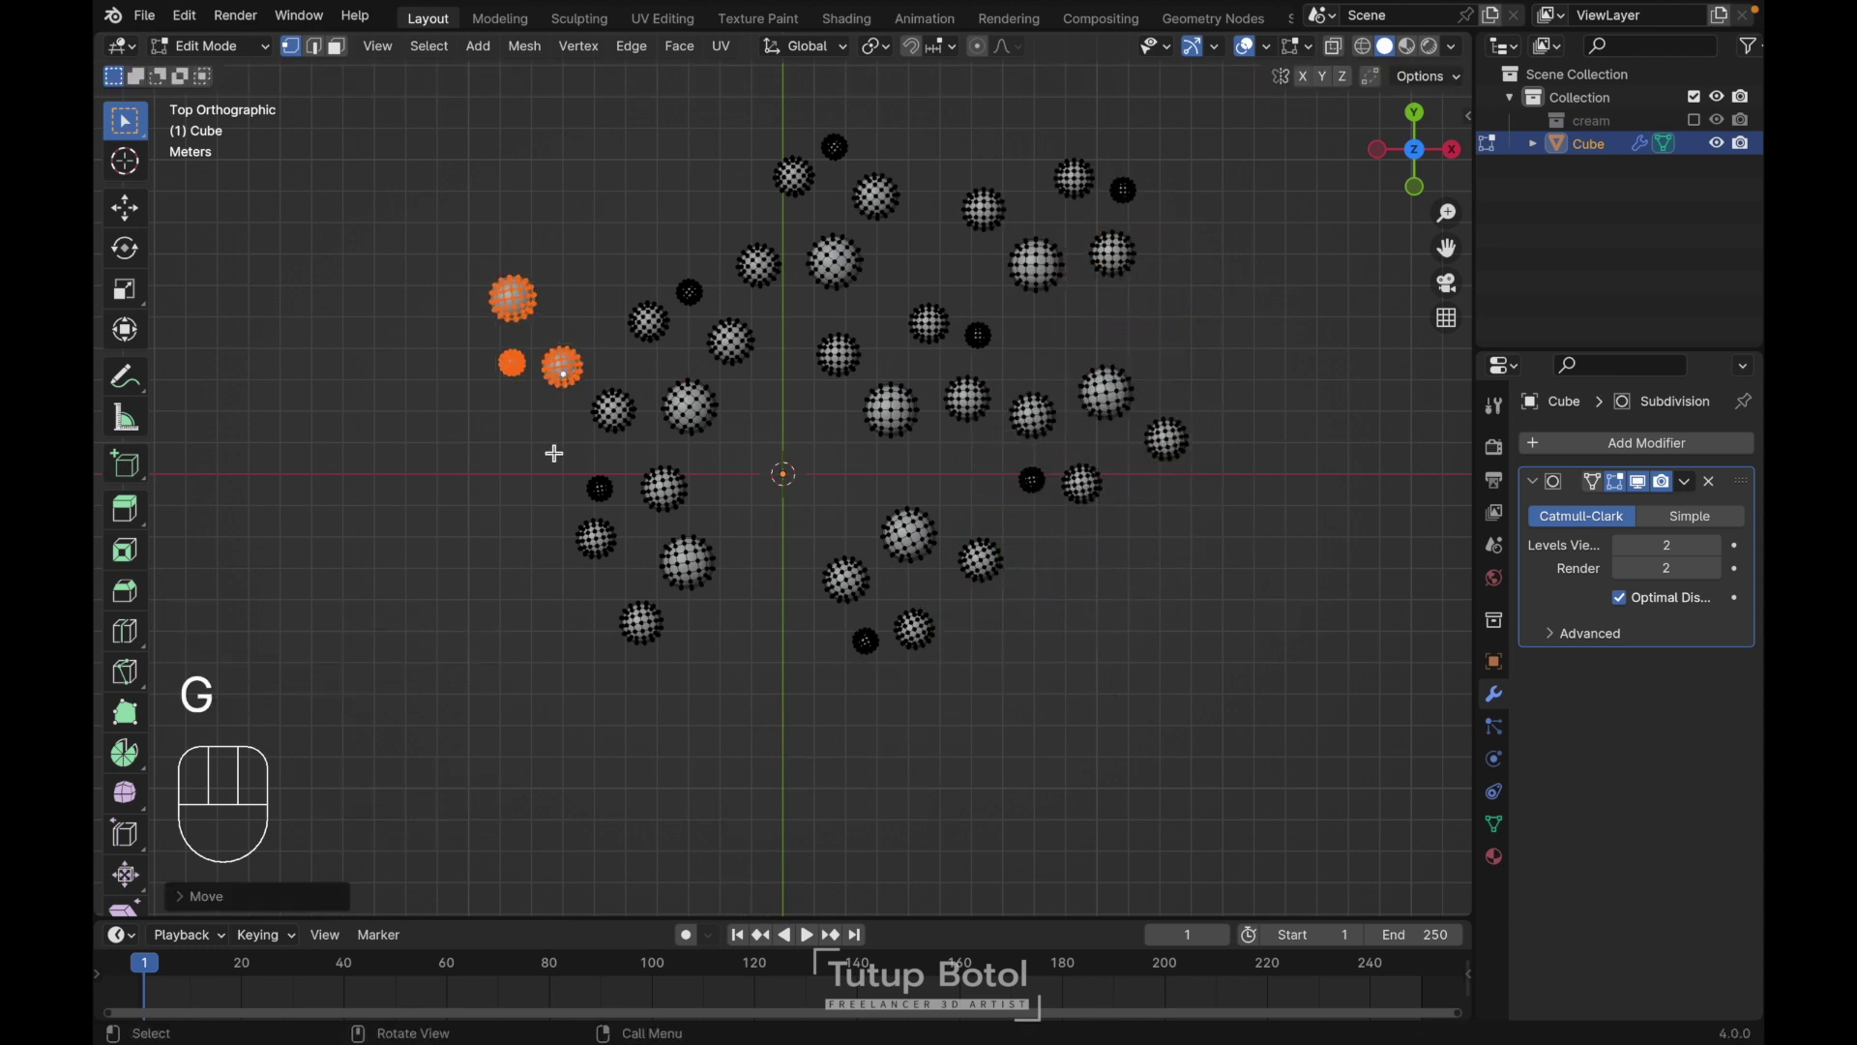
left_click(551, 448)
key("shift+d")
left_click(535, 604)
Duplicate the upper-right five-sphere cluster to the pattern's lower left, and again to its bottom centre
left_click_drag(963, 147, 1167, 292)
key("ctrl+l")
key("shift+d")
left_click(631, 703)
key("shift+d")
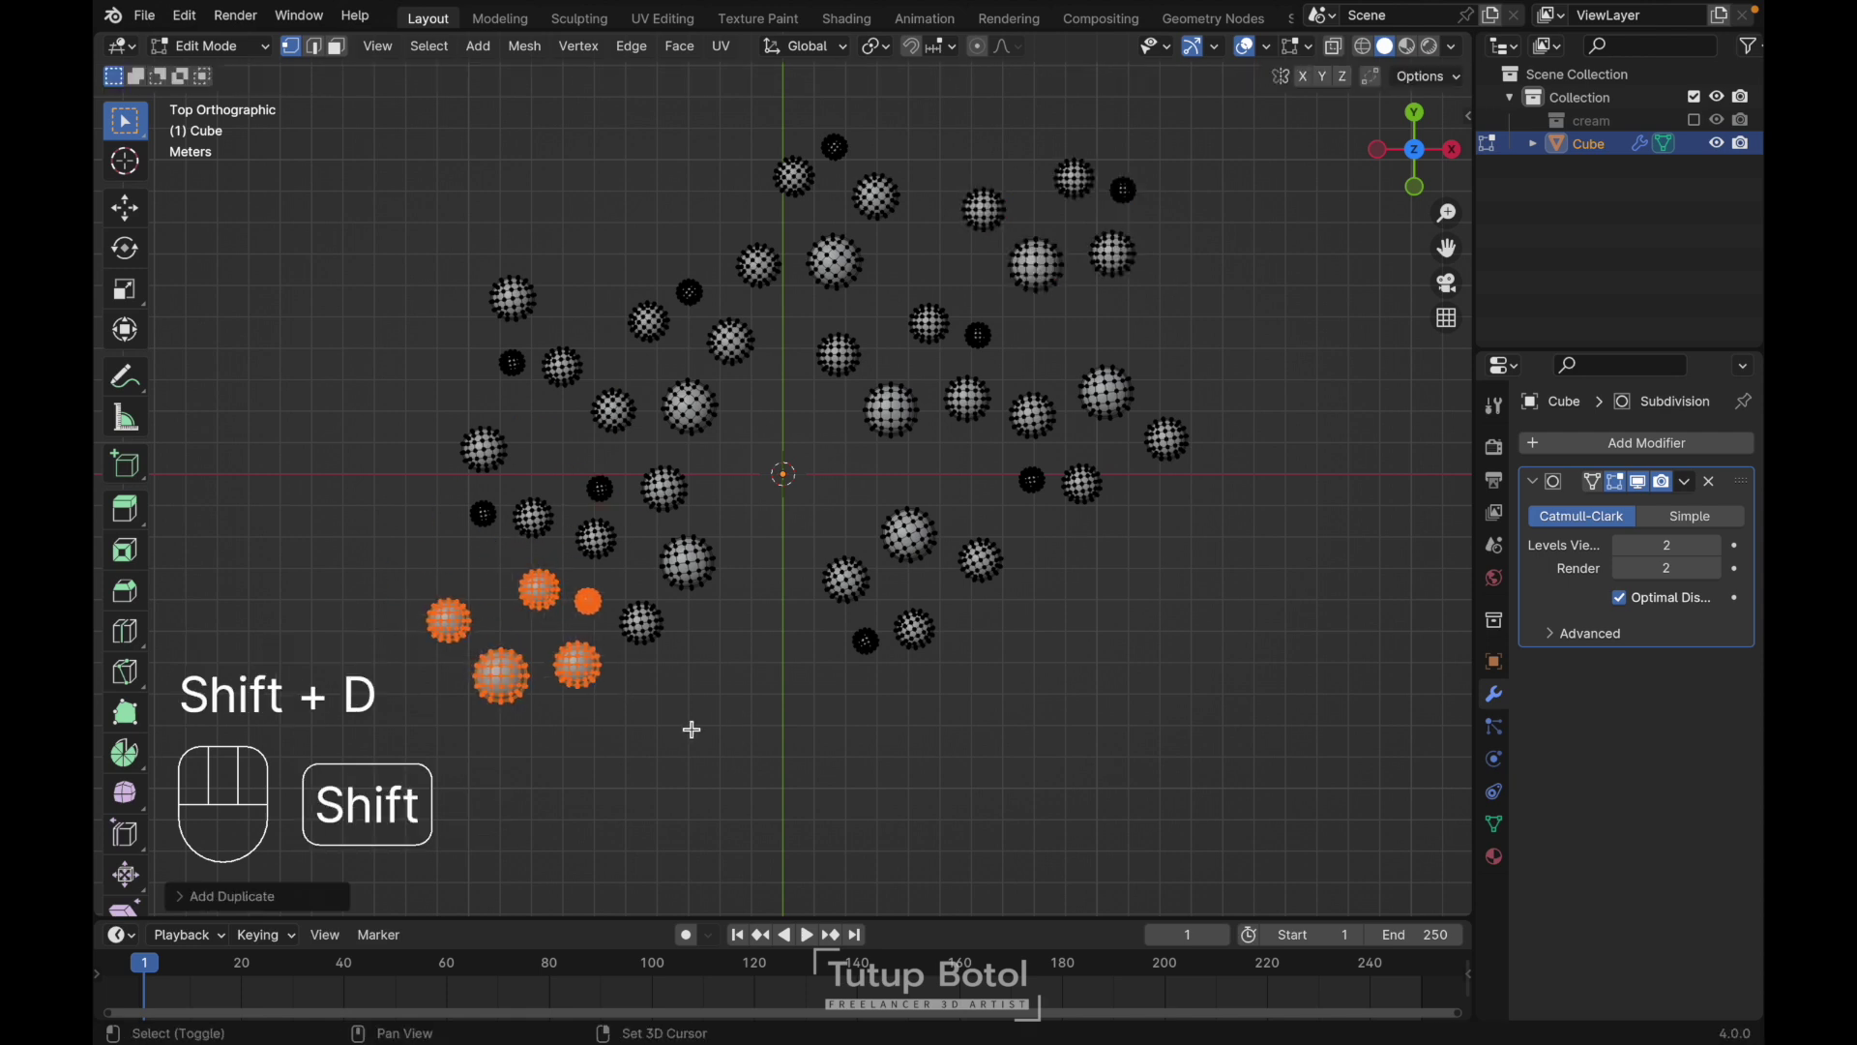
left_click(857, 779)
Leave mesh editing and rotate the spheres object 90° about the X axis in front view
key("Tab")
key("Tab")
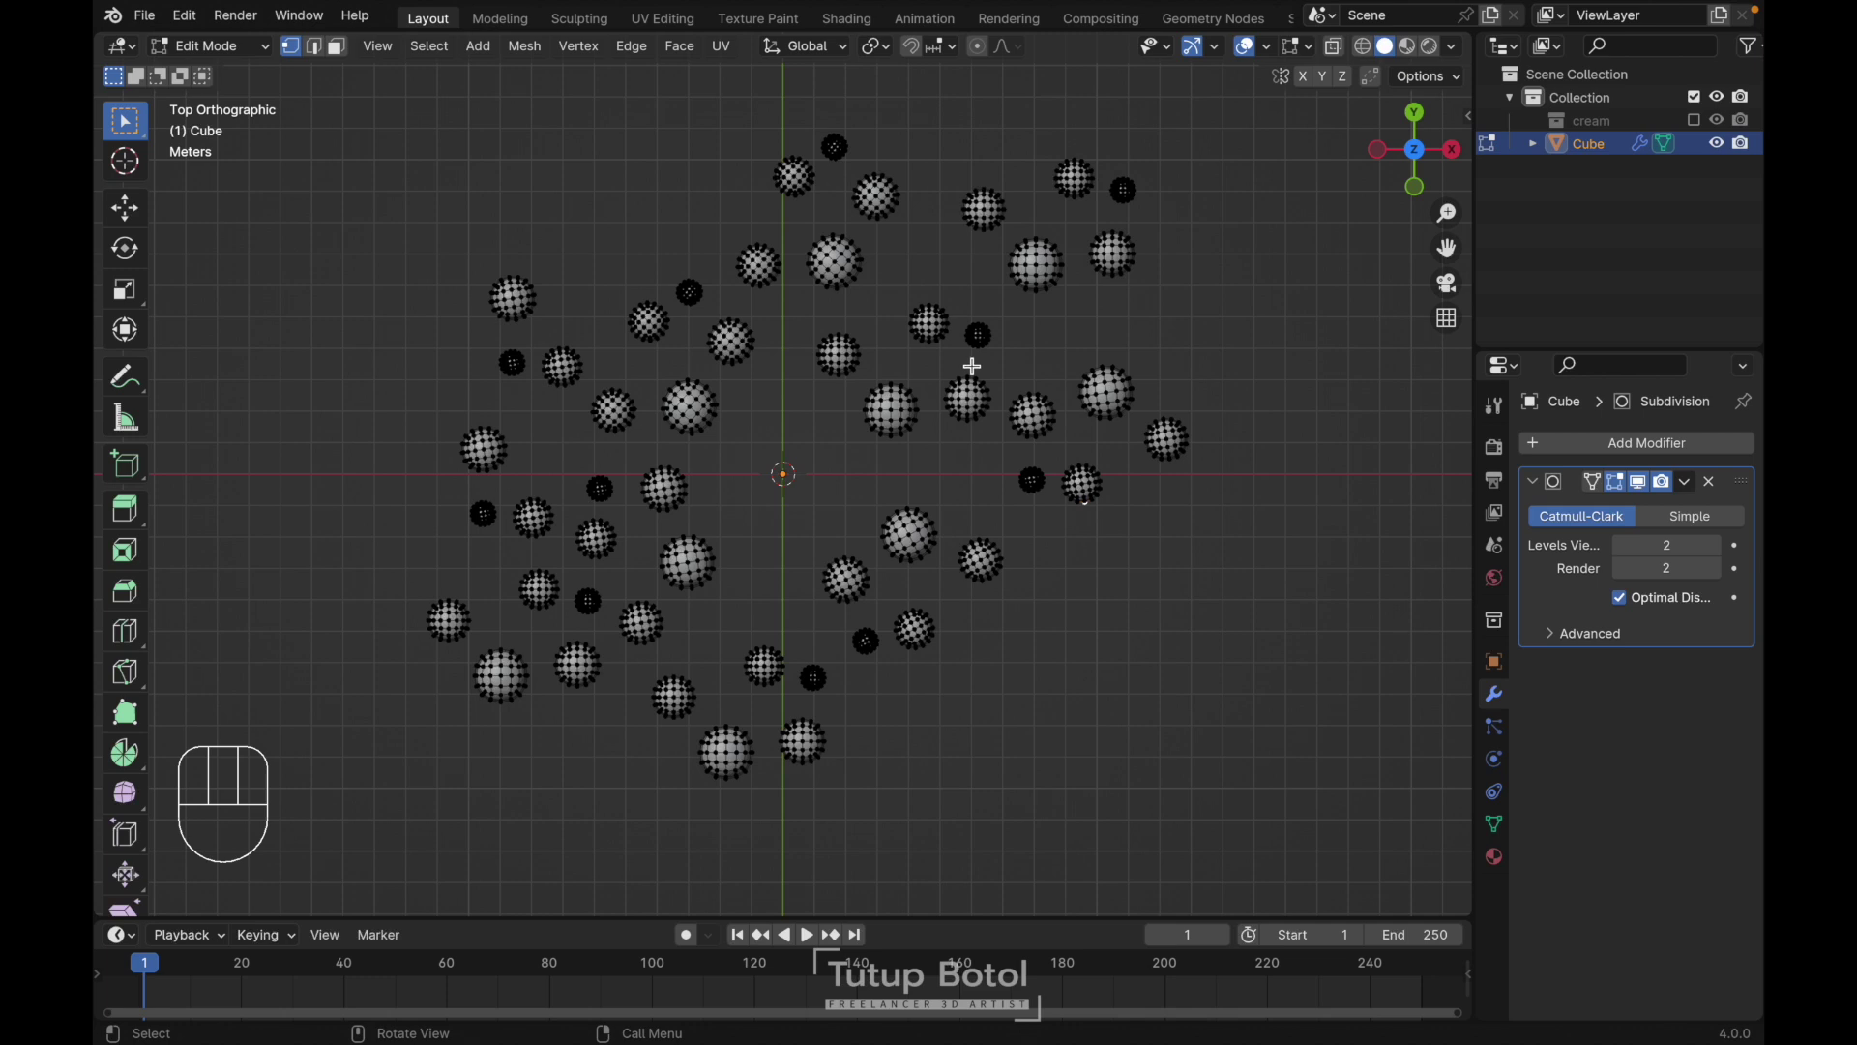
key("Tab")
key("grave")
key("grave")
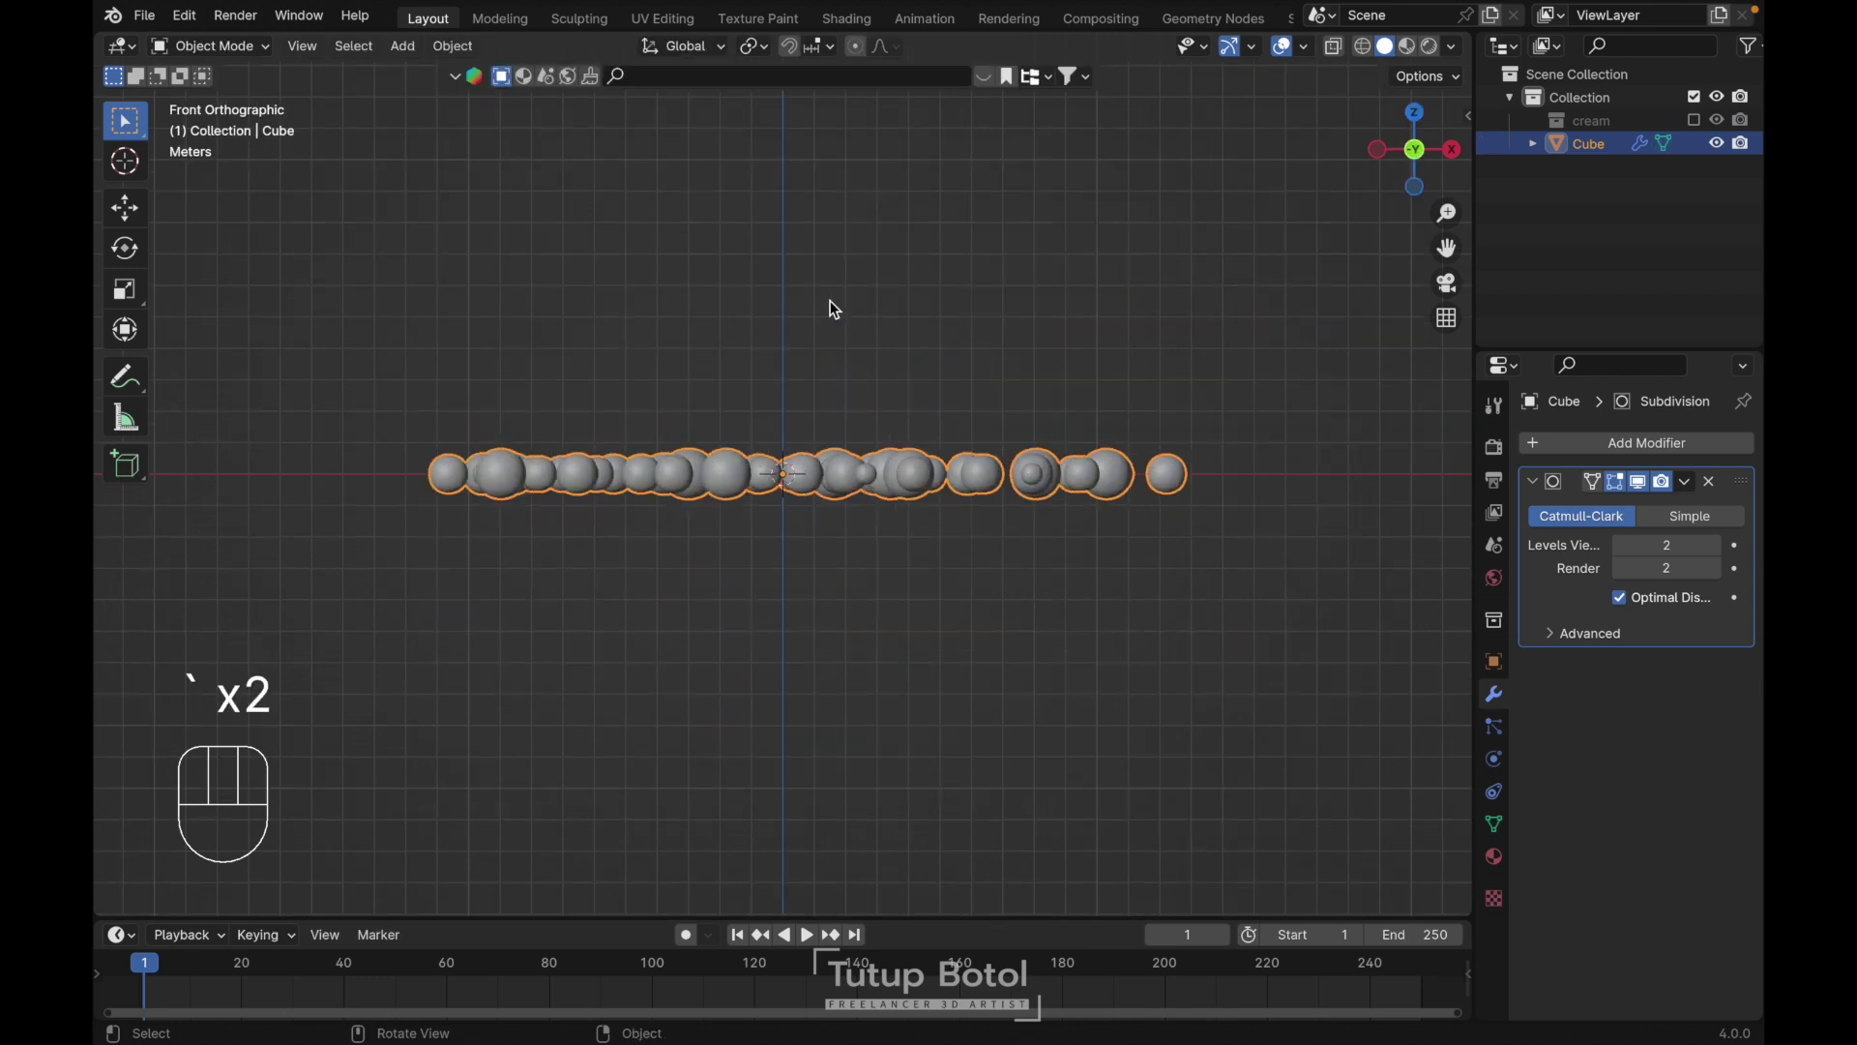
key("r")
key("Escape")
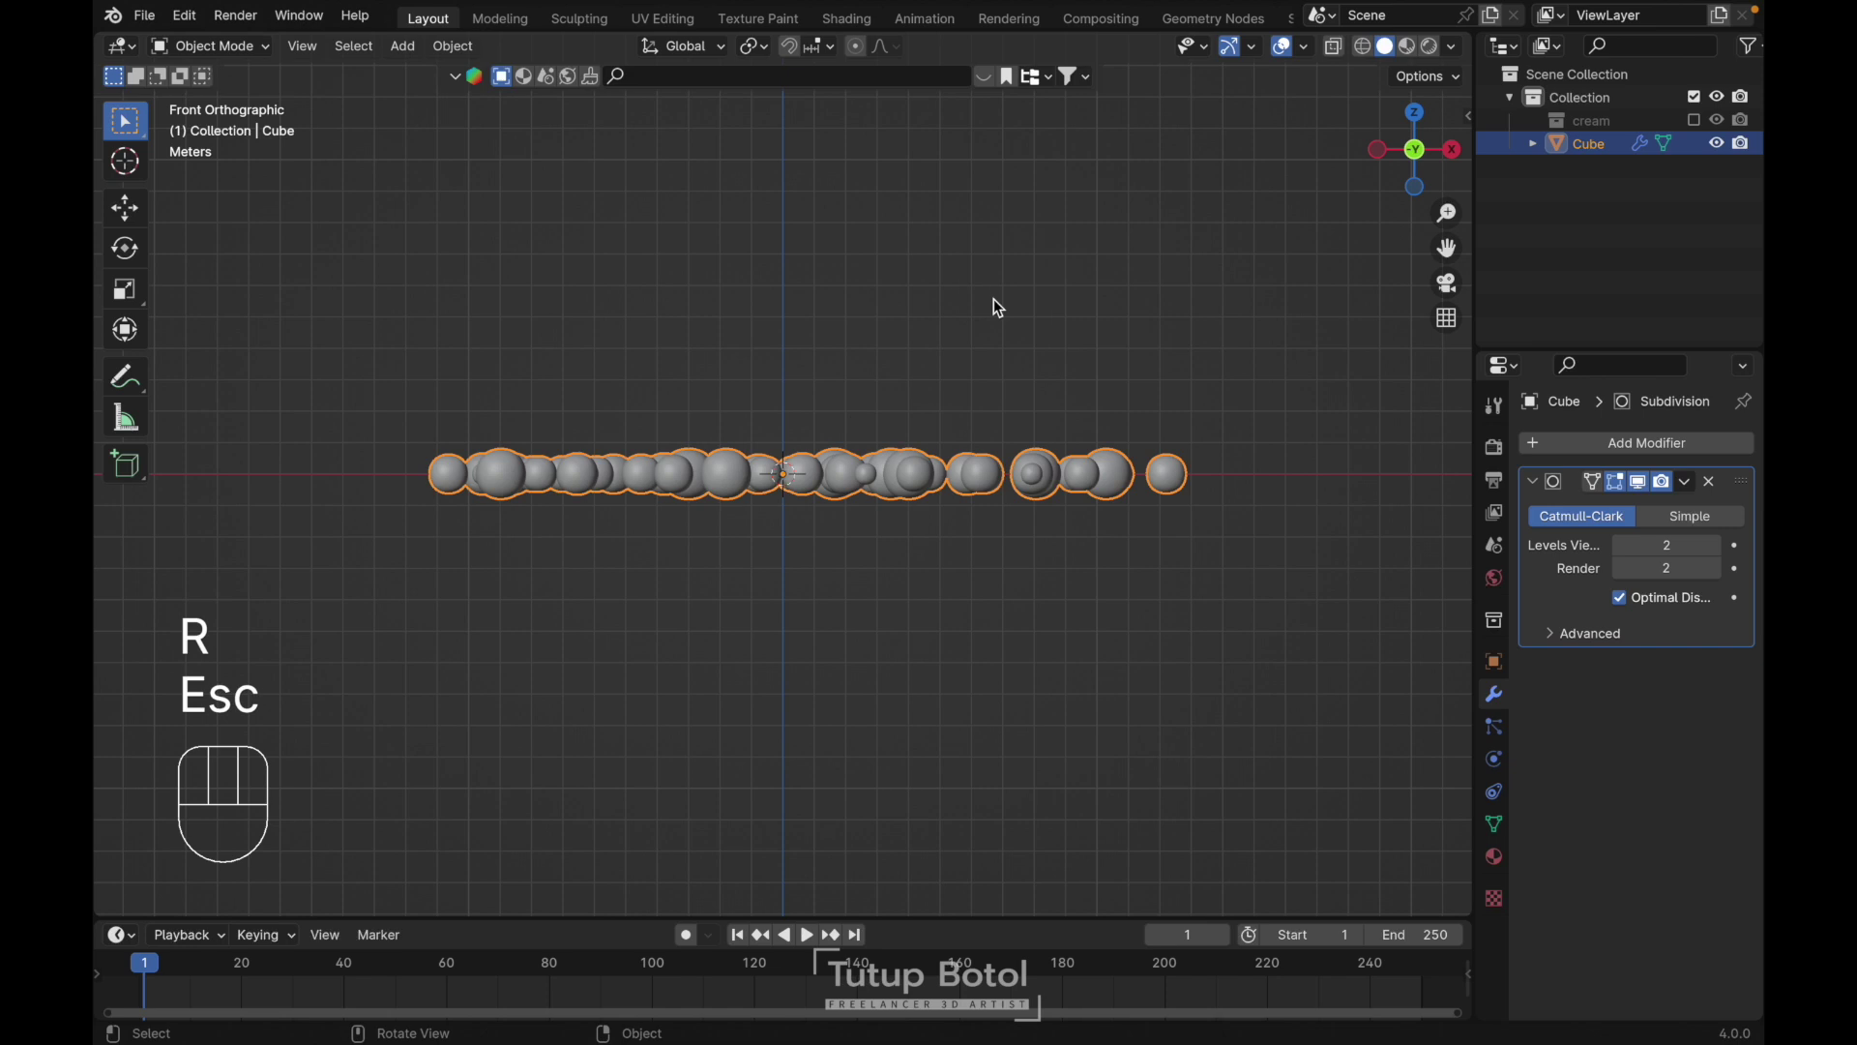
key("r")
key("x")
key("9")
key("0")
key("Return")
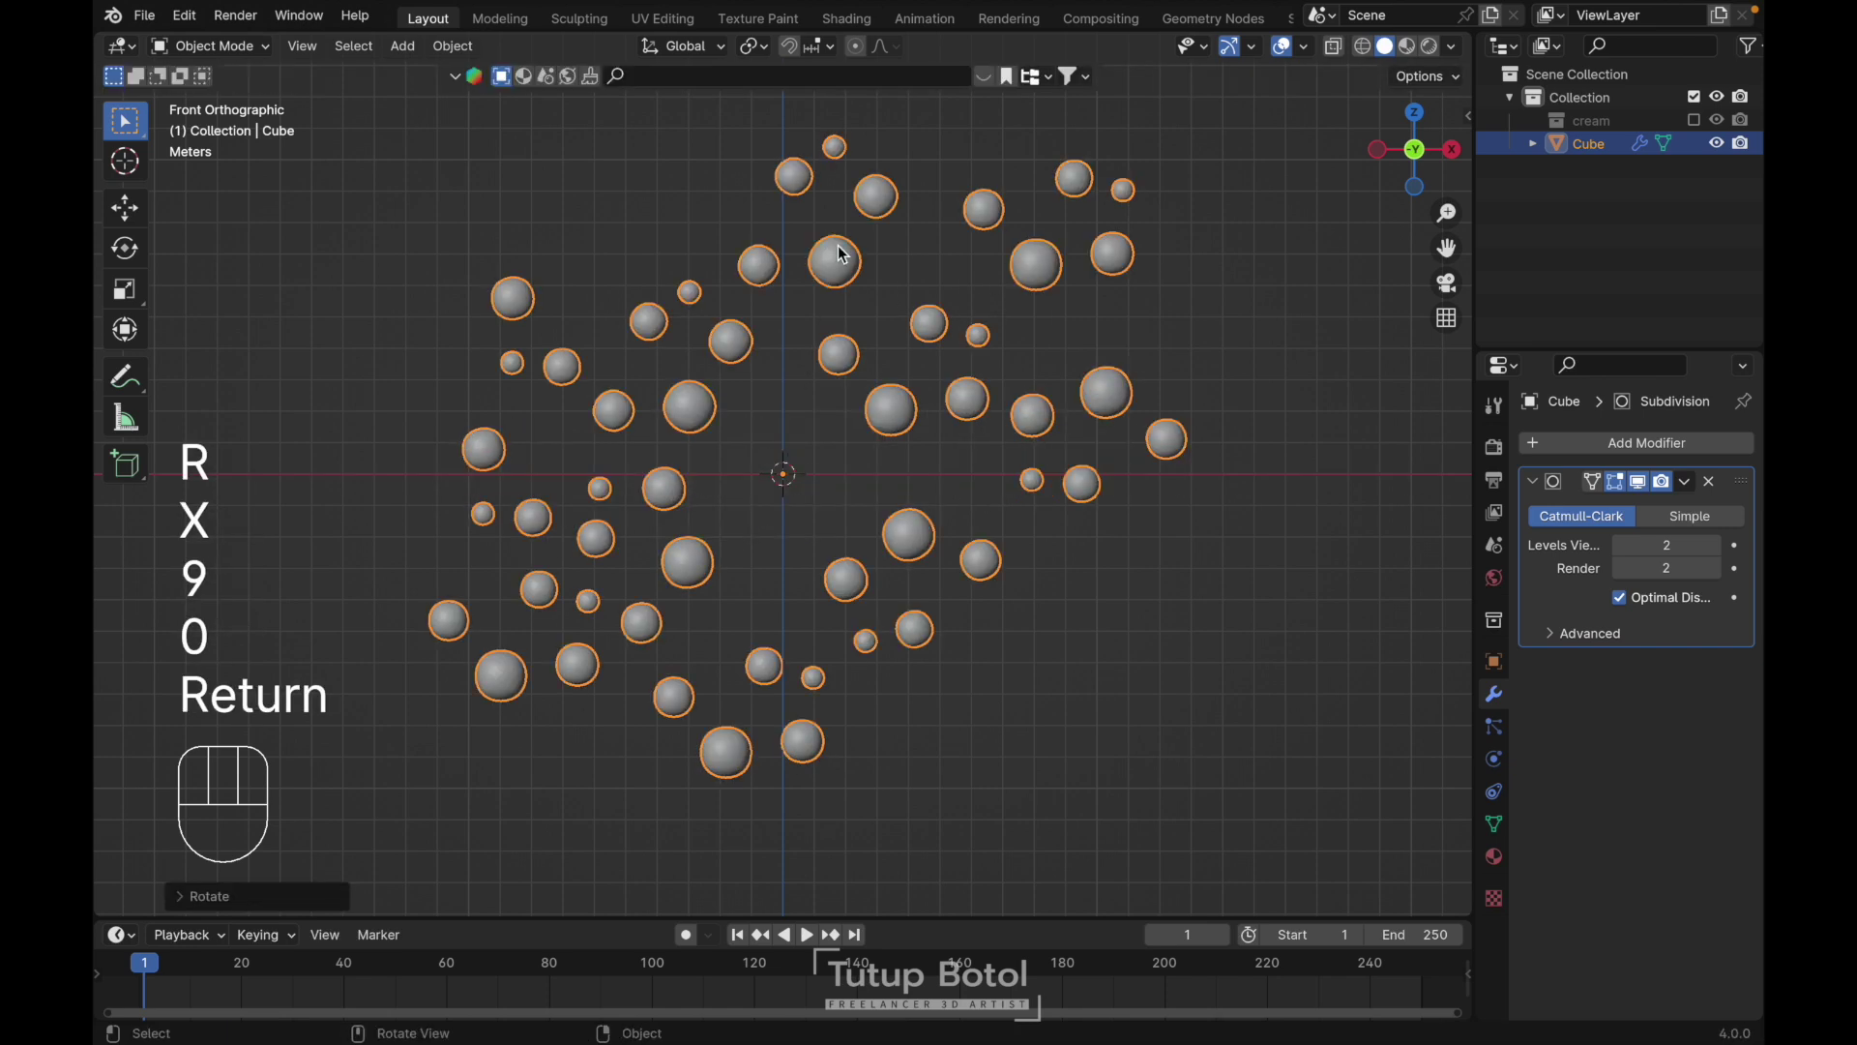
middle_click_drag(1010, 327, 1008, 325)
key("grave")
left_click(891, 200)
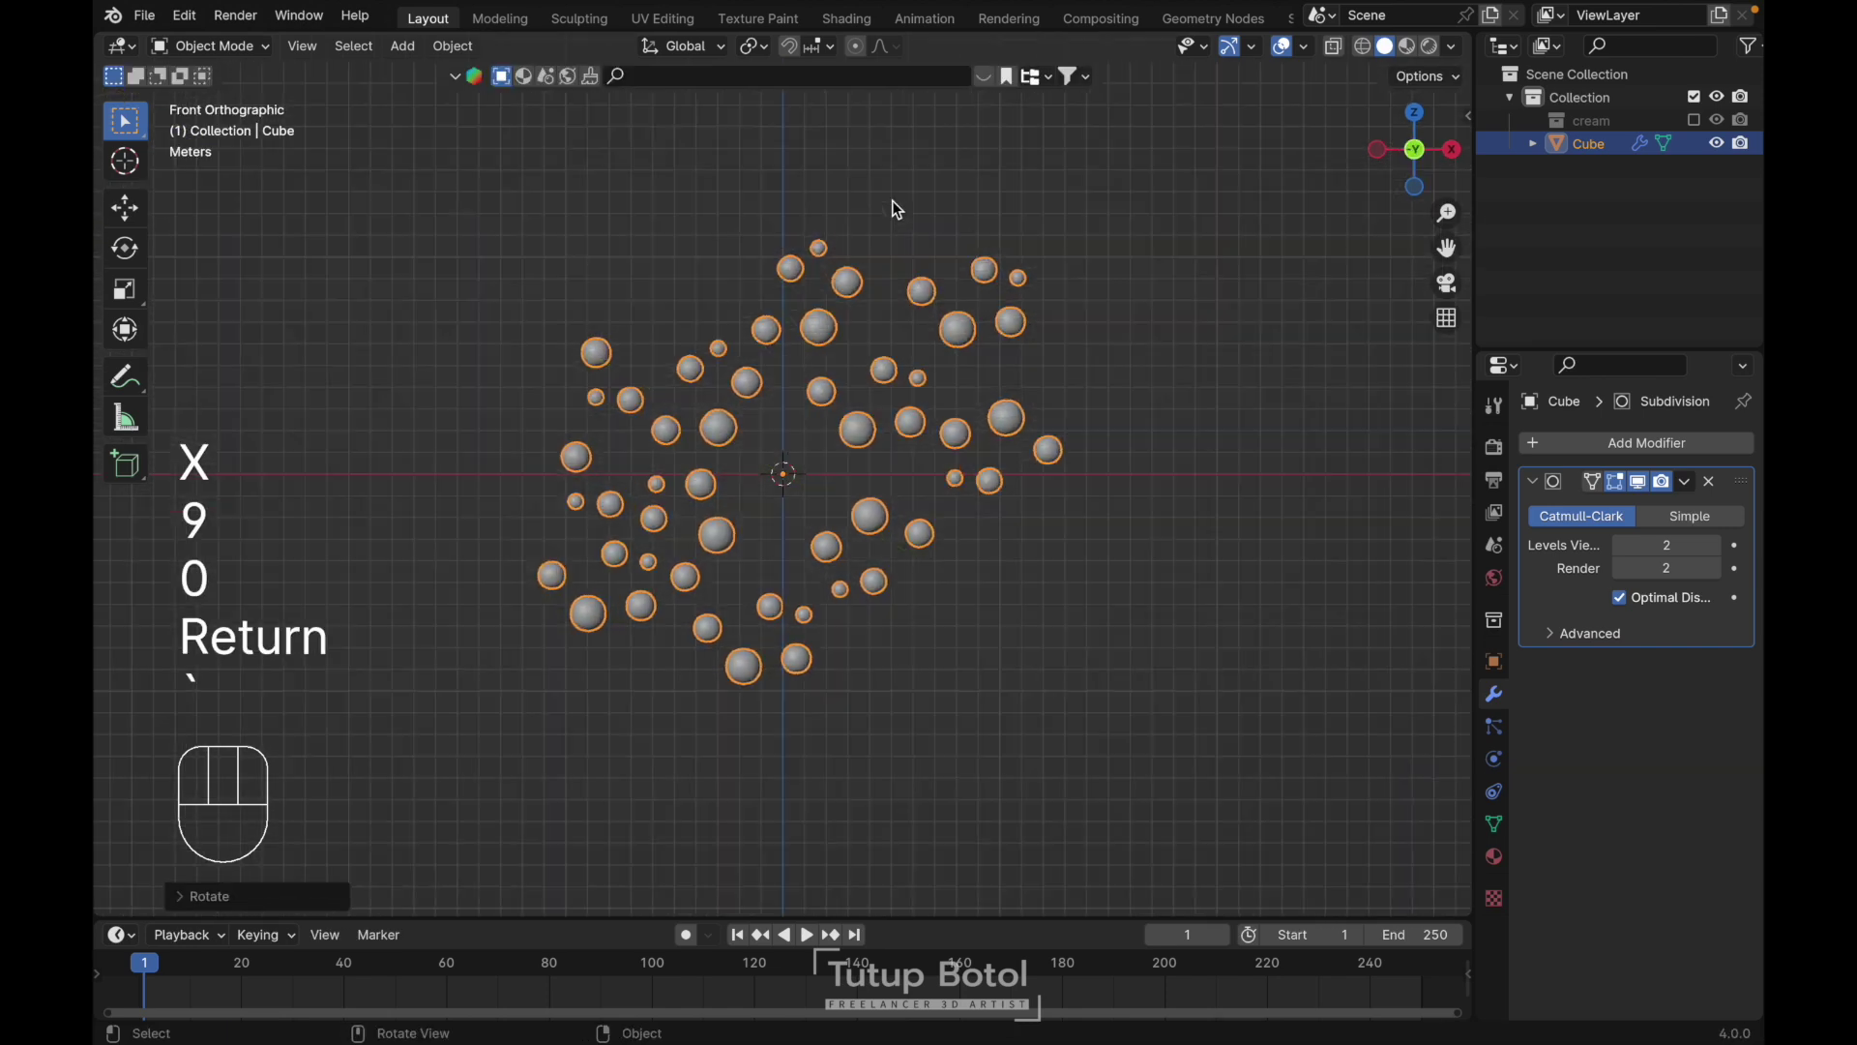
scroll(913, 386, "up", 5)
key("Escape")
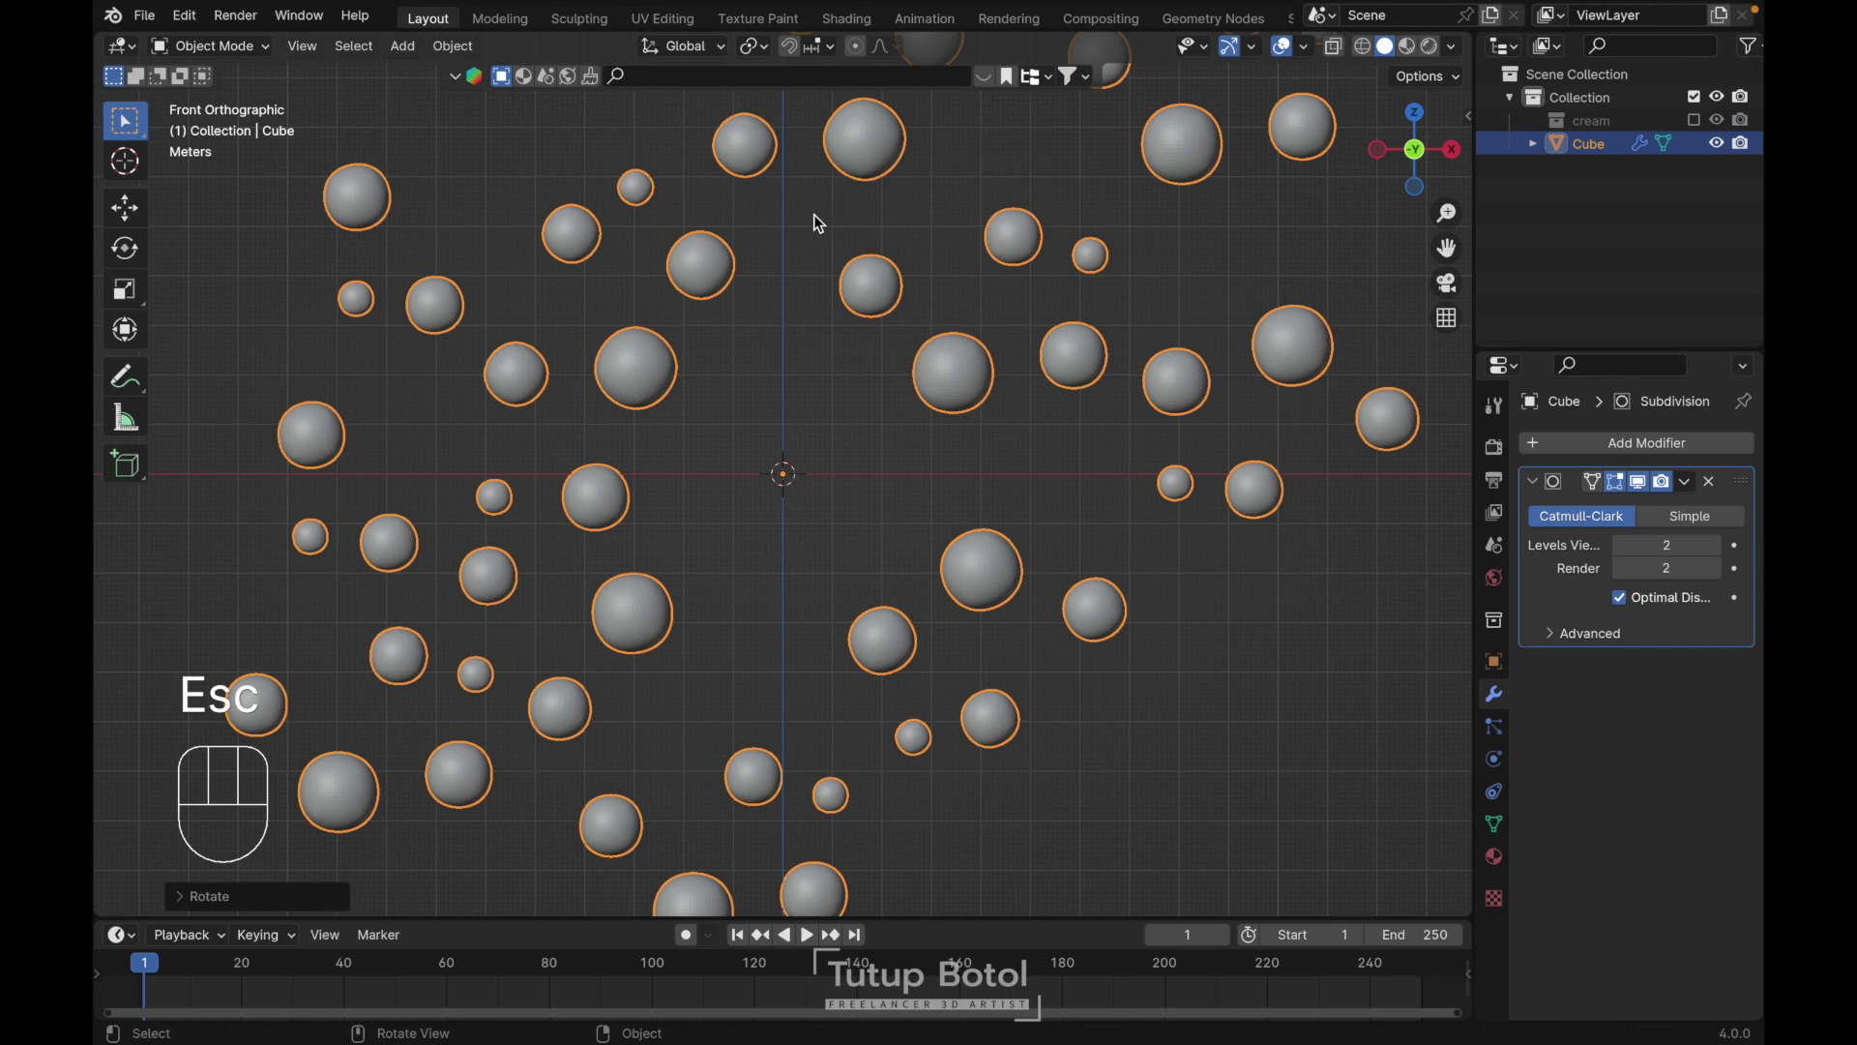
Add a Force force field at the centre of the spheres and set its strength to -1000
key("shift+a")
mouse_move(808, 283)
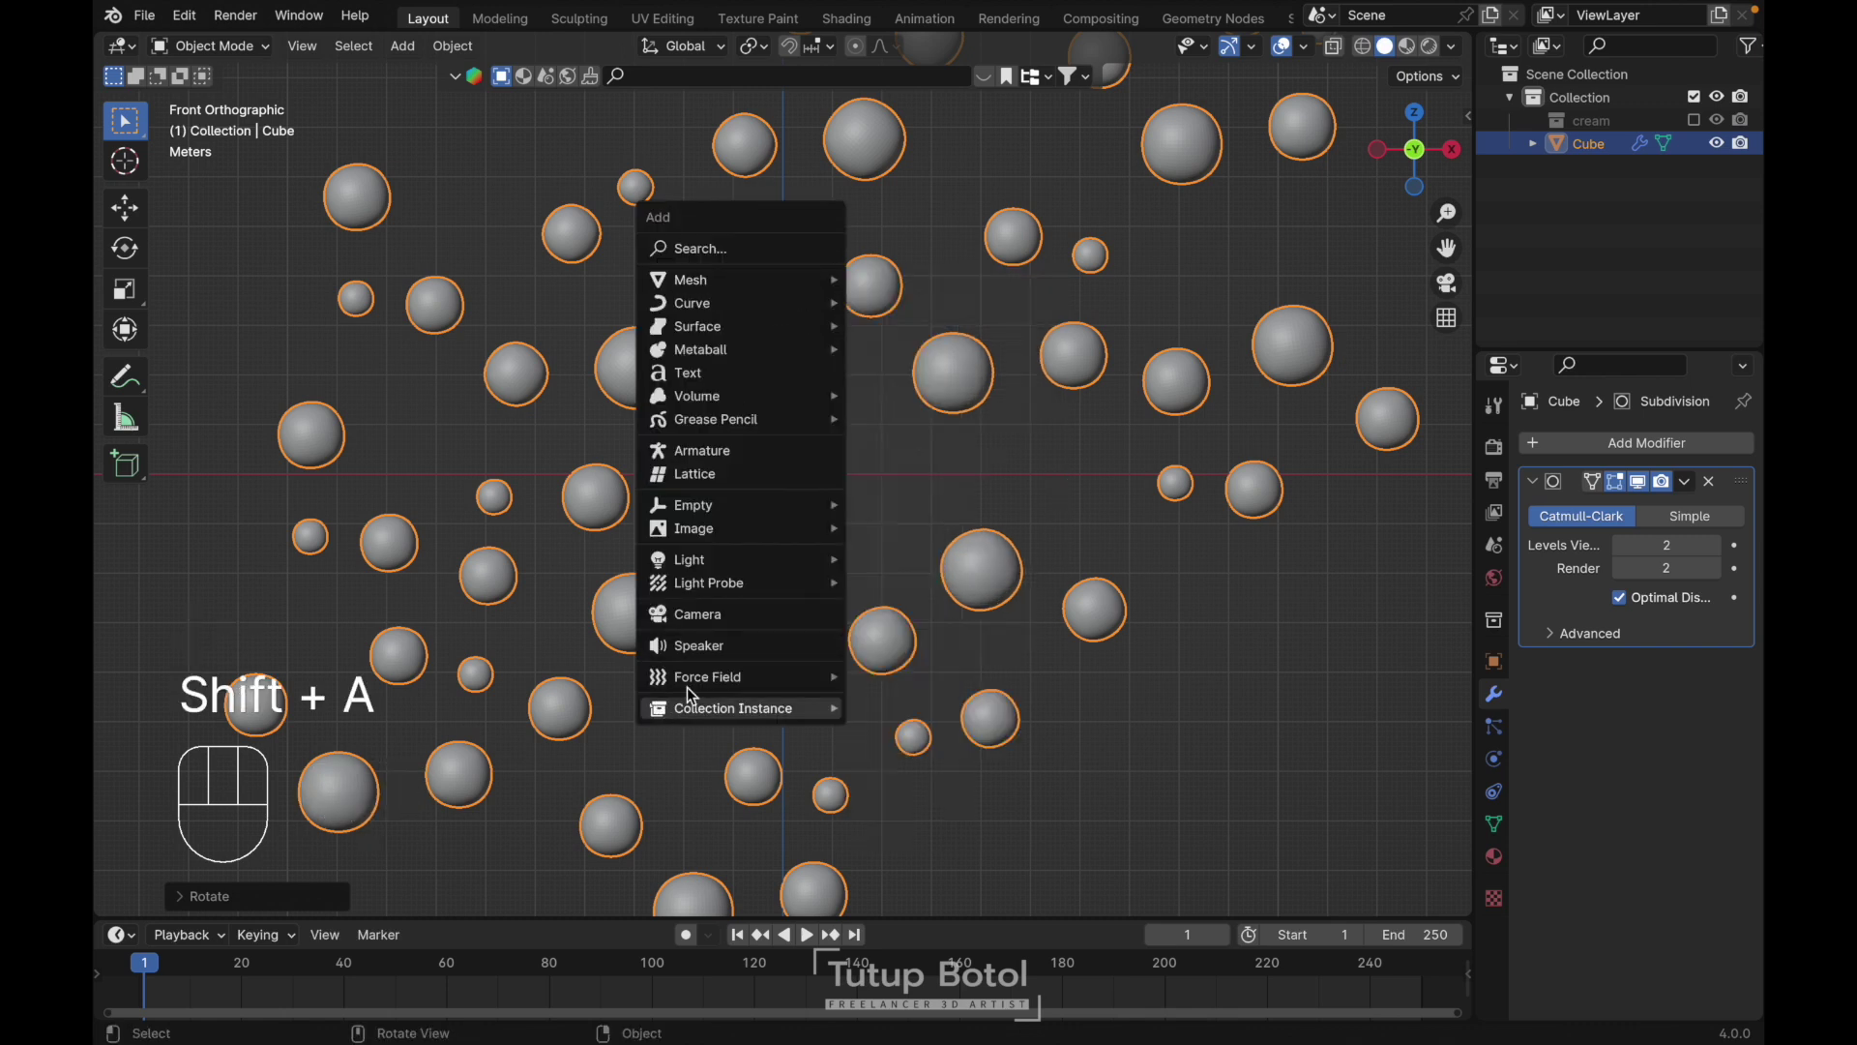
mouse_move(689, 680)
left_click(894, 675)
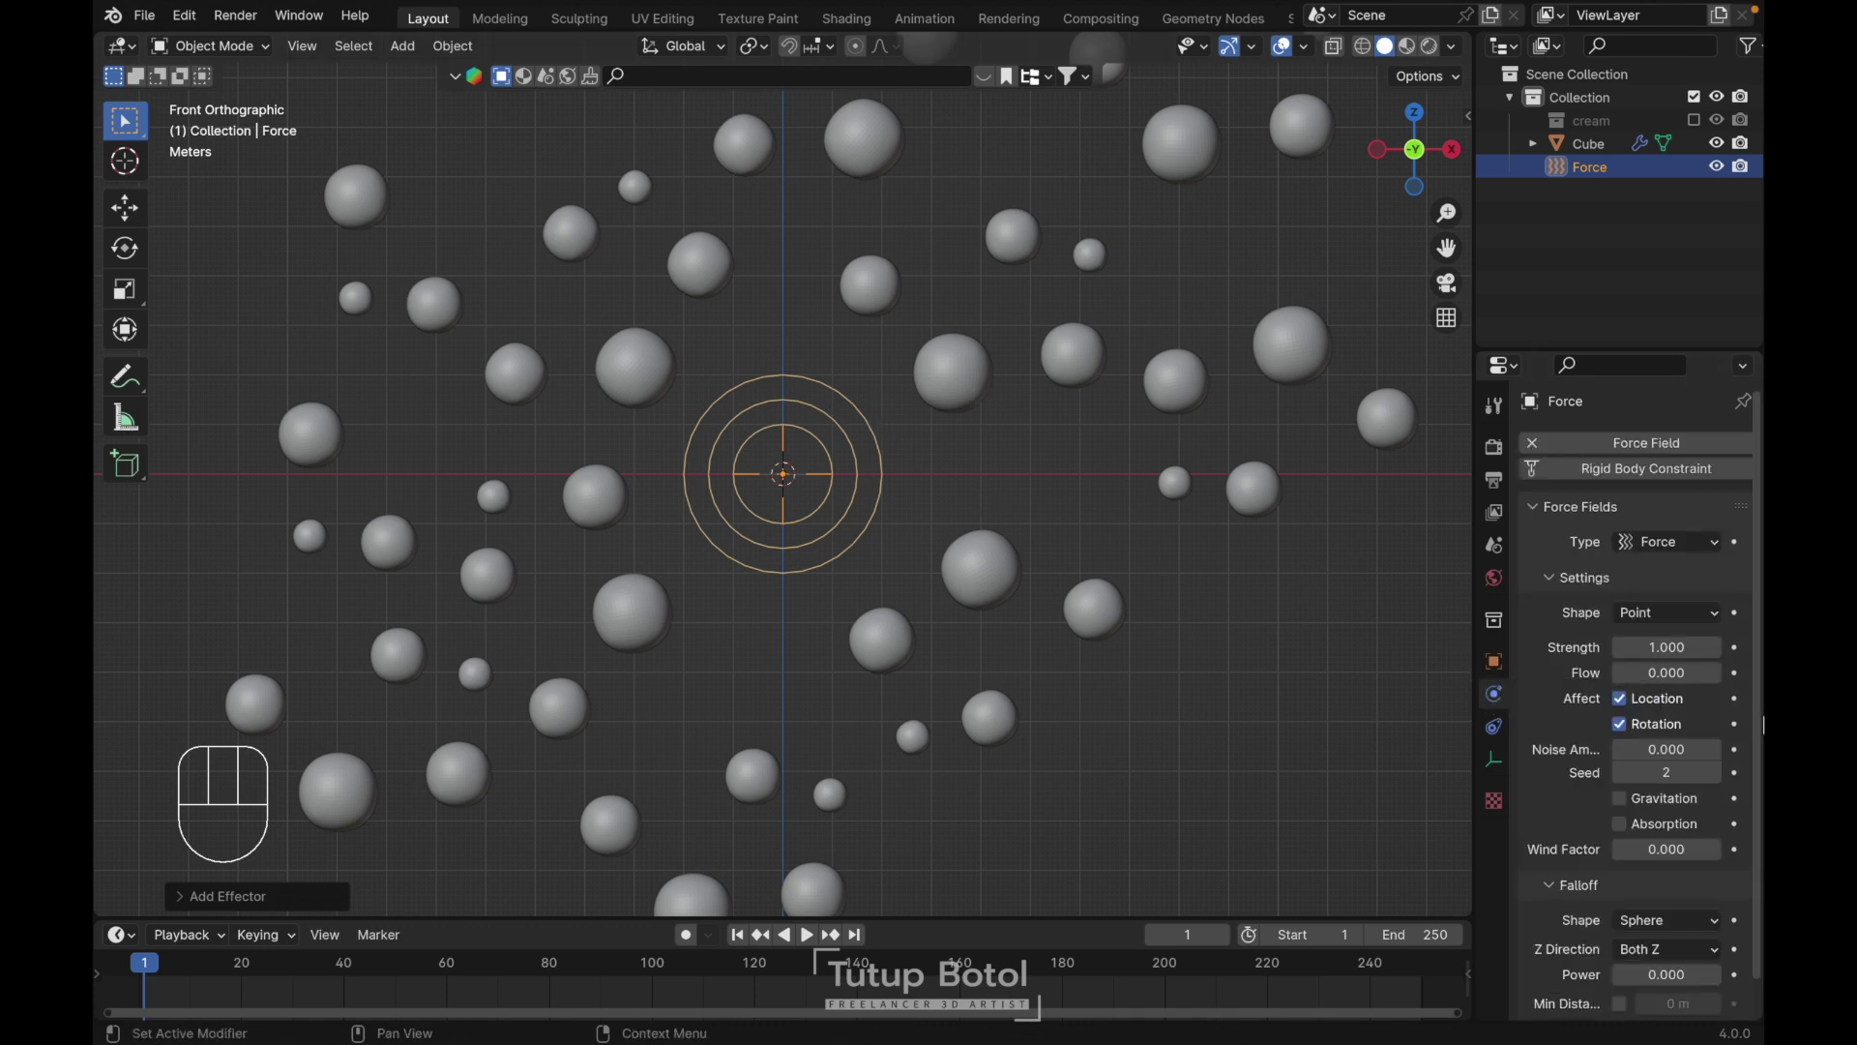
left_click(1647, 648)
type("-100")
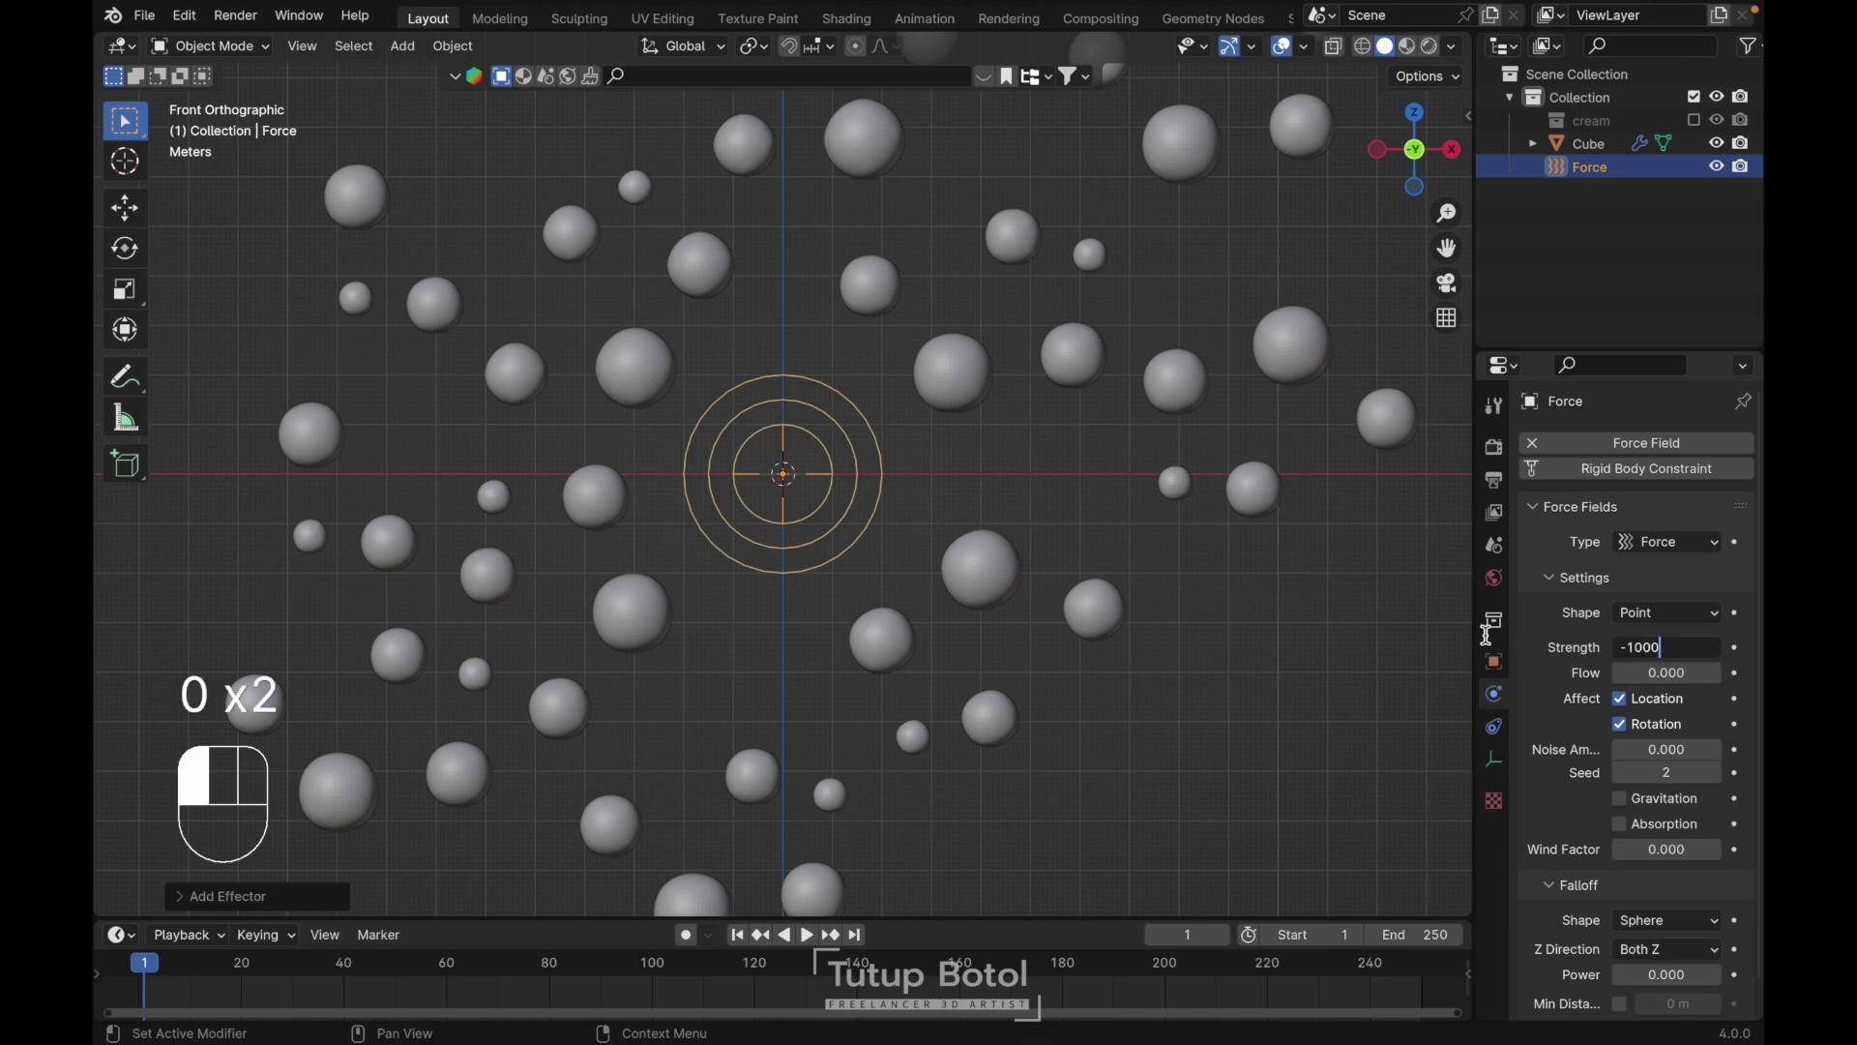
type("0")
left_click(1485, 633)
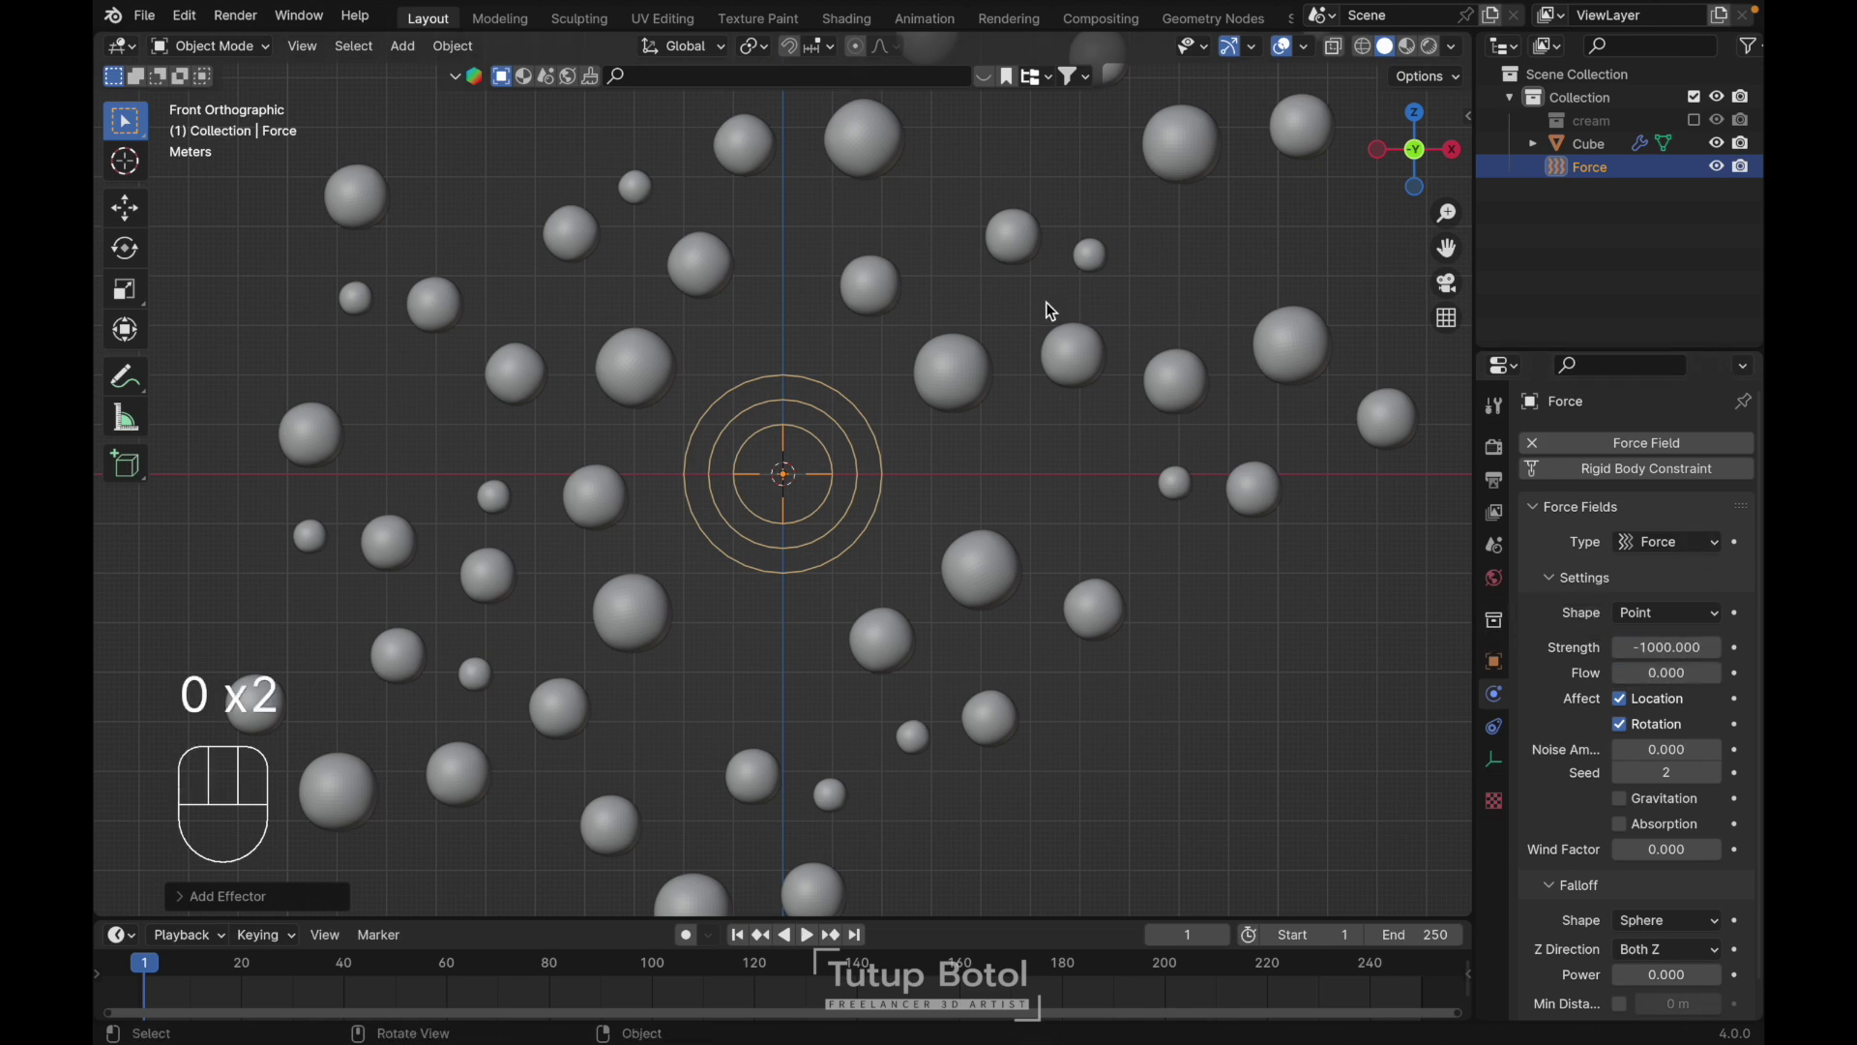
Give the spheres object cloth physics and set the quality steps to 10
left_click(943, 390)
key("g")
key("Escape")
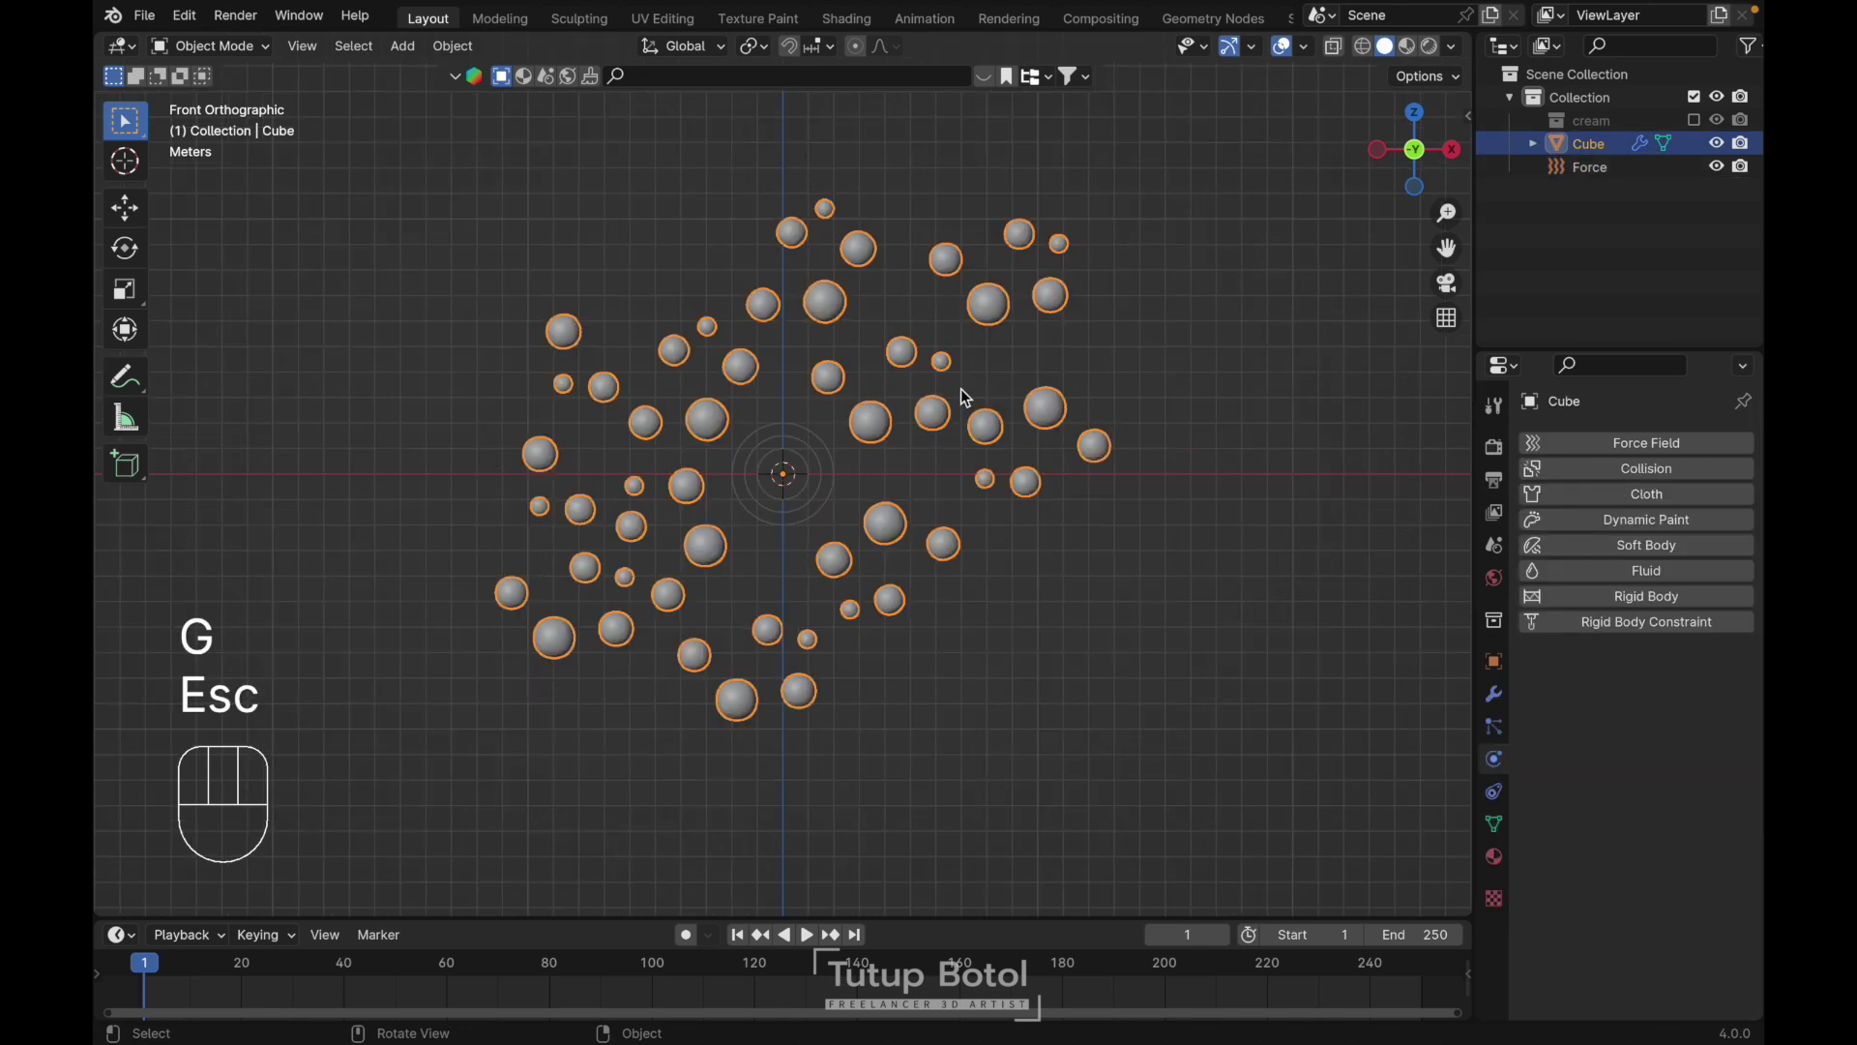
left_click(1564, 500)
scroll(1616, 597, "down", 8)
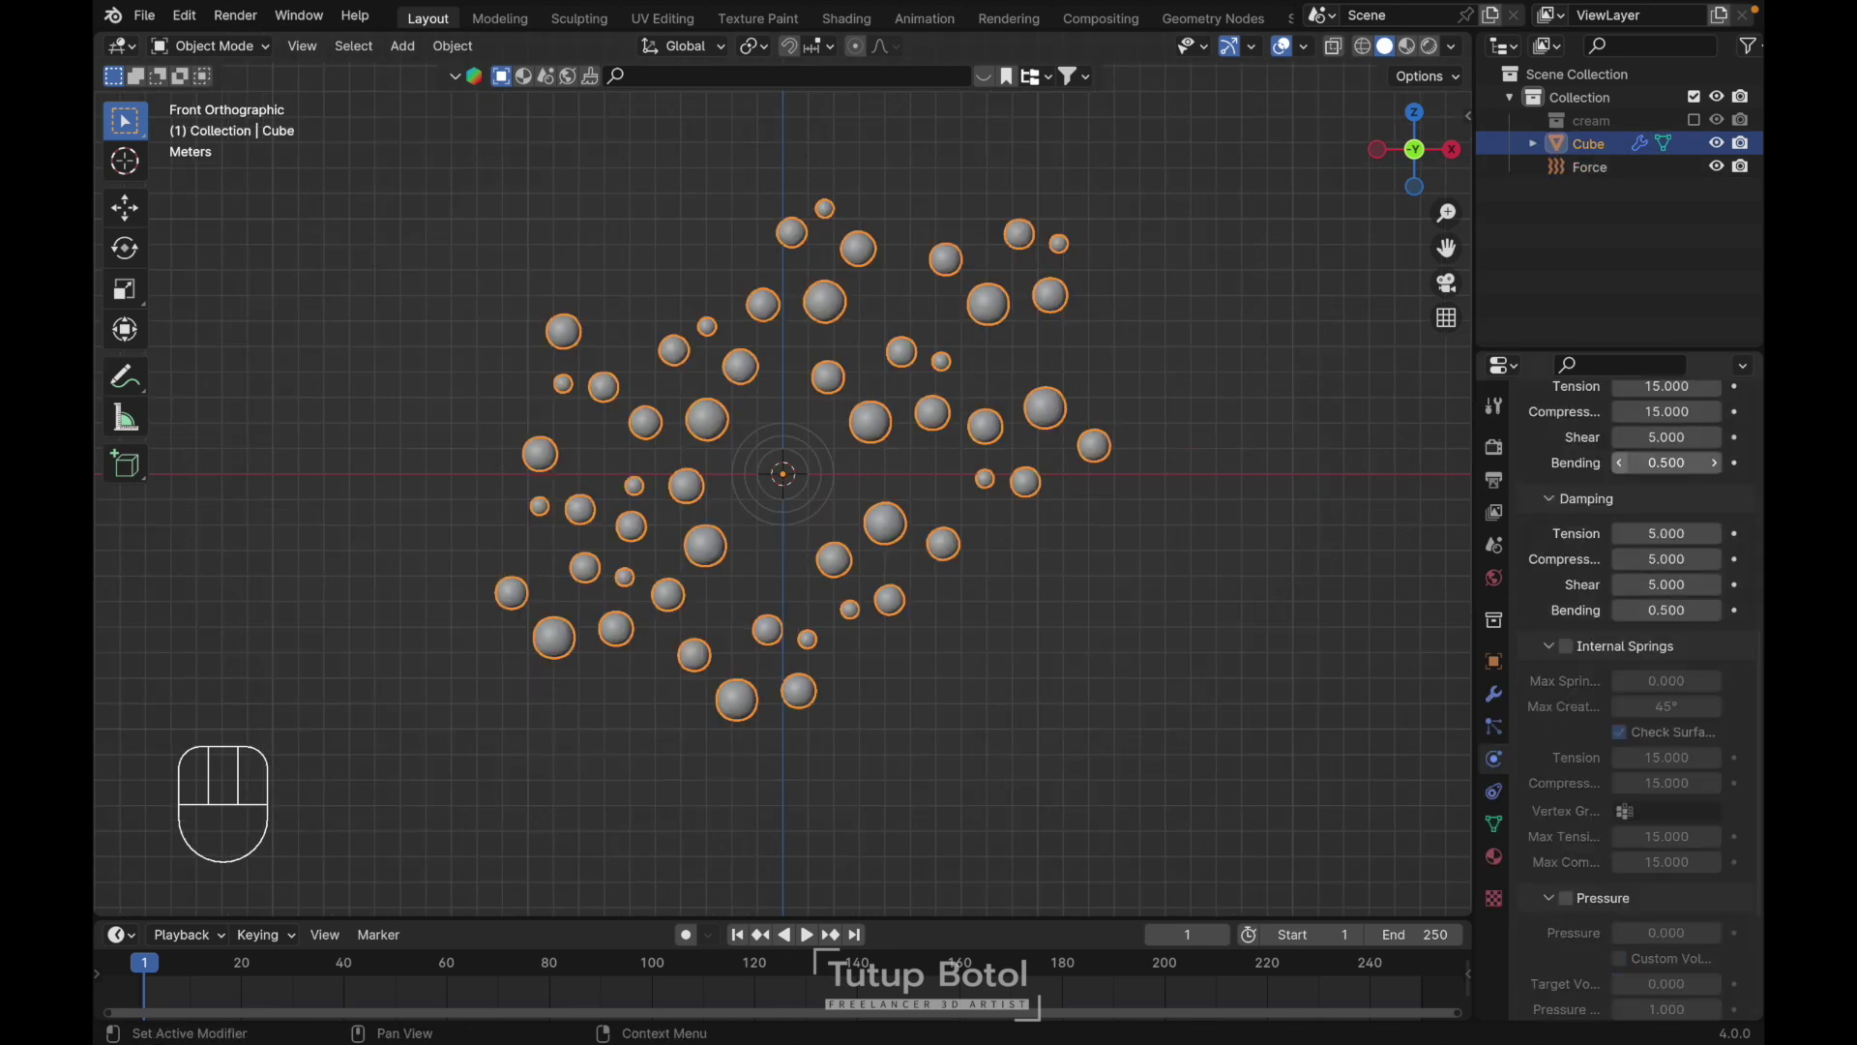
scroll(1620, 605, "up", 10)
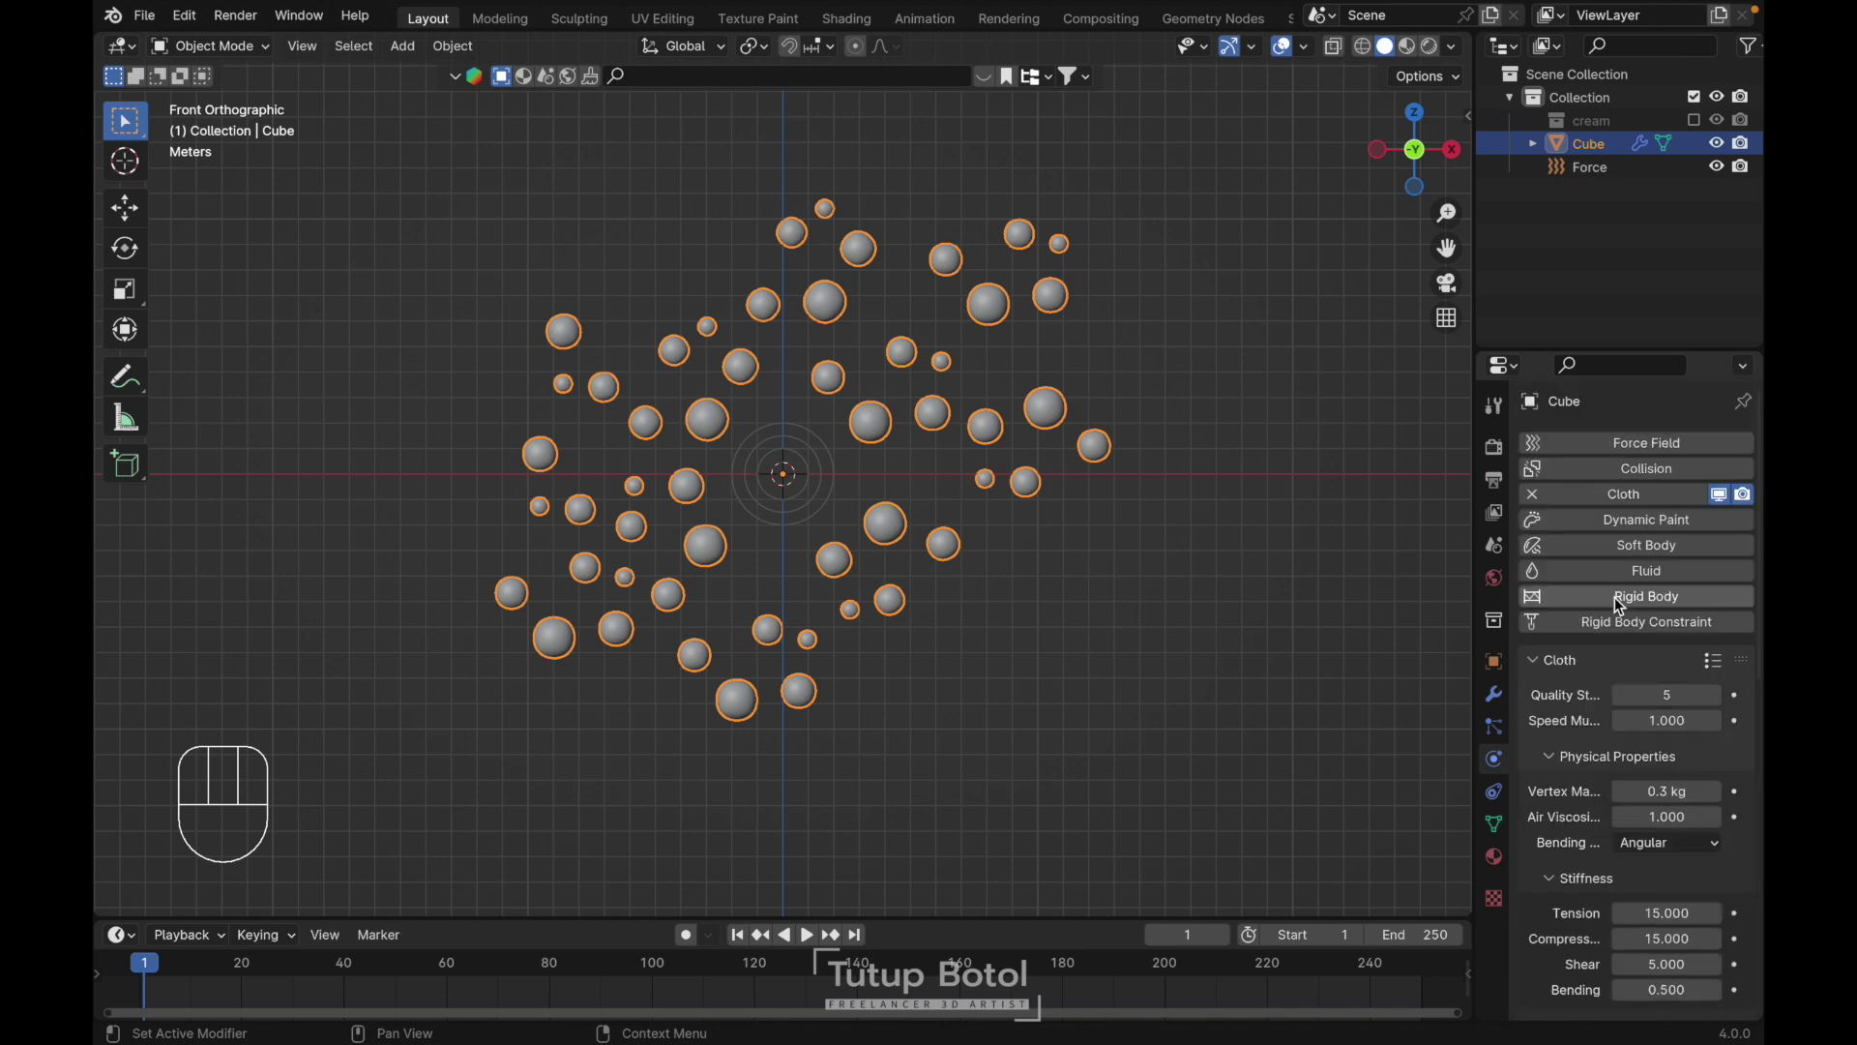
left_click(1664, 697)
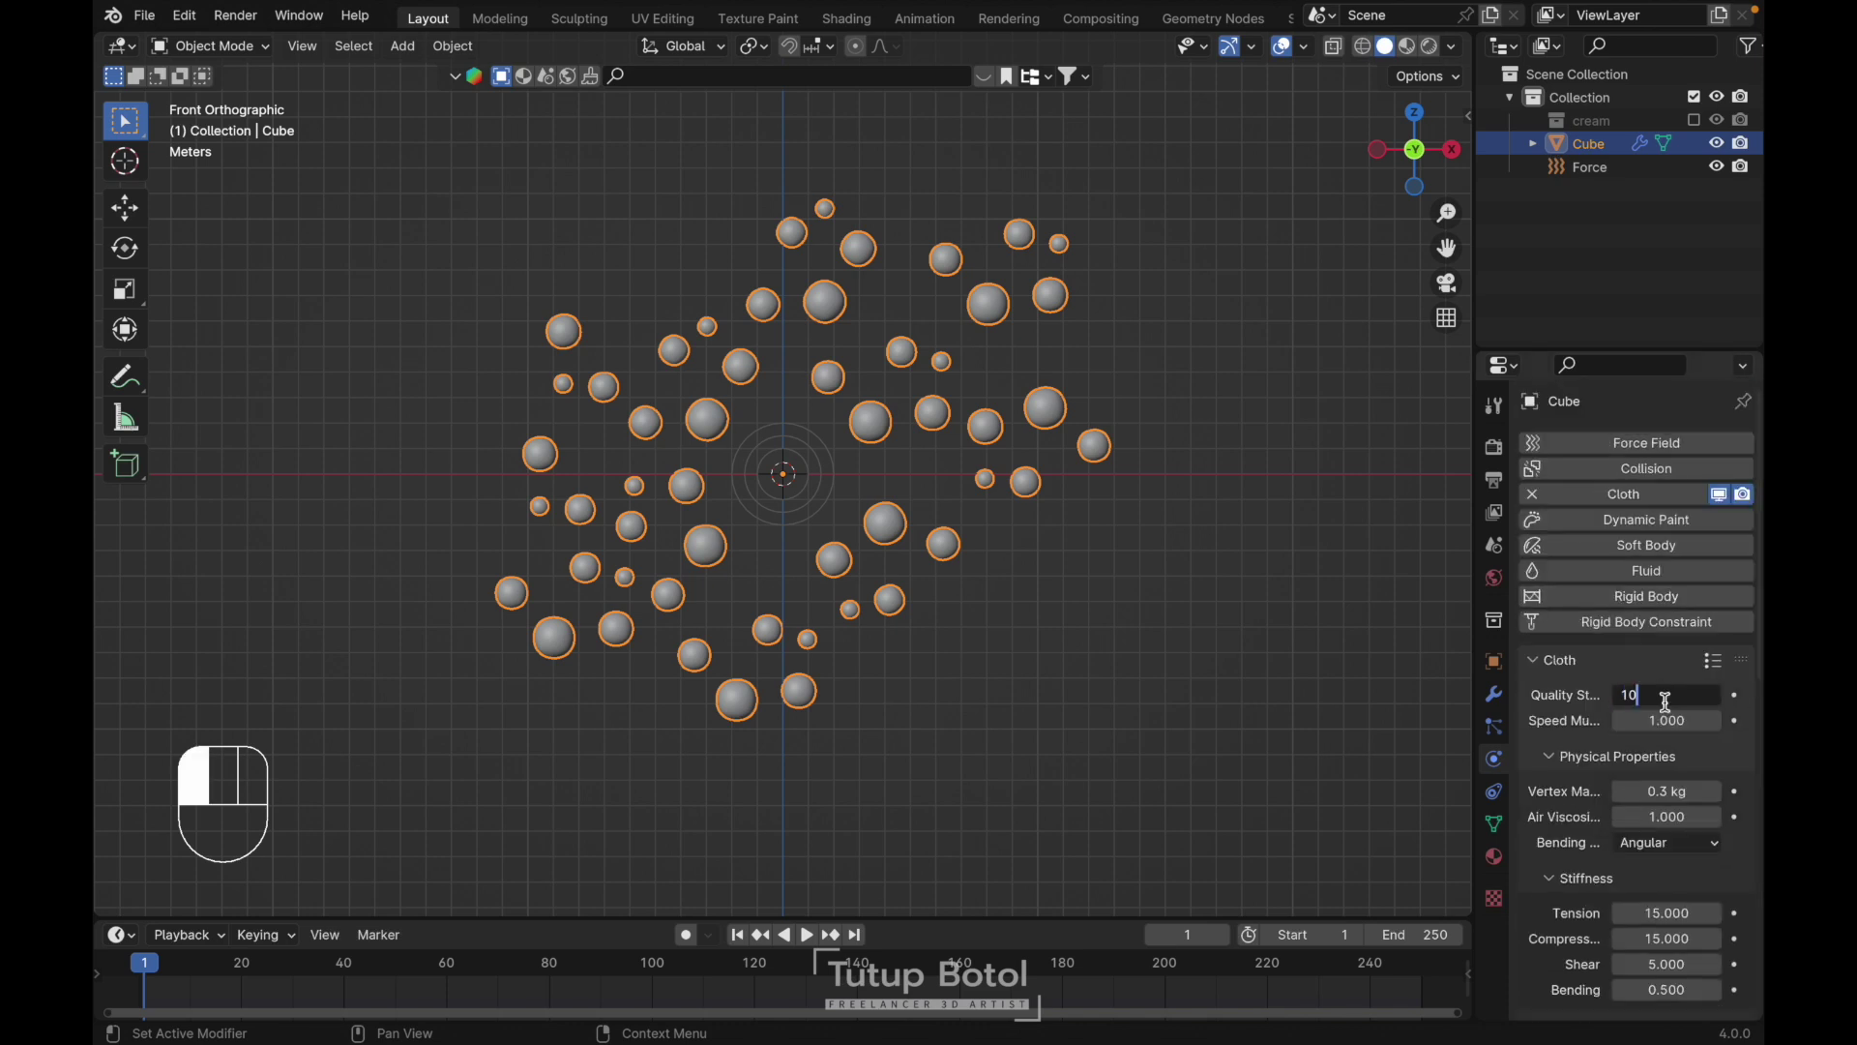
key("Return")
Enable pressure in the spheres' cloth settings, with pressure 10 and a pressure scale of 5
scroll(1579, 705, "down", 5)
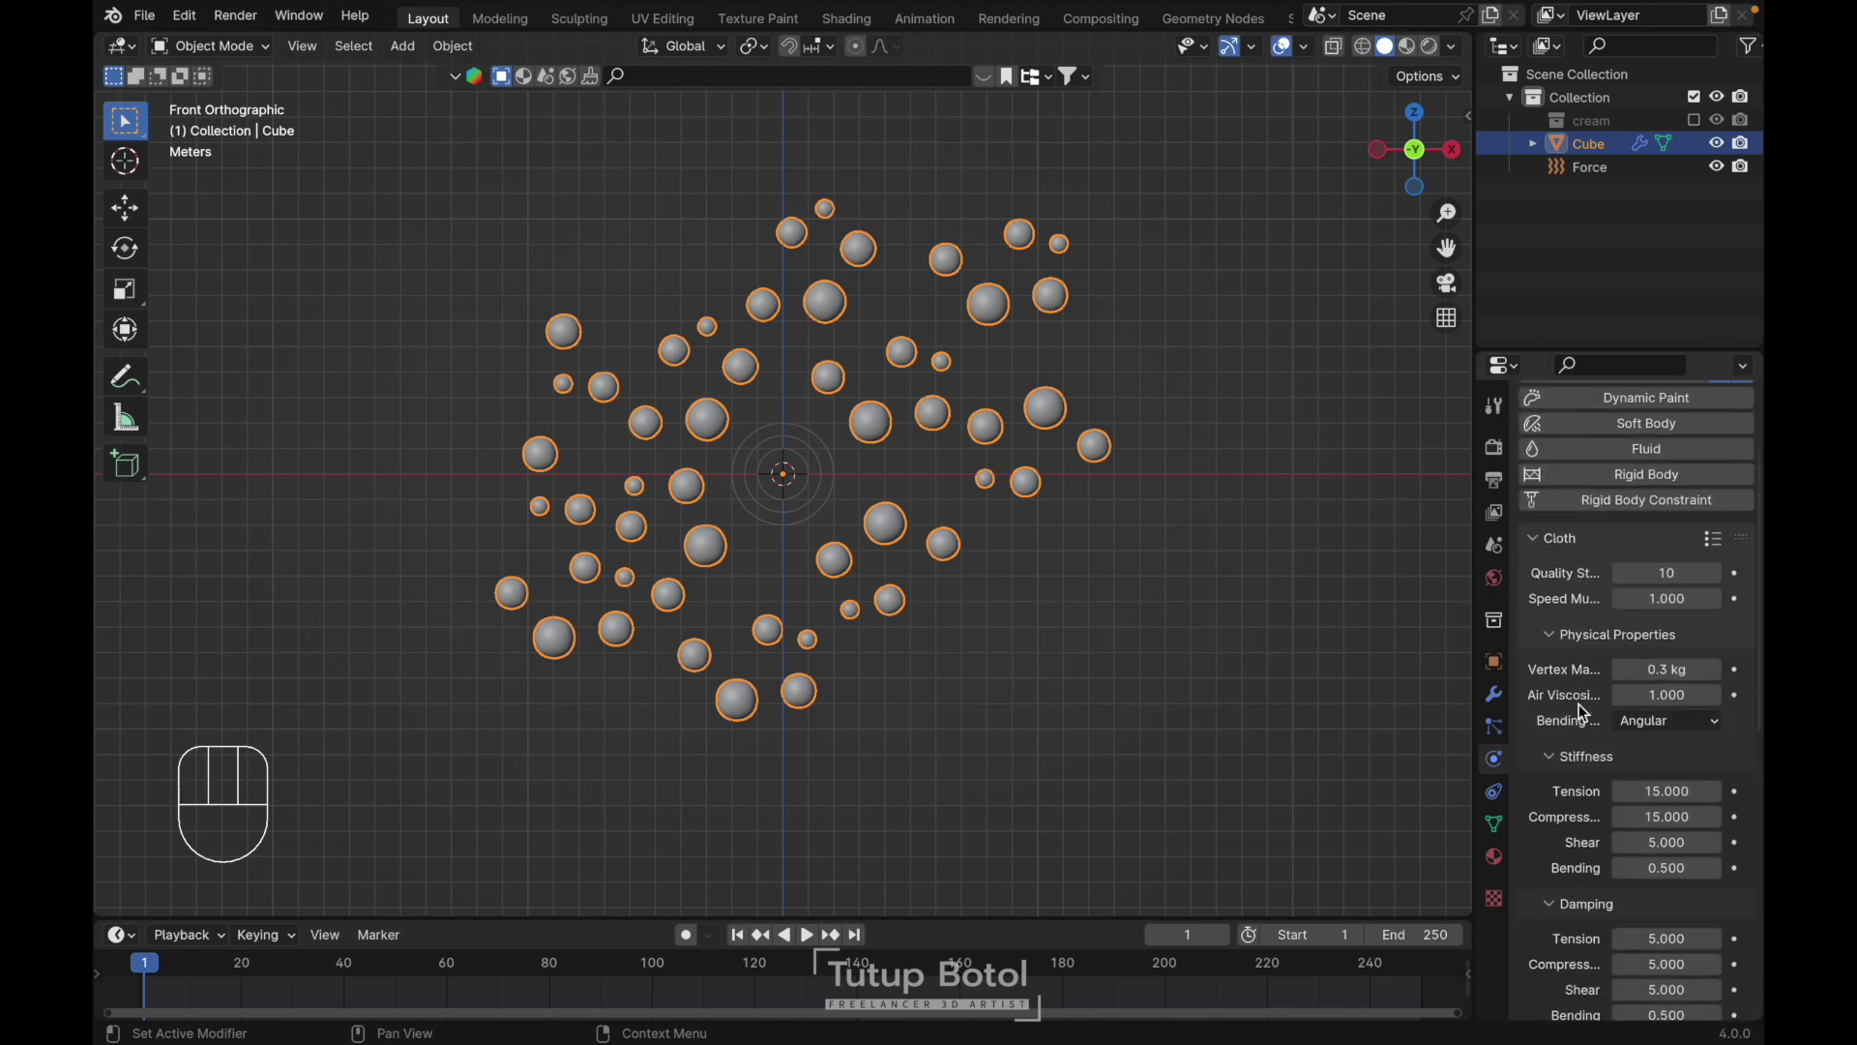
scroll(1582, 713, "down", 5)
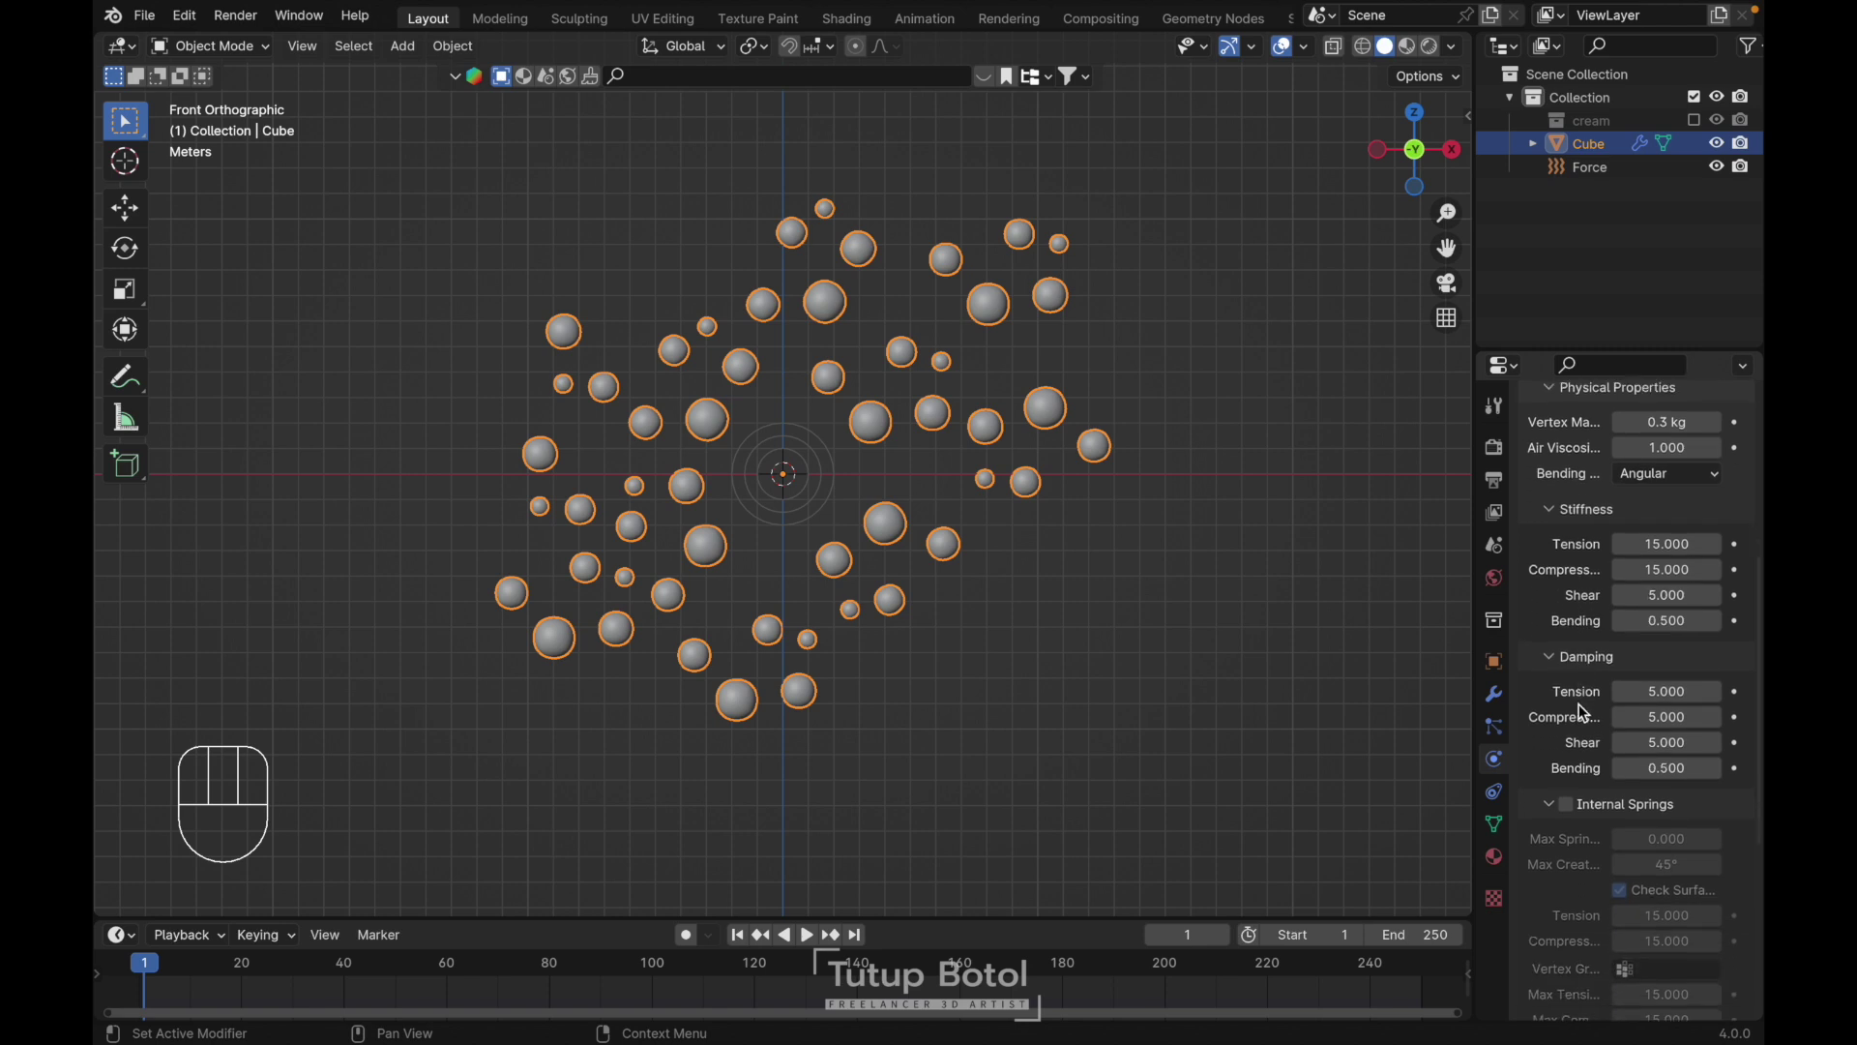
scroll(1586, 736, "down", 4)
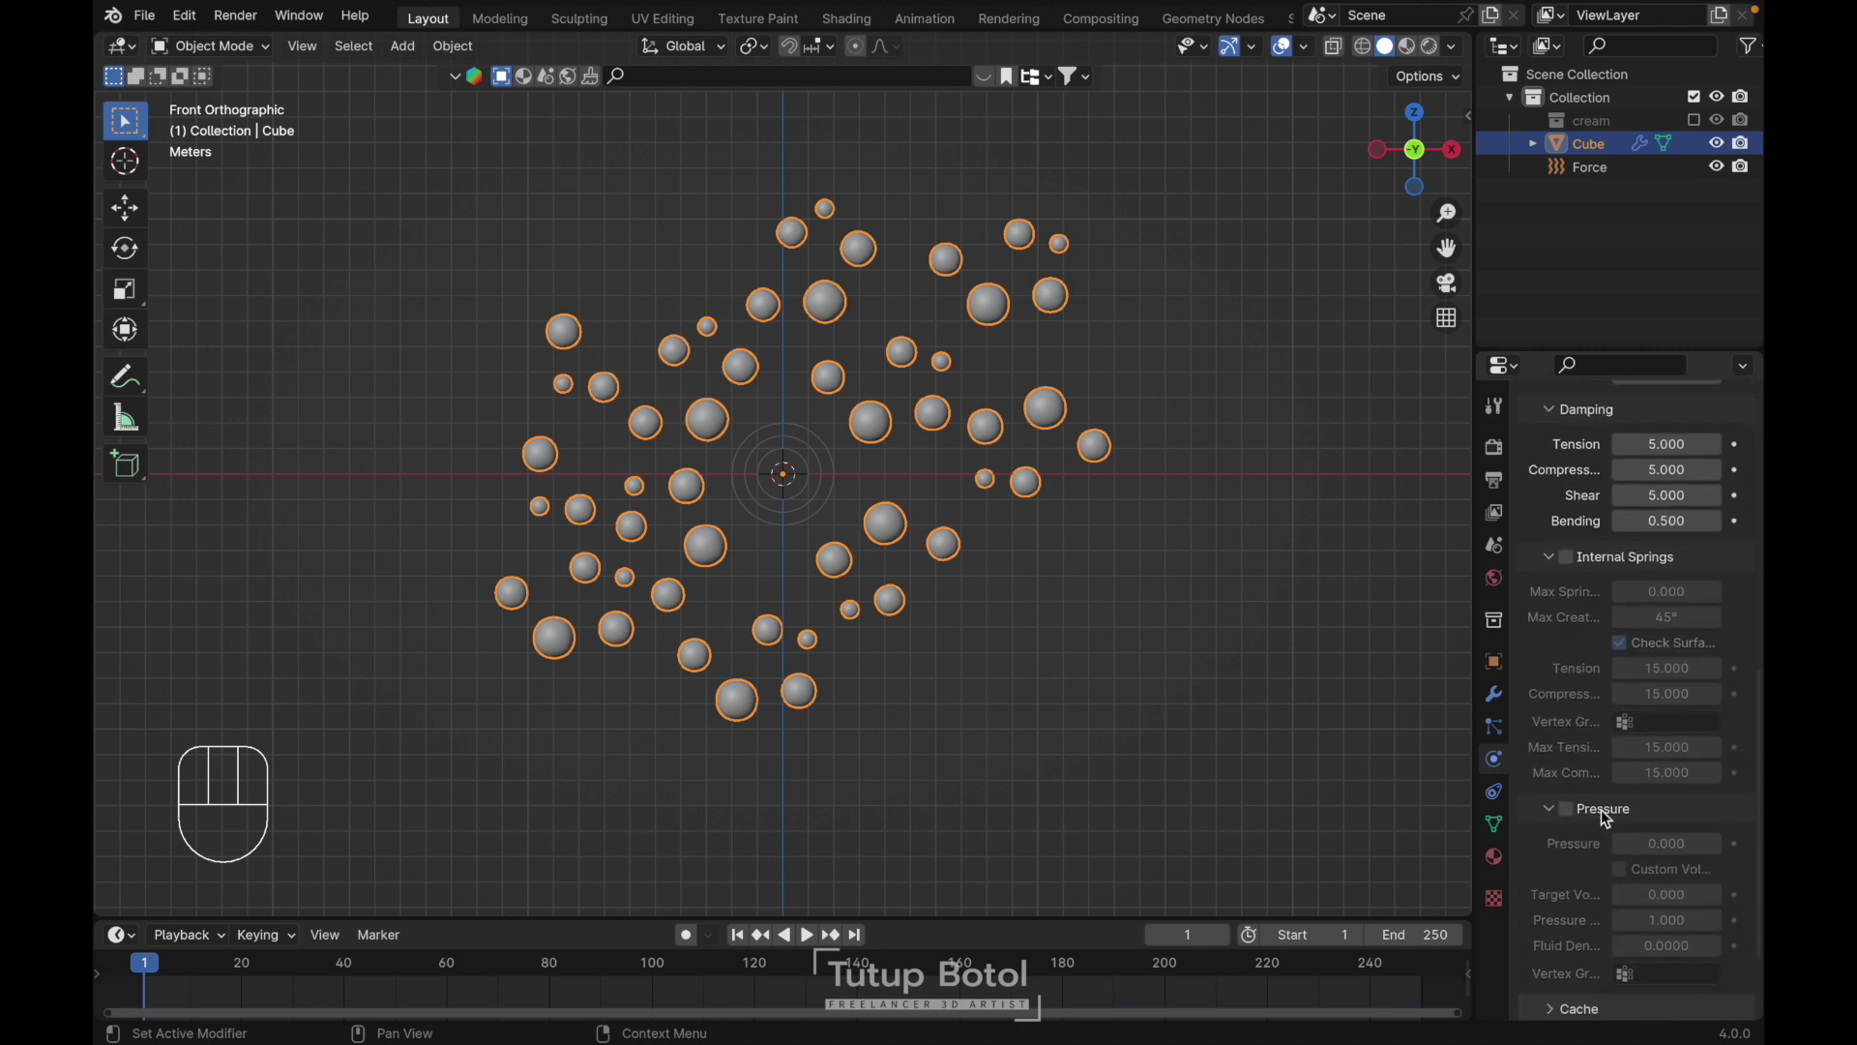
left_click(1565, 809)
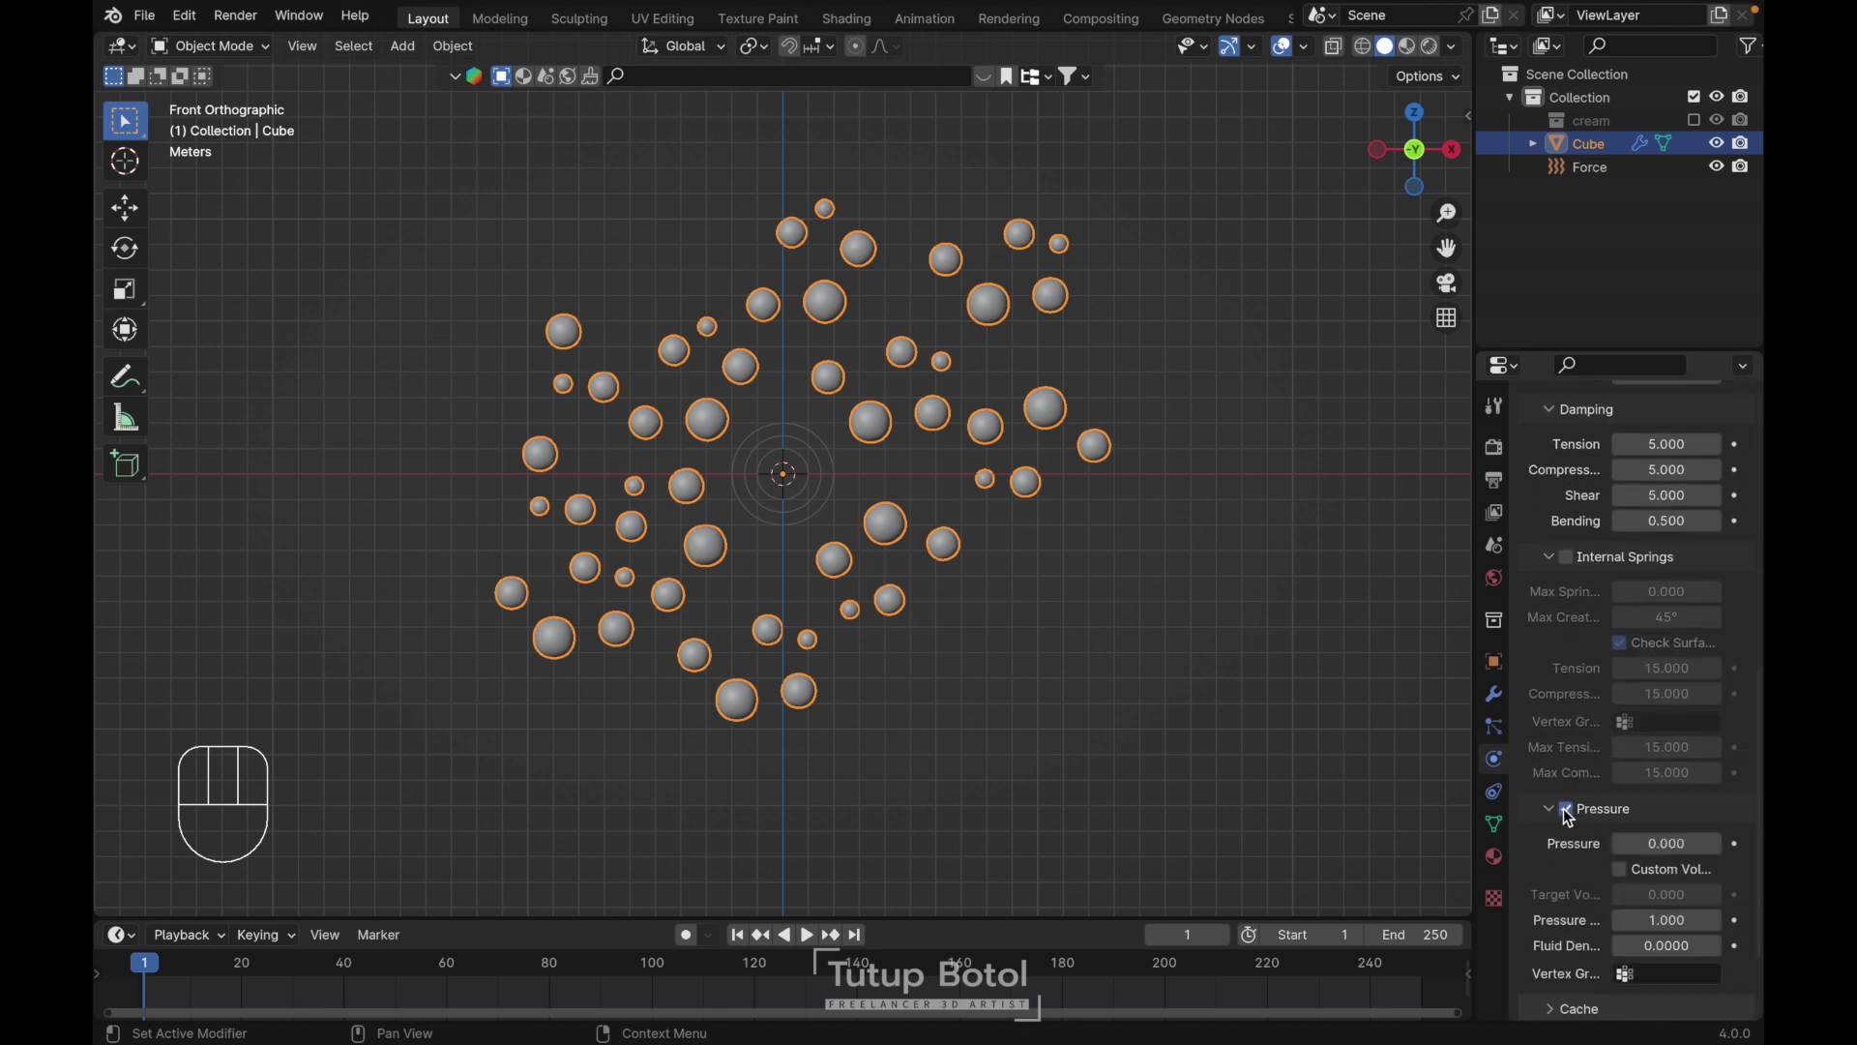
scroll(1563, 809, "down", 2)
left_click(1674, 774)
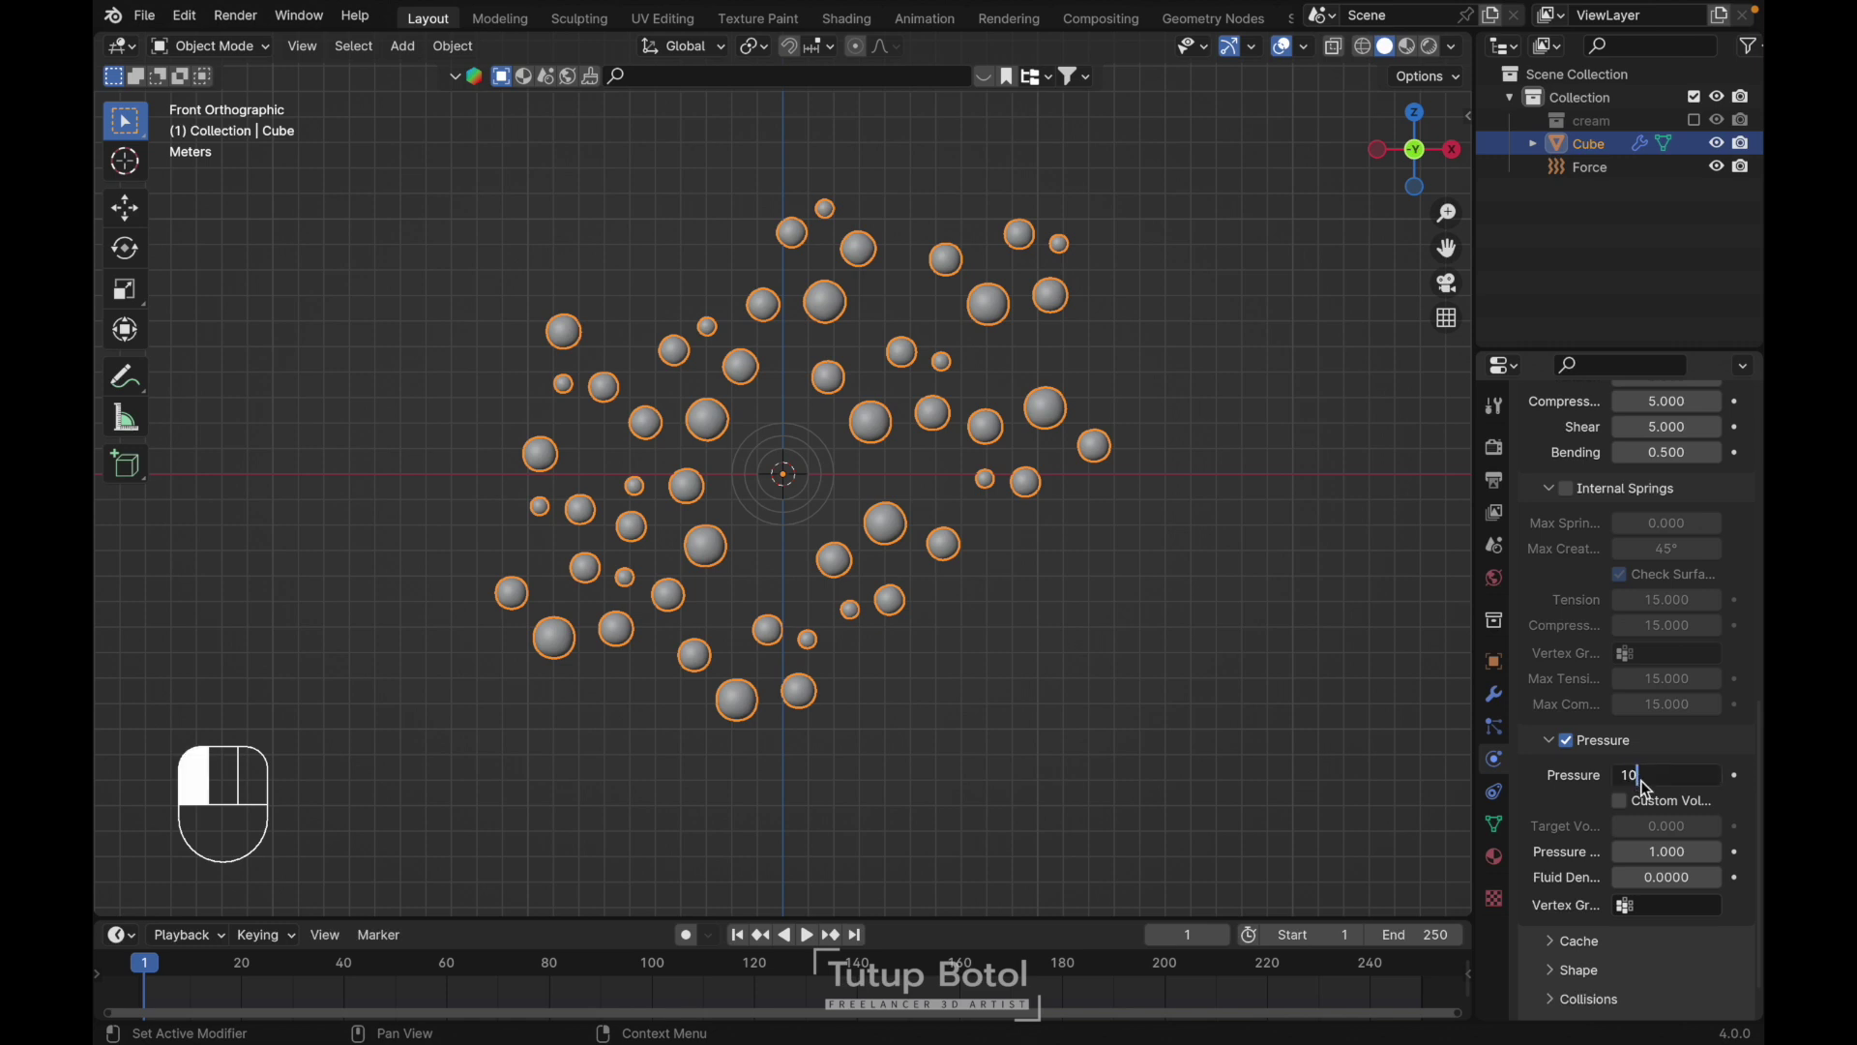
key("Return")
scroll(1606, 741, "down", 1)
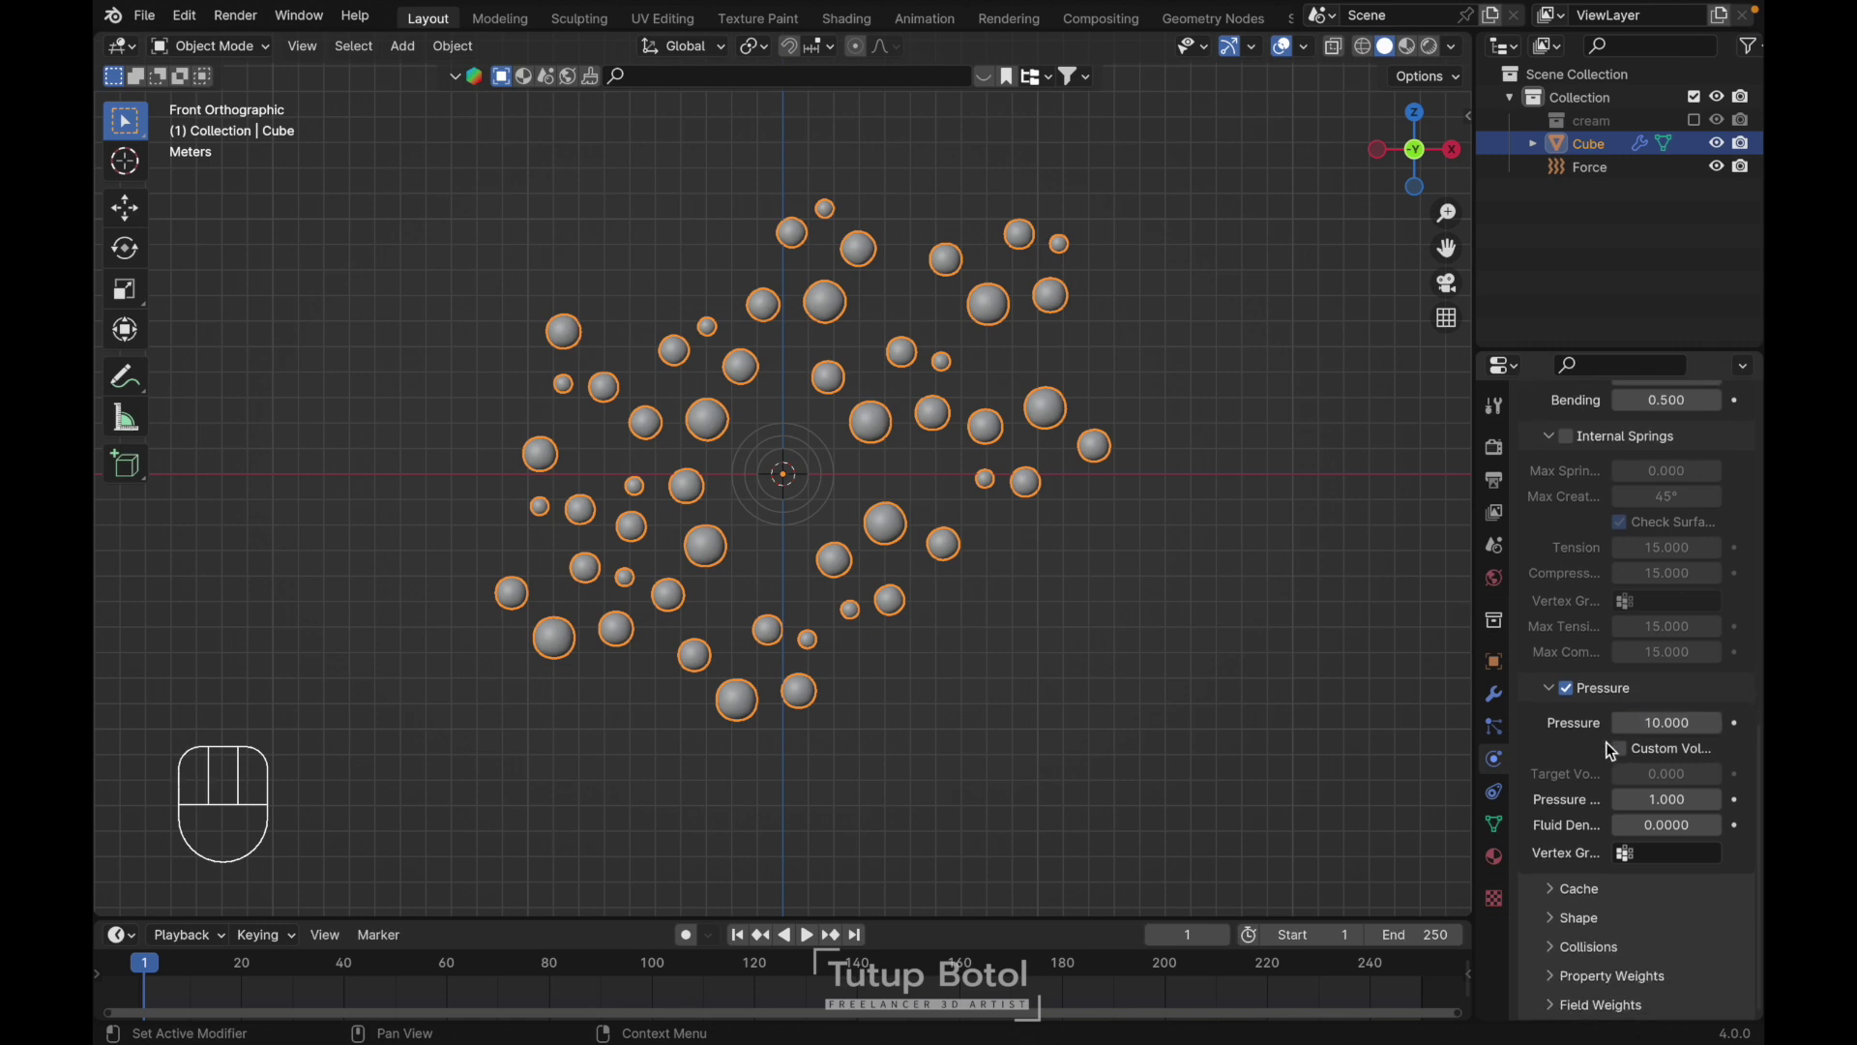
left_click(1673, 805)
type("5")
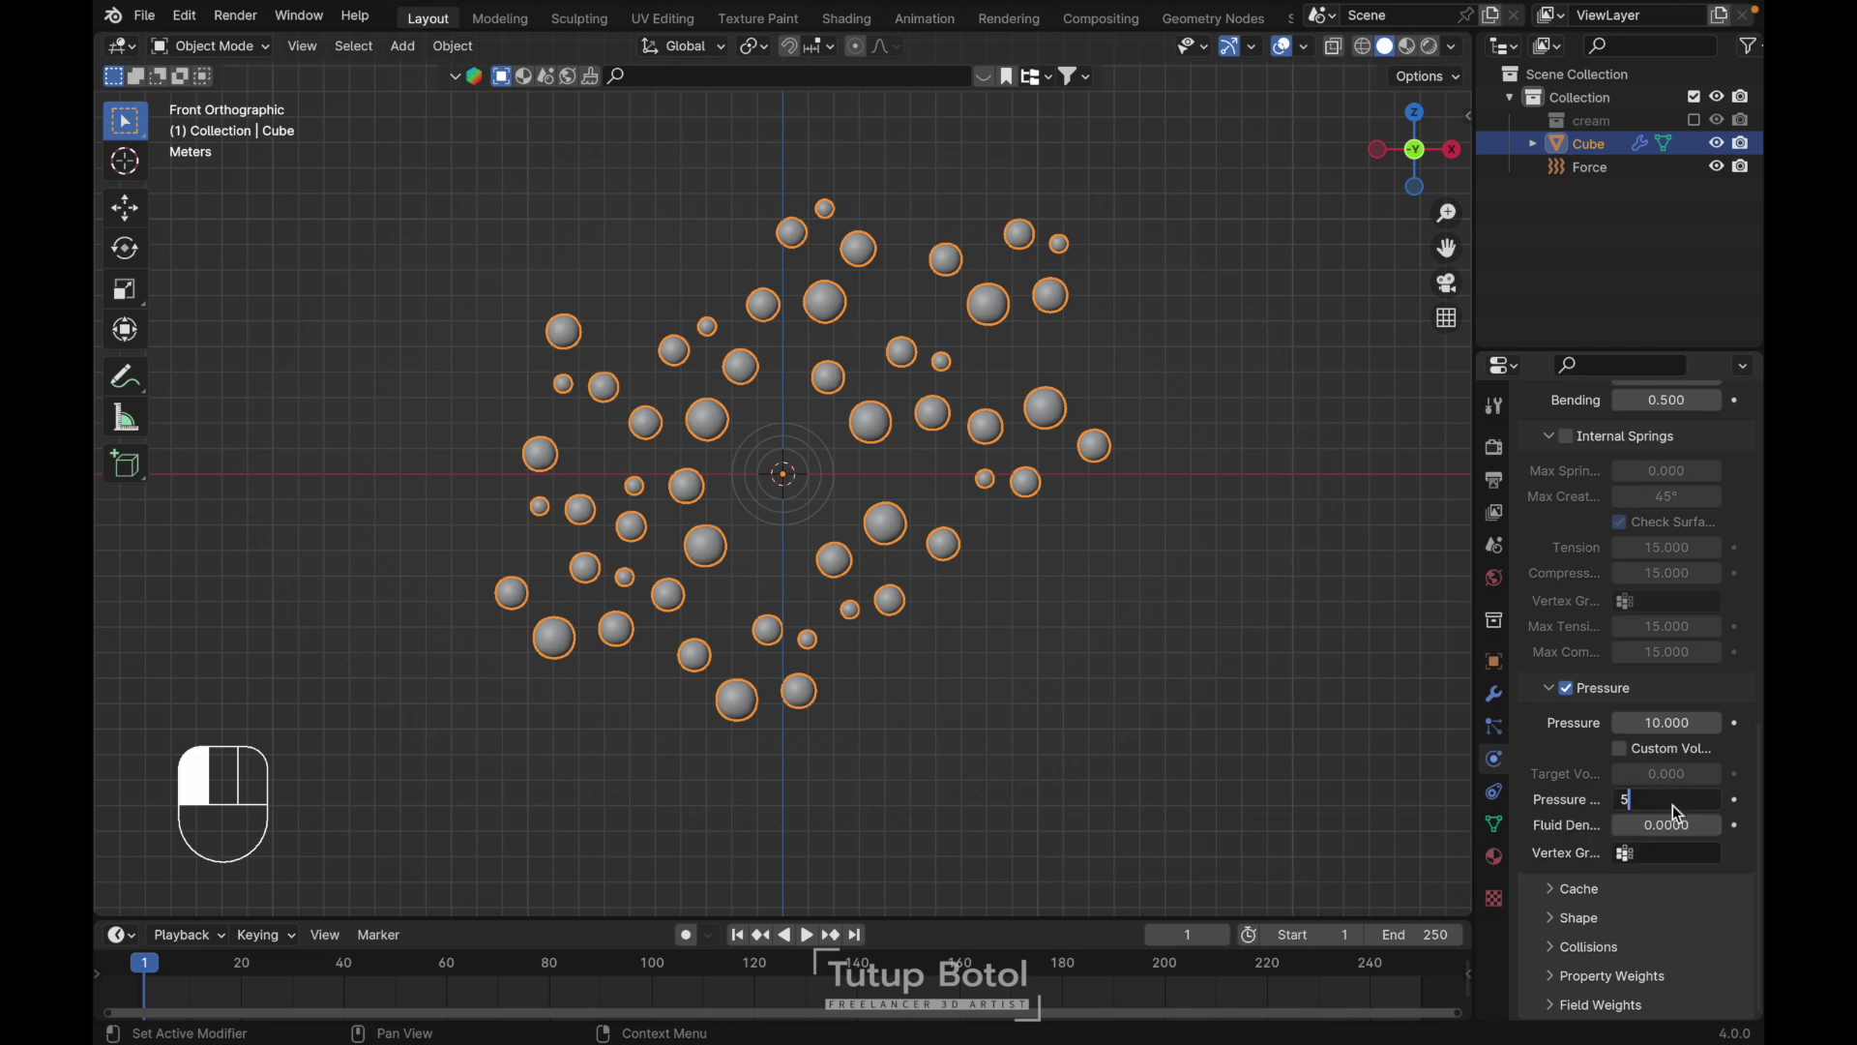
key("Return")
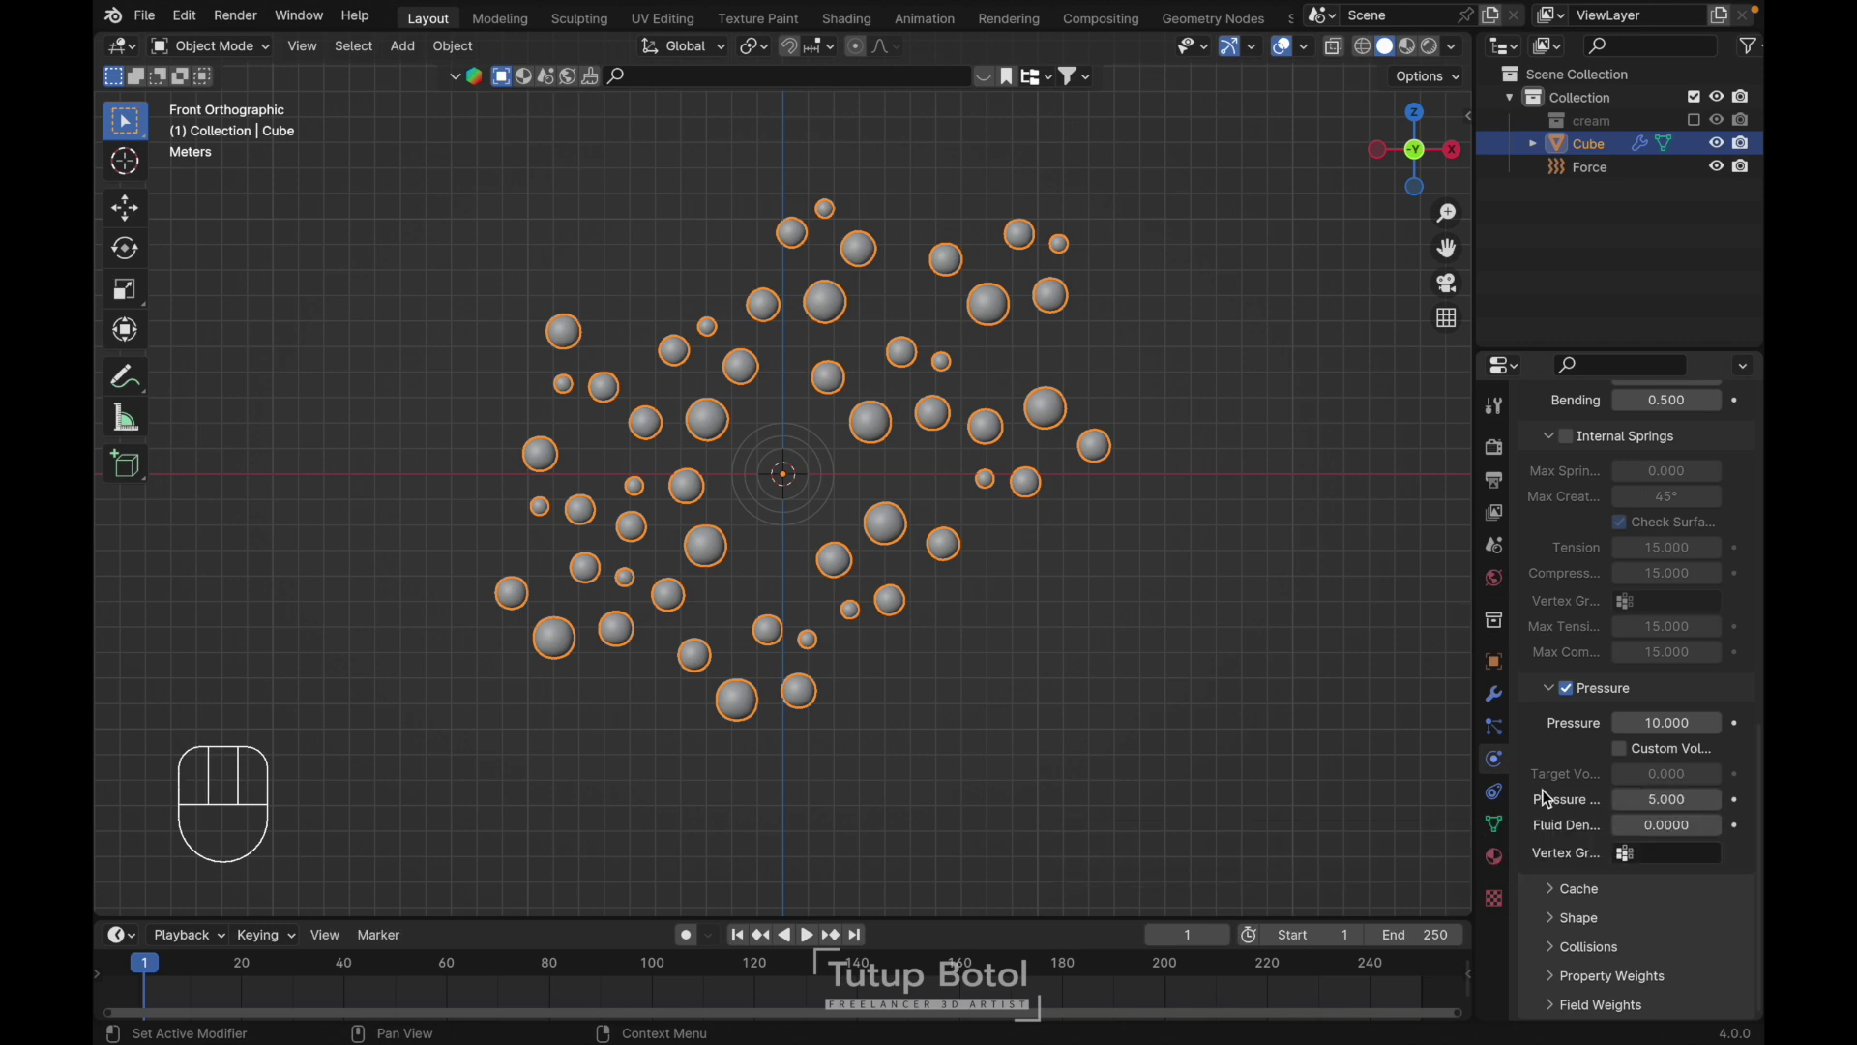
Enable self collisions in the spheres' cloth collision settings
left_click(1555, 892)
scroll(1556, 900, "down", 8)
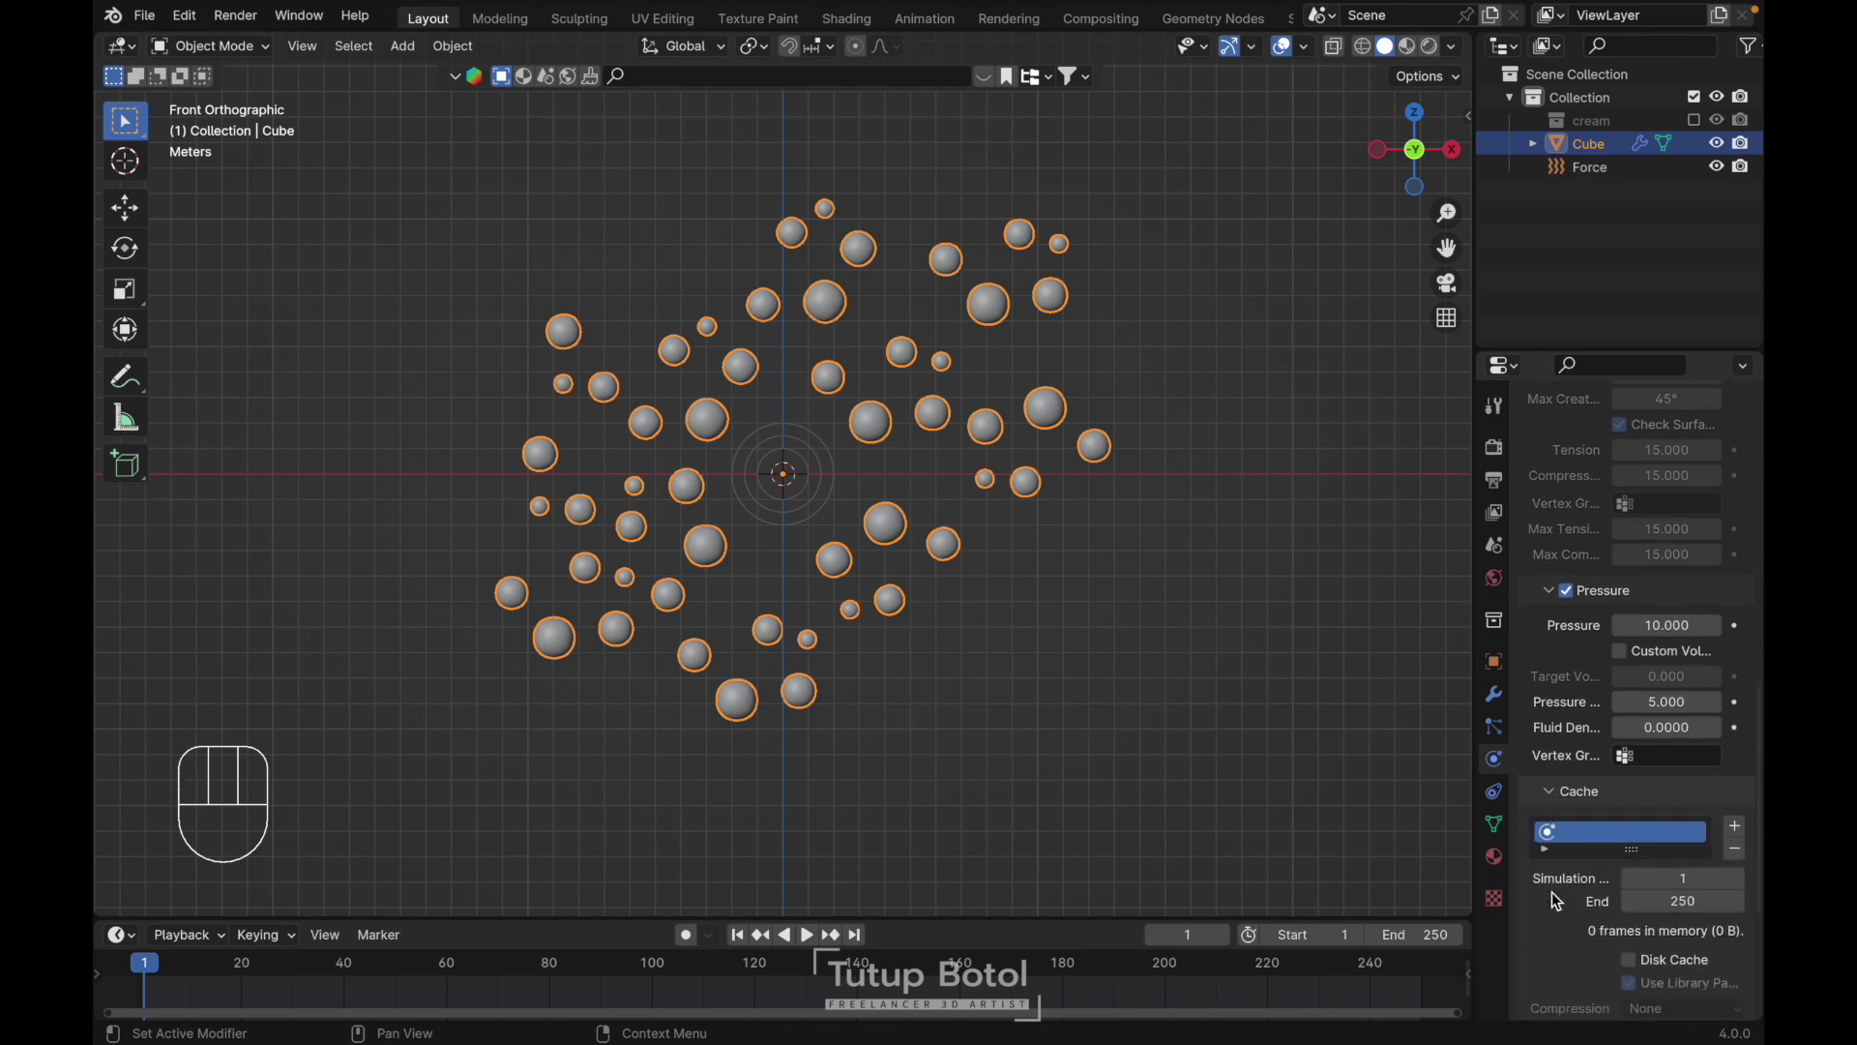
left_click(1549, 920)
scroll(1628, 862, "down", 4)
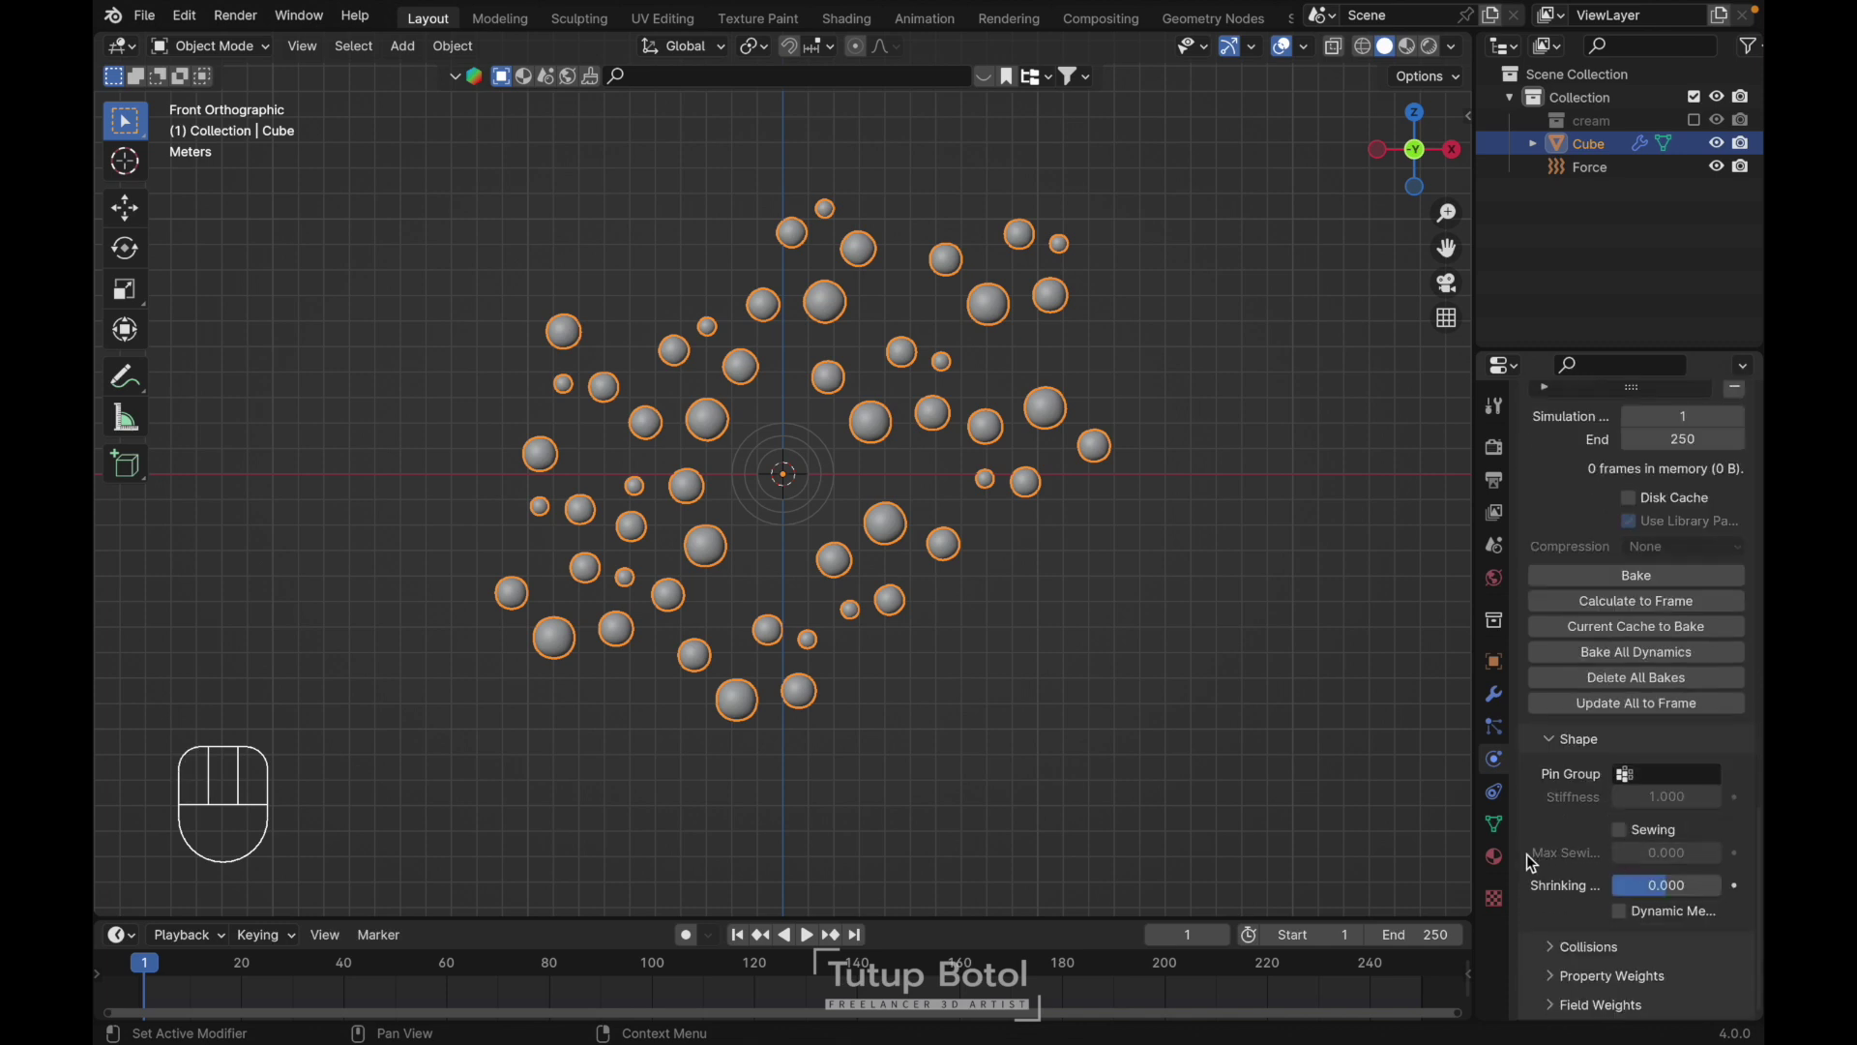
left_click(1558, 964)
scroll(1553, 870, "down", 5)
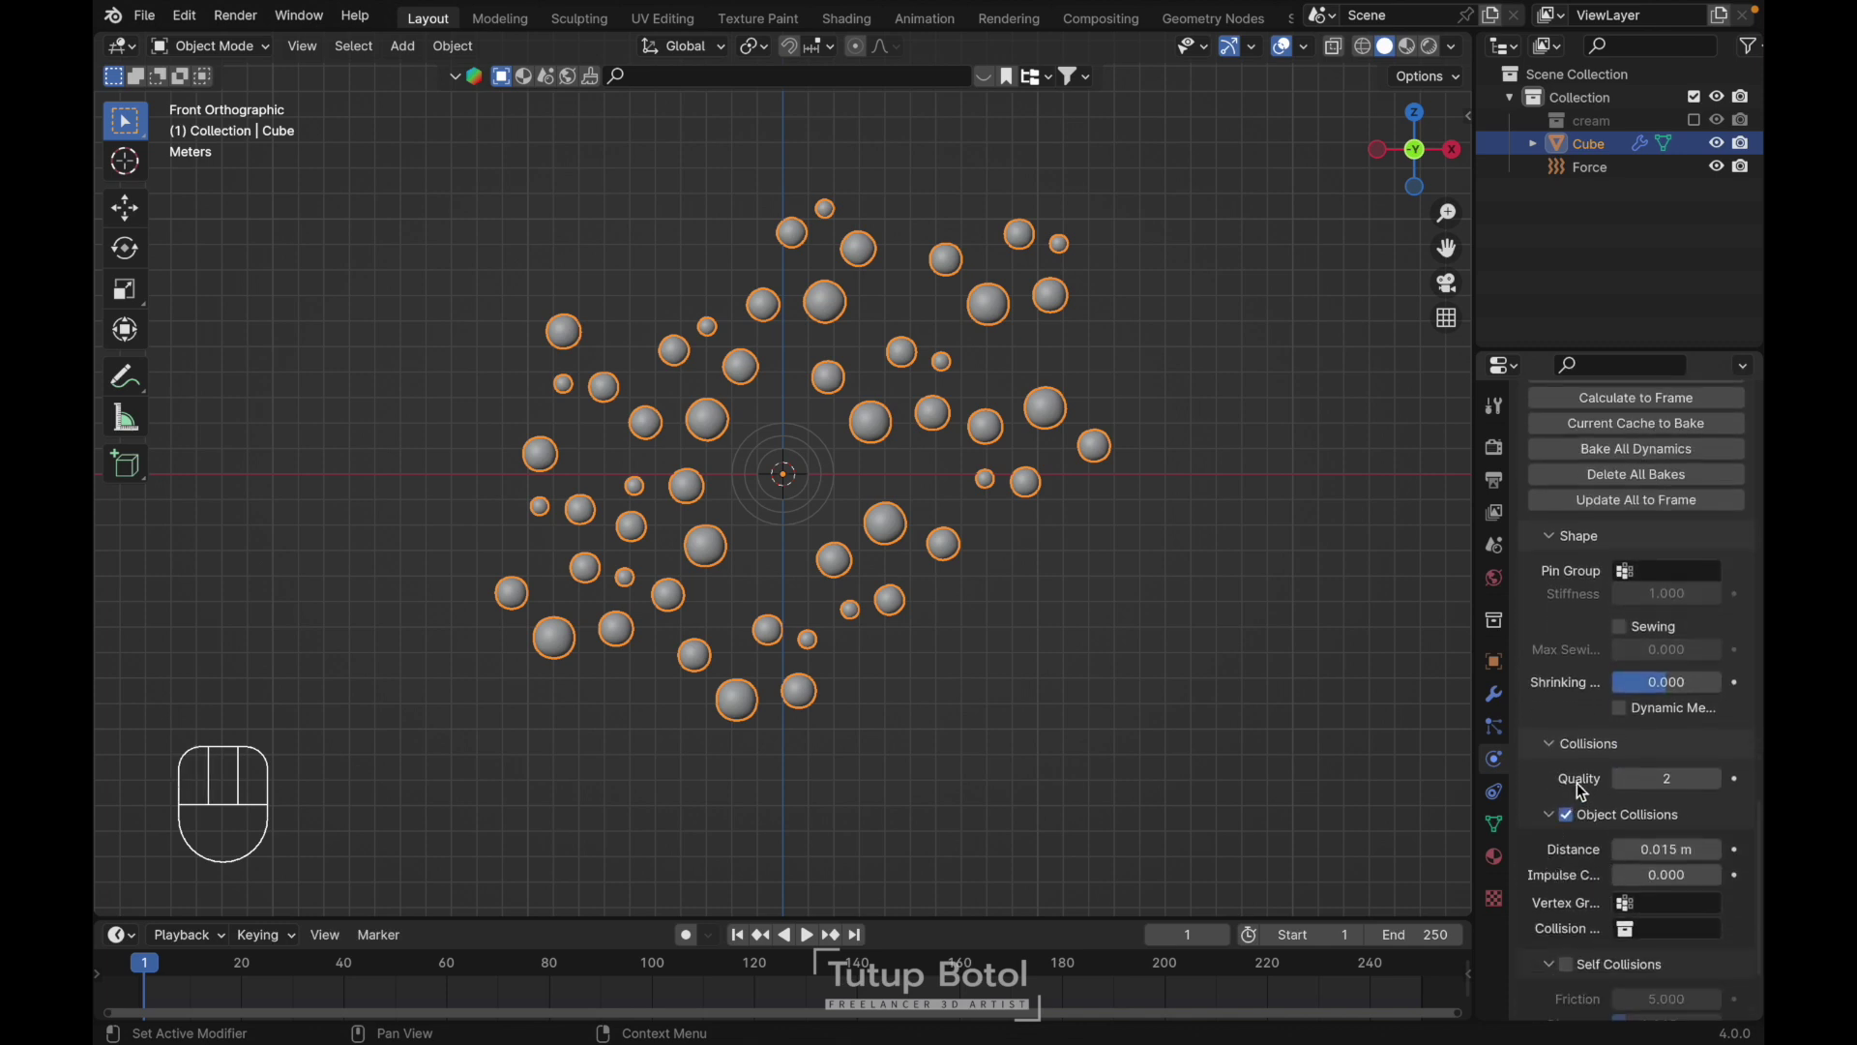
scroll(1581, 793, "down", 2)
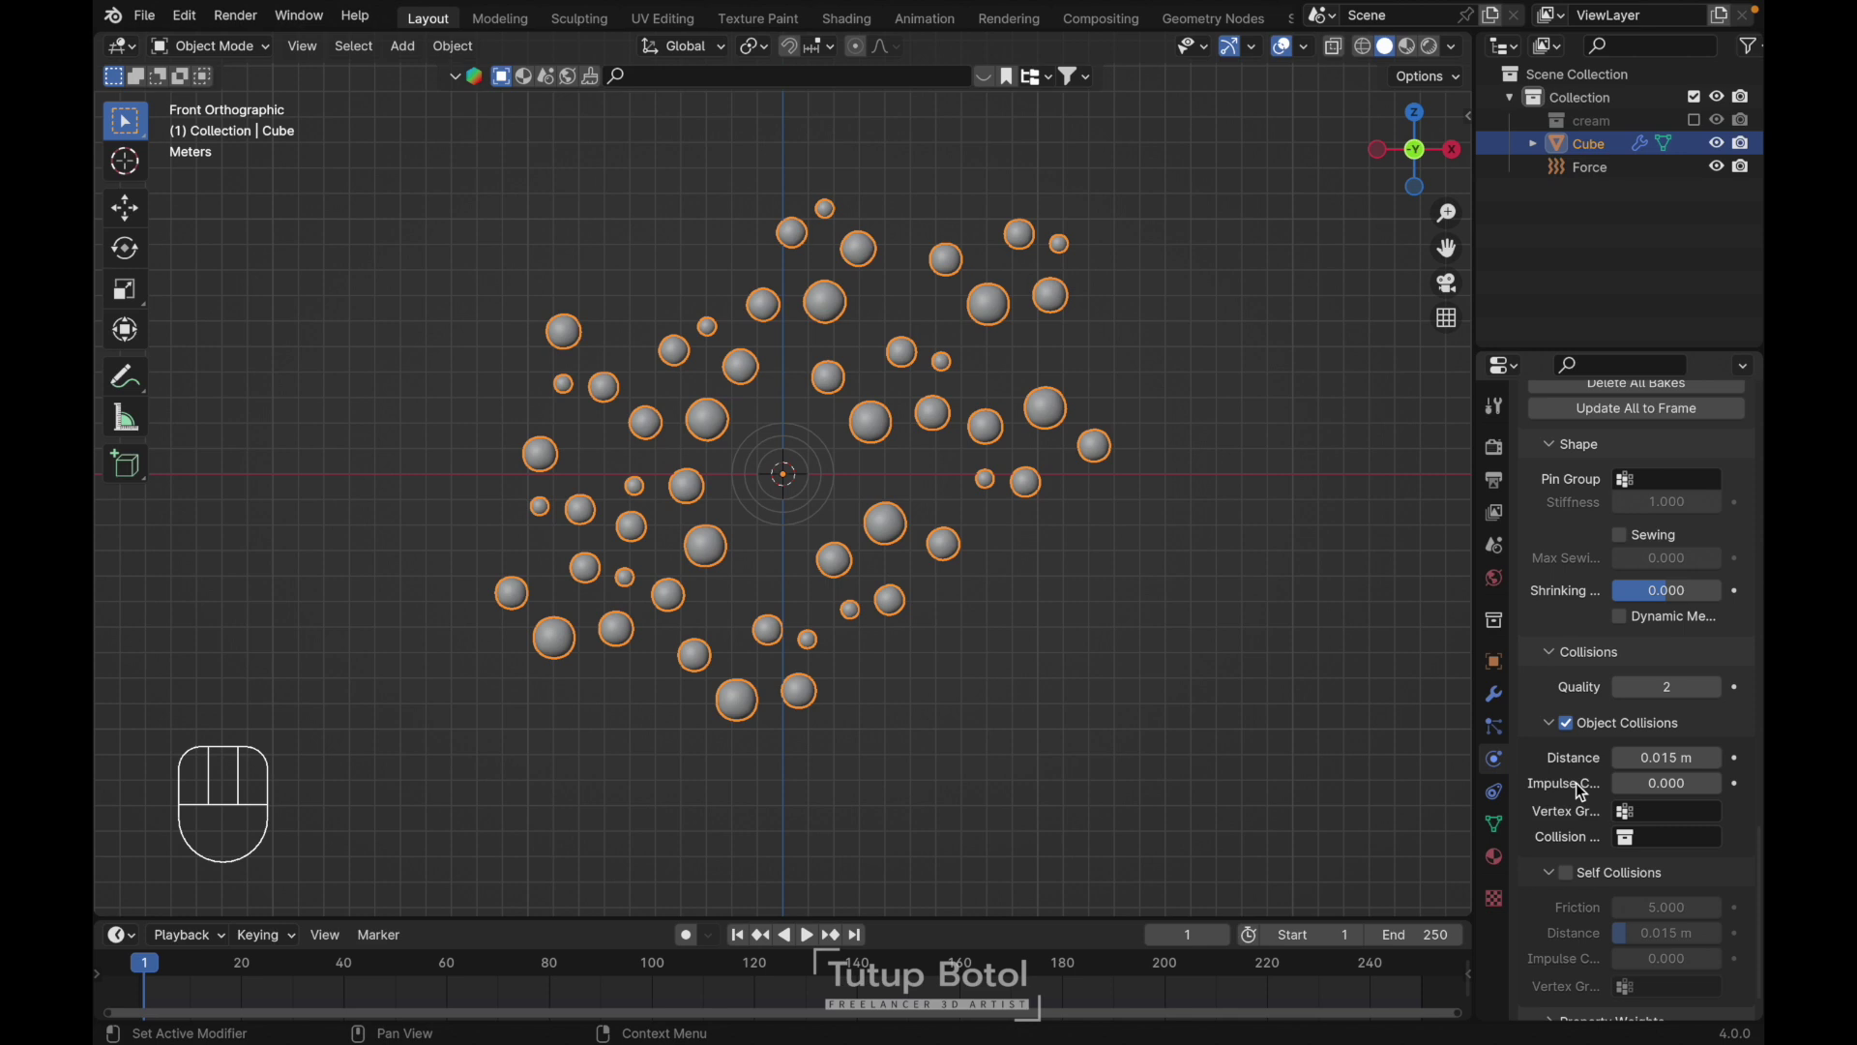
left_click(1567, 874)
scroll(1559, 741, "down", 1)
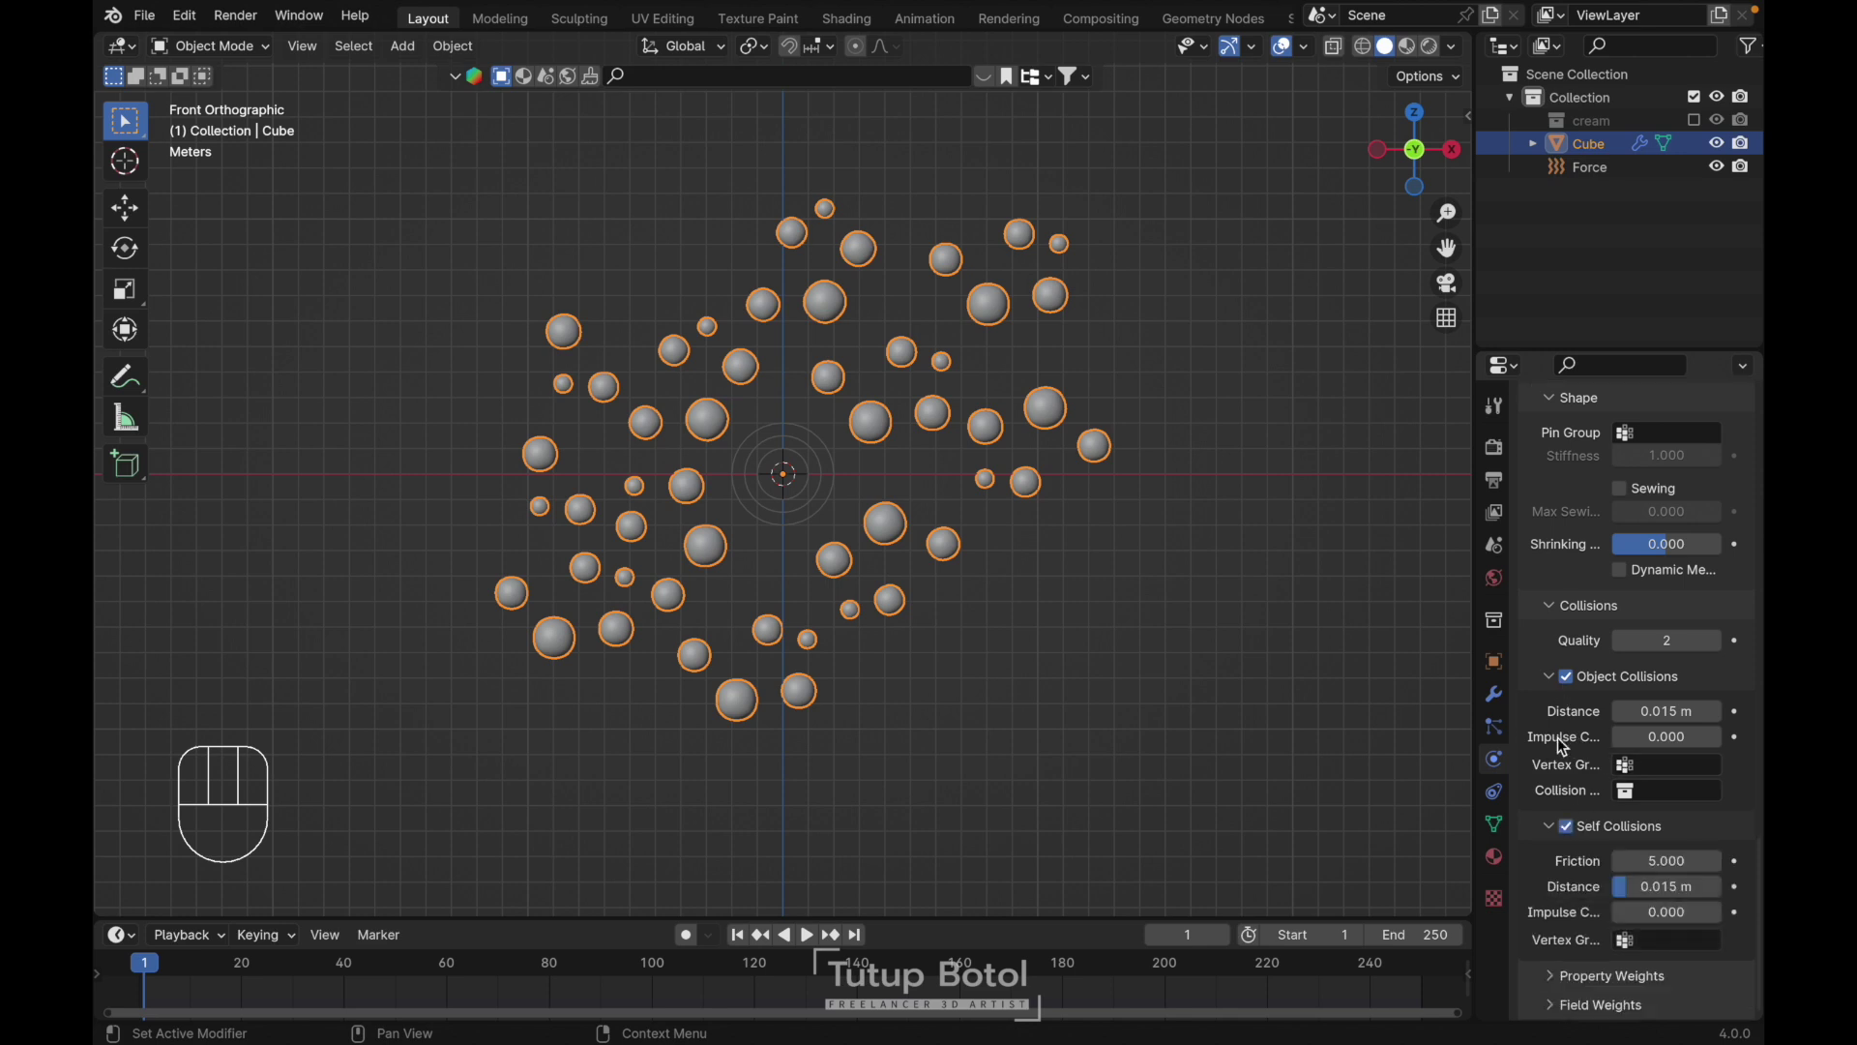
Set the gravity field weight of the spheres' cloth simulation to 0
left_click(1559, 1005)
scroll(1616, 832, "down", 9)
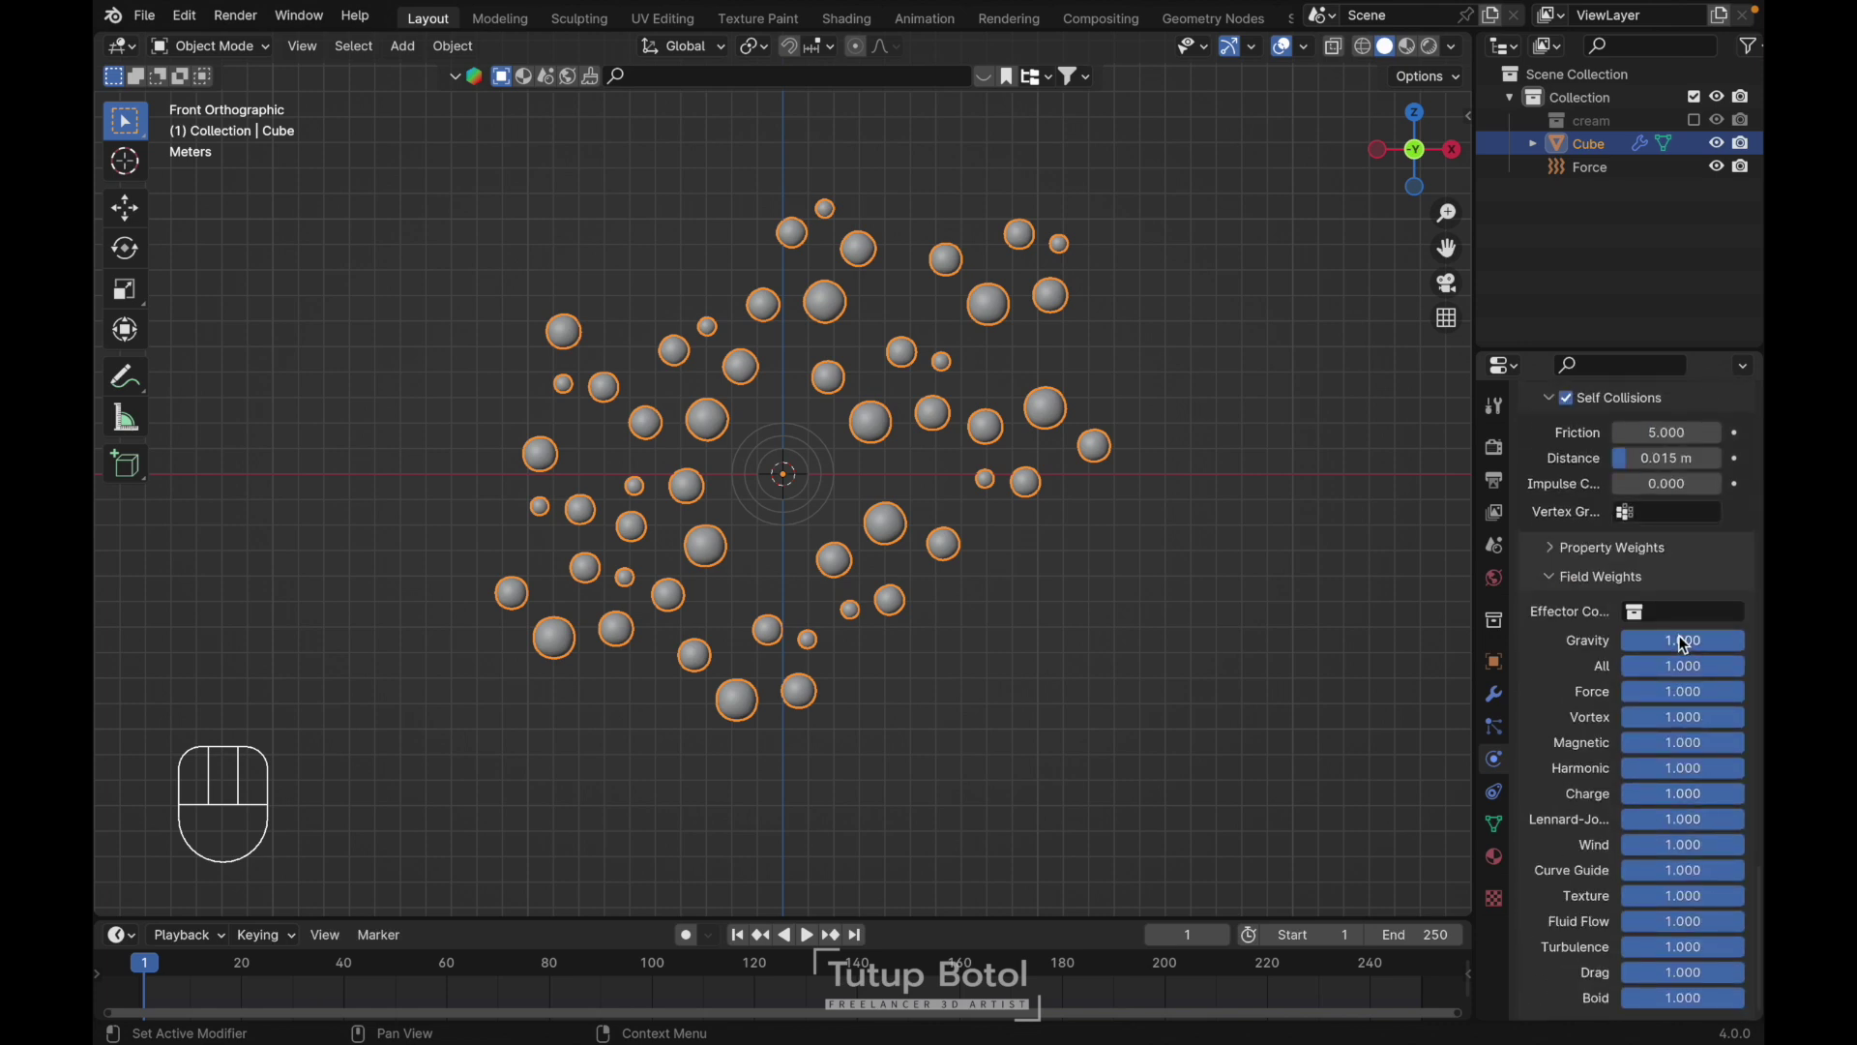
left_click(1684, 644)
key("Return")
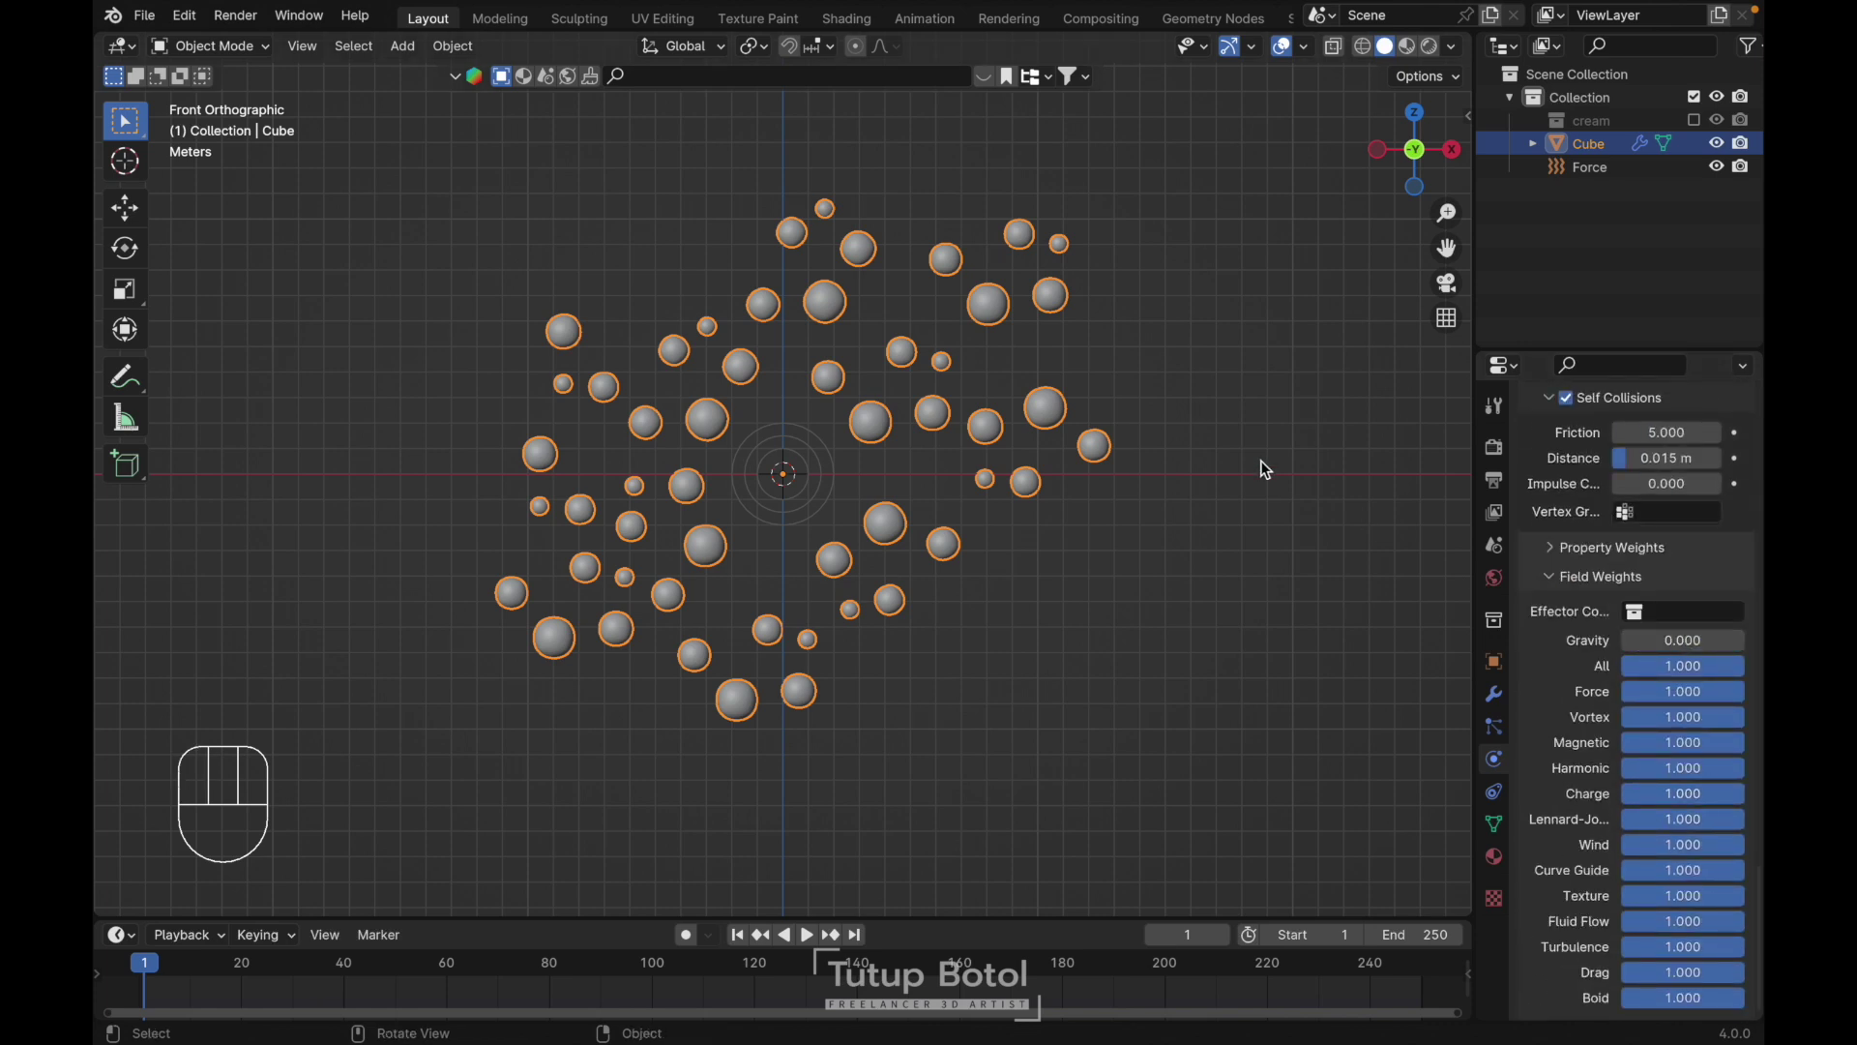
Set the end frame to 100 for both the cloth simulation cache and the scene timeline
scroll(1733, 634, "down", 15)
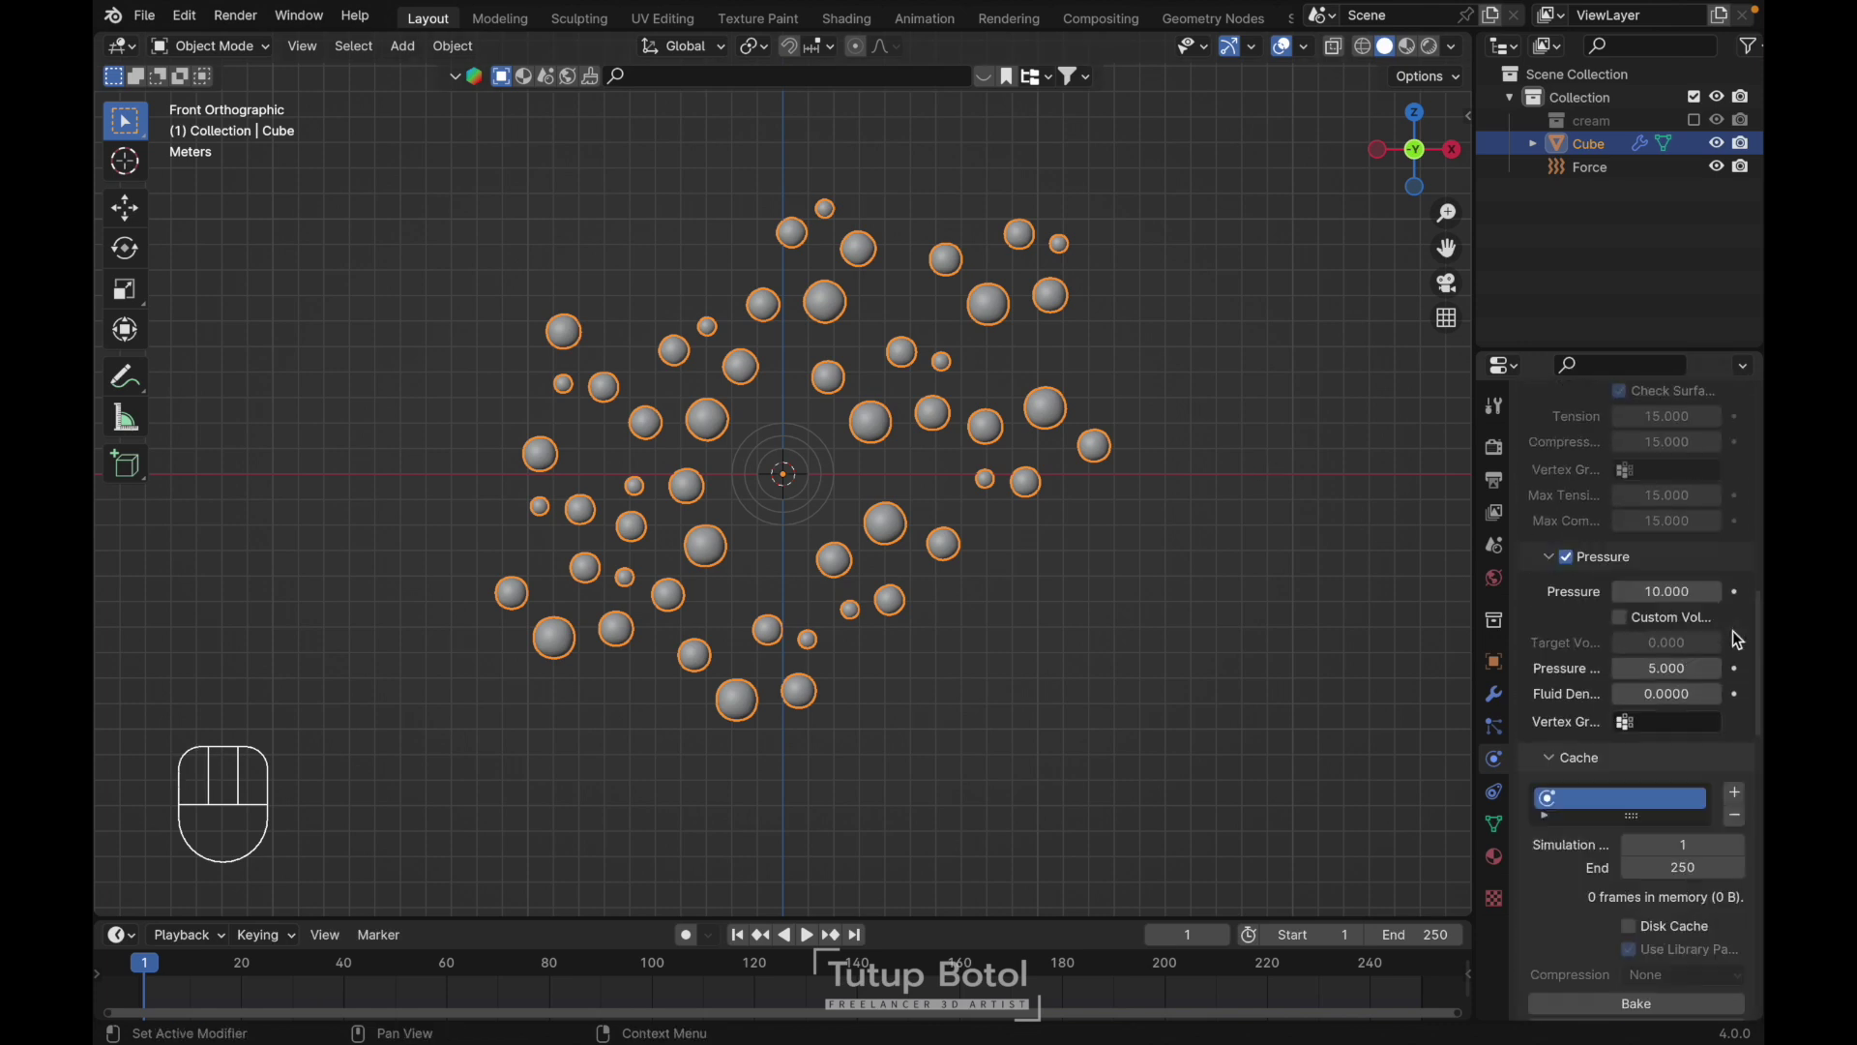
scroll(1733, 631, "up", 2)
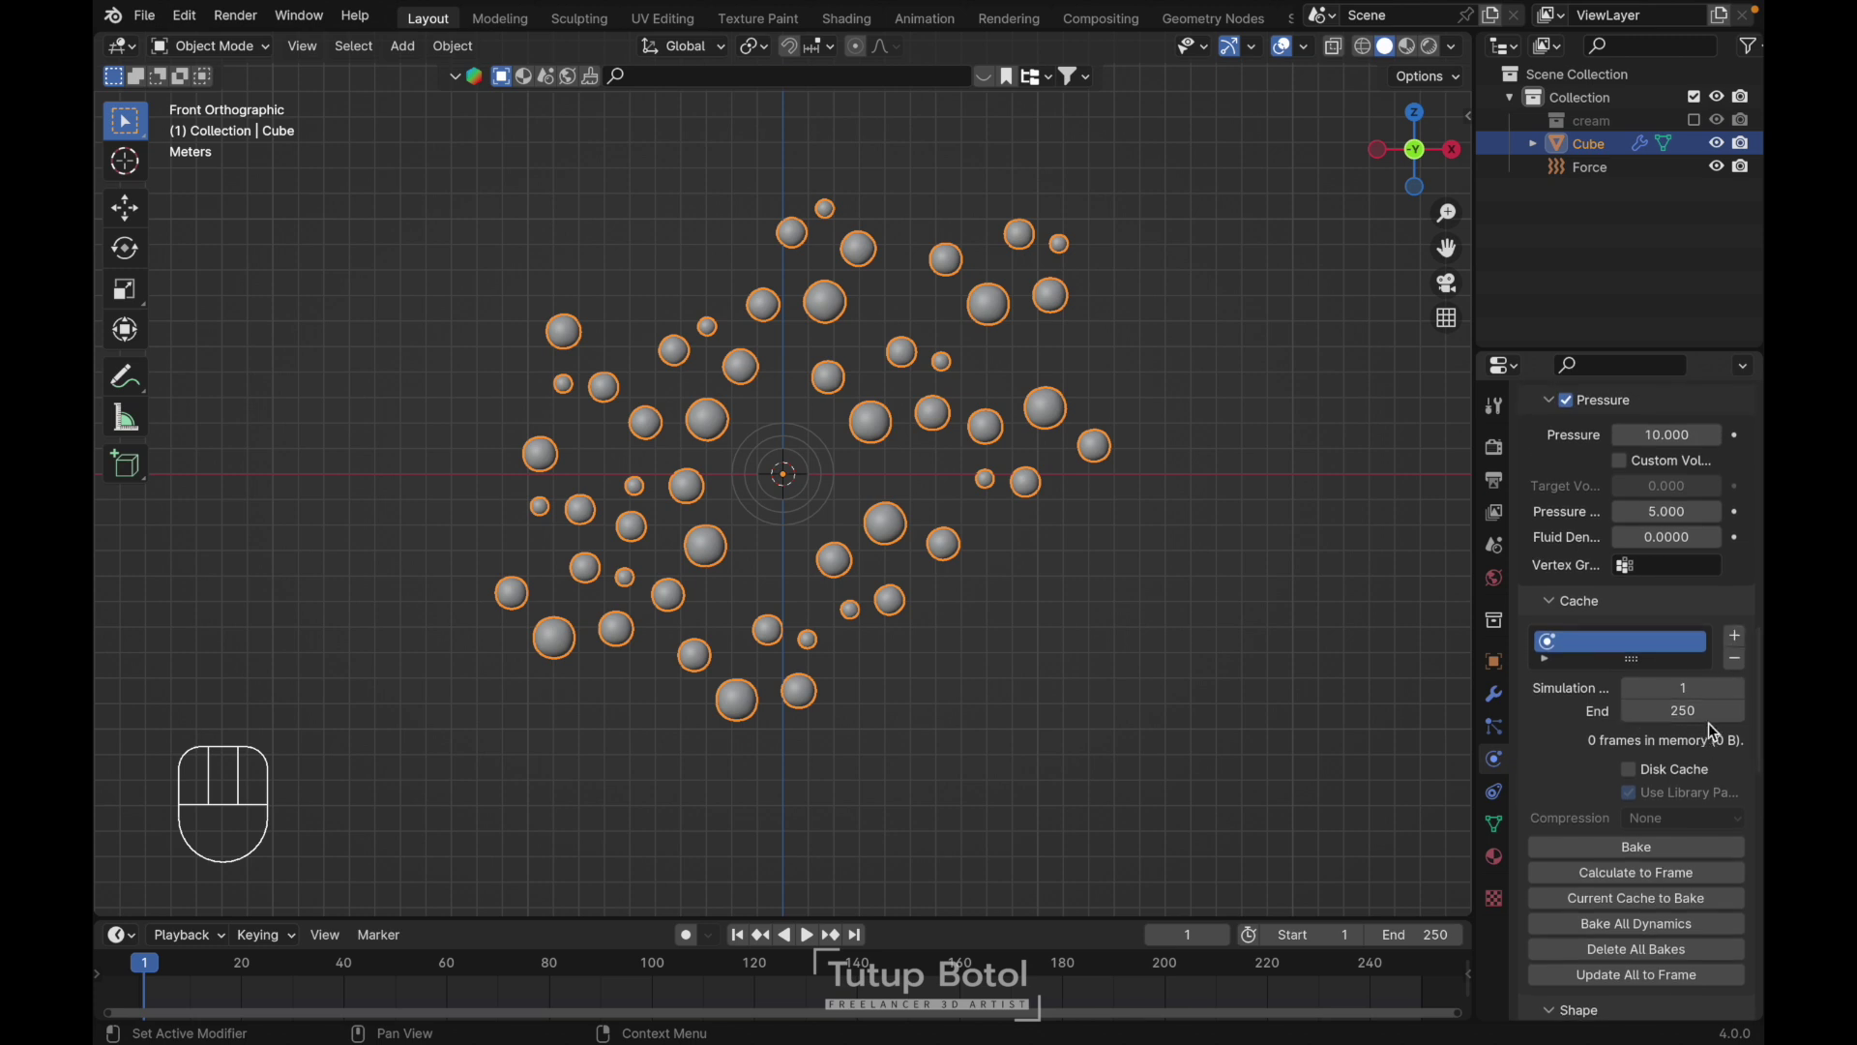
left_click(1669, 714)
type("100")
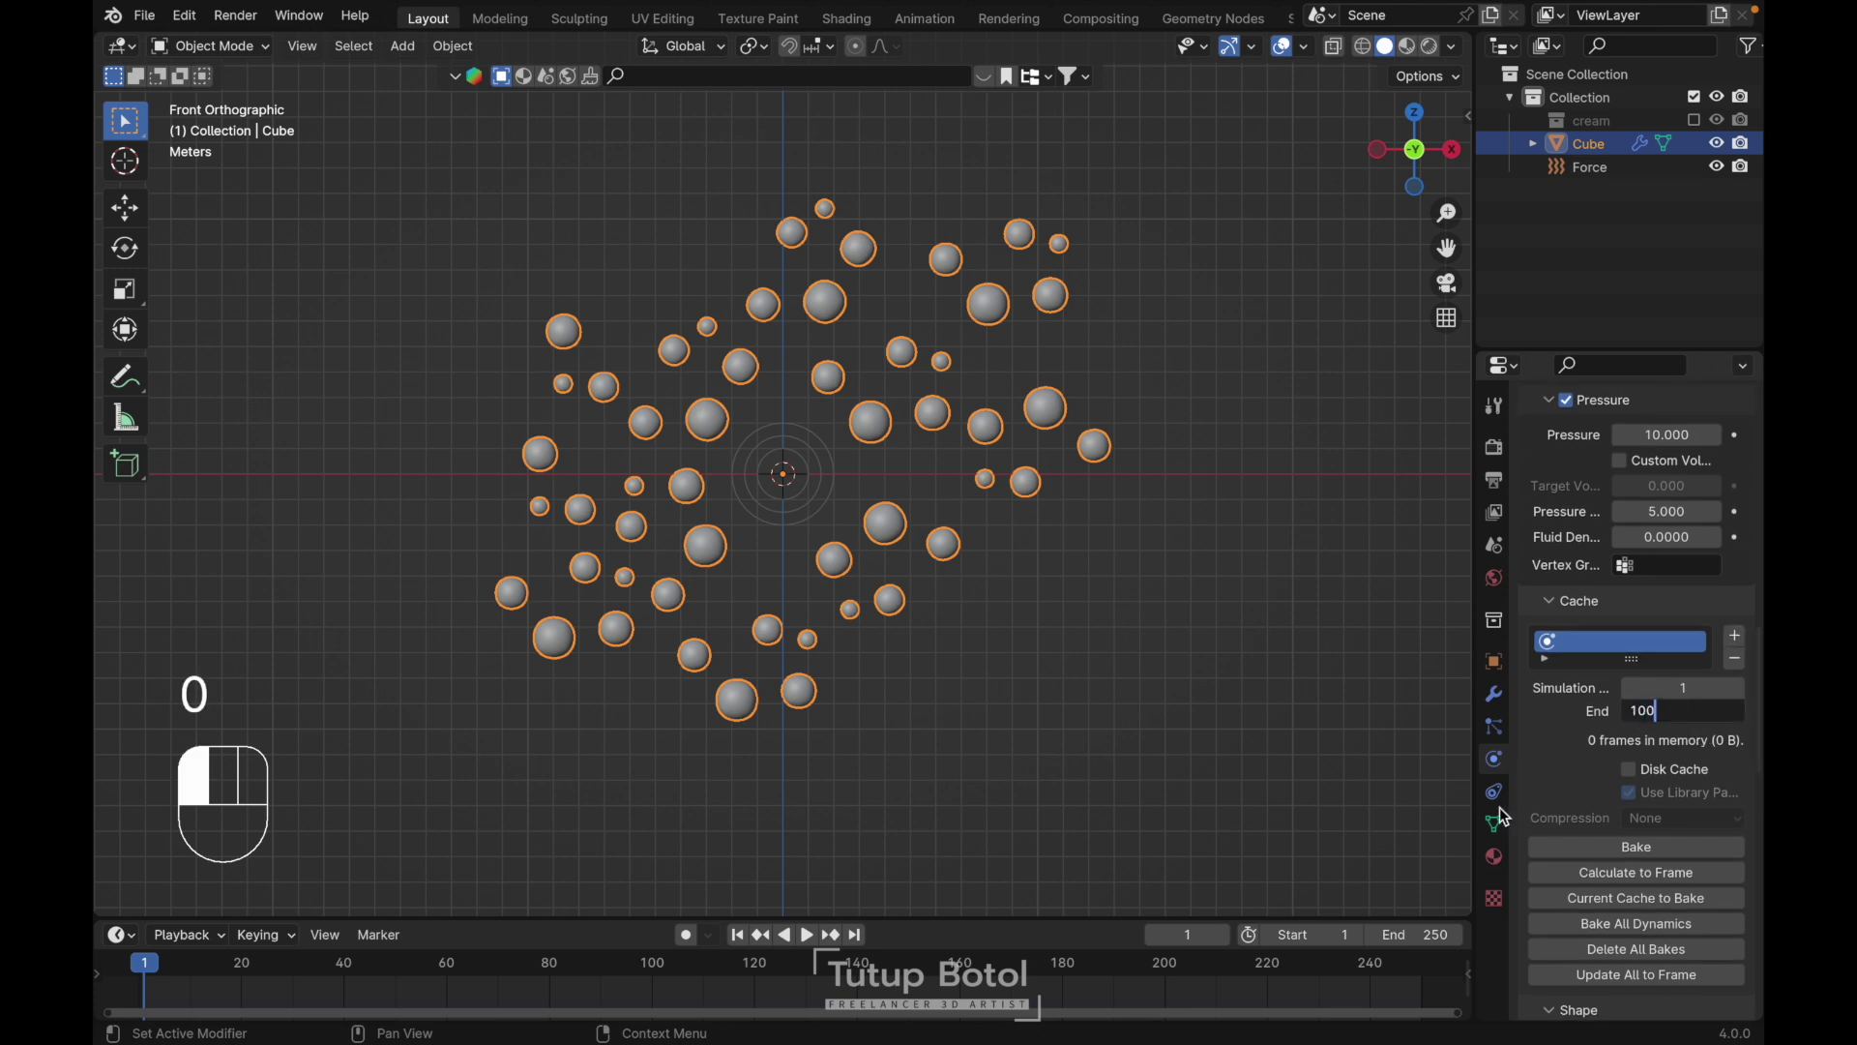
left_click(1530, 798)
left_click(1412, 934)
type("100")
key("Return")
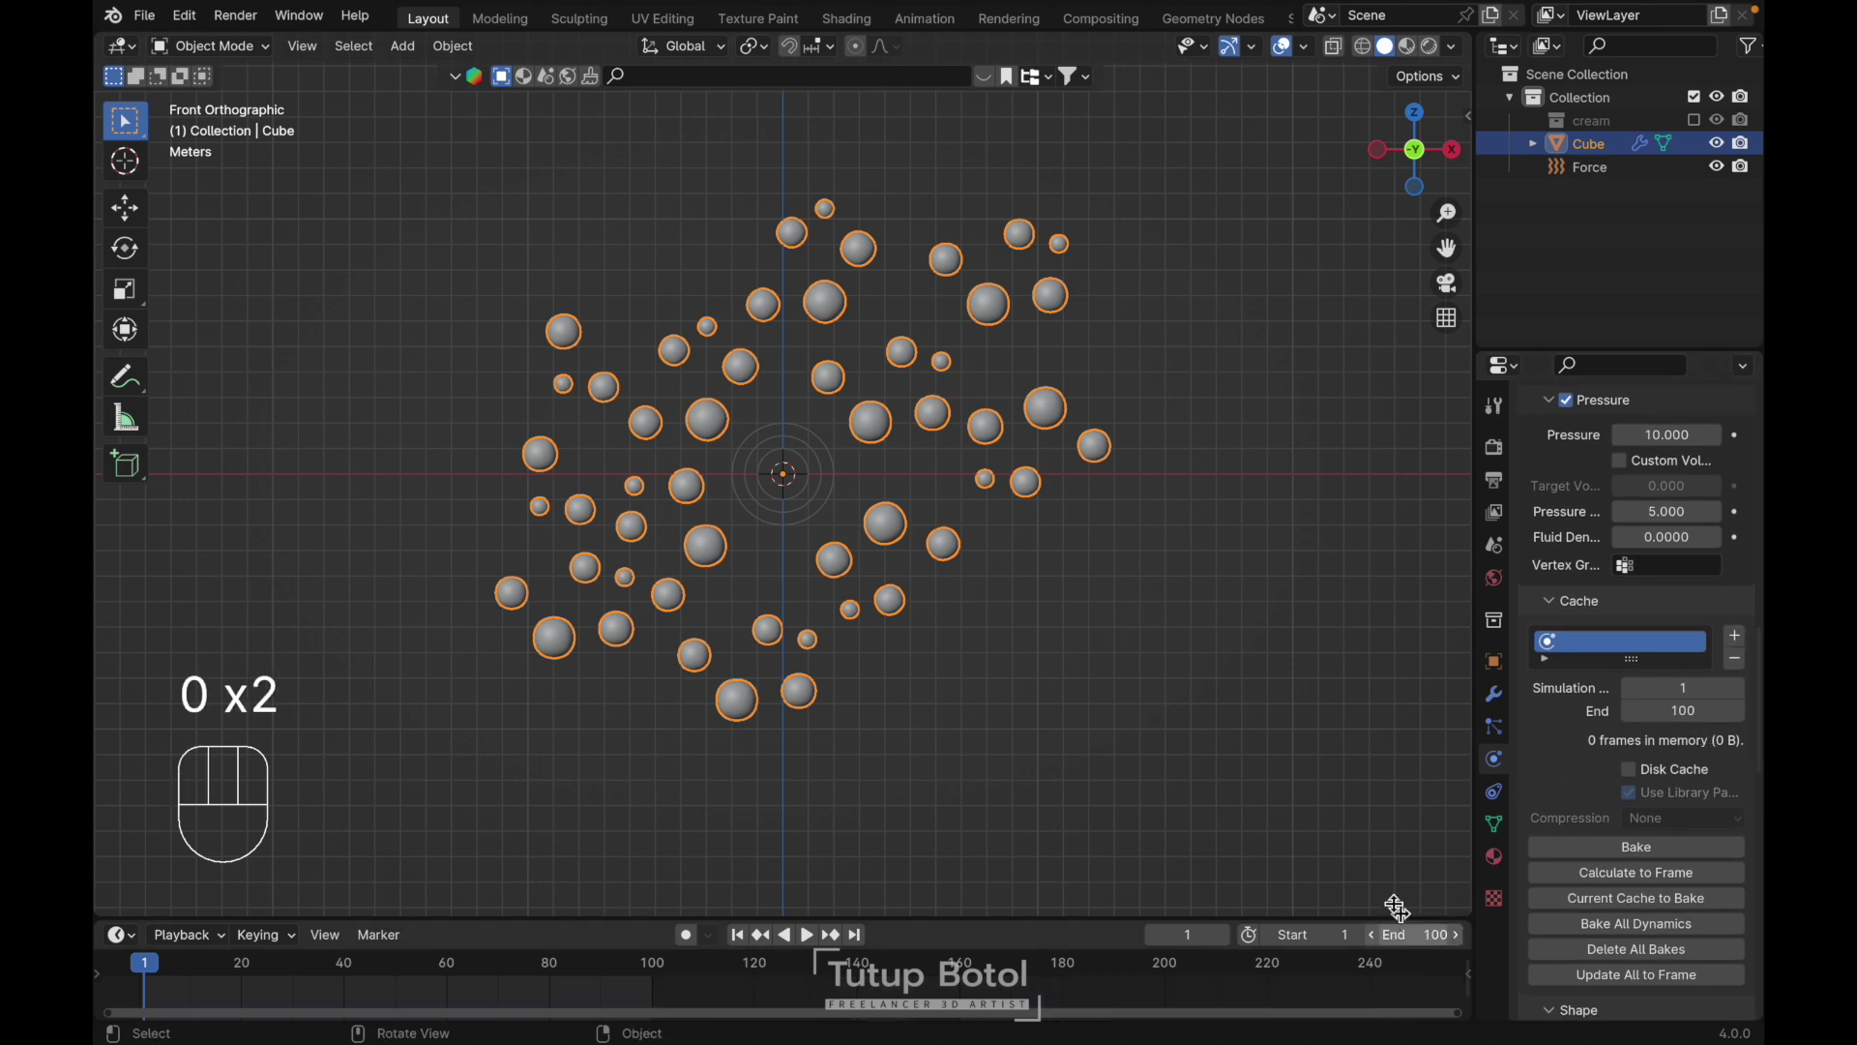
Bake the spheres' cloth simulation and play back the animation
key("space")
key("space")
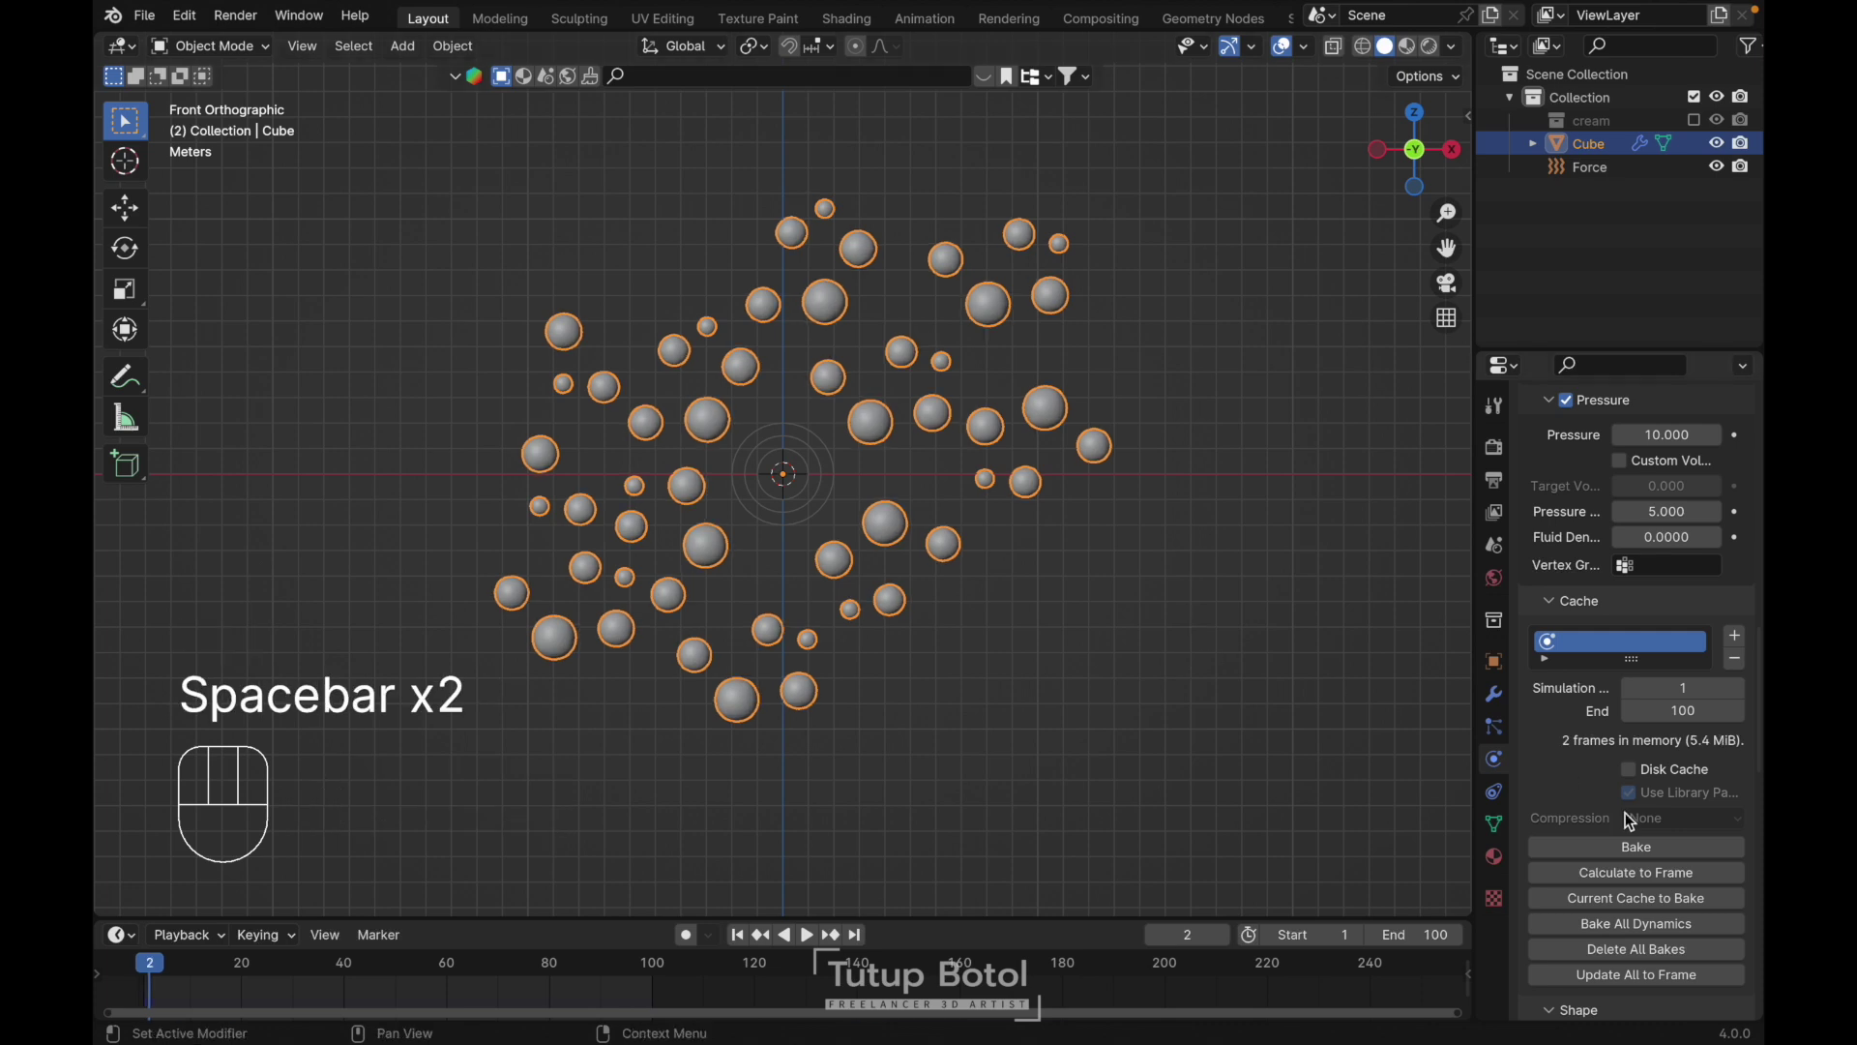
left_click(1606, 849)
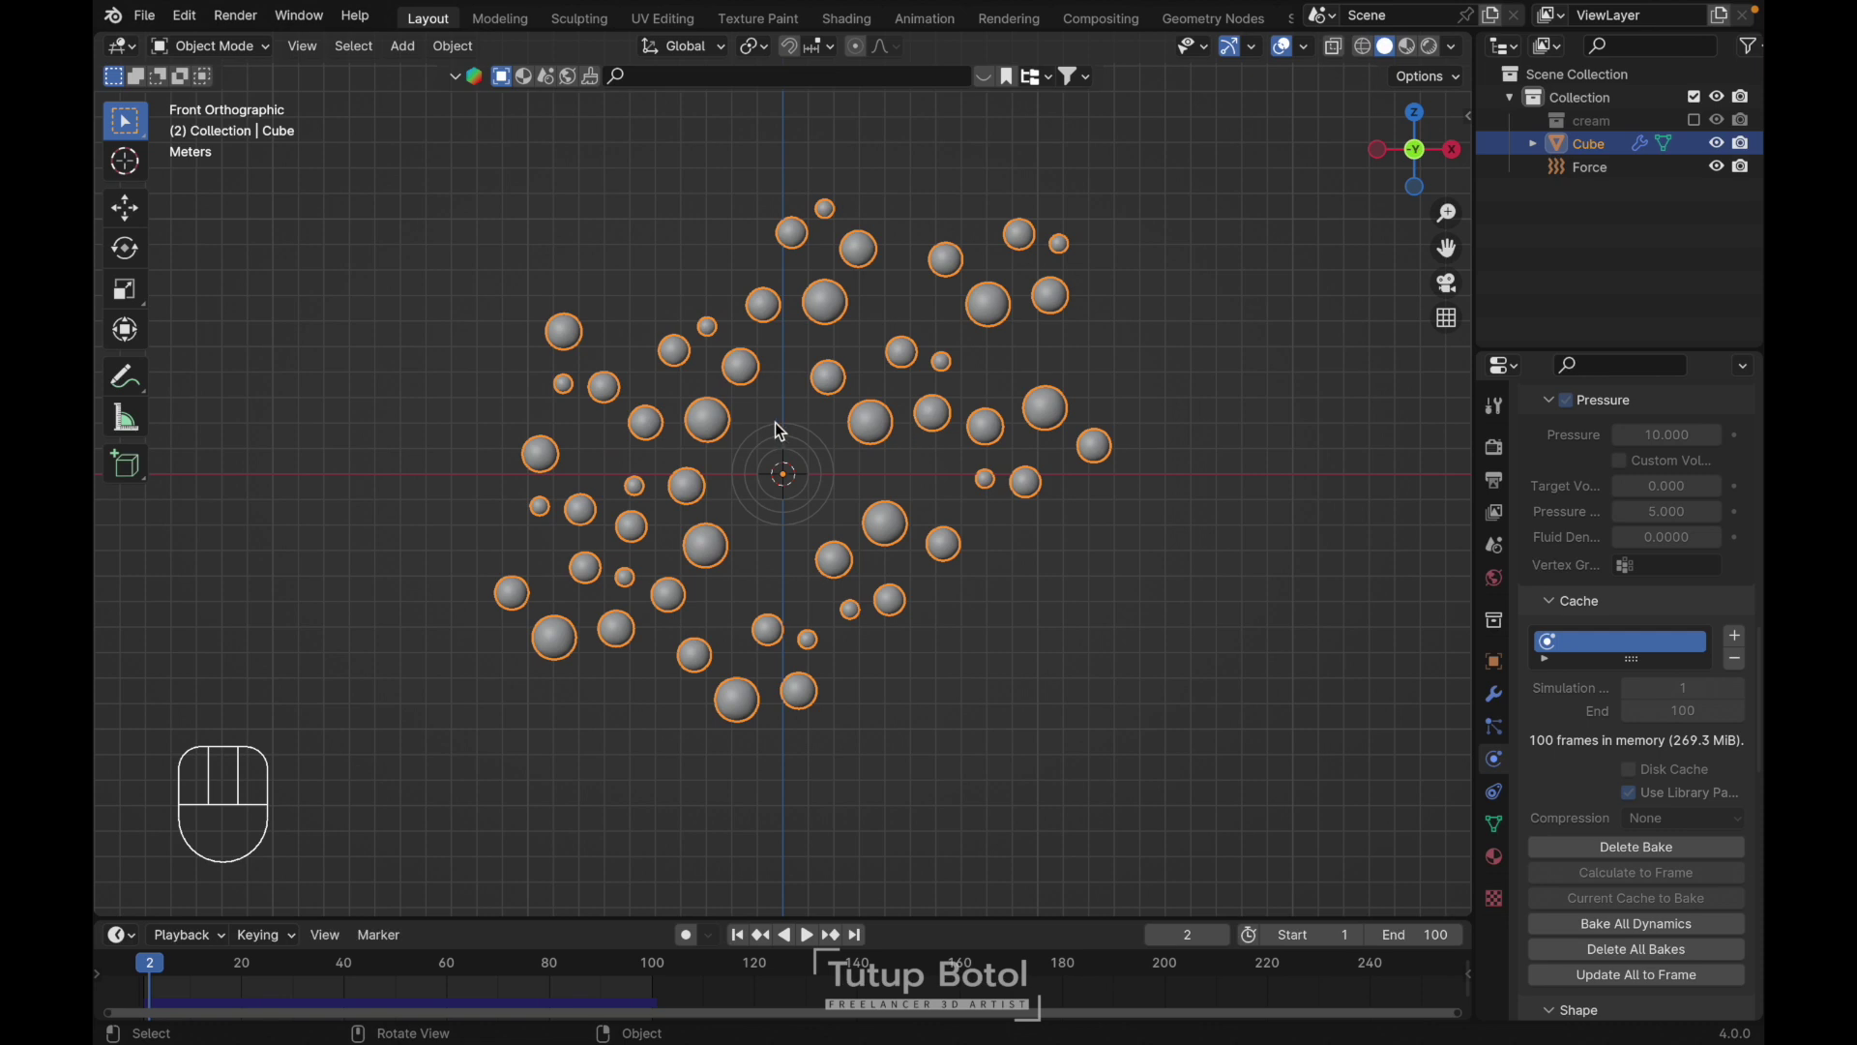
key("space")
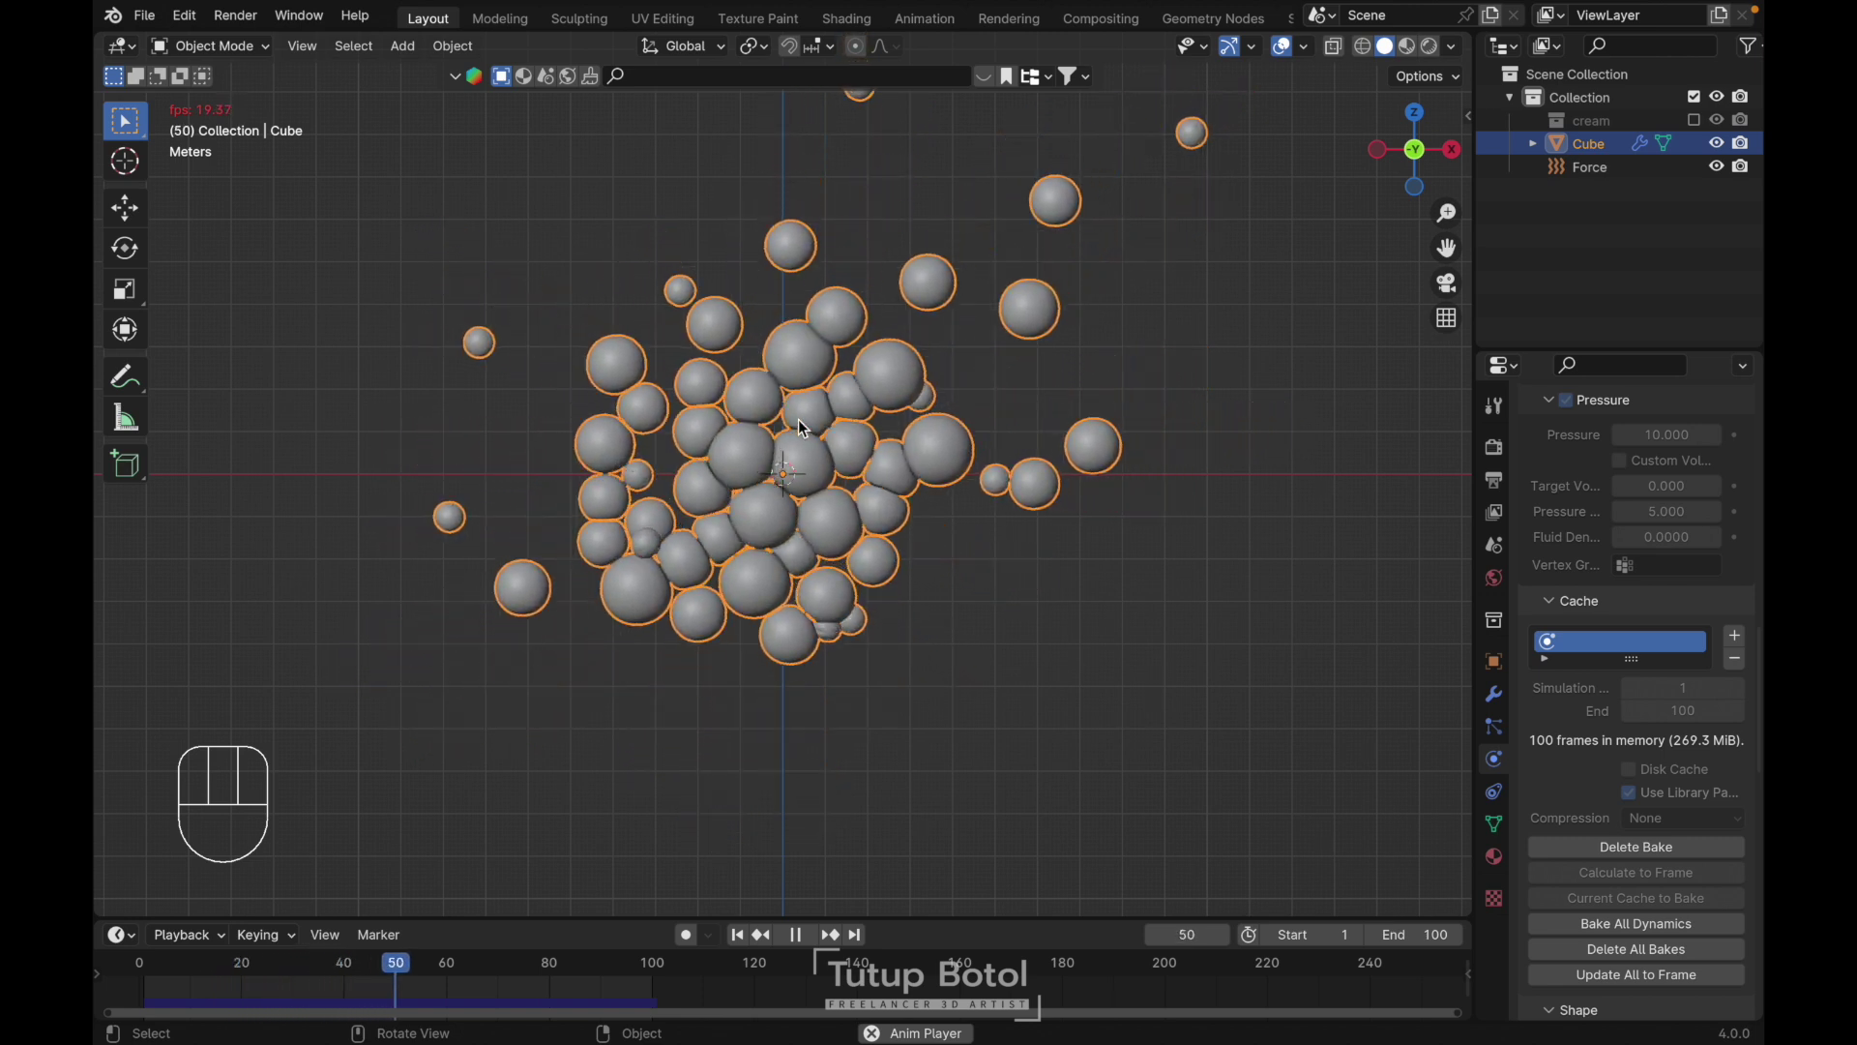
key("space")
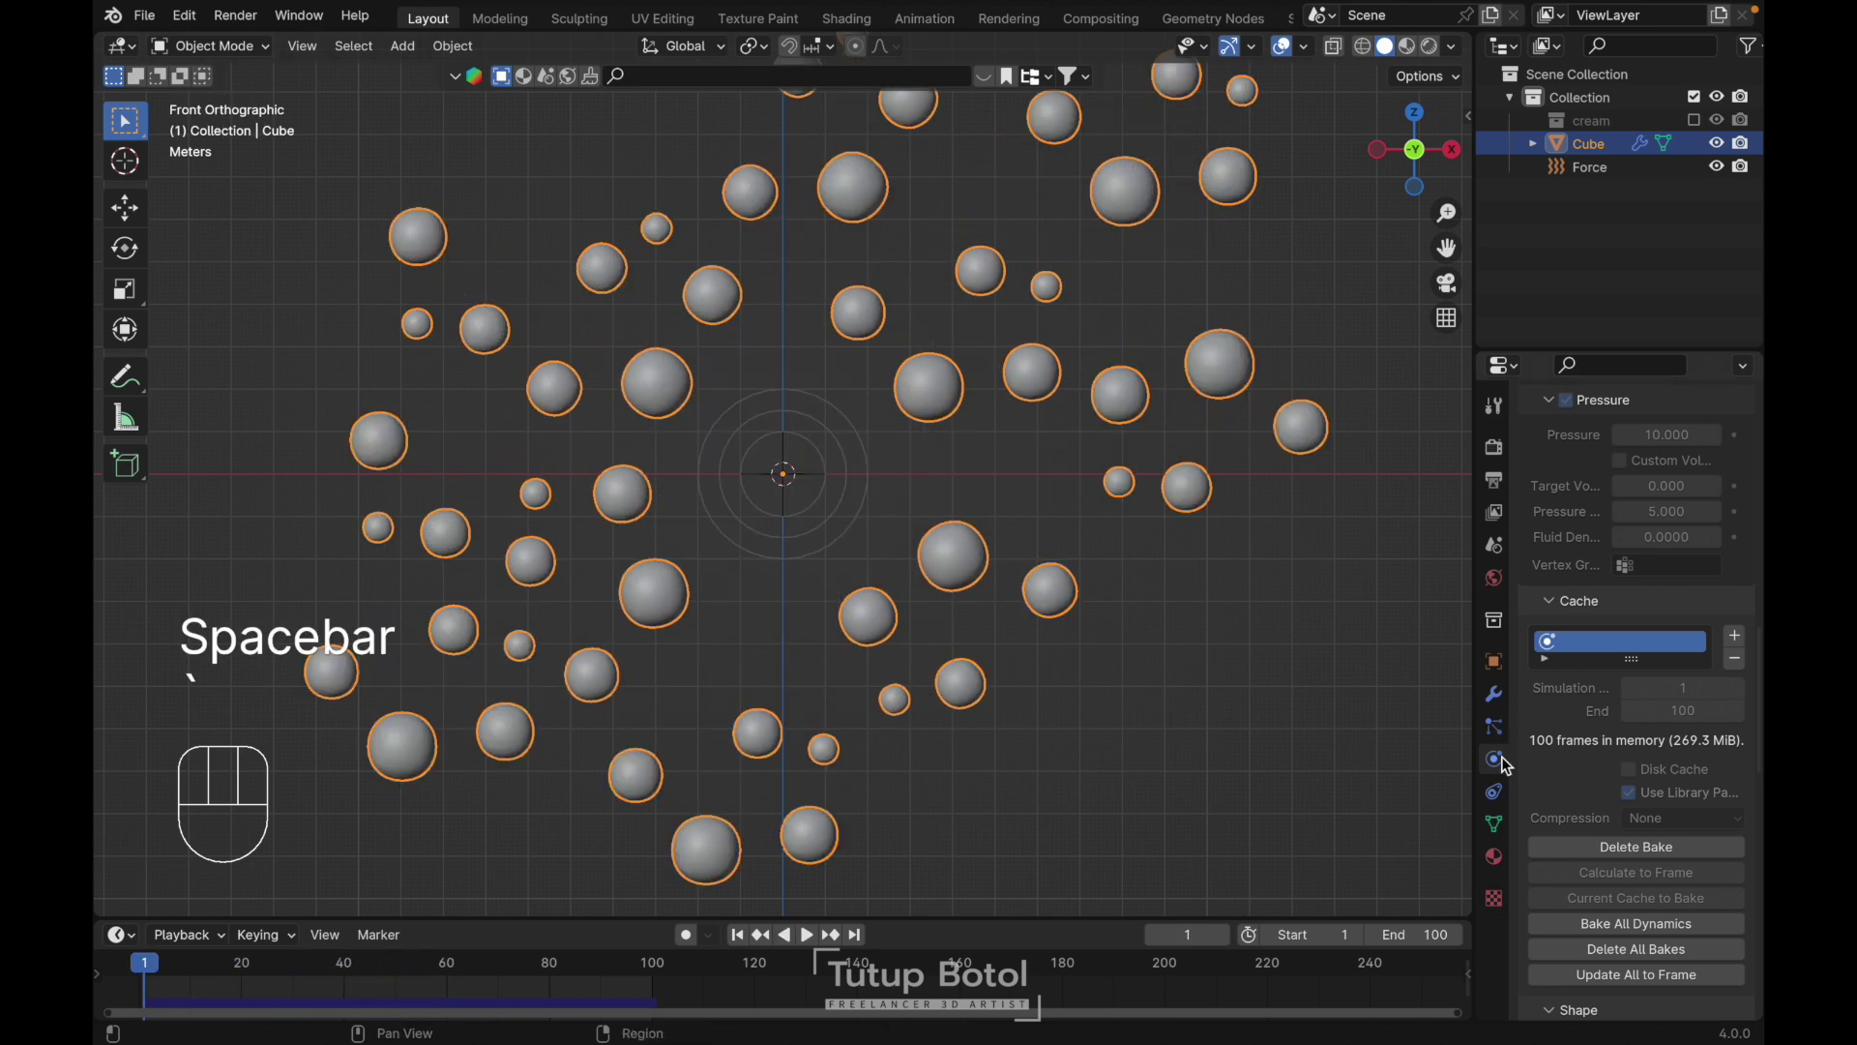
Delete the cloth bake and re-enable the cream collection in the scene
left_click(1614, 850)
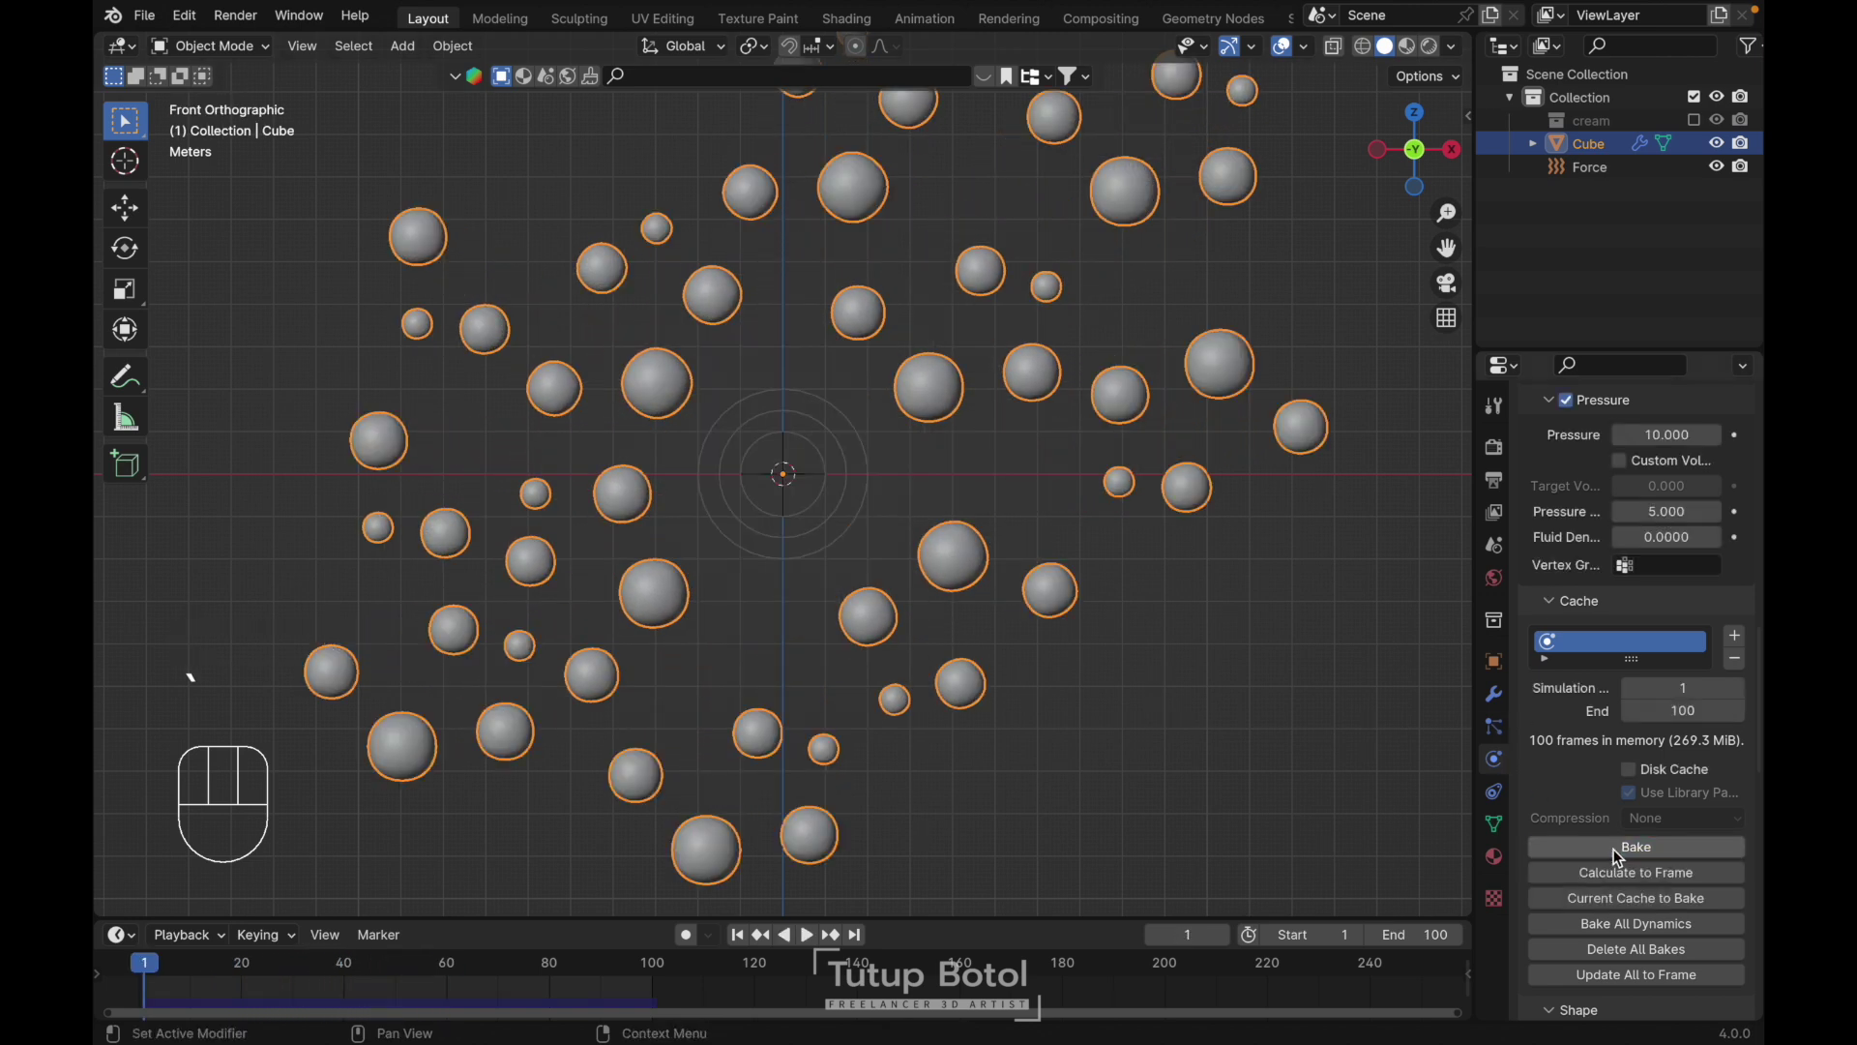
left_click(1694, 120)
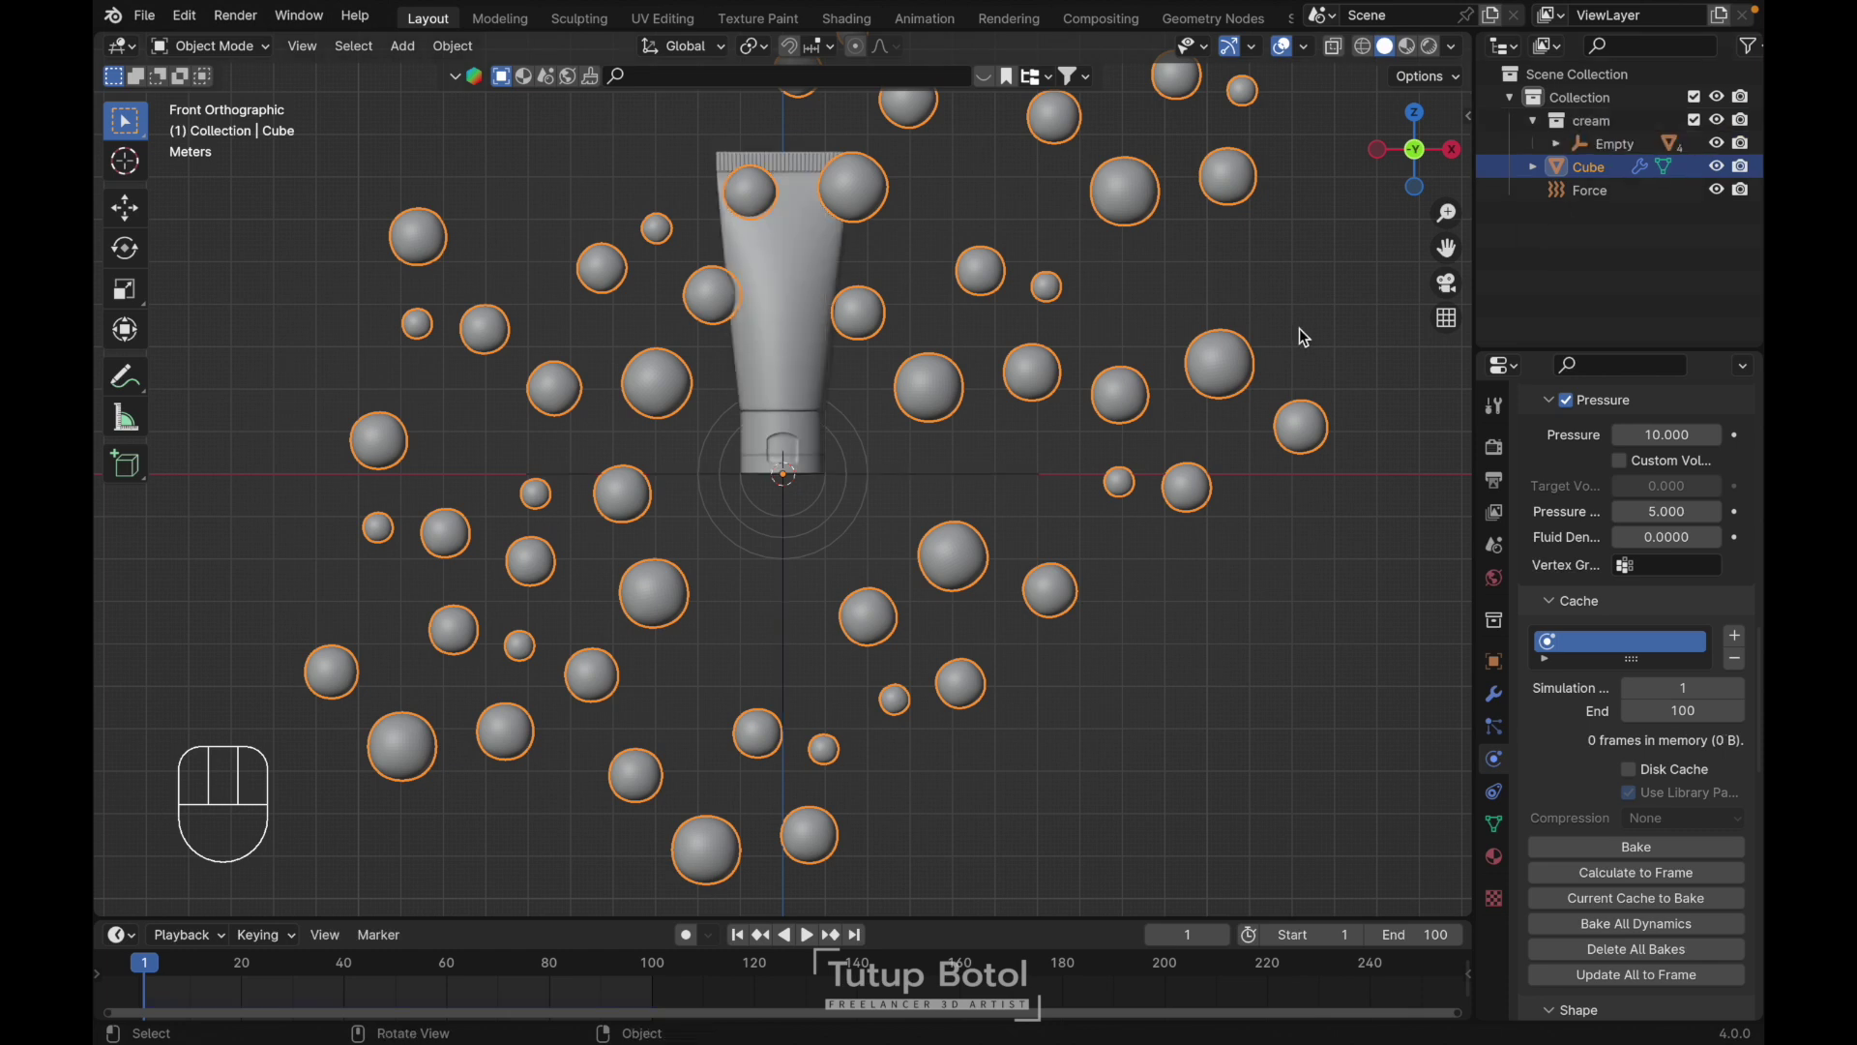
left_click(866, 472)
key("g")
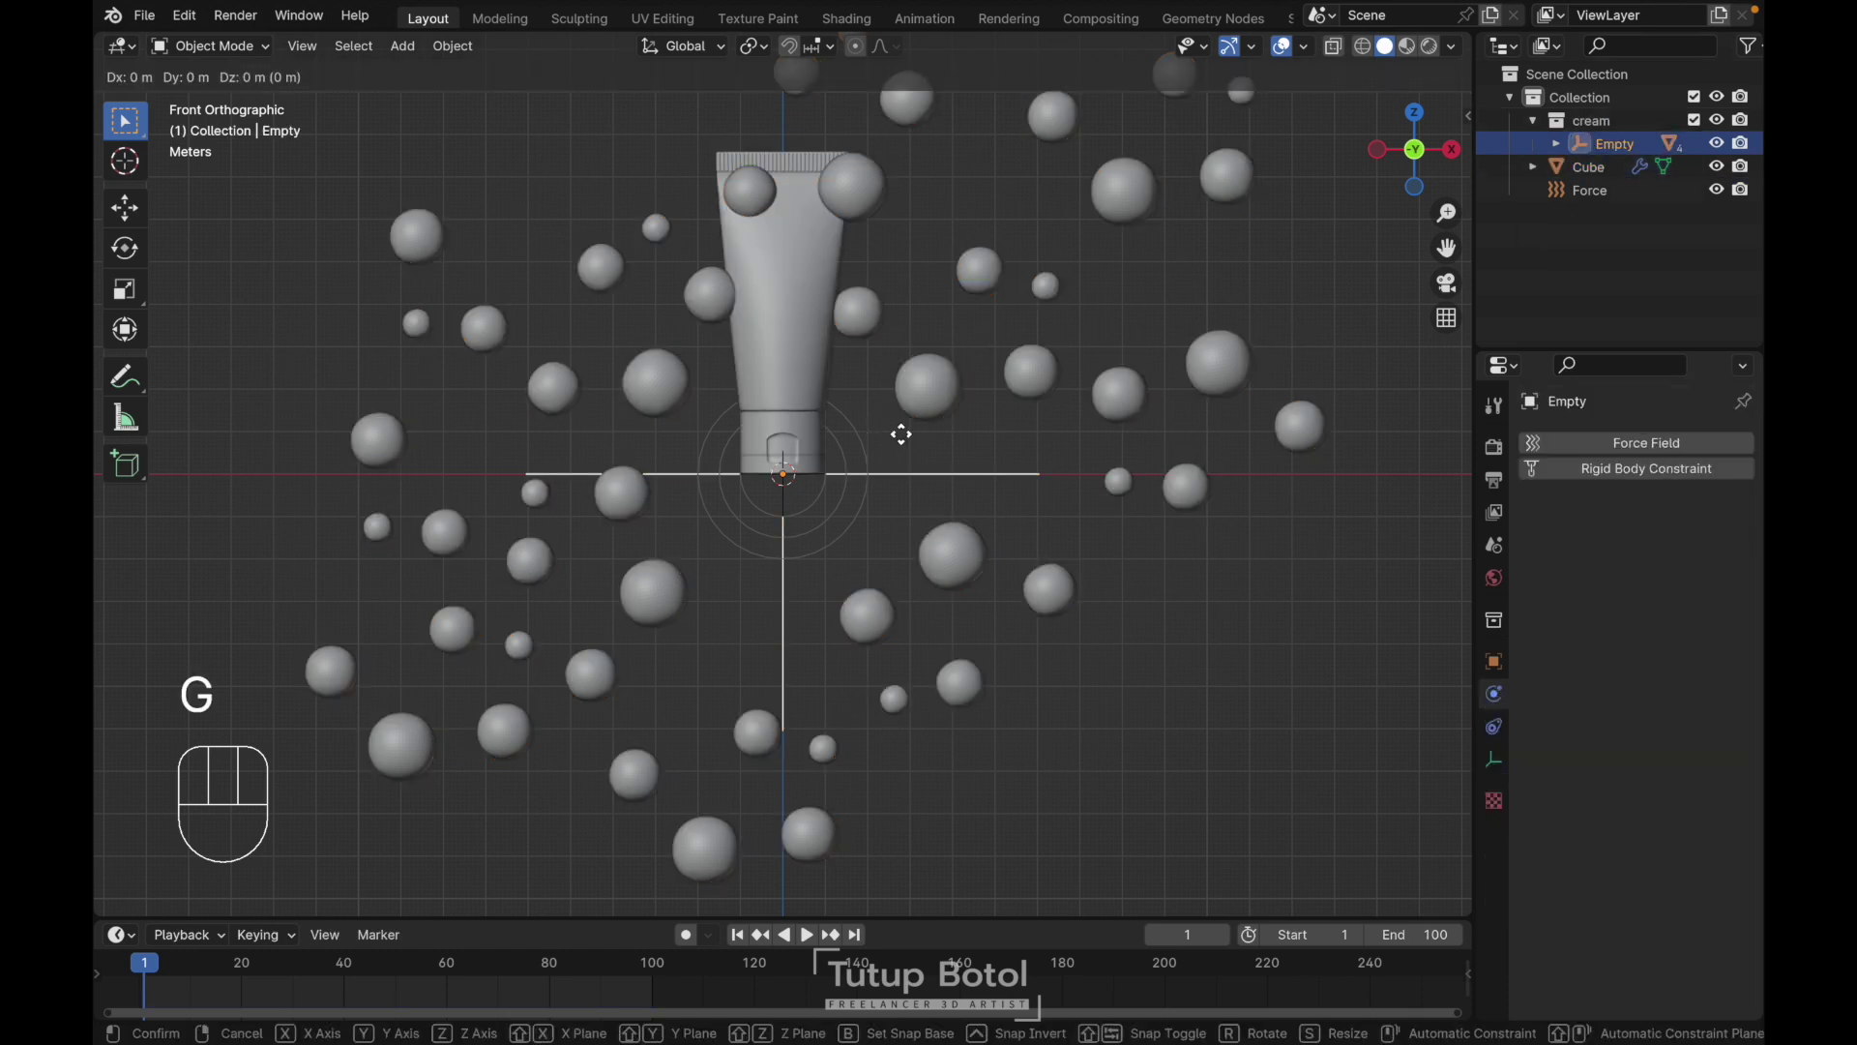
key("z")
key("Escape")
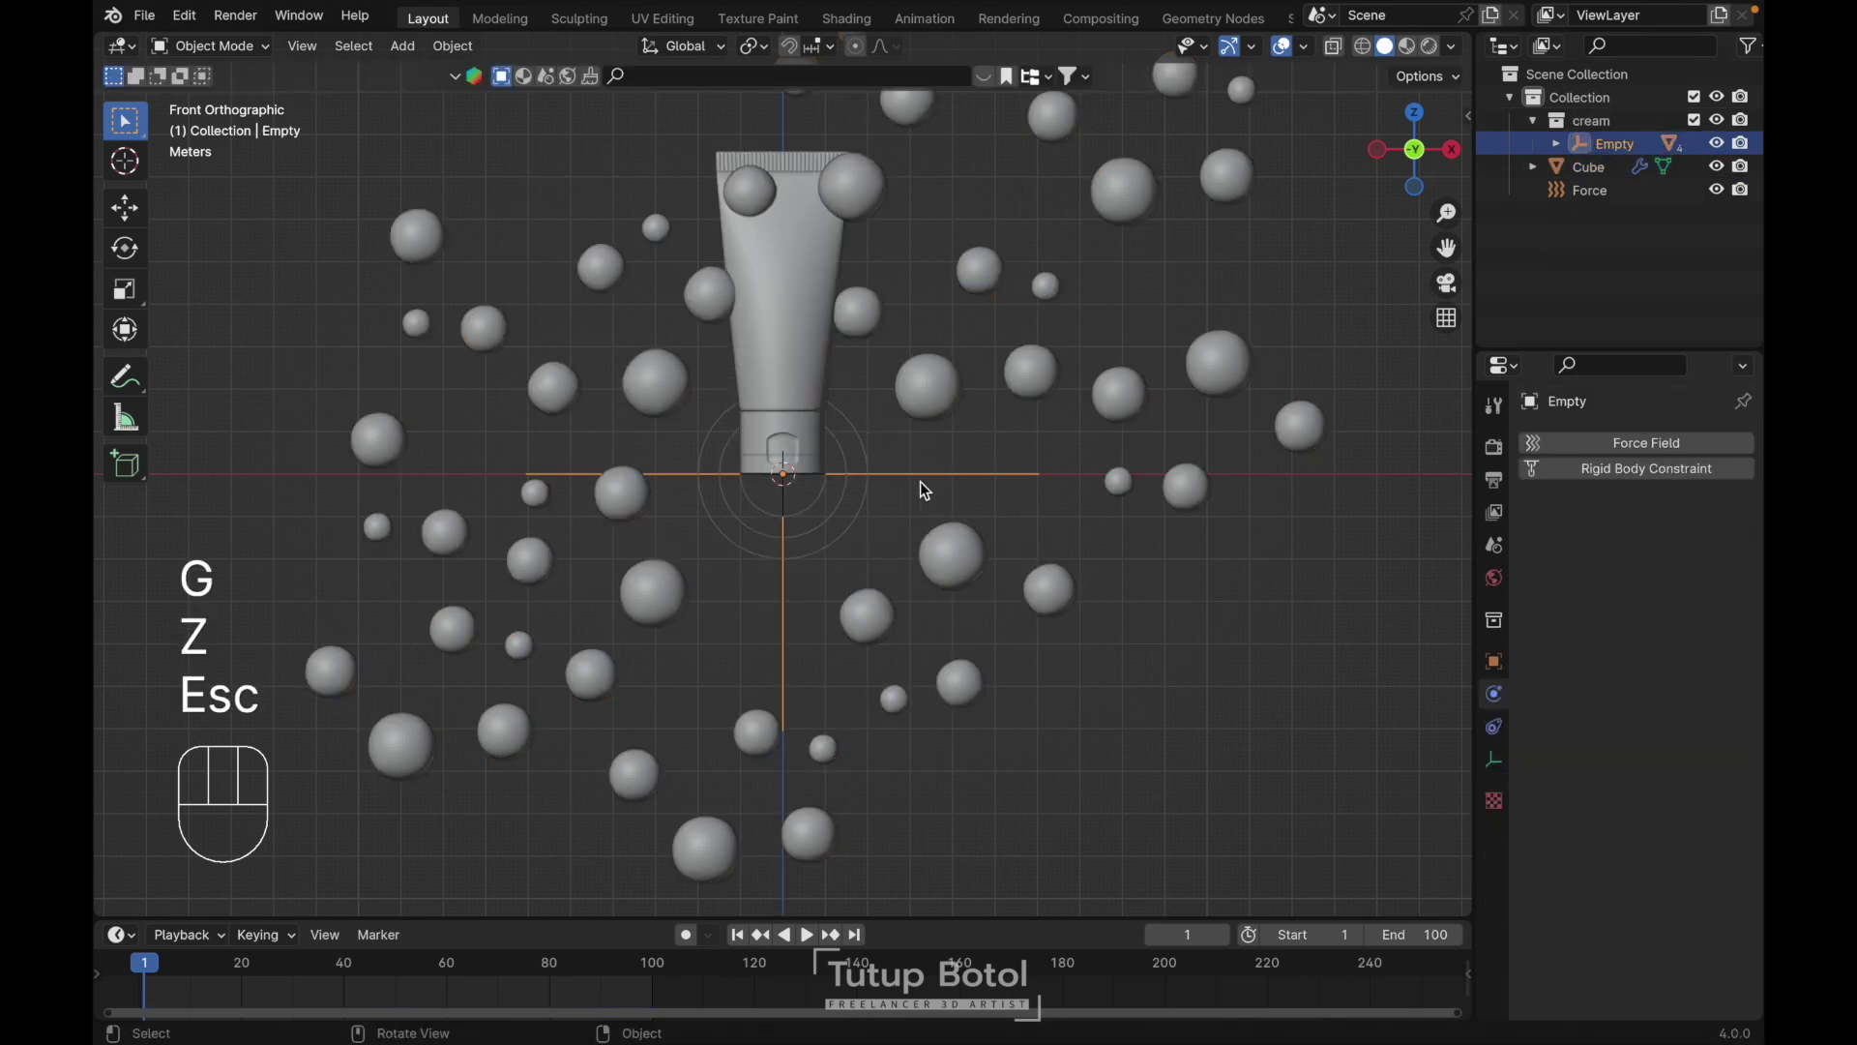
Move the cream tube's empty about 2.5 m down along the Z axis and scale the tube down
key("g")
key("z")
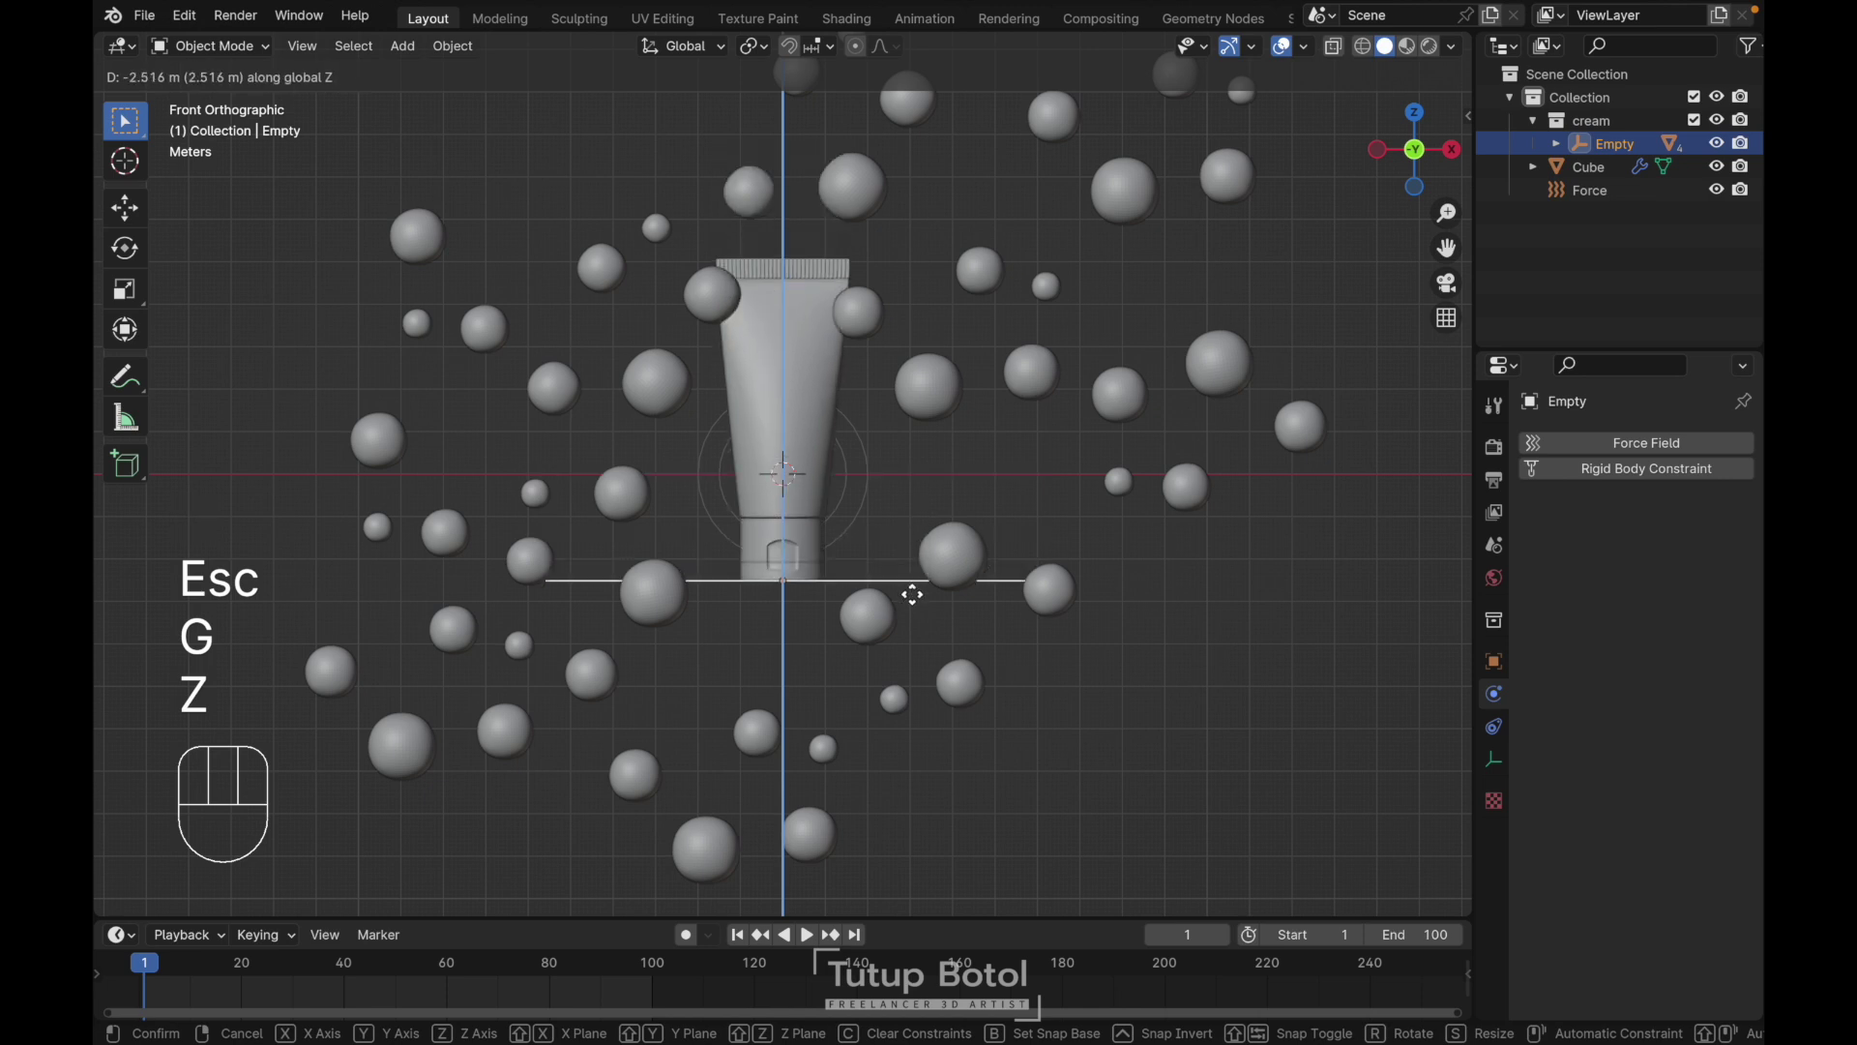
left_click(1006, 620)
key("s")
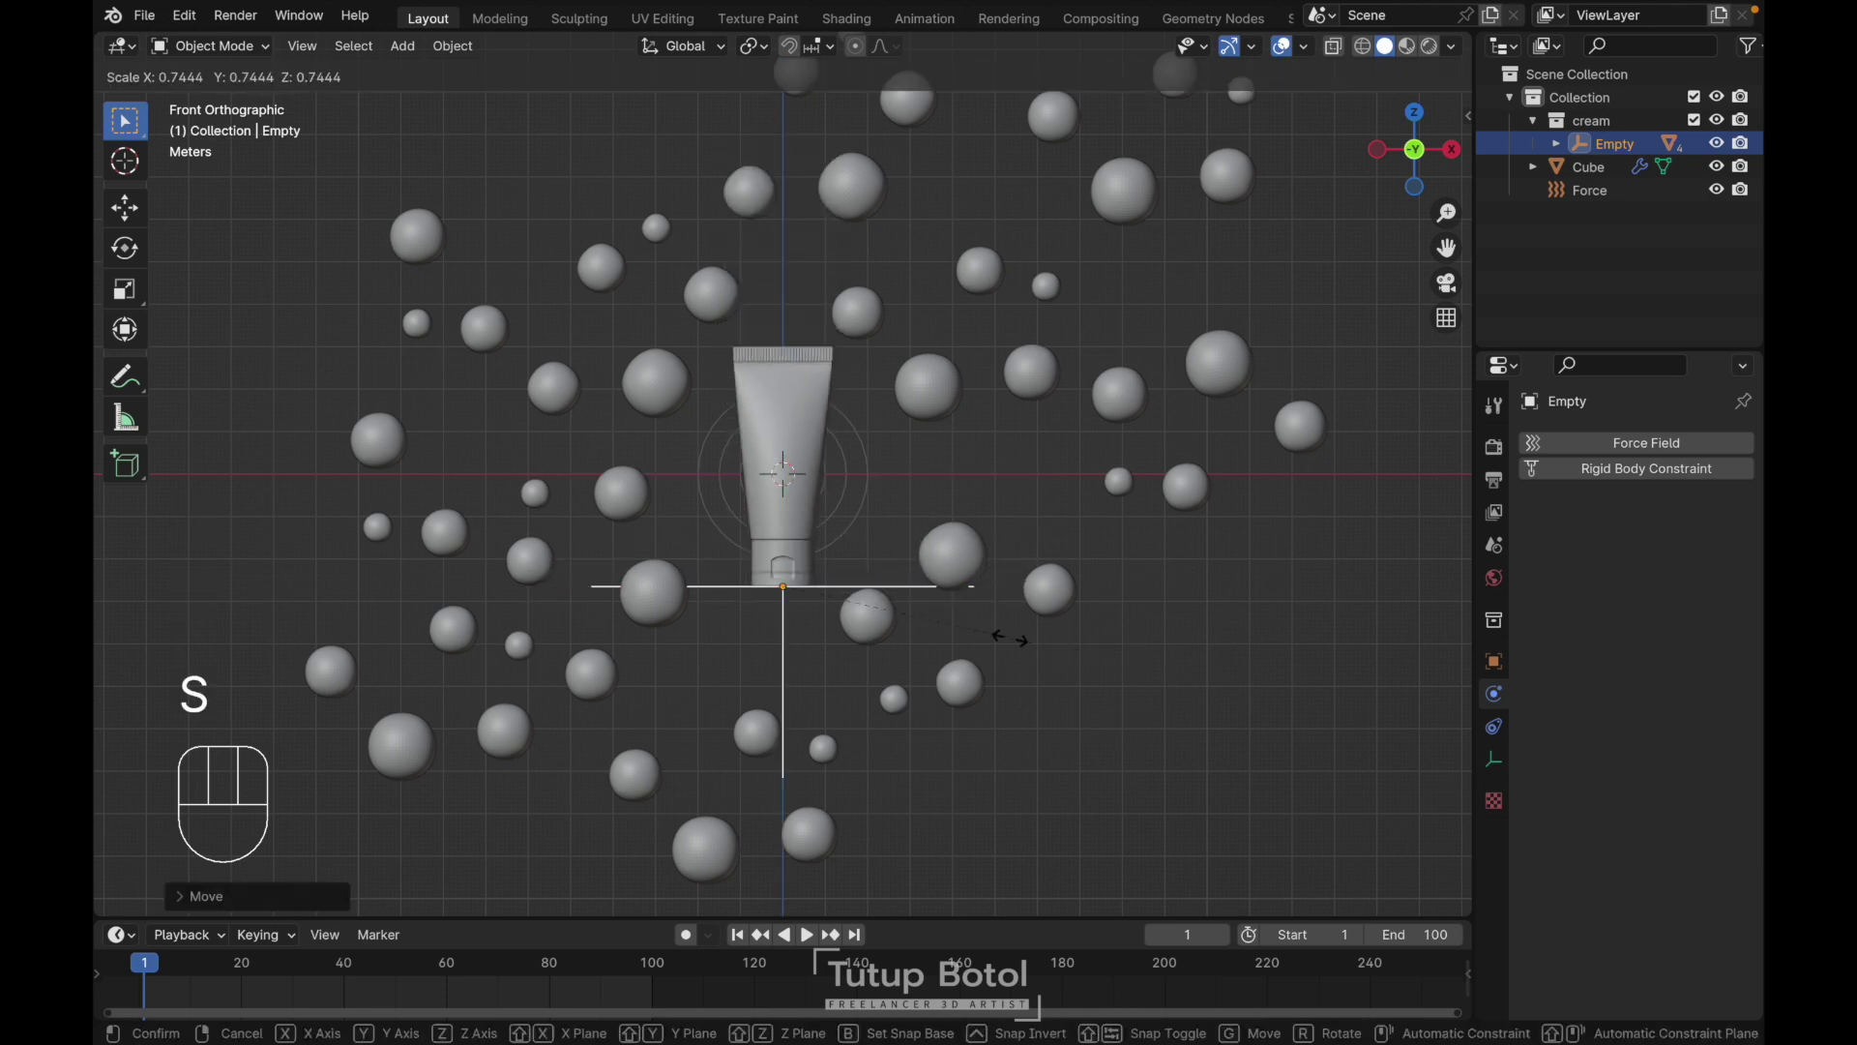
left_click(924, 620)
scroll(919, 618, "up", 5)
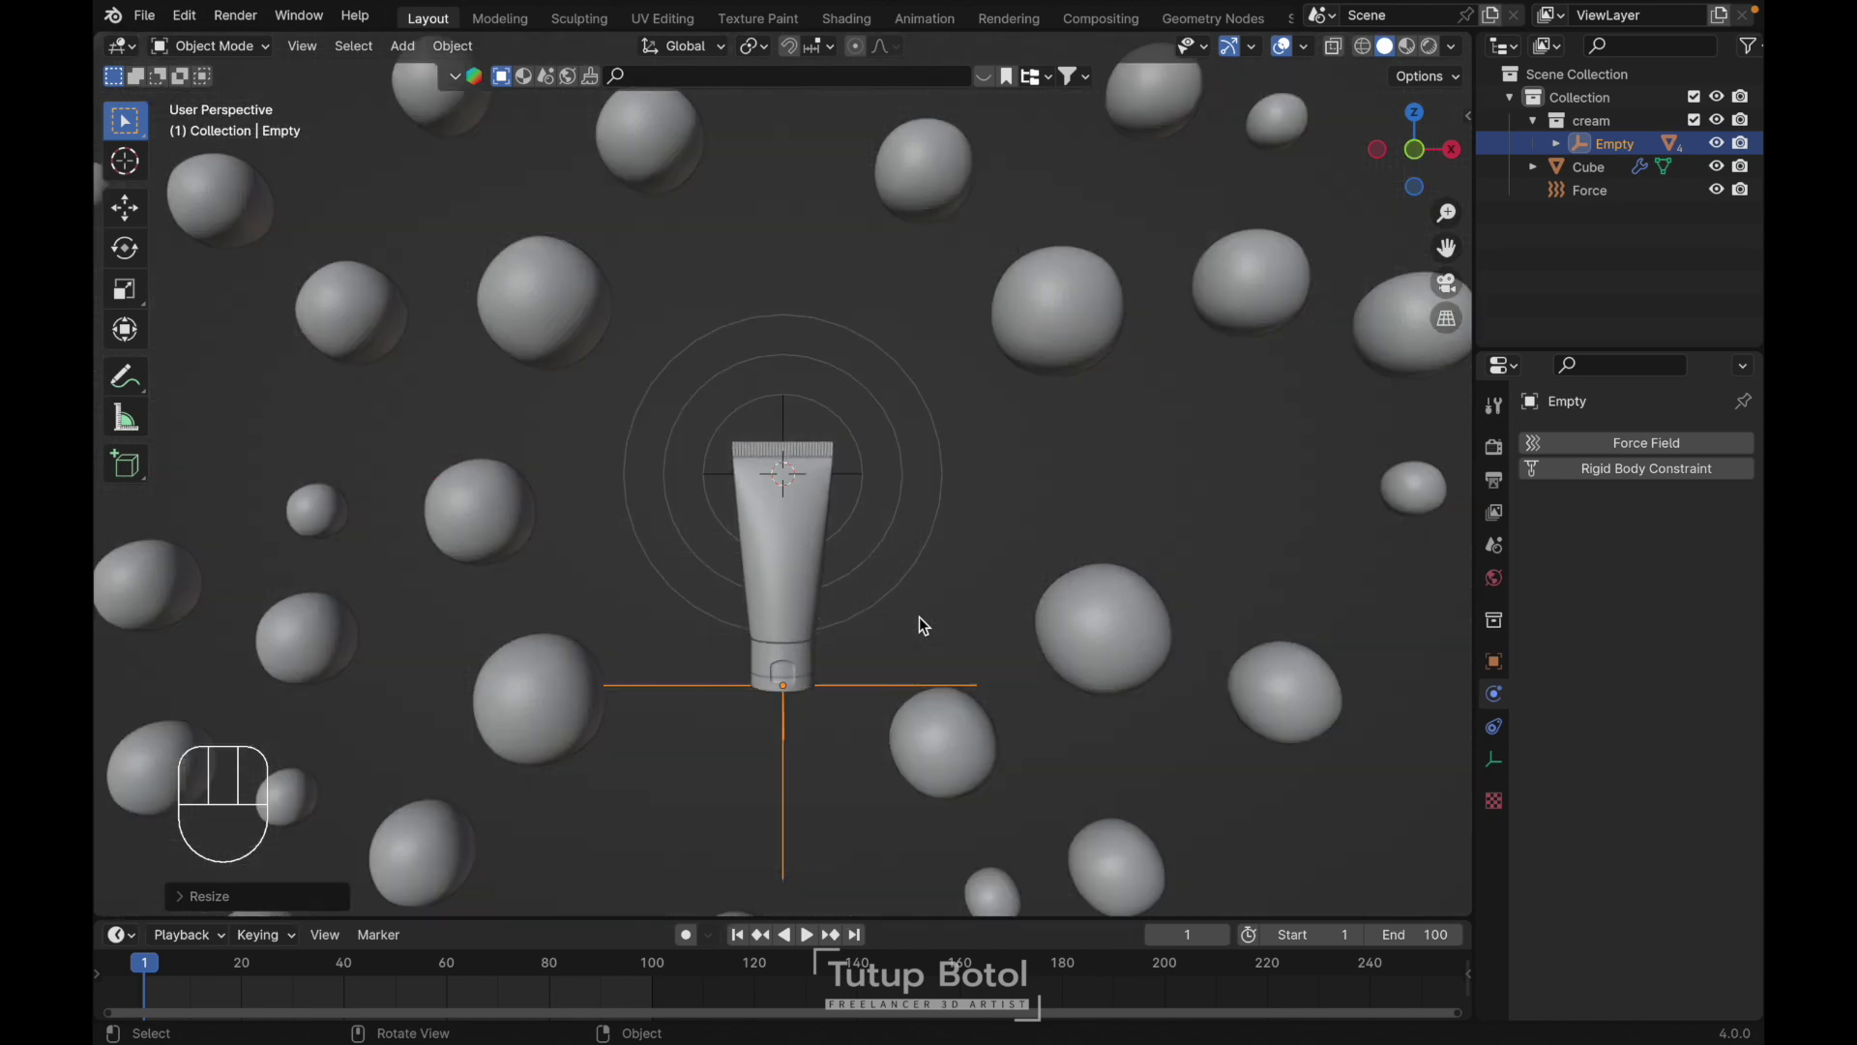
Enlarge the tube through its empty and reposition it so the tube is centred on the force field in front view
key("grave")
key("s")
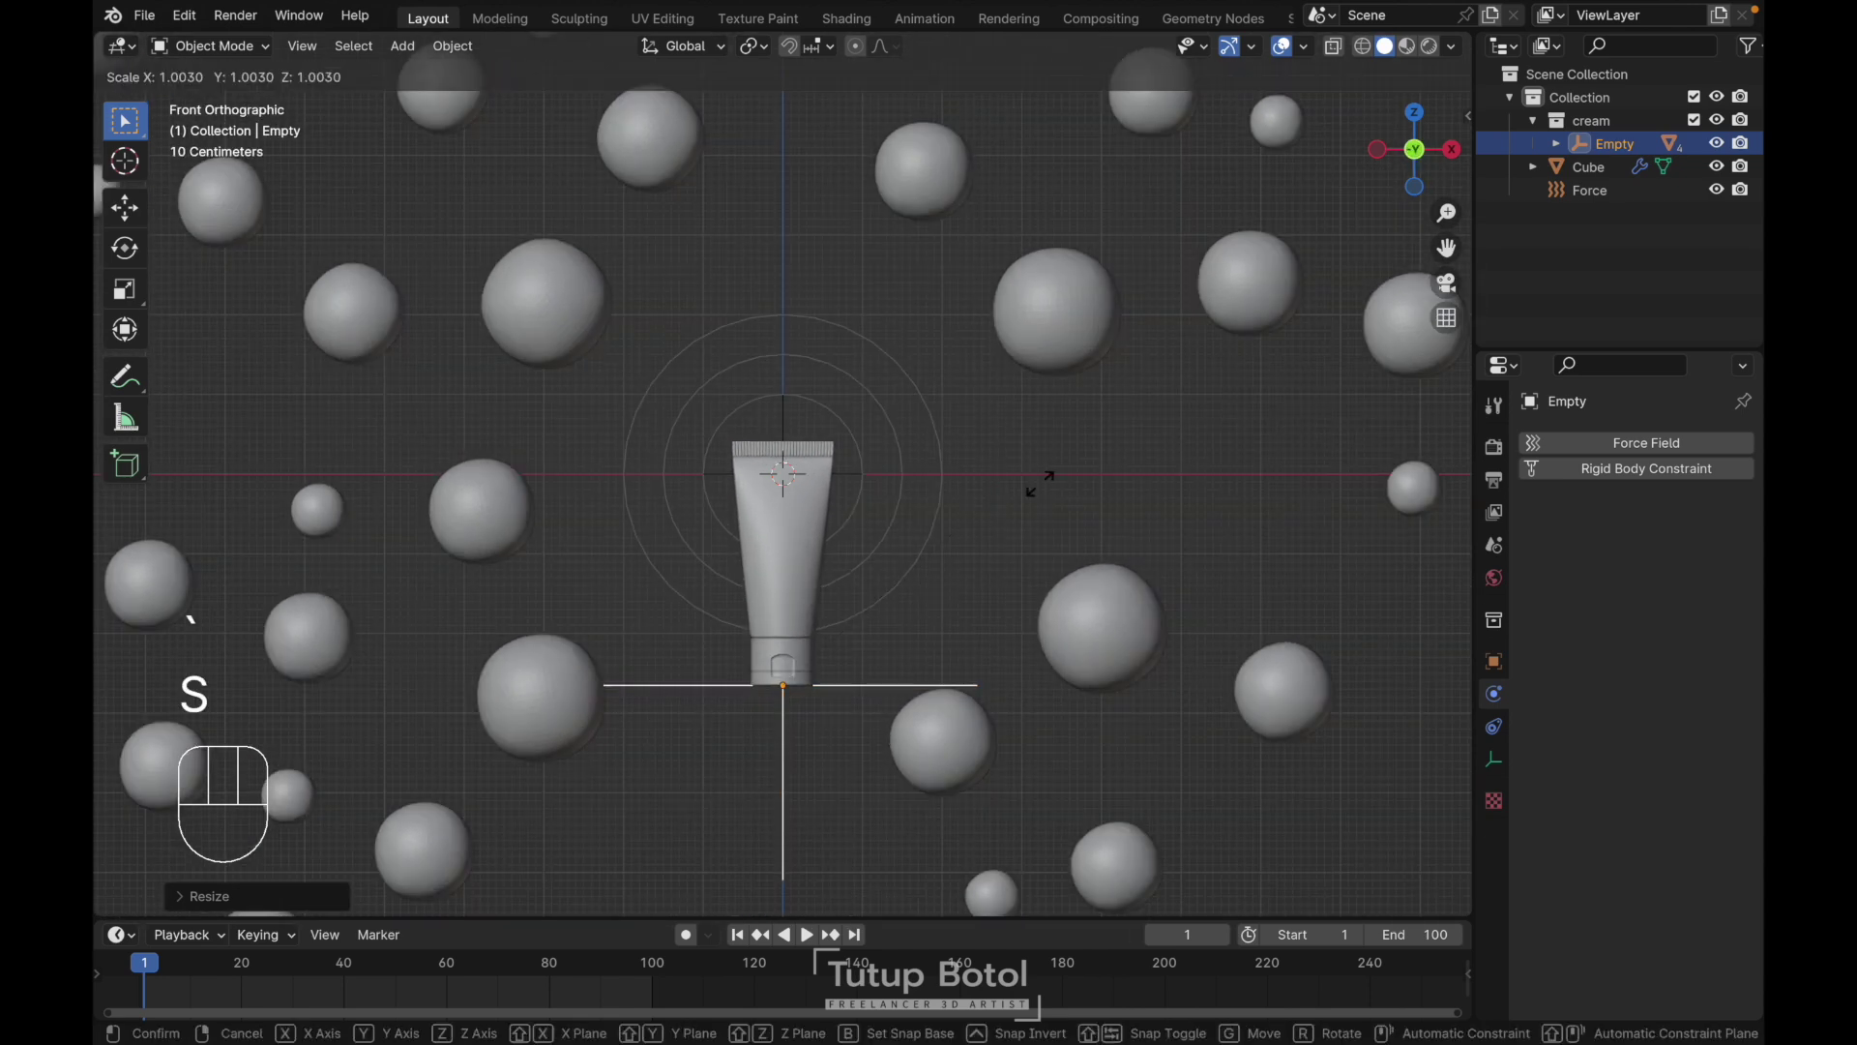
left_click(1209, 445)
key("g")
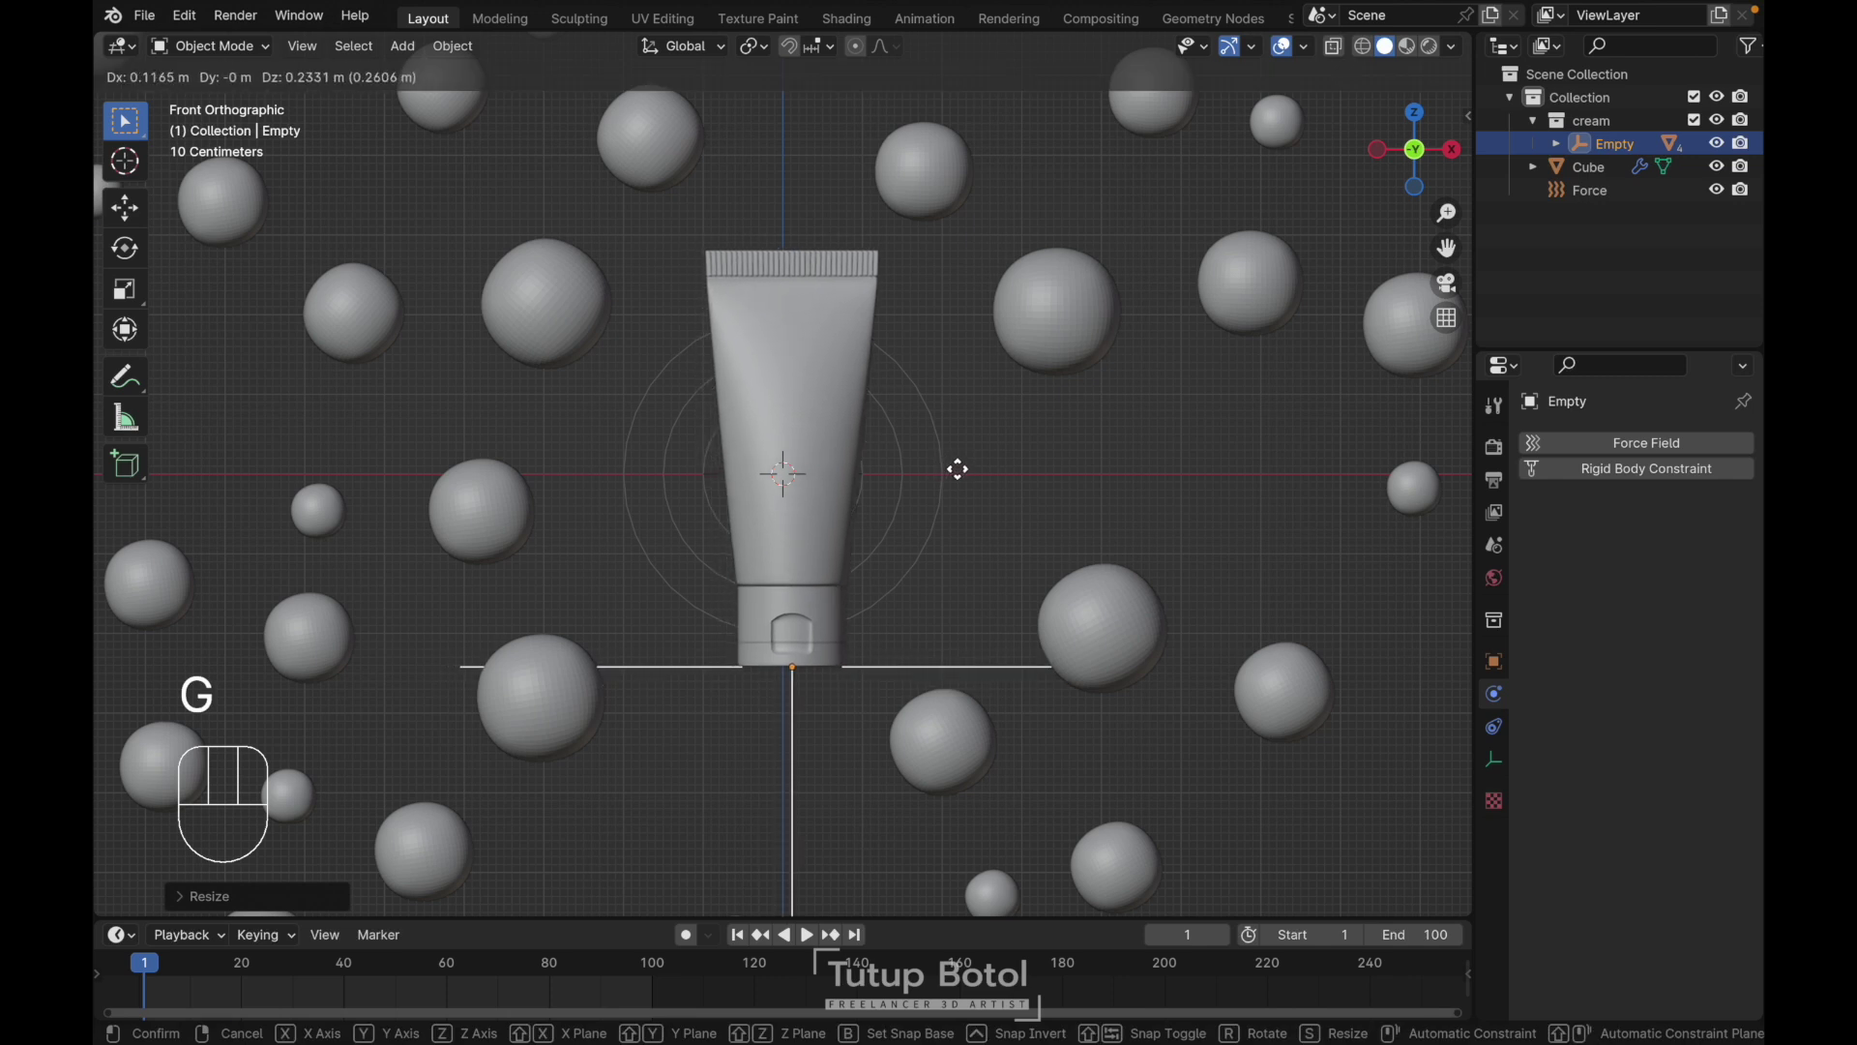
left_click(950, 470)
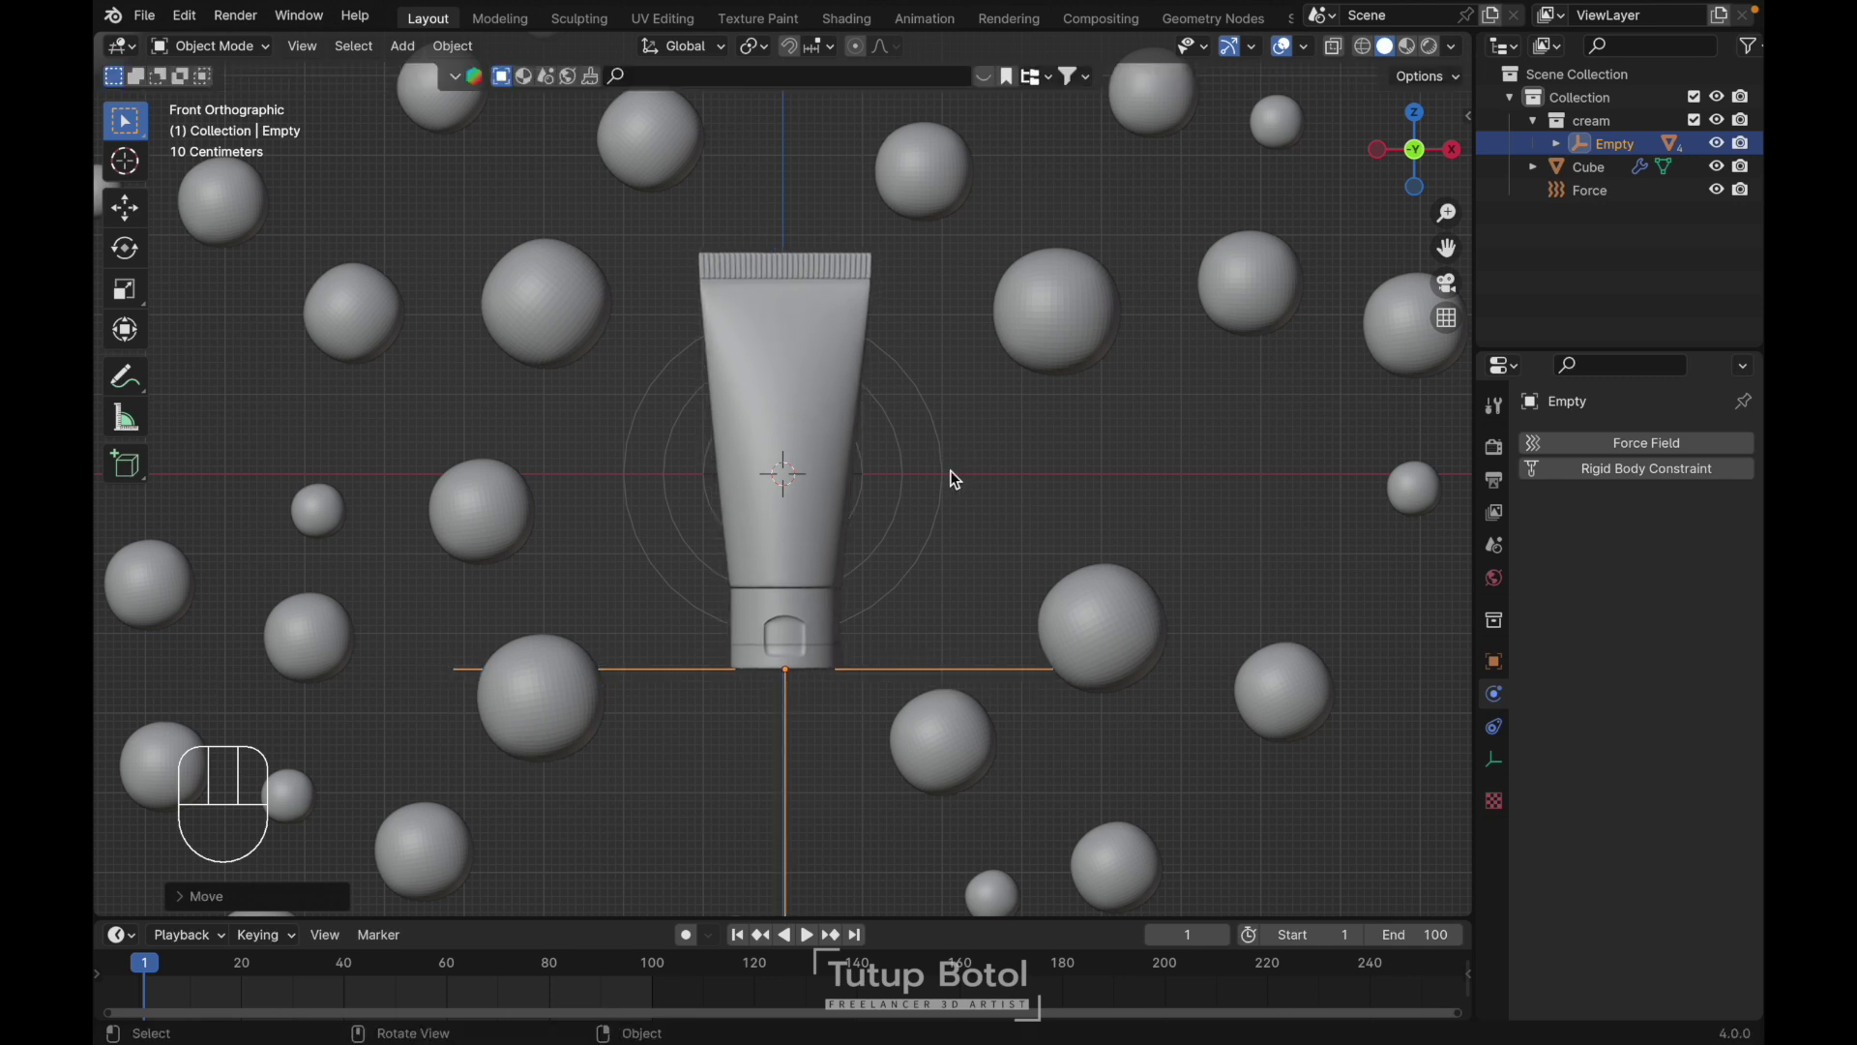
Check the collision physics of the tube's body, crimped end and both cap parts
scroll(950, 470, "down", 5)
scroll(950, 471, "down", 10)
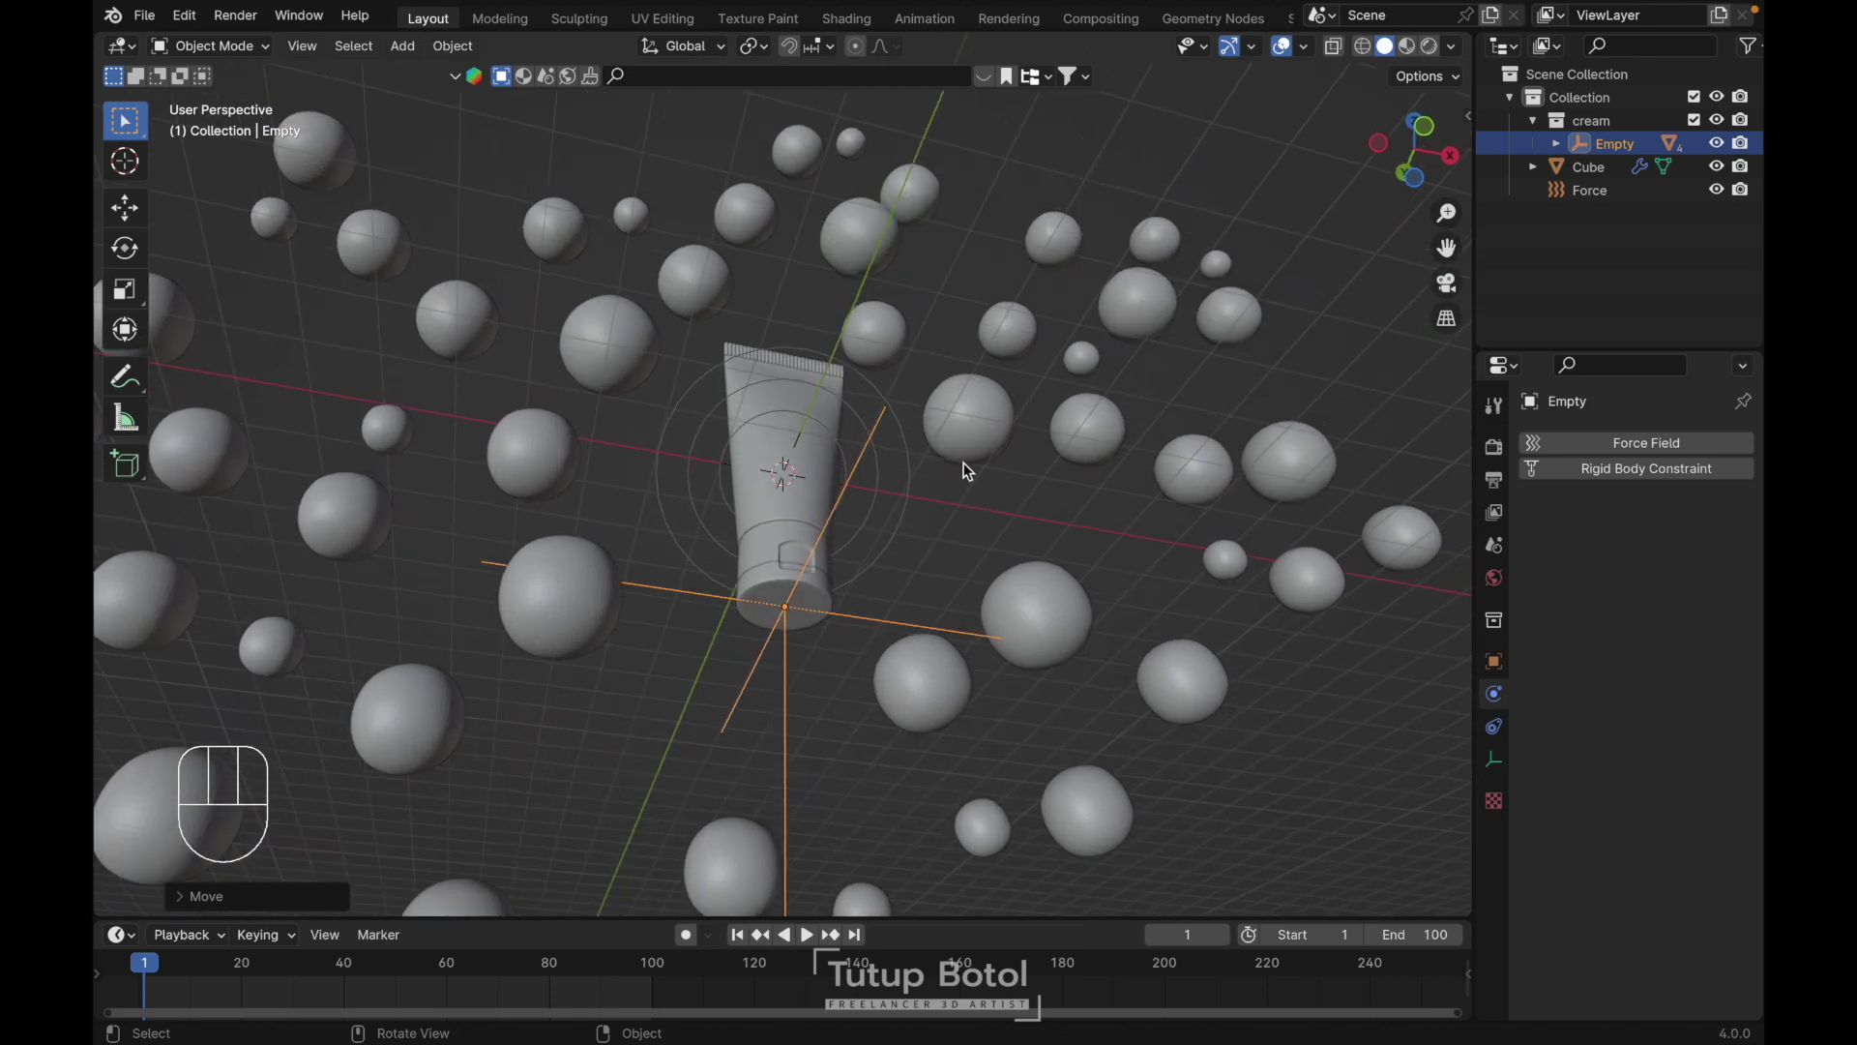
key("grave")
left_click(710, 300)
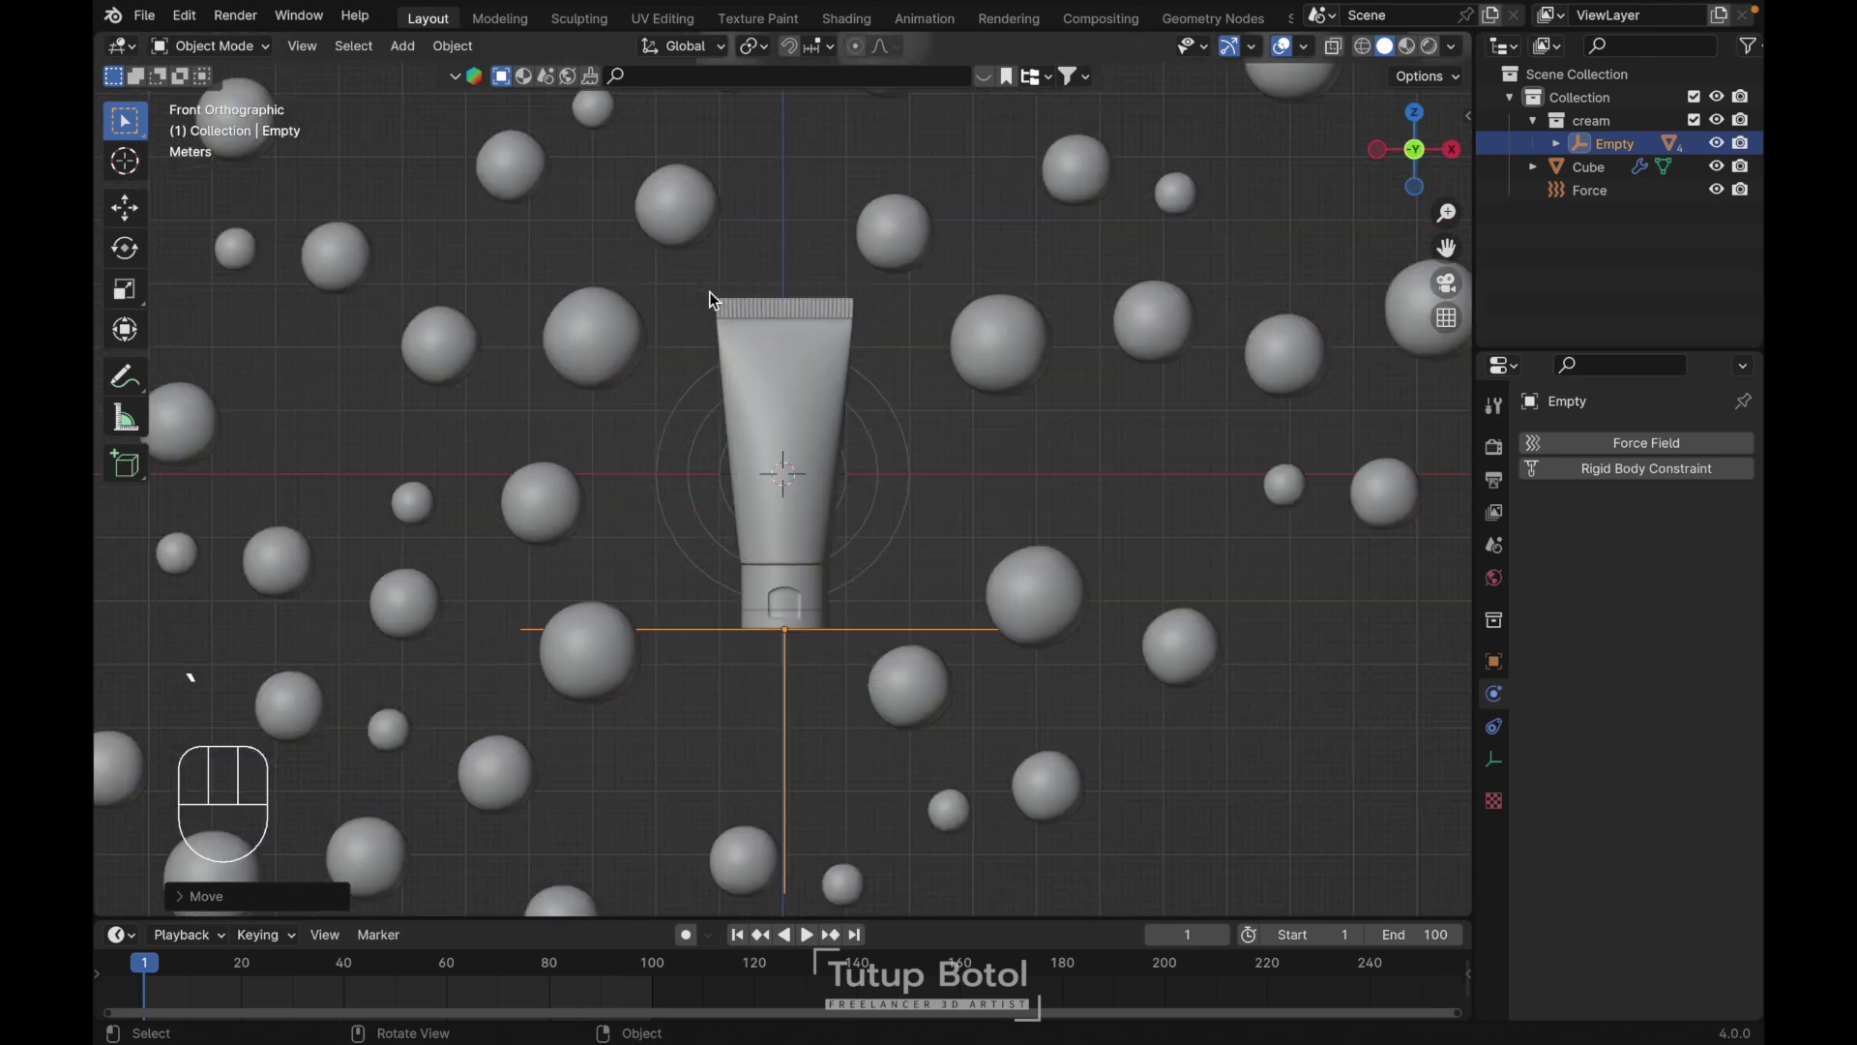
scroll(822, 377, "up", 2)
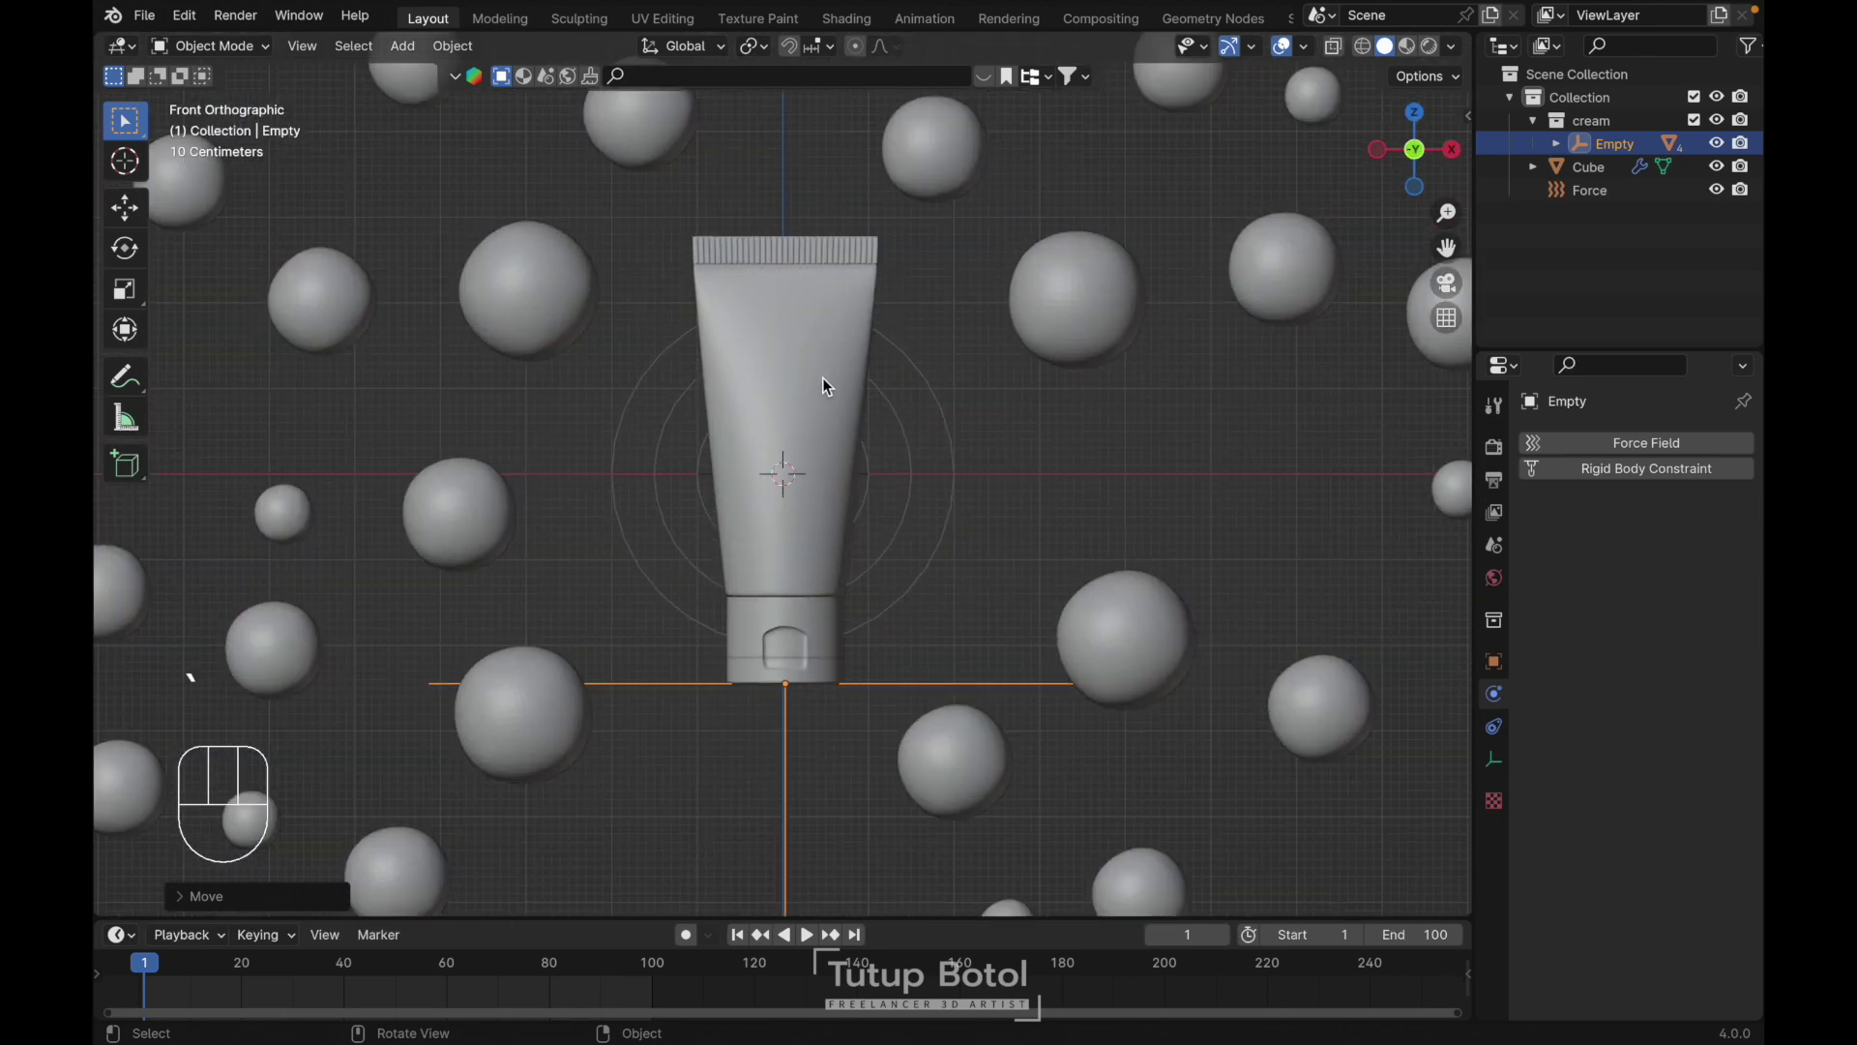
left_click(822, 377)
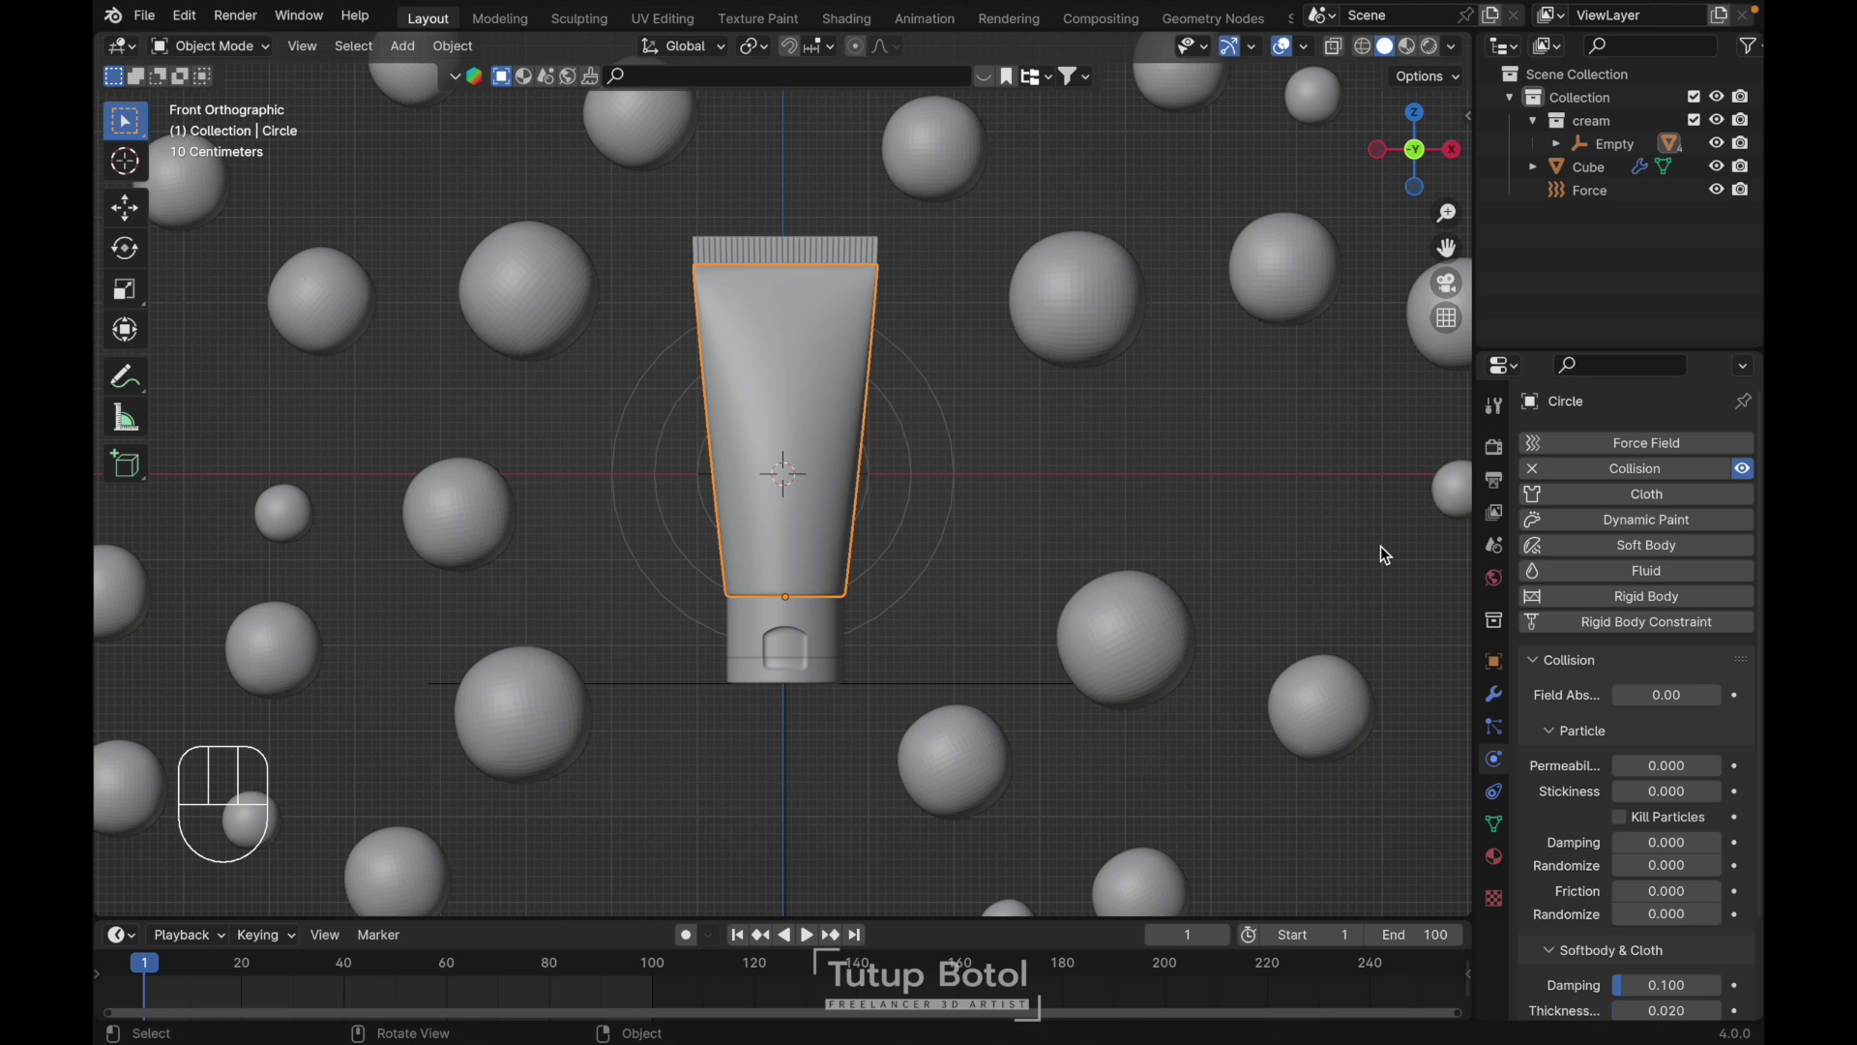
left_click(832, 249)
left_click(1601, 472)
left_click(854, 441)
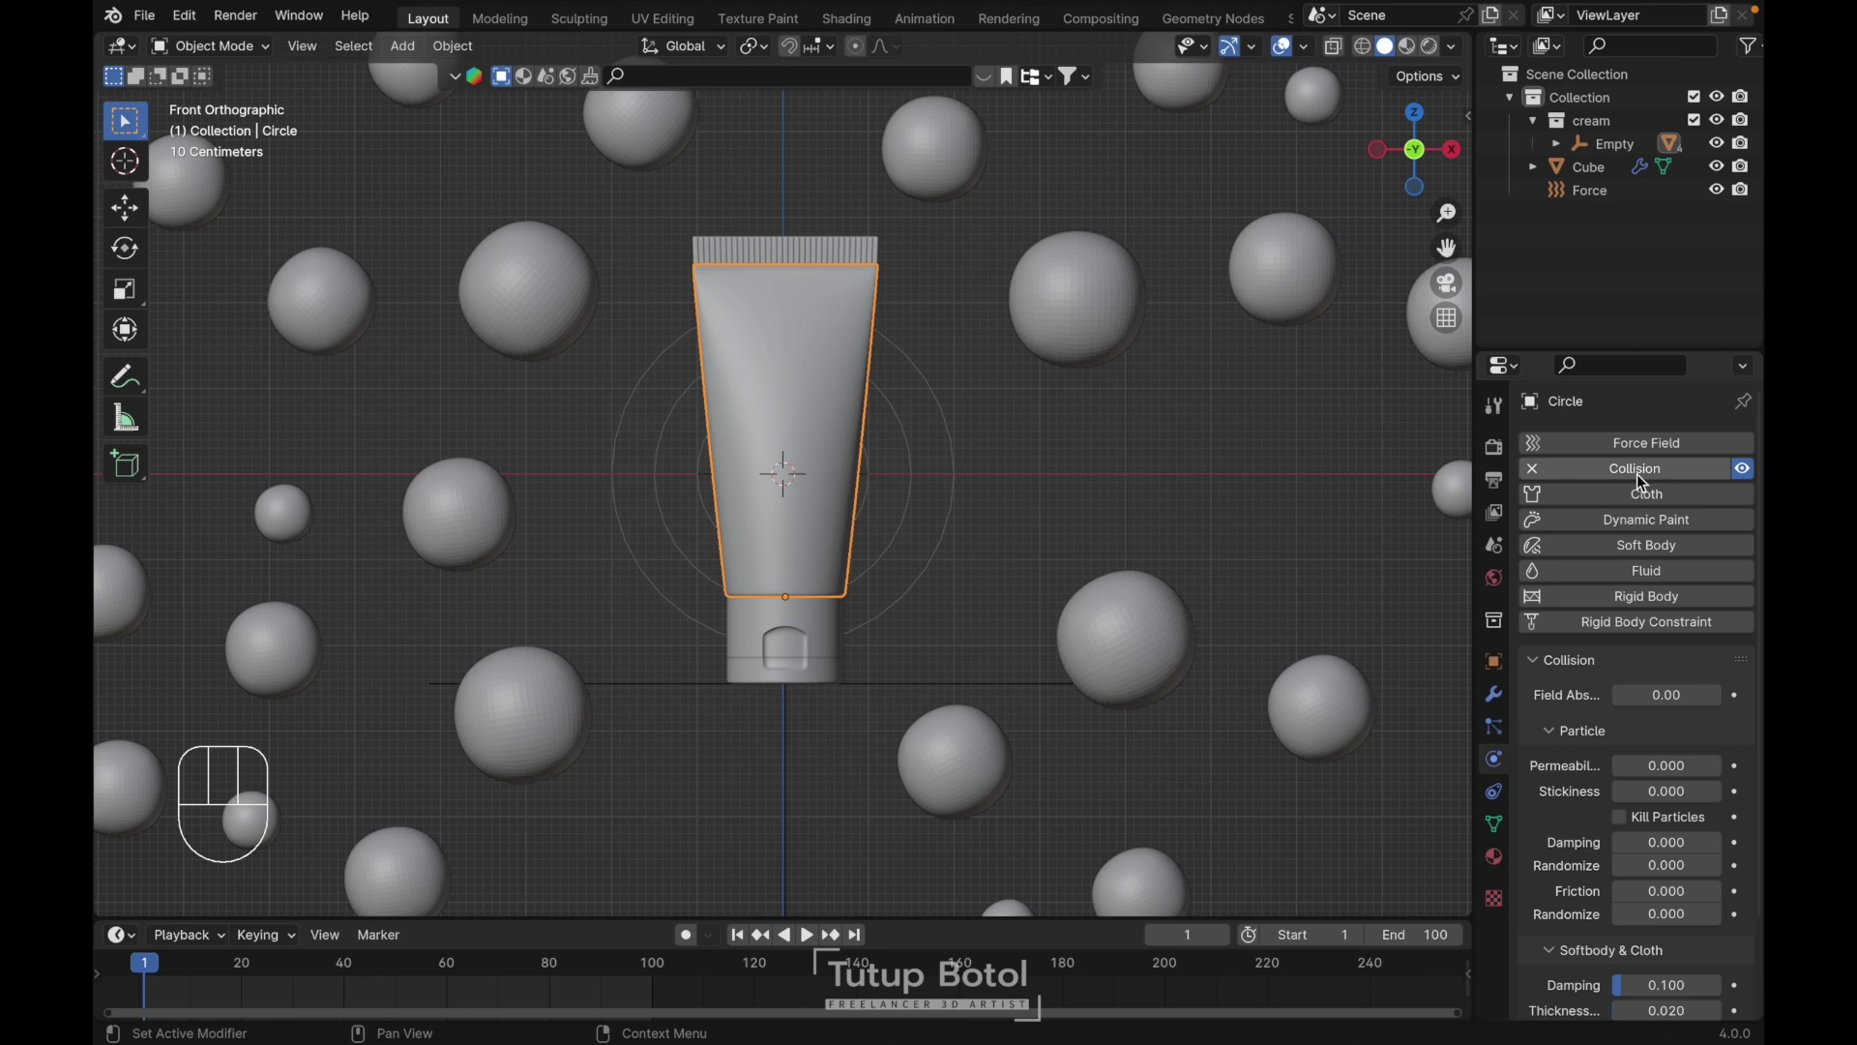
left_click(793, 615)
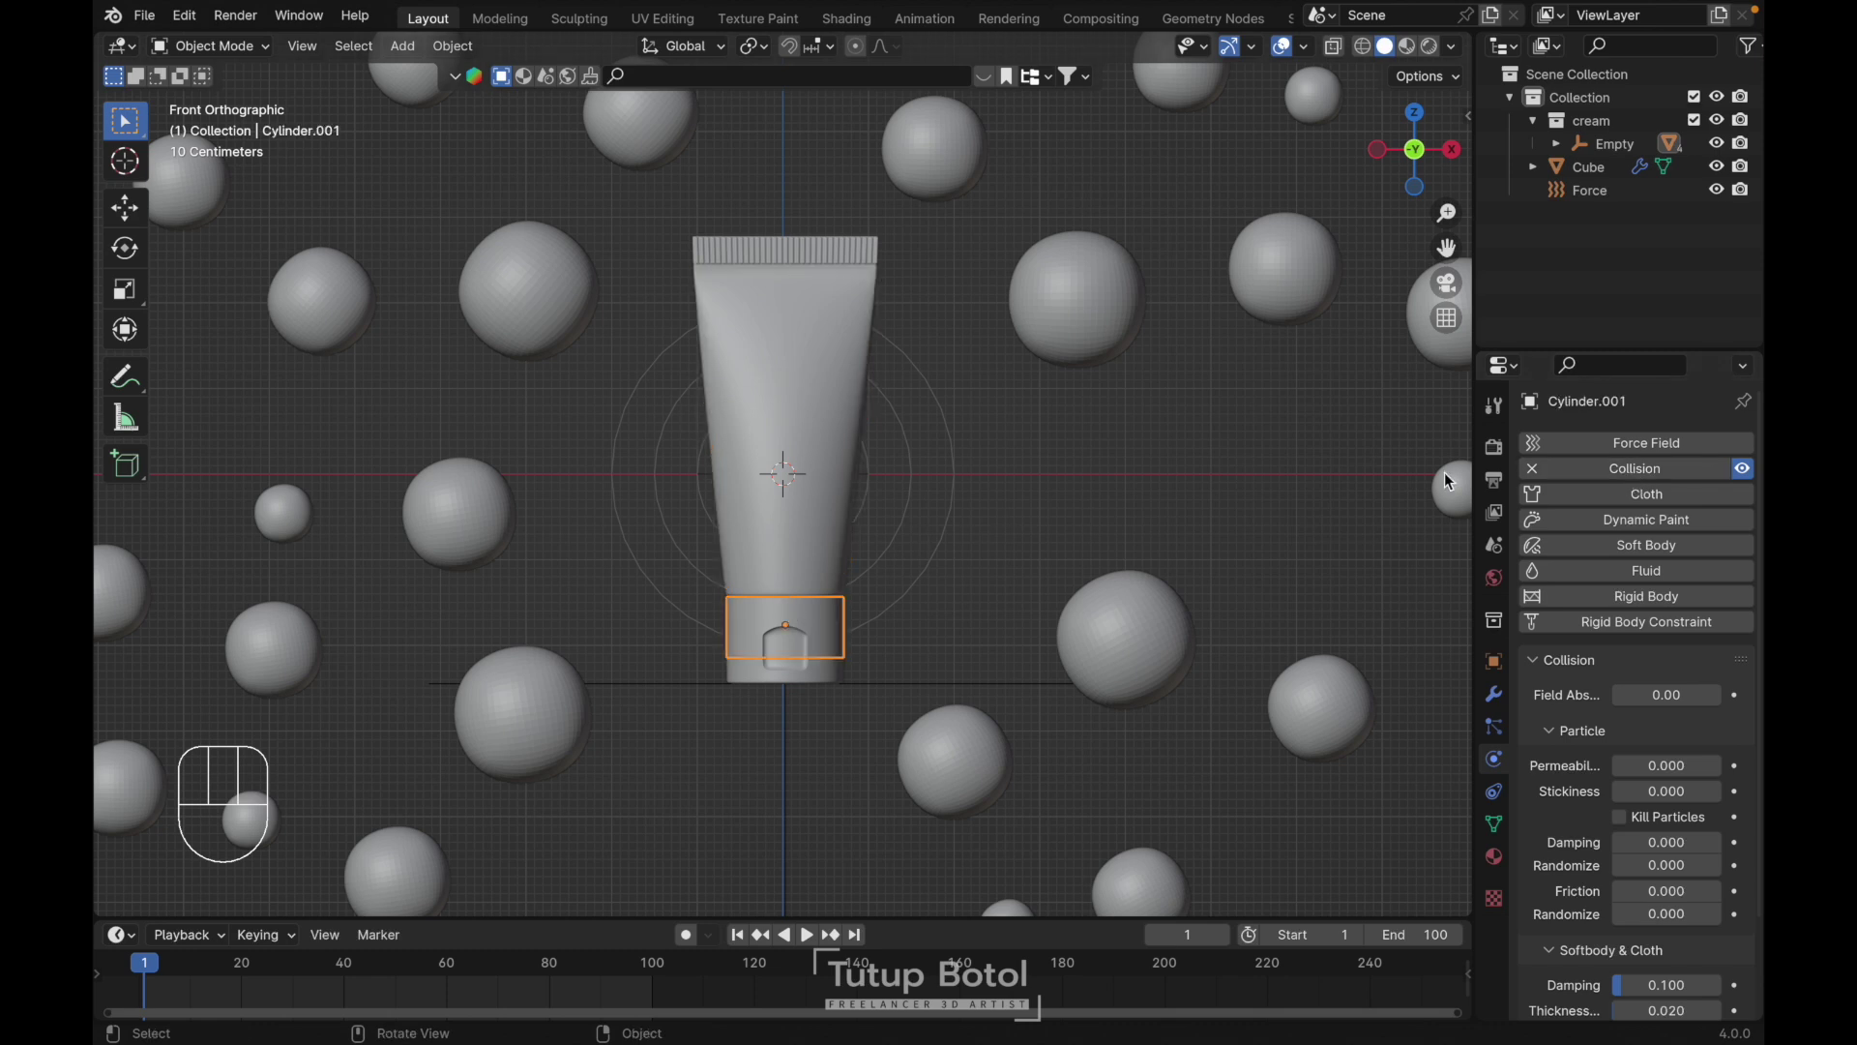
left_click(771, 670)
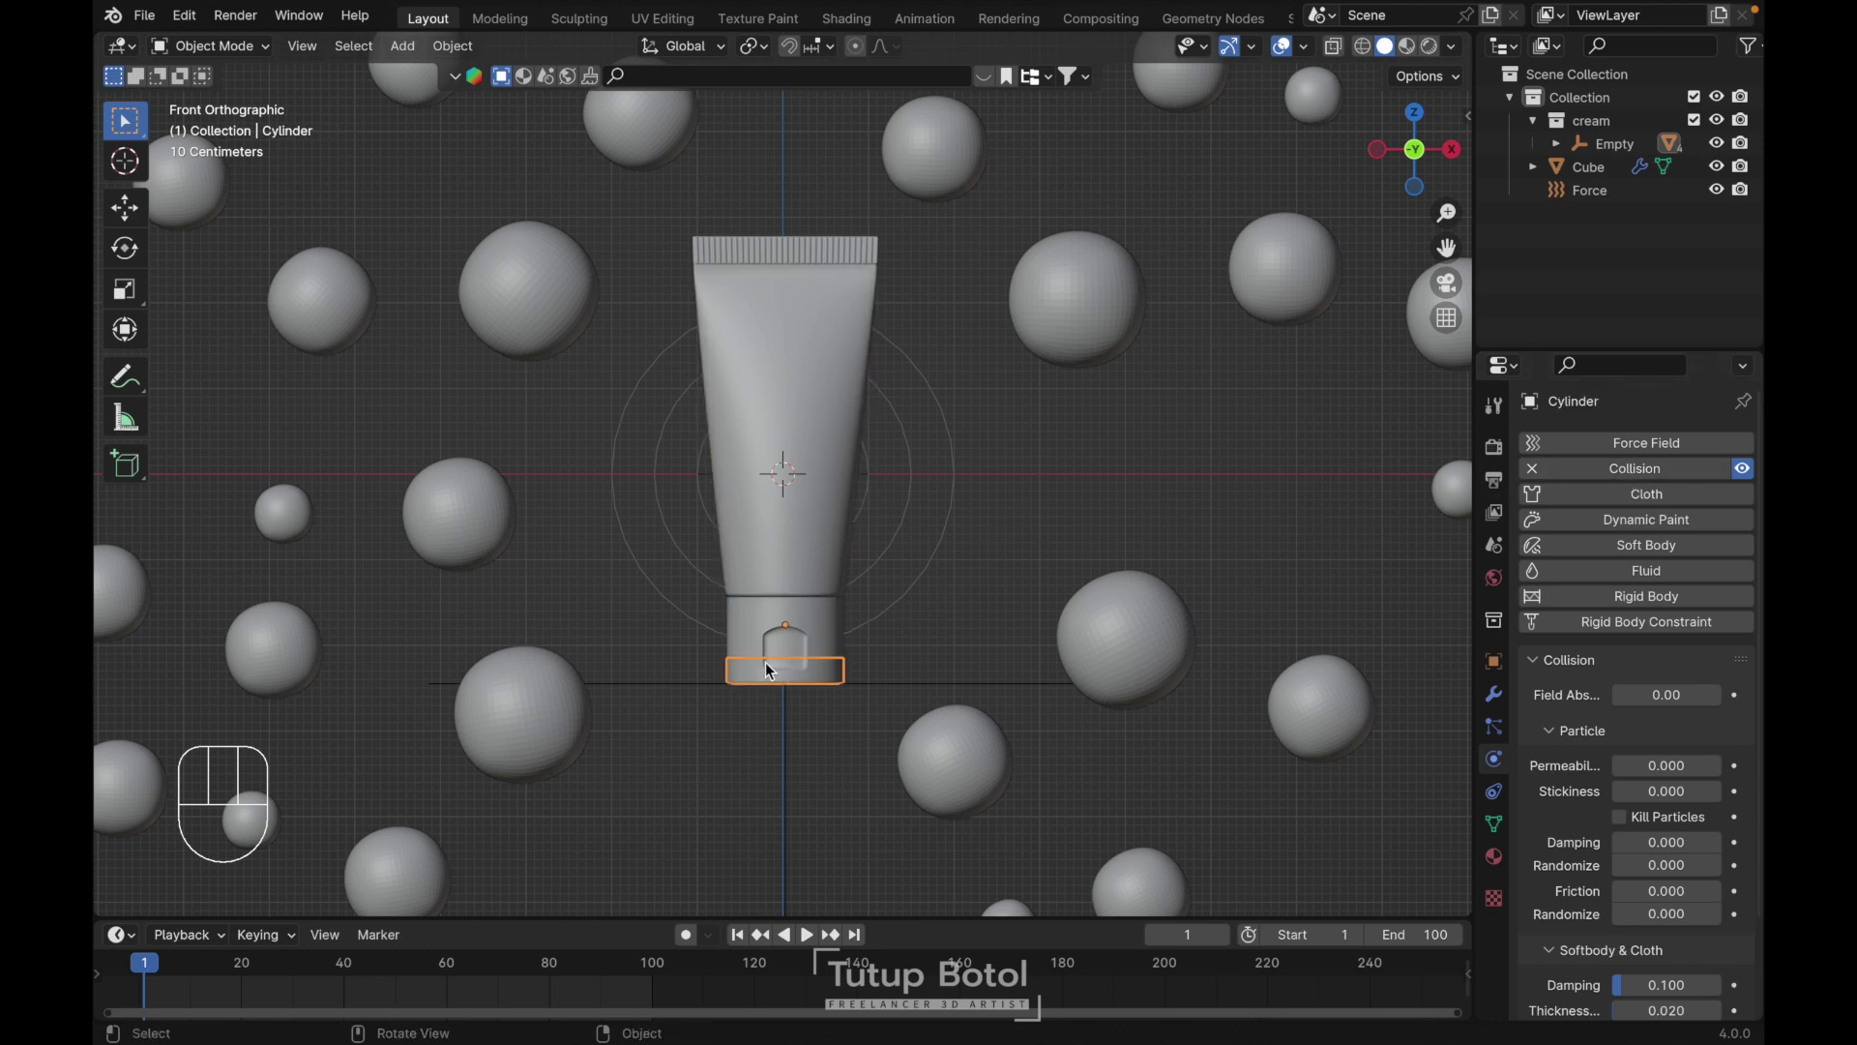
scroll(960, 430, "down", 3)
key("ctrl+z")
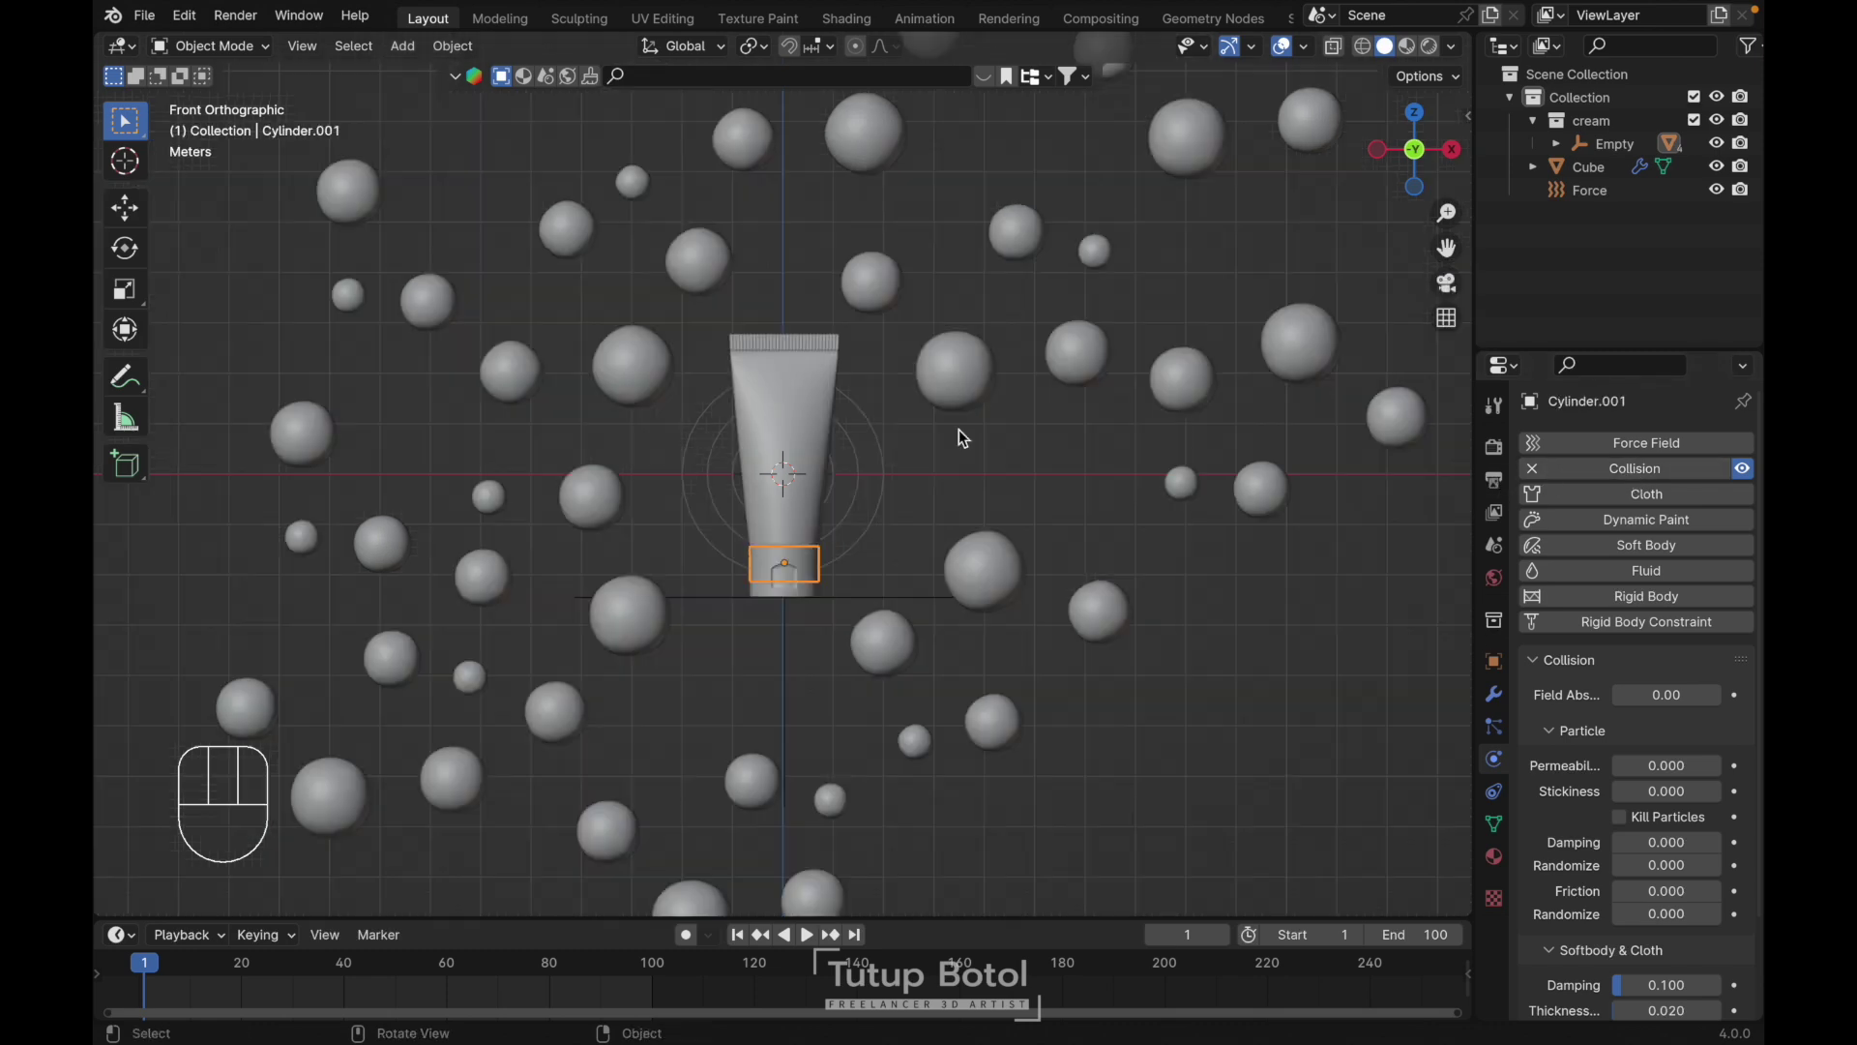
Test-bake the spheres' cloth simulation with the tube in place, play it back, and delete the bake
left_click(1078, 368)
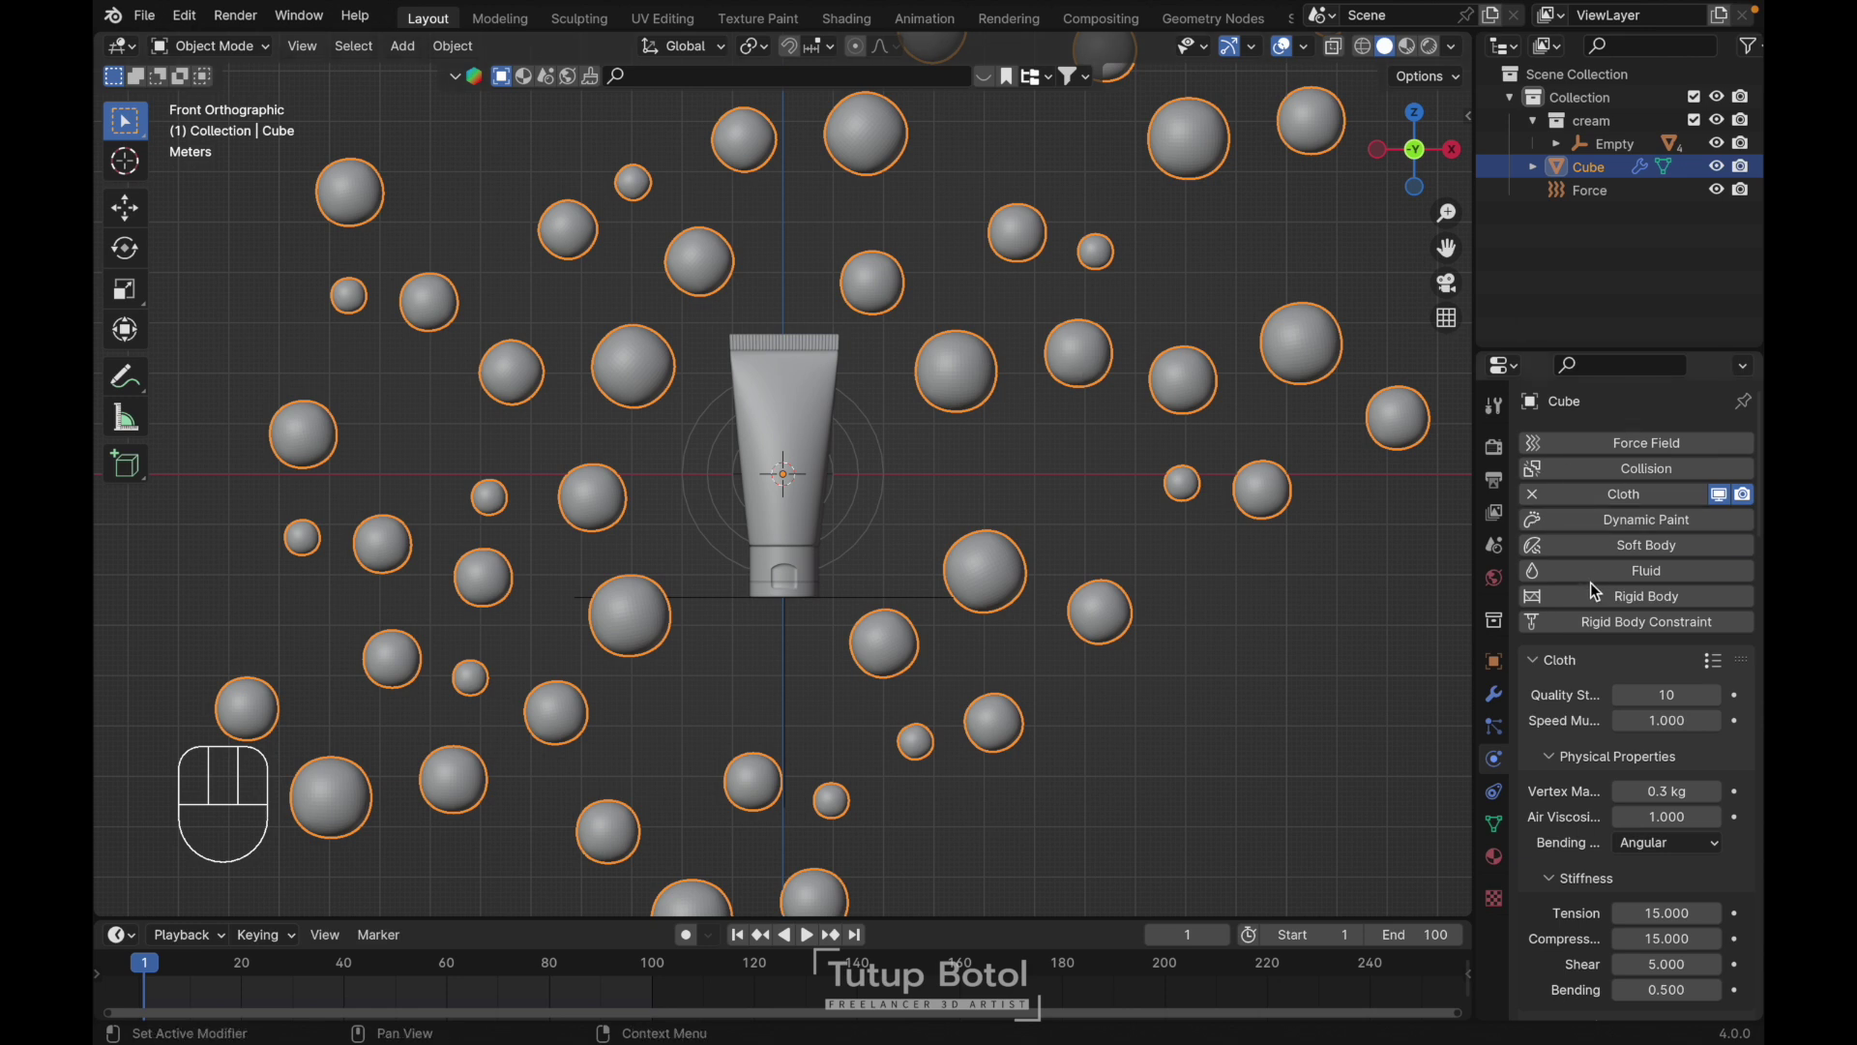
scroll(1594, 590, "down", 15)
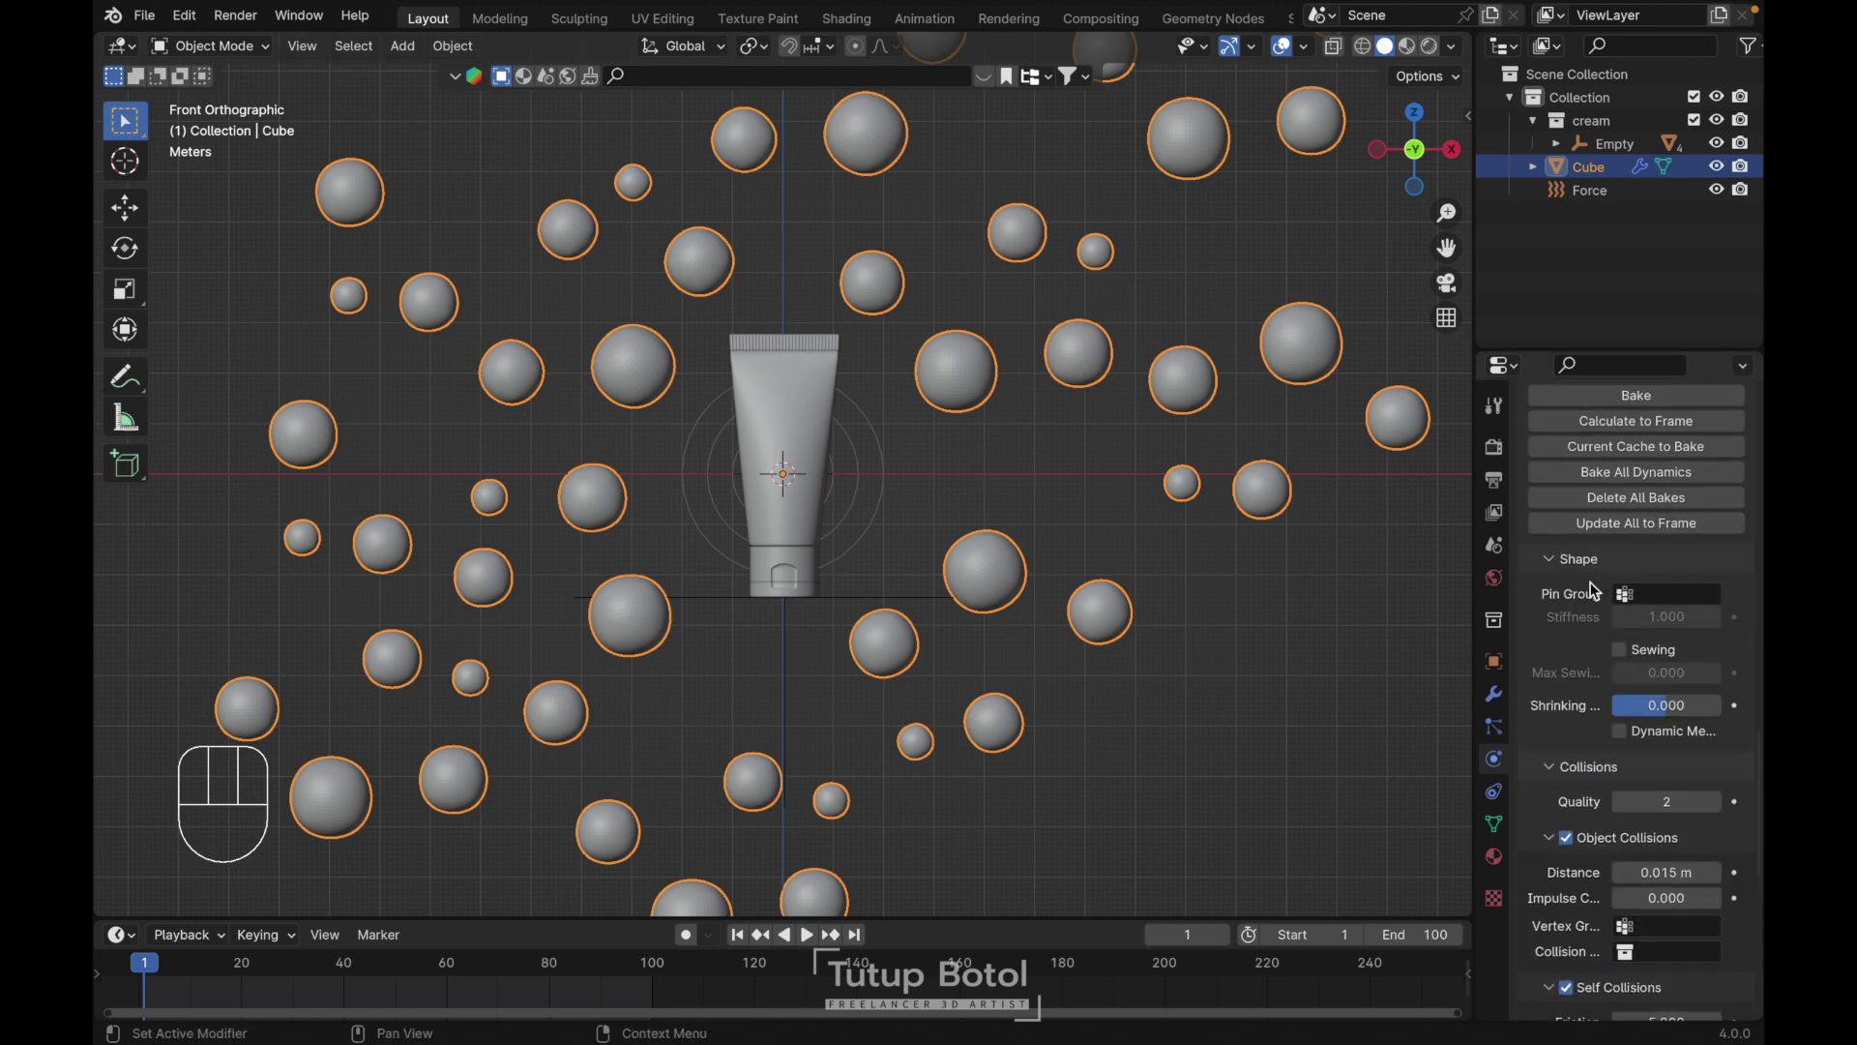
scroll(1592, 587, "up", 4)
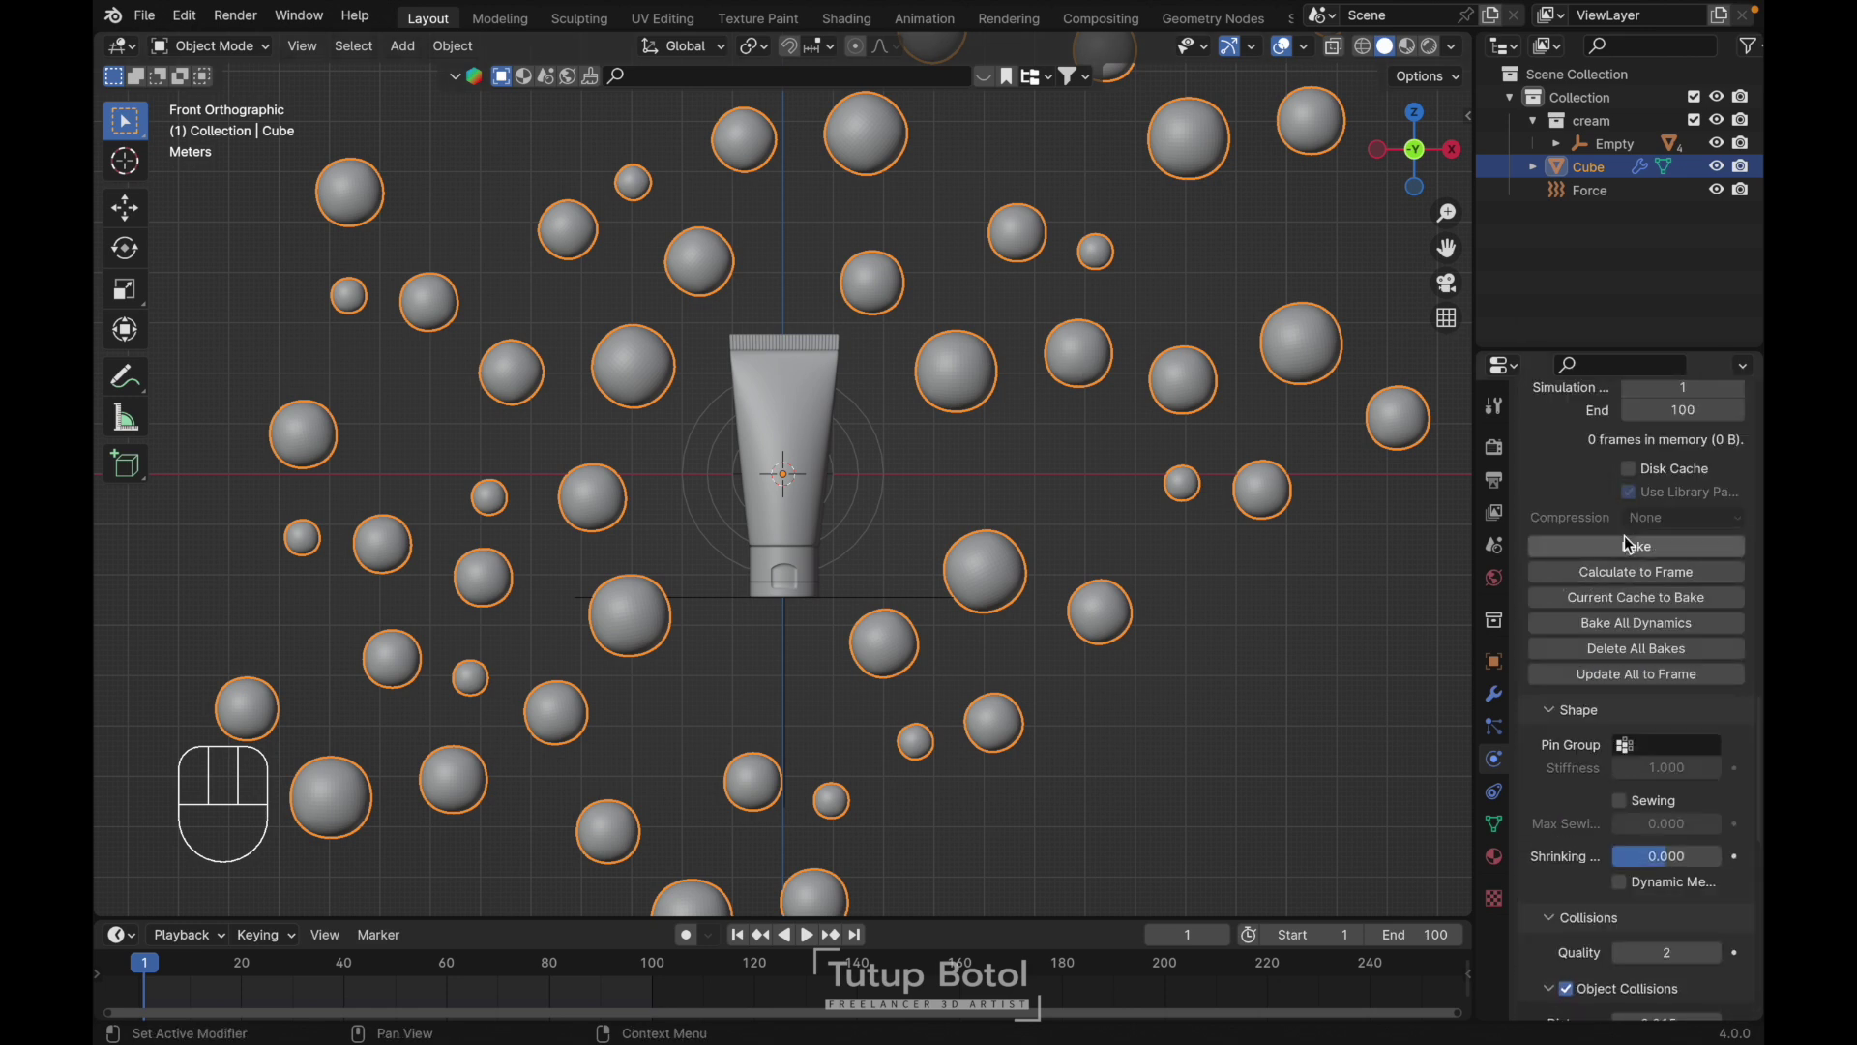
left_click(1625, 540)
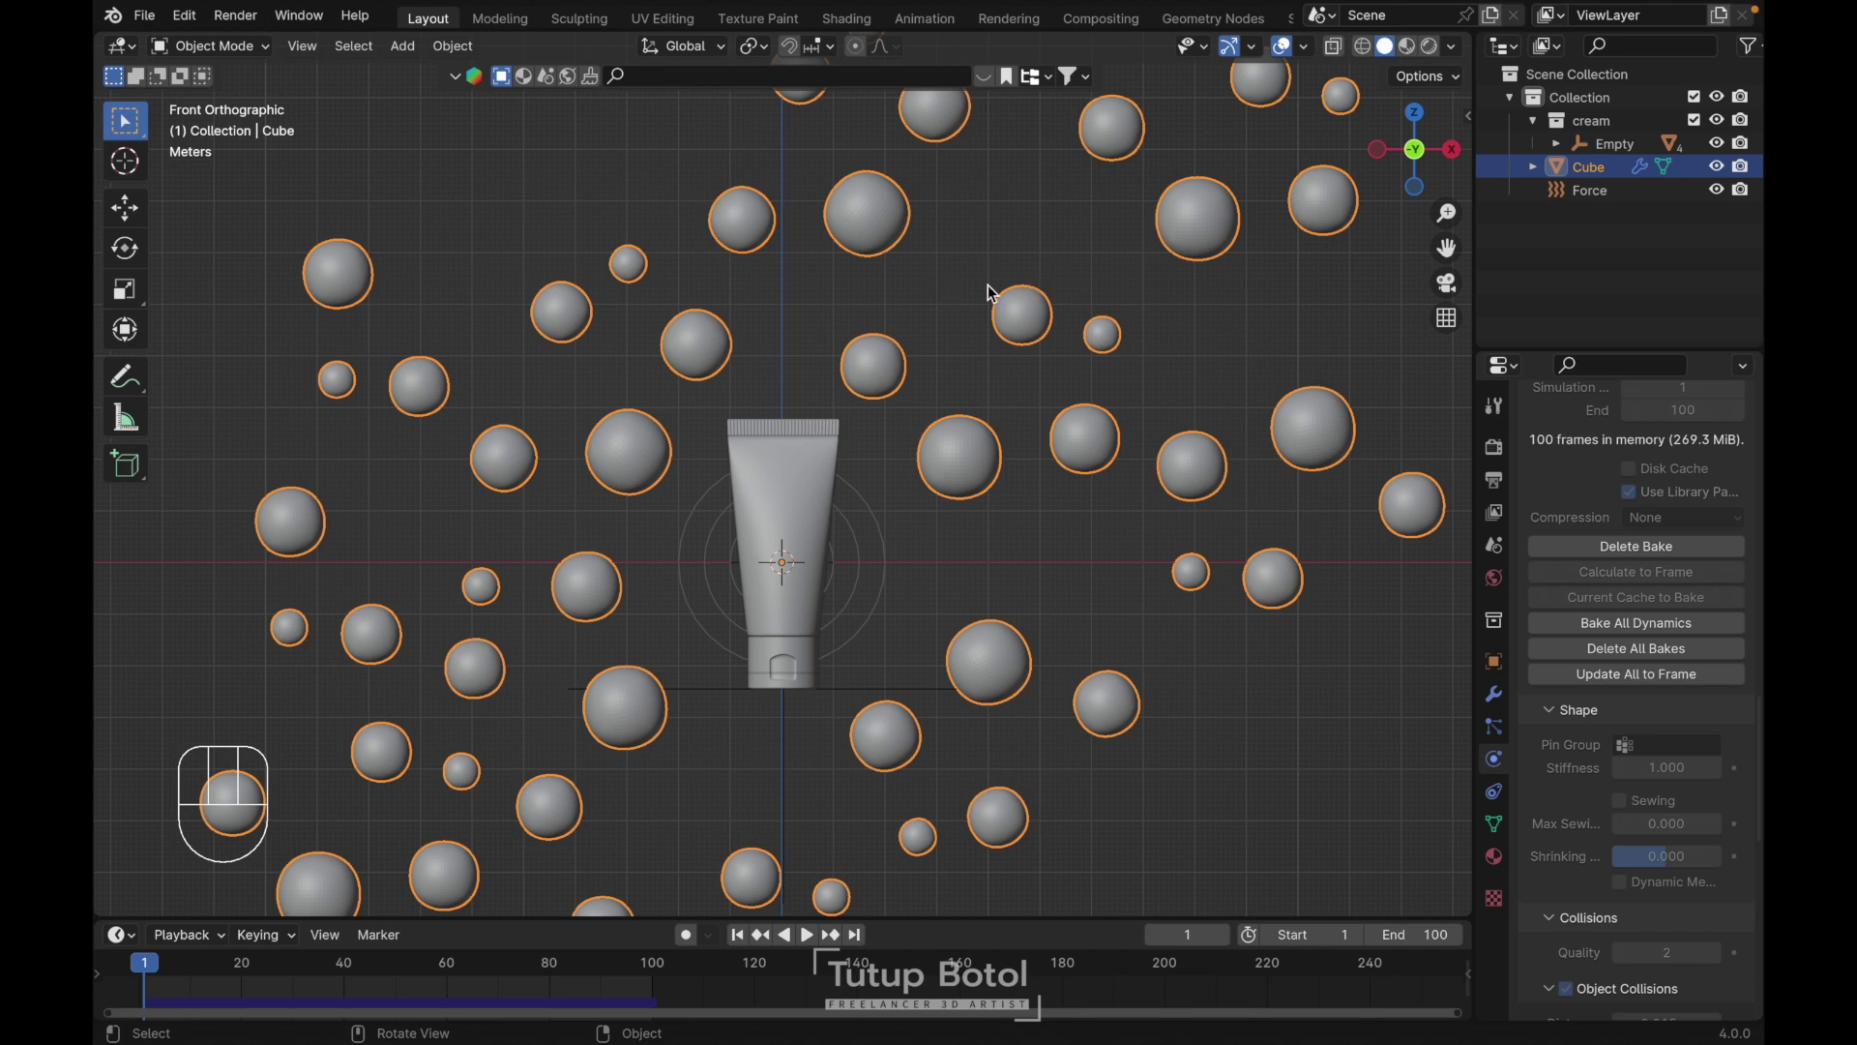
key("space")
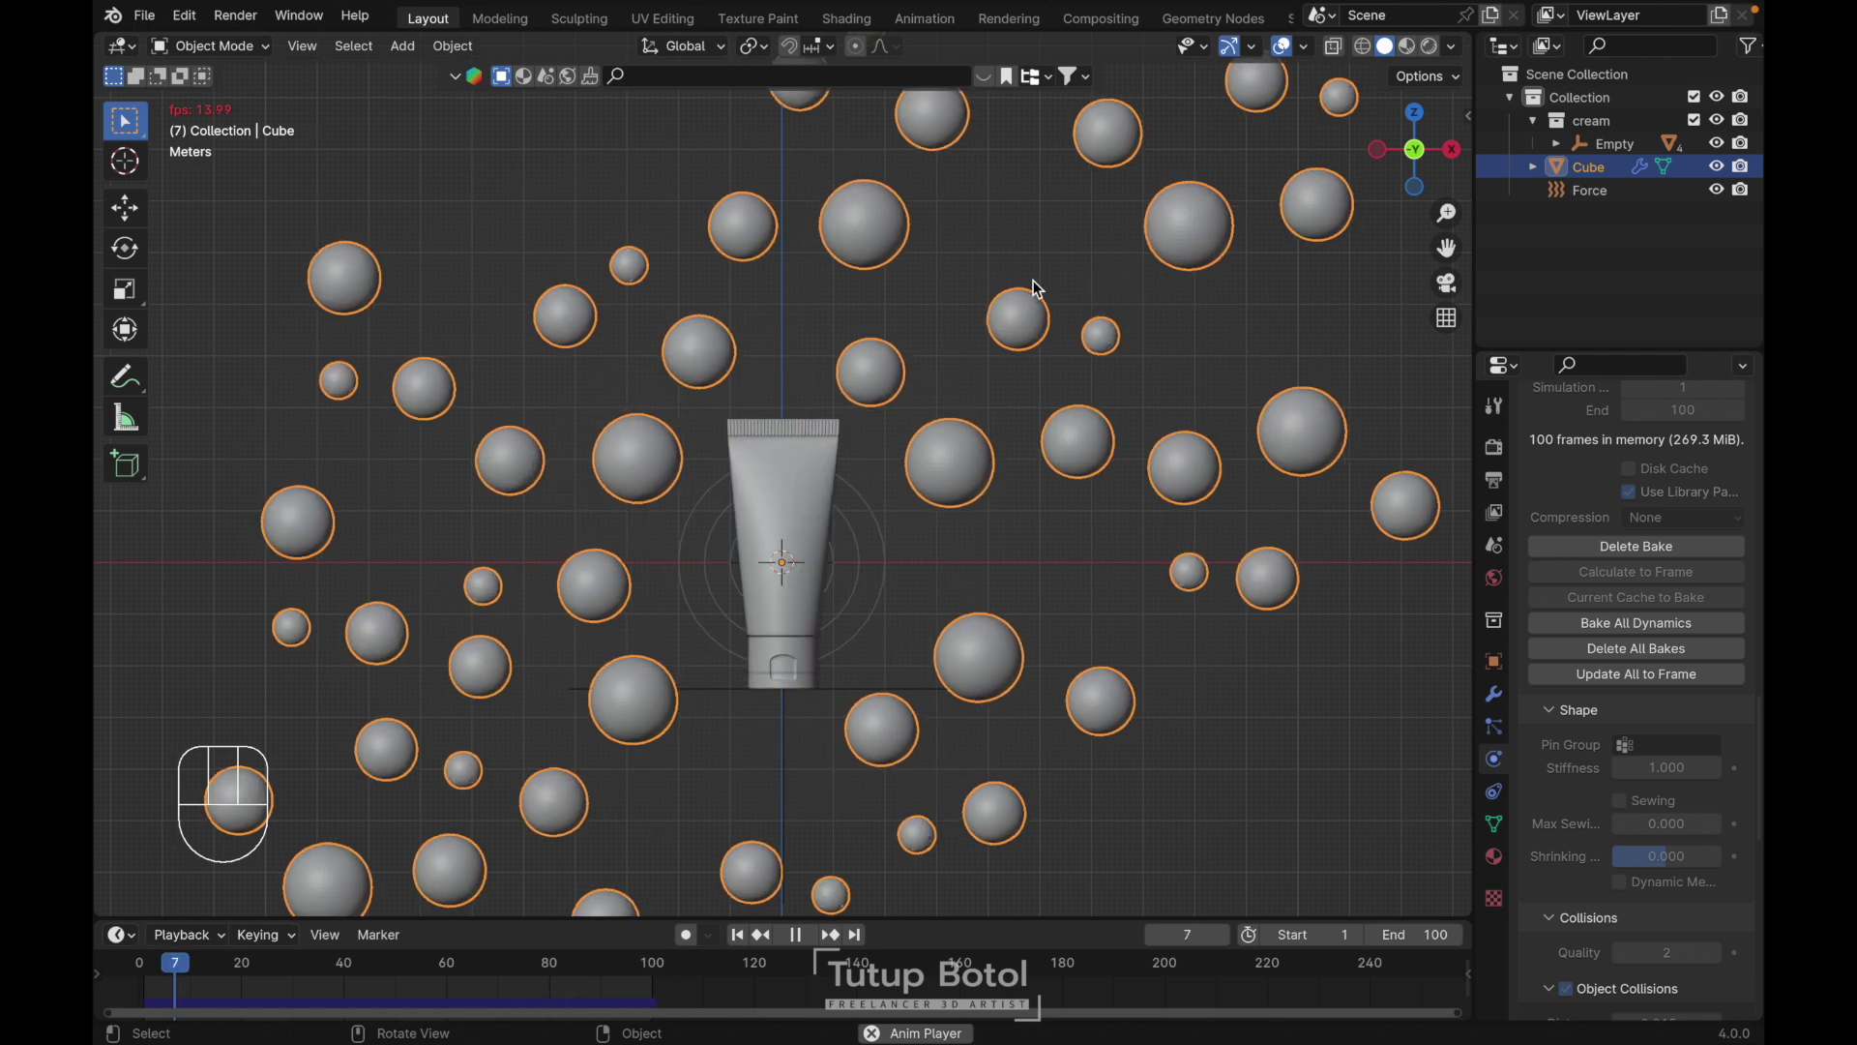
key("space")
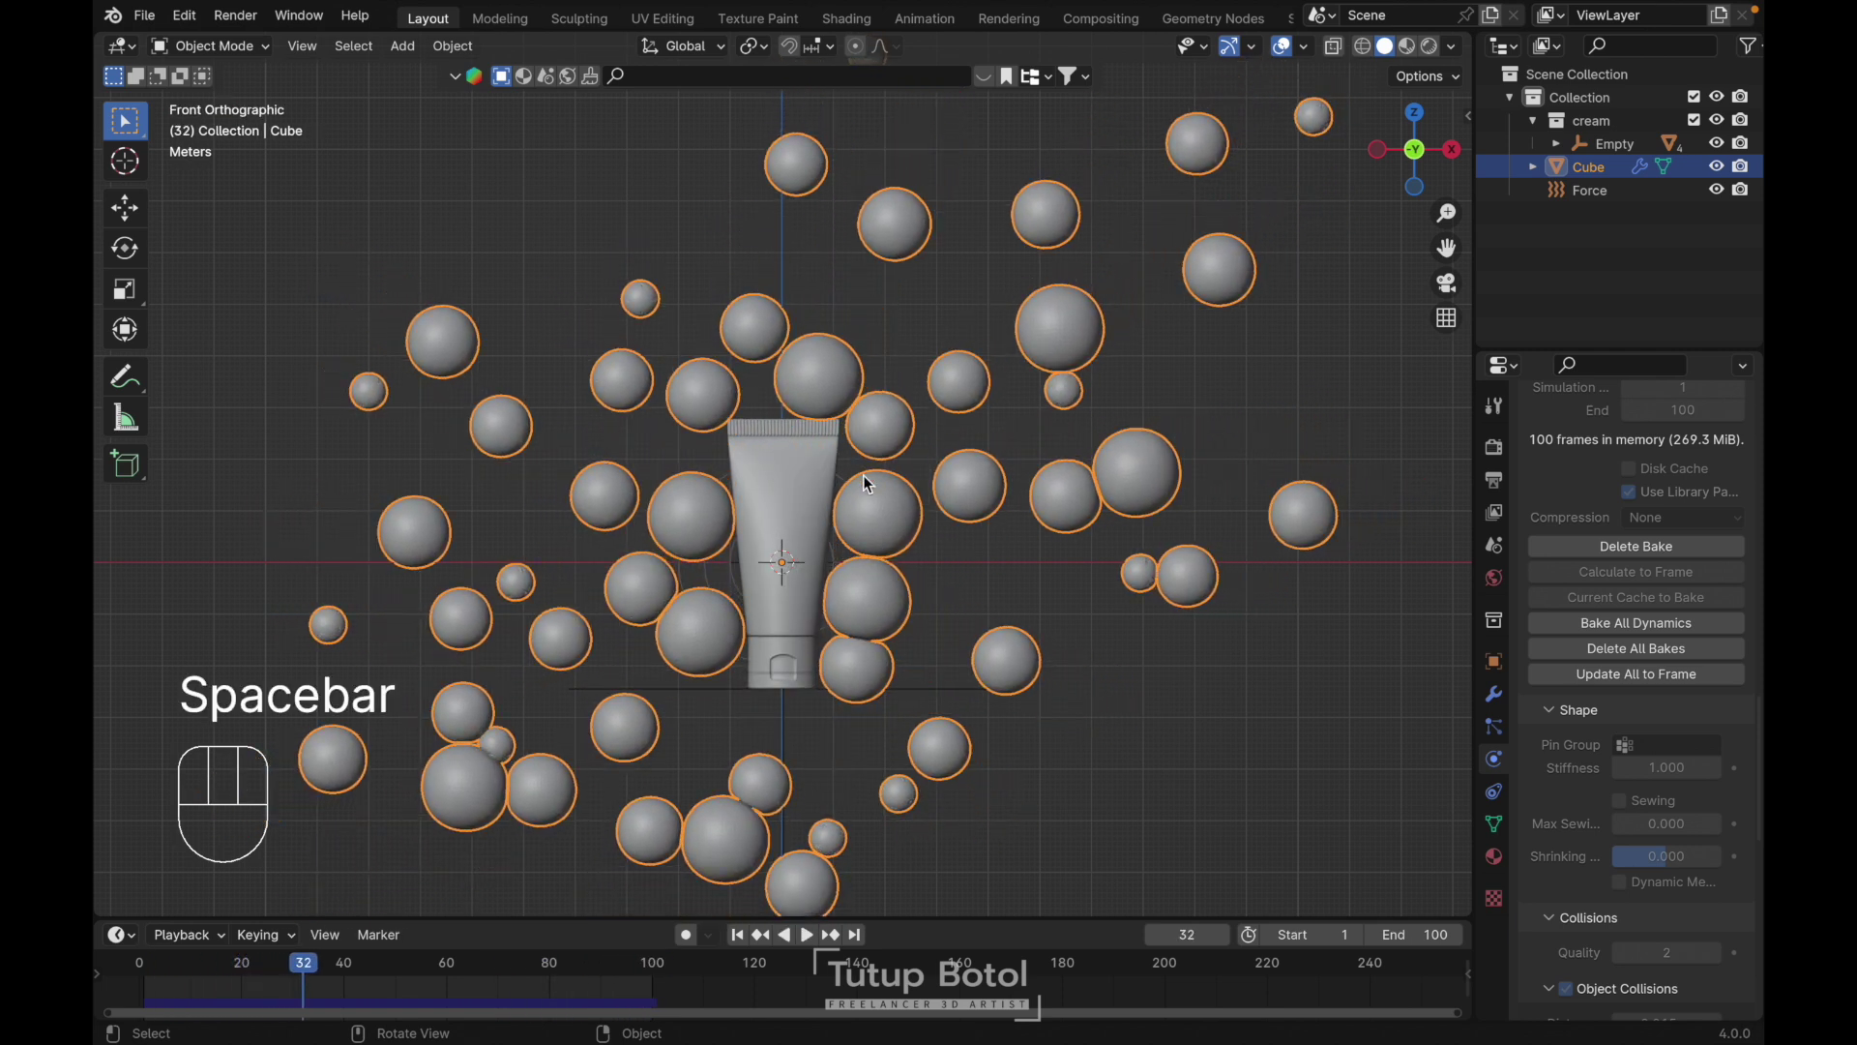
scroll(1174, 551, "down", 5)
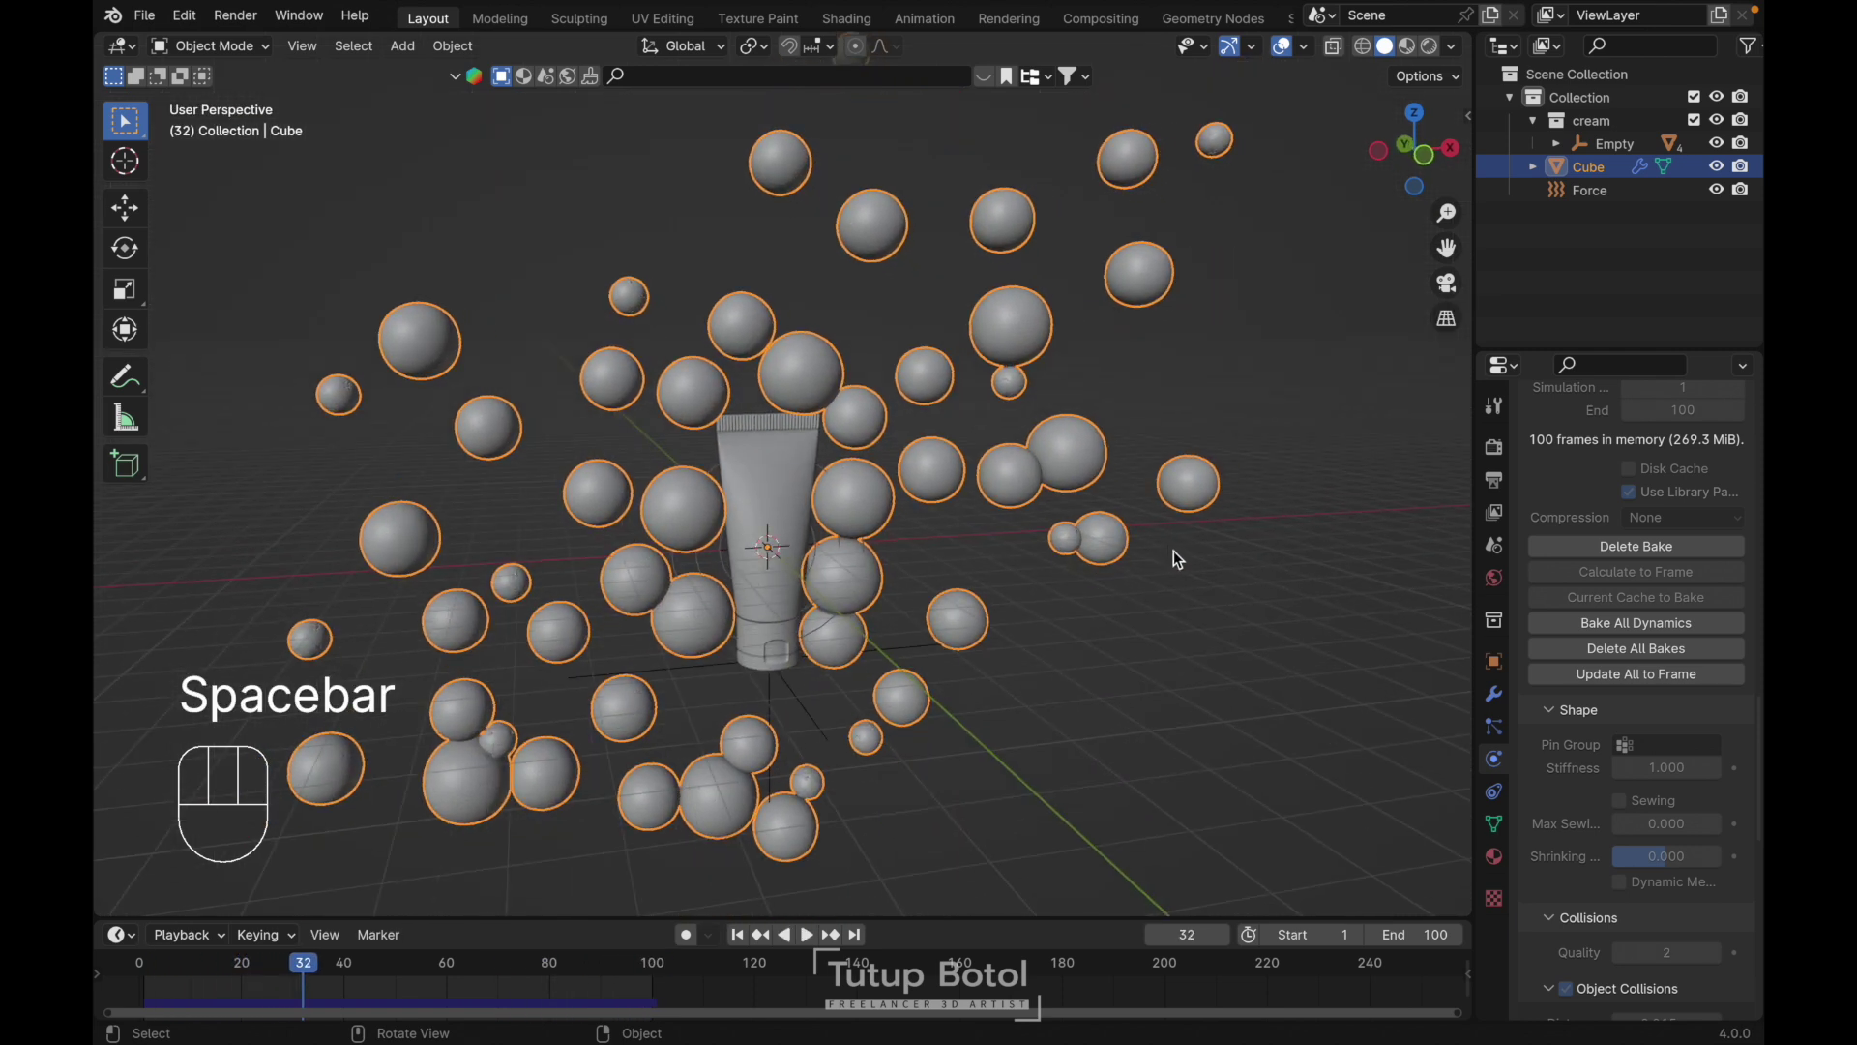
left_click(1644, 546)
Add a plane mesh rotated 90 degrees about the X axis and scaled up about 13 times
key("KP_1")
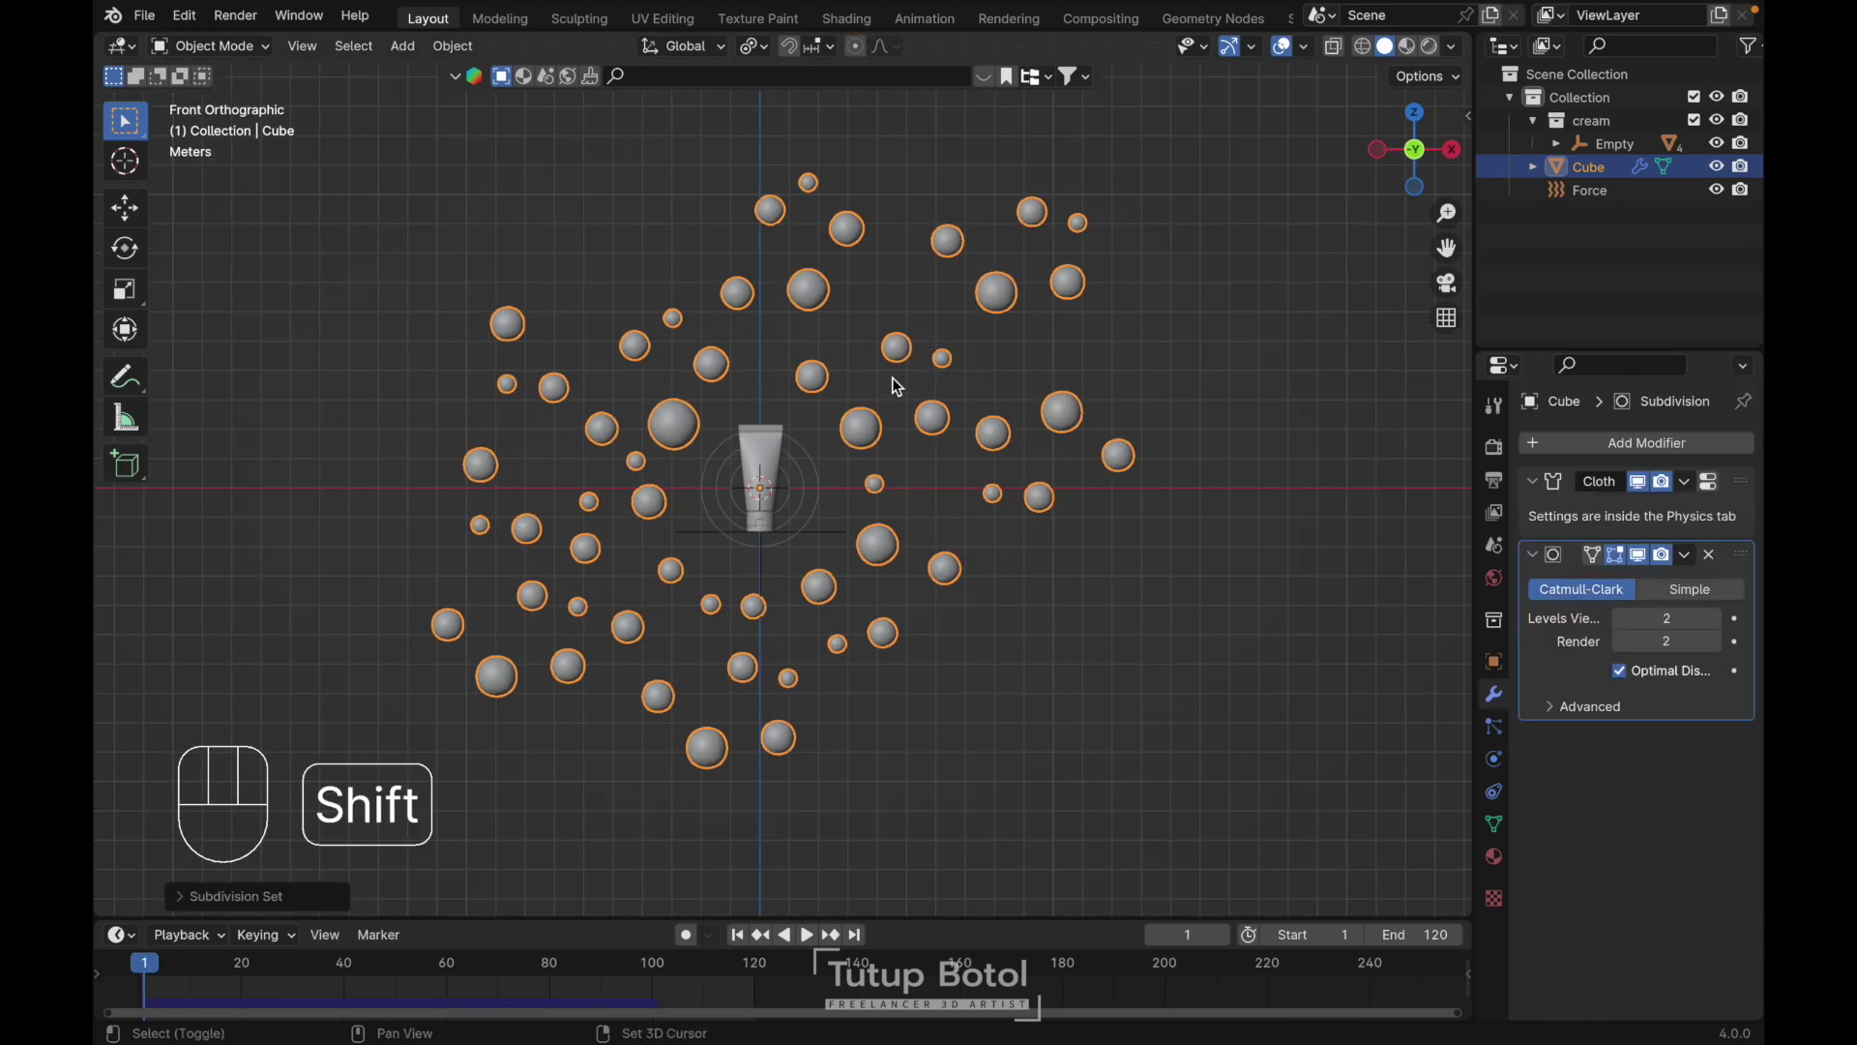
key("shift+a")
mouse_move(891, 379)
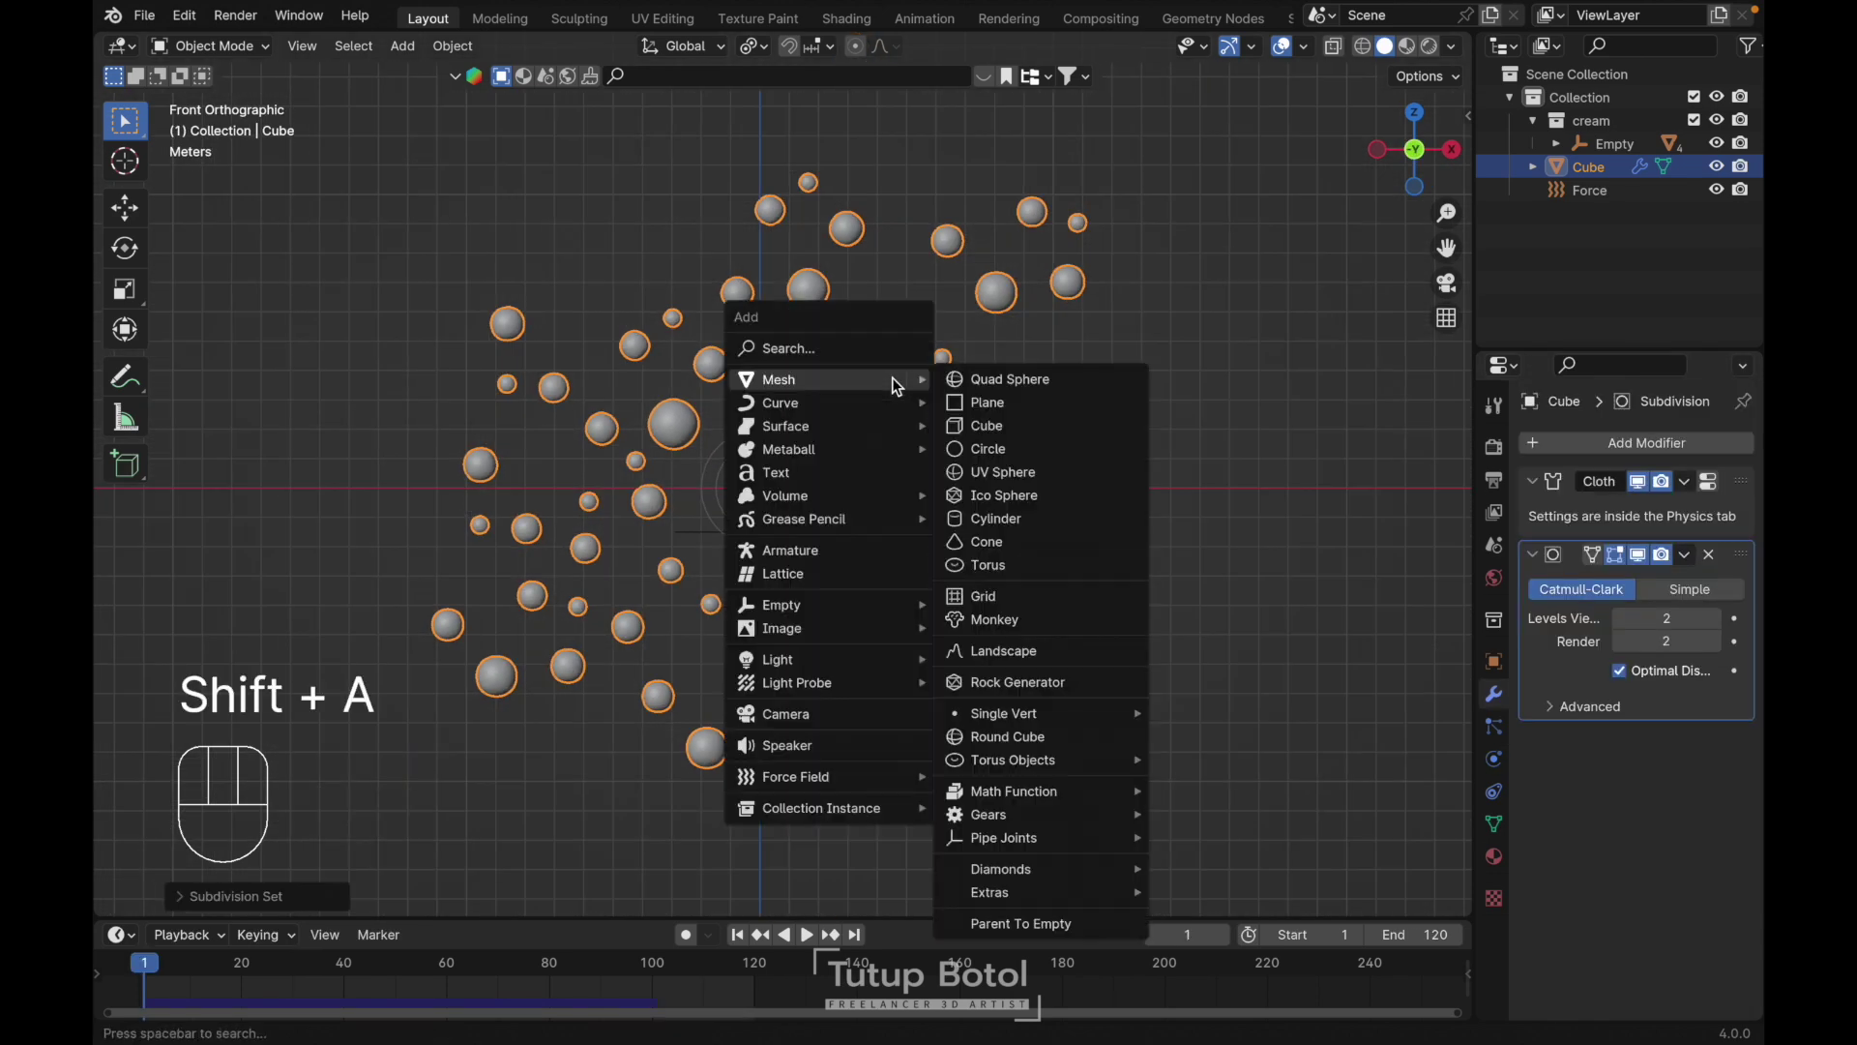
left_click(962, 402)
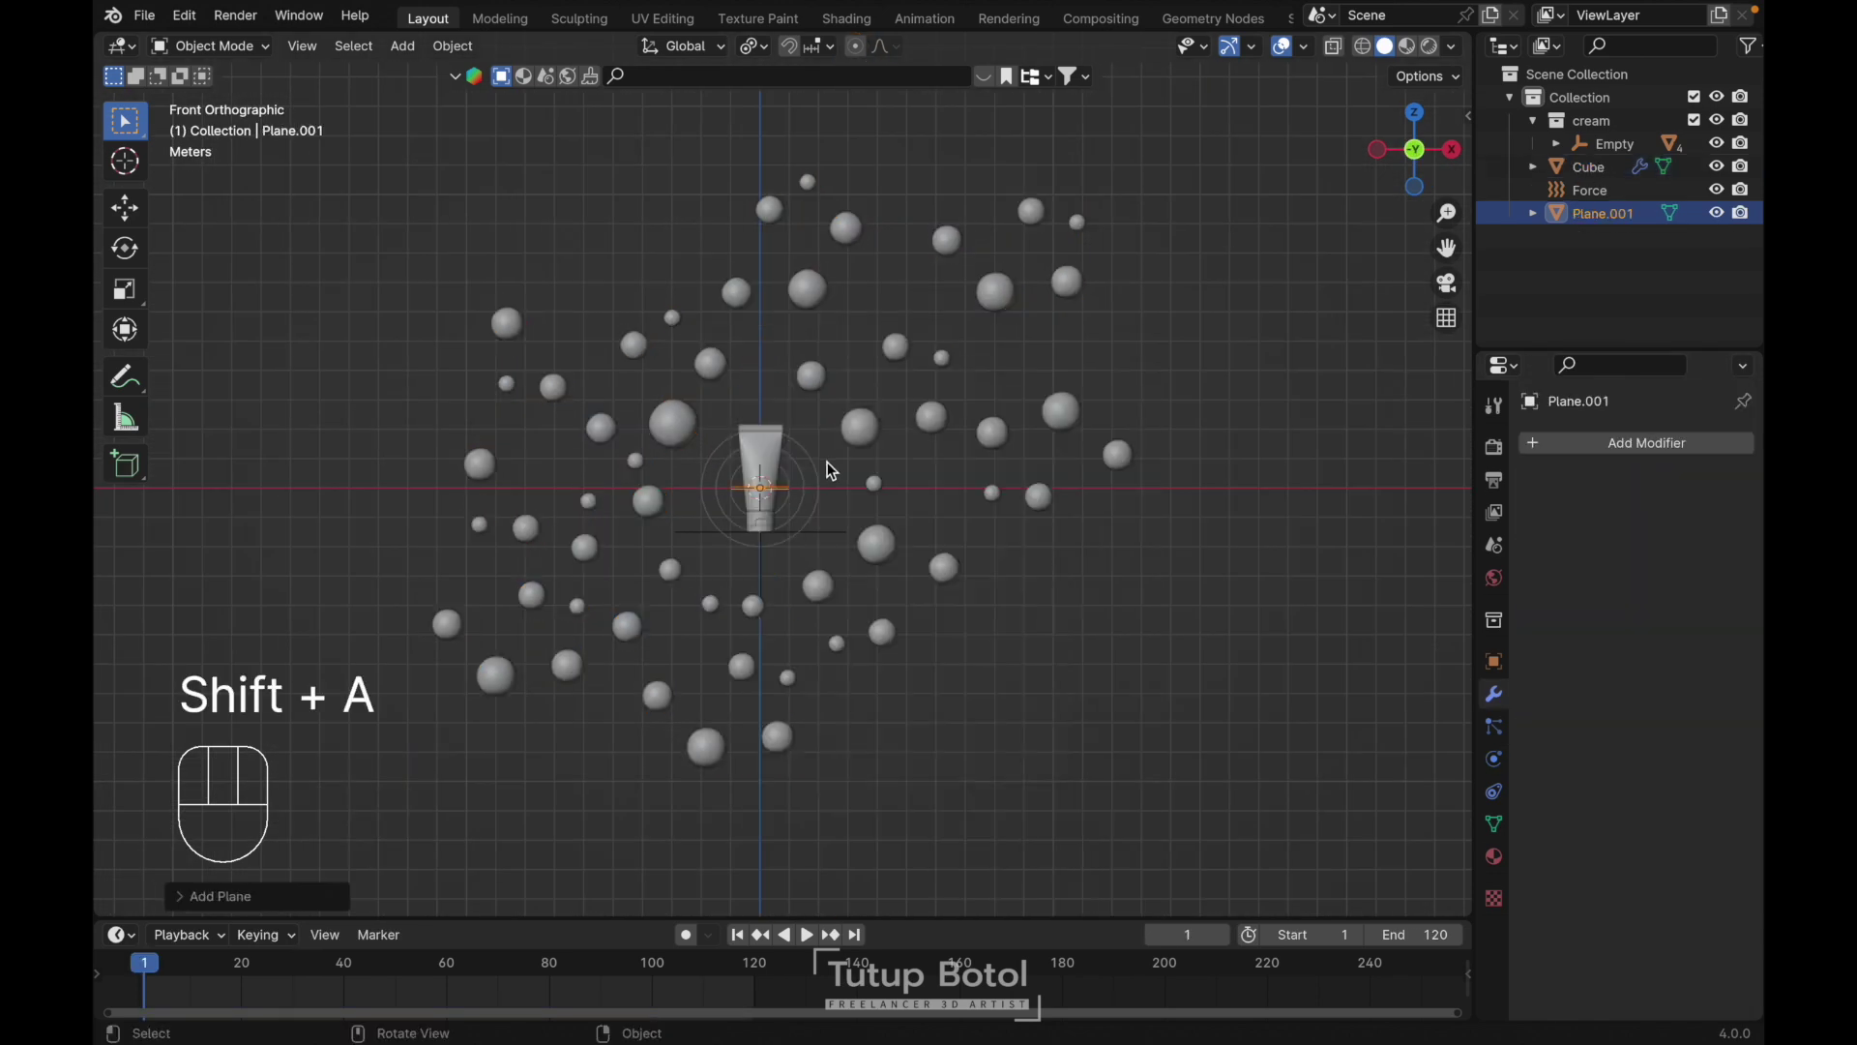
key("r")
key("x")
key("9")
key("0")
key("Return")
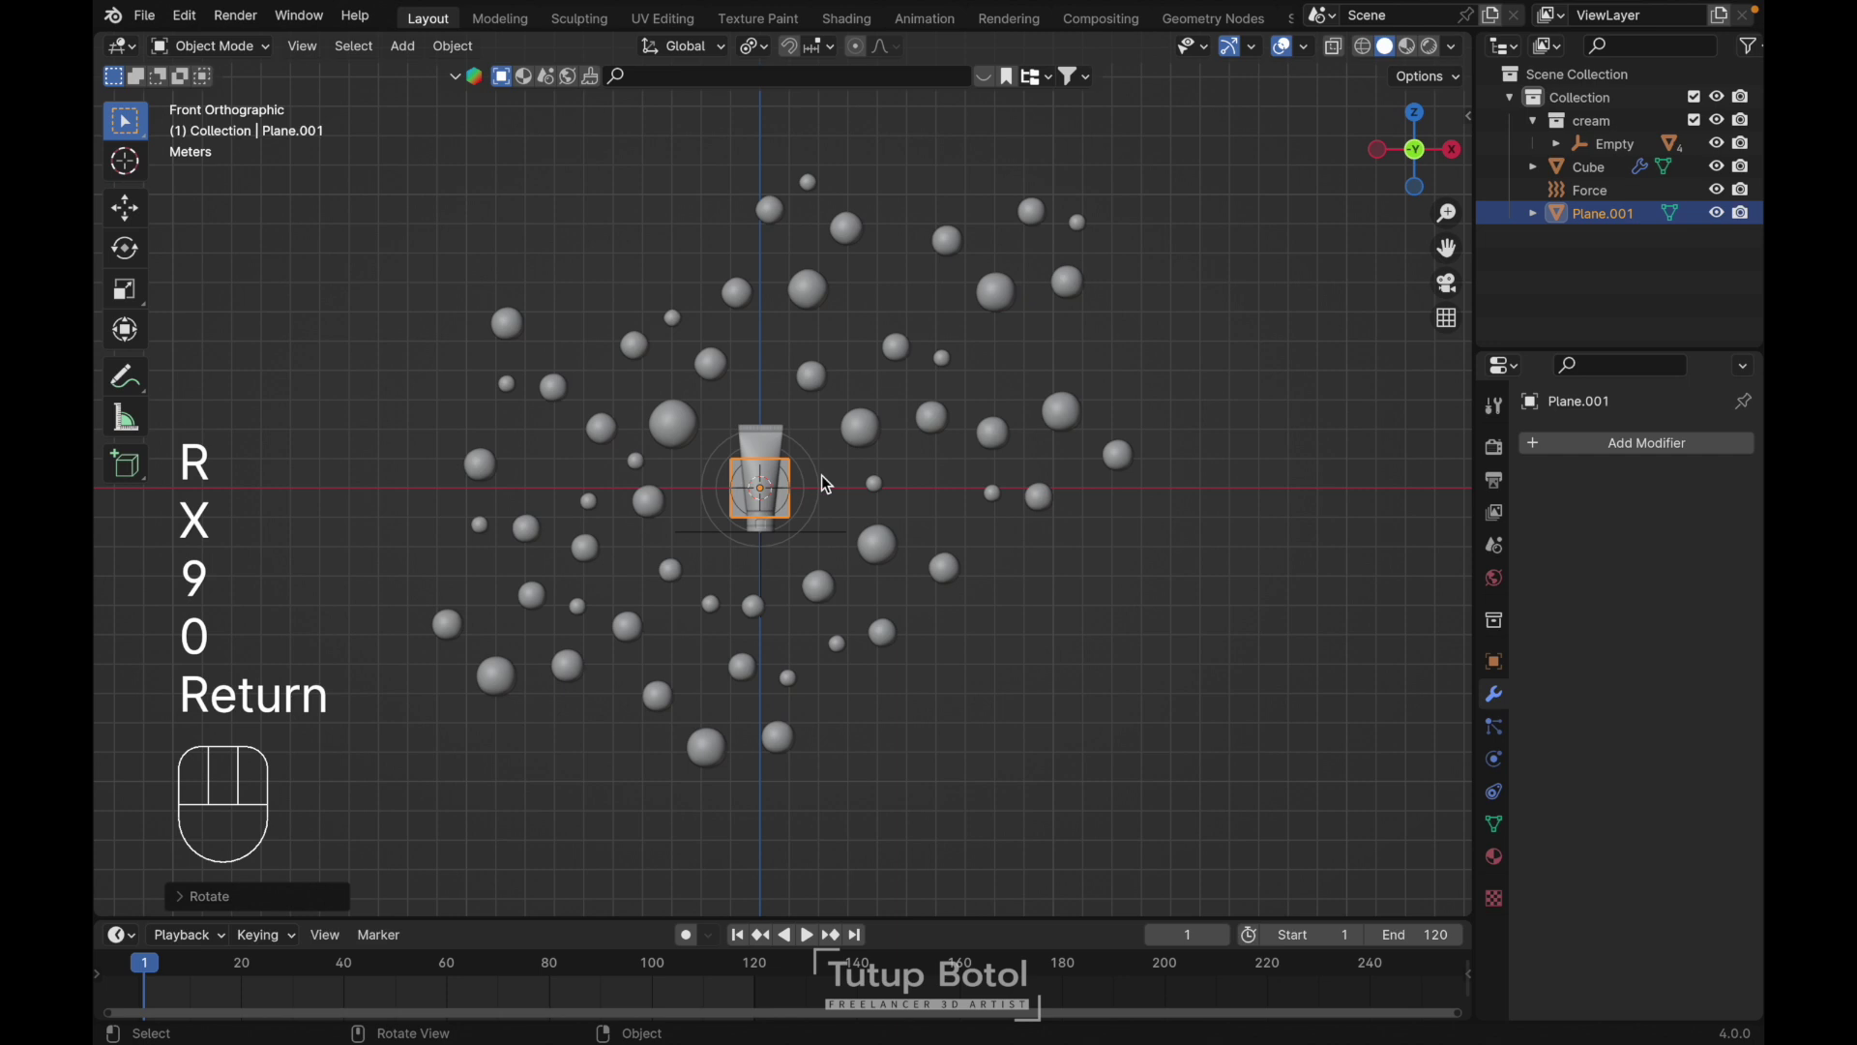
key("s")
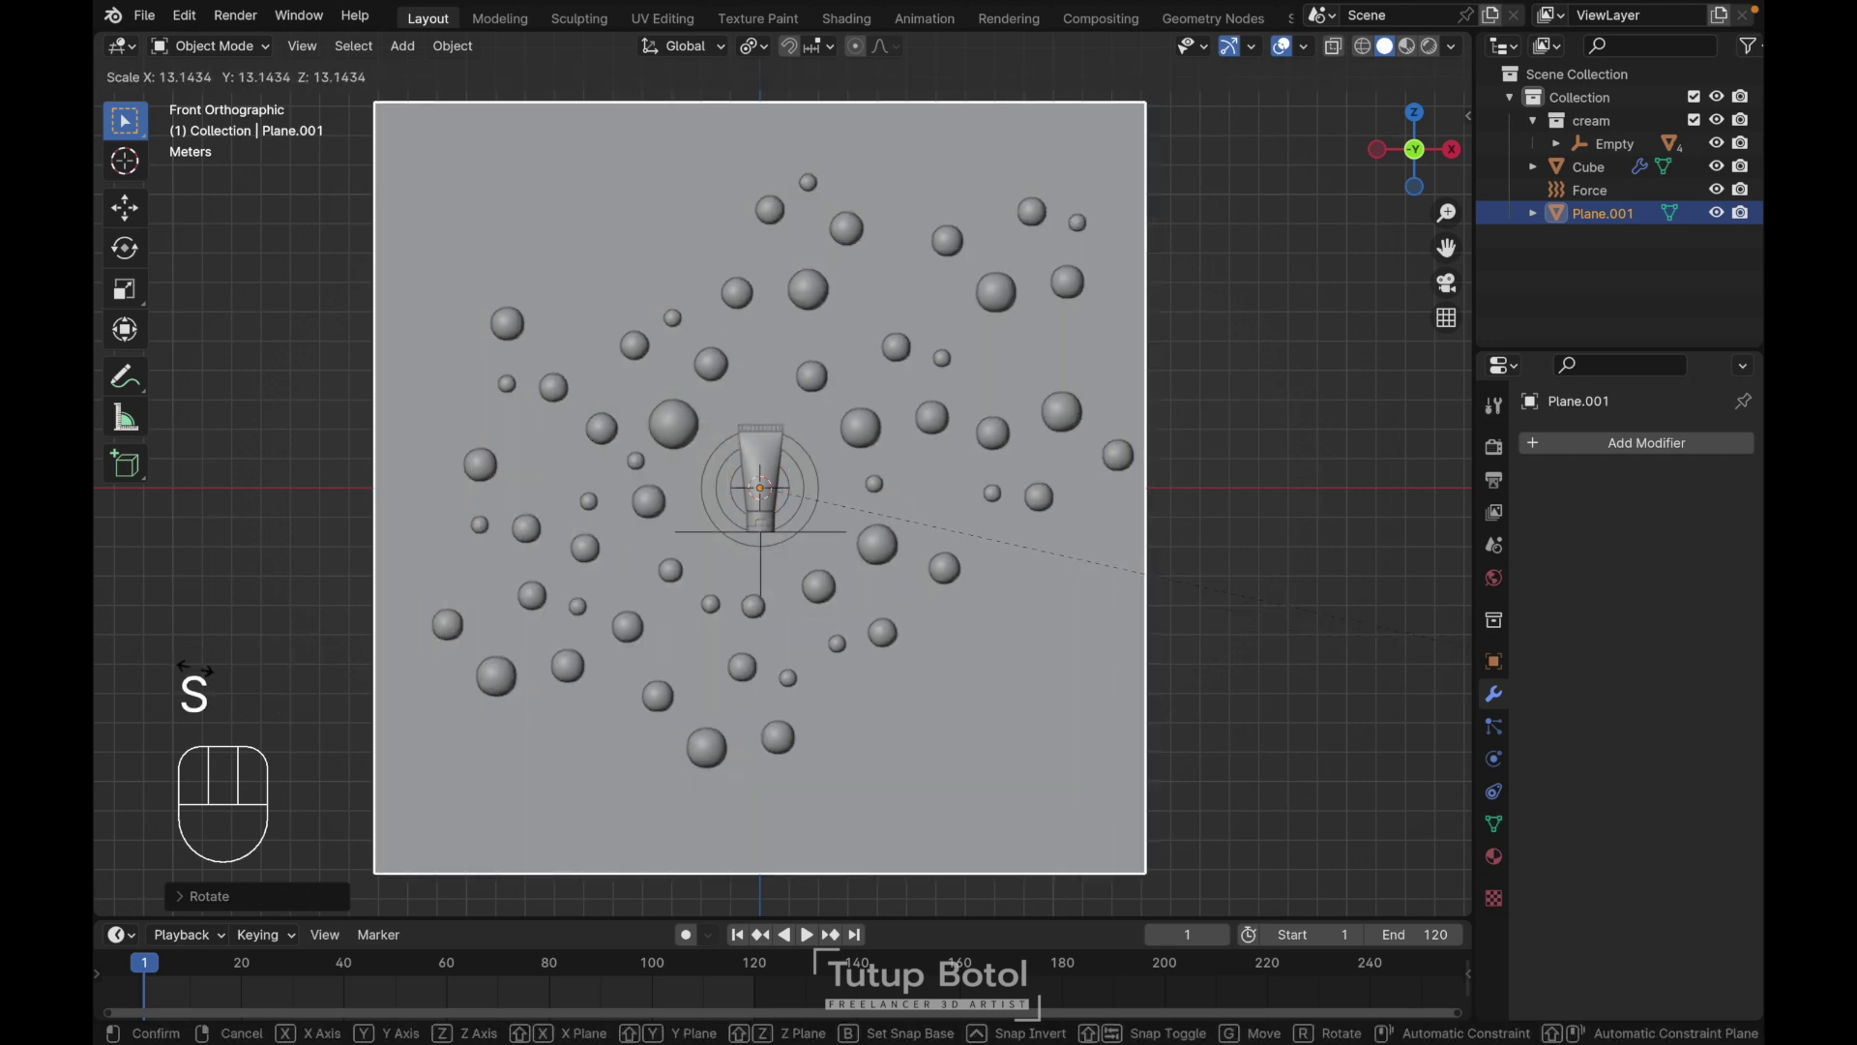
left_click(107, 667)
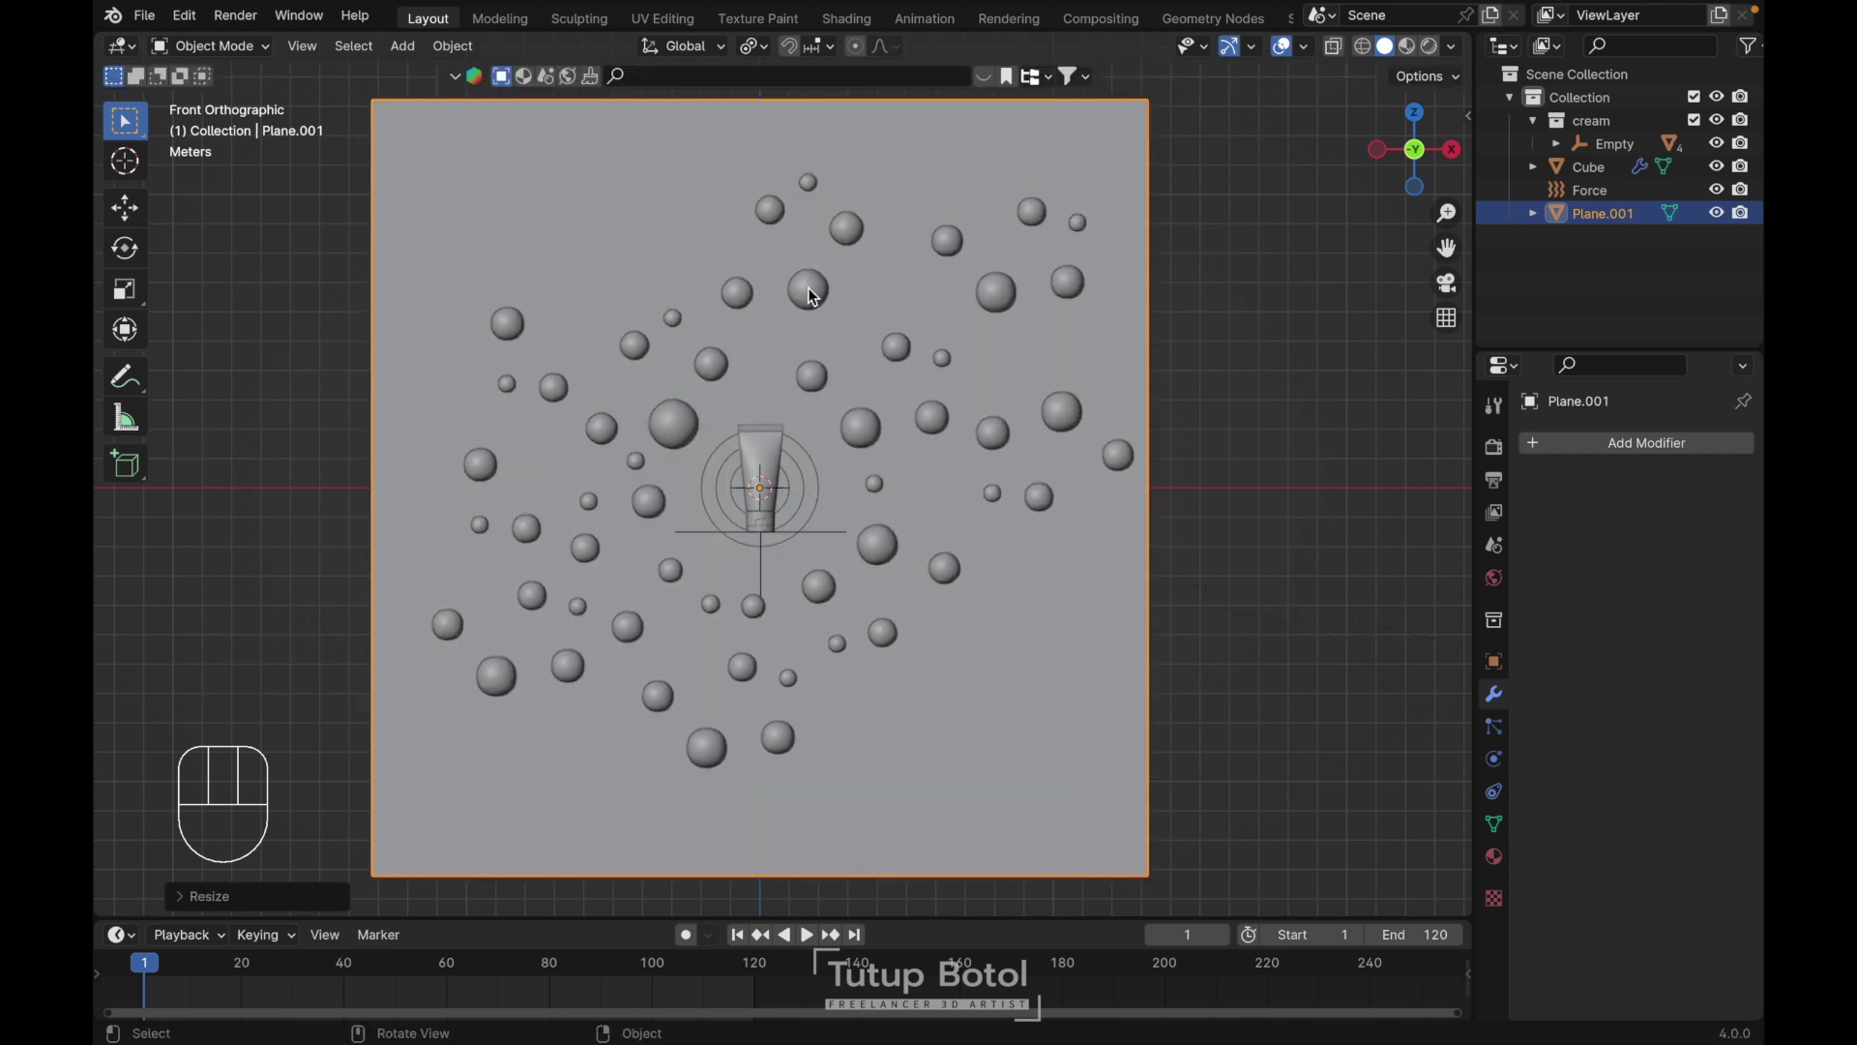
Move the plane about 1 m along the Y axis behind the spheres and add Collision physics to it
scroll(1047, 286, "left", 10)
key("grave")
left_click(1103, 289)
key("g")
key("y")
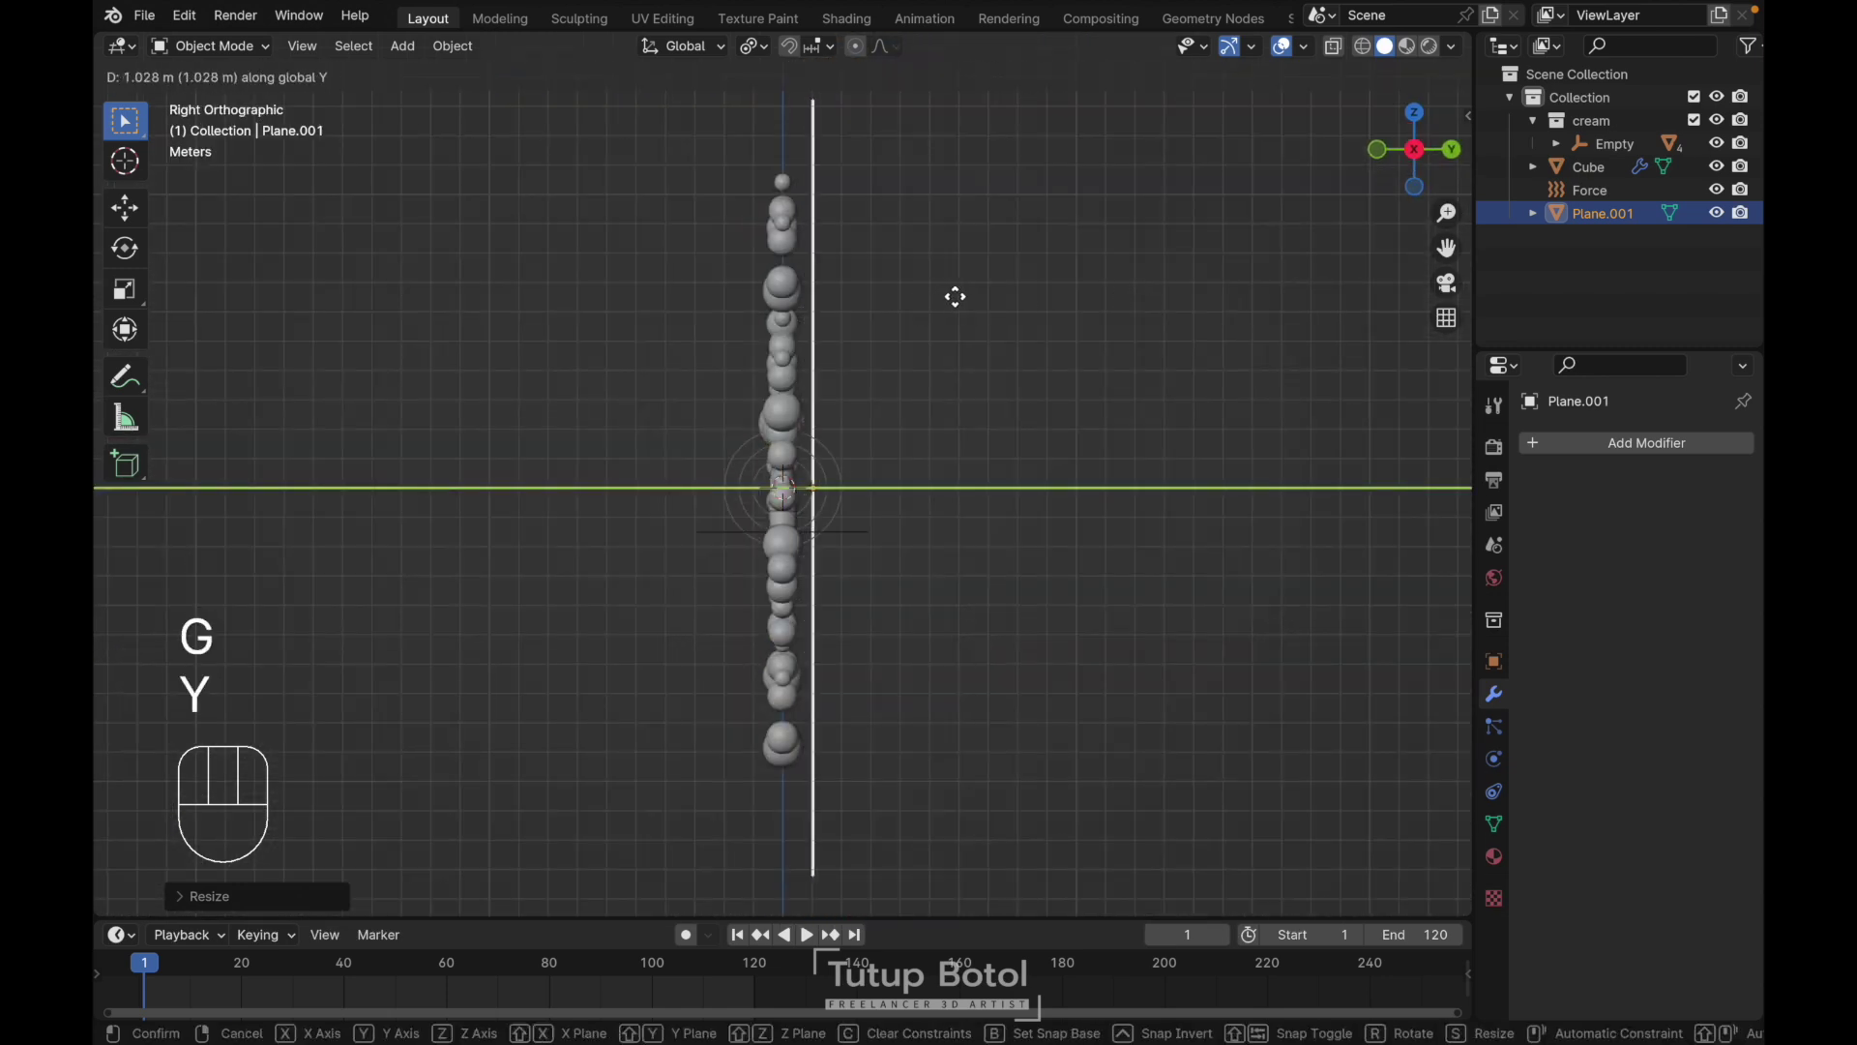
left_click(955, 297)
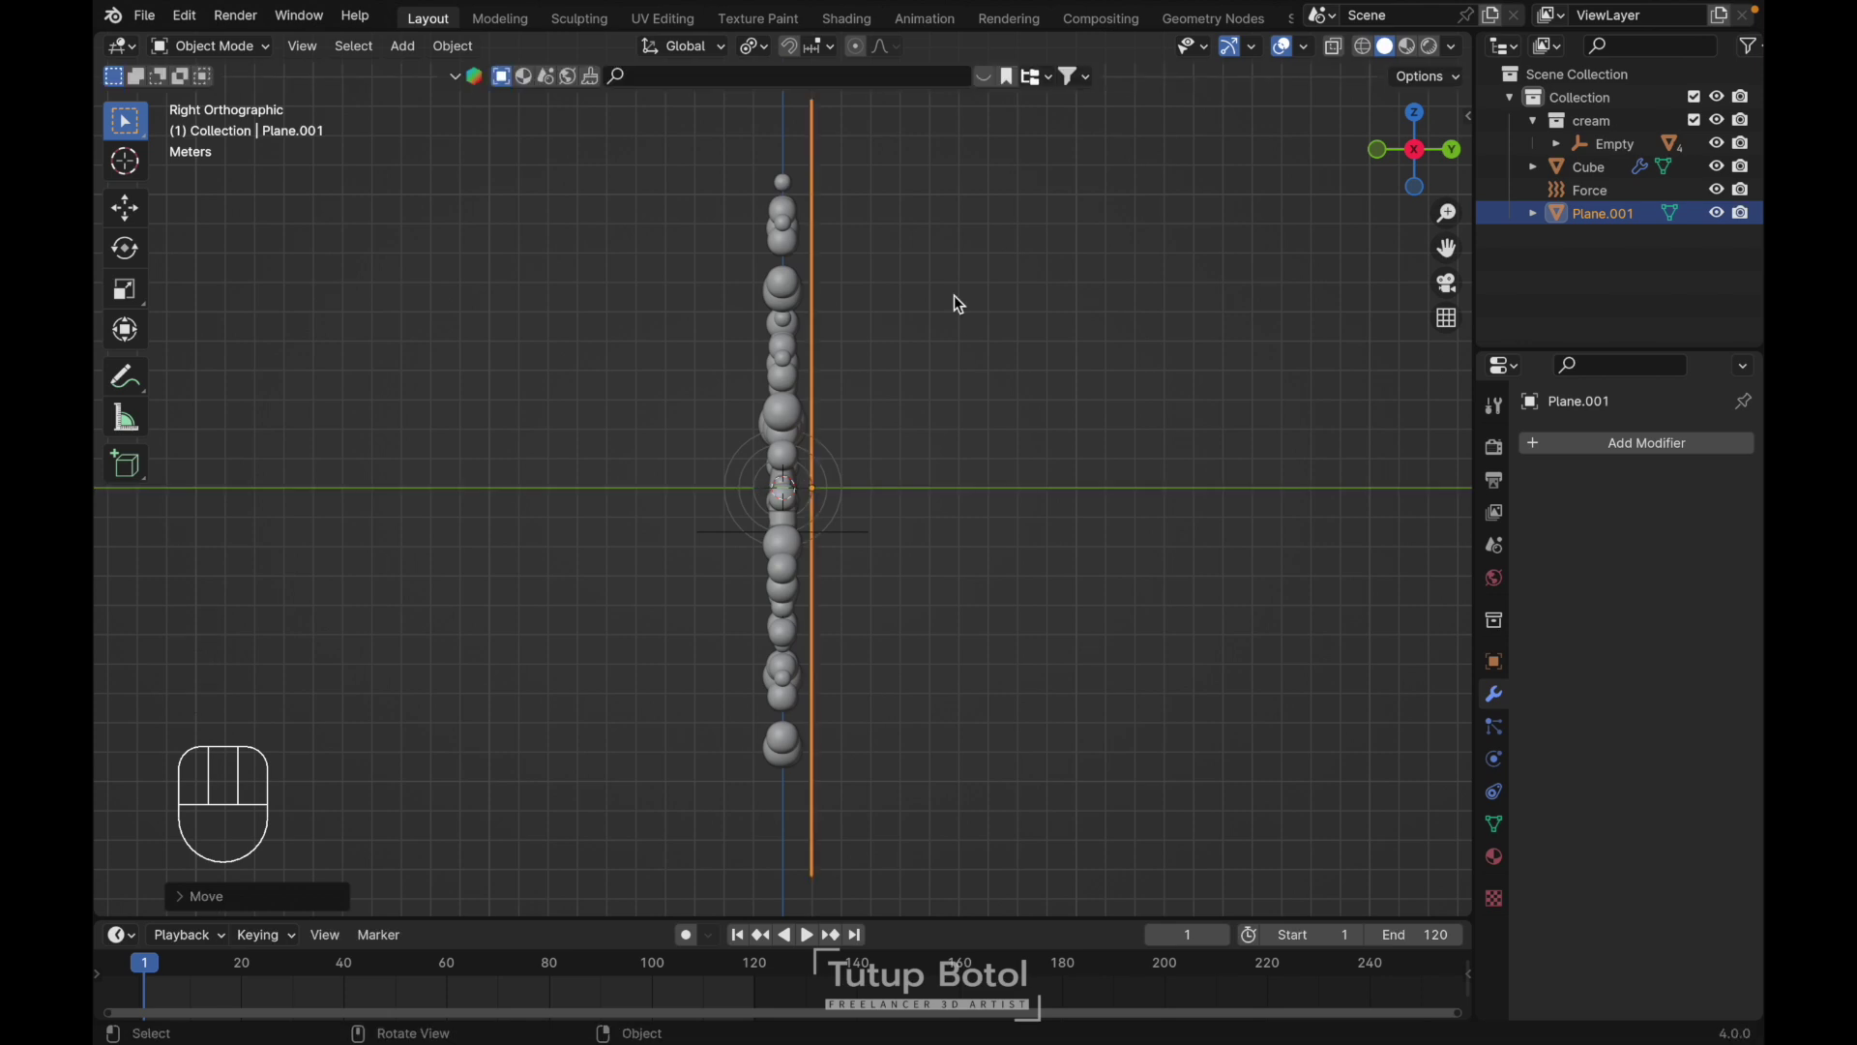
left_click(1494, 763)
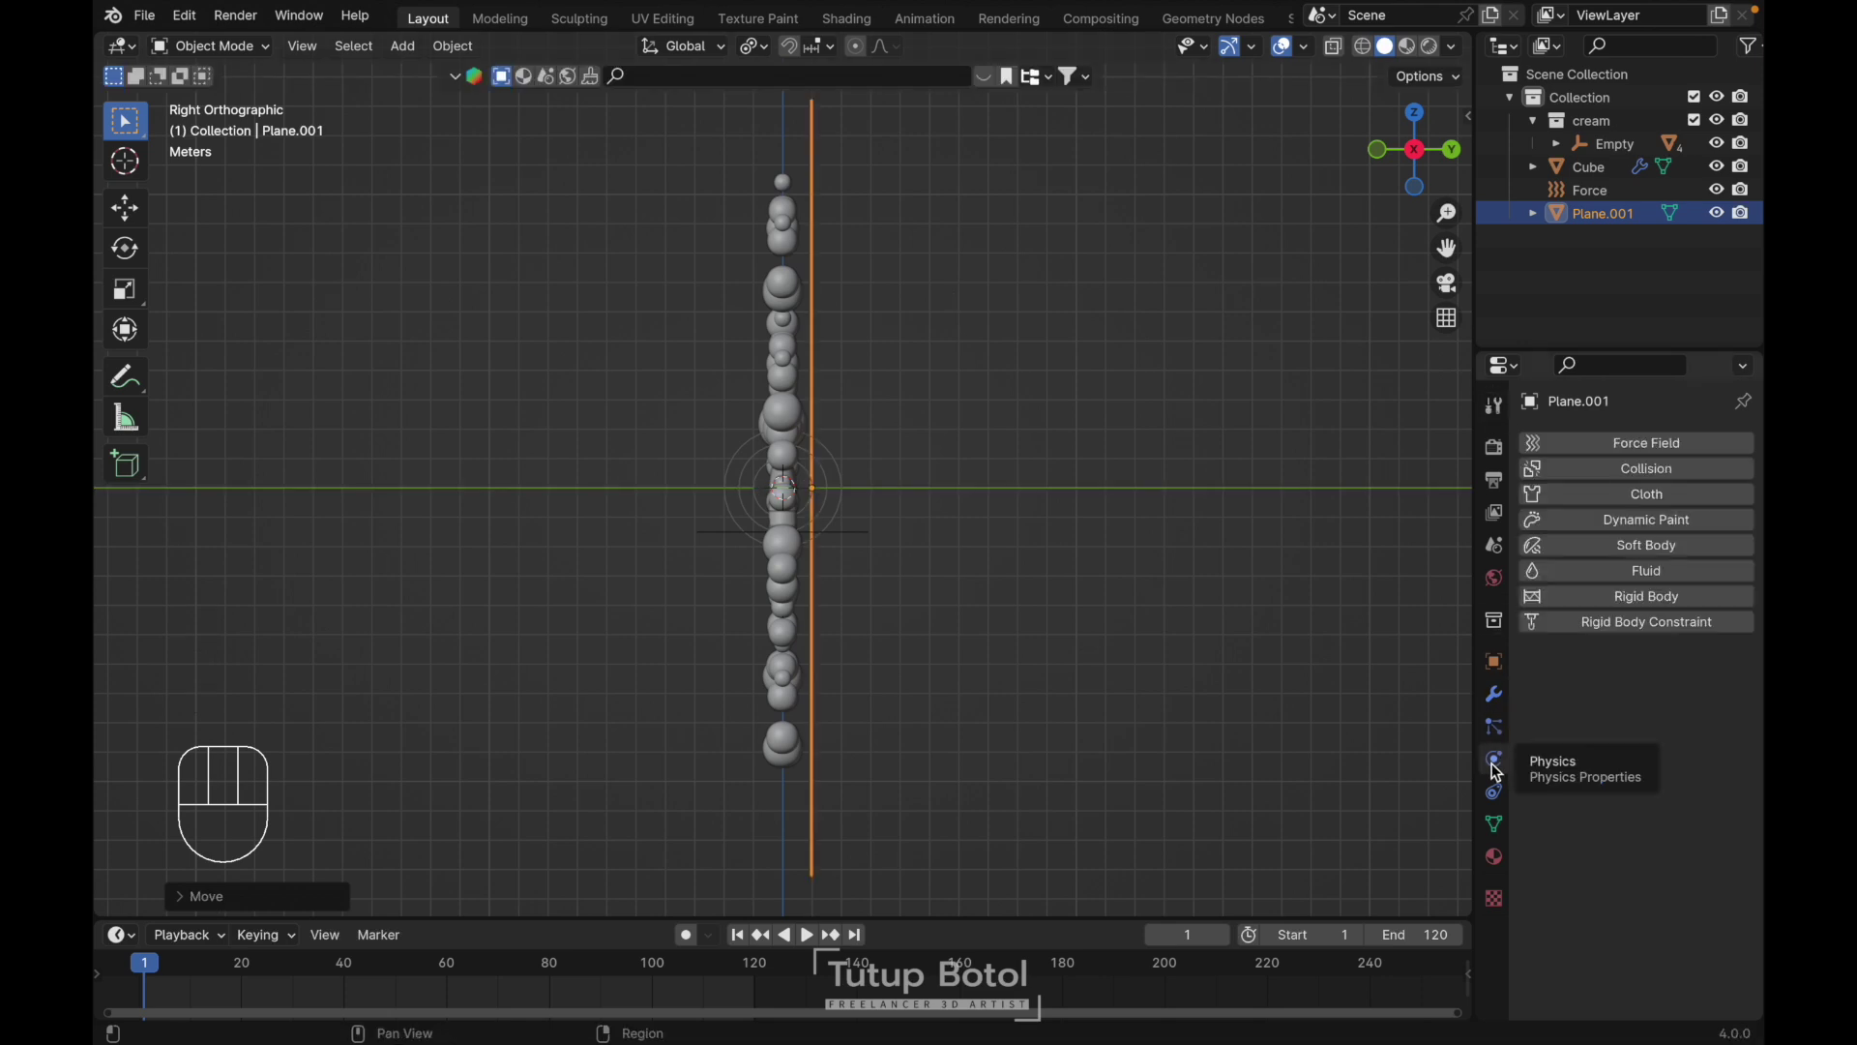
left_click(1599, 471)
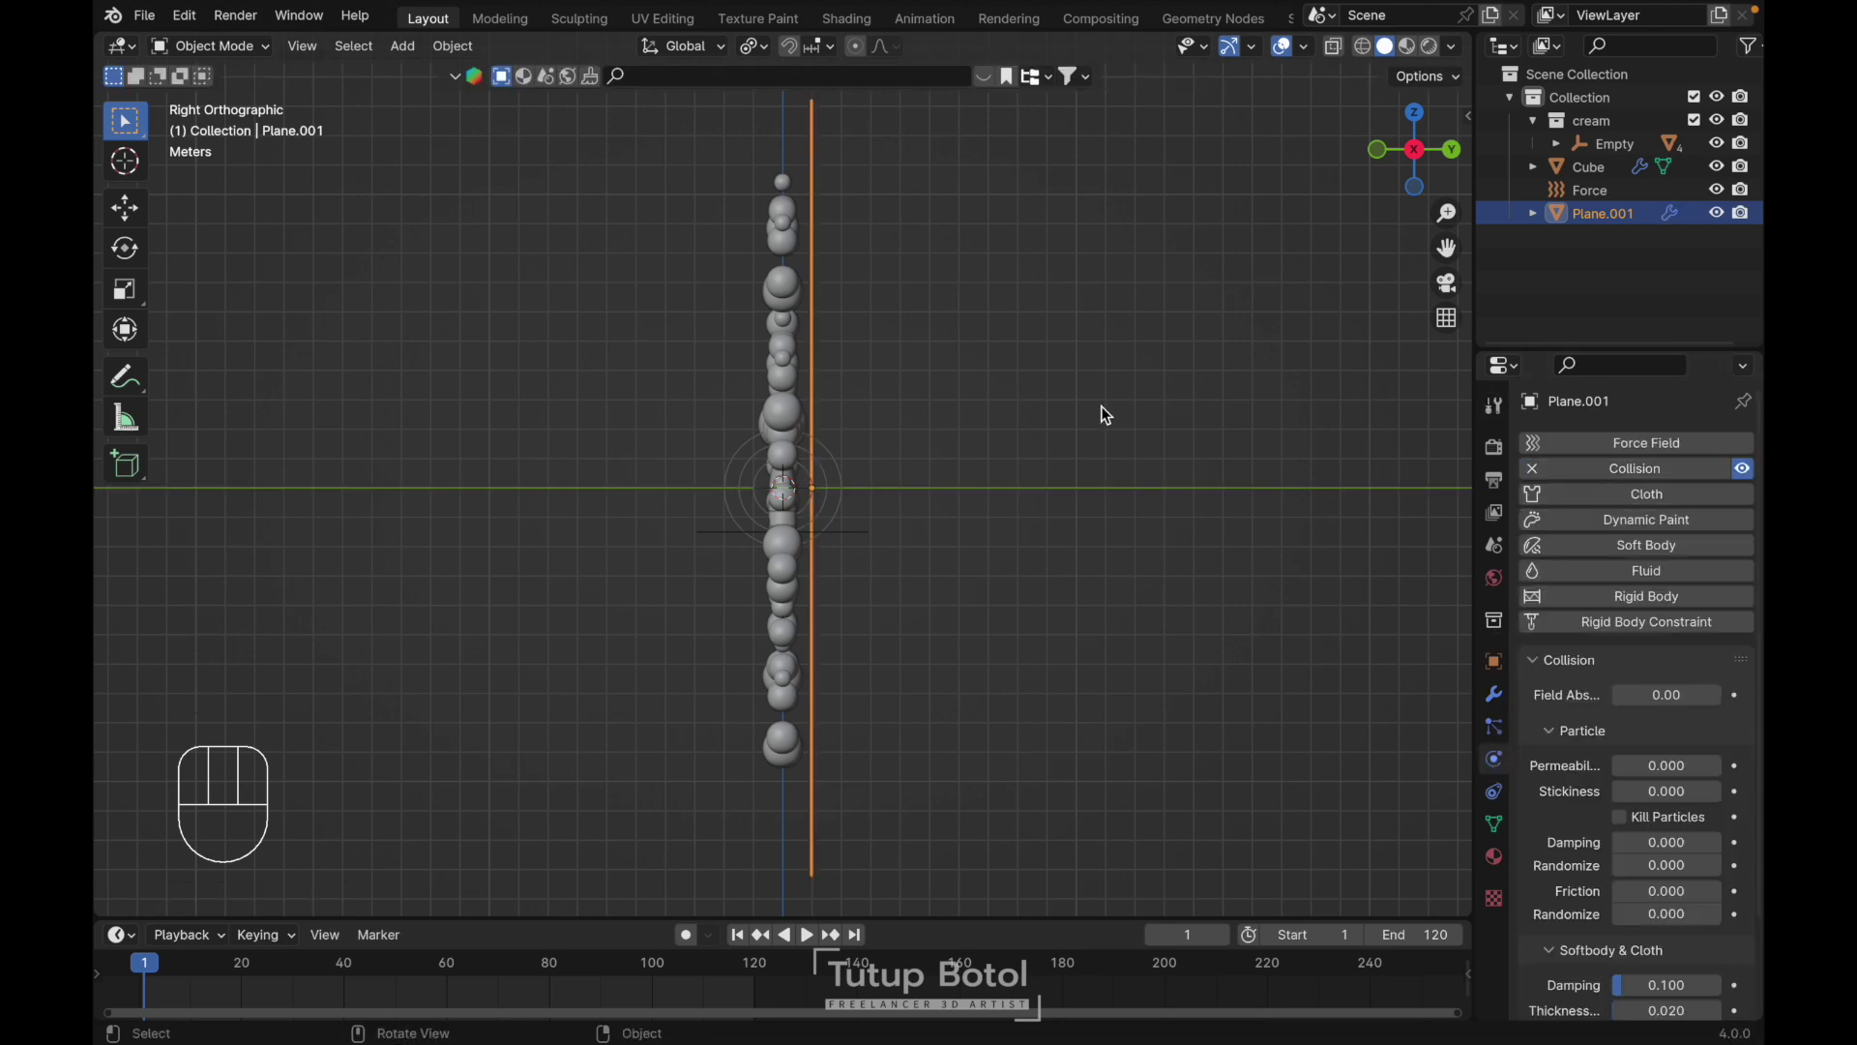
Add a cube mesh at the centre of the scene
middle_click_drag(965, 385, 965, 385)
key("shift+a")
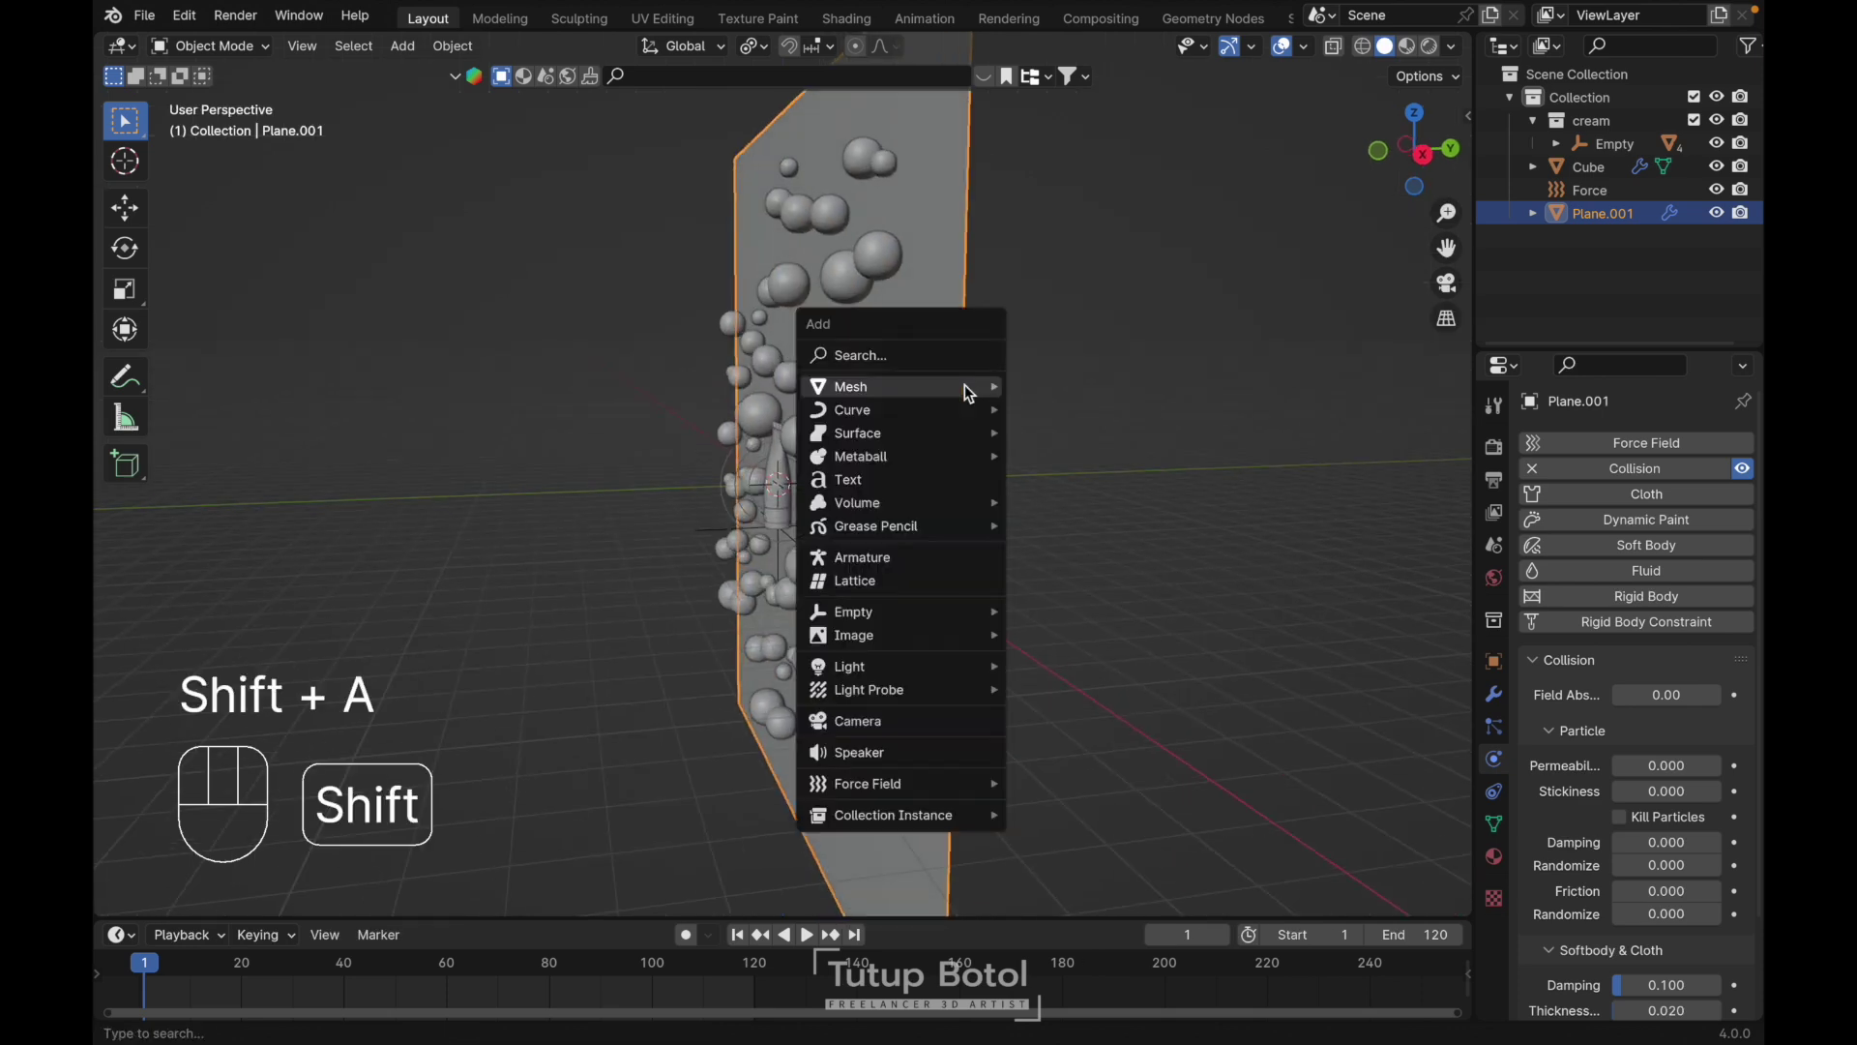
mouse_move(966, 385)
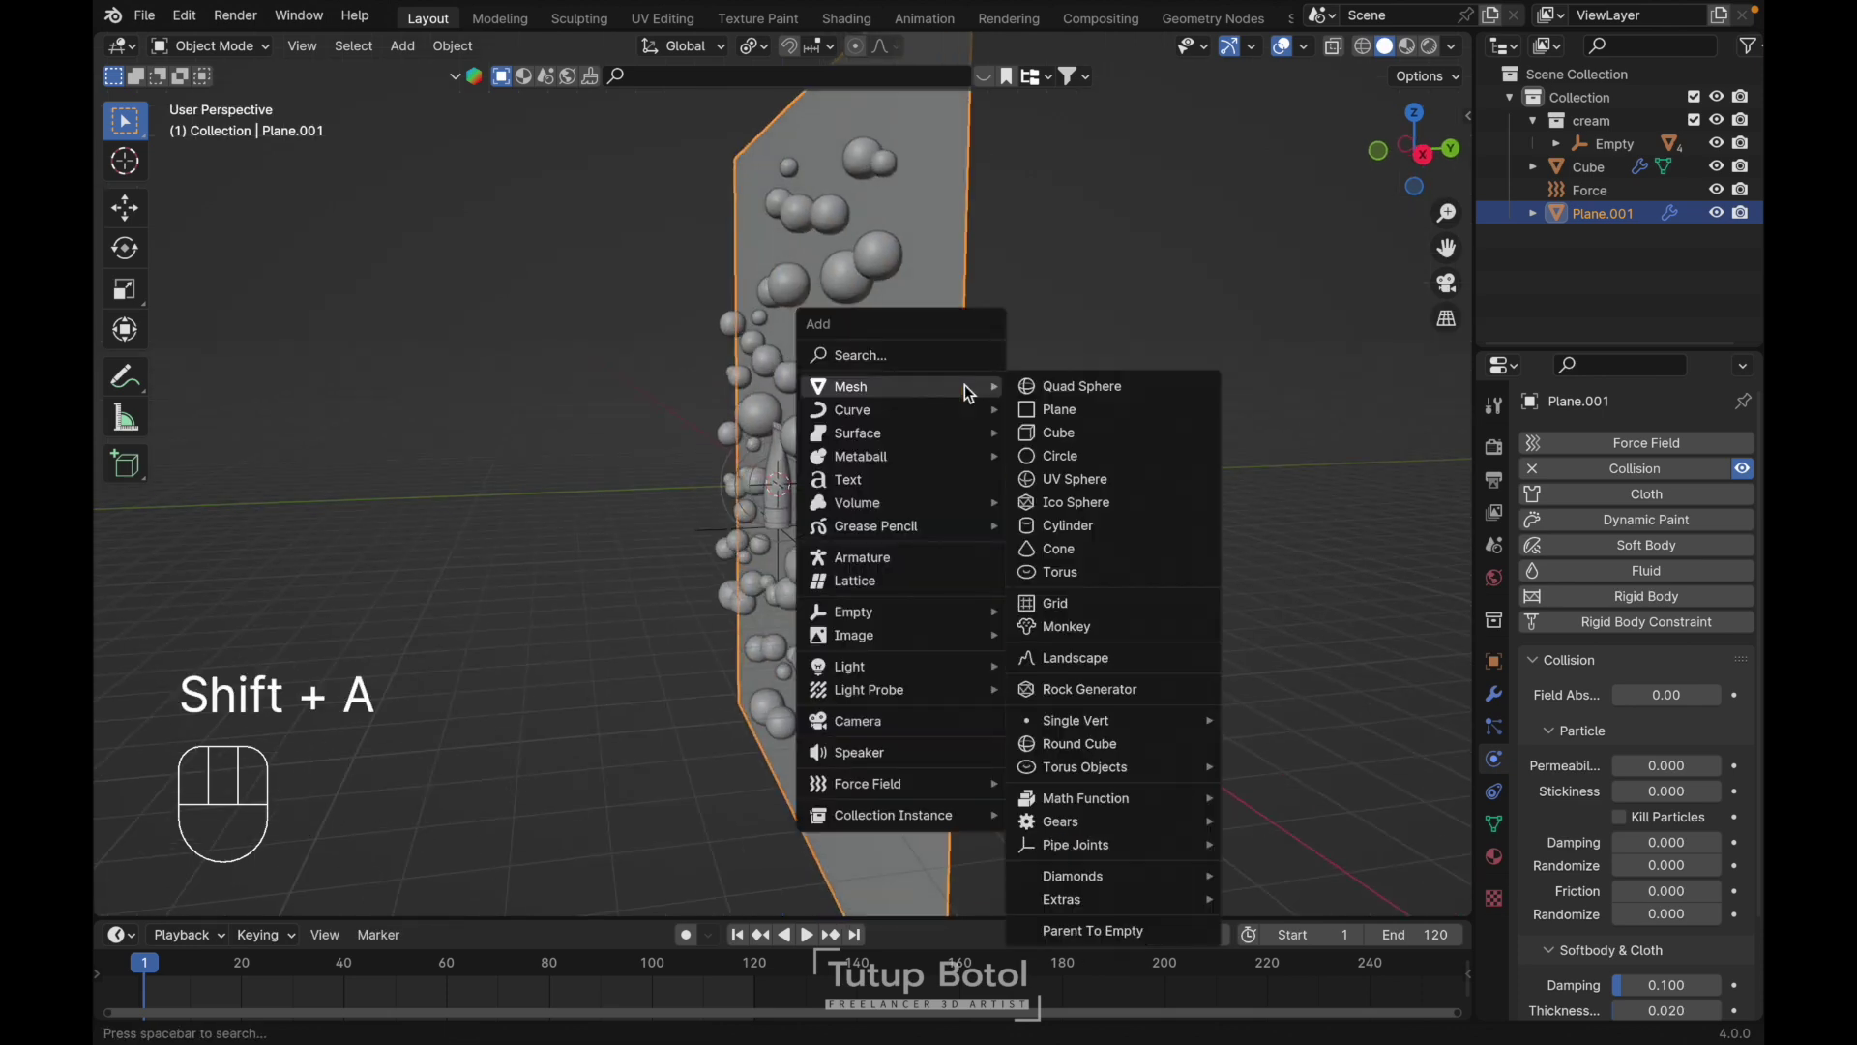
left_click(1054, 433)
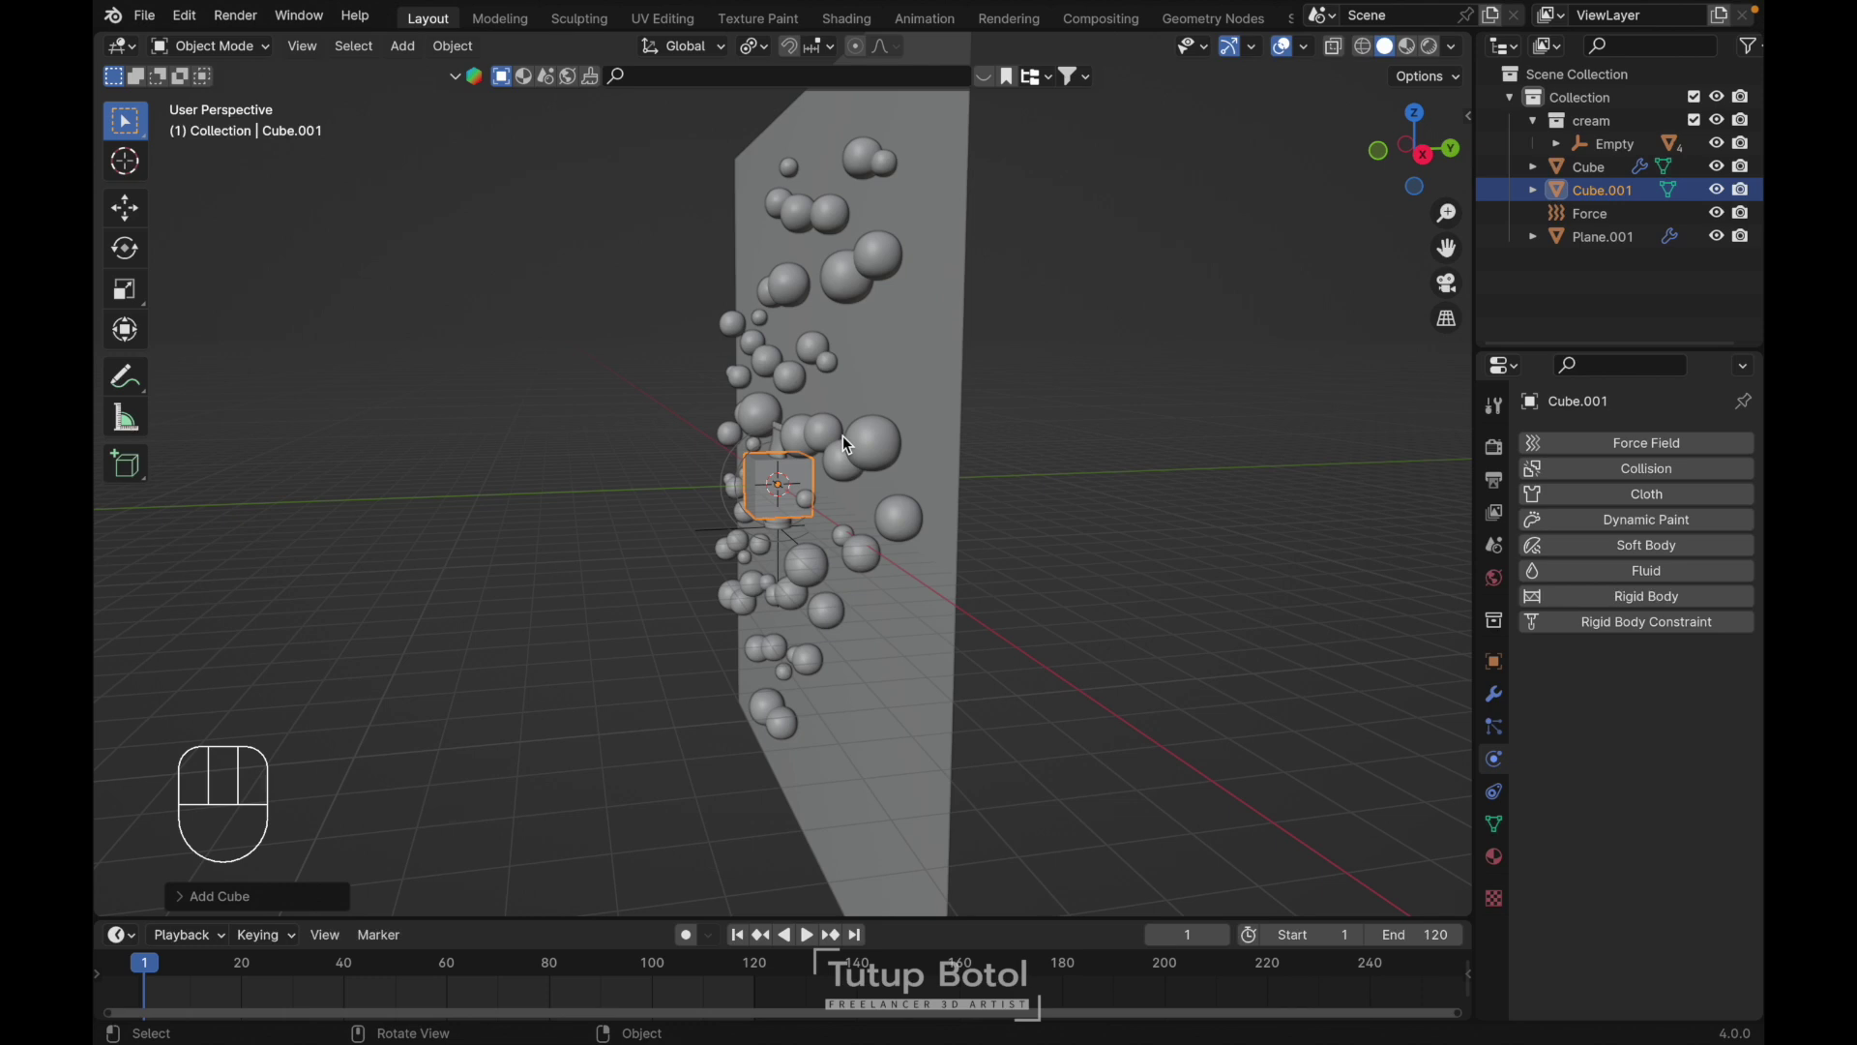
key("grave")
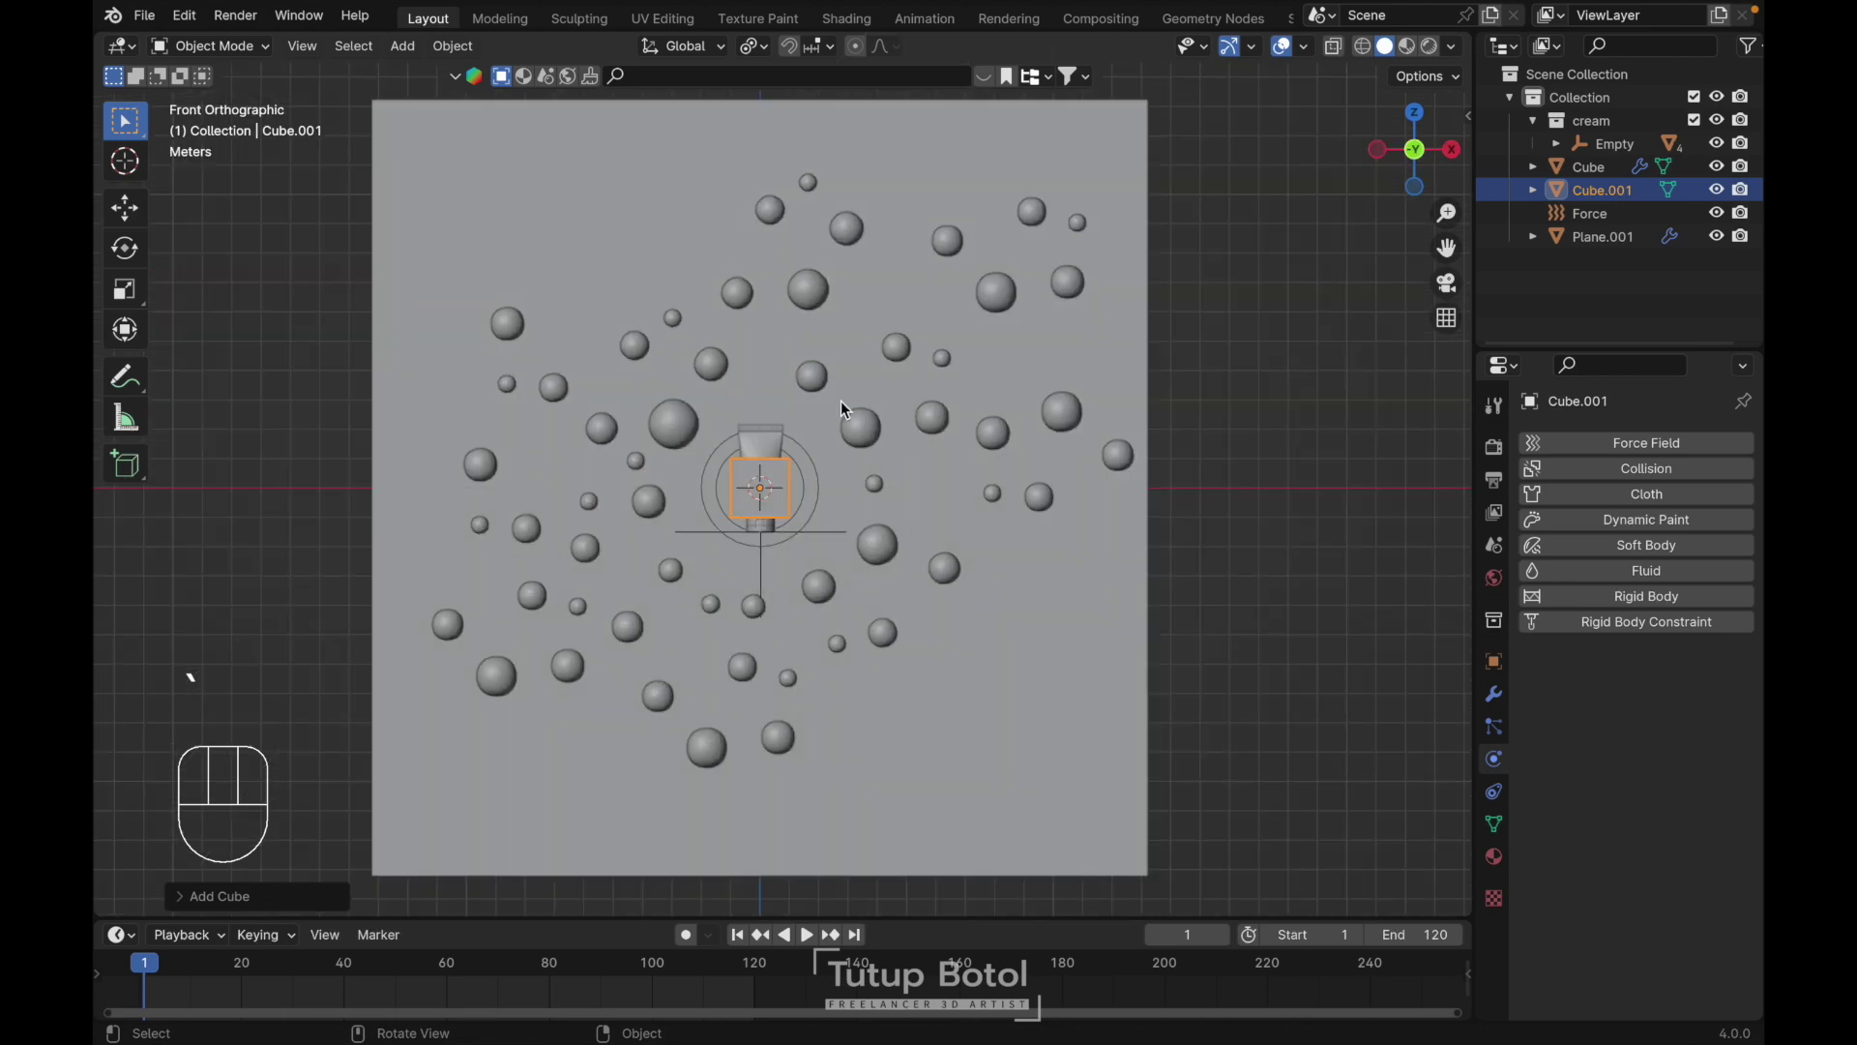
Move the new cube about 2 m along the negative Y axis so it sits in front of the spheres
key("grave")
key("g")
key("y")
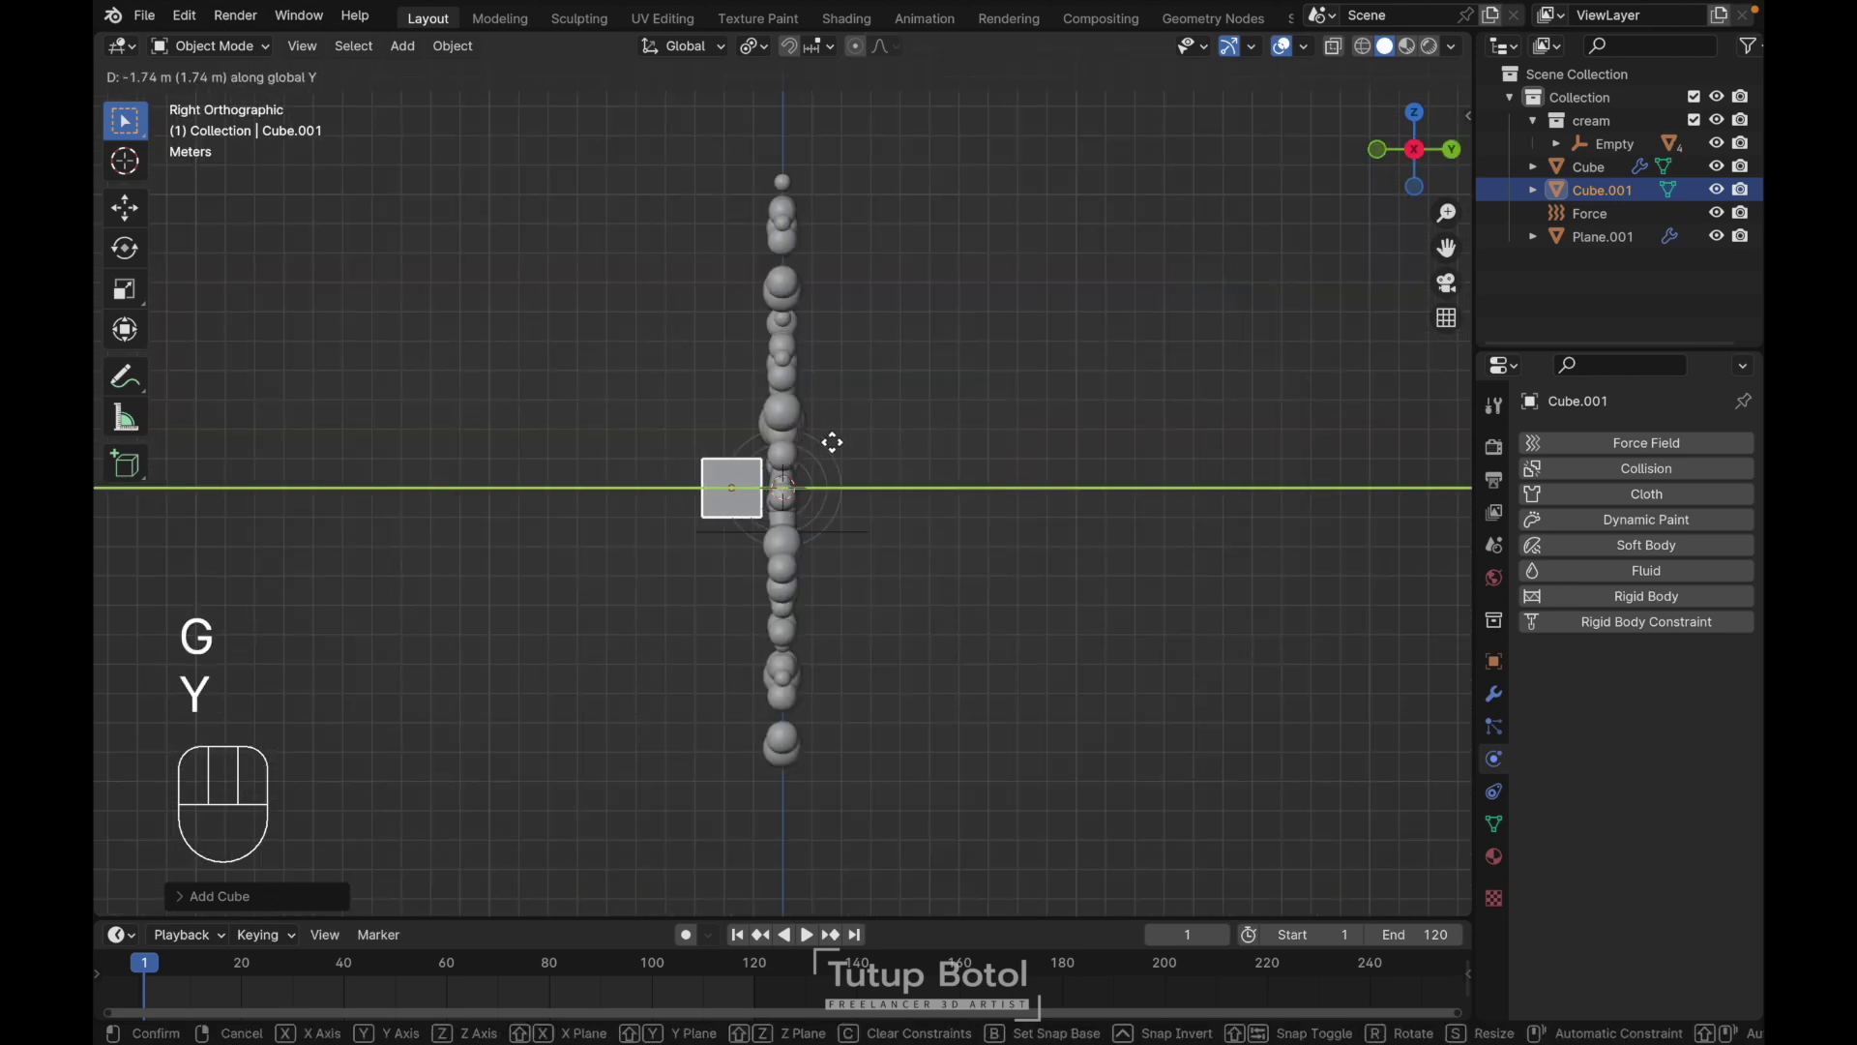
left_click(839, 451)
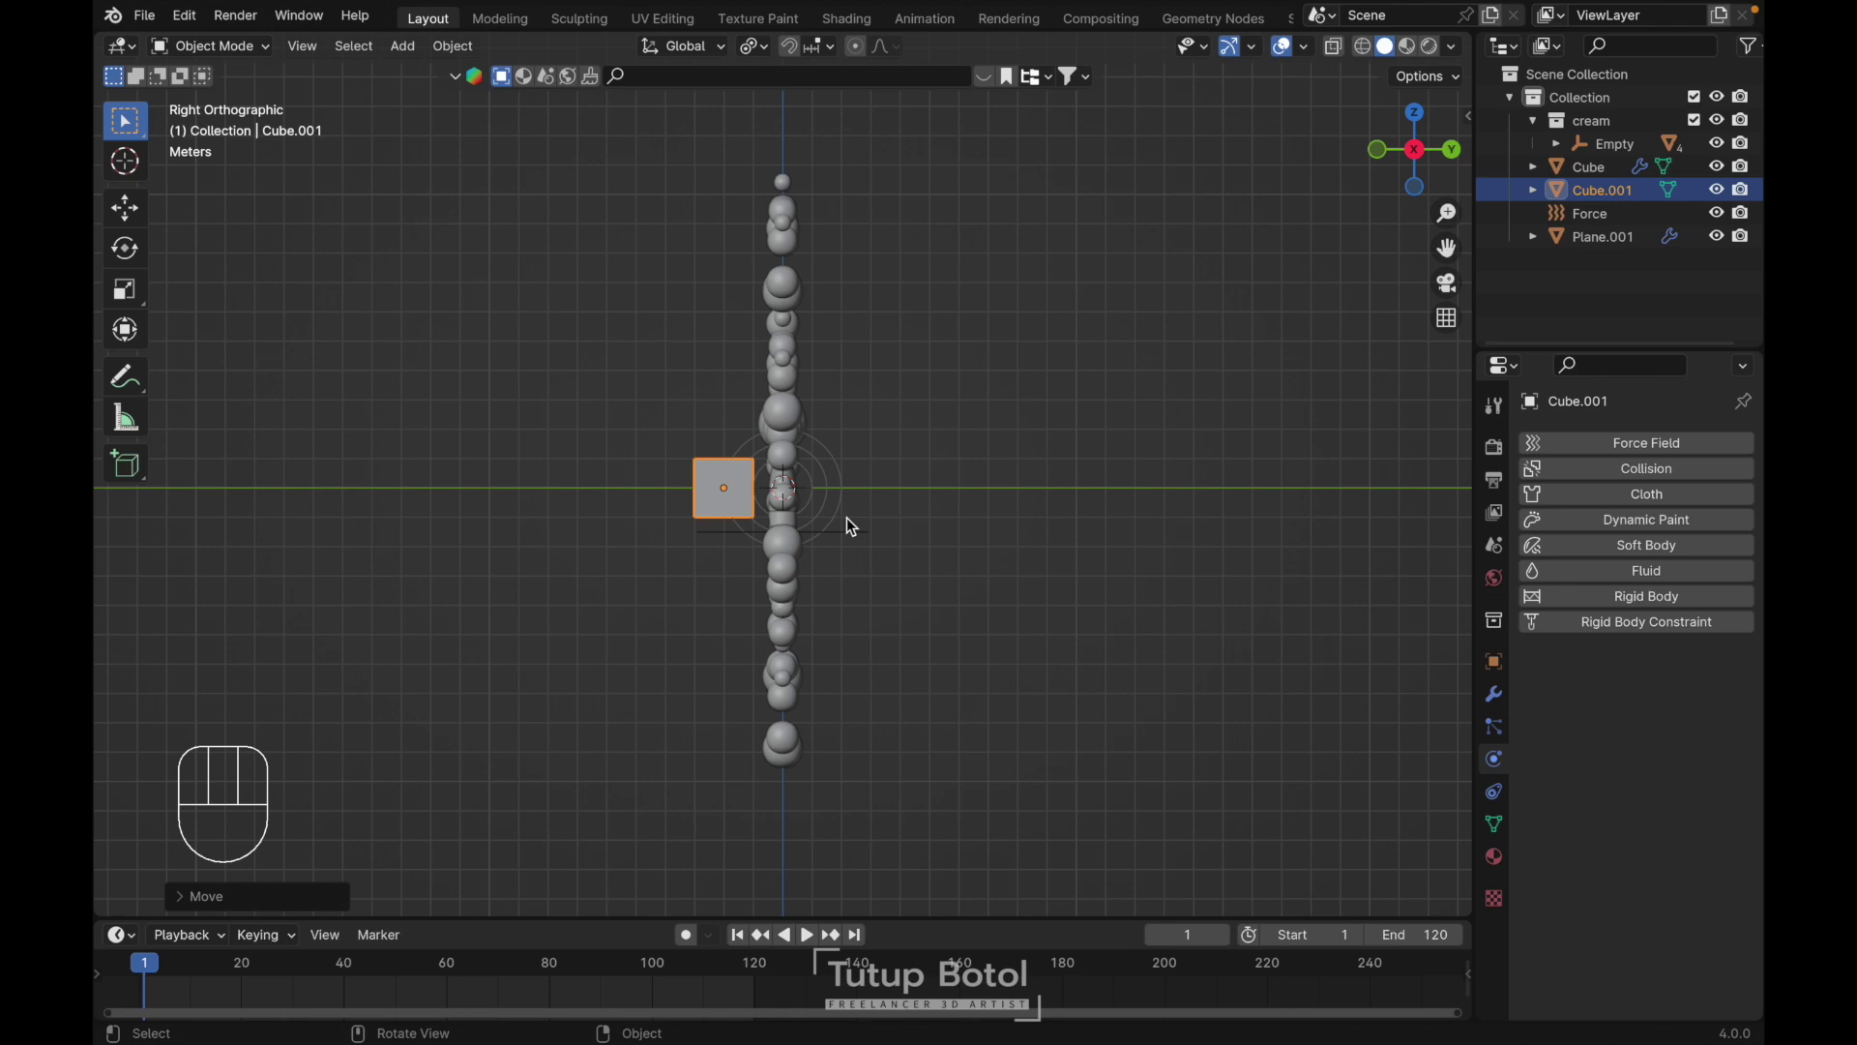
Scale the cube up on X and Z only, excluding Y, until it covers the whole backing plane
key("s")
key("shift")
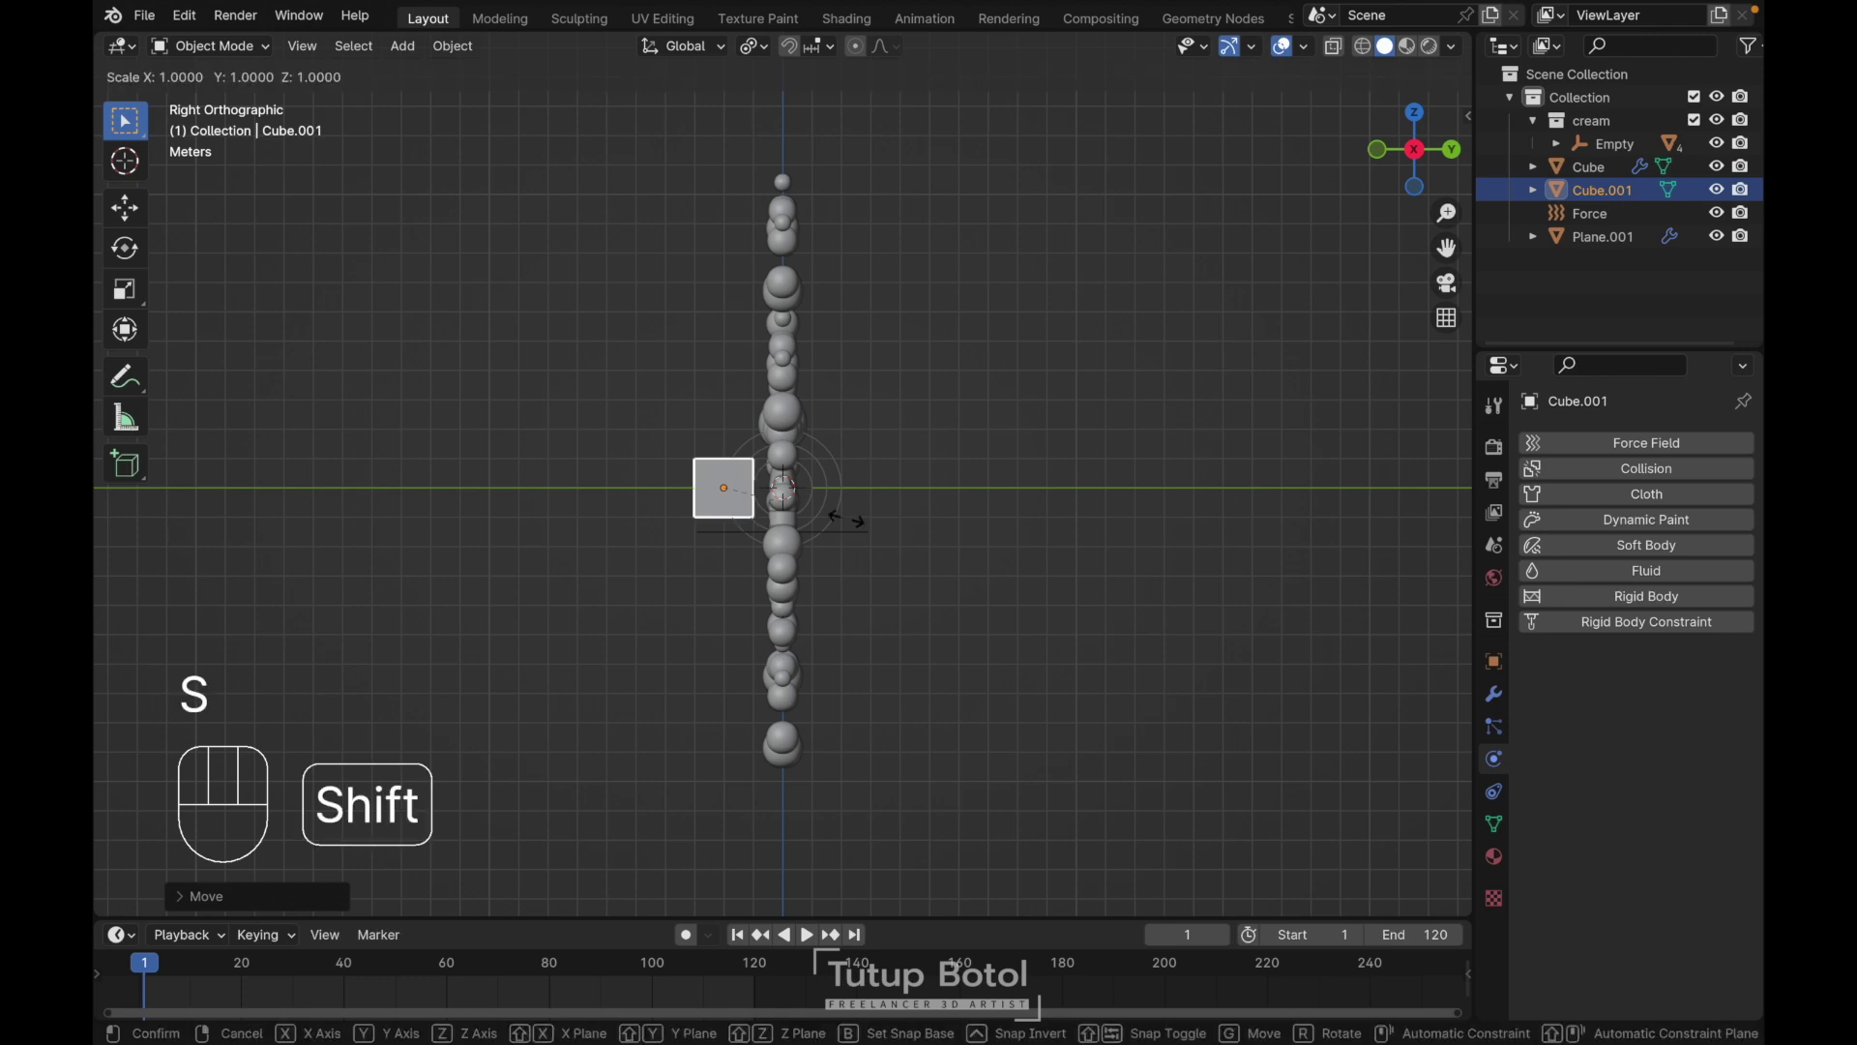
key("Escape")
key("s")
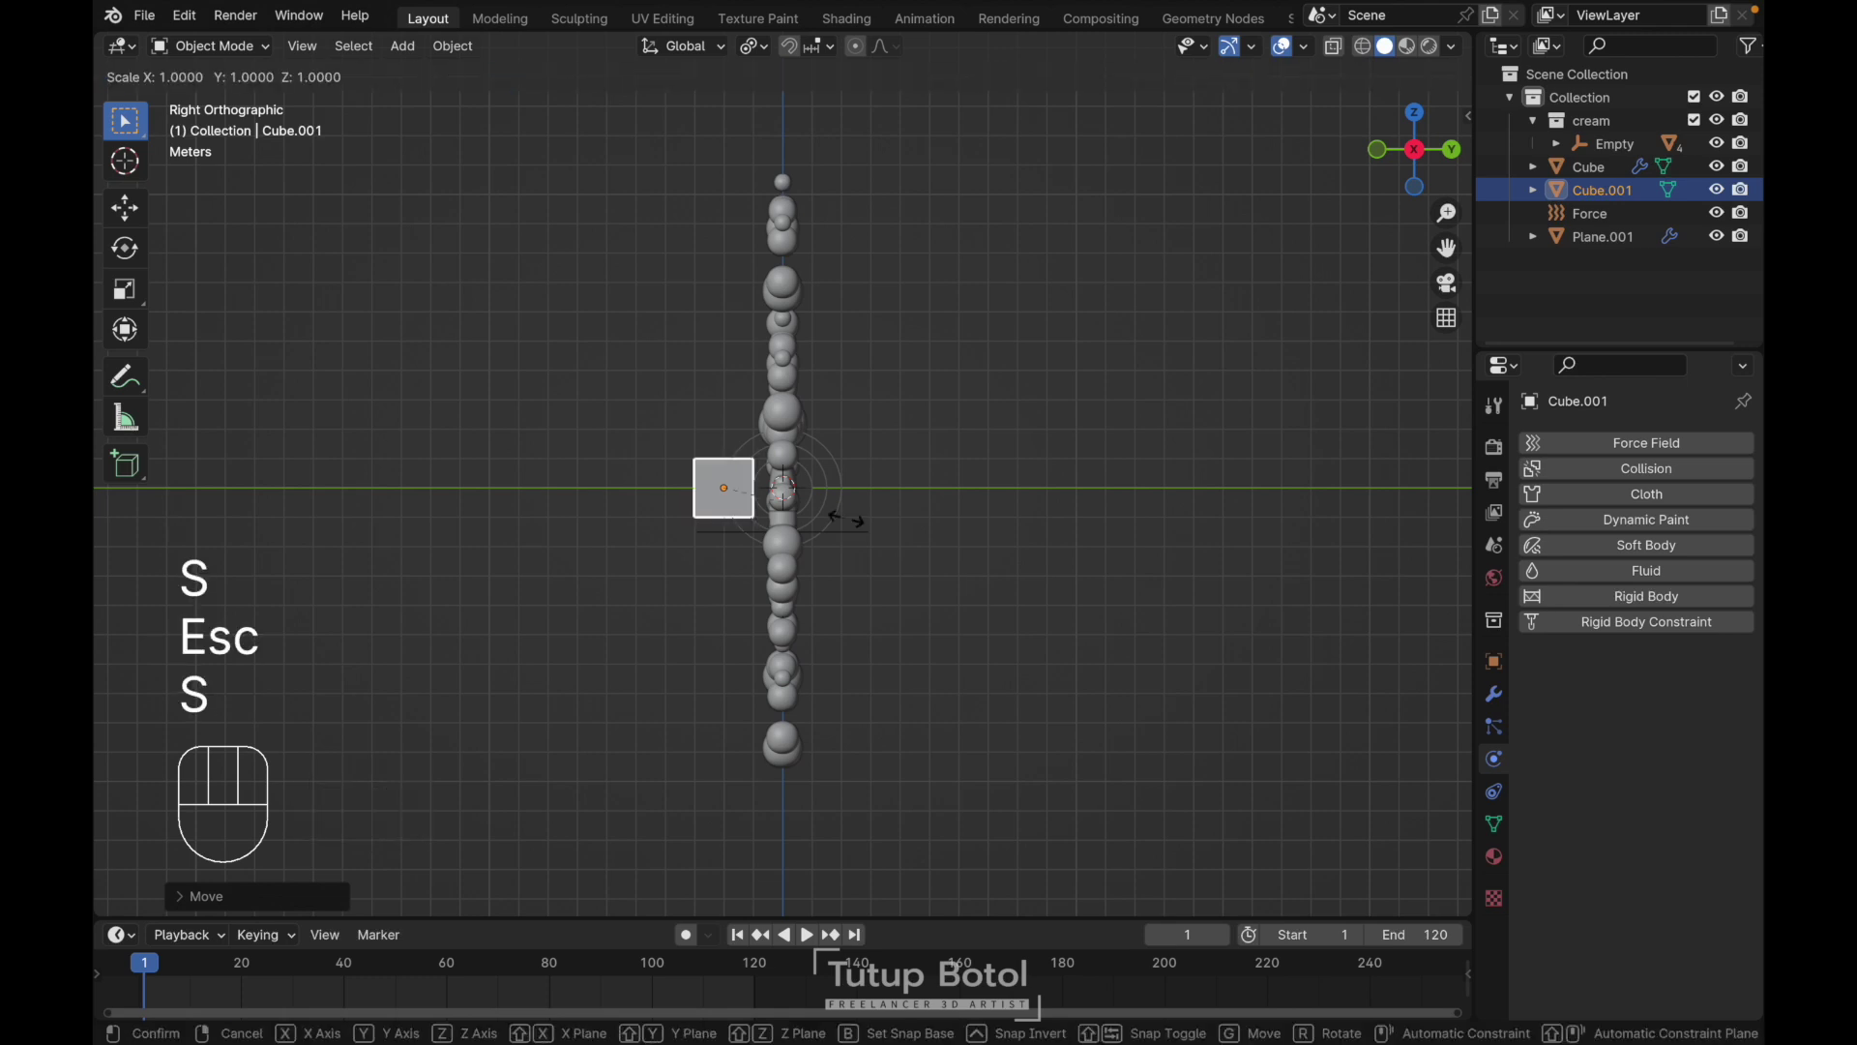
key("shift+y")
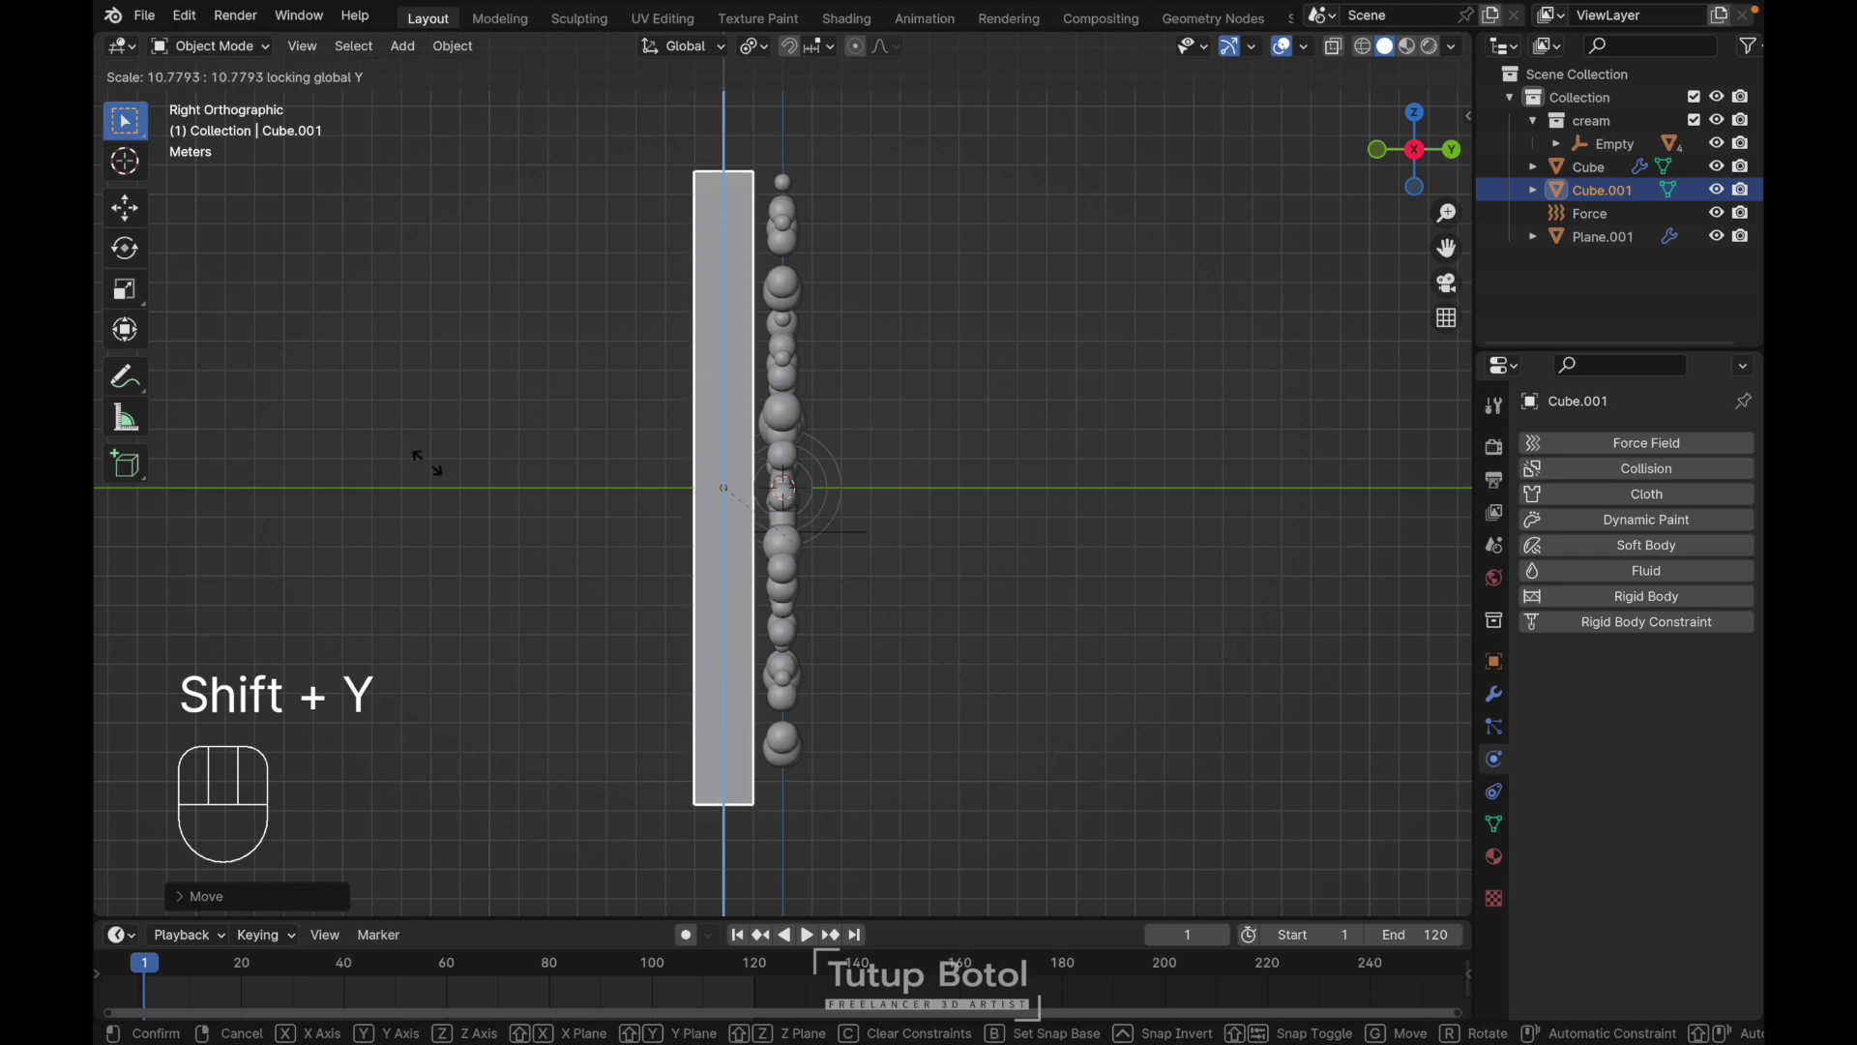
left_click(534, 549)
key("KP_1")
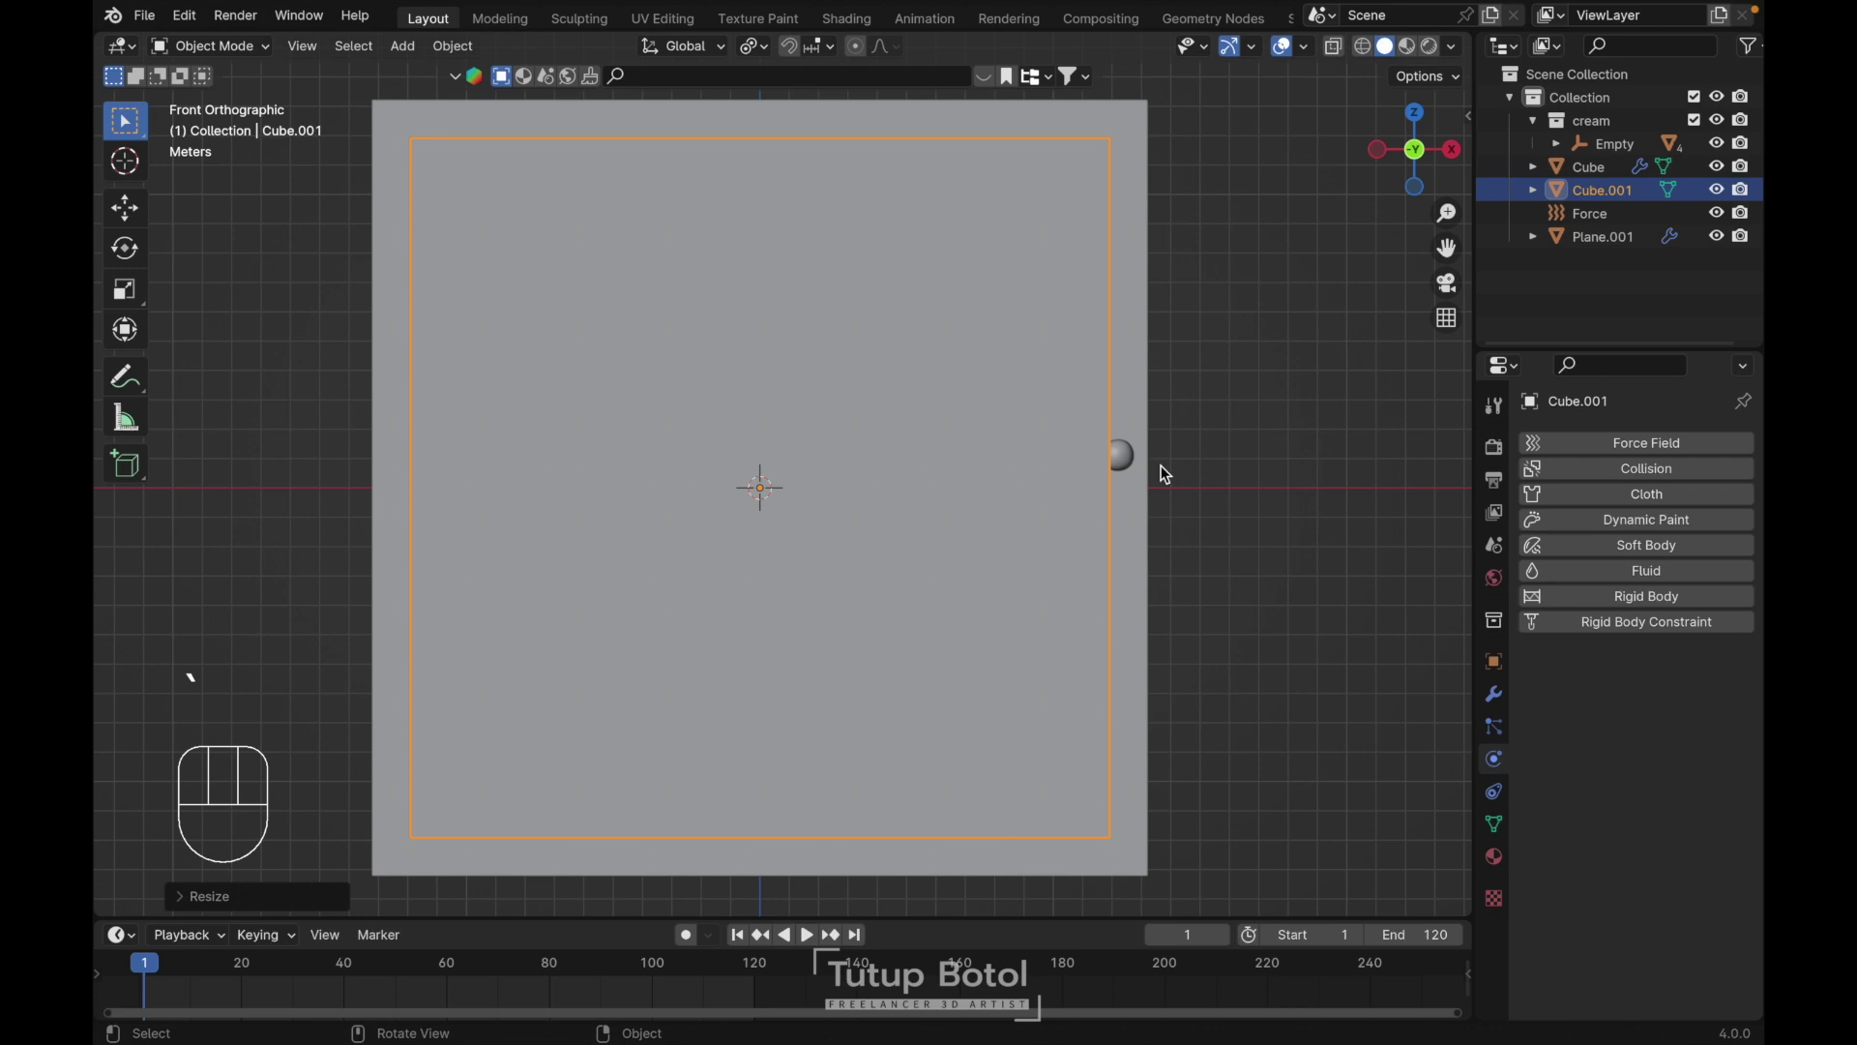
key("s")
key("shift+y")
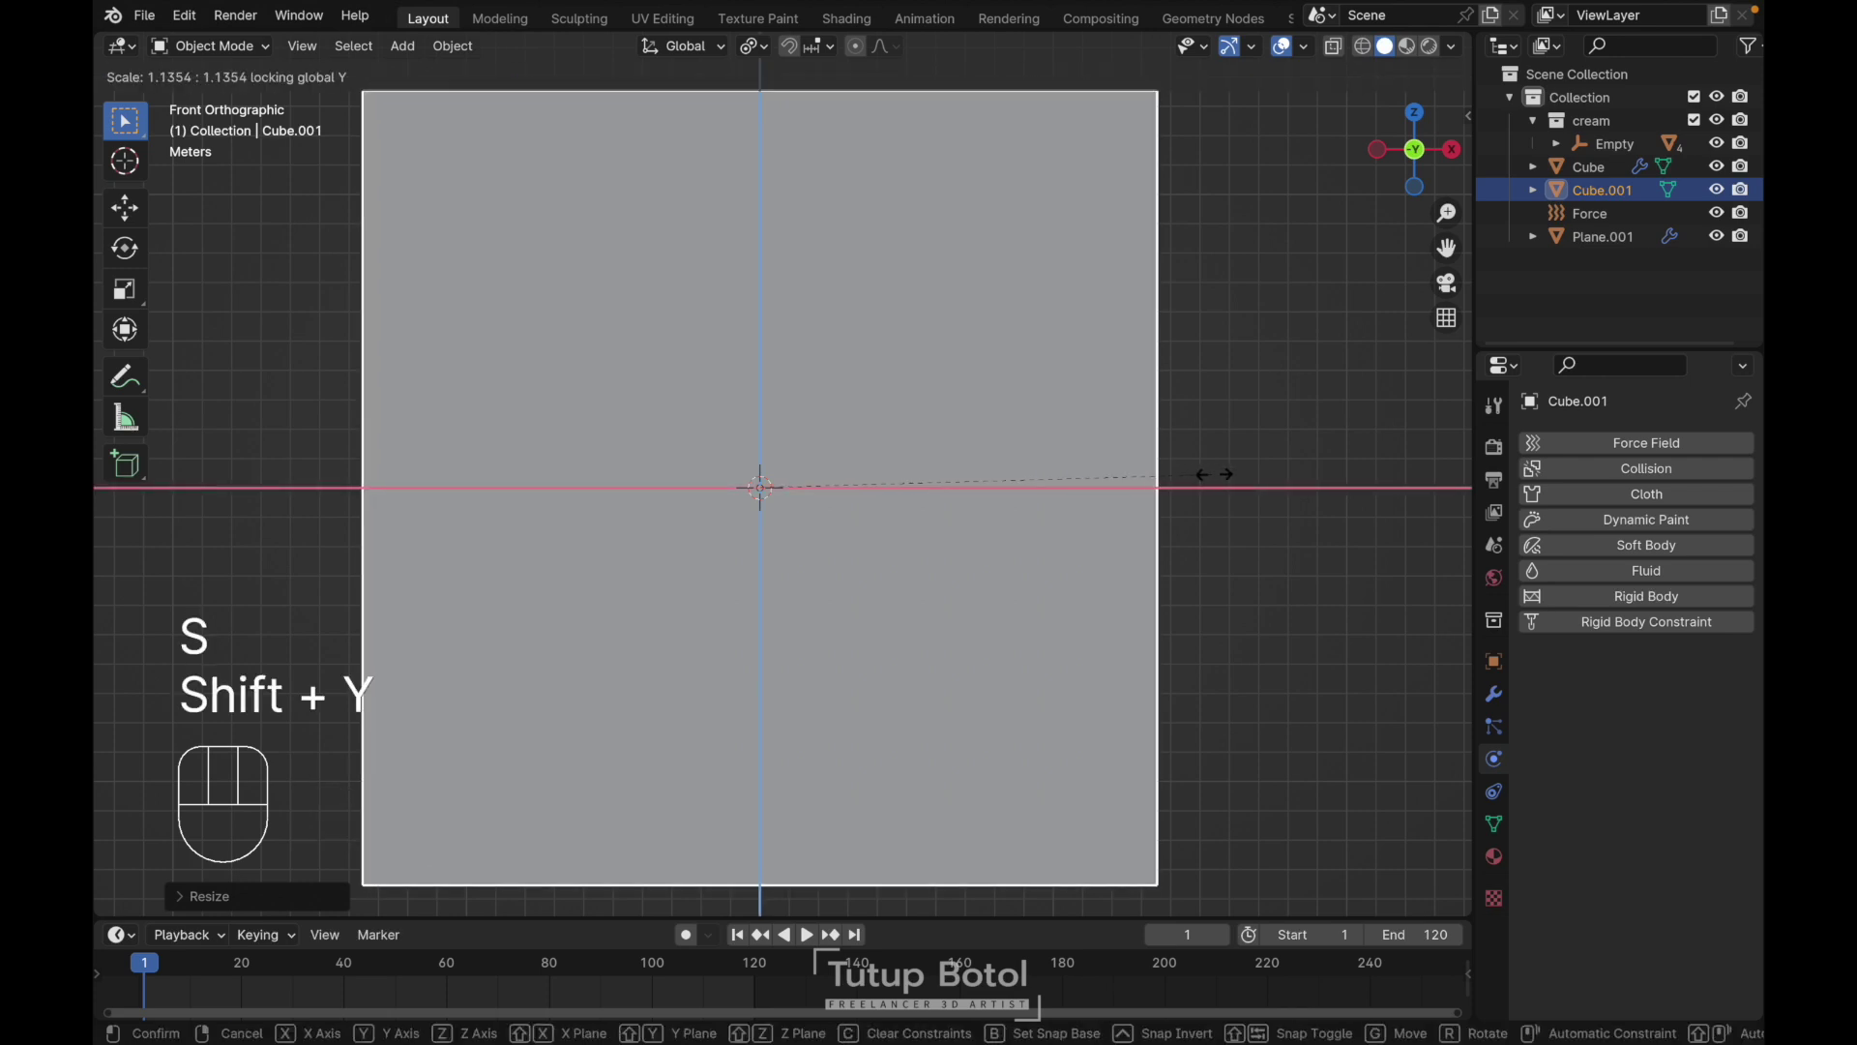
left_click(1215, 473)
middle_click_drag(1215, 473, 1215, 473)
Insert a location keyframe for the cube slab at frame 1 and add Collision physics to it
key("KP_3")
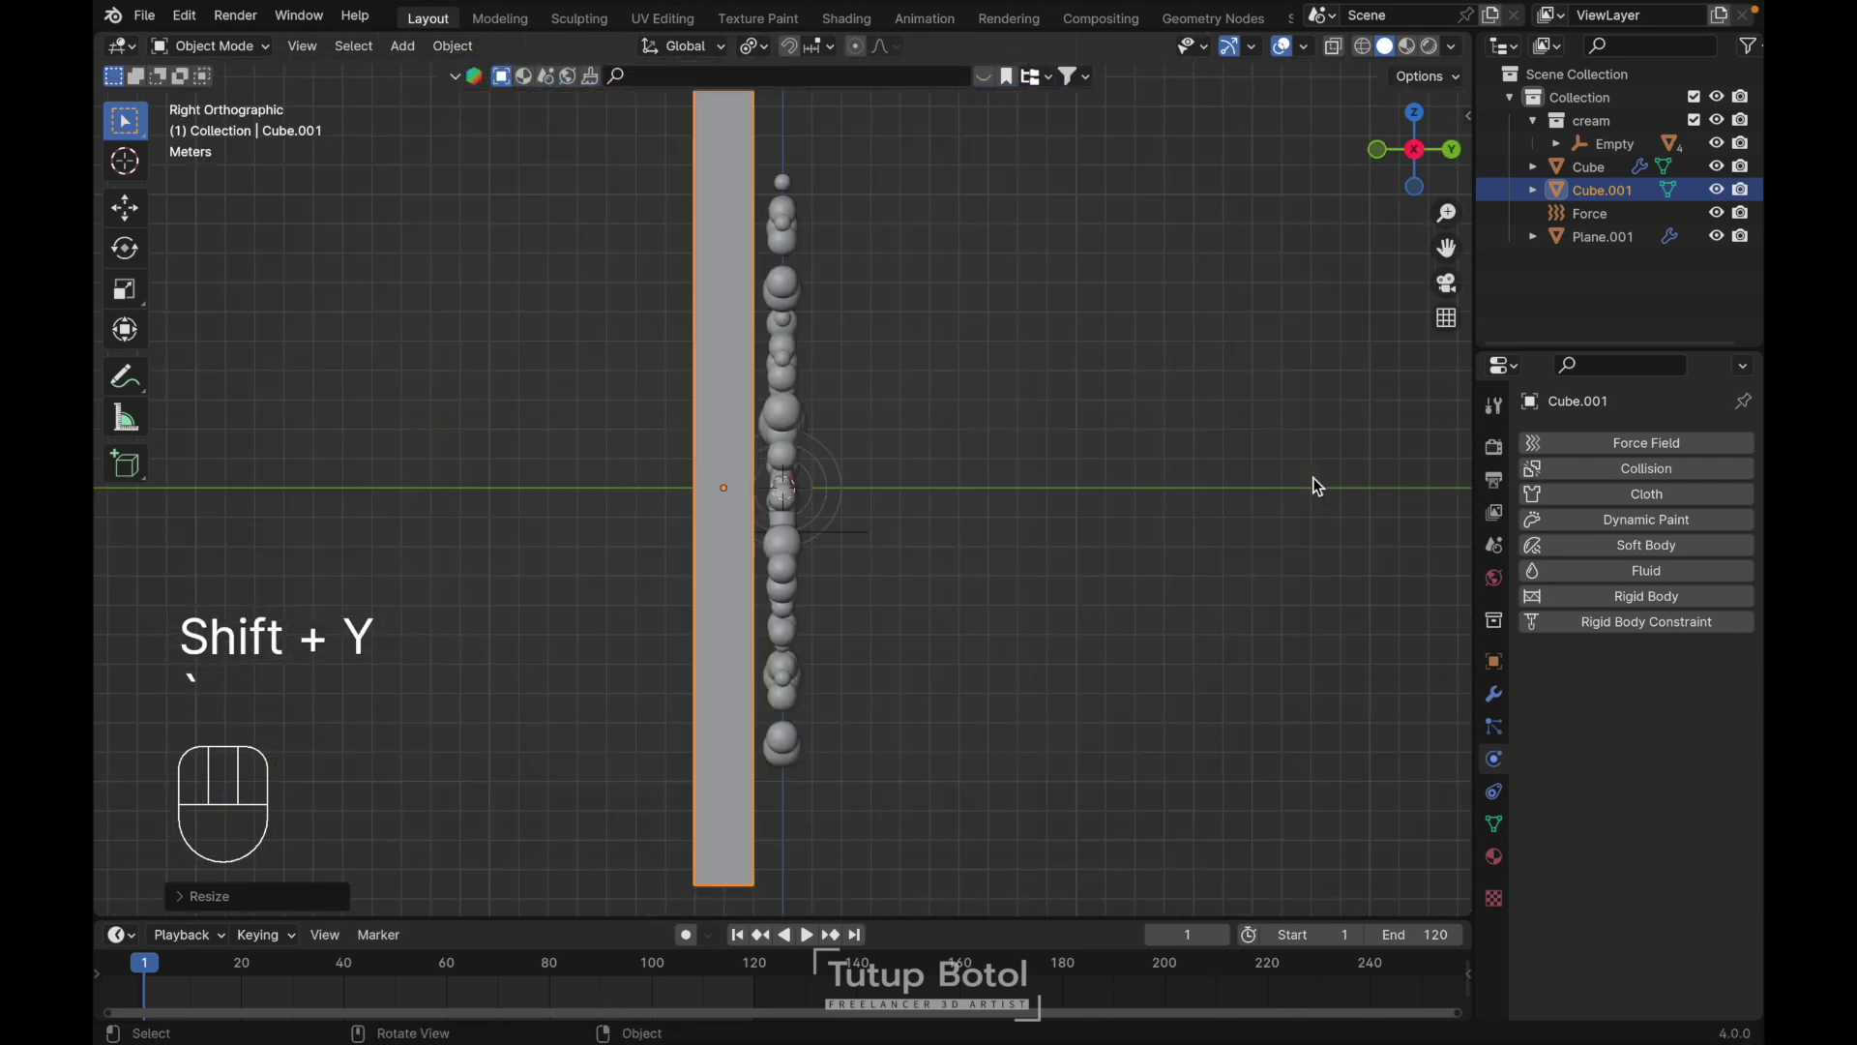
scroll(947, 414, "up", 3)
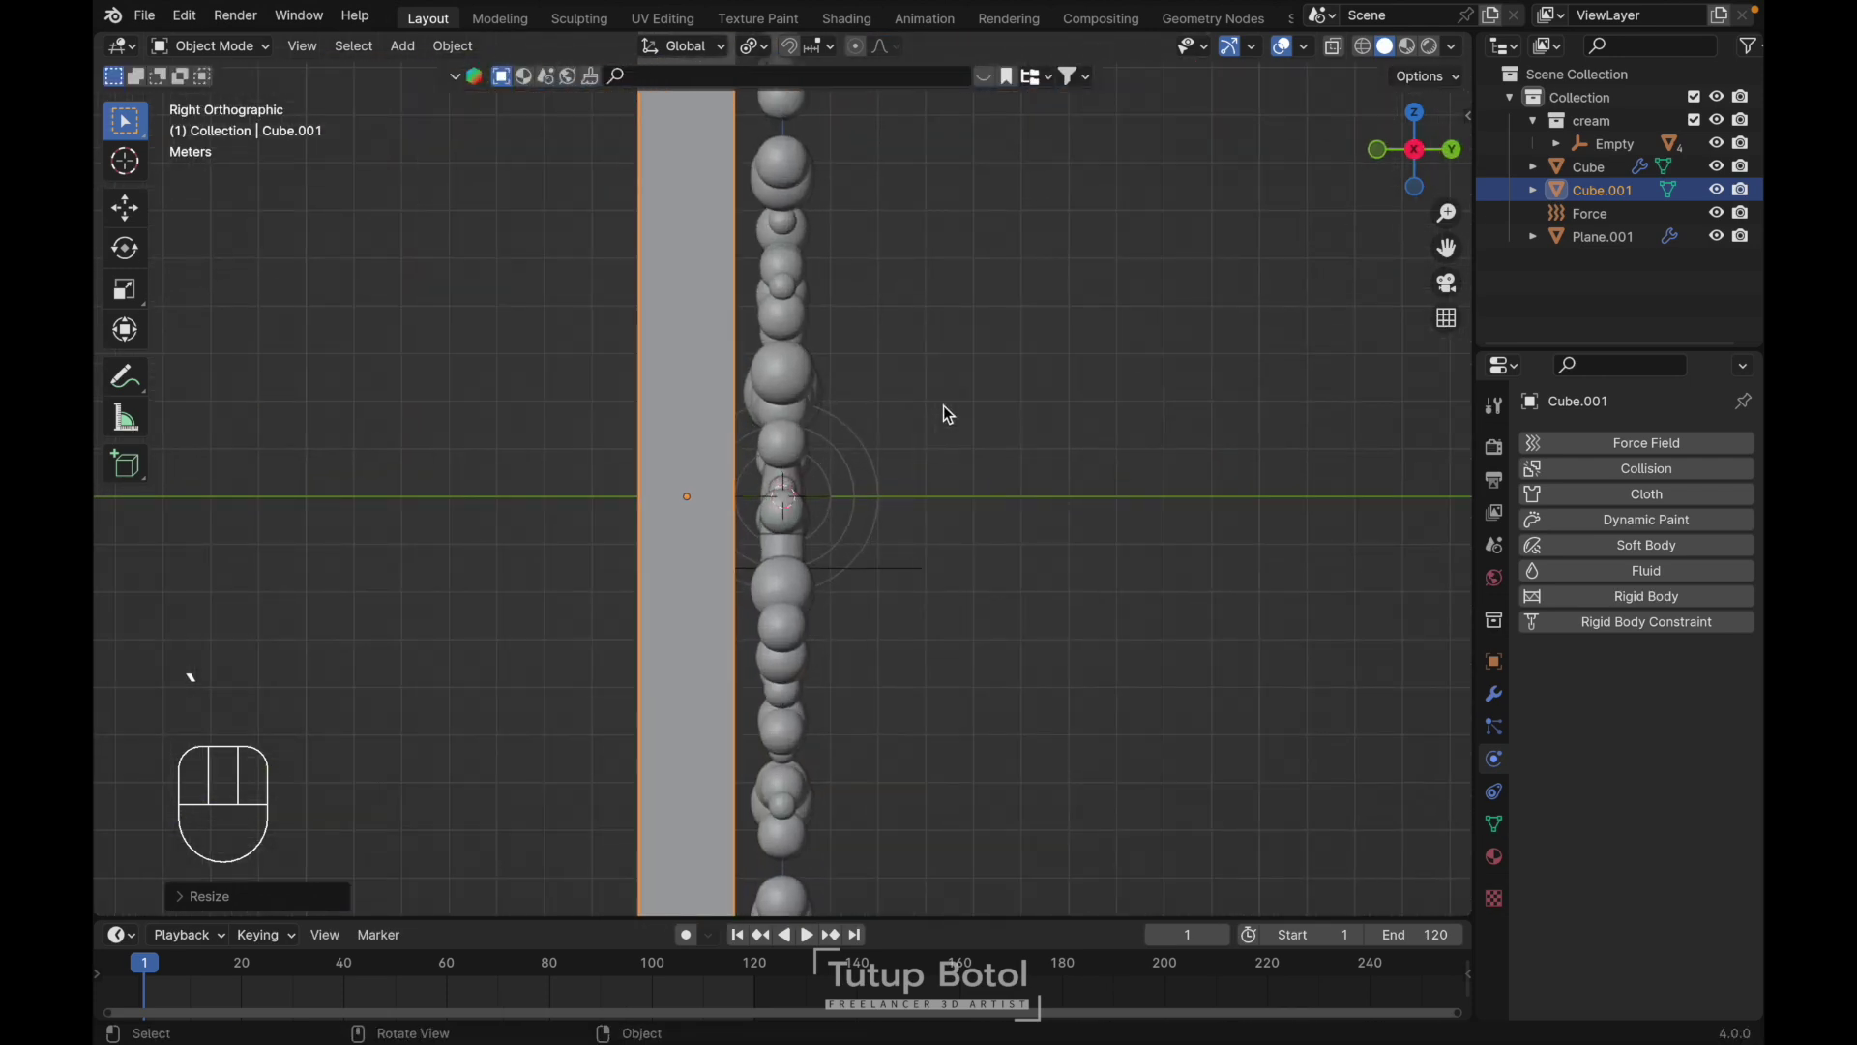
scroll(944, 405, "down", 1)
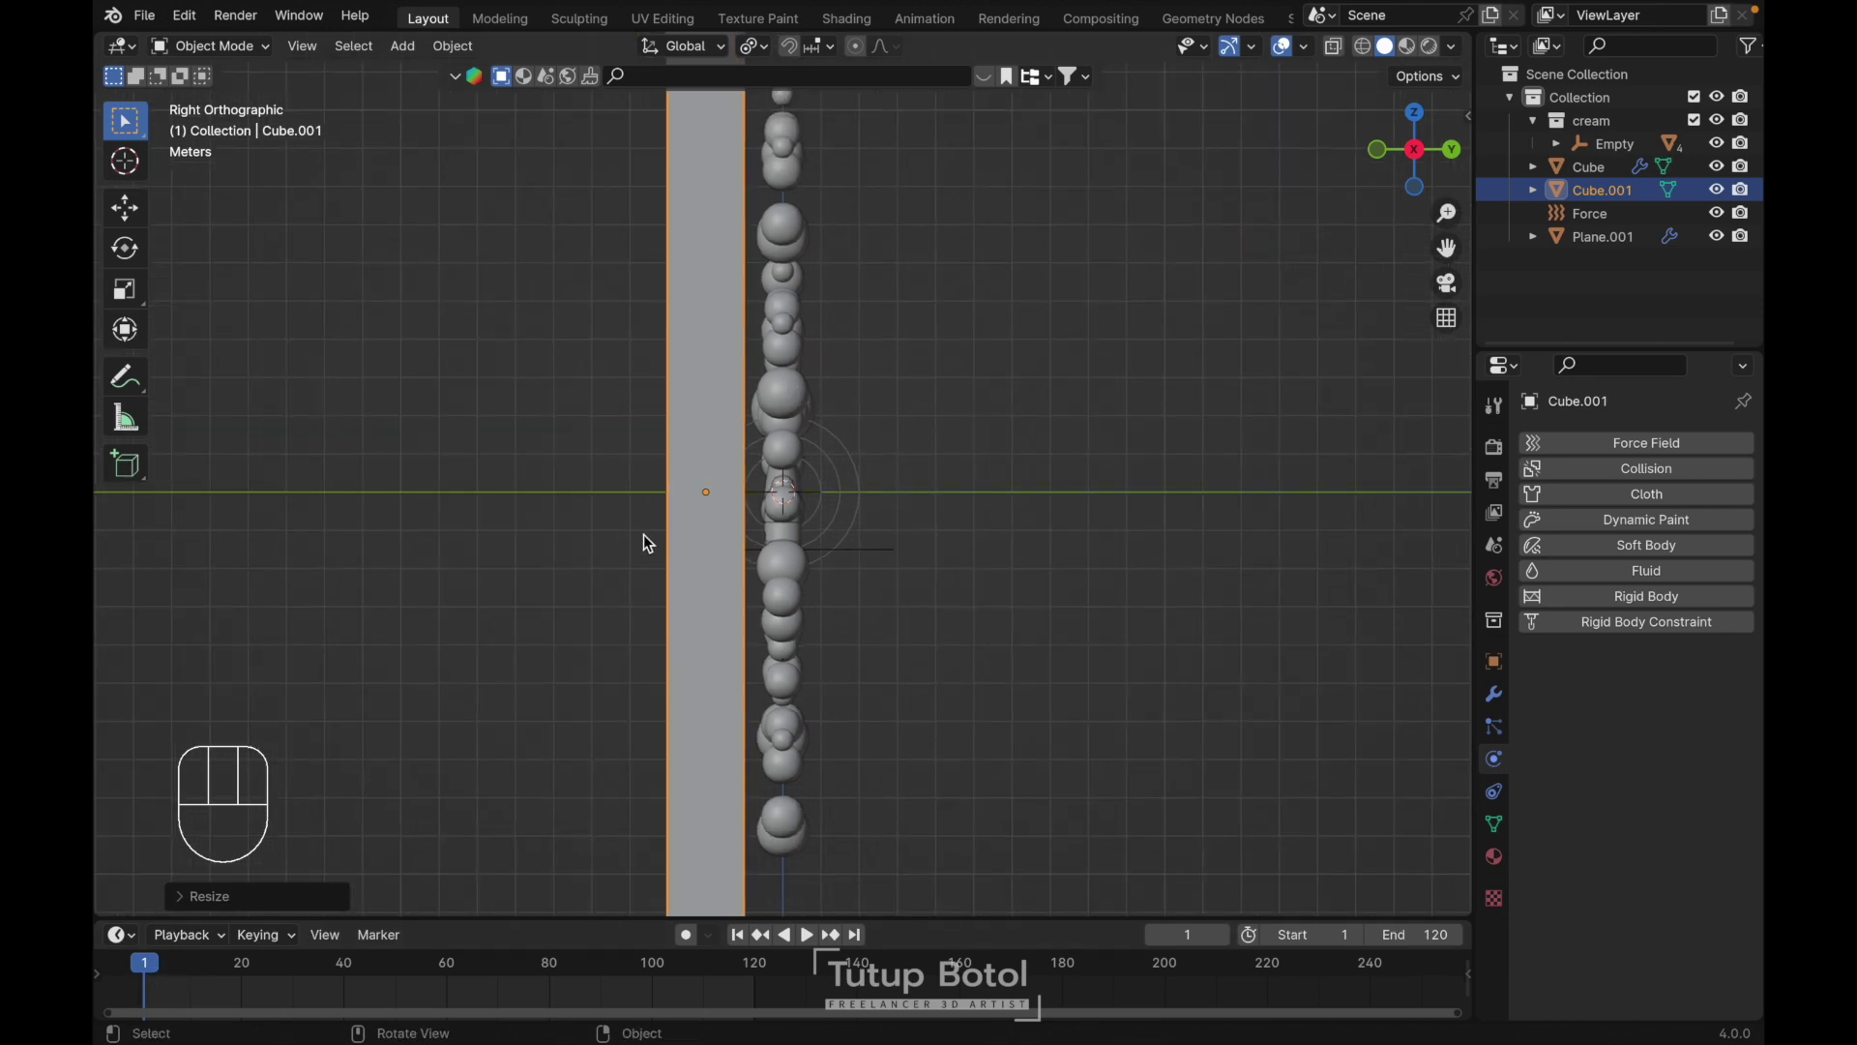
key("i")
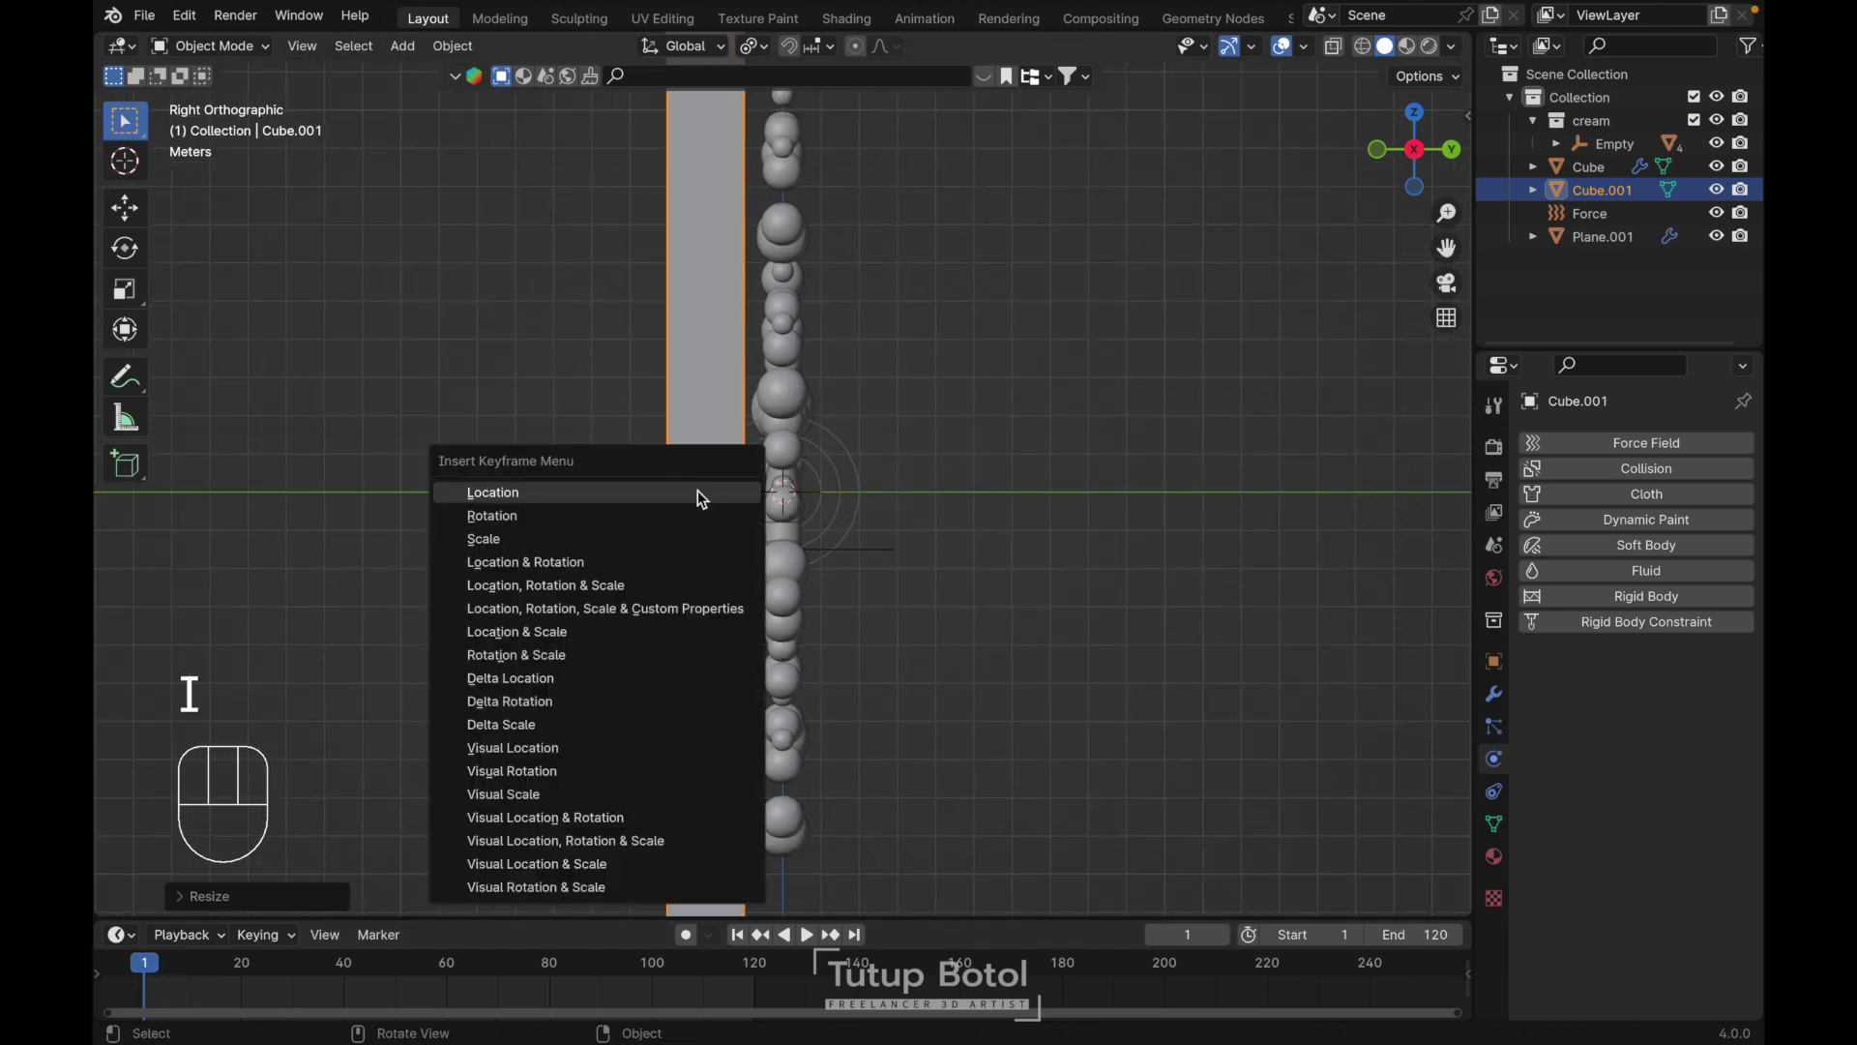
left_click(620, 494)
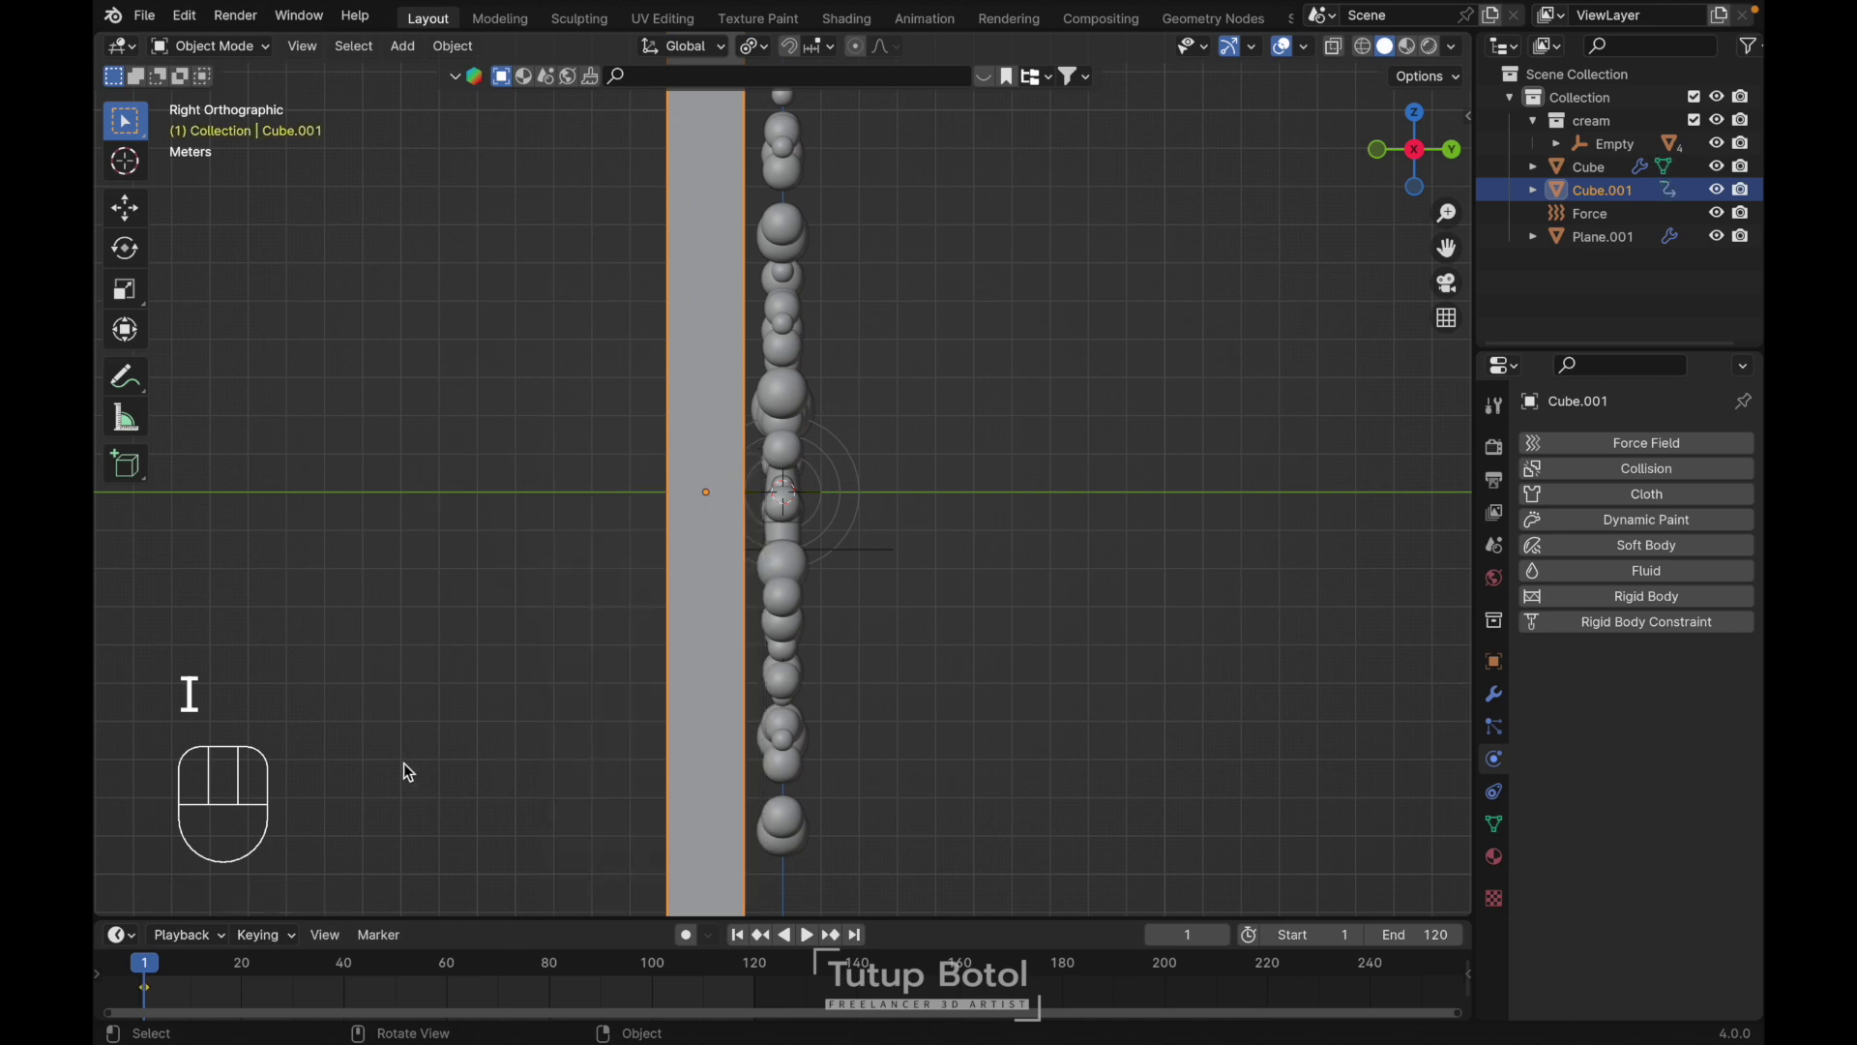
middle_click_drag(402, 767, 727, 375)
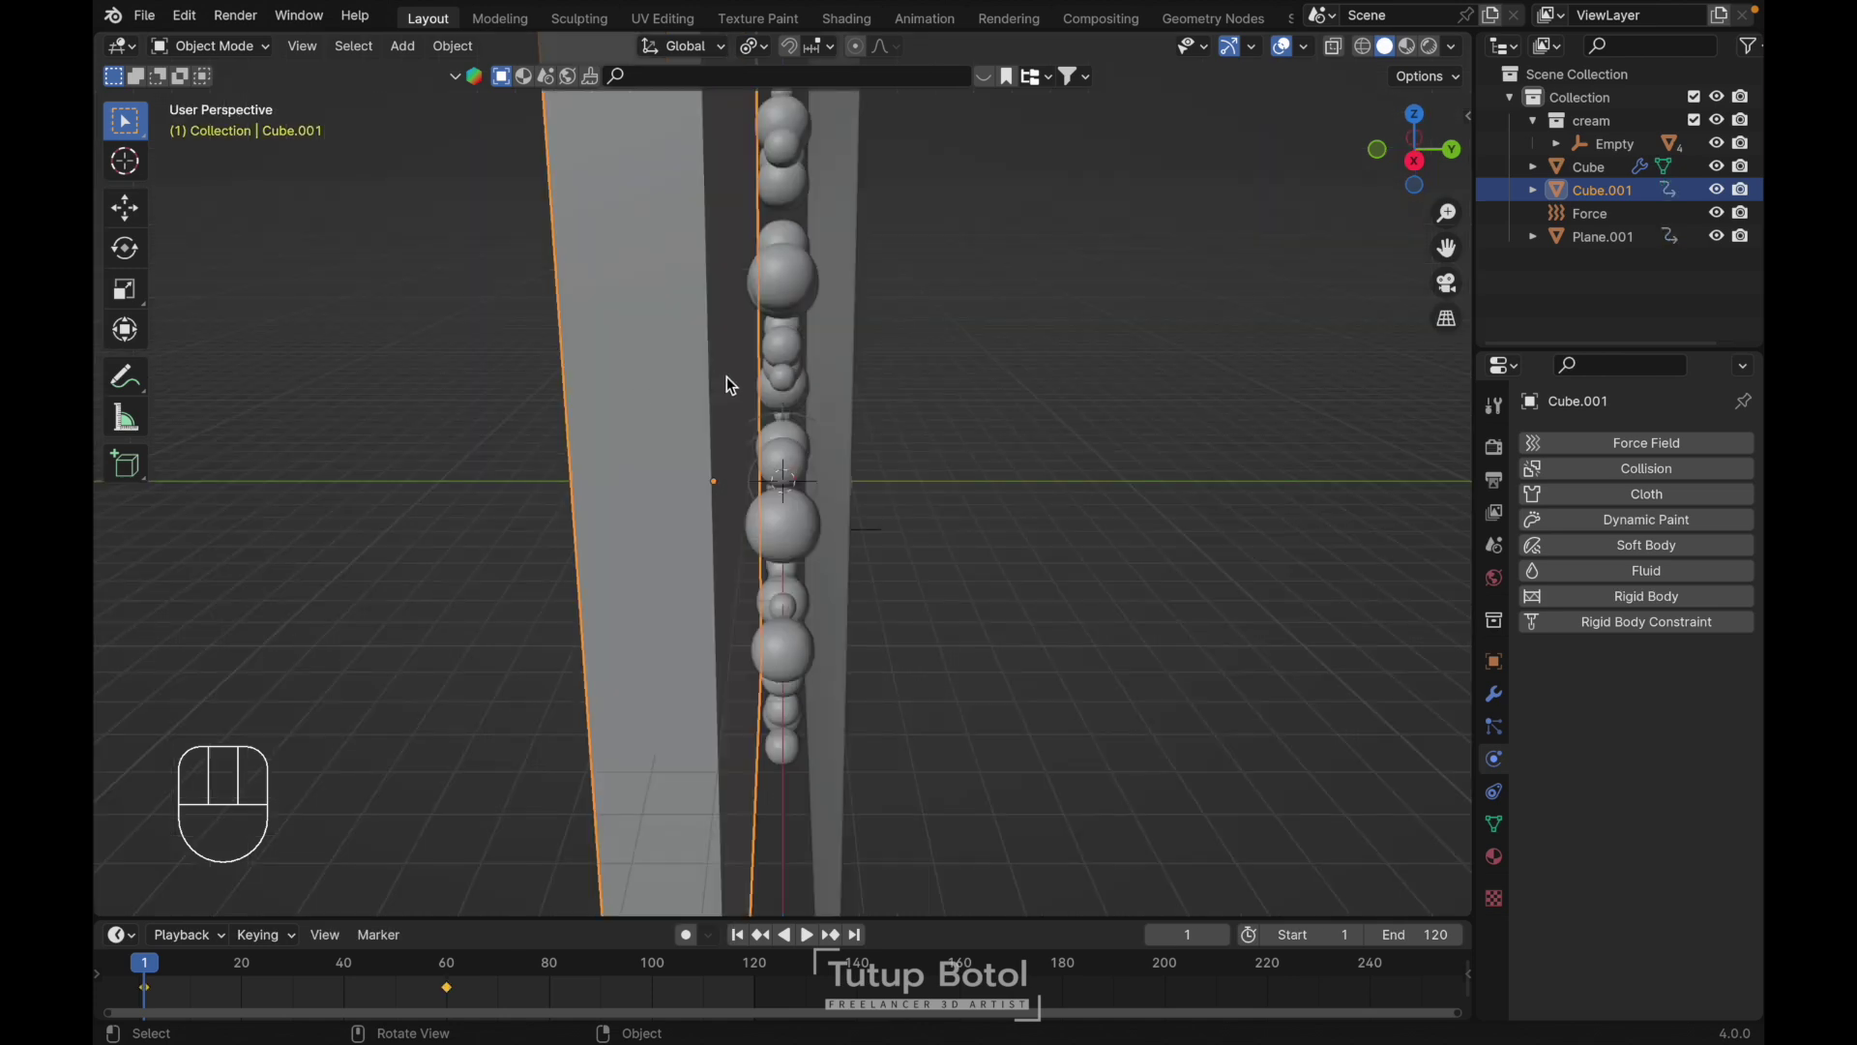
left_click(1577, 468)
Hide the cloth spheres in the viewport, leaving the cream tube between the slab and the plane
key("grave")
key("grave")
left_click(791, 396)
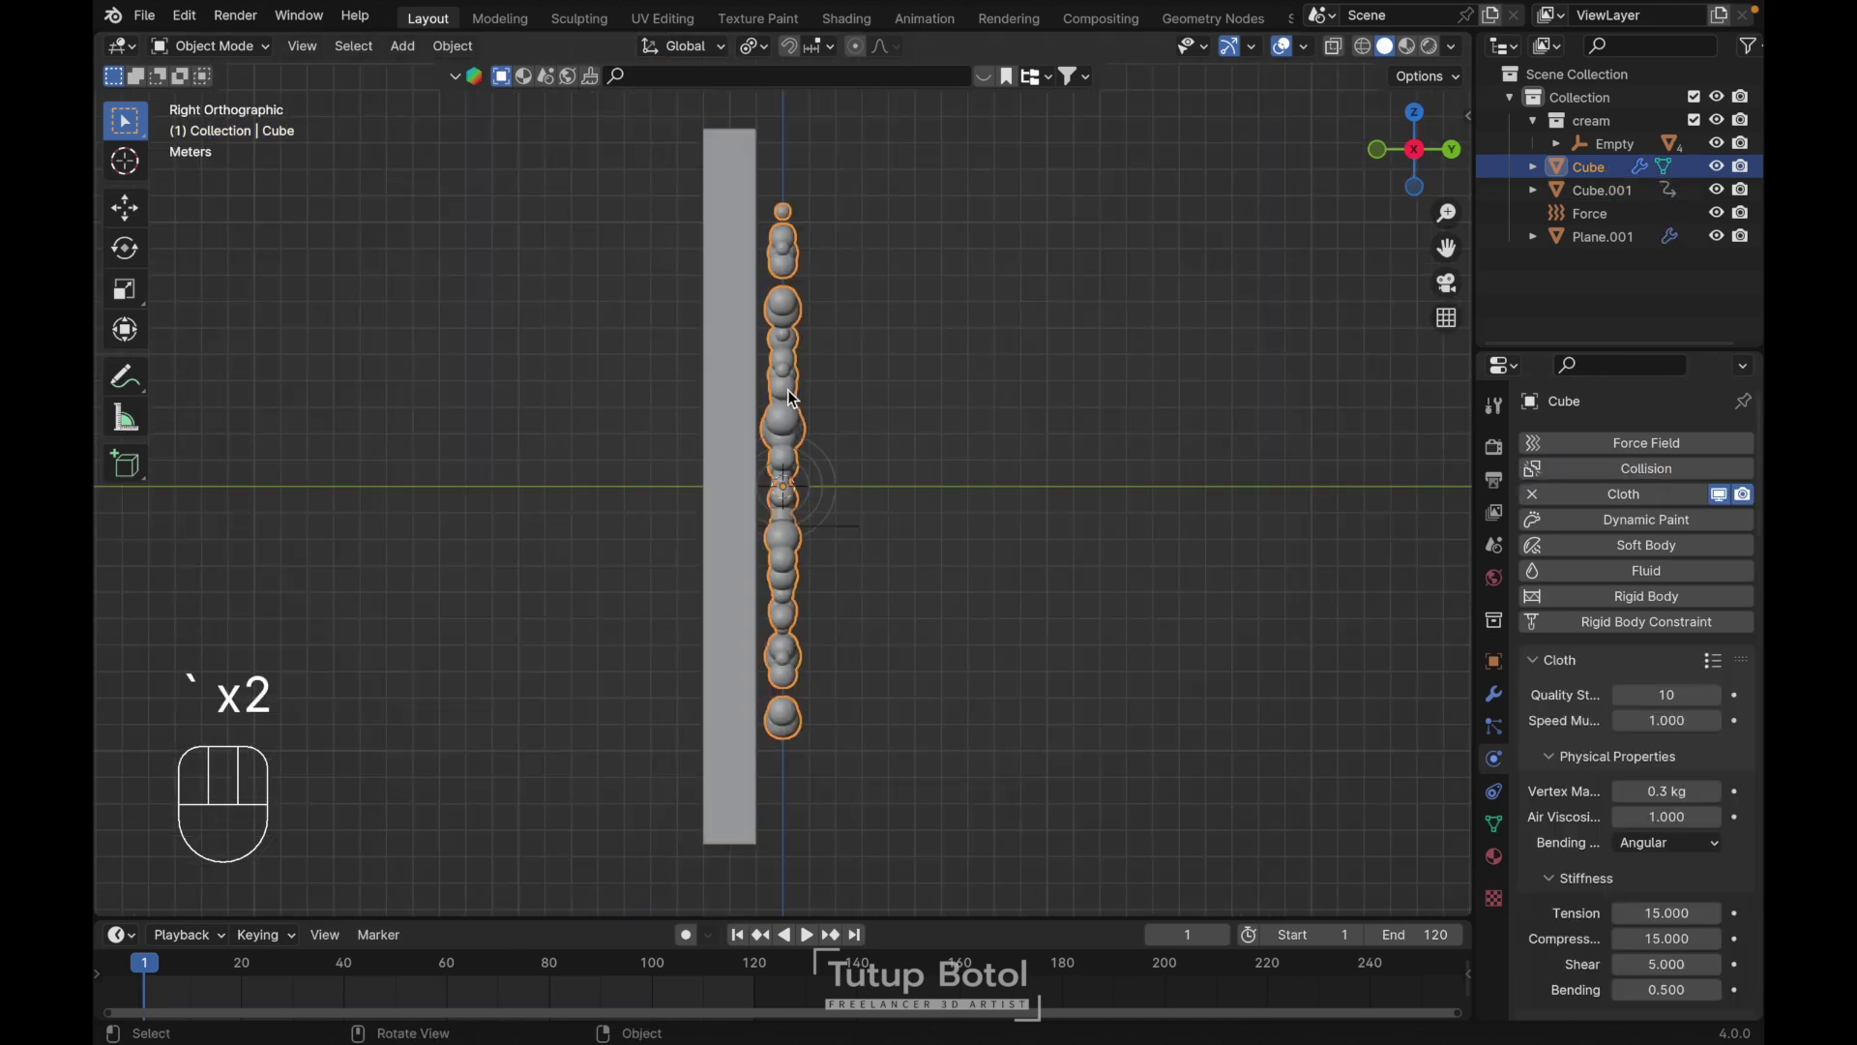
key("h")
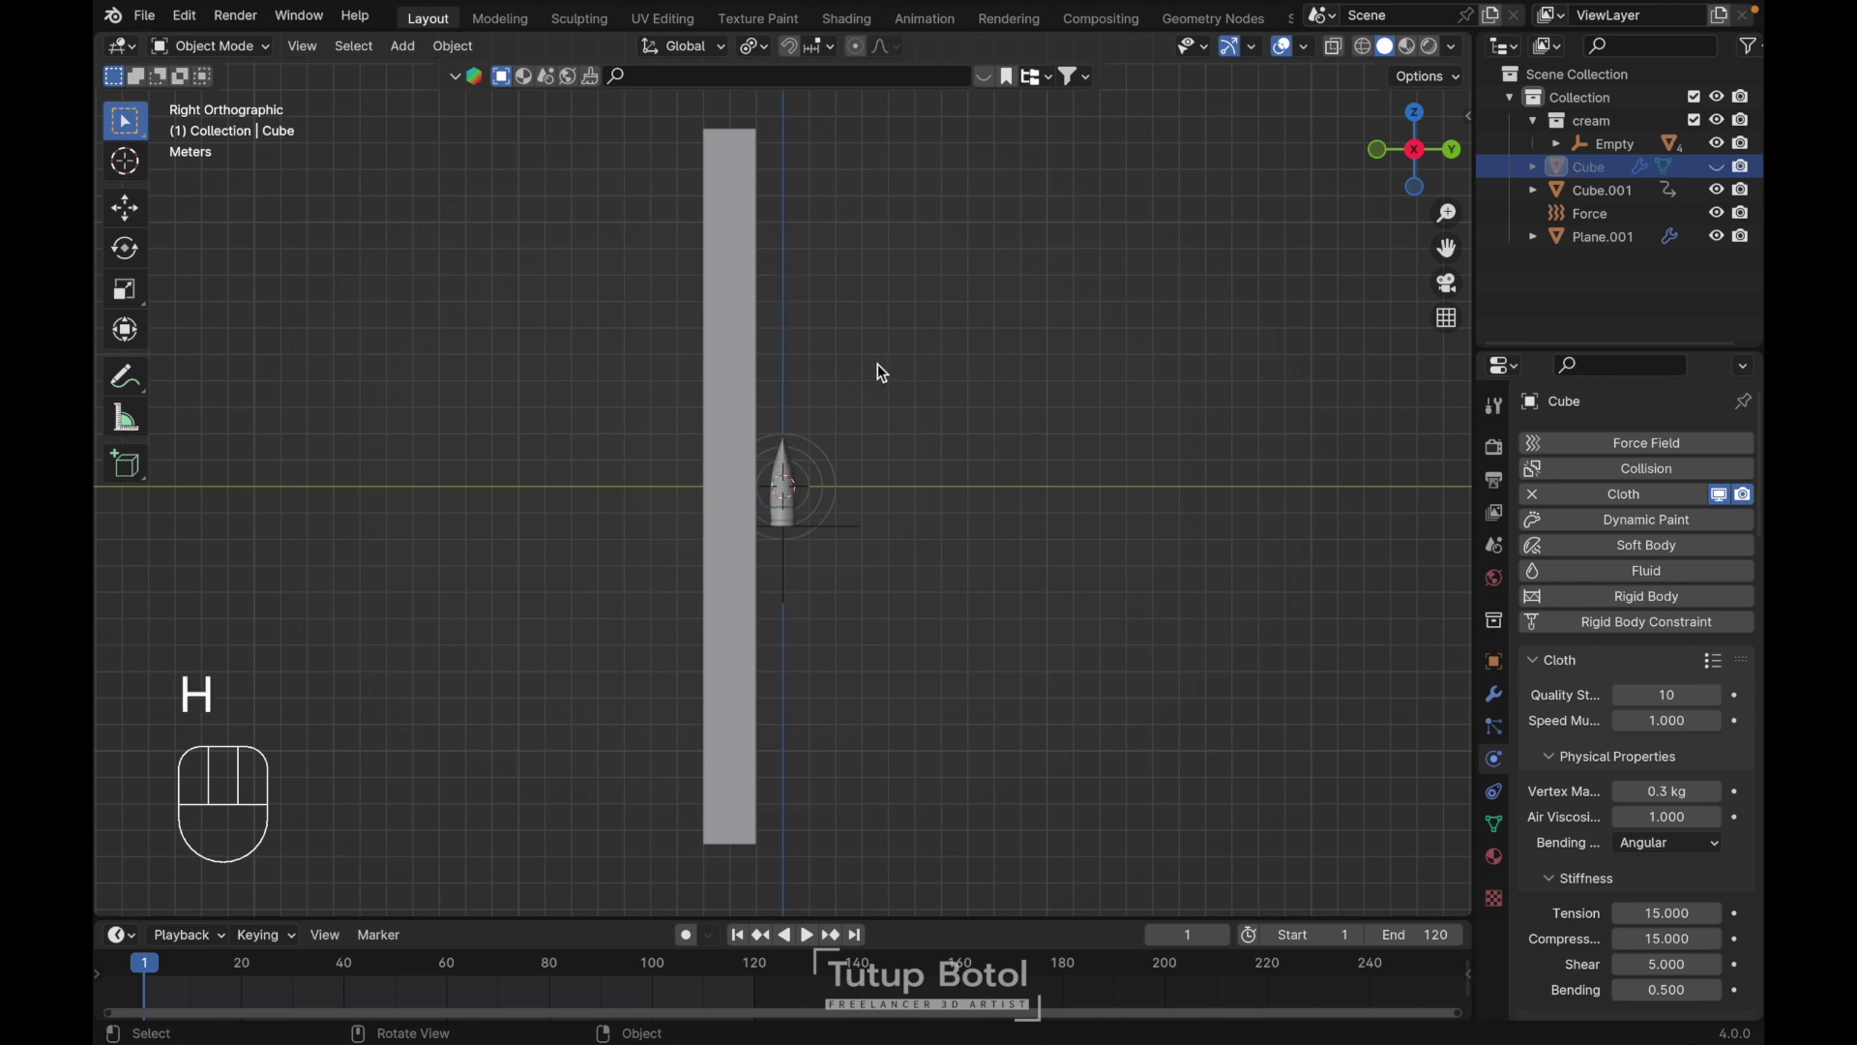
At frame 60, move the cube slab about 0.47 m along Y up against the tube and keyframe its location
left_click(726, 452)
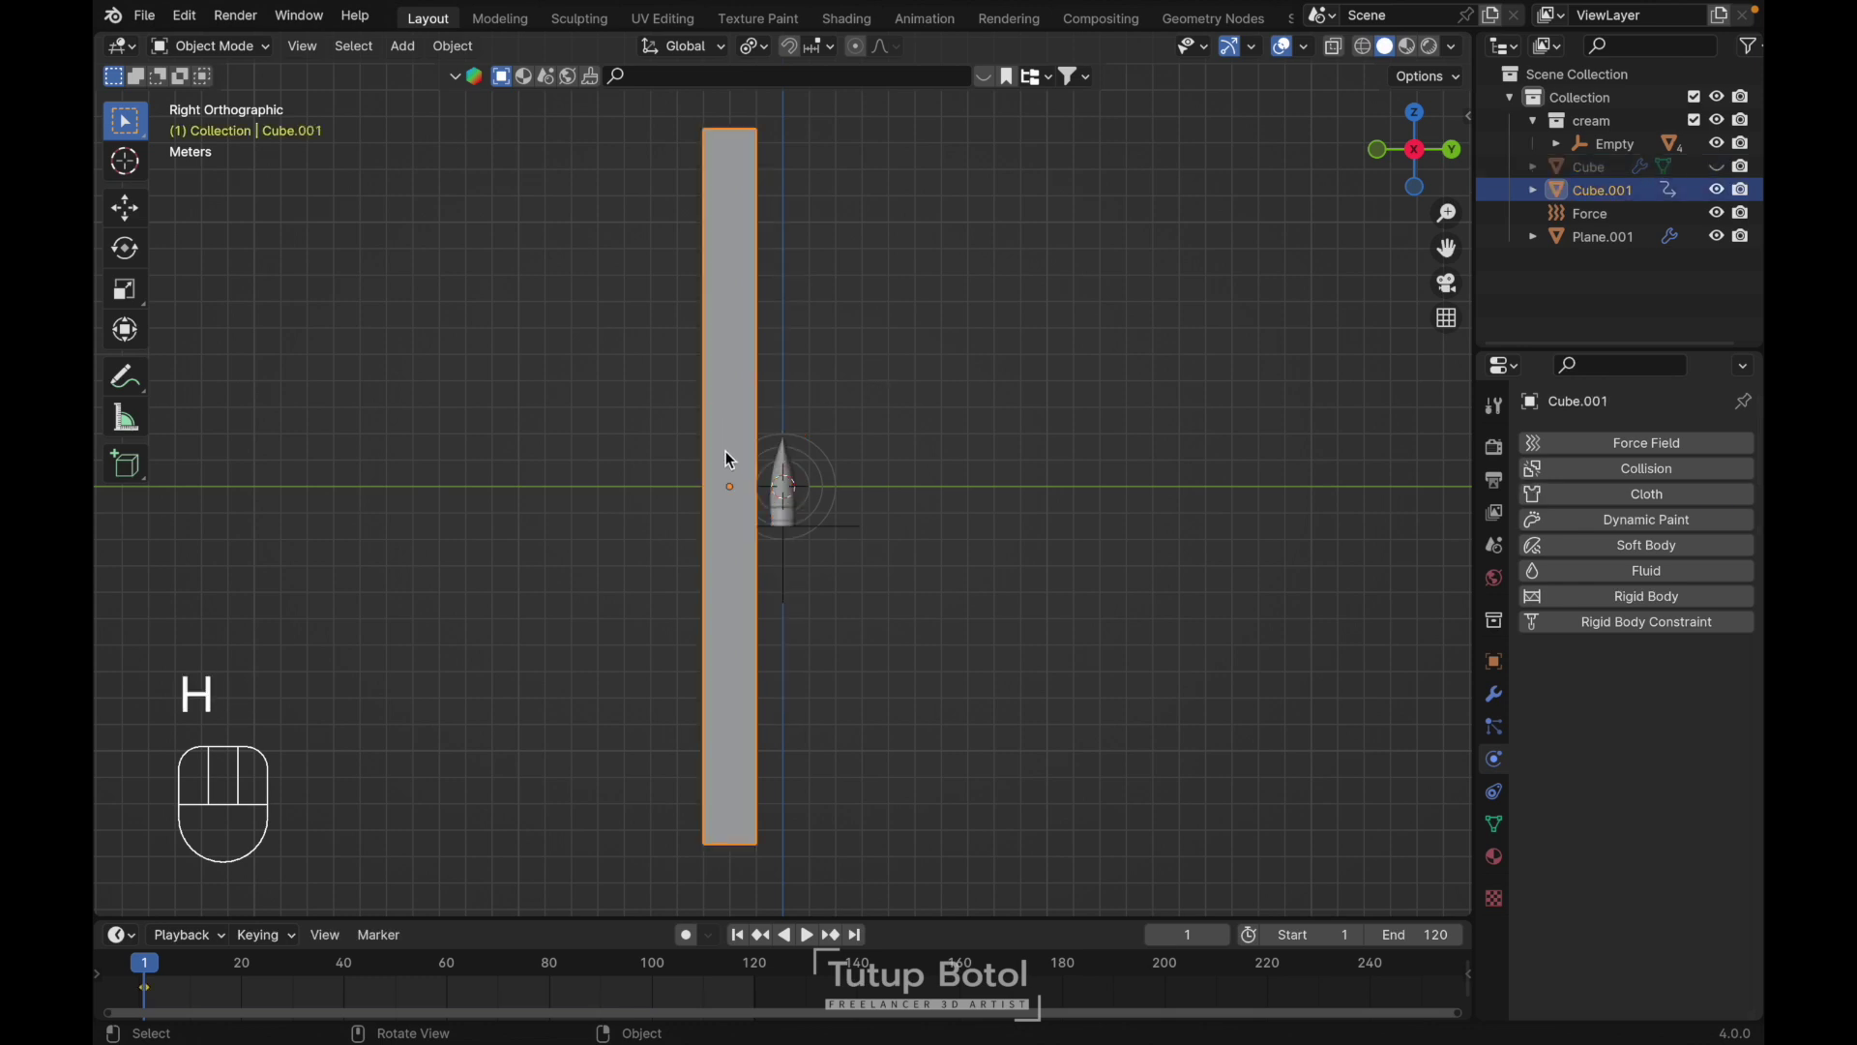
left_click(444, 972)
scroll(861, 364, "up", 2)
scroll(864, 373, "up", 1)
key("g")
key("y")
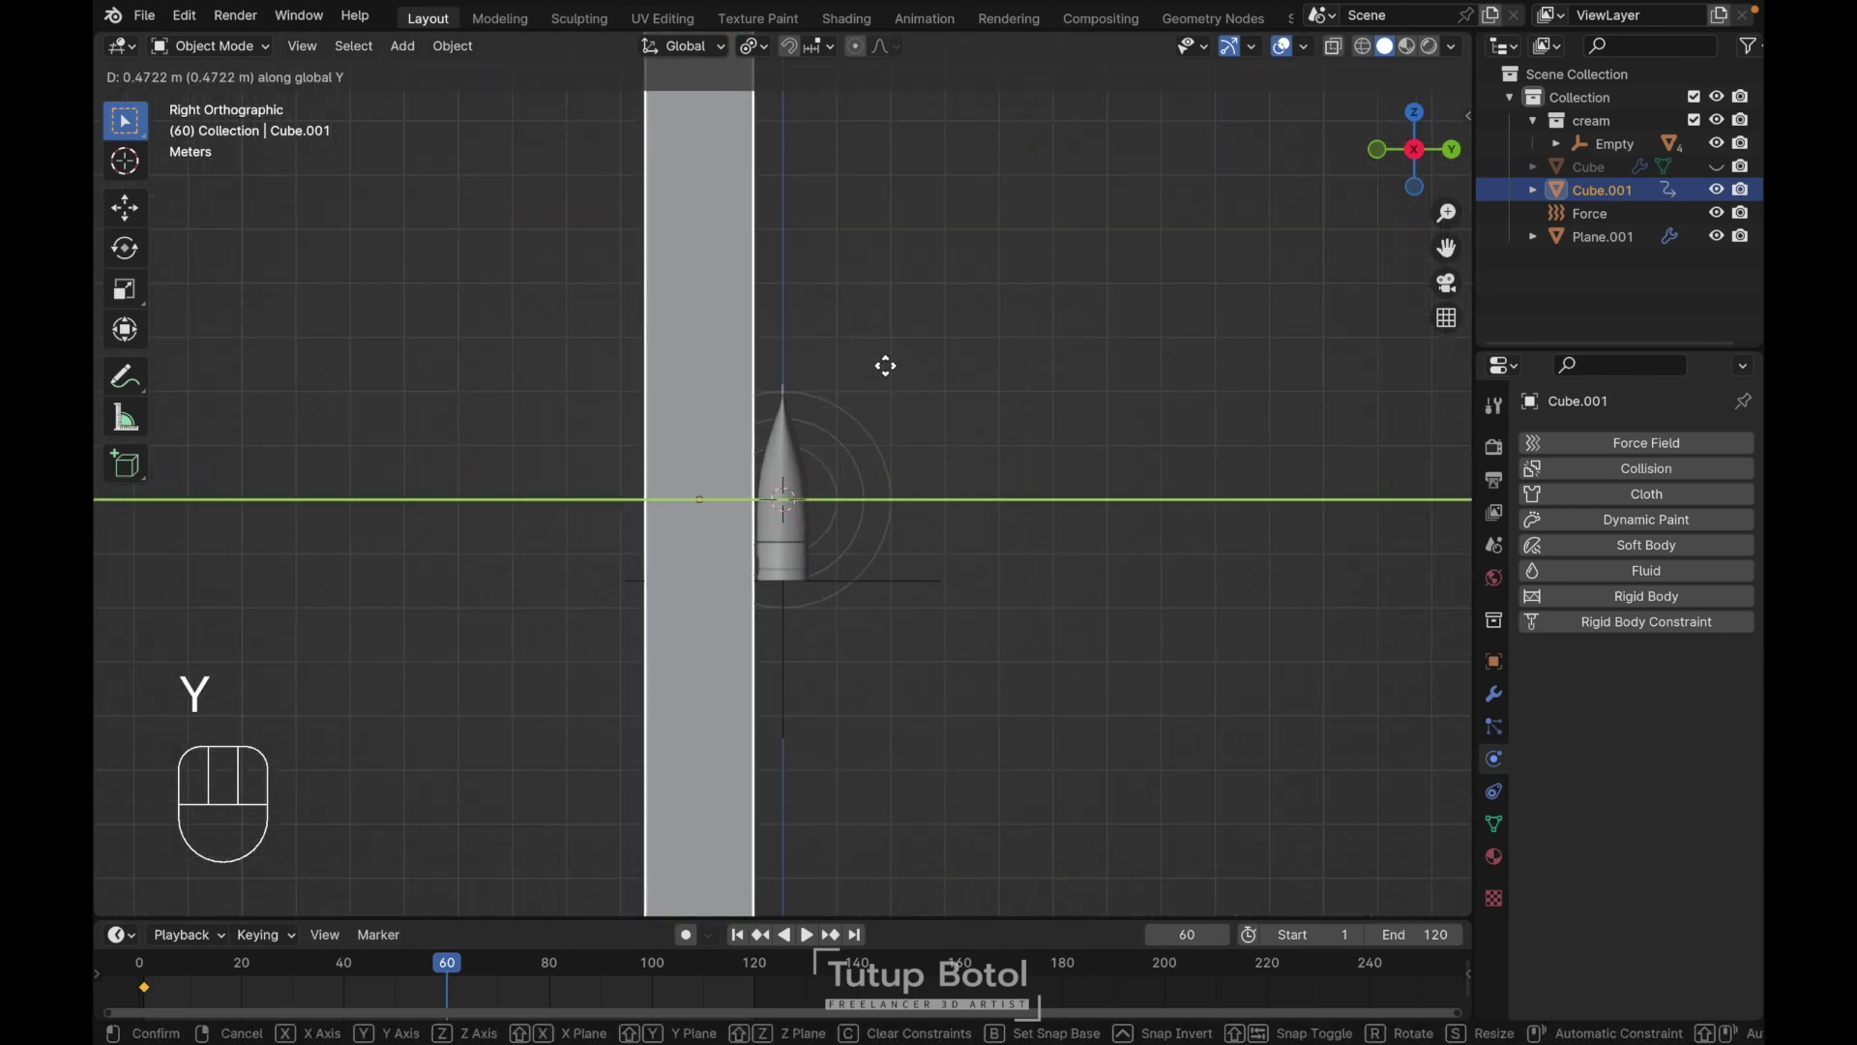
left_click(885, 366)
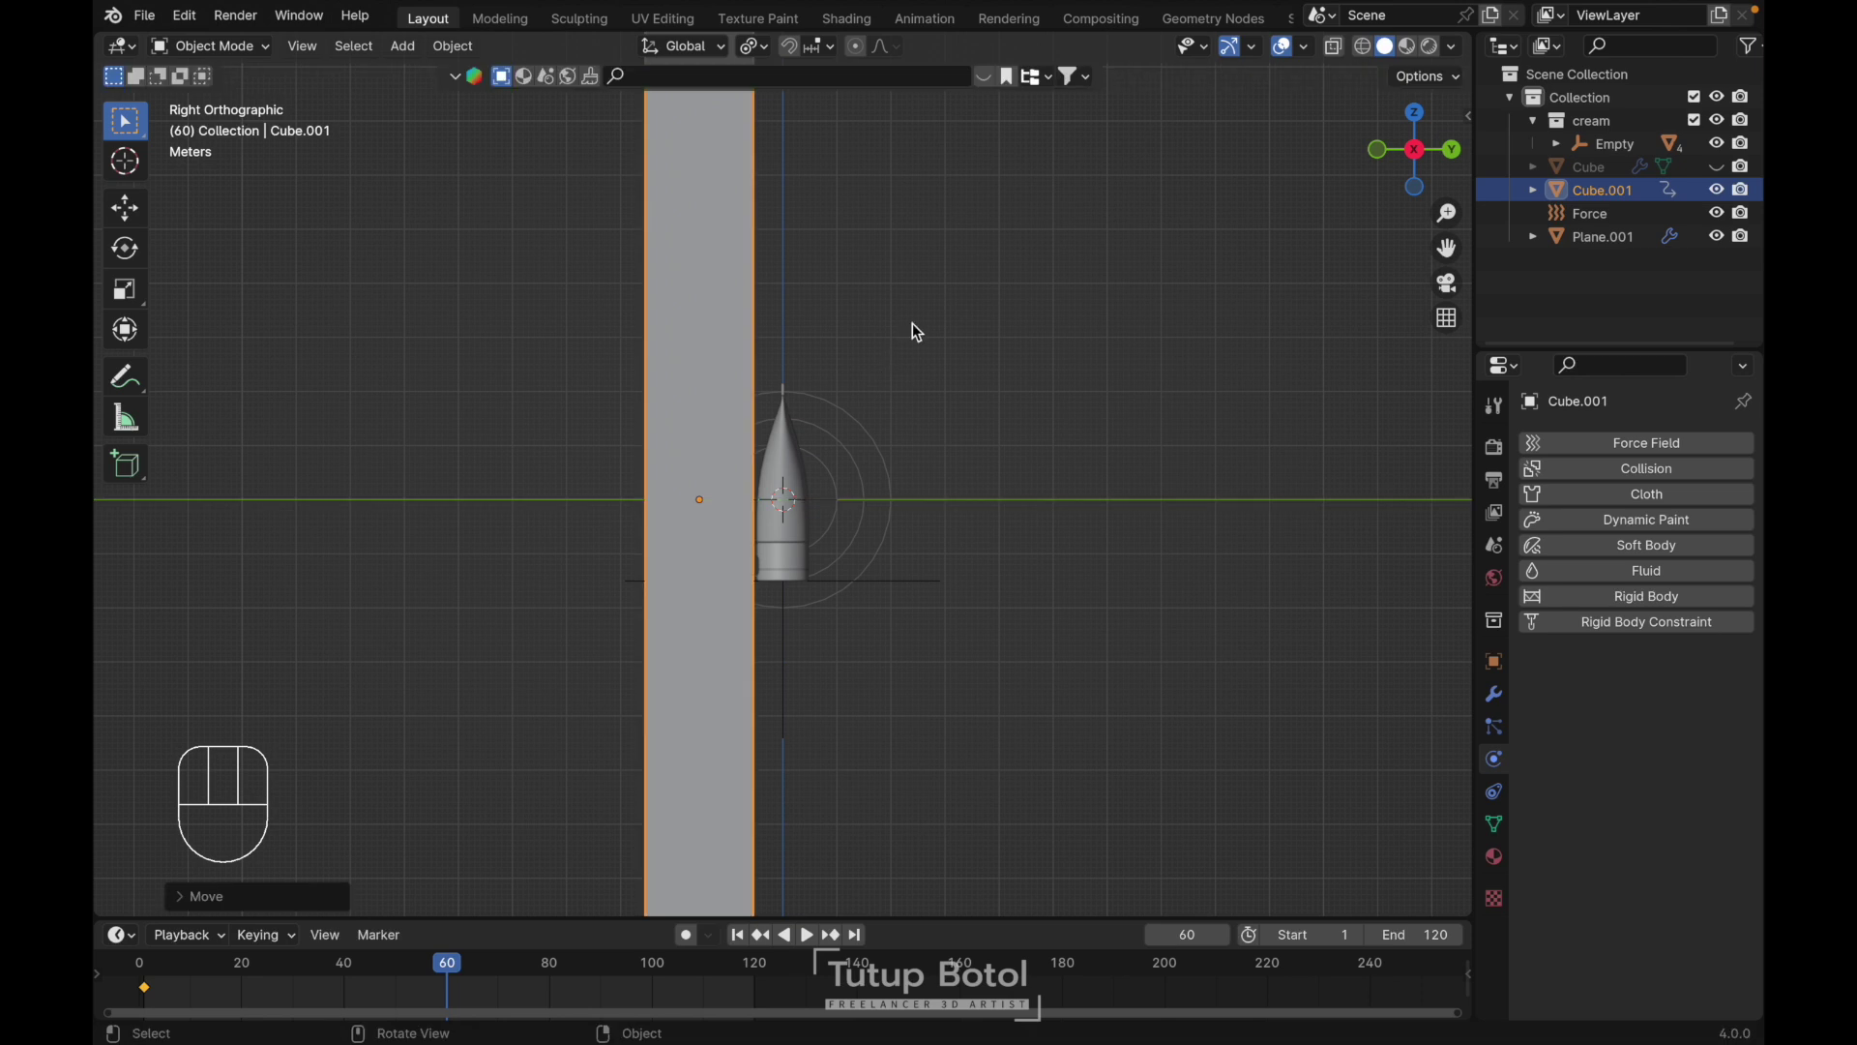
key("i")
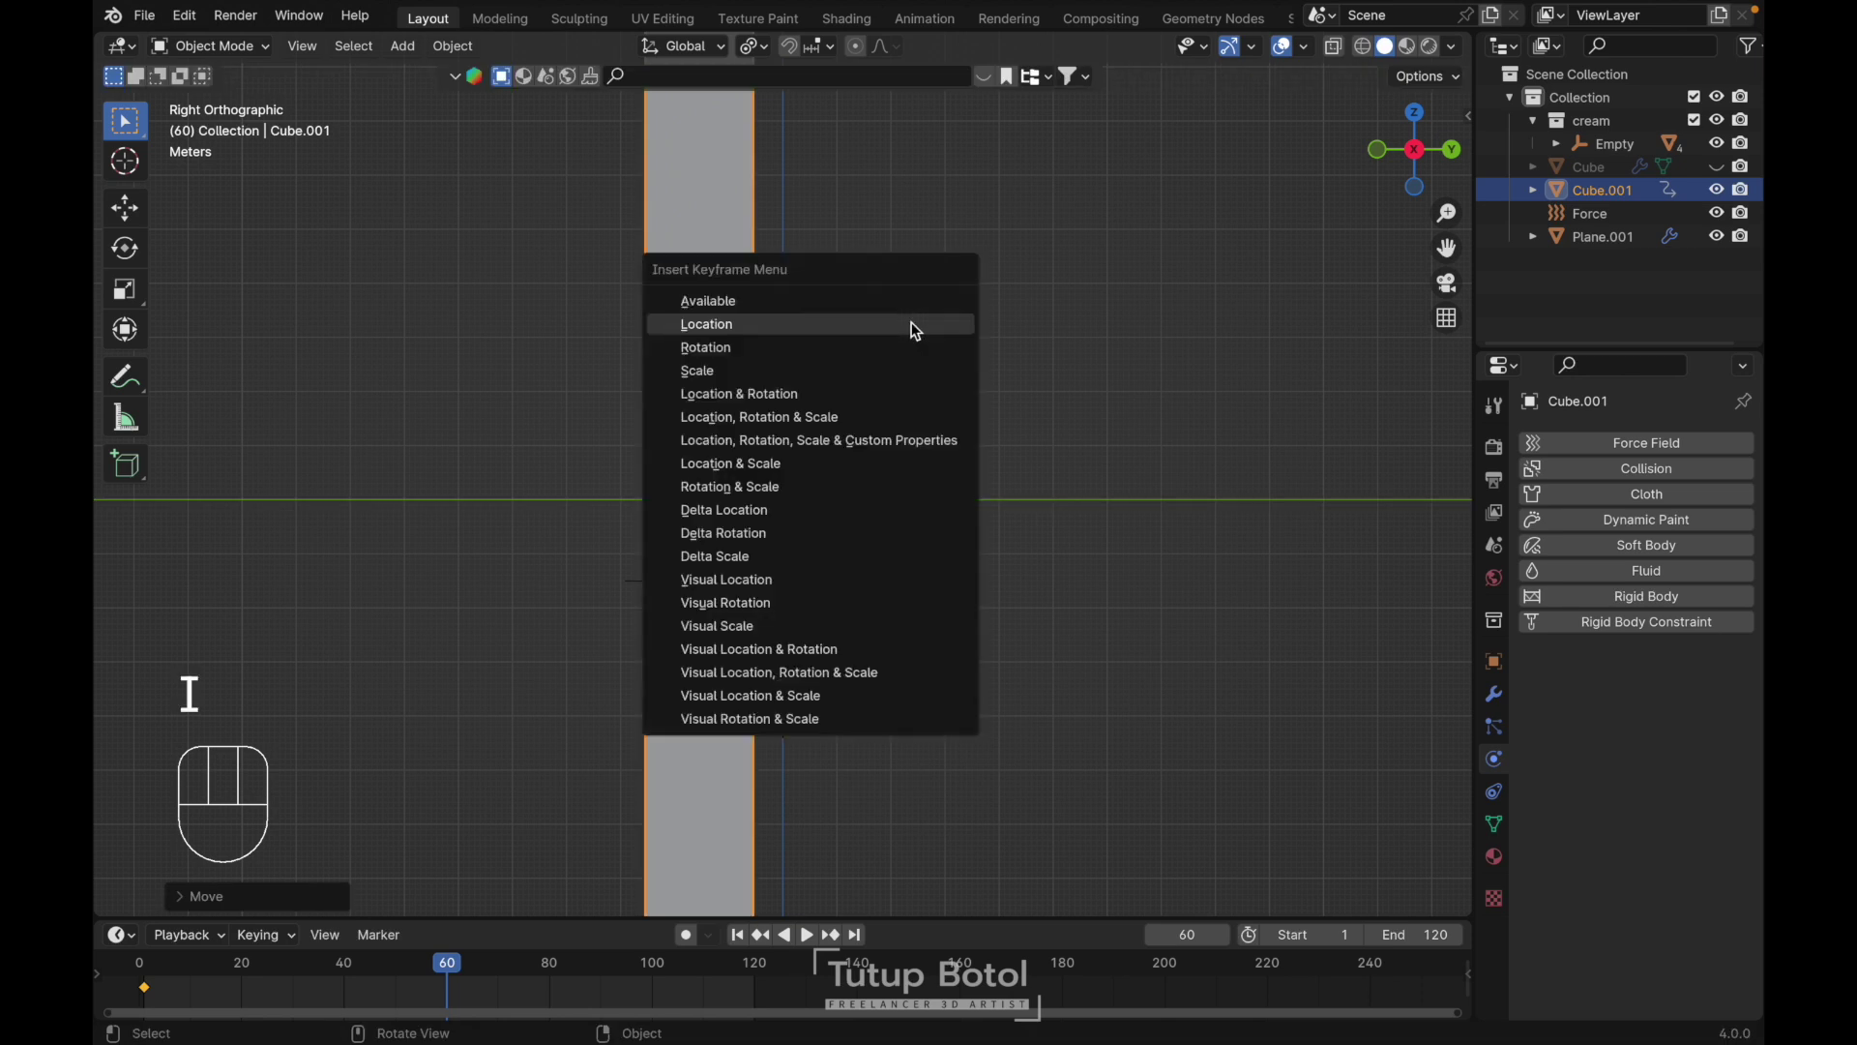
left_click(915, 331)
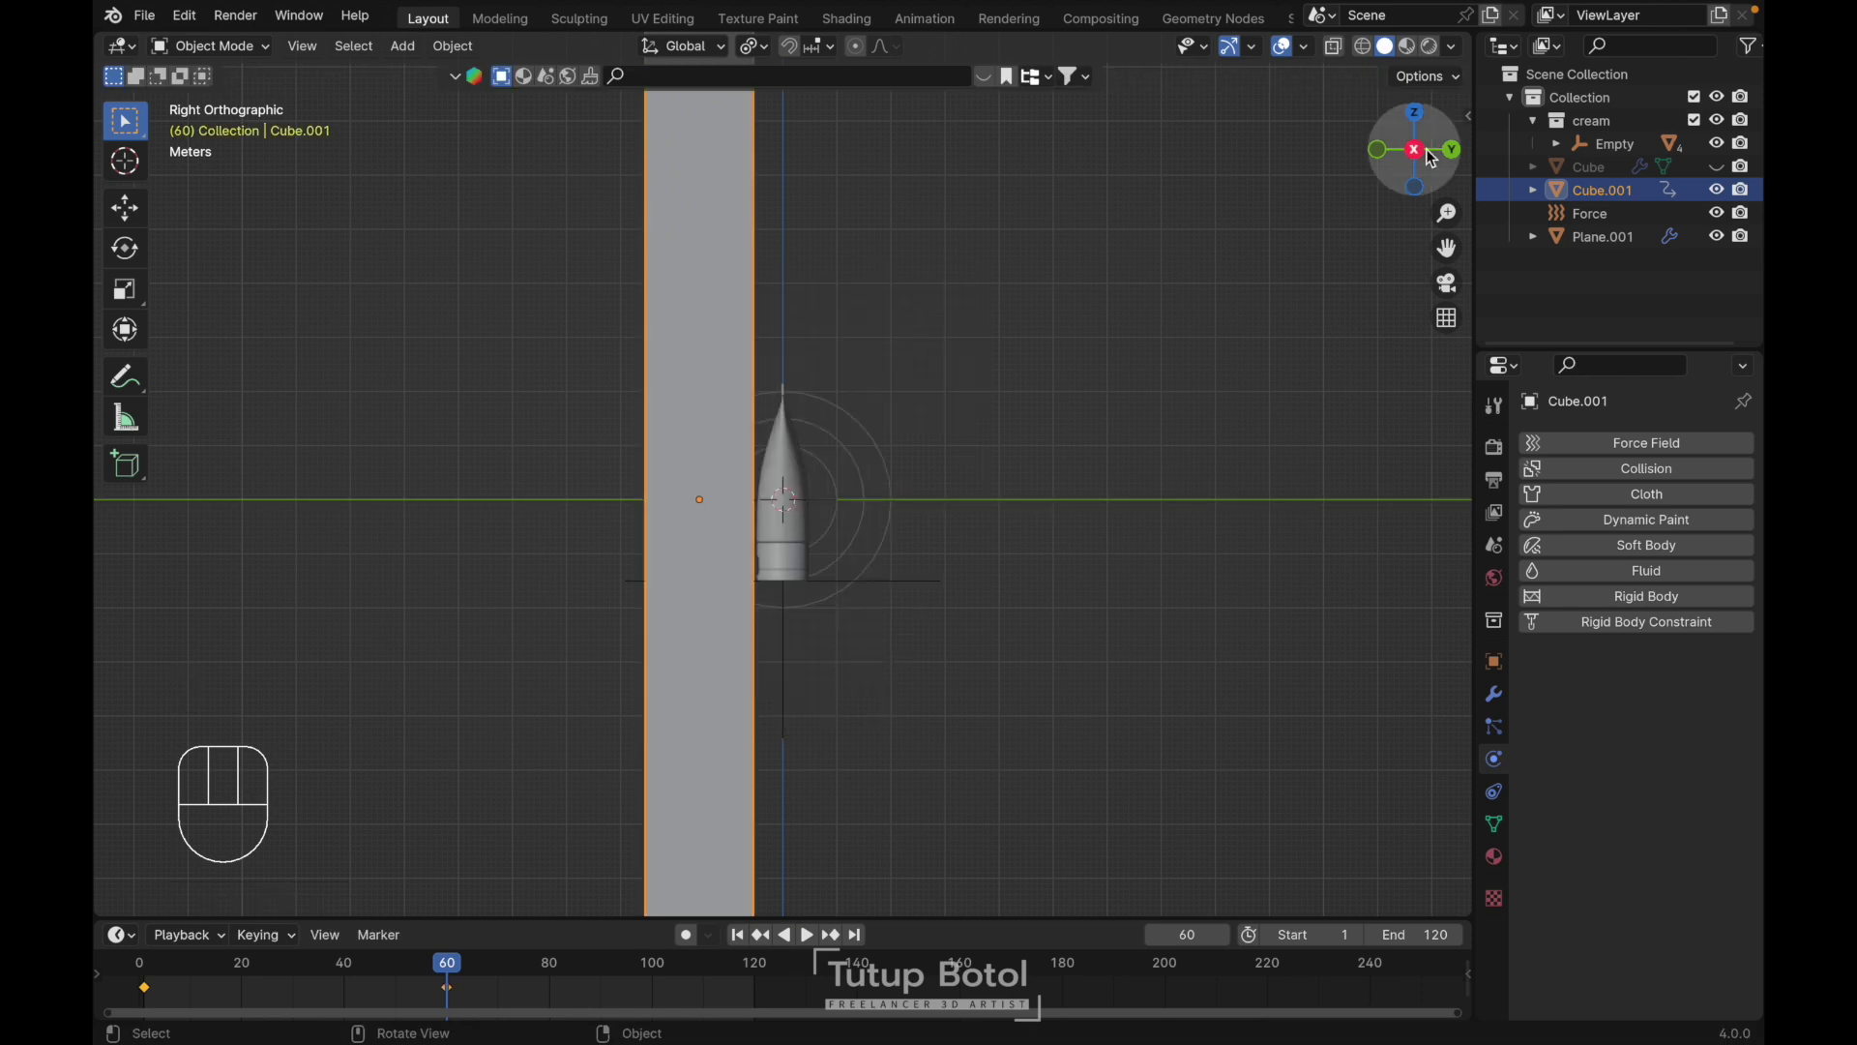
Insert a location keyframe for the backing plane at its current position and shift that keyframe to frame 1
middle_click_drag(1139, 294, 1145, 299)
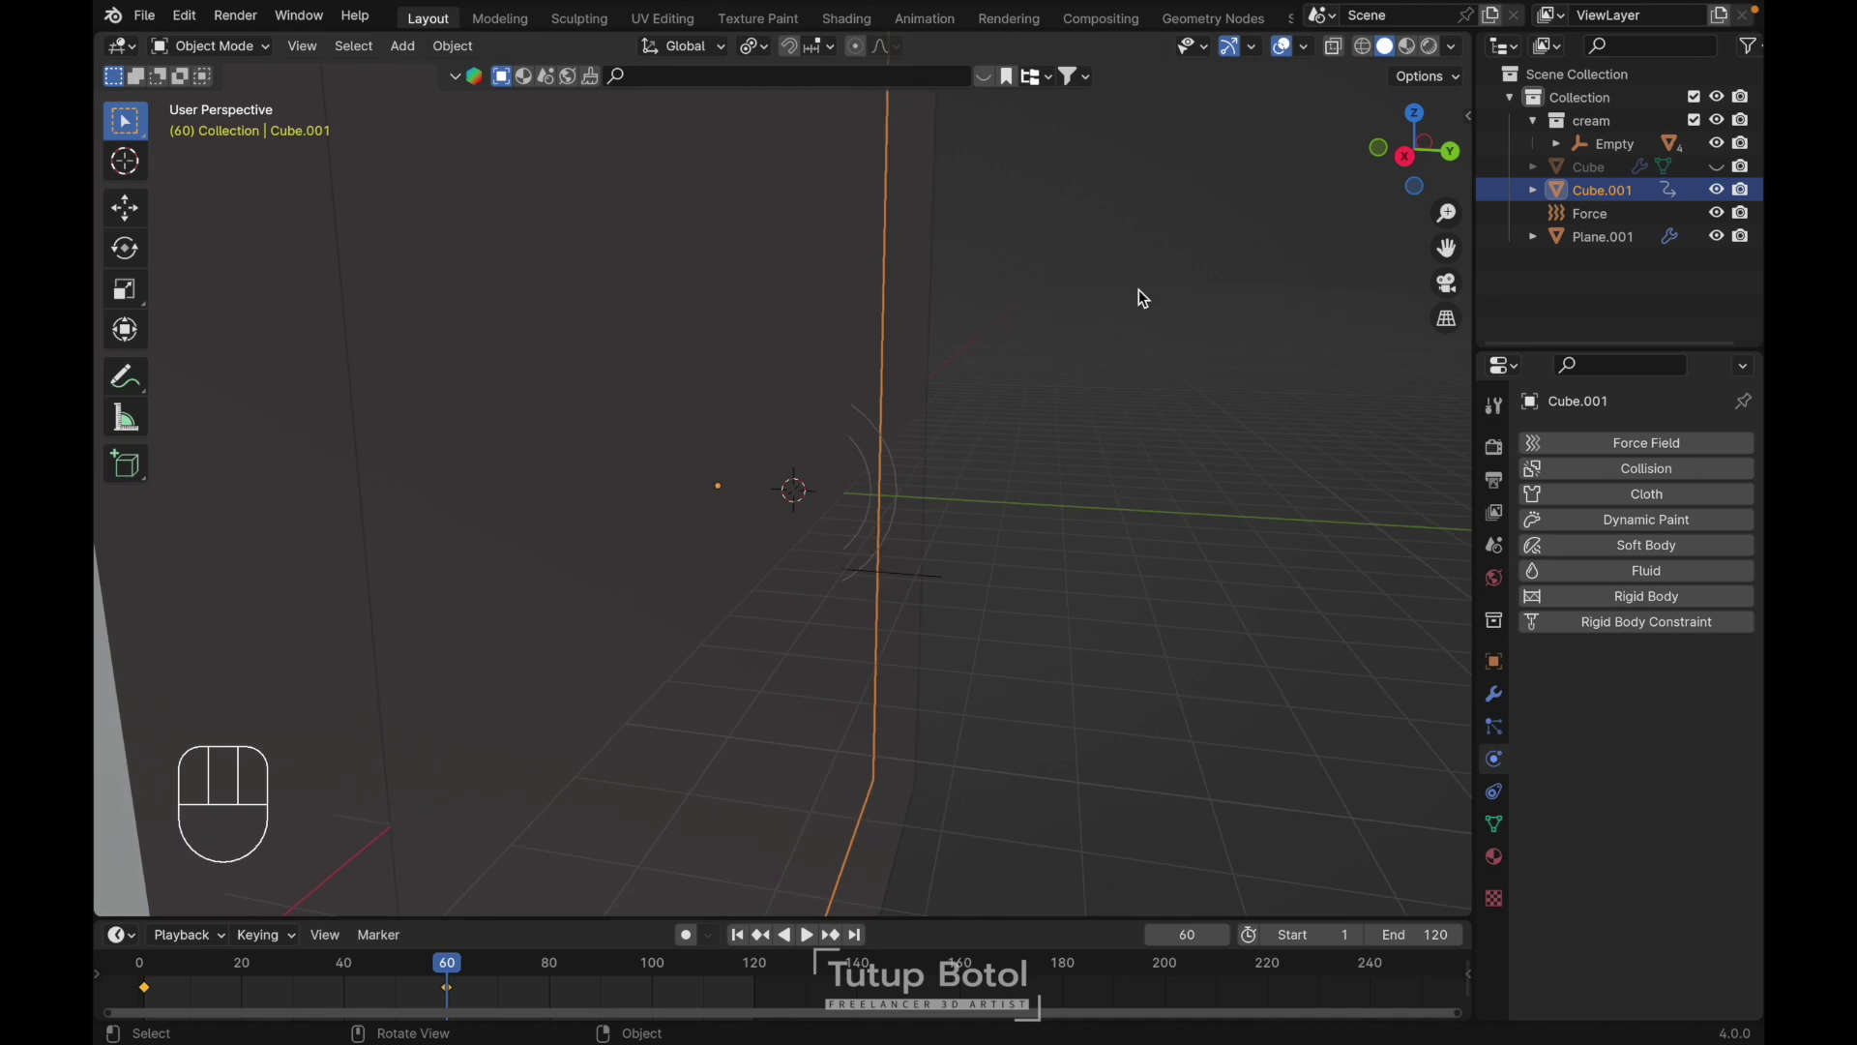
left_click(809, 404)
key("KP_3")
key("g")
key("Escape")
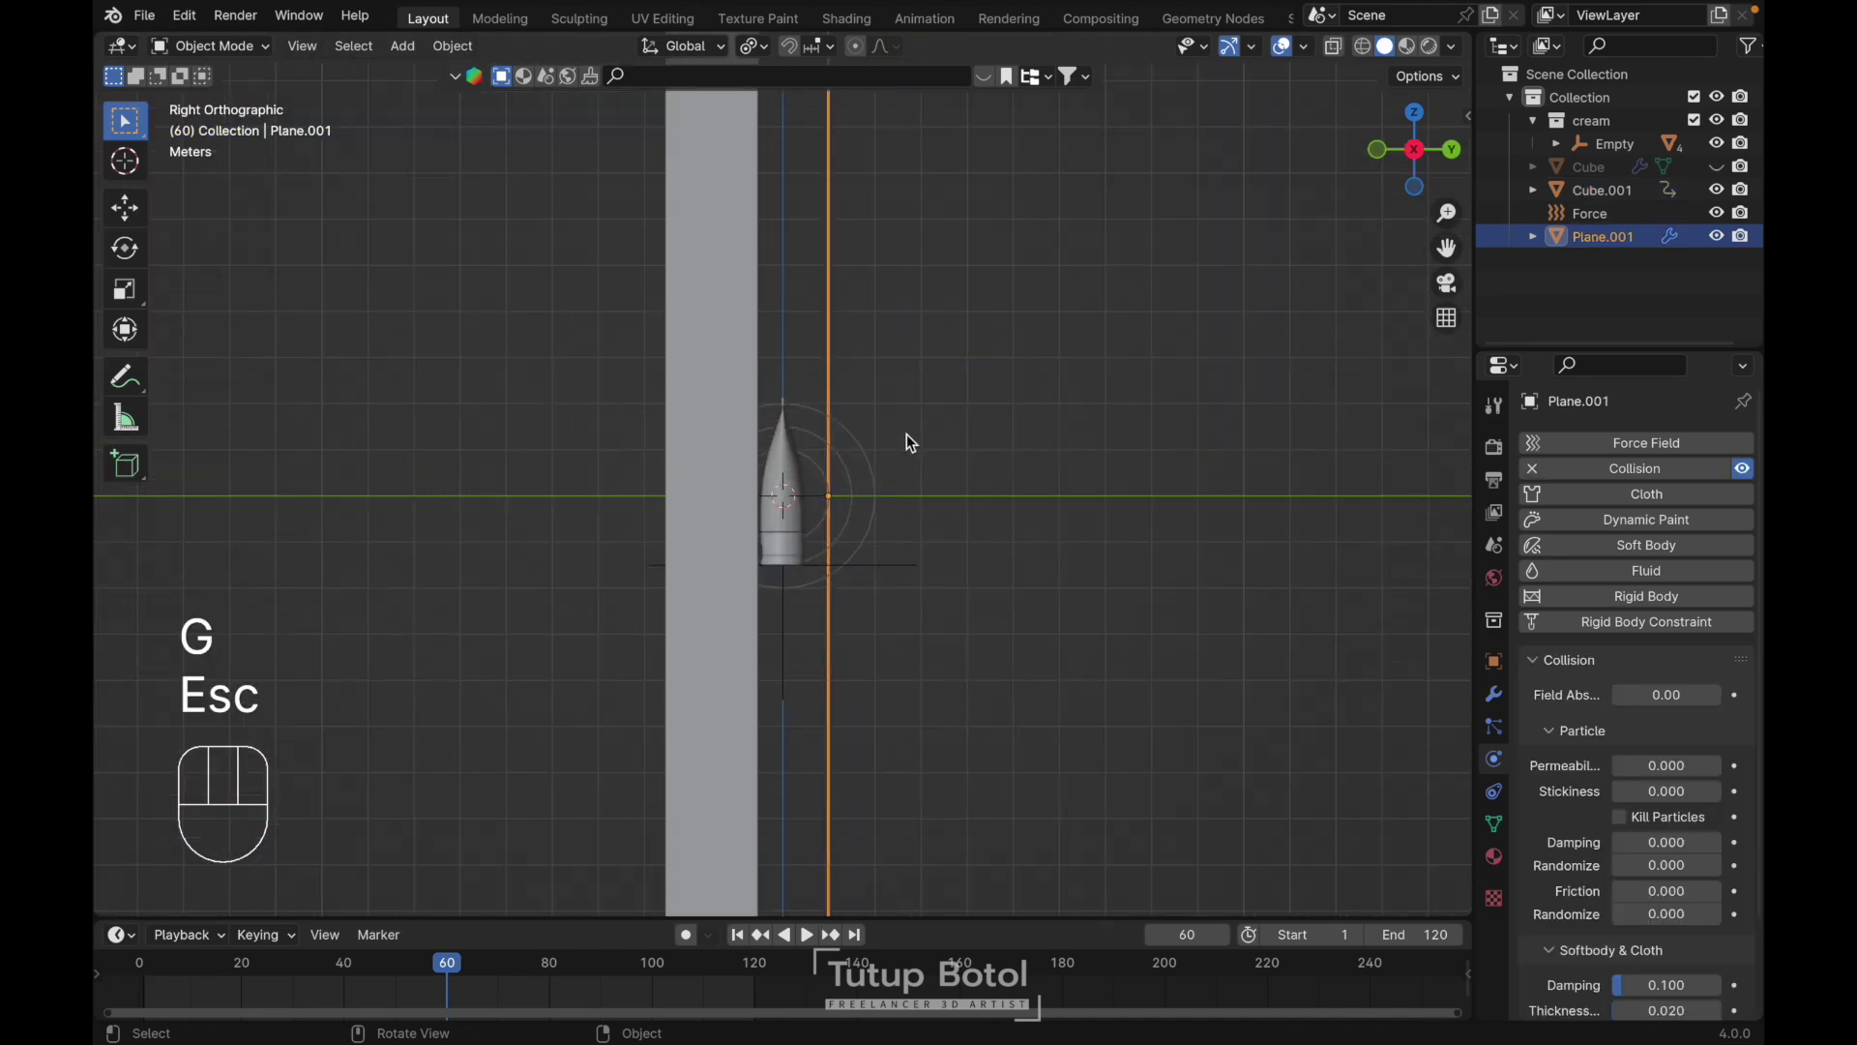
key("i")
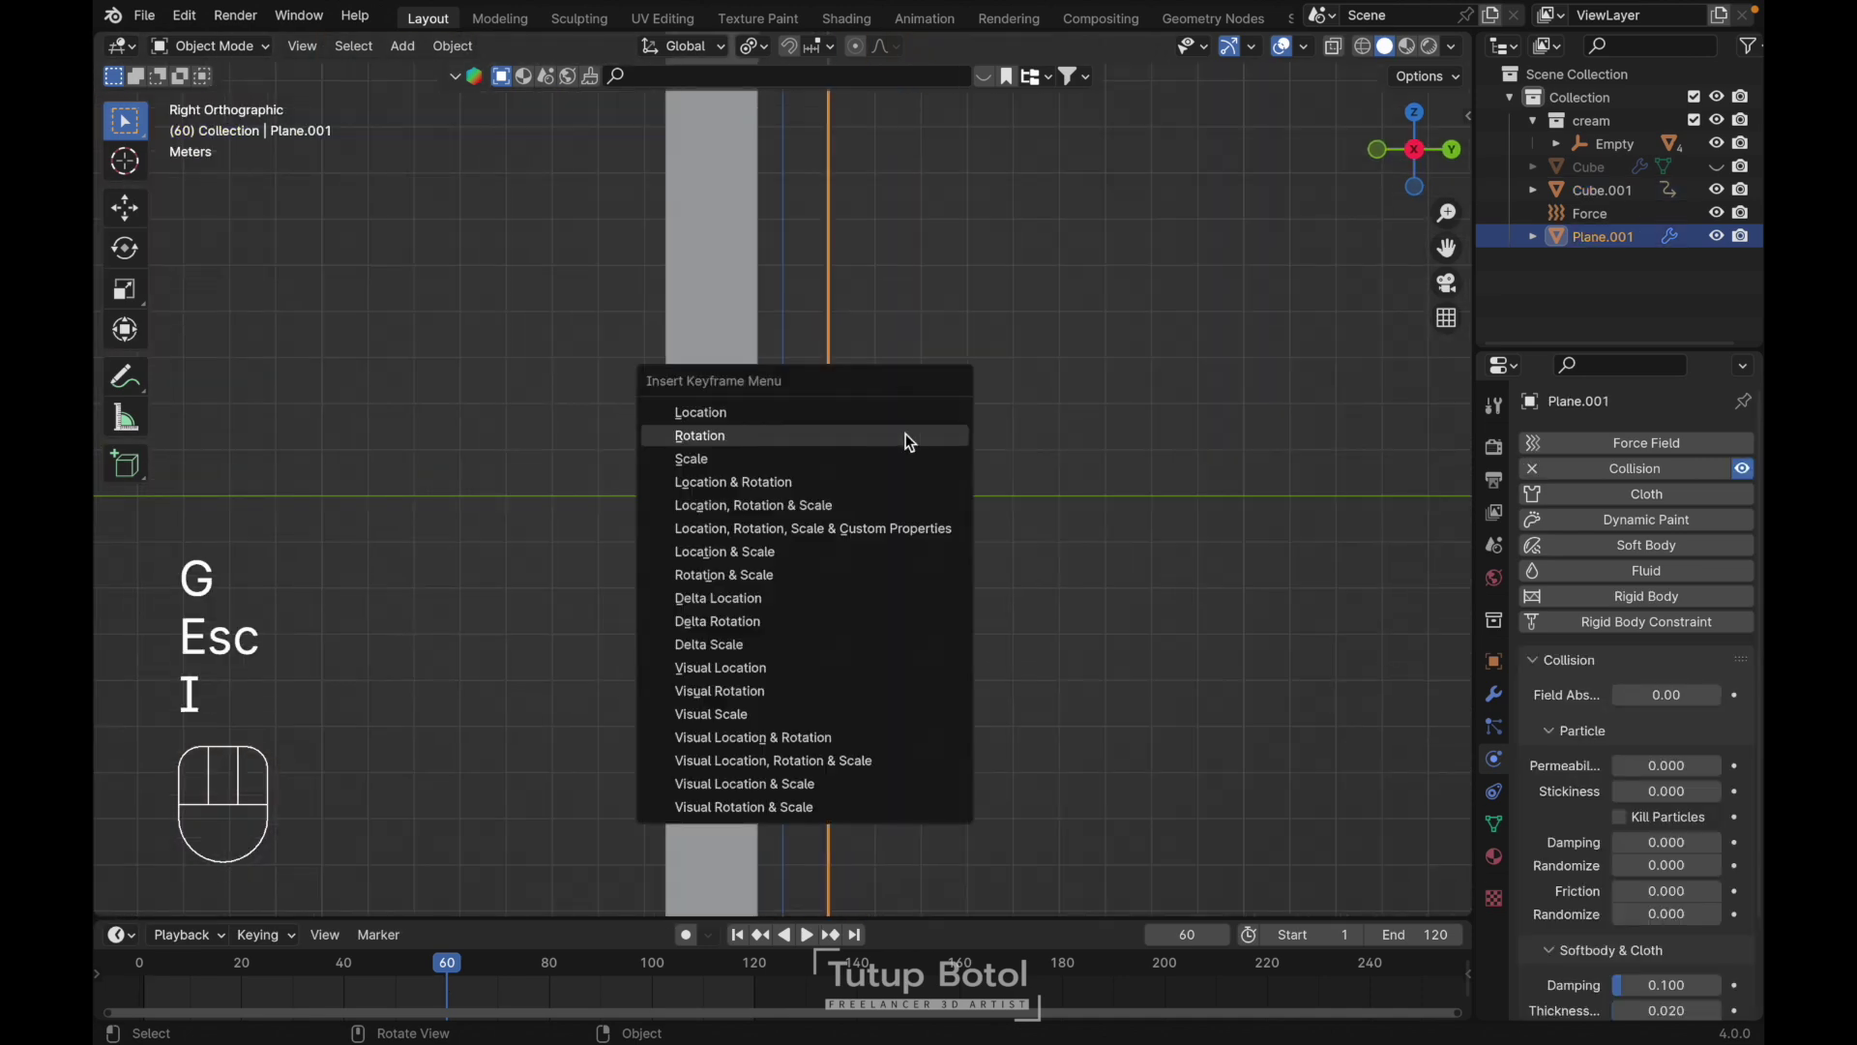
left_click(856, 414)
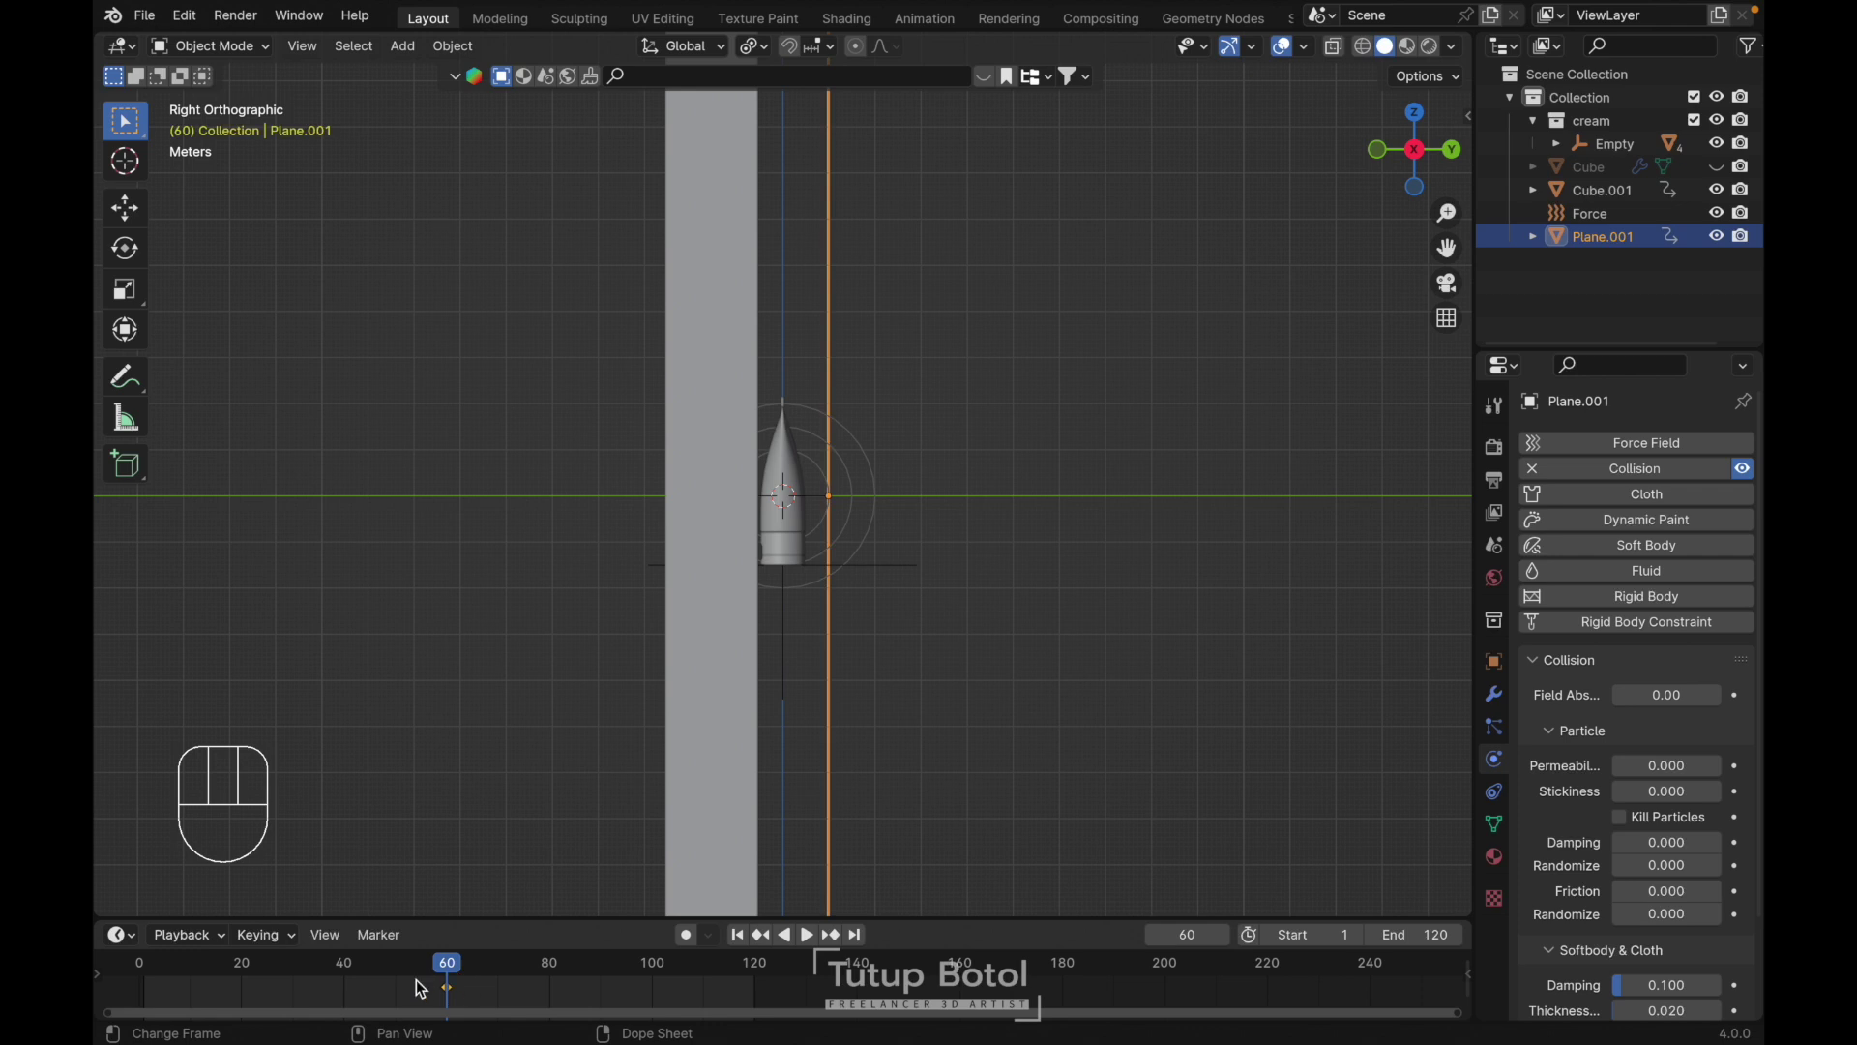
key("g")
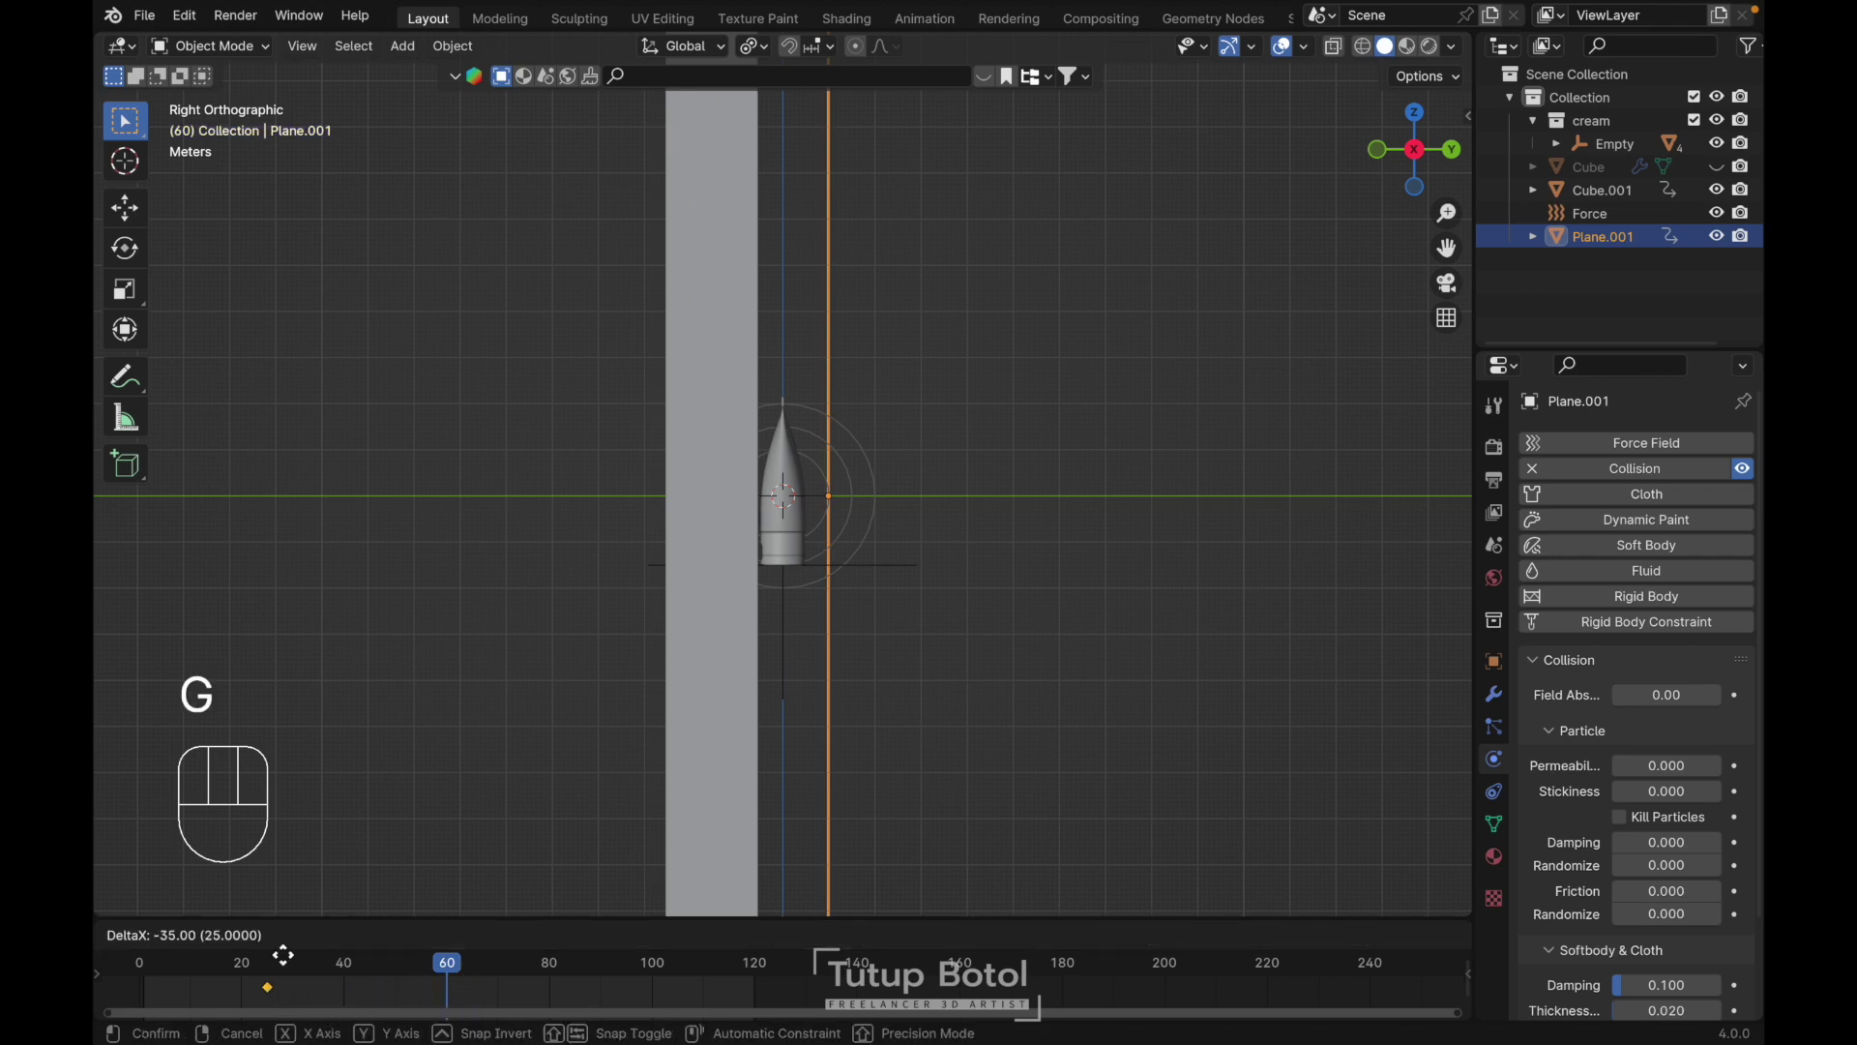
left_click(176, 957)
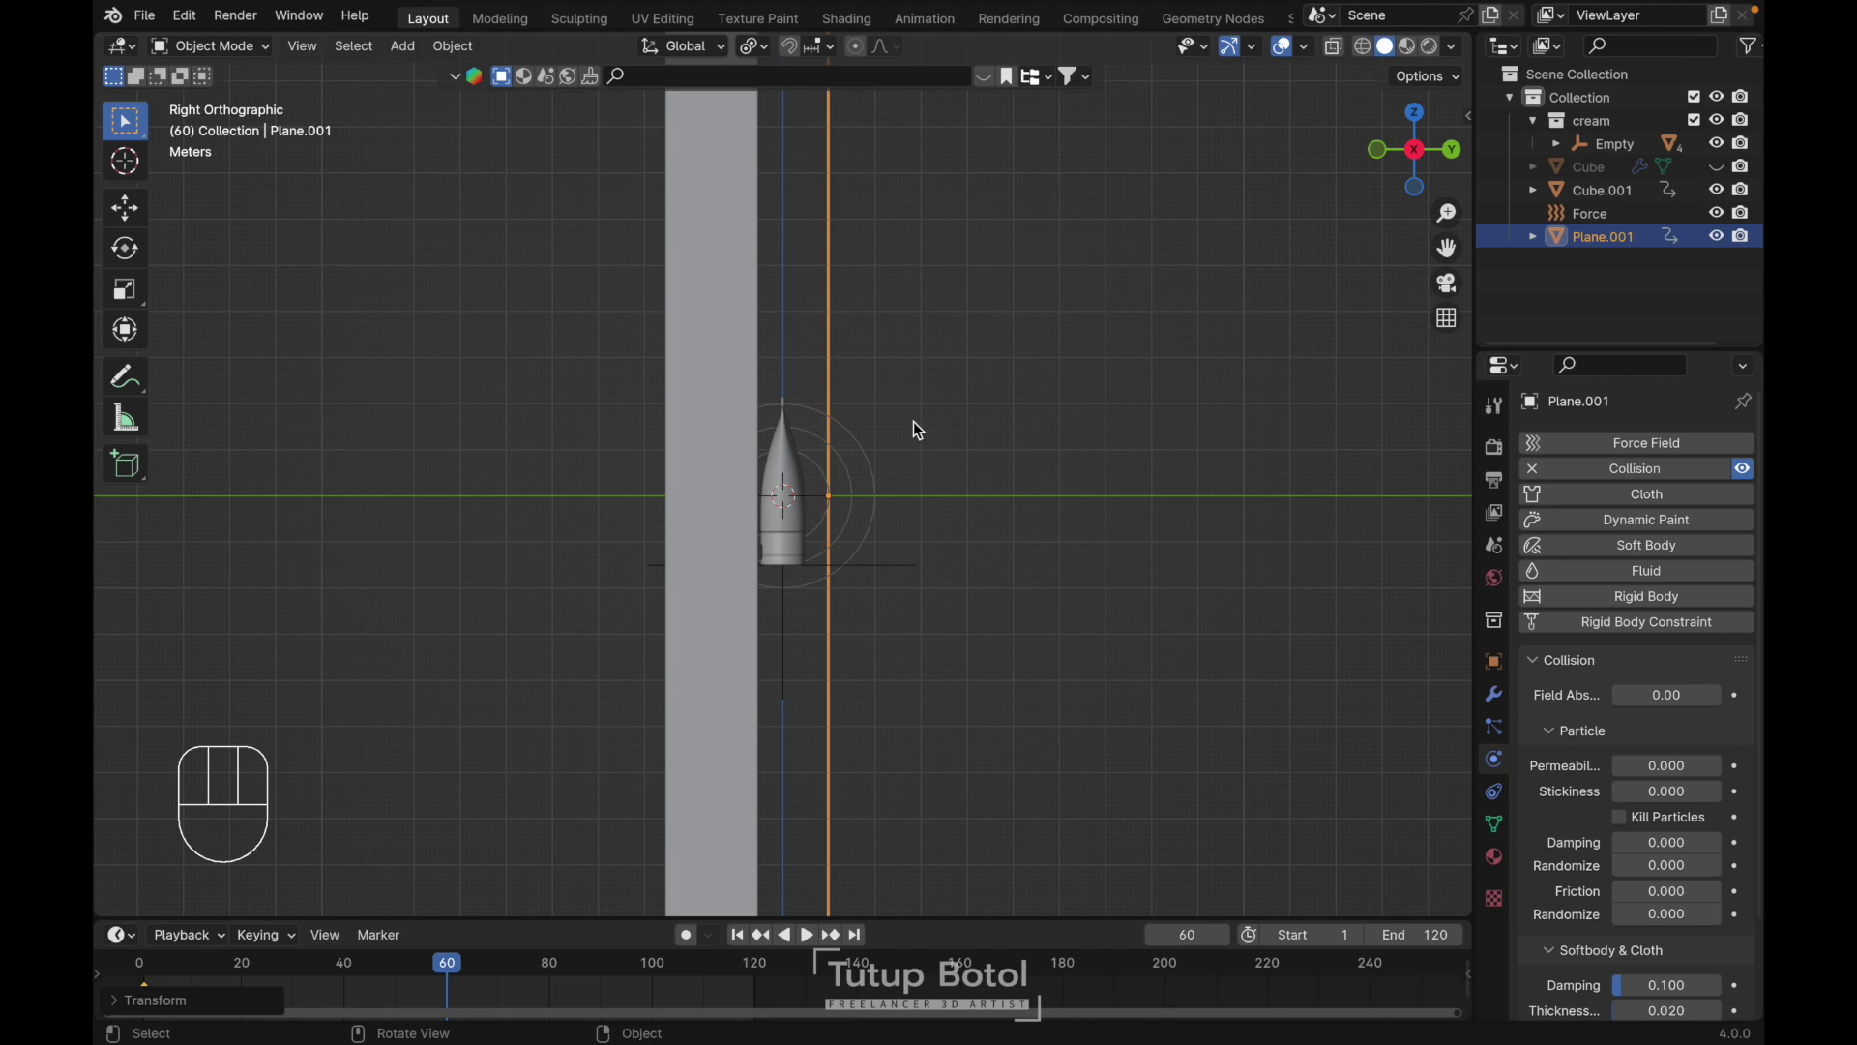
Move the plane about 0.4 m along negative Y towards the tube and keyframe its location at frame 60
key("g")
key("y")
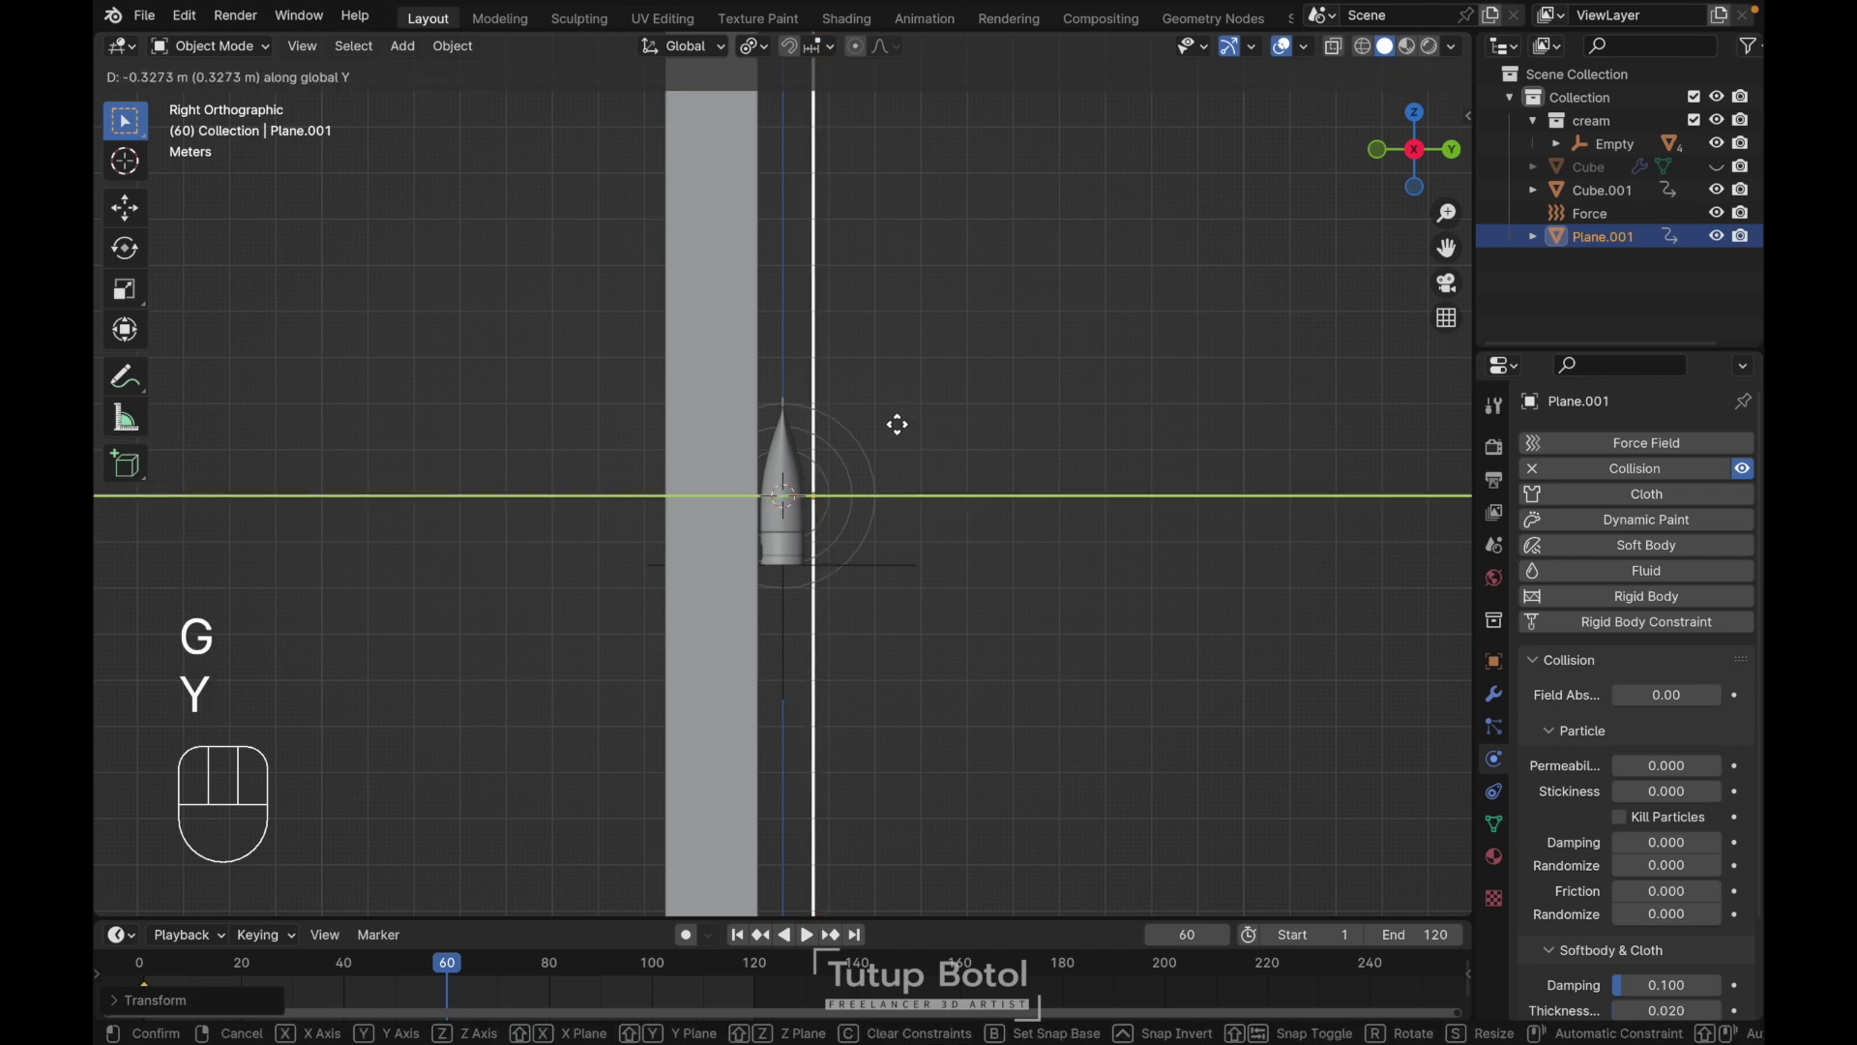
left_click(893, 425)
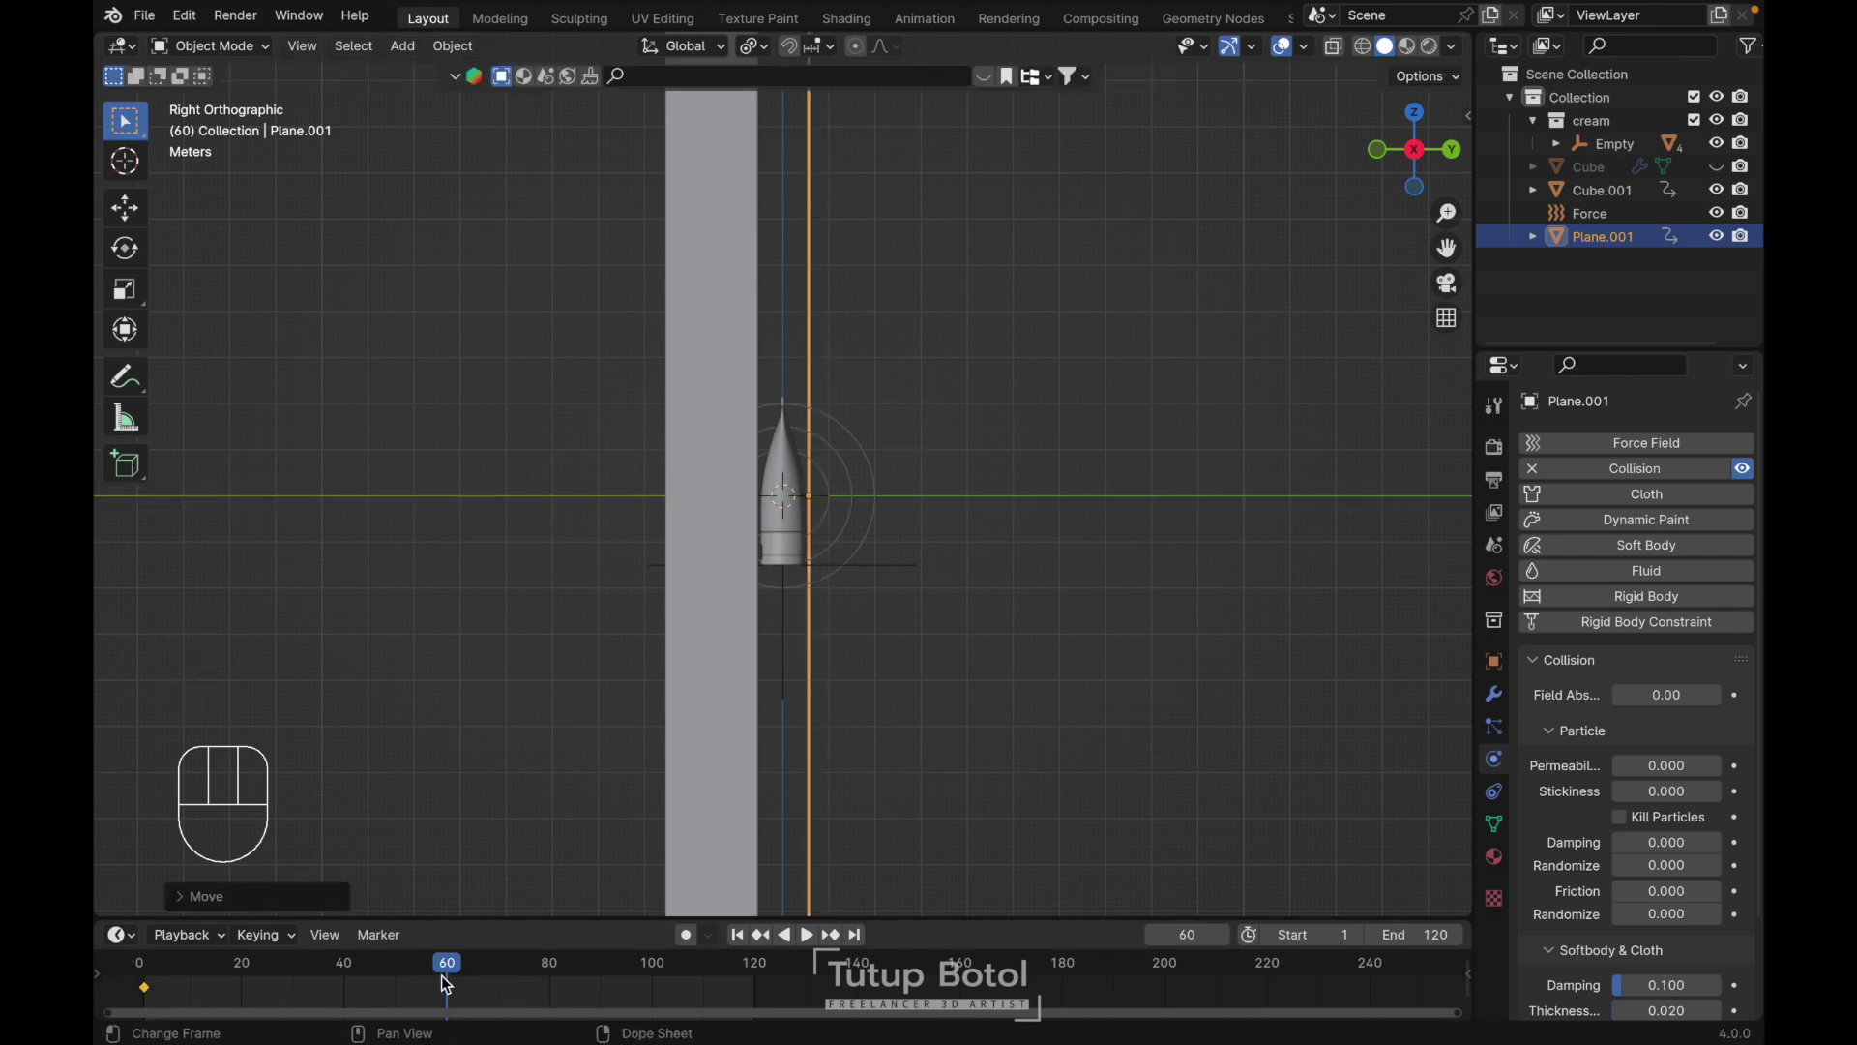
key("i")
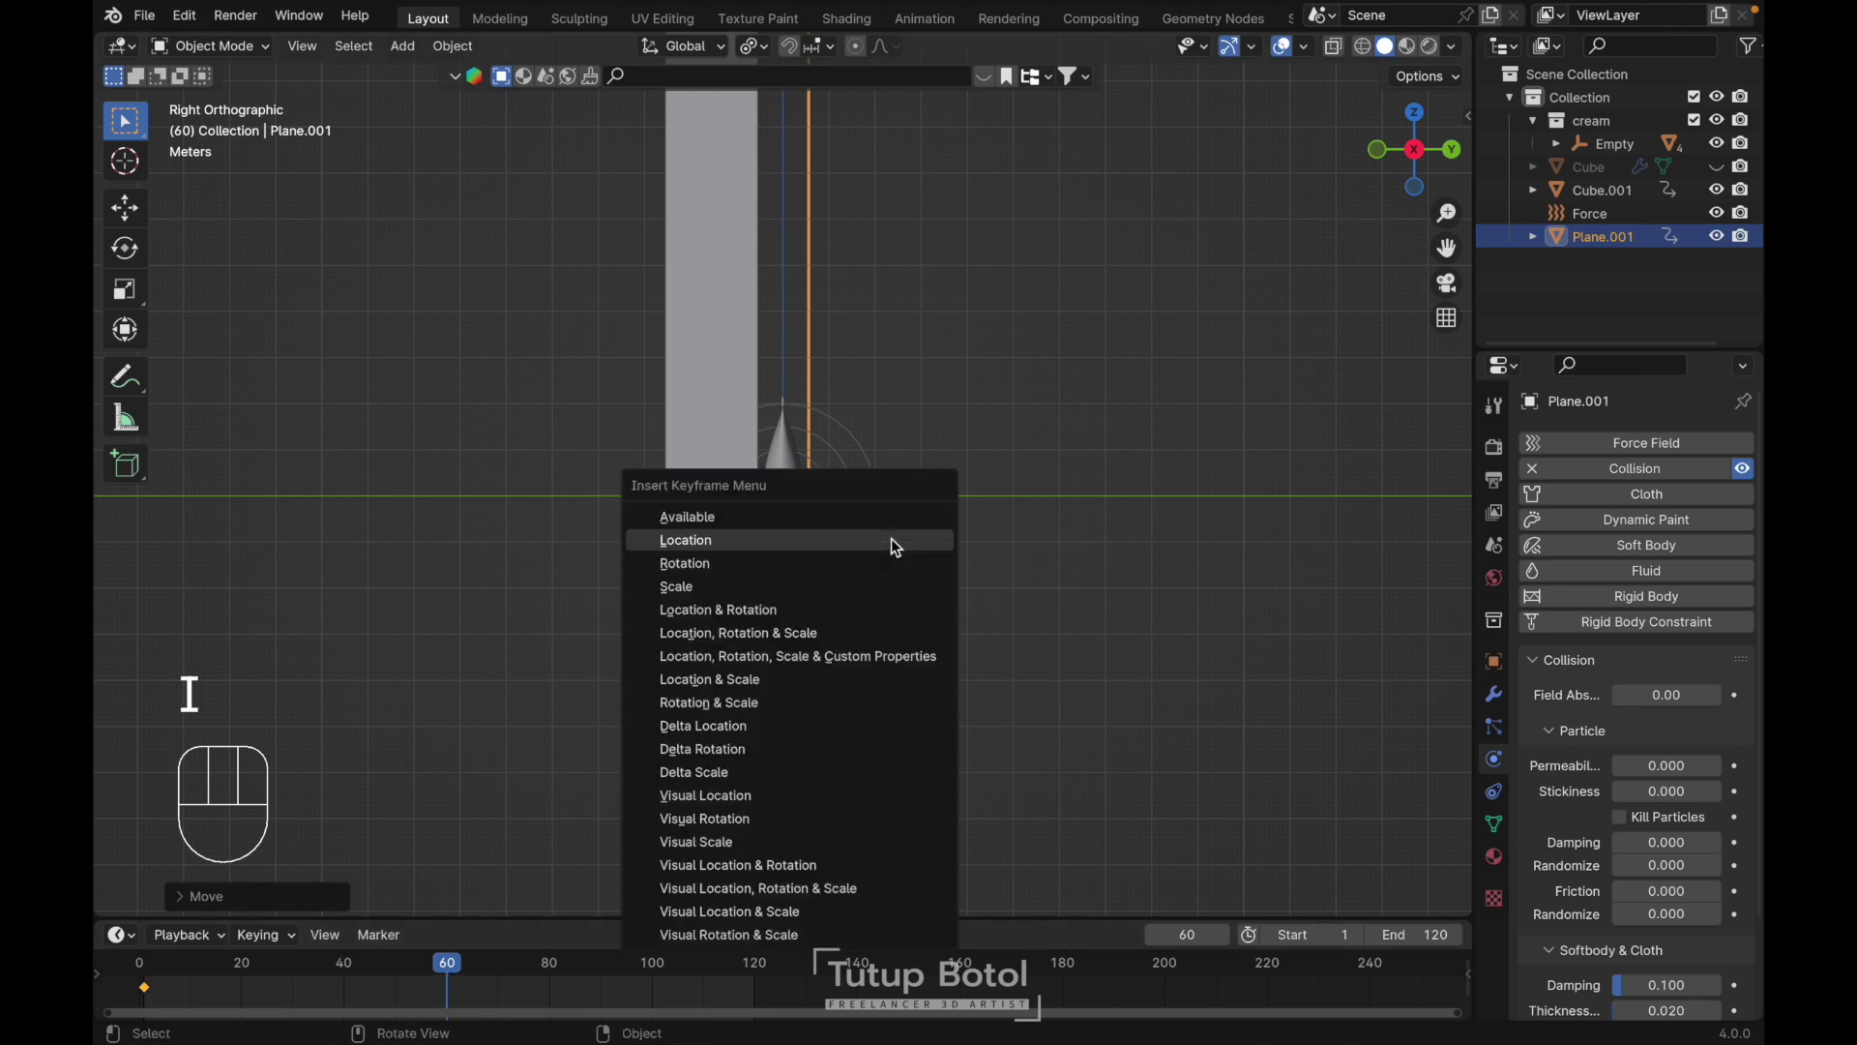
left_click(828, 541)
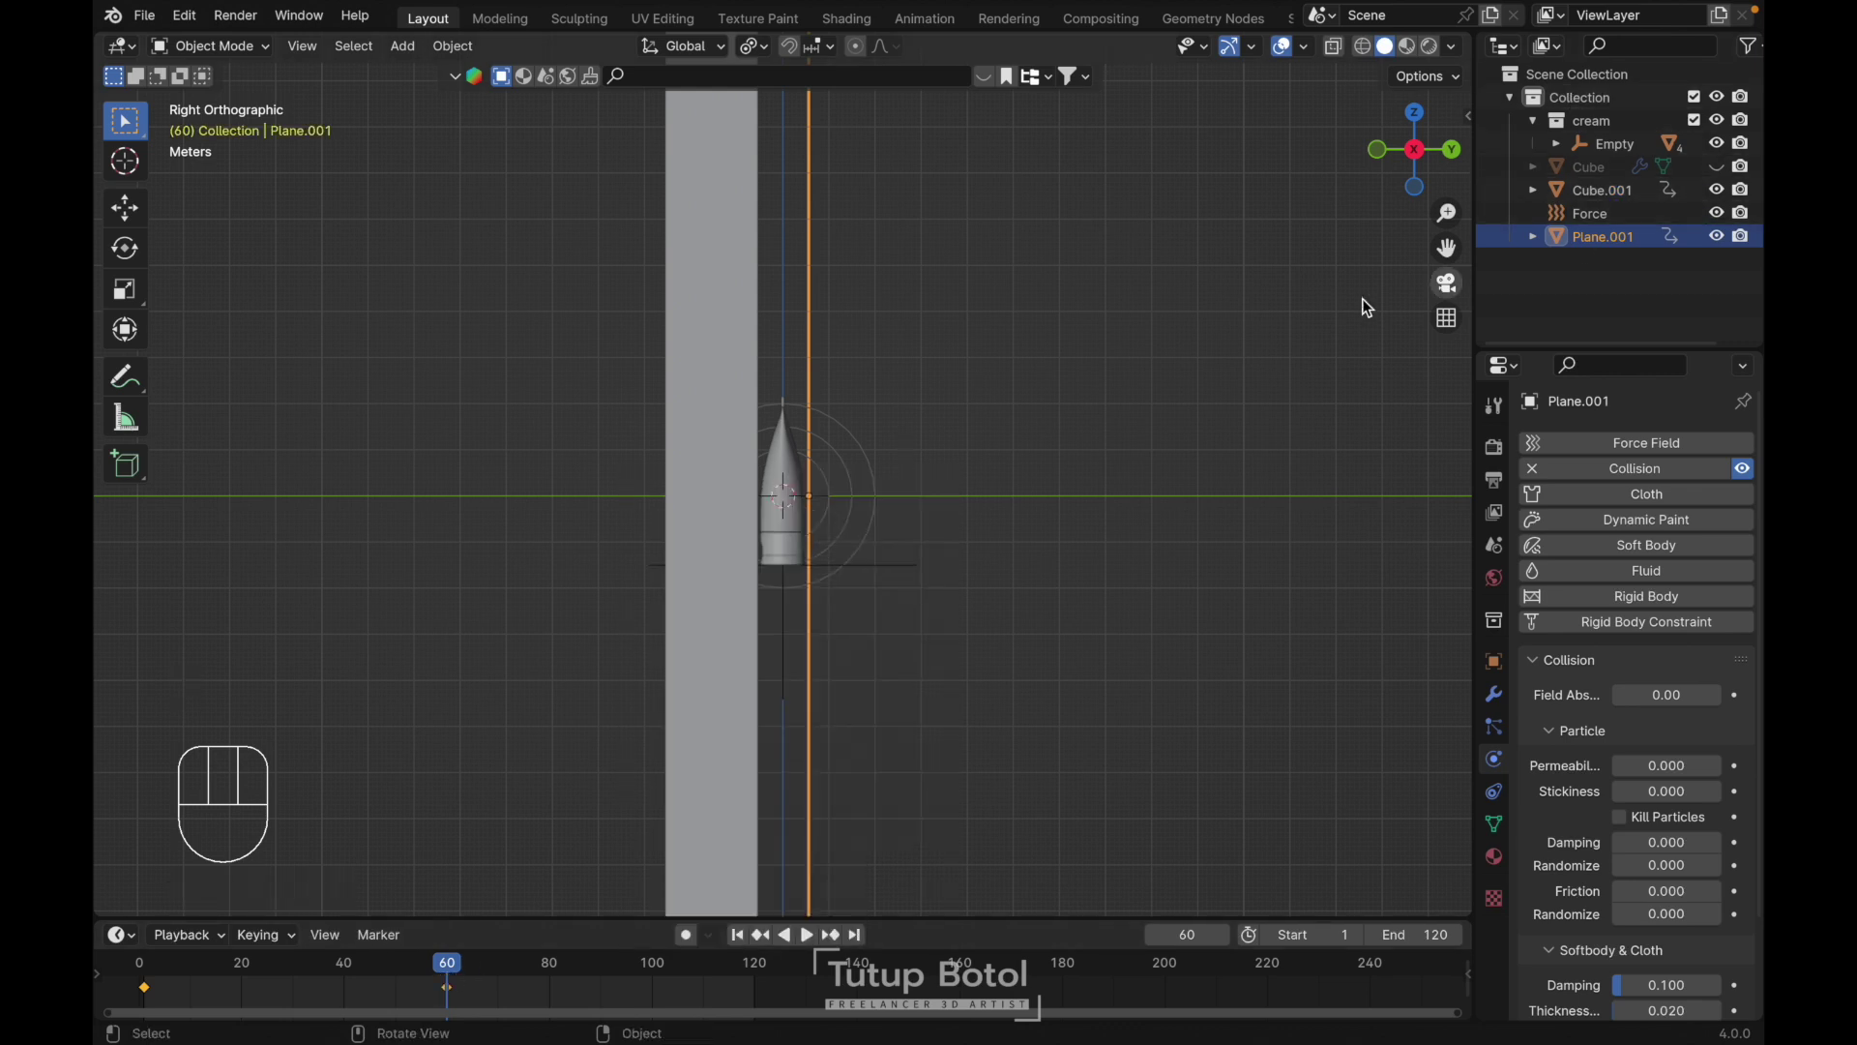
Unhide the spheres at frame 1 and remove their Subdivision modifier
key("shift+Left")
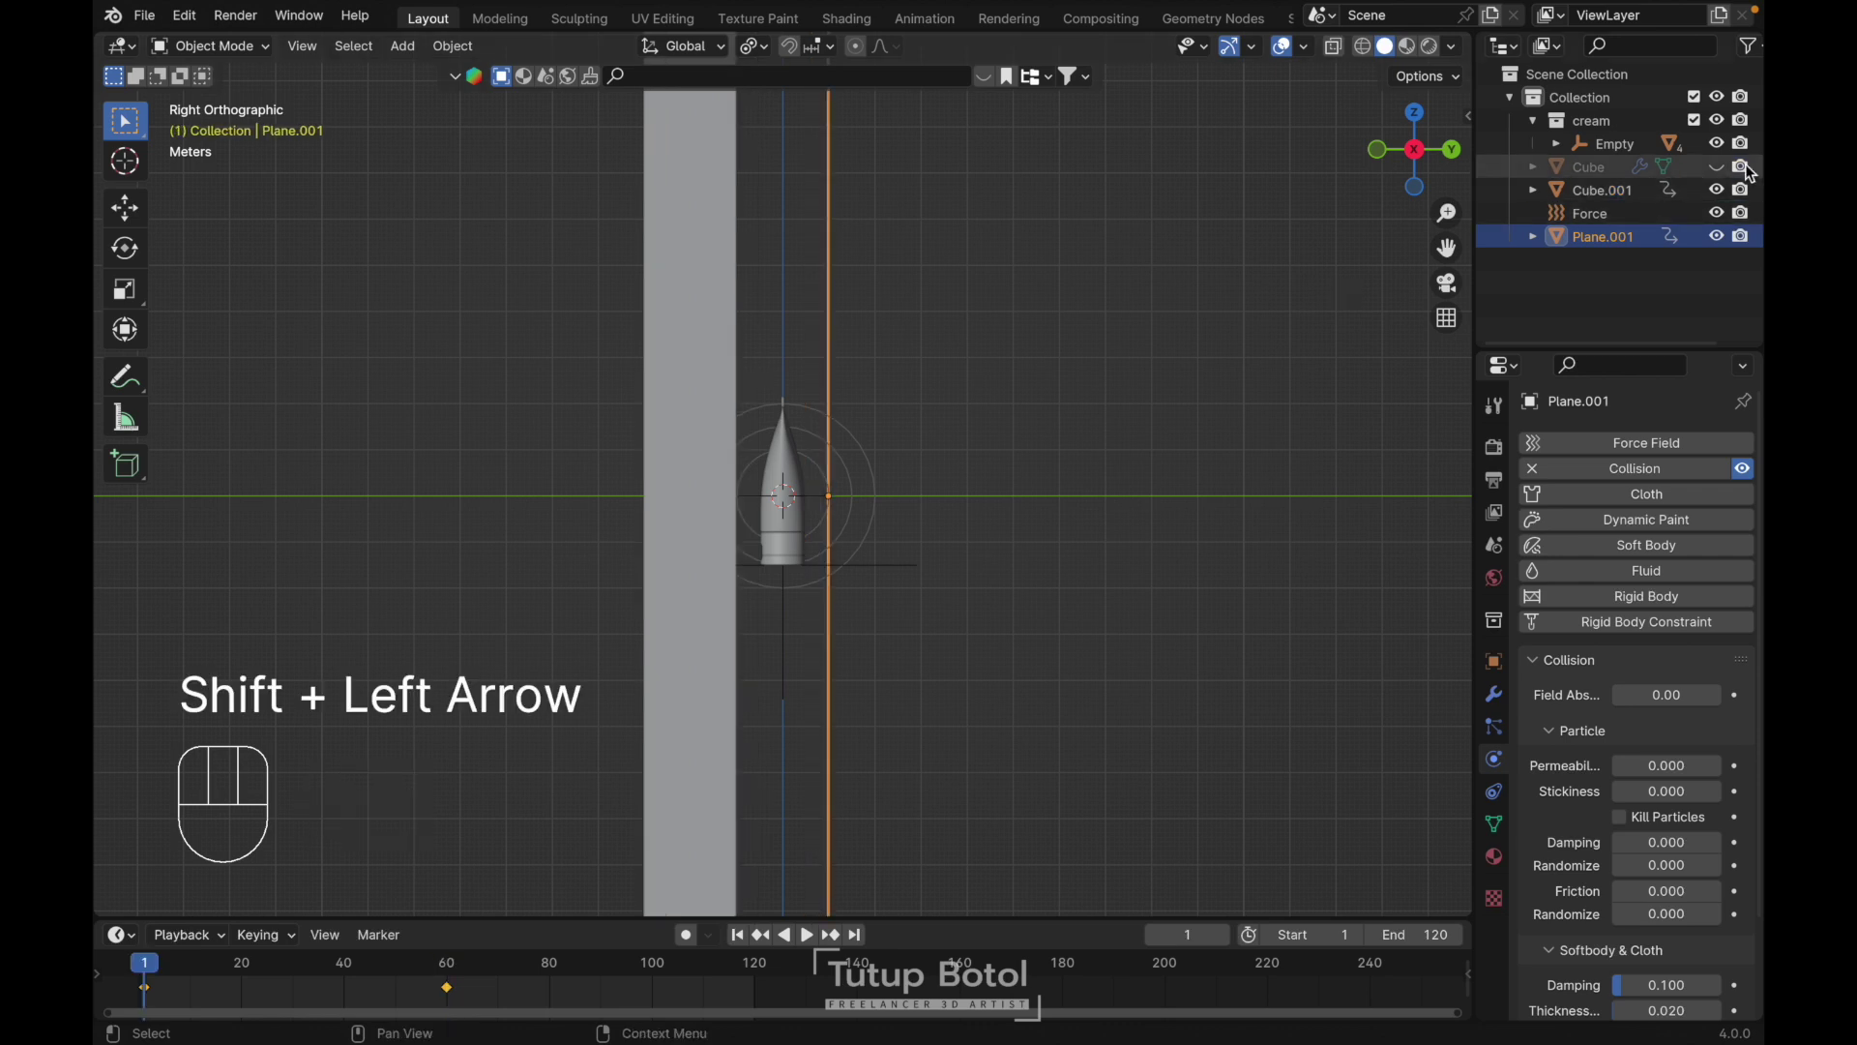
left_click(1718, 169)
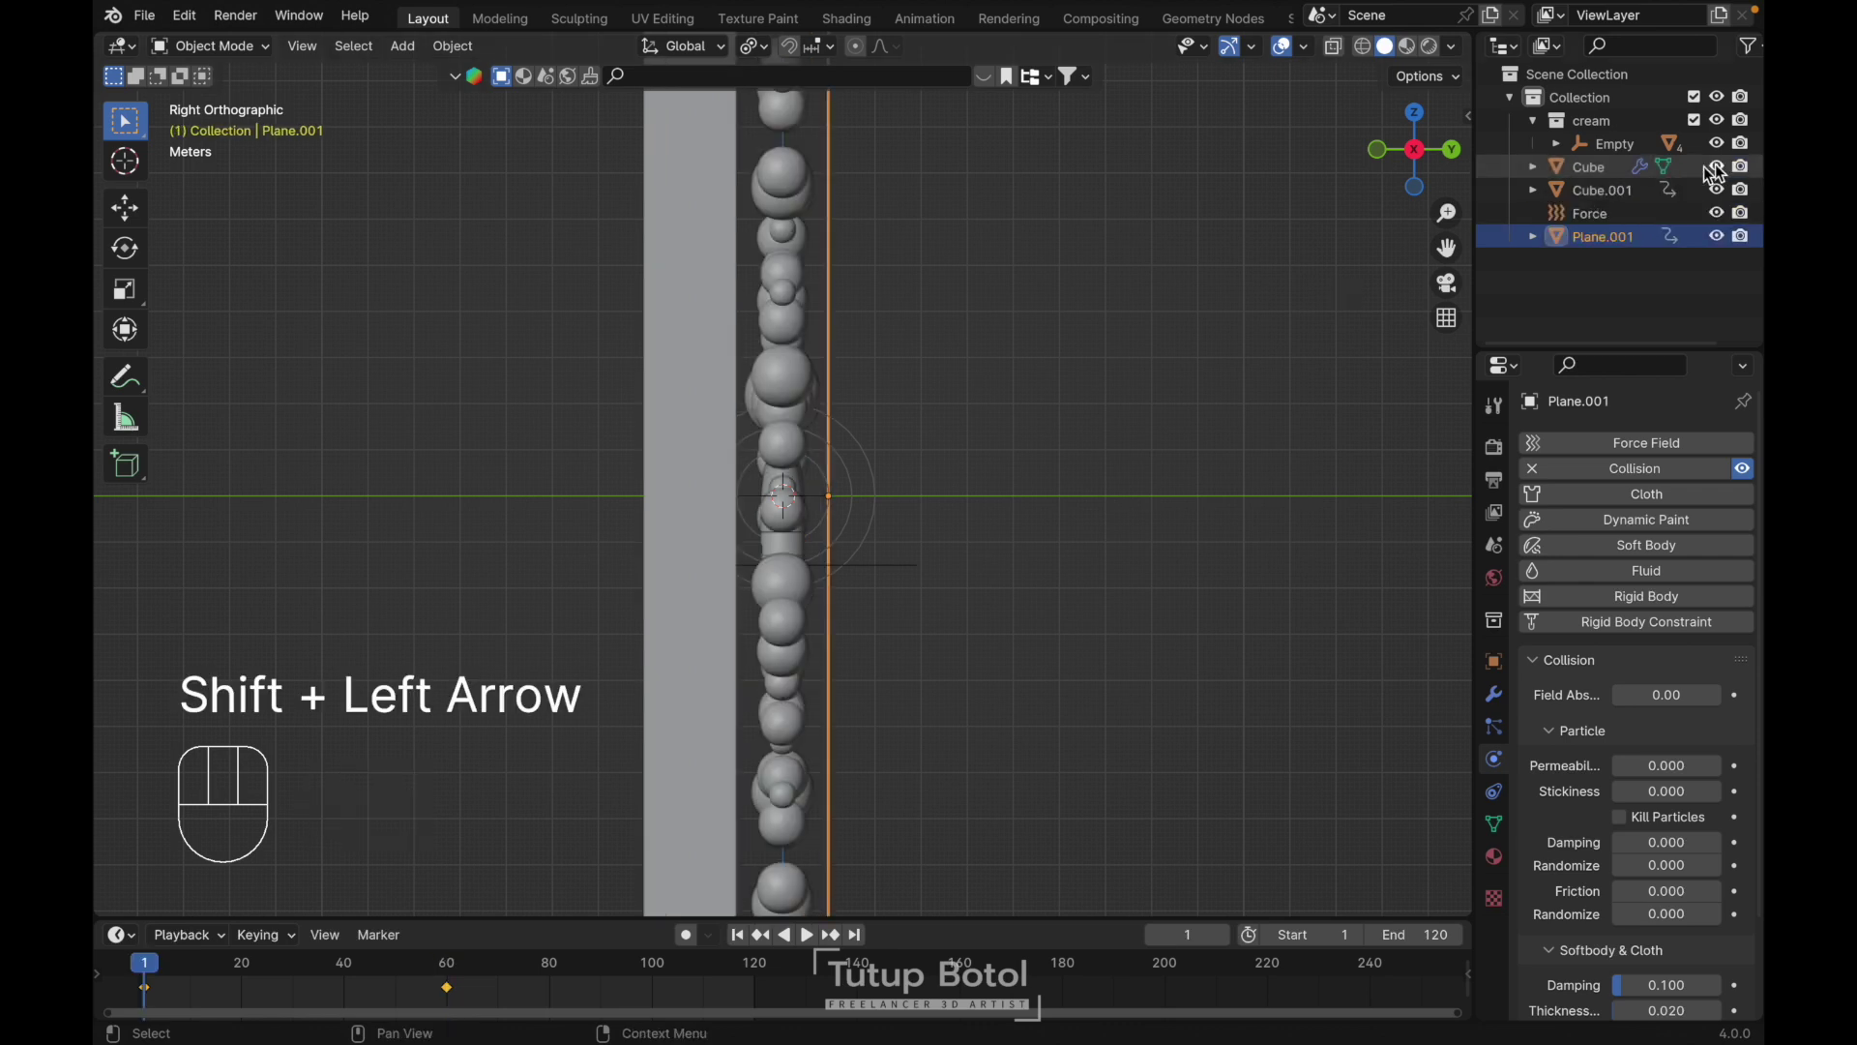
left_click(774, 376)
left_click(1494, 694)
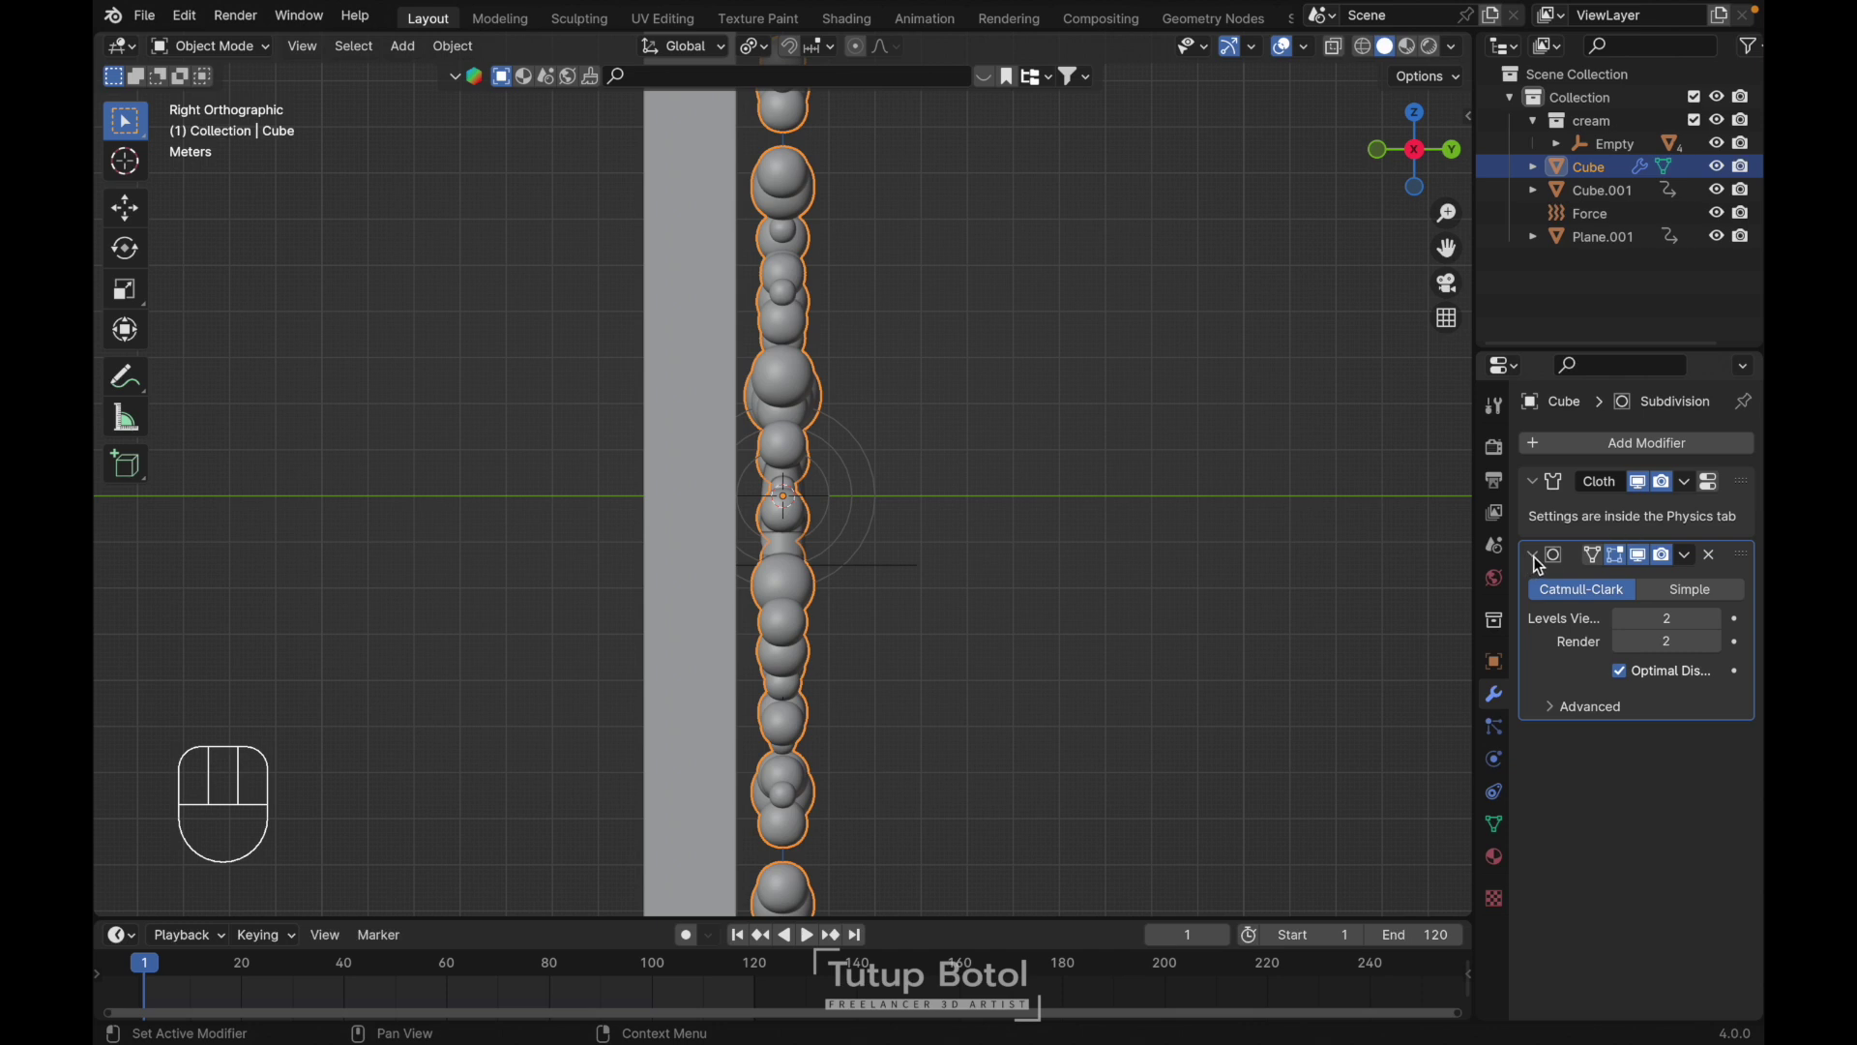
left_click(1710, 567)
Bake the cloth simulation cache of the spheres
middle_click_drag(1700, 561, 1081, 479)
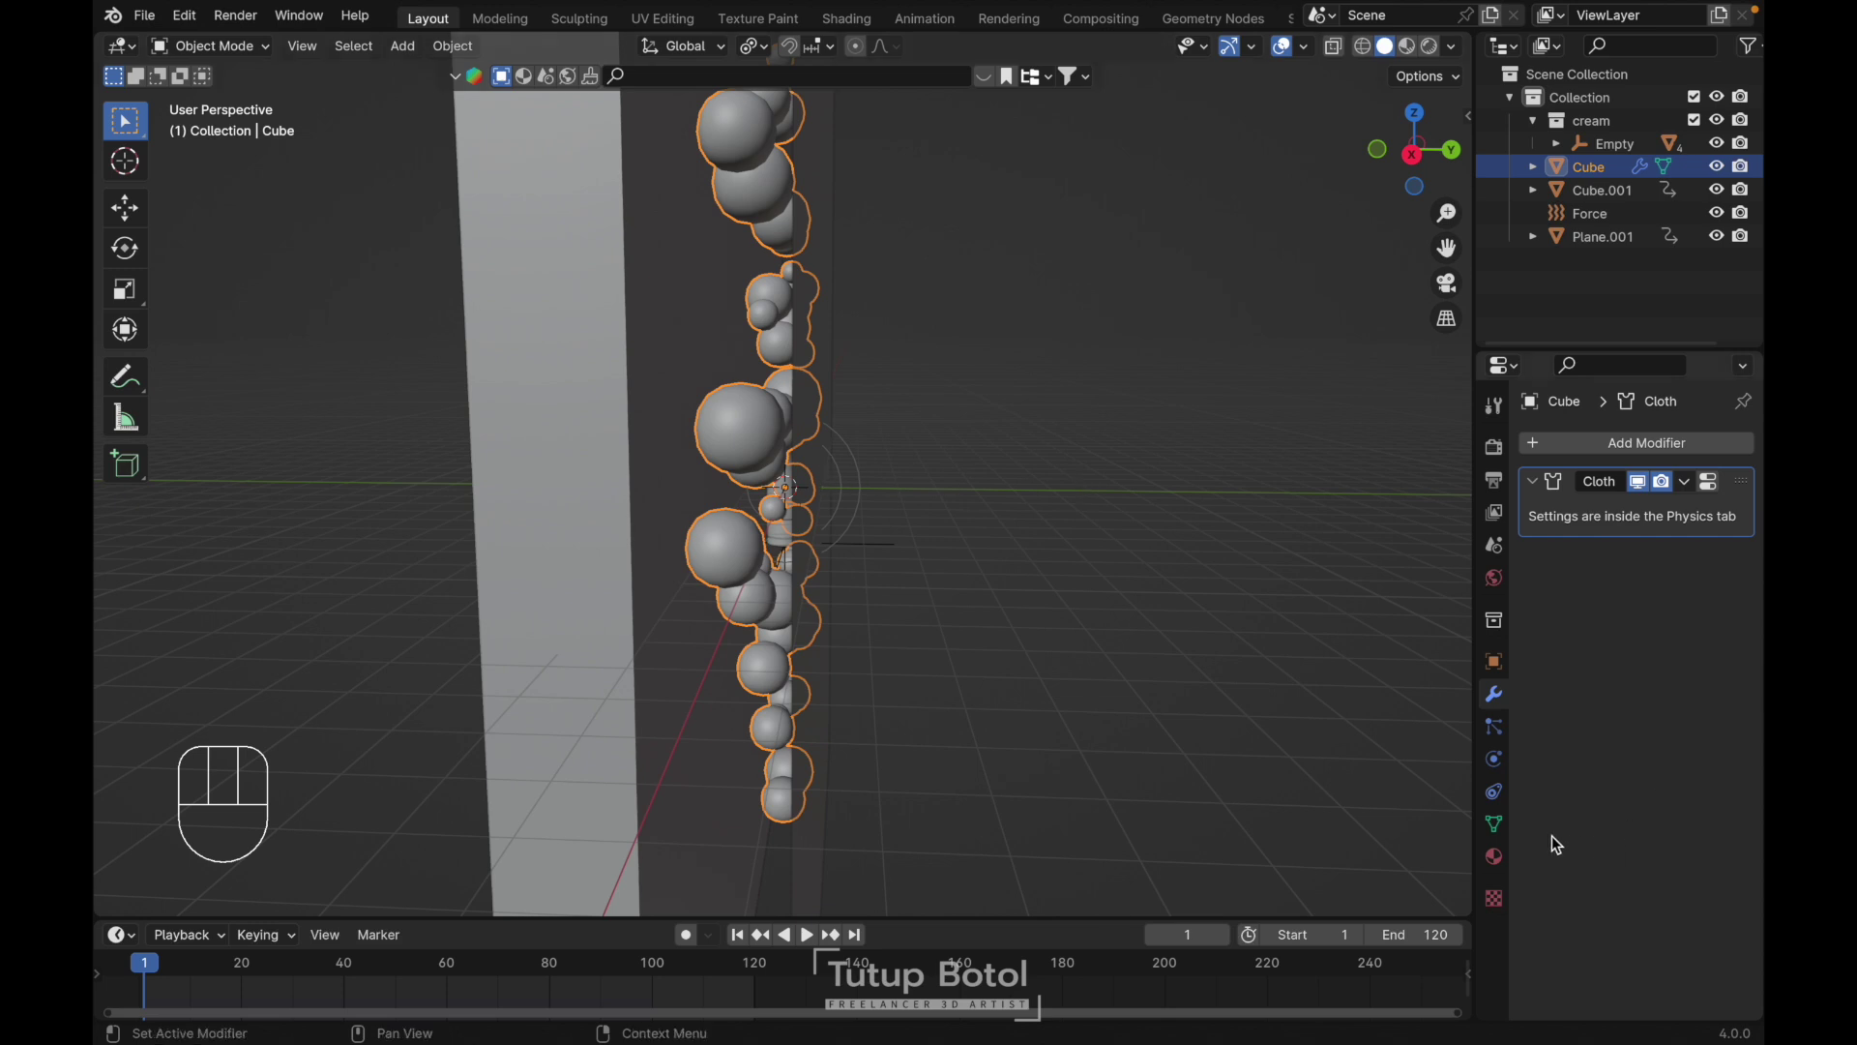
left_click(1494, 760)
scroll(1627, 735, "down", 15)
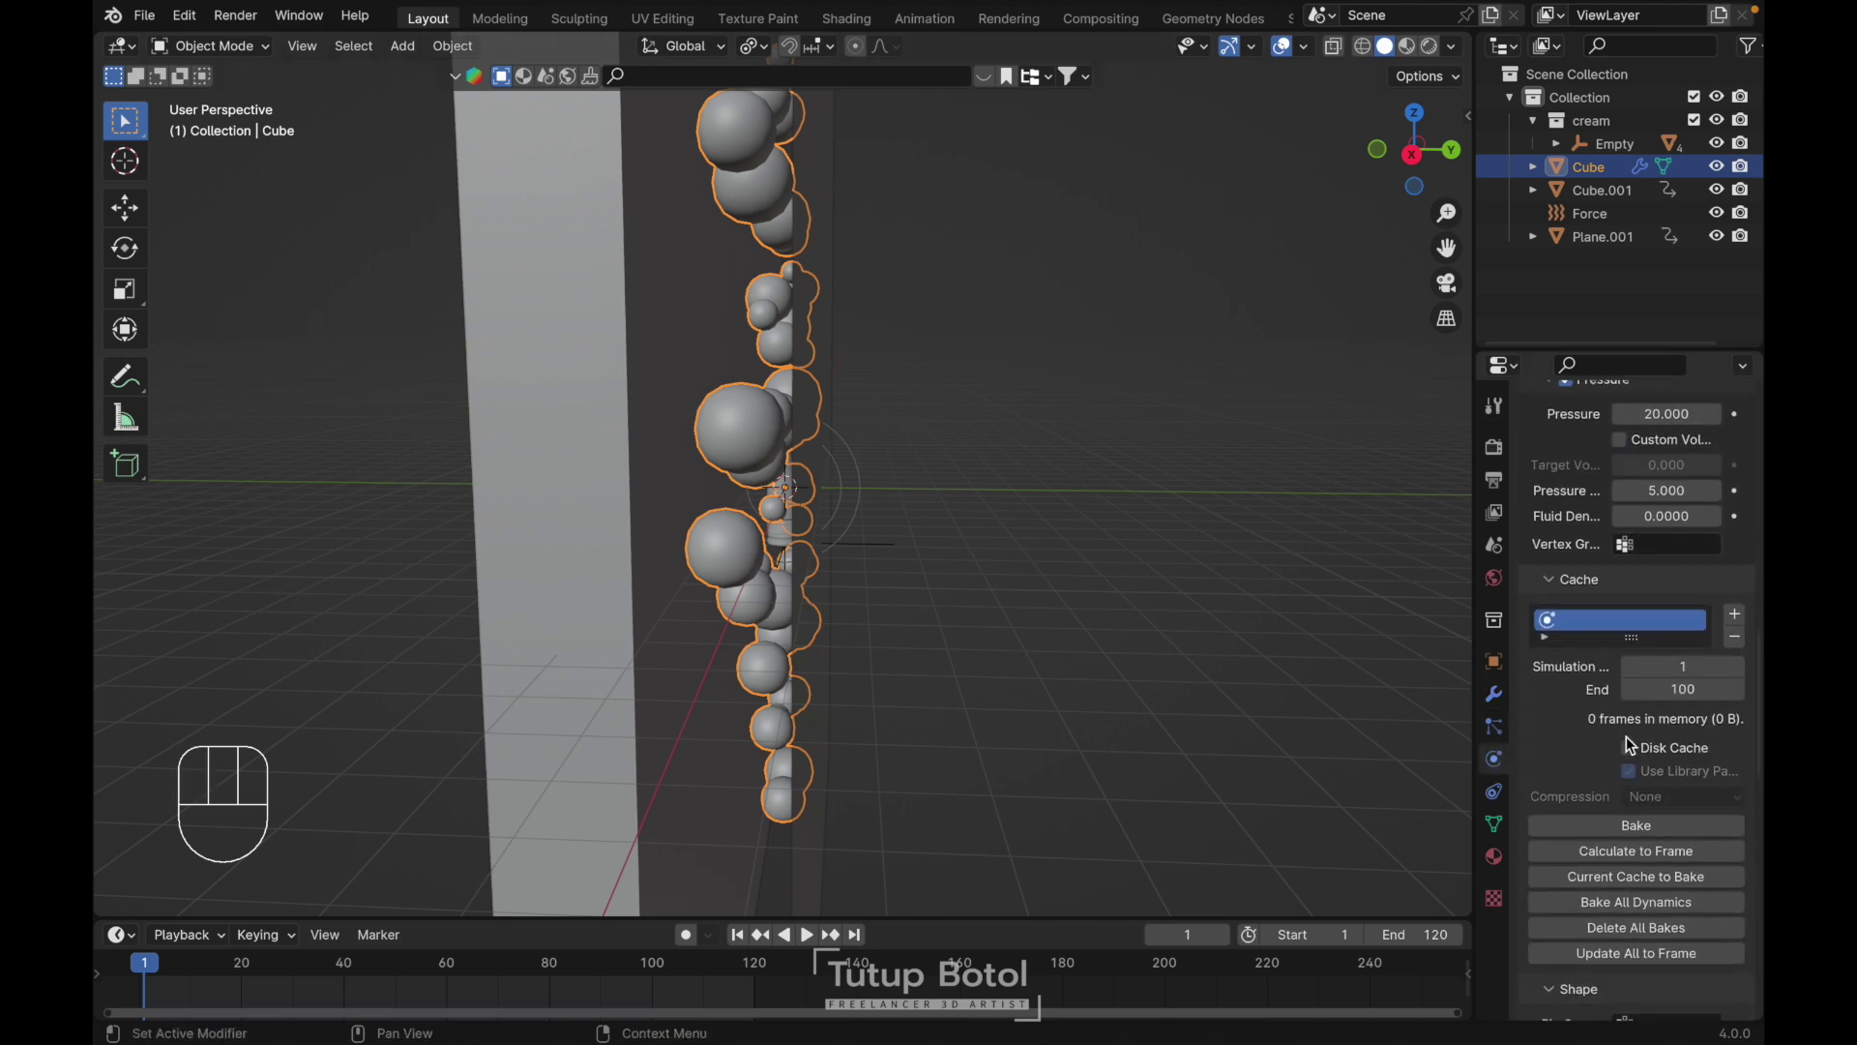
left_click(1611, 785)
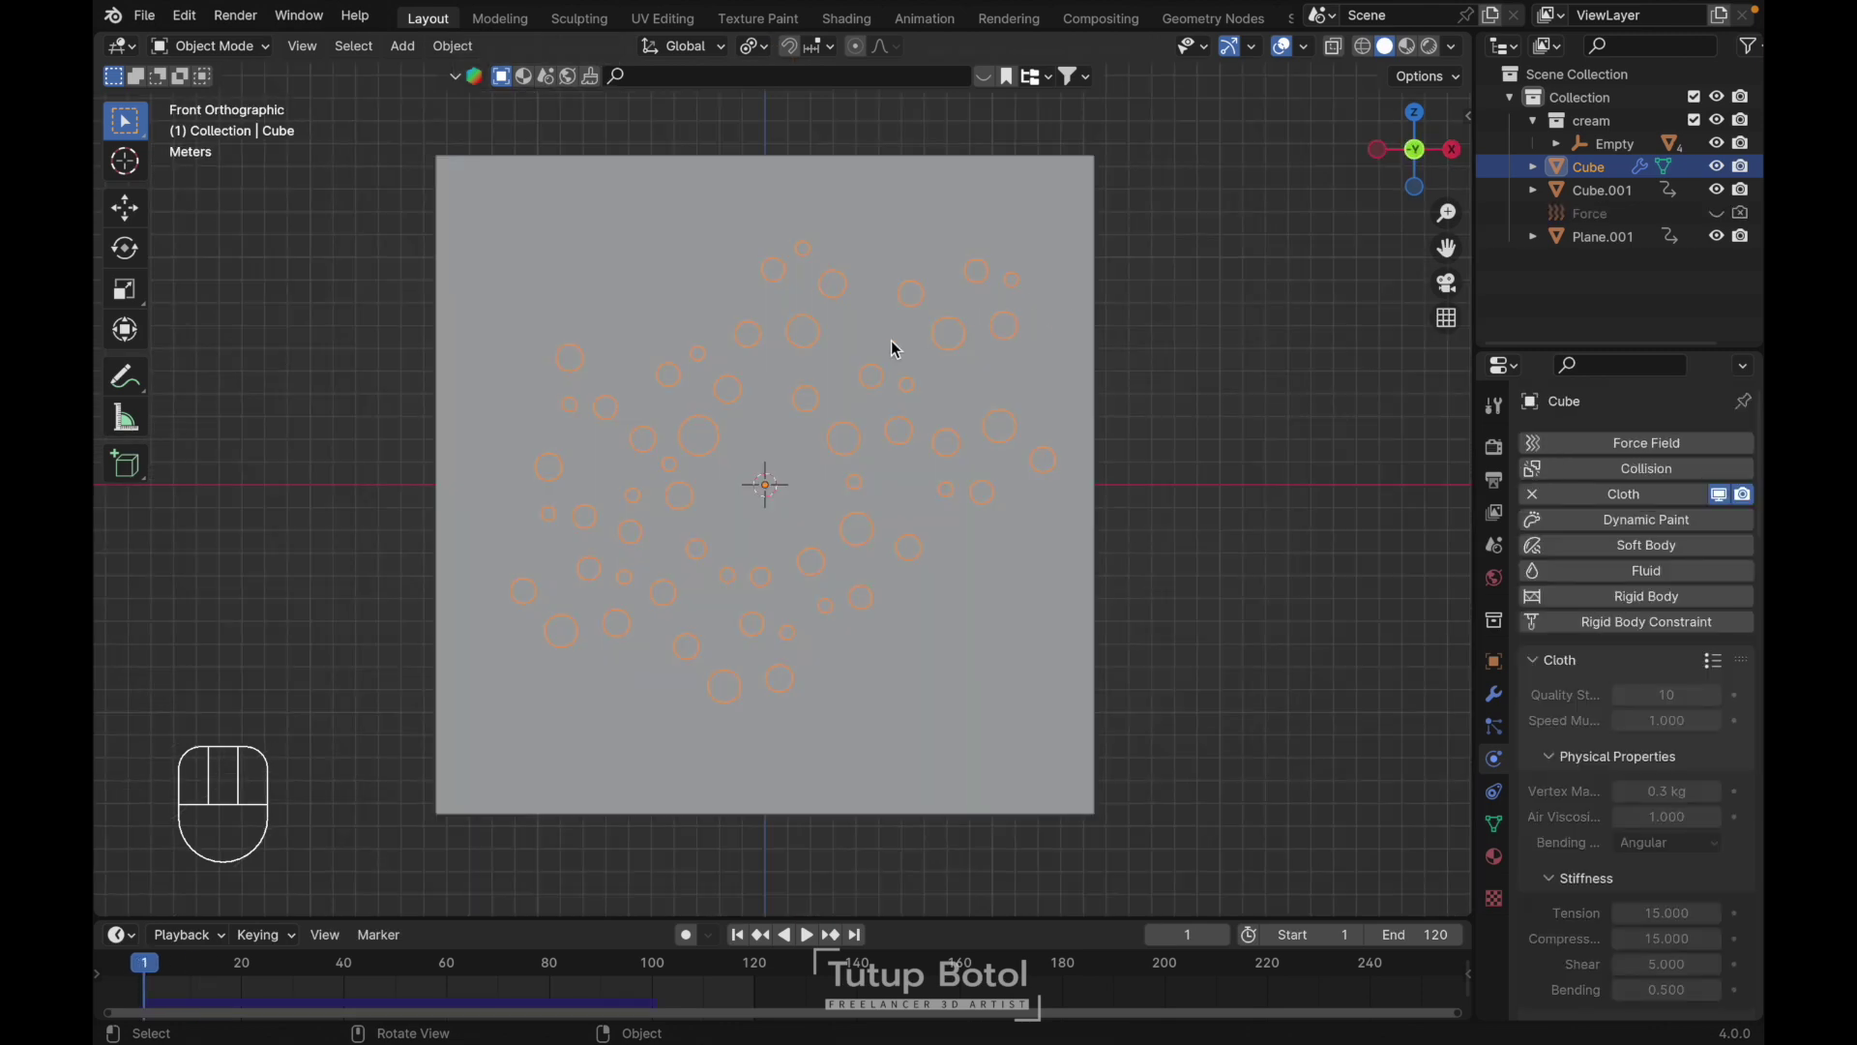
Hide the collision slab and the backing plane in the viewport
middle_click_drag(1014, 347, 1007, 345)
left_click(746, 379)
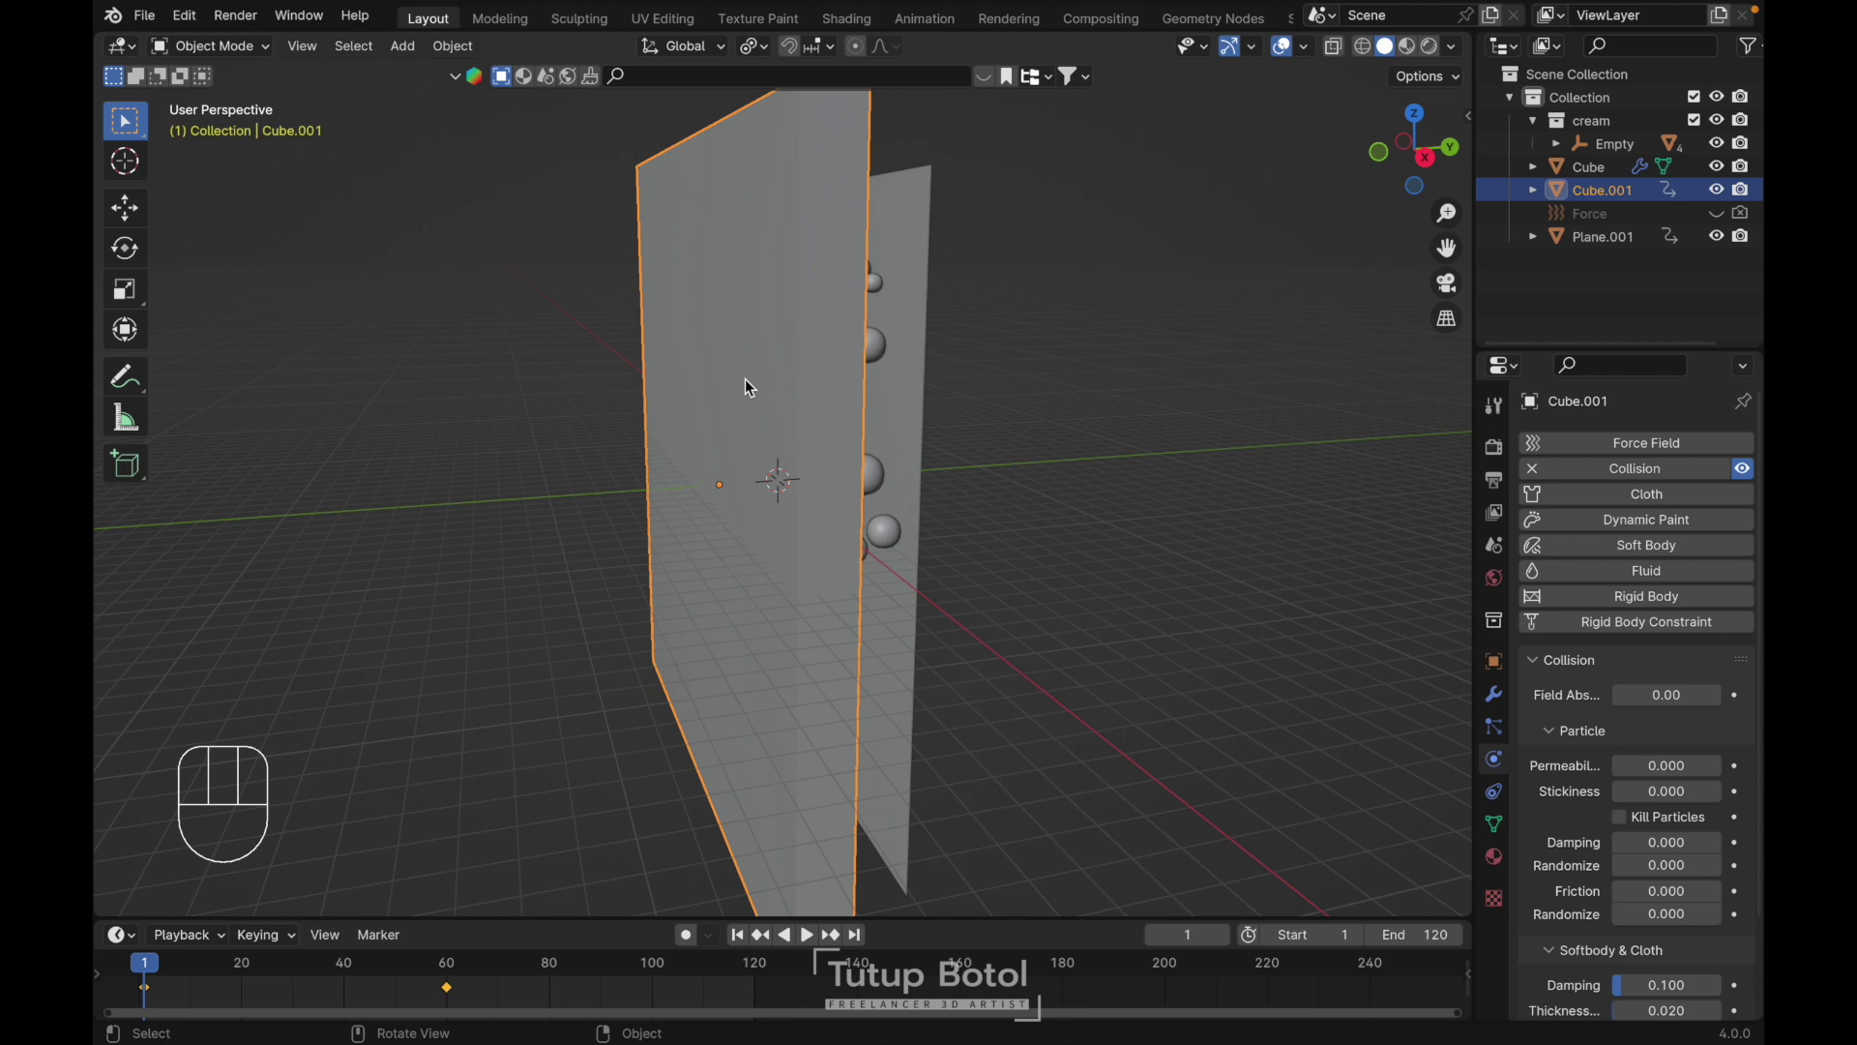
key("h")
middle_click_drag(914, 368, 977, 273)
left_click(836, 264)
key("h")
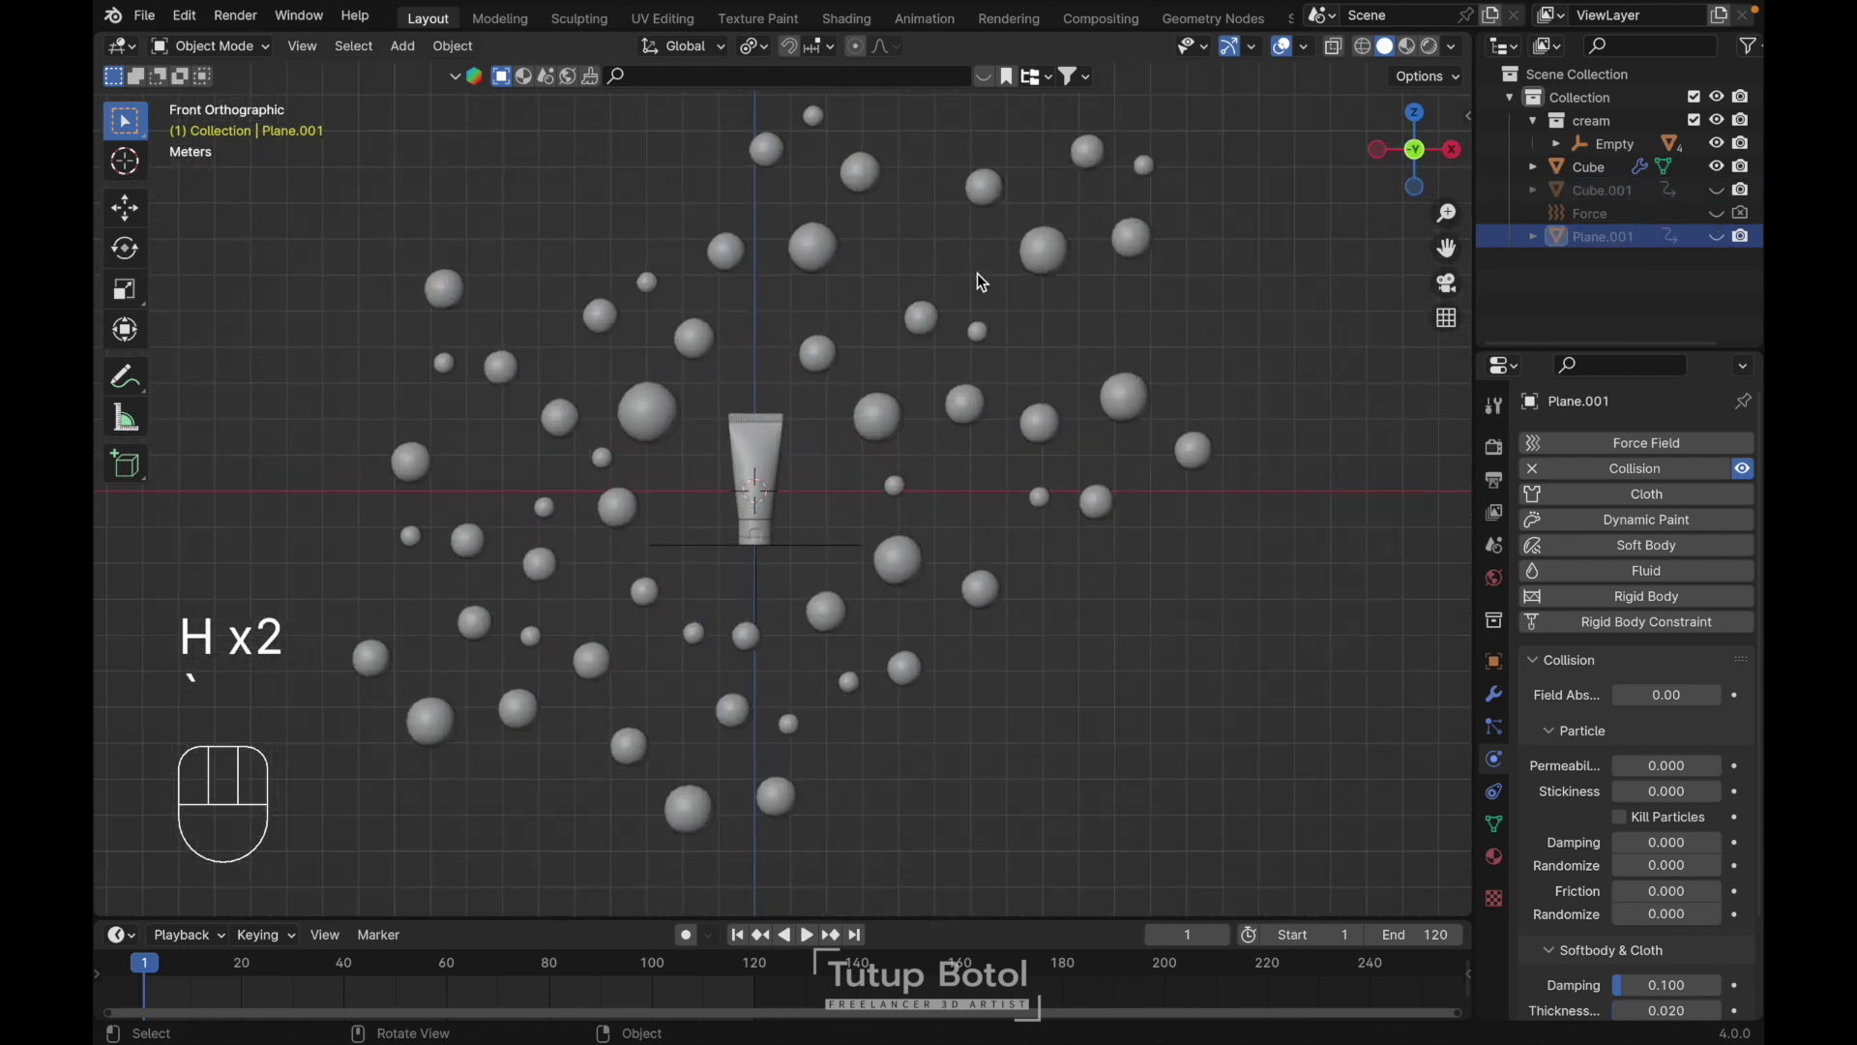
Play the baked simulation in front view, examine how the spheres gather around the tube, and stop at frame 106
key("space")
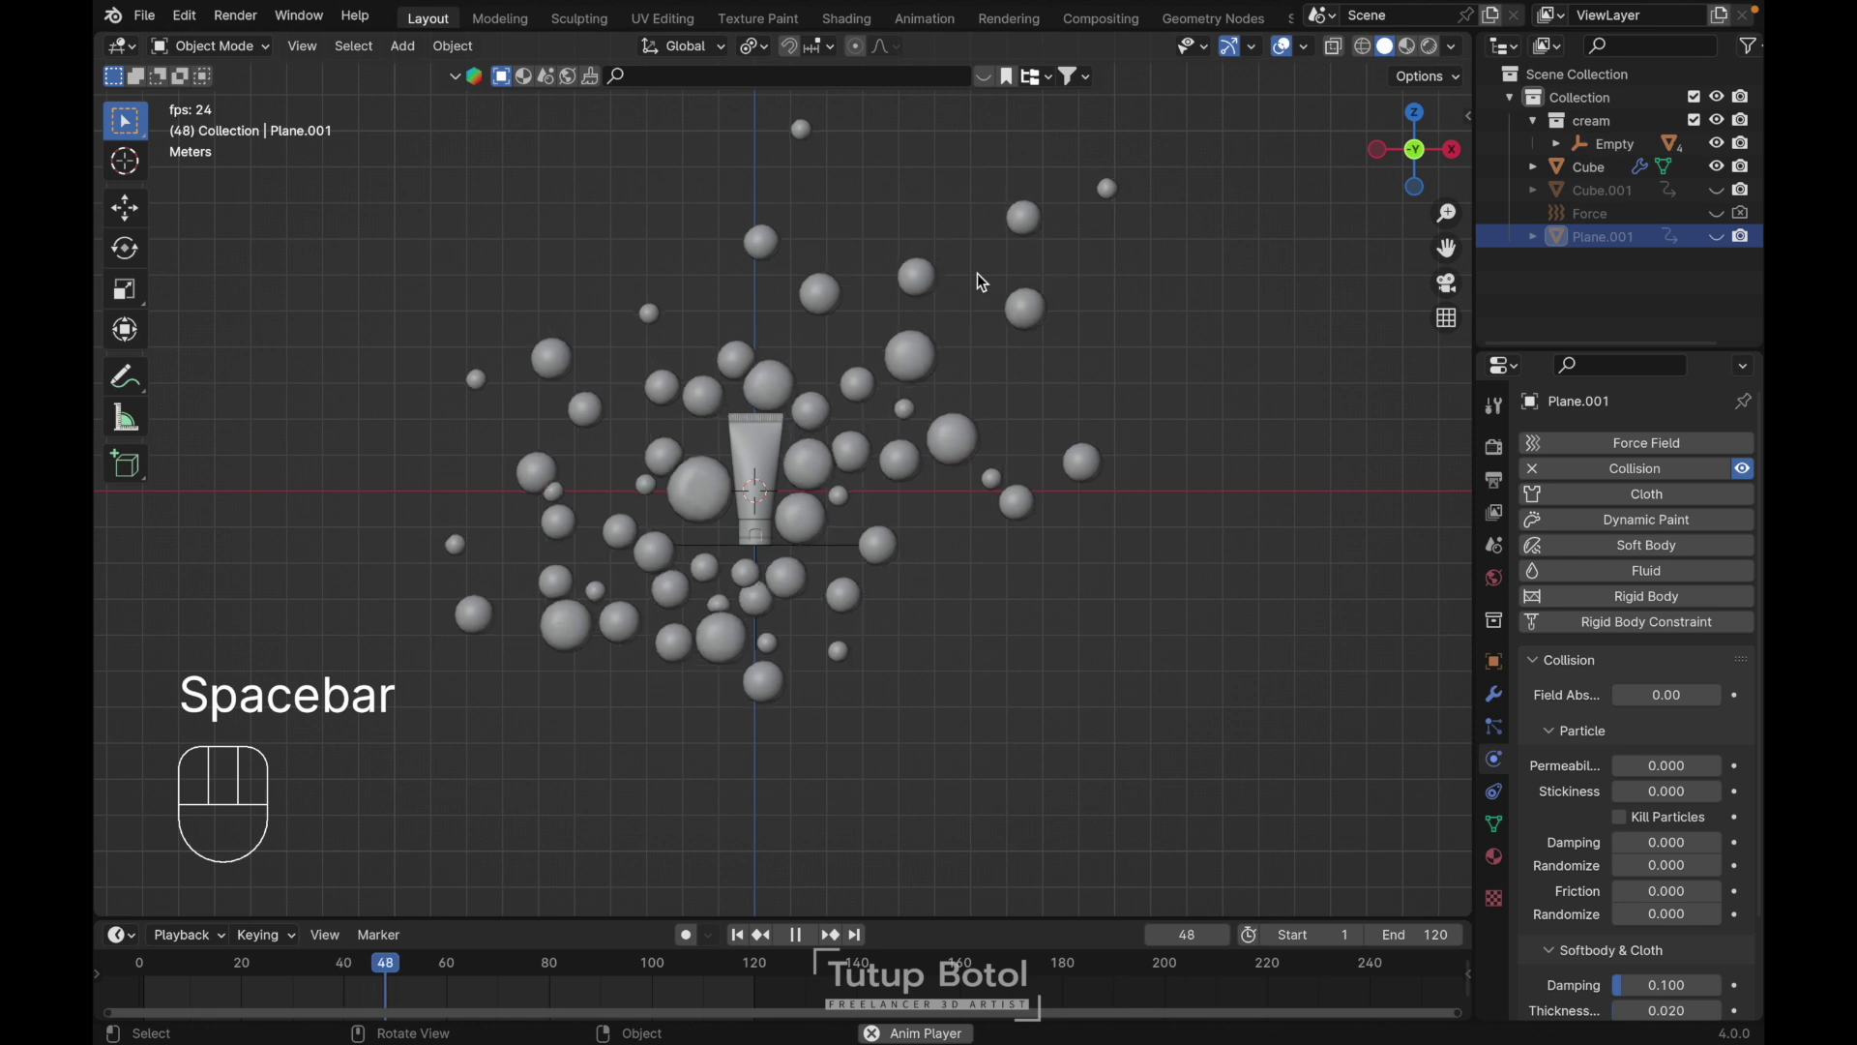
scroll(977, 273, "up", 3)
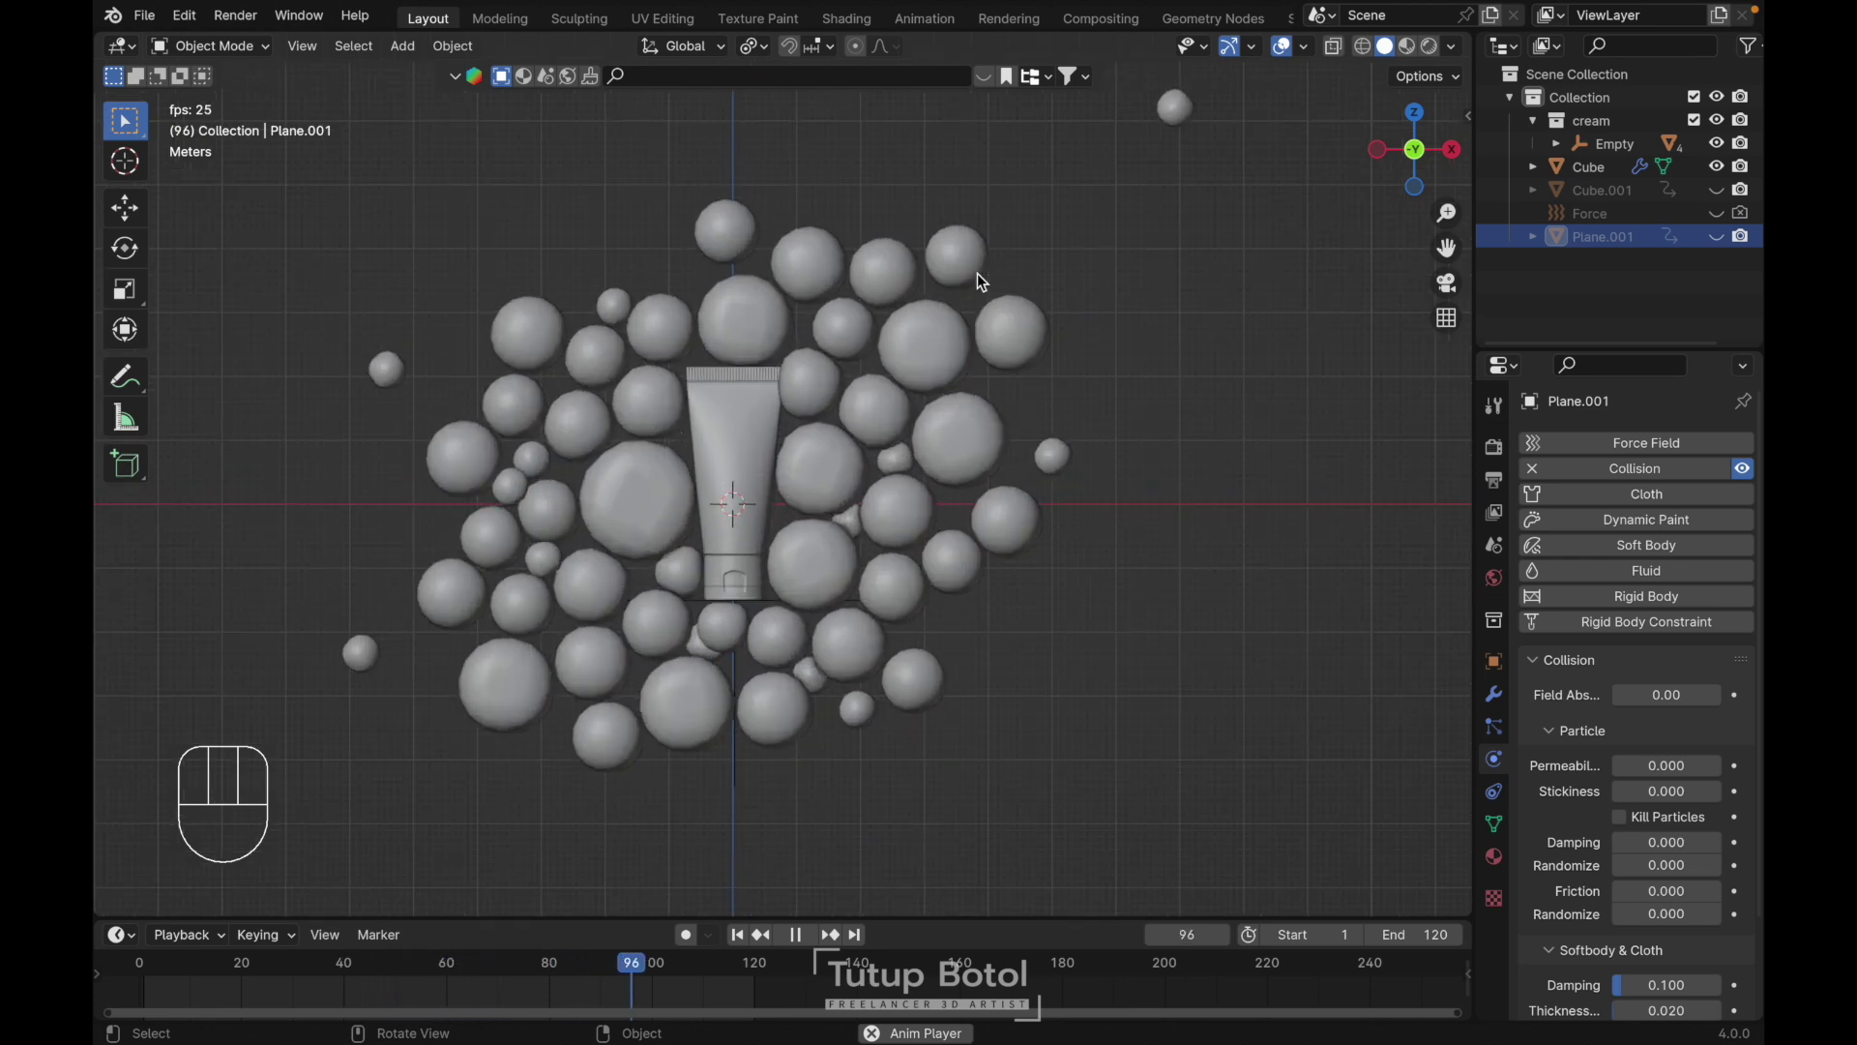
scroll(976, 272, "up", 2)
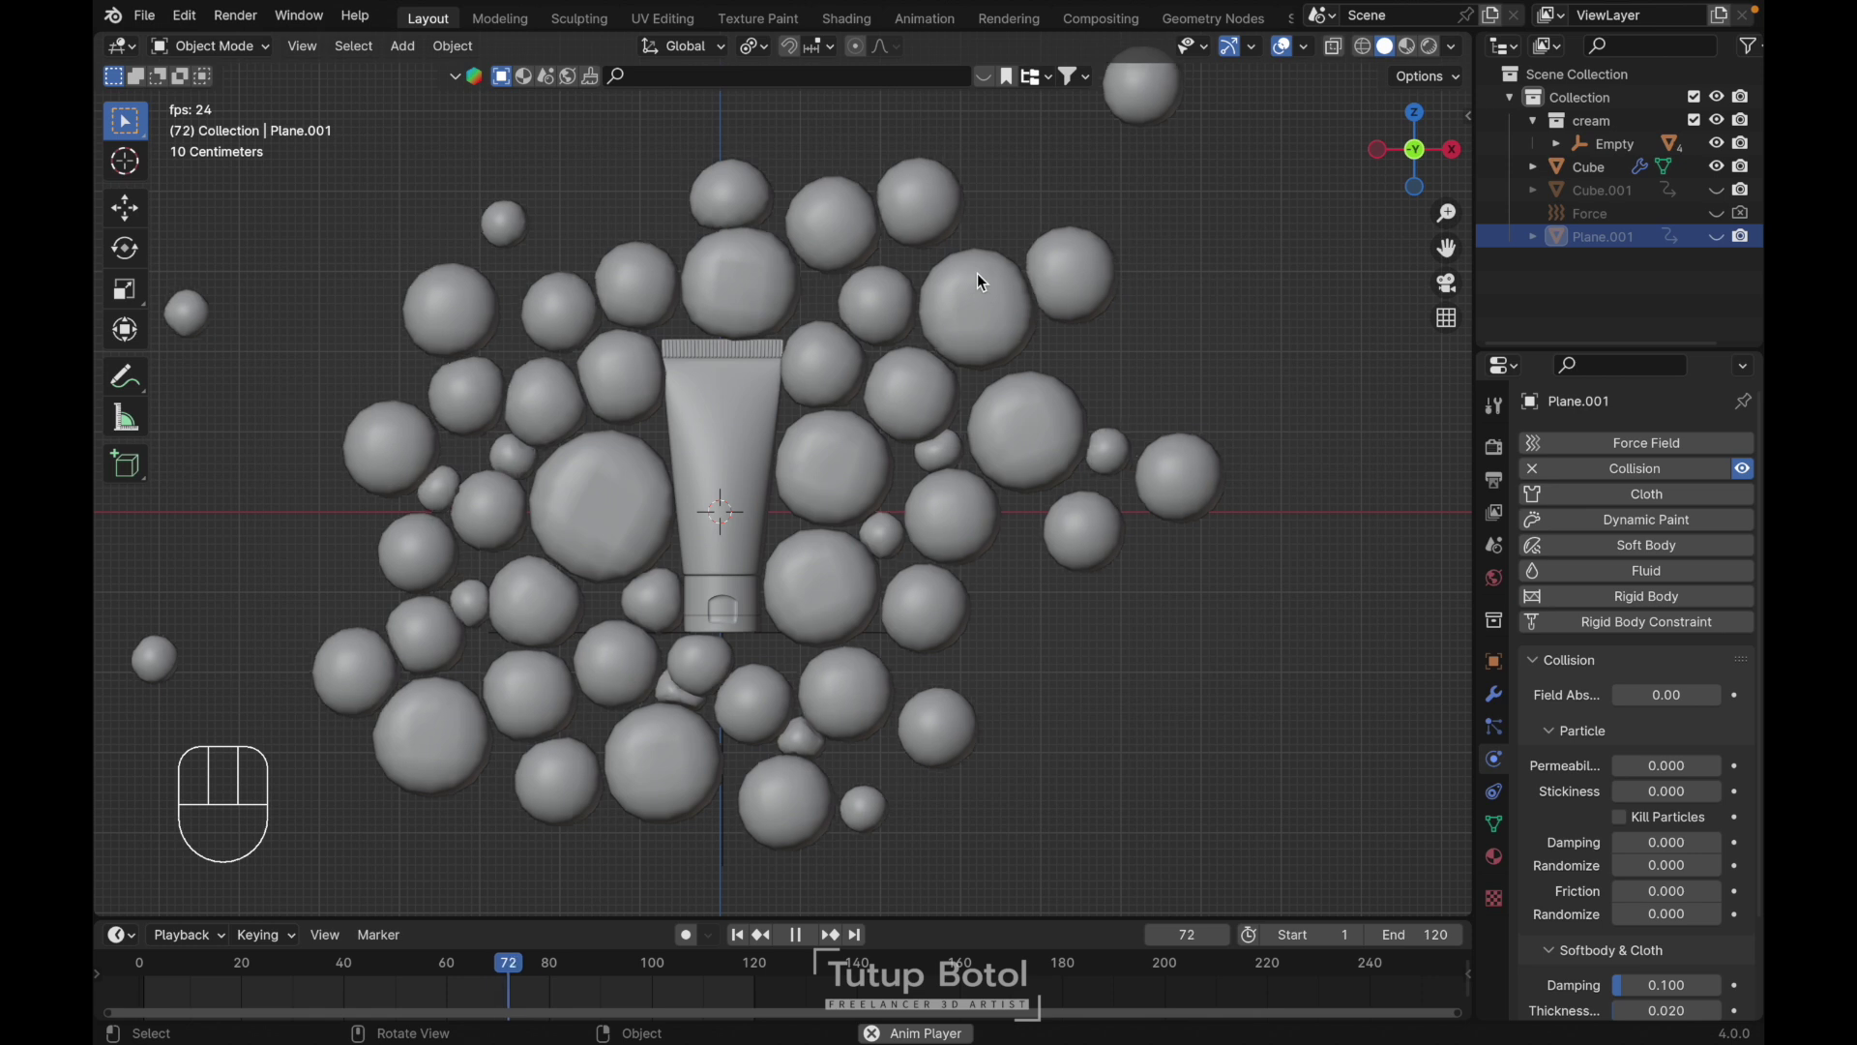
key("space")
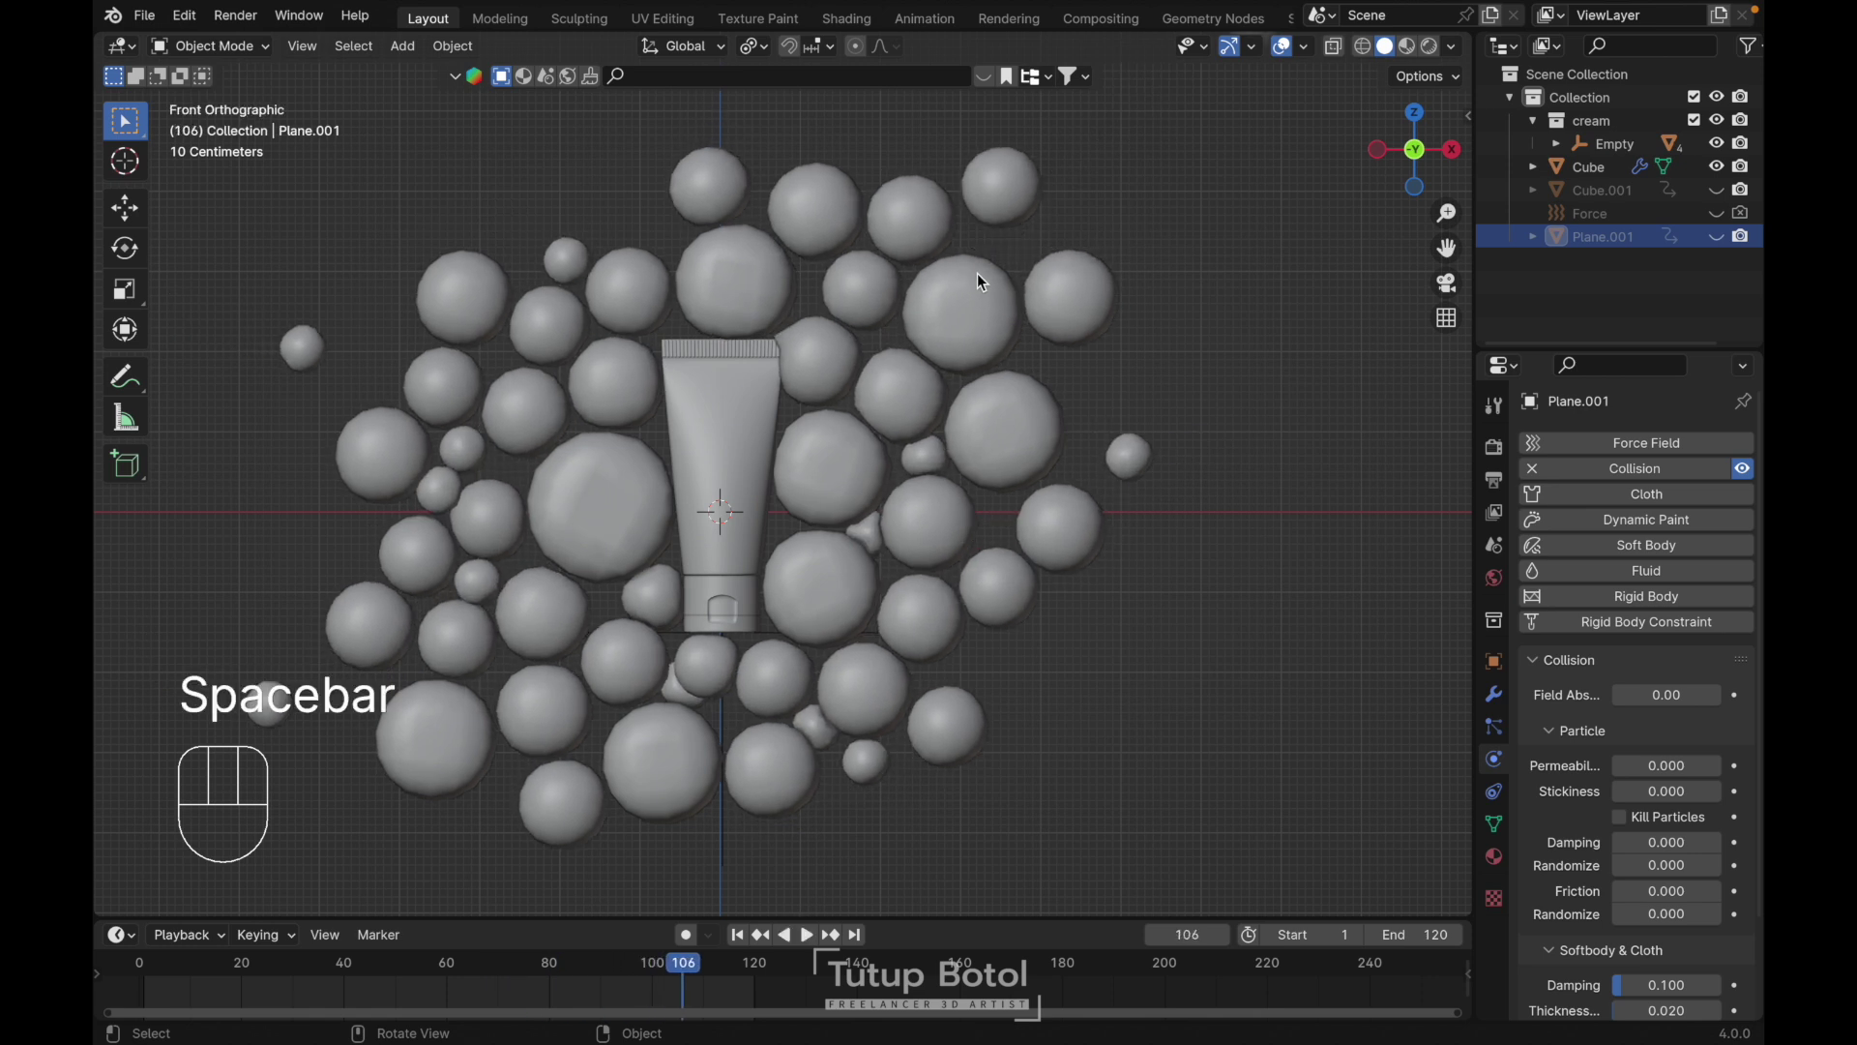
Set up an Alembic export of the spheres limited to selected objects, with subdivisions applied and hair and particles excluded
left_click(925, 287)
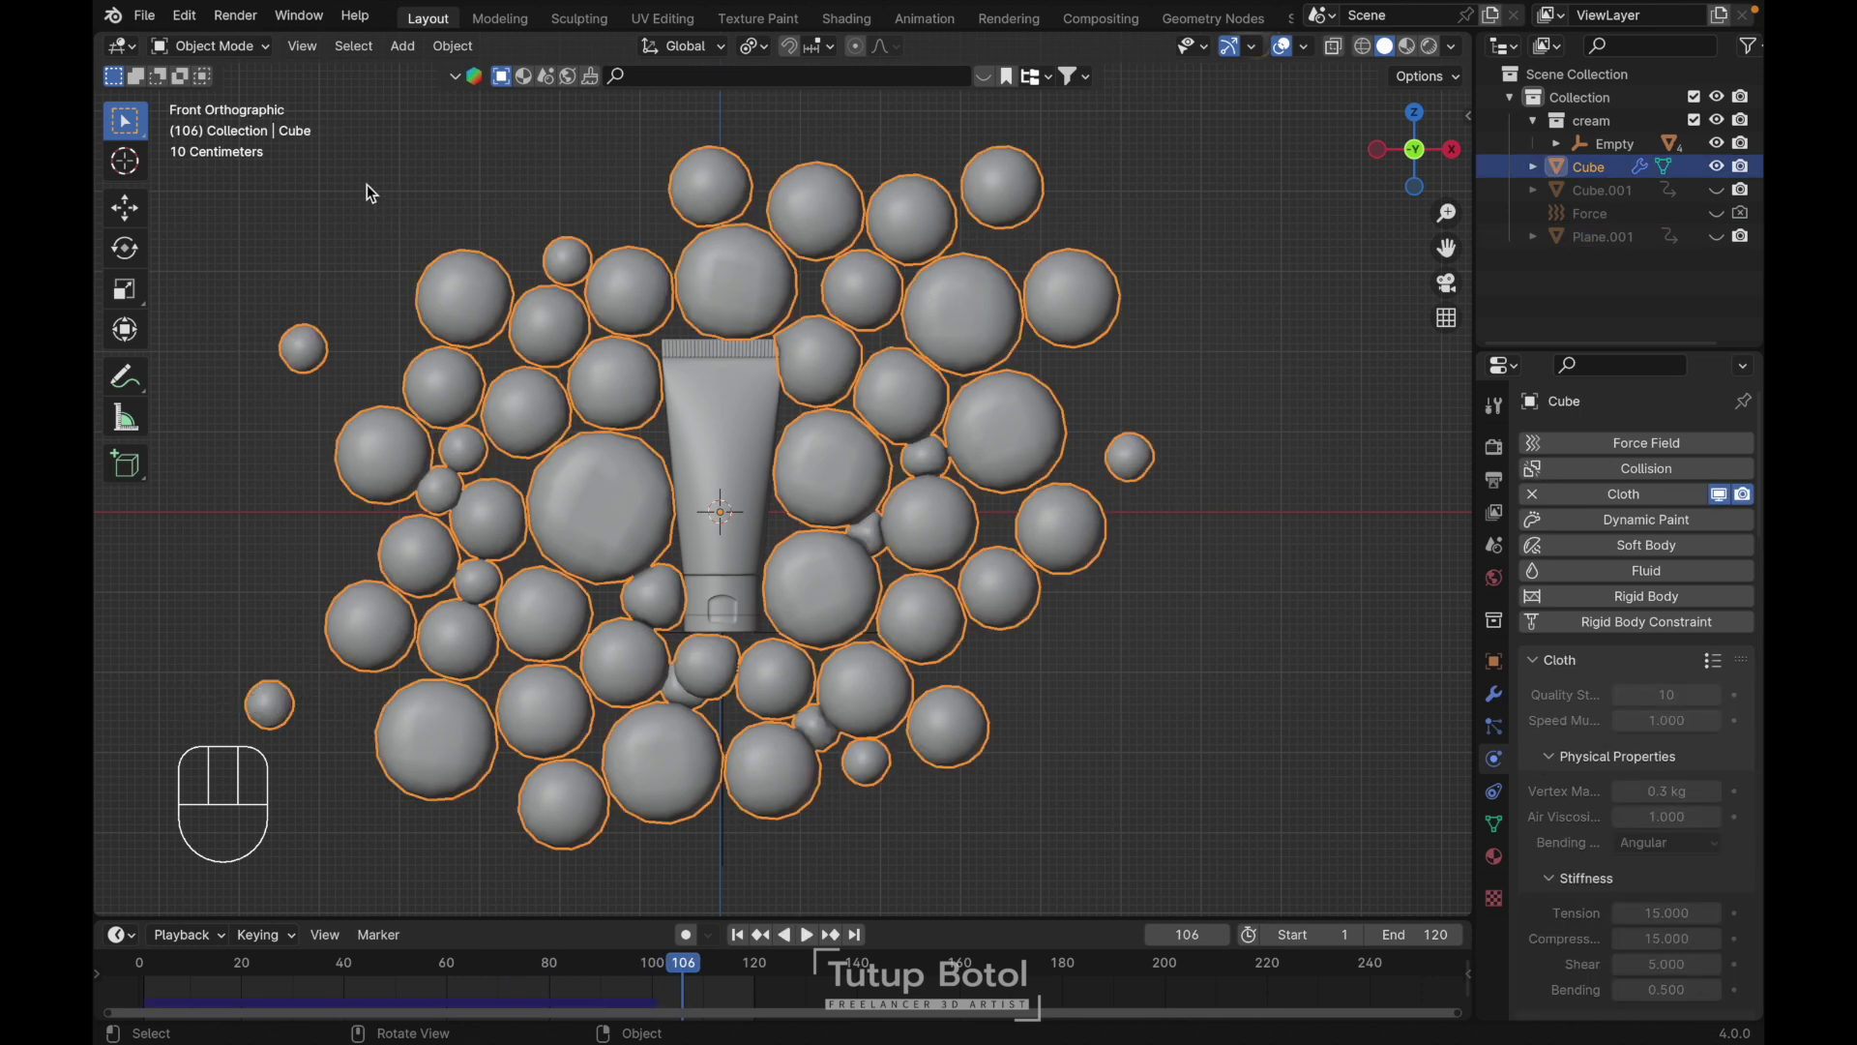
left_click(150, 22)
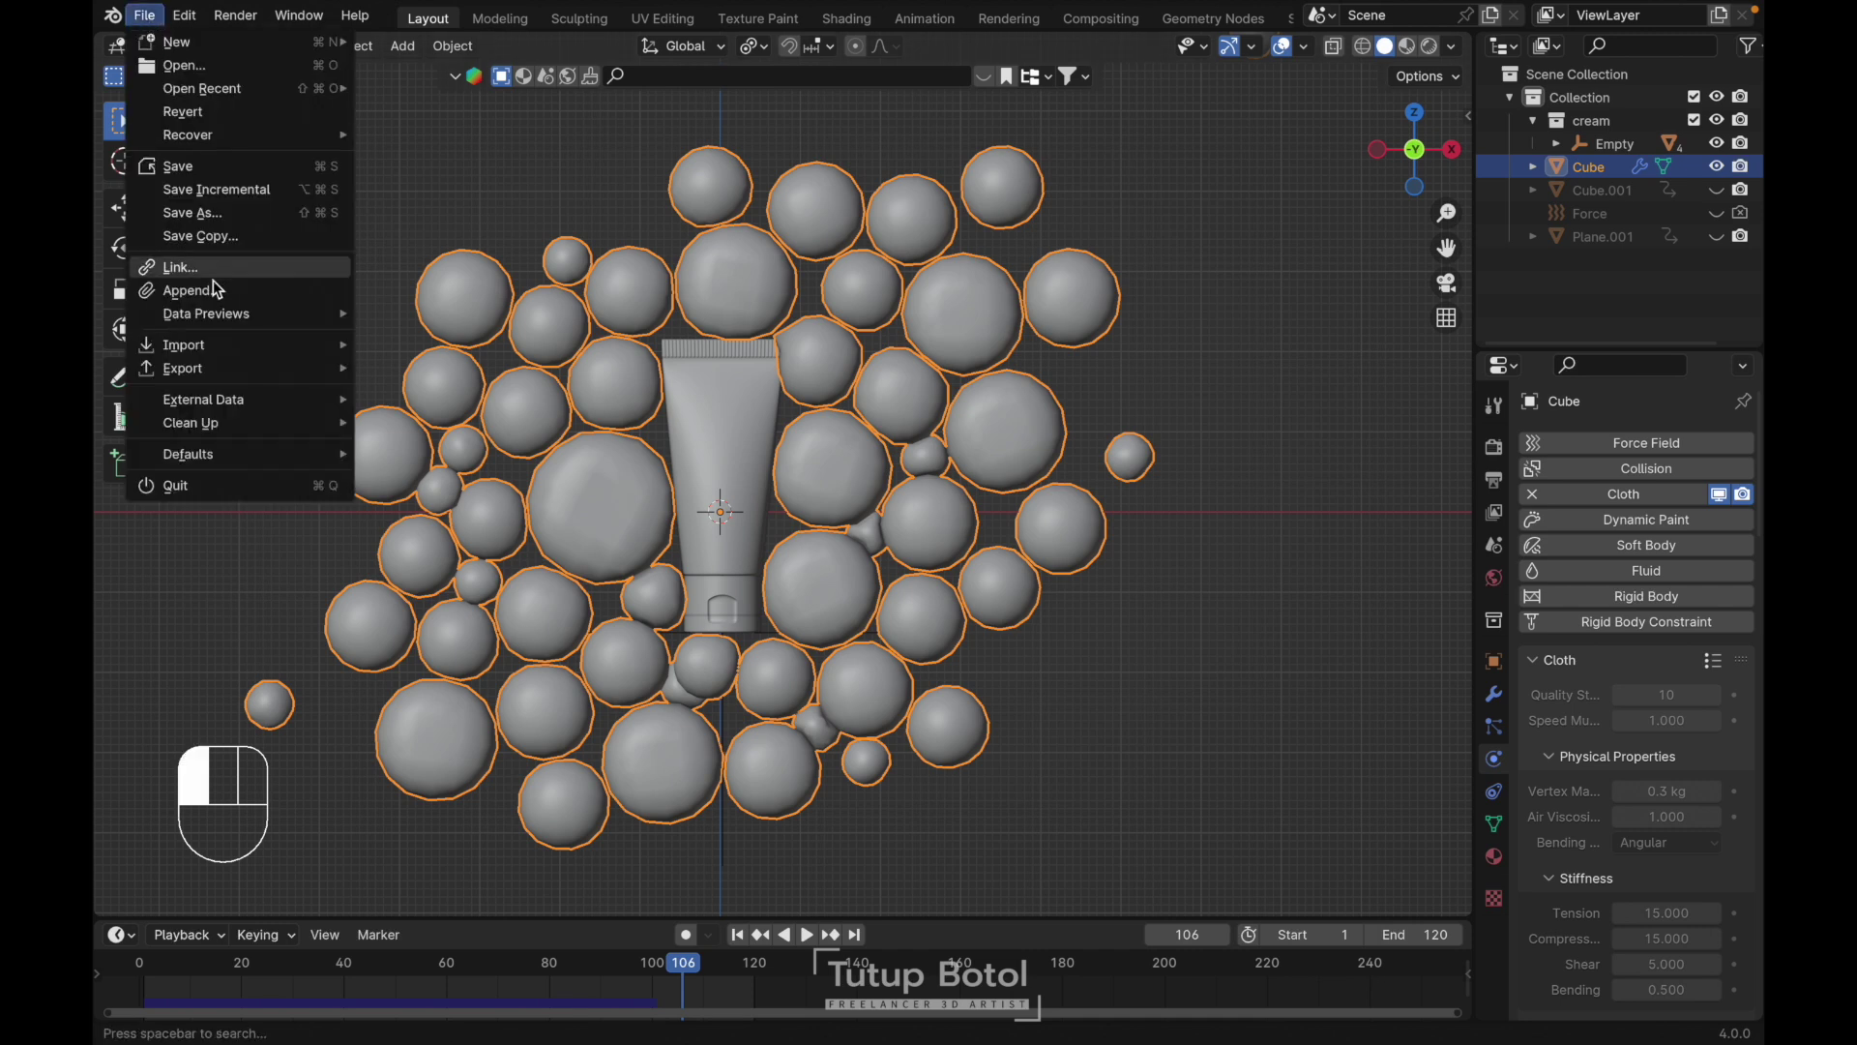
mouse_move(209, 366)
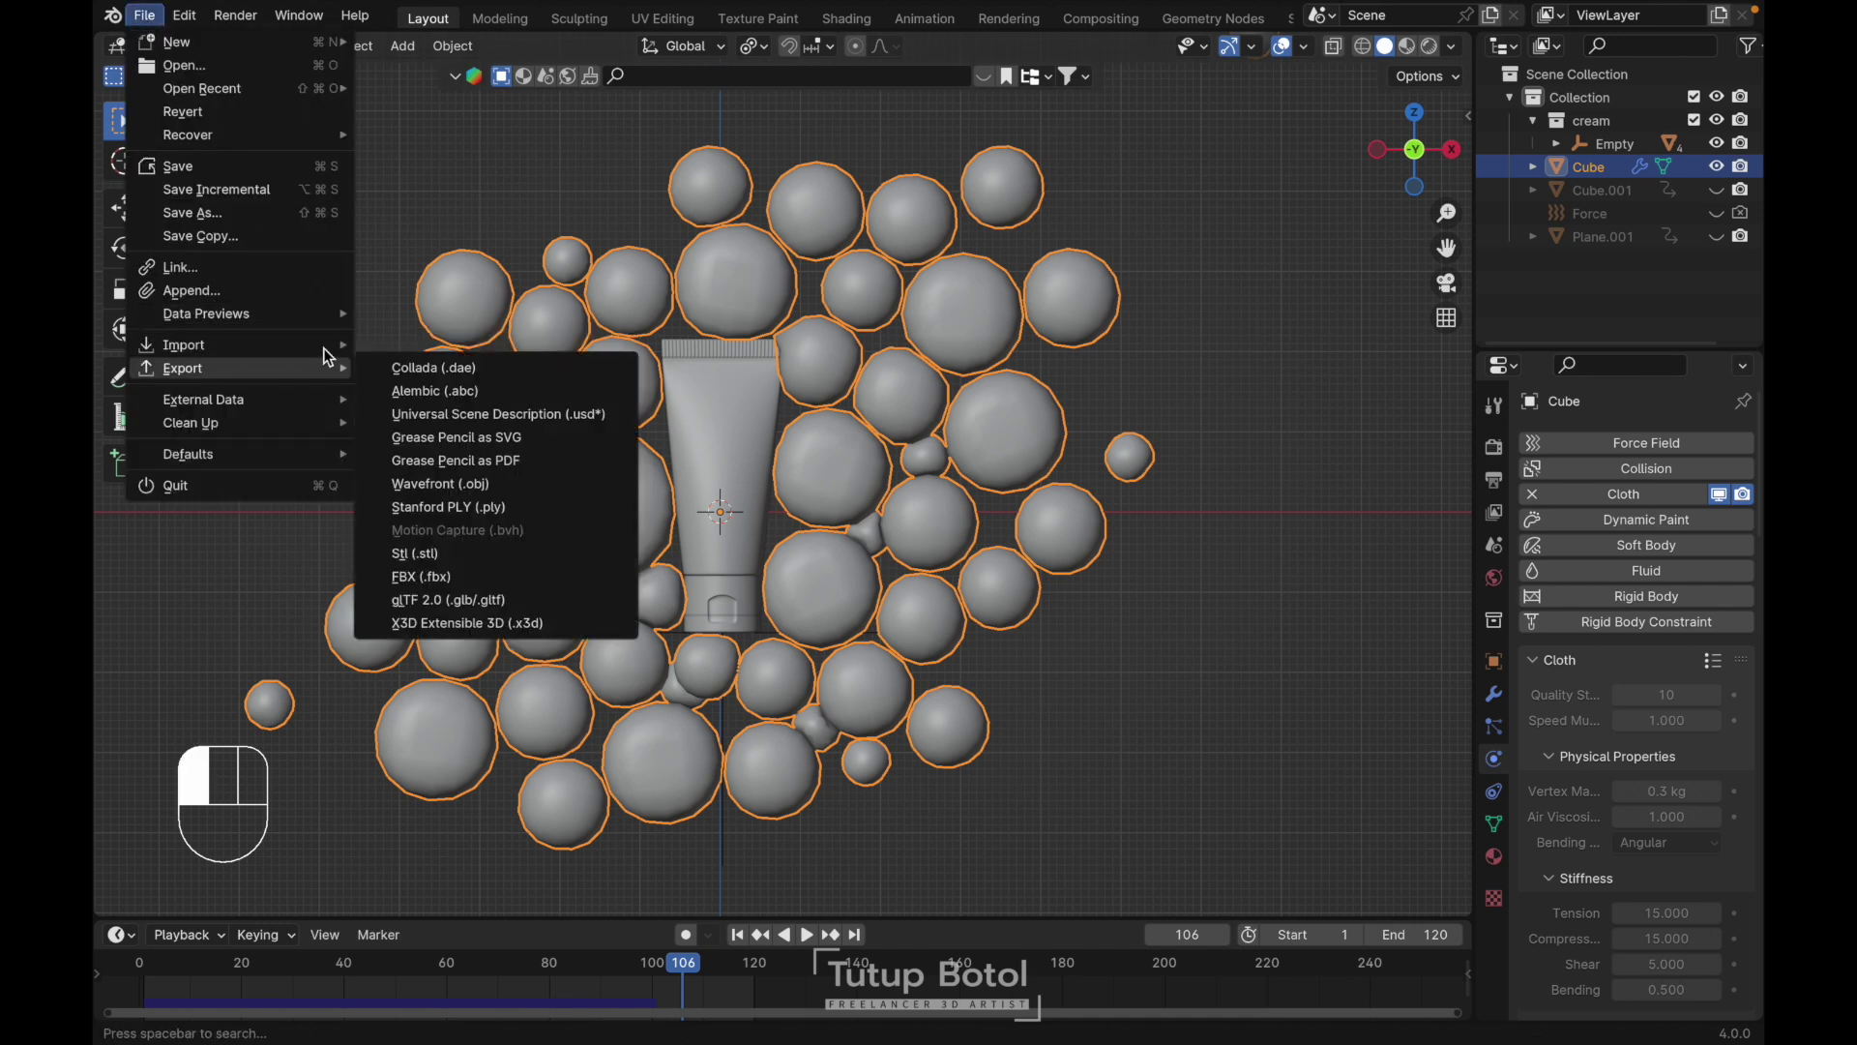
left_click(437, 391)
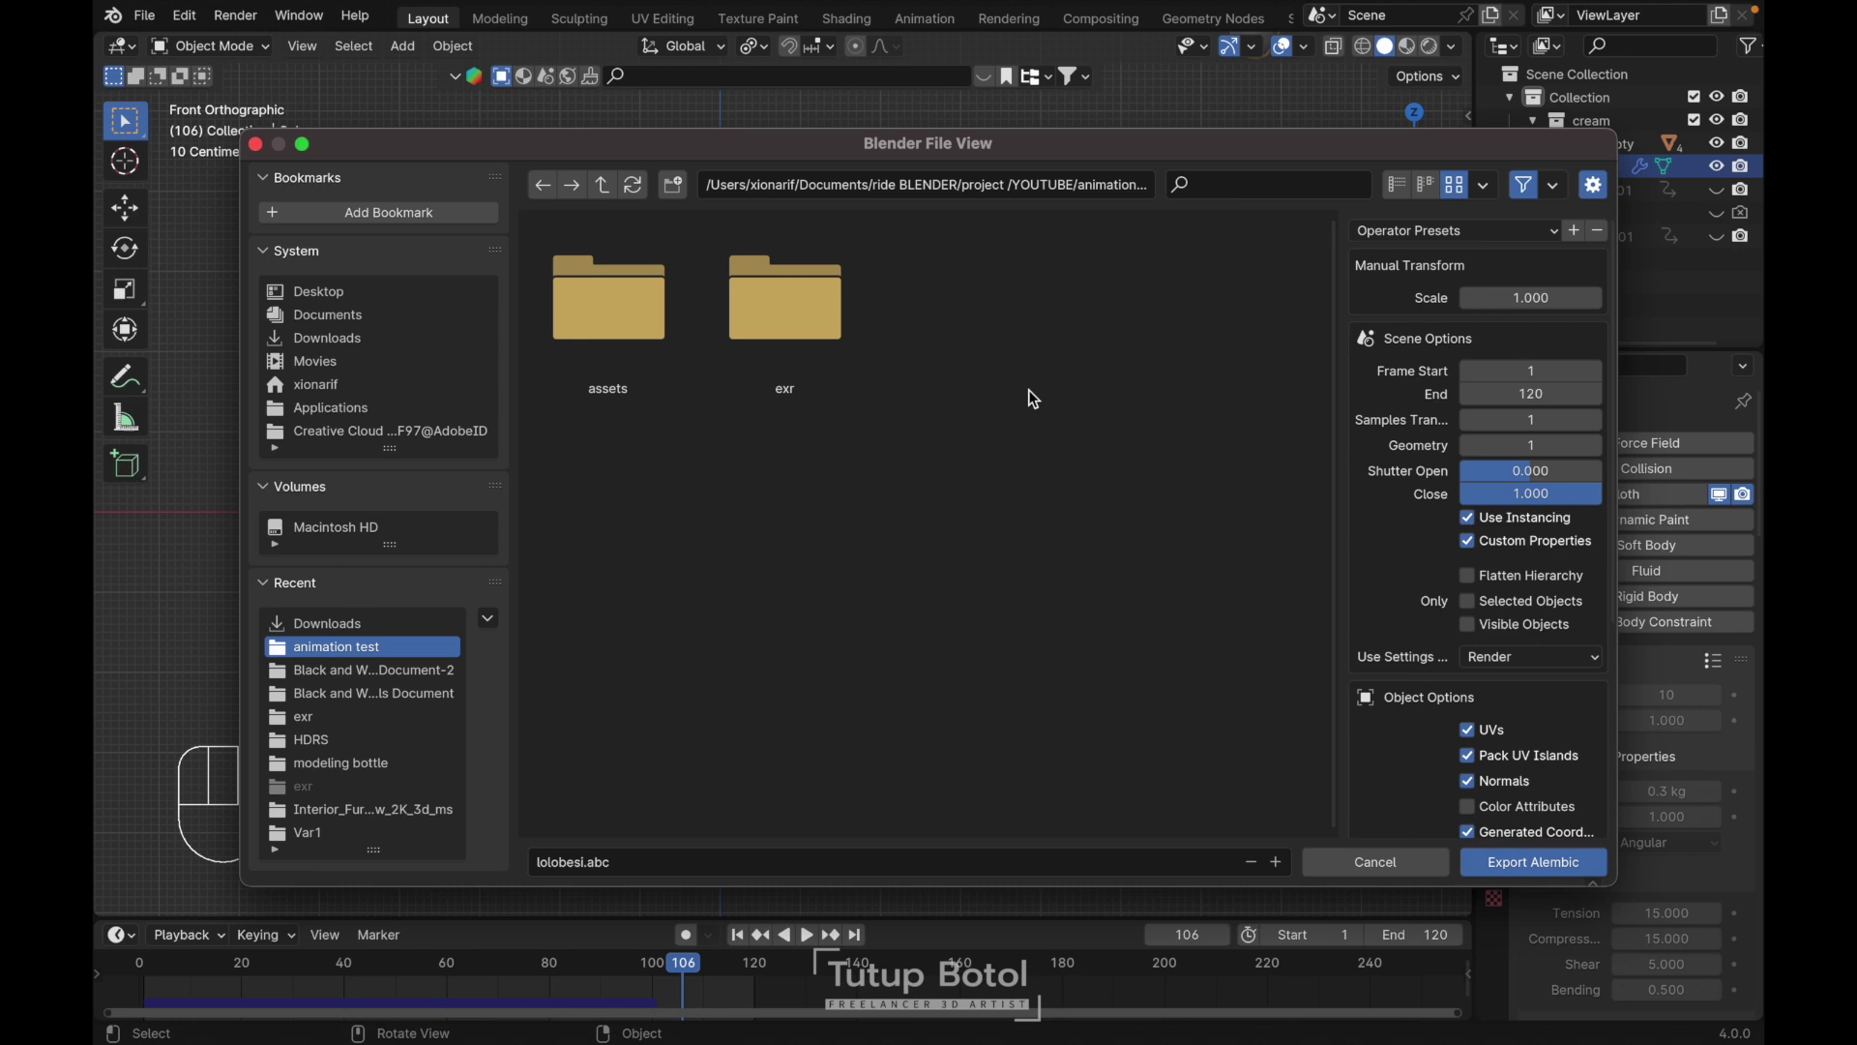
left_click(1470, 602)
scroll(1470, 602, "down", 8)
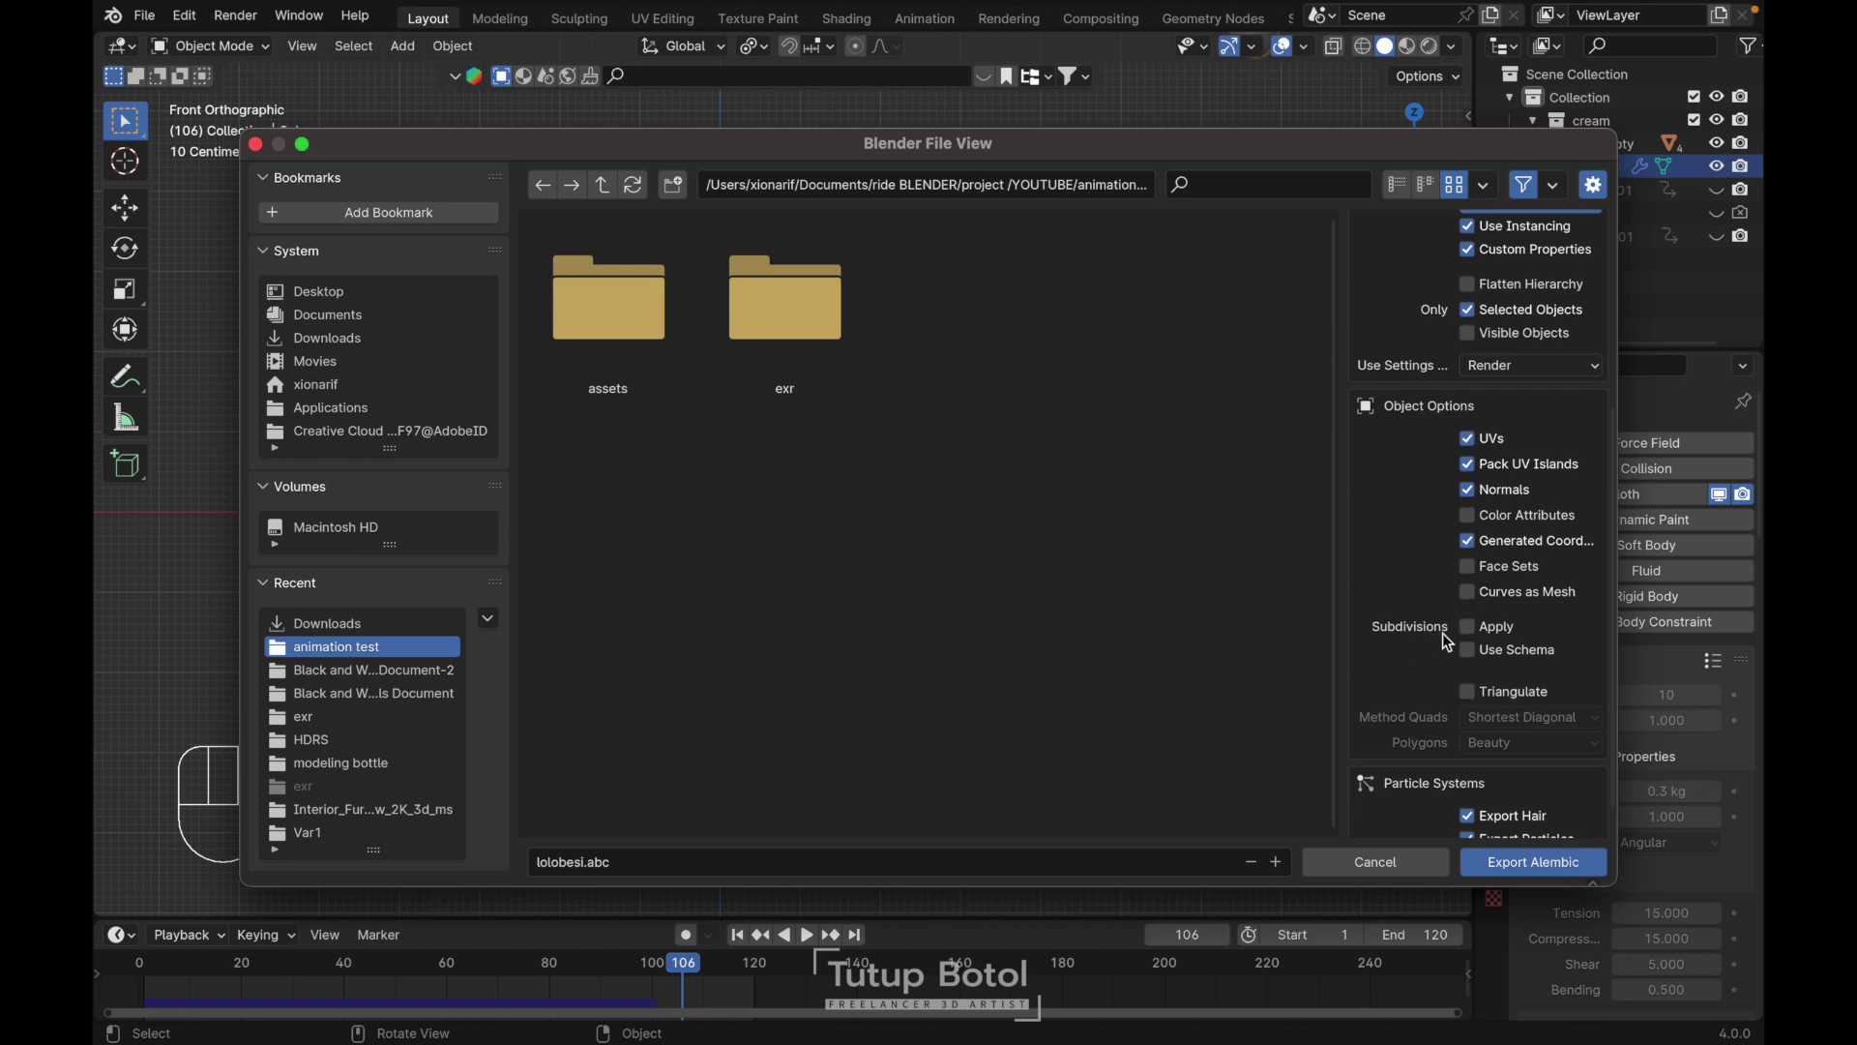
scroll(1478, 635, "down", 1)
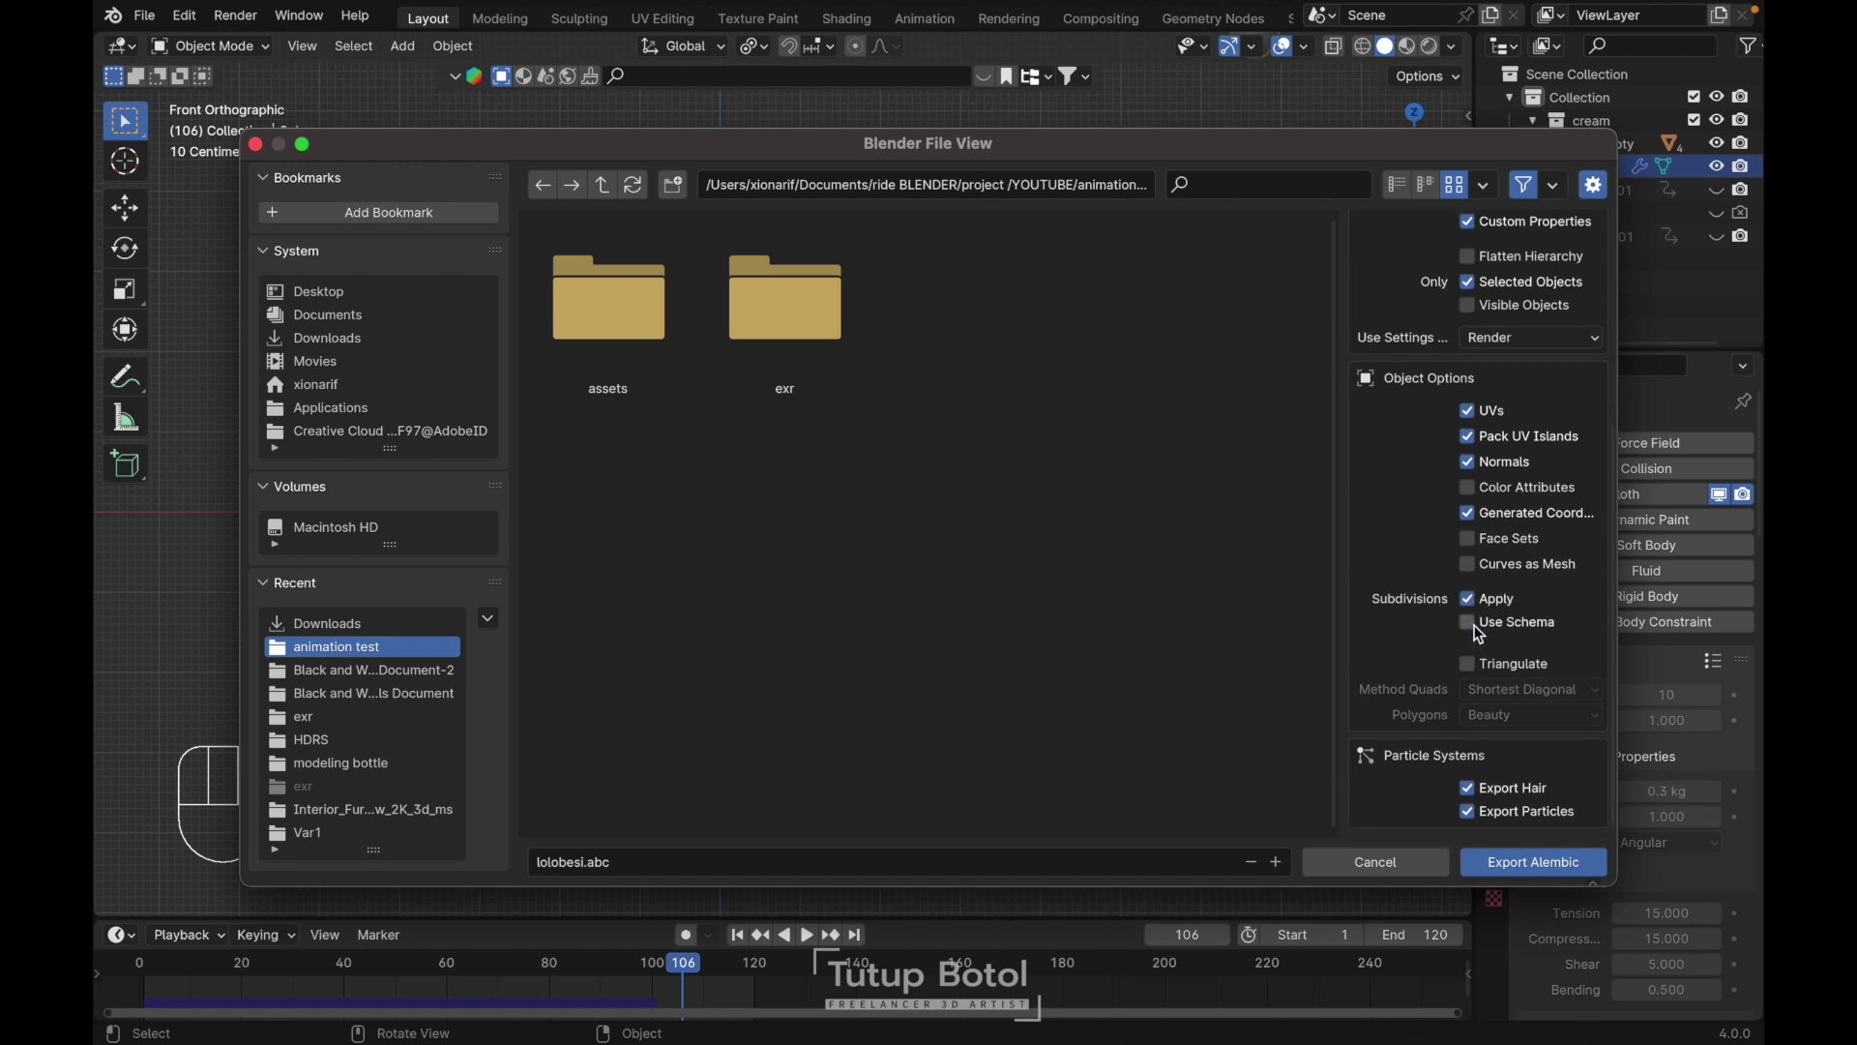
left_click(1469, 789)
left_click(1467, 807)
Name the Alembic file sjpehere and export it to the project folder
left_click(608, 863)
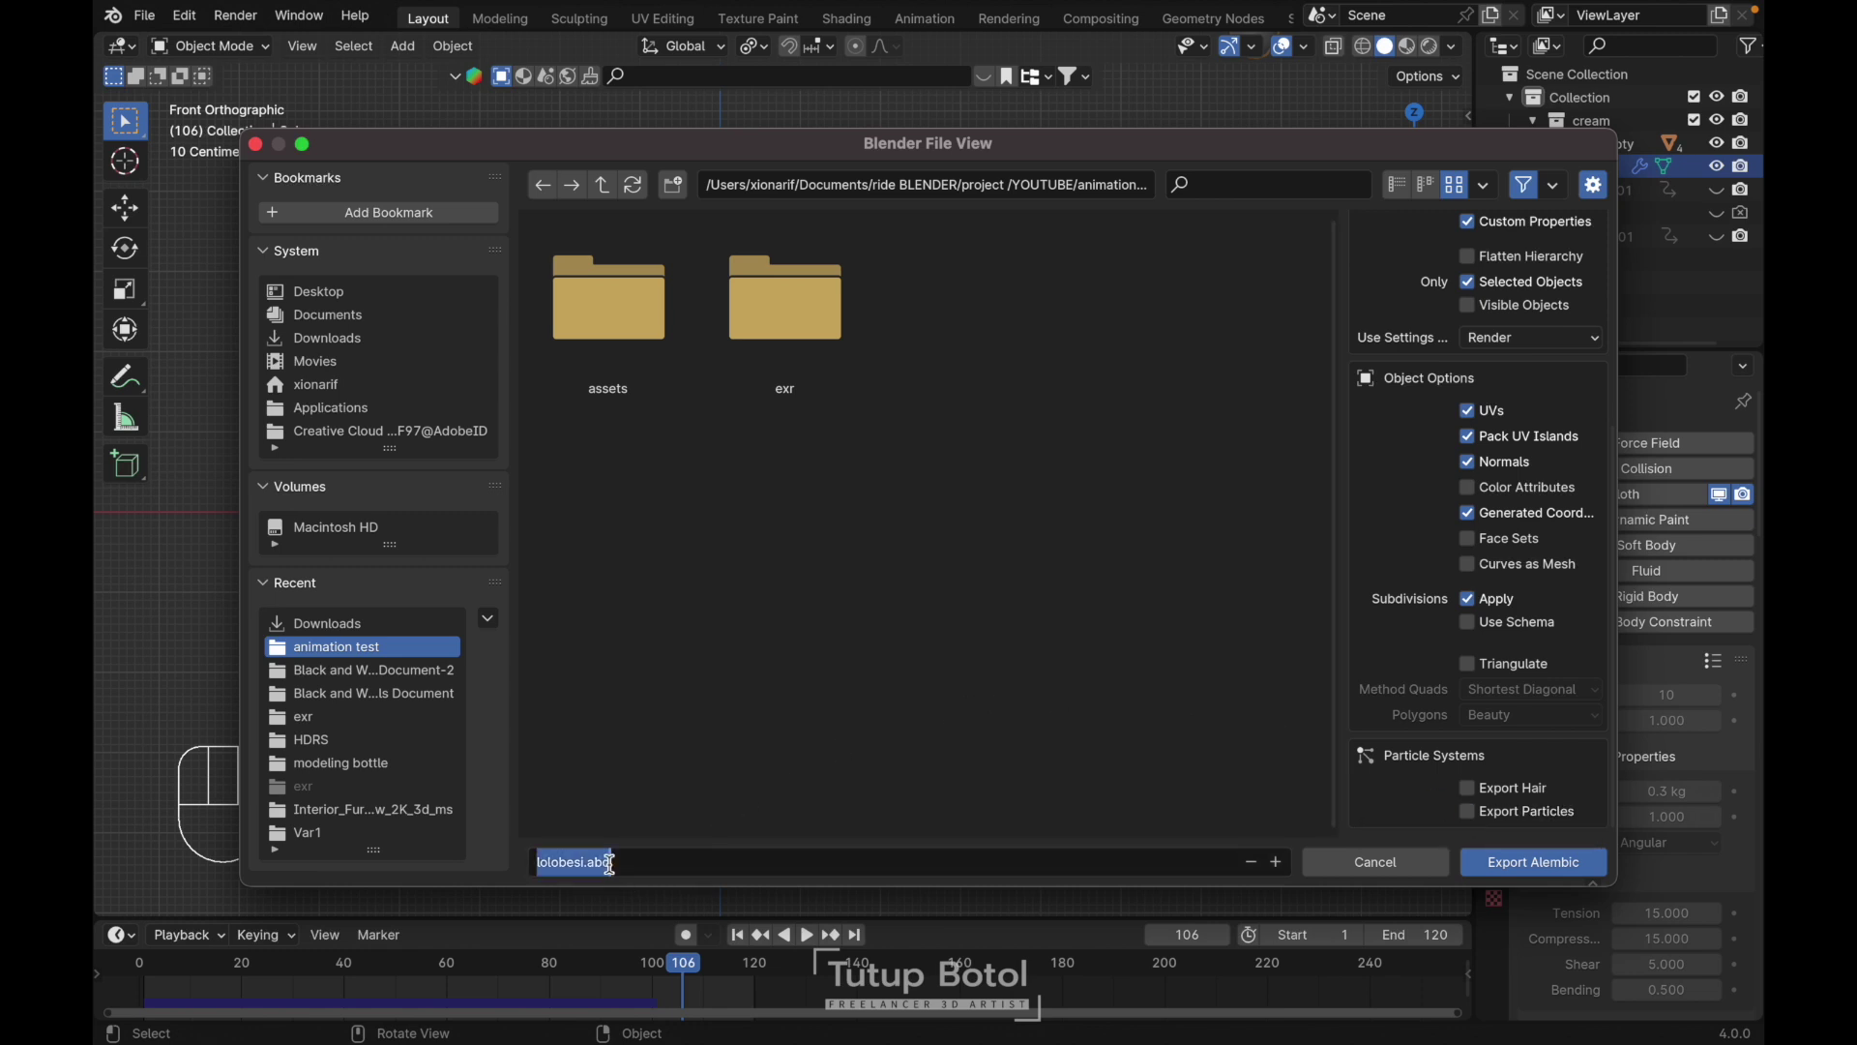
type("sjpehere")
key("Return")
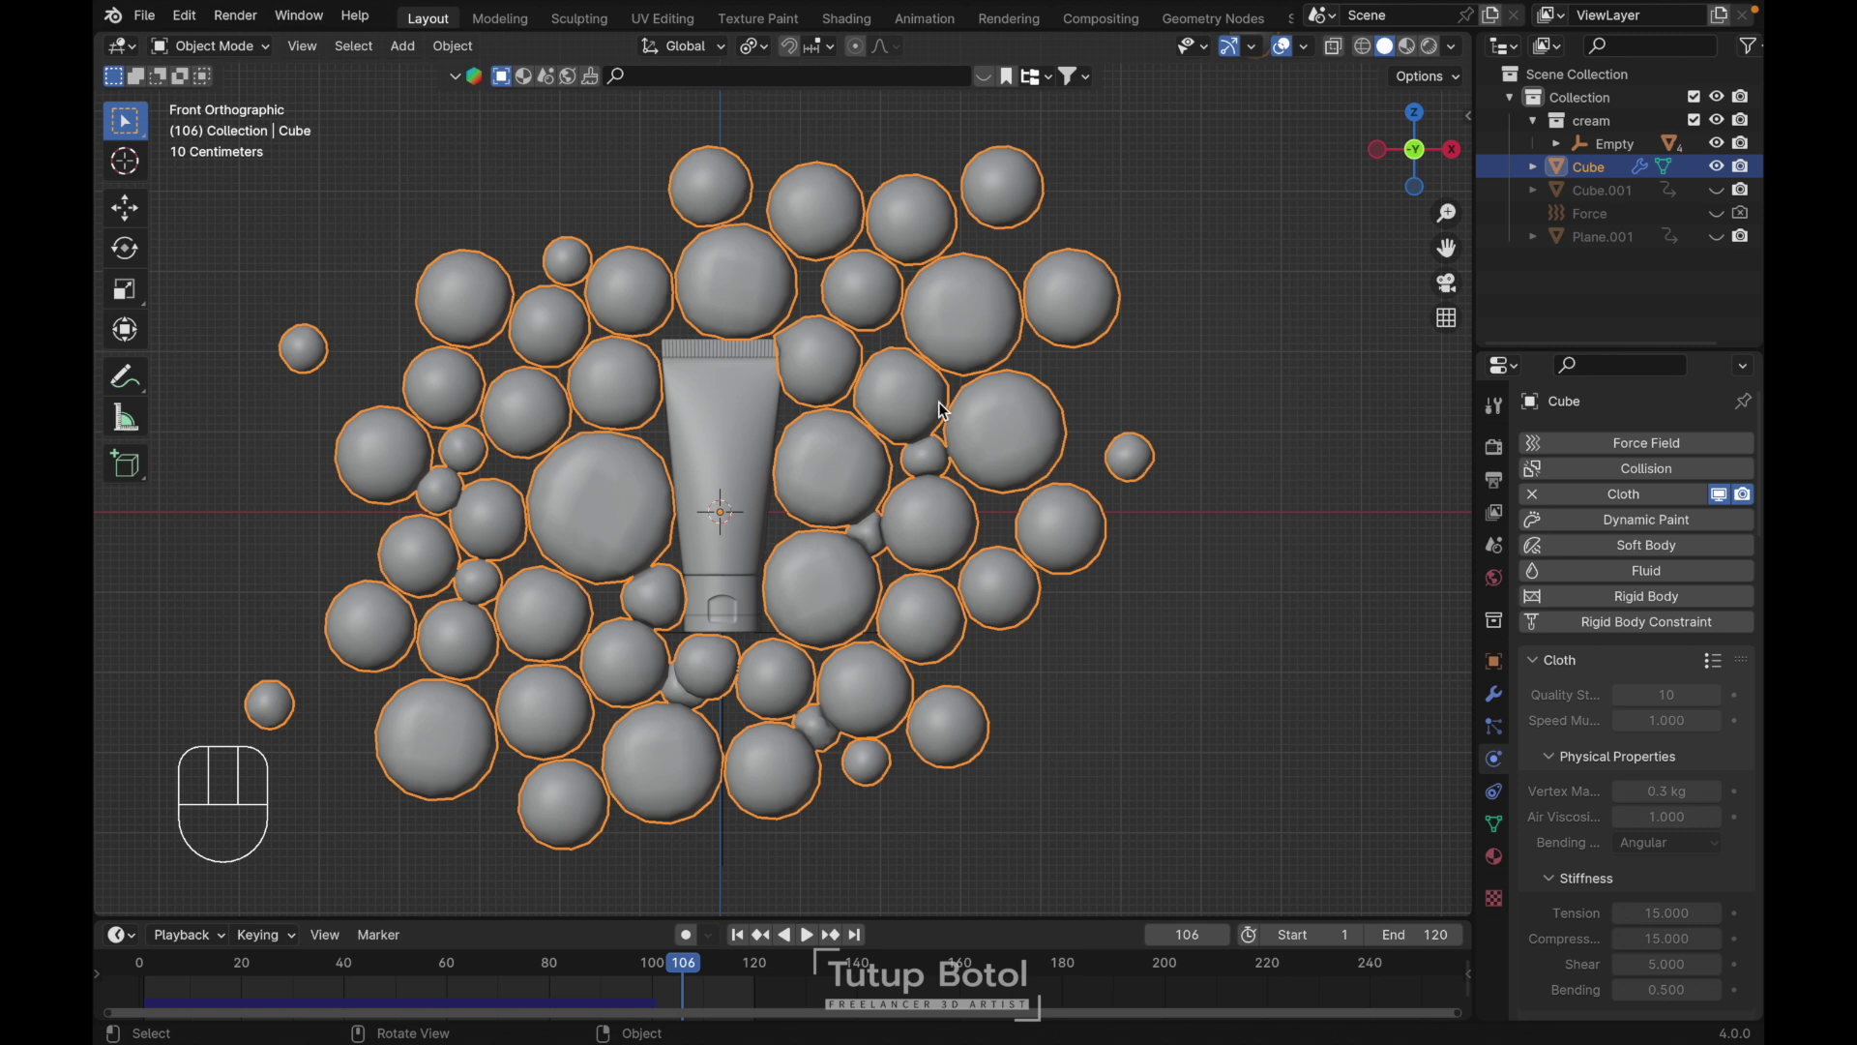
Hide the original spheres and import sjpehere.abc as Alembic
key("h")
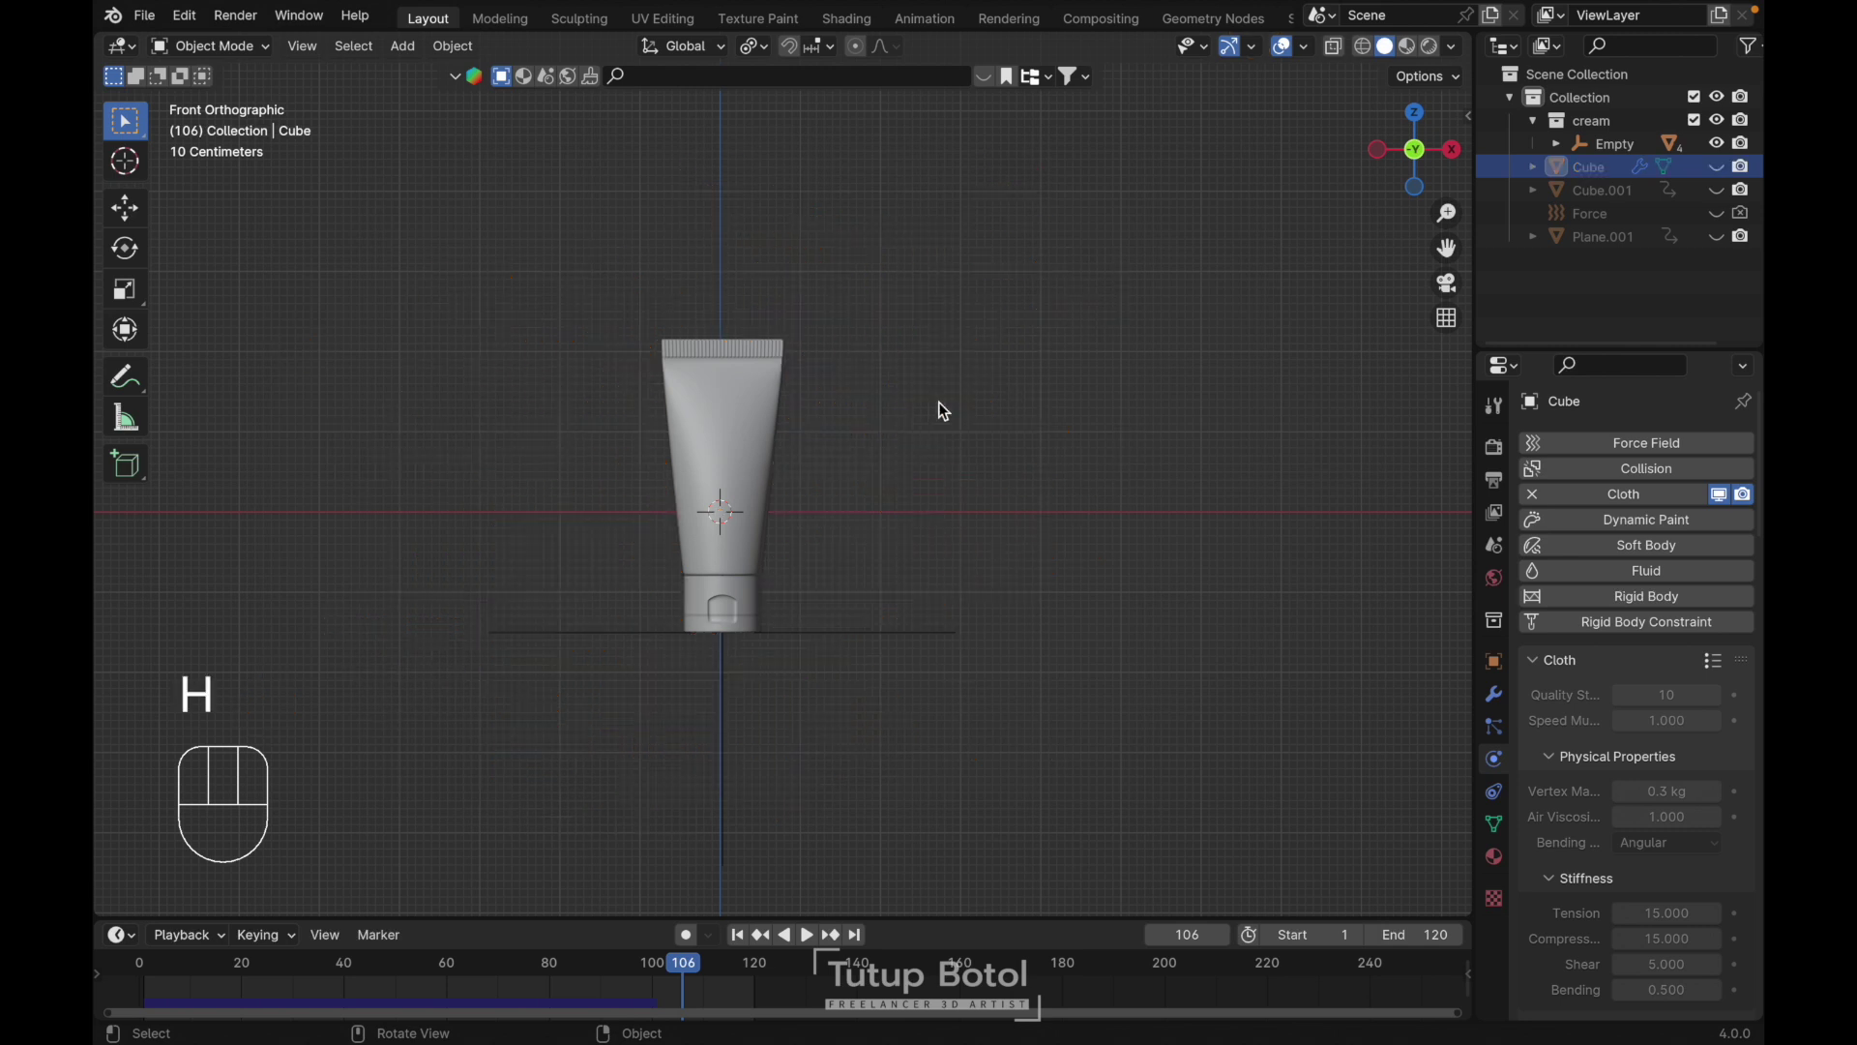
left_click(143, 17)
mouse_move(255, 350)
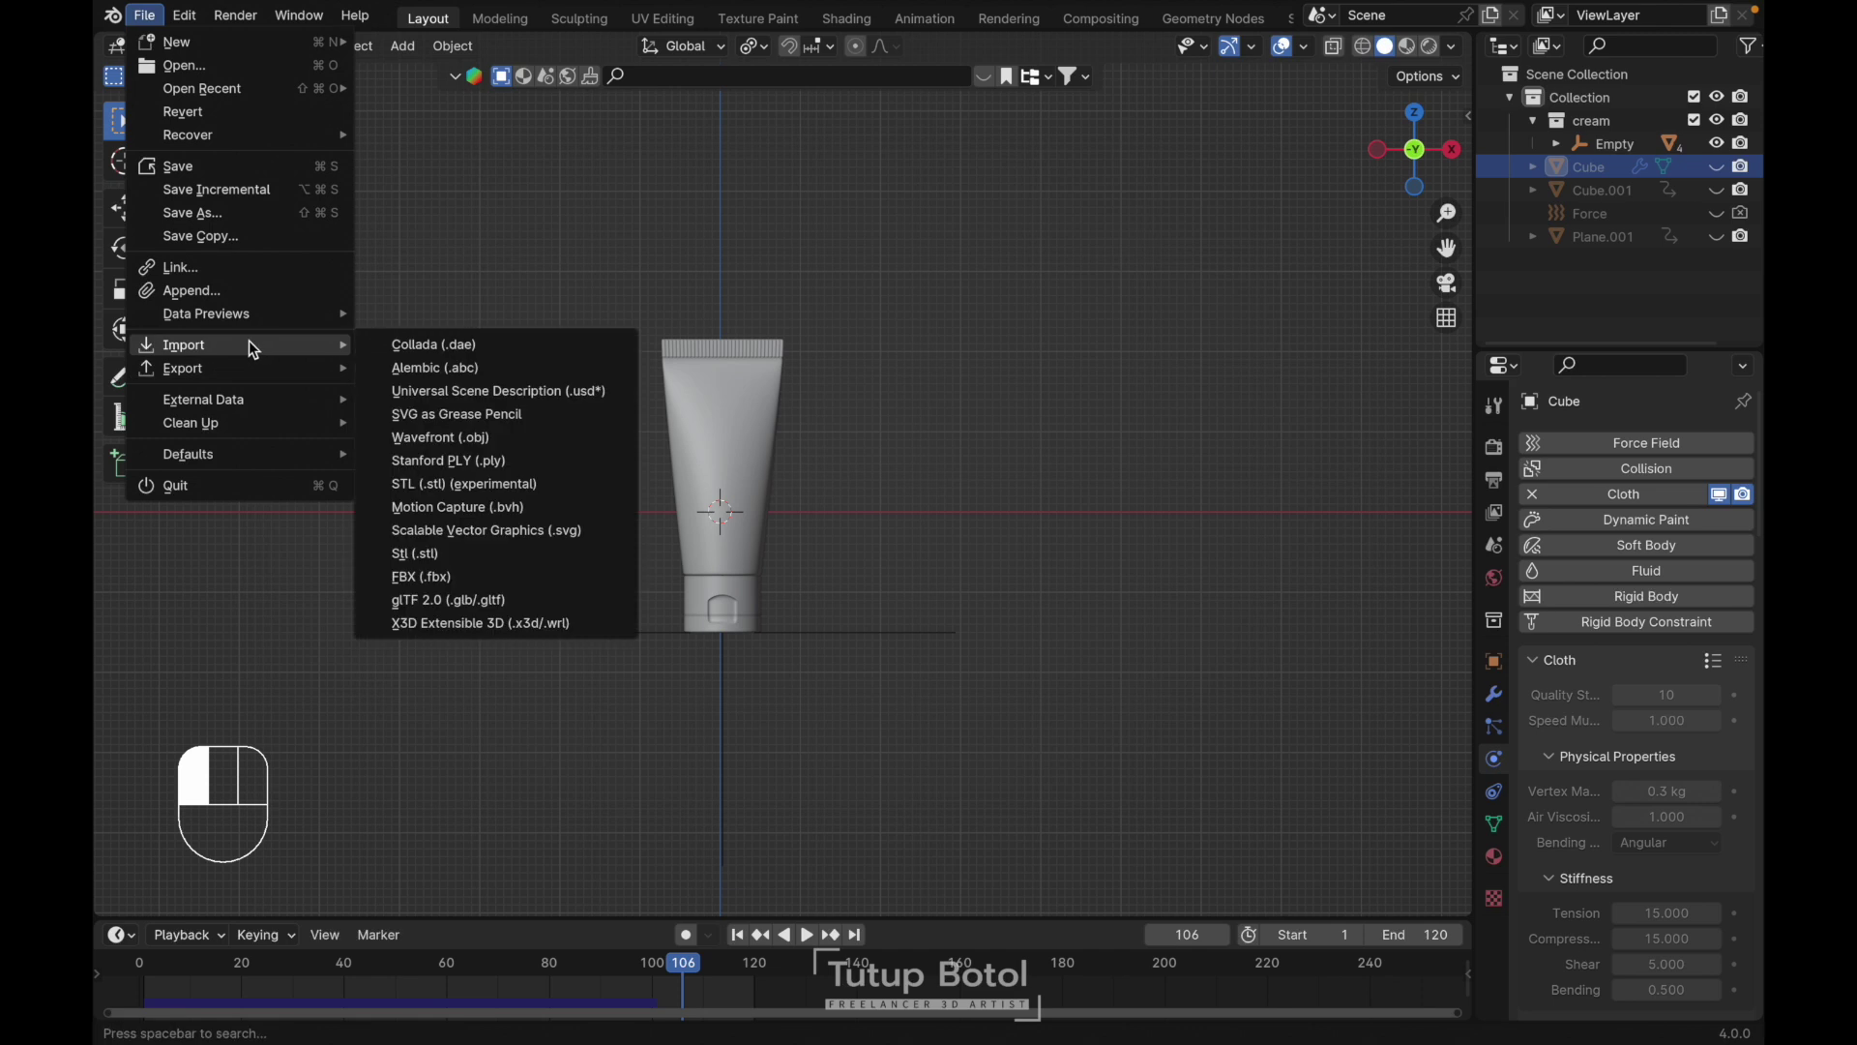
left_click(445, 366)
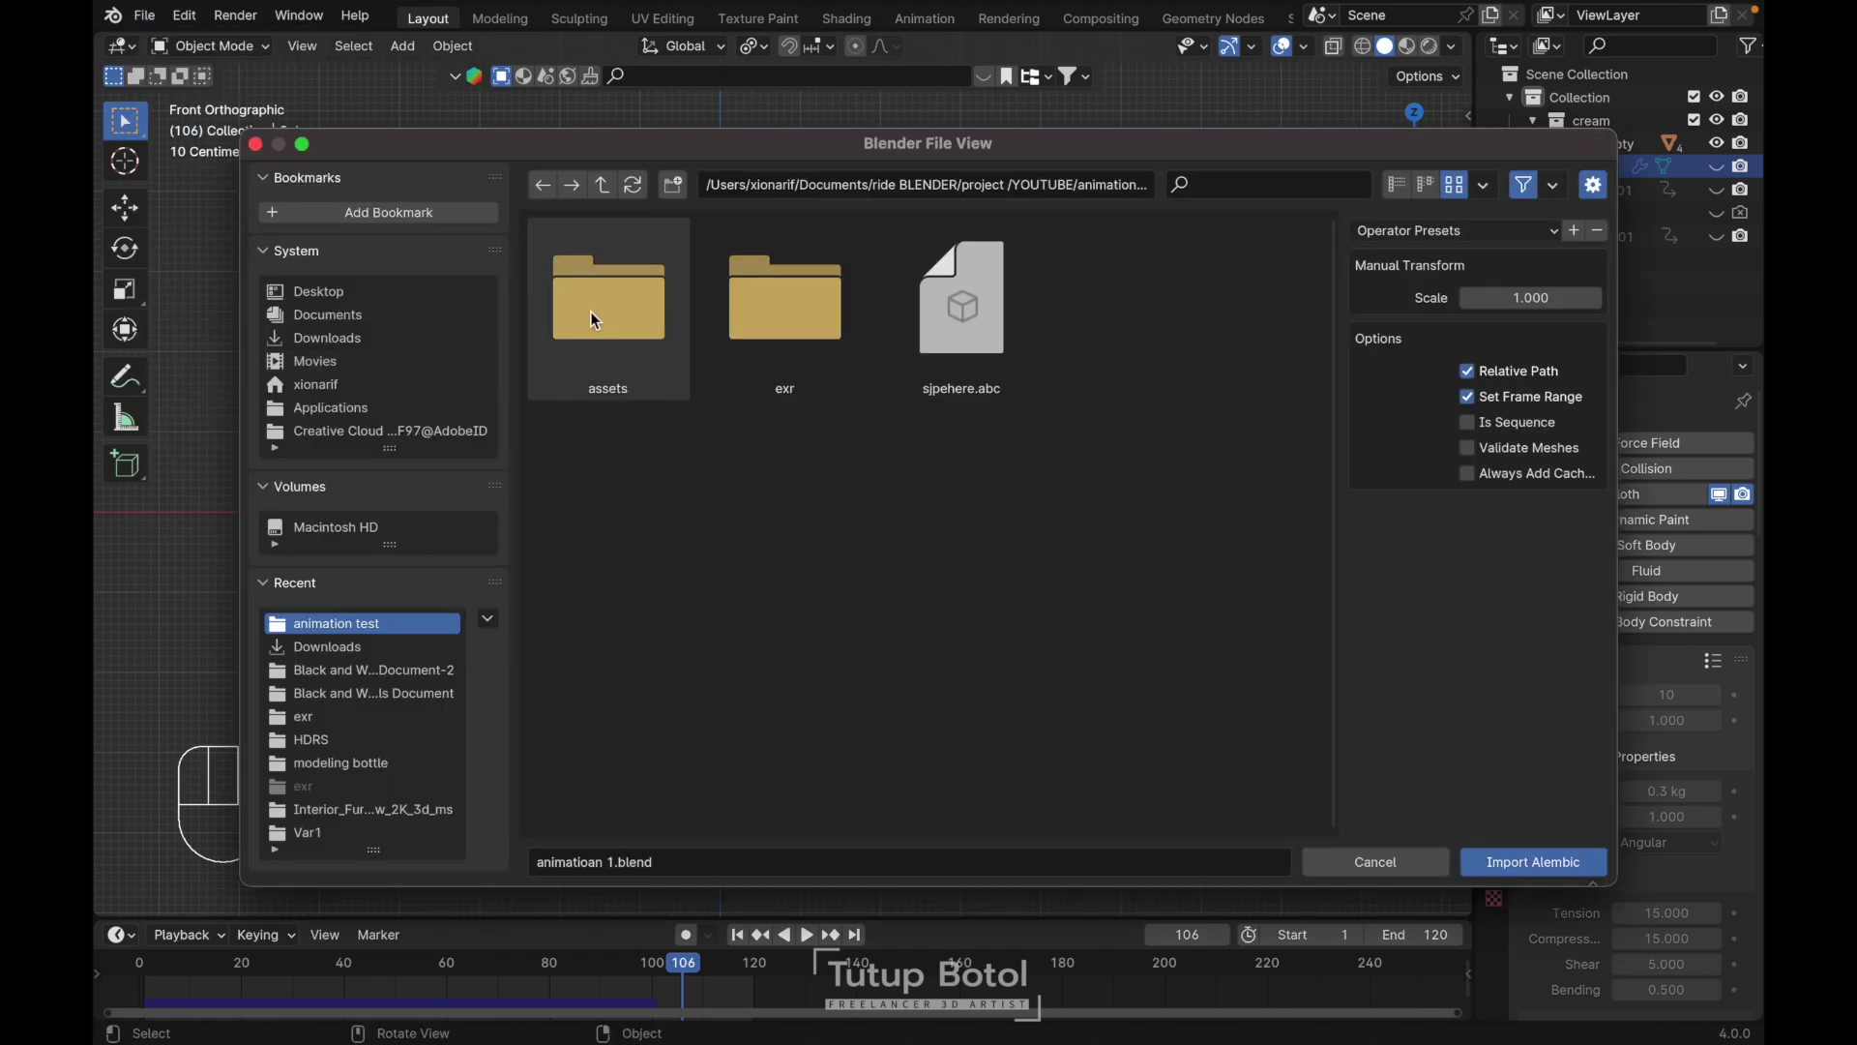
left_click(994, 309)
double_click(990, 340)
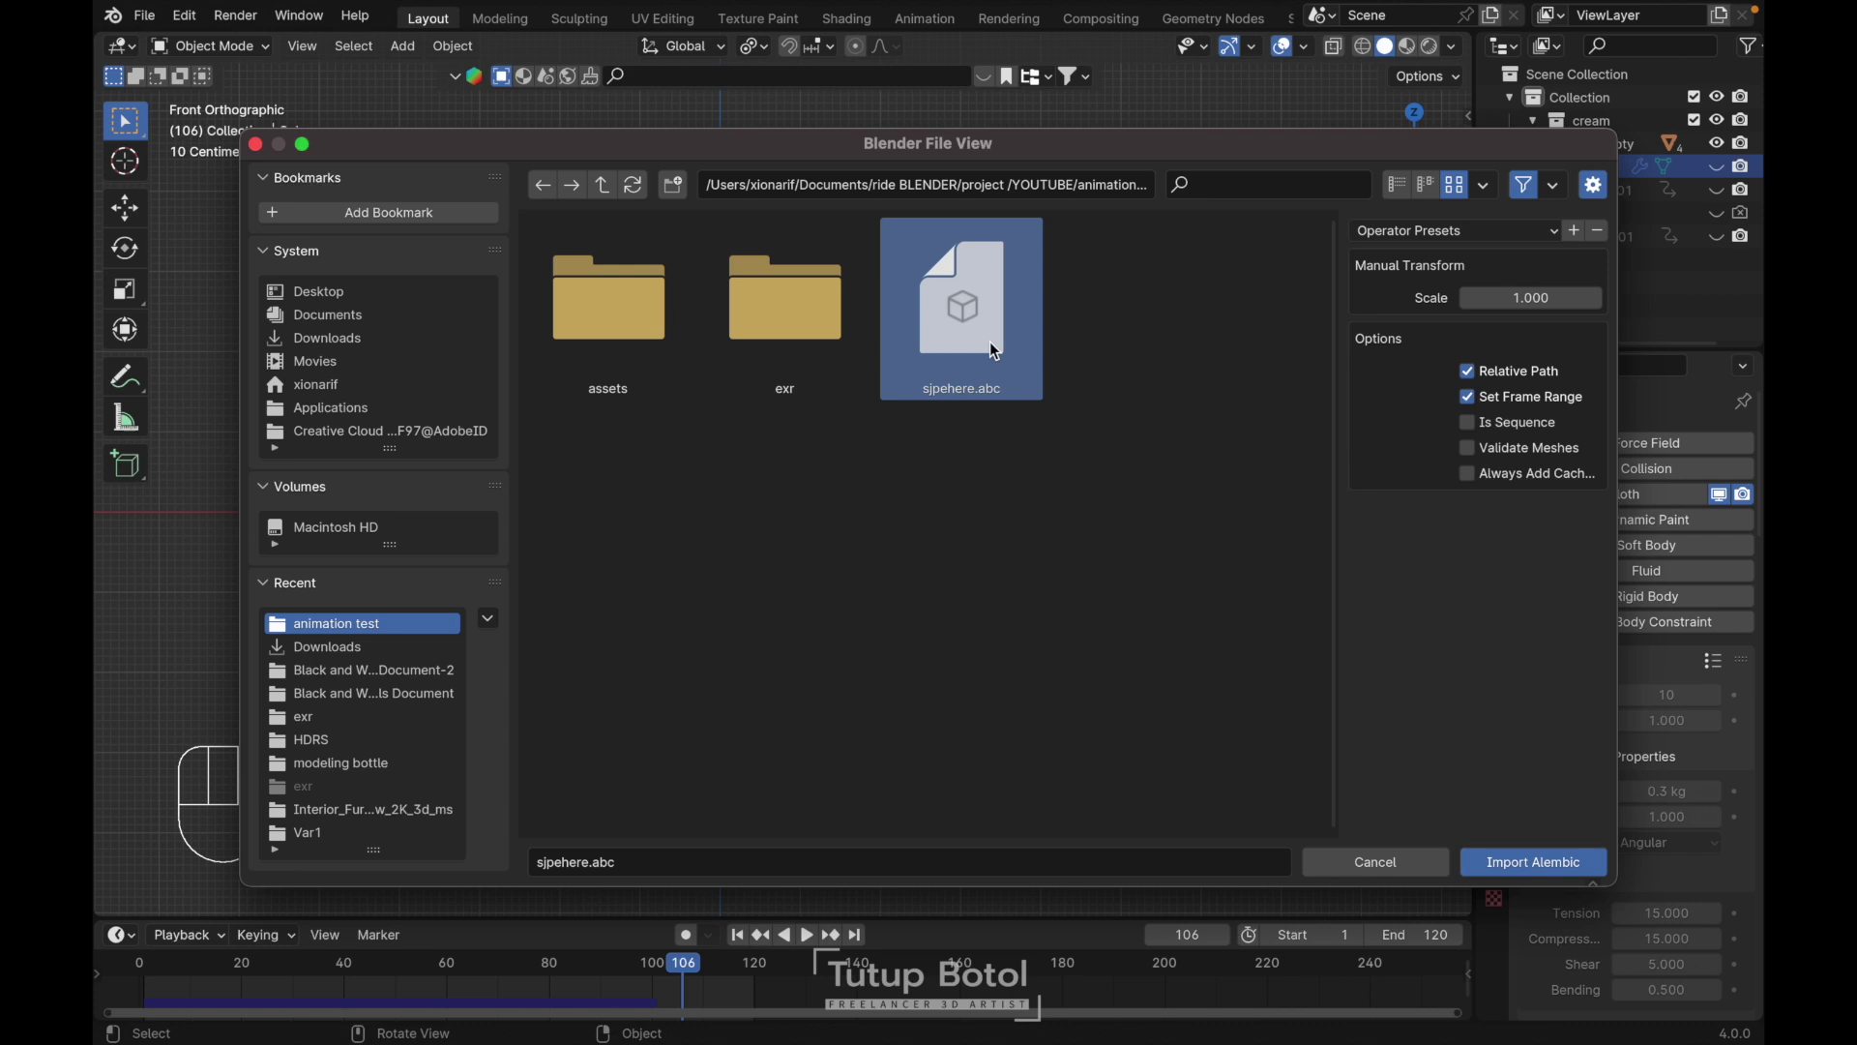
Play the imported sphere animation and examine it from several angles
scroll(989, 341, "down", 3)
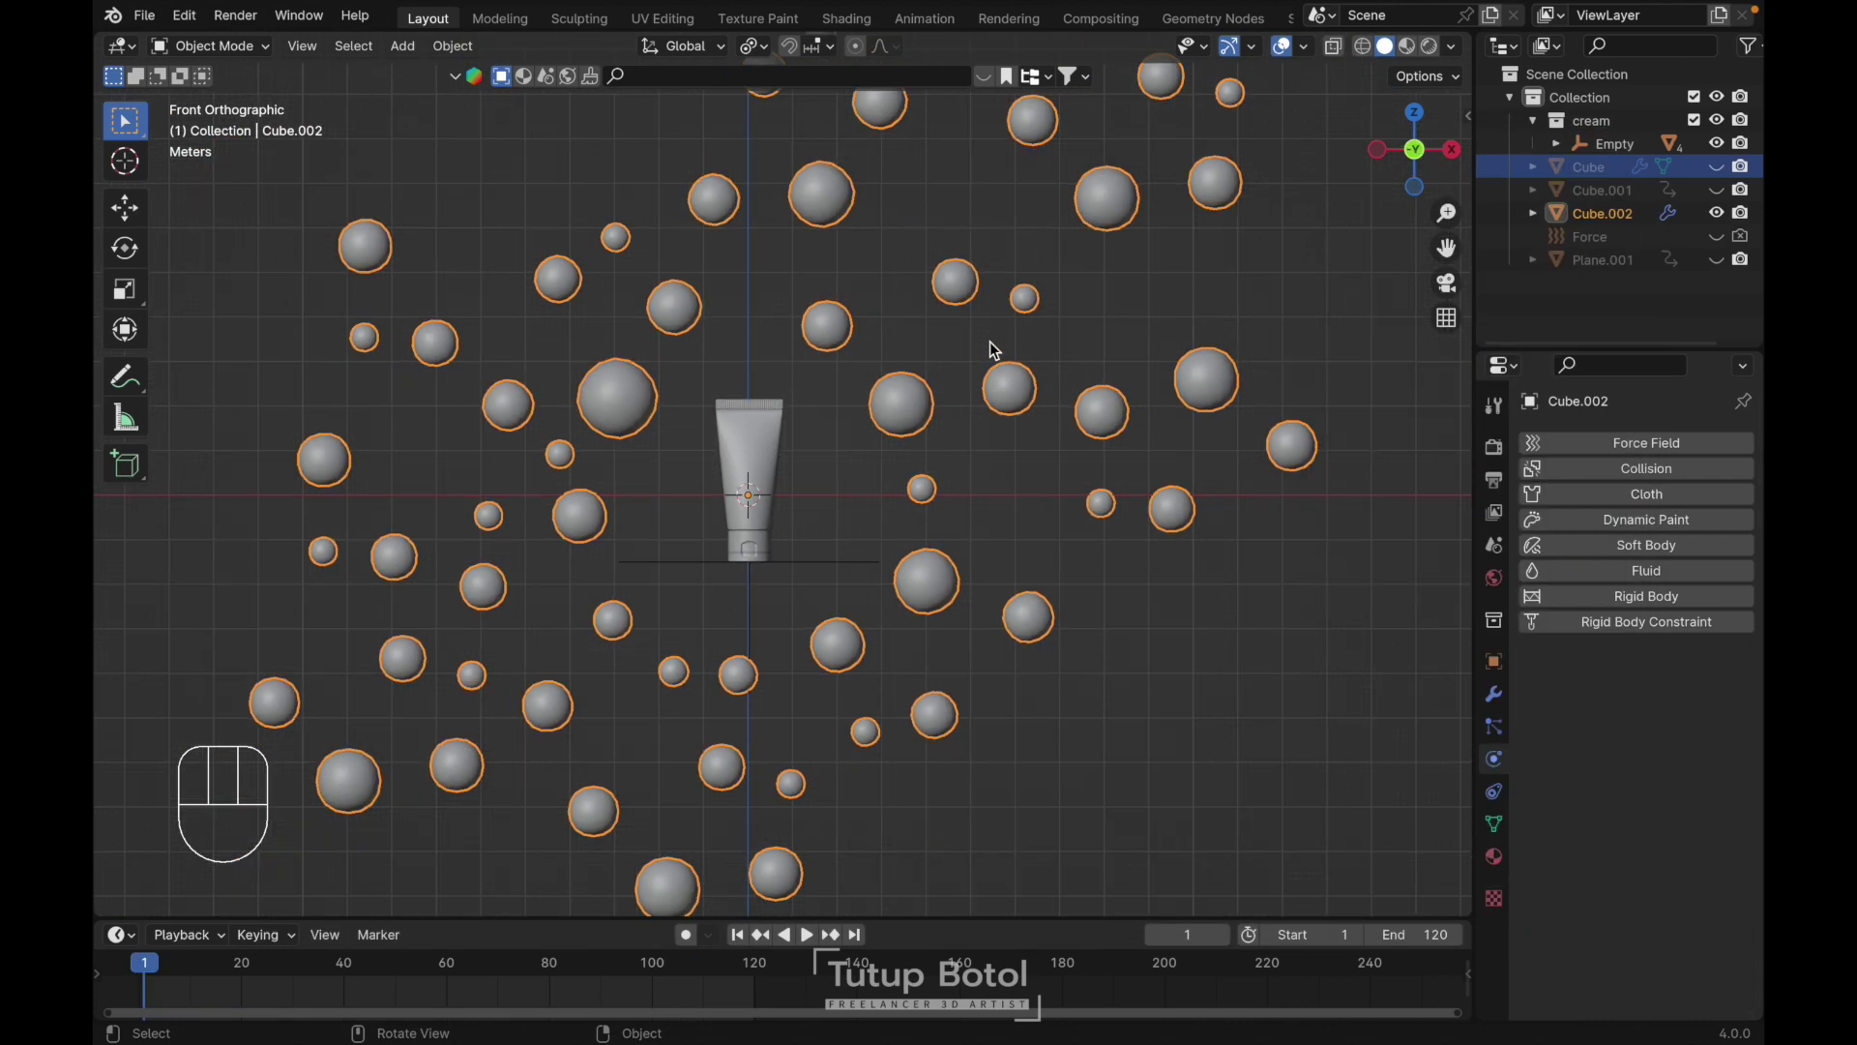
key("space")
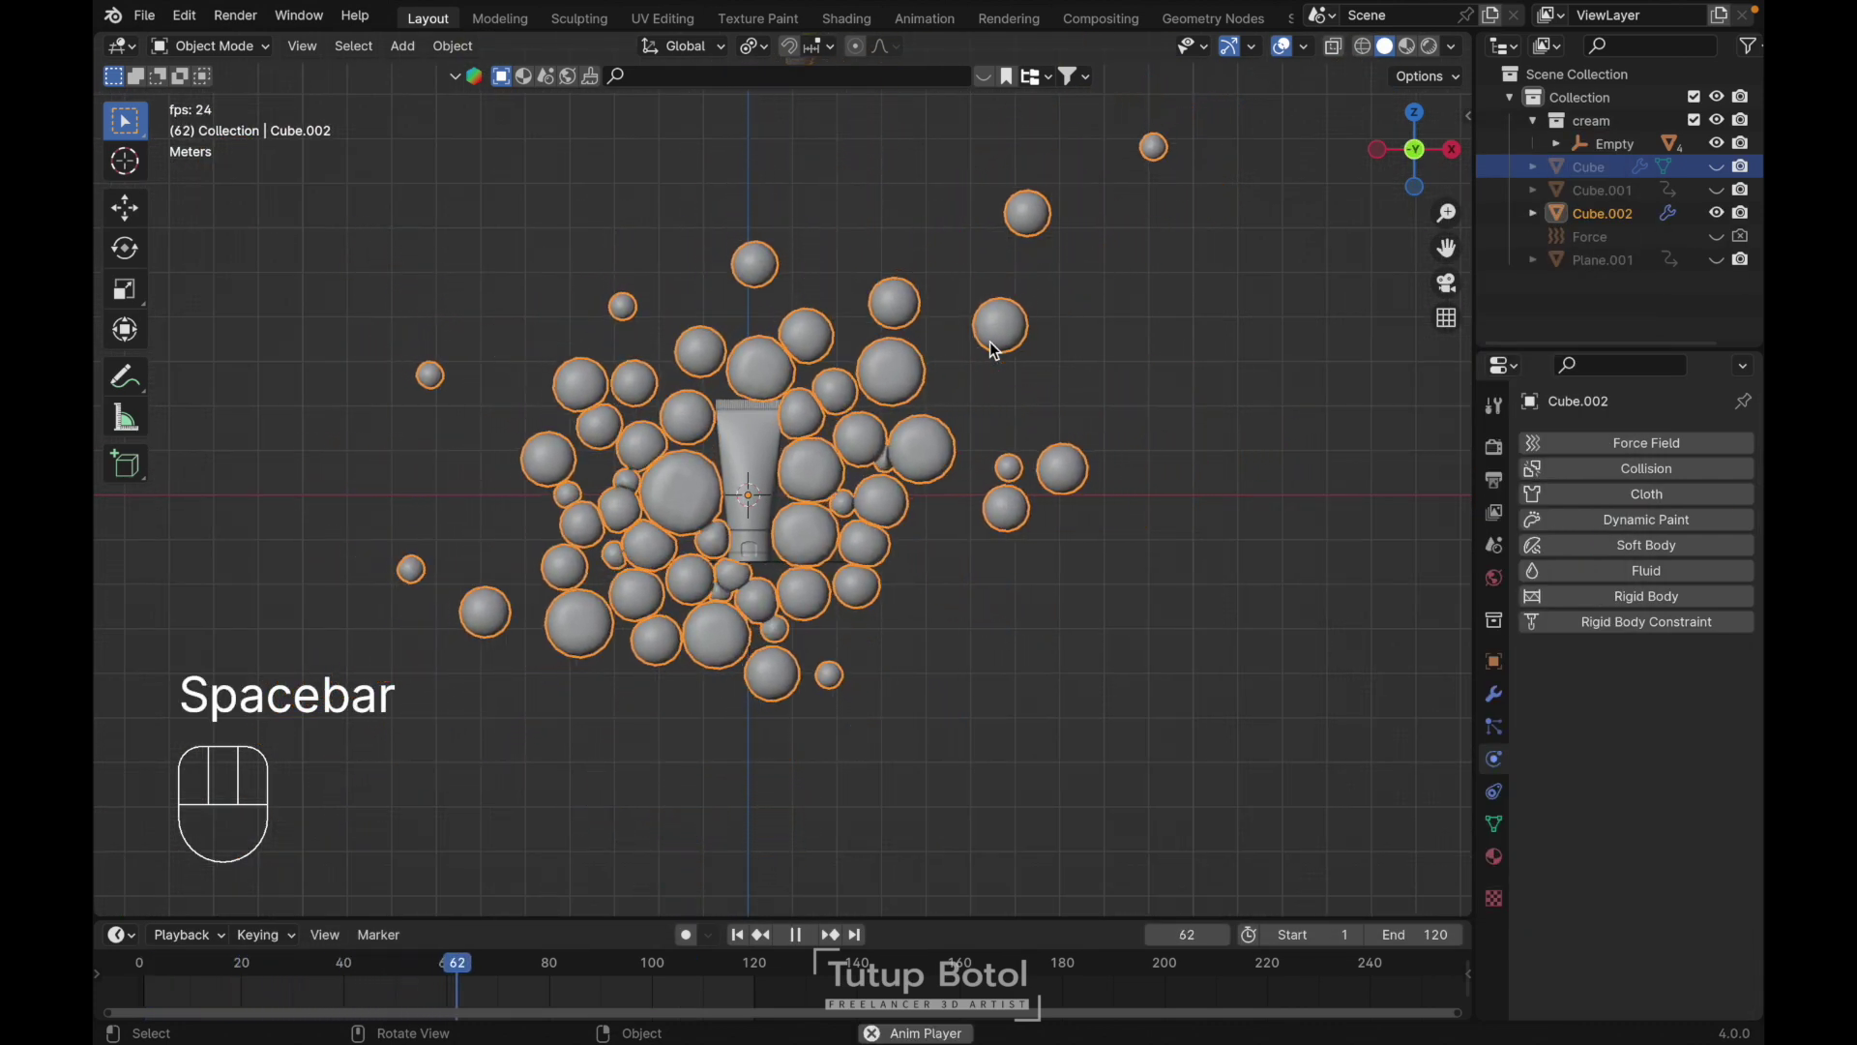
scroll(989, 341, "down", 5)
scroll(992, 348, "up", 5)
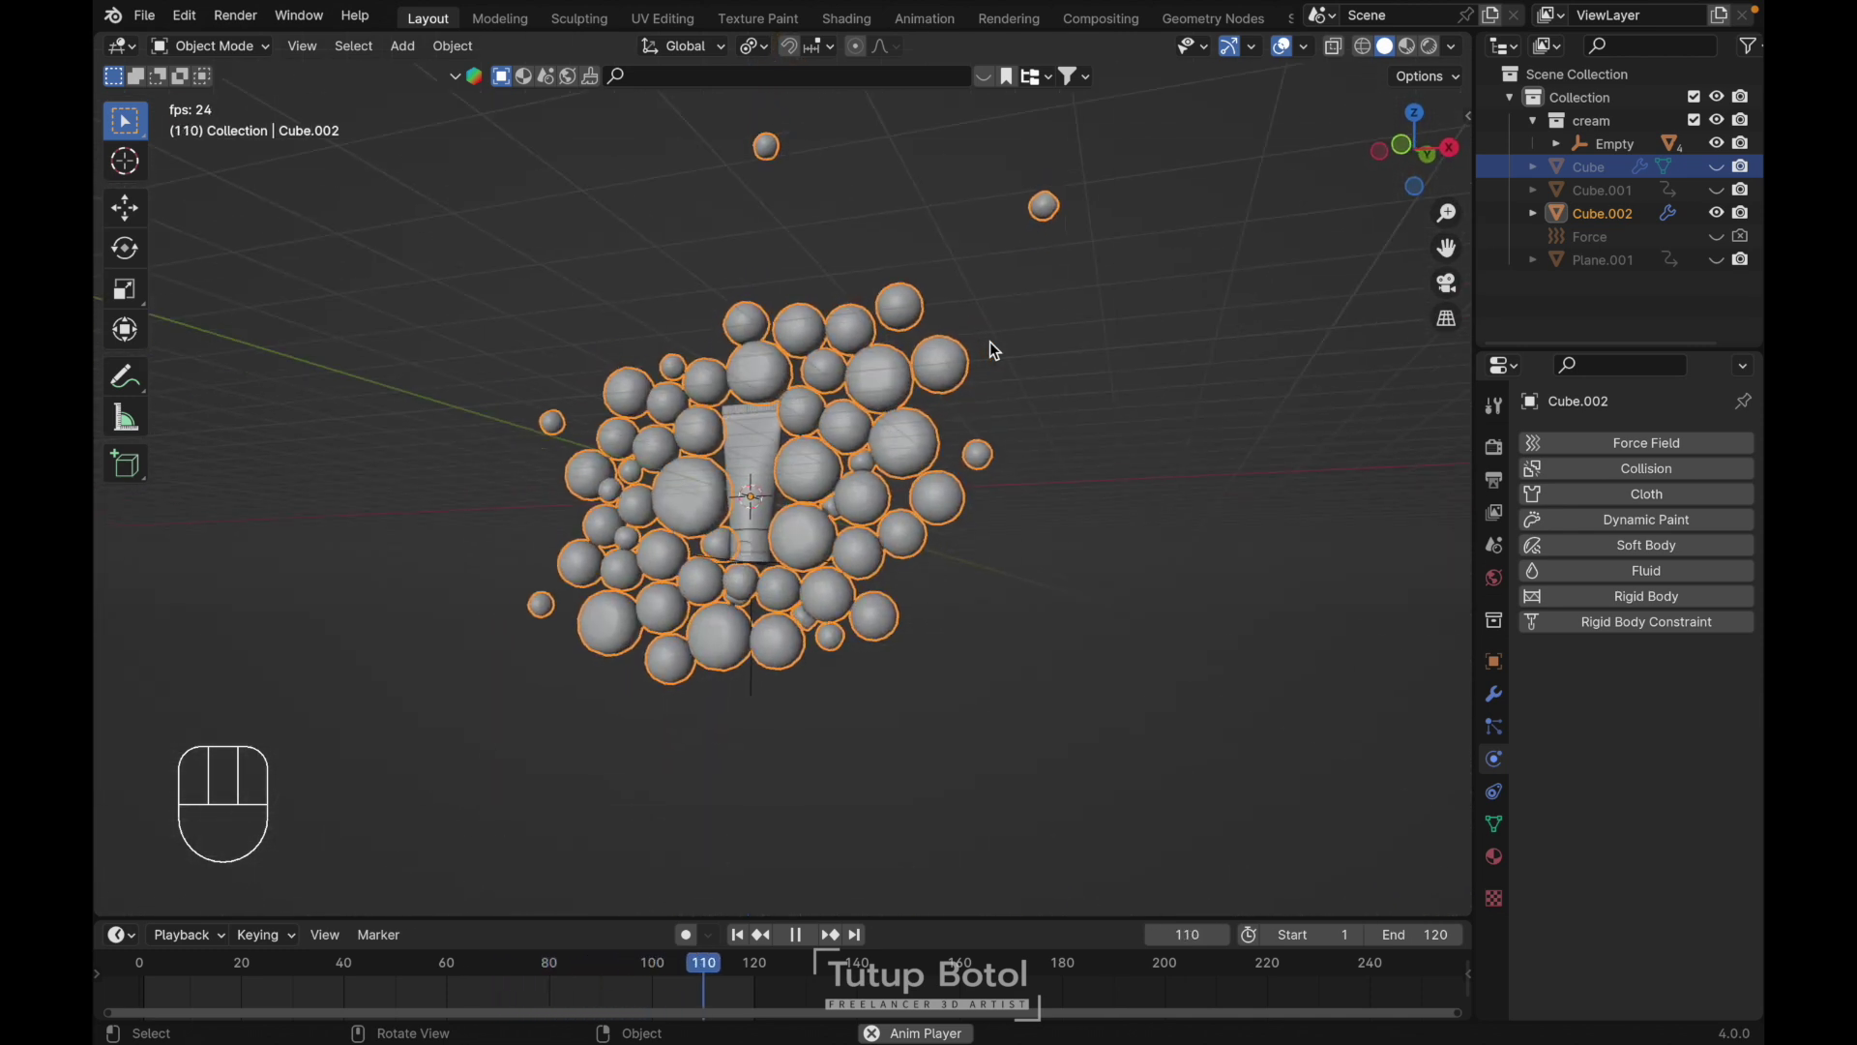
key("space")
Exclude the collision slab and the backing plane from rendering
scroll(991, 348, "up", 3)
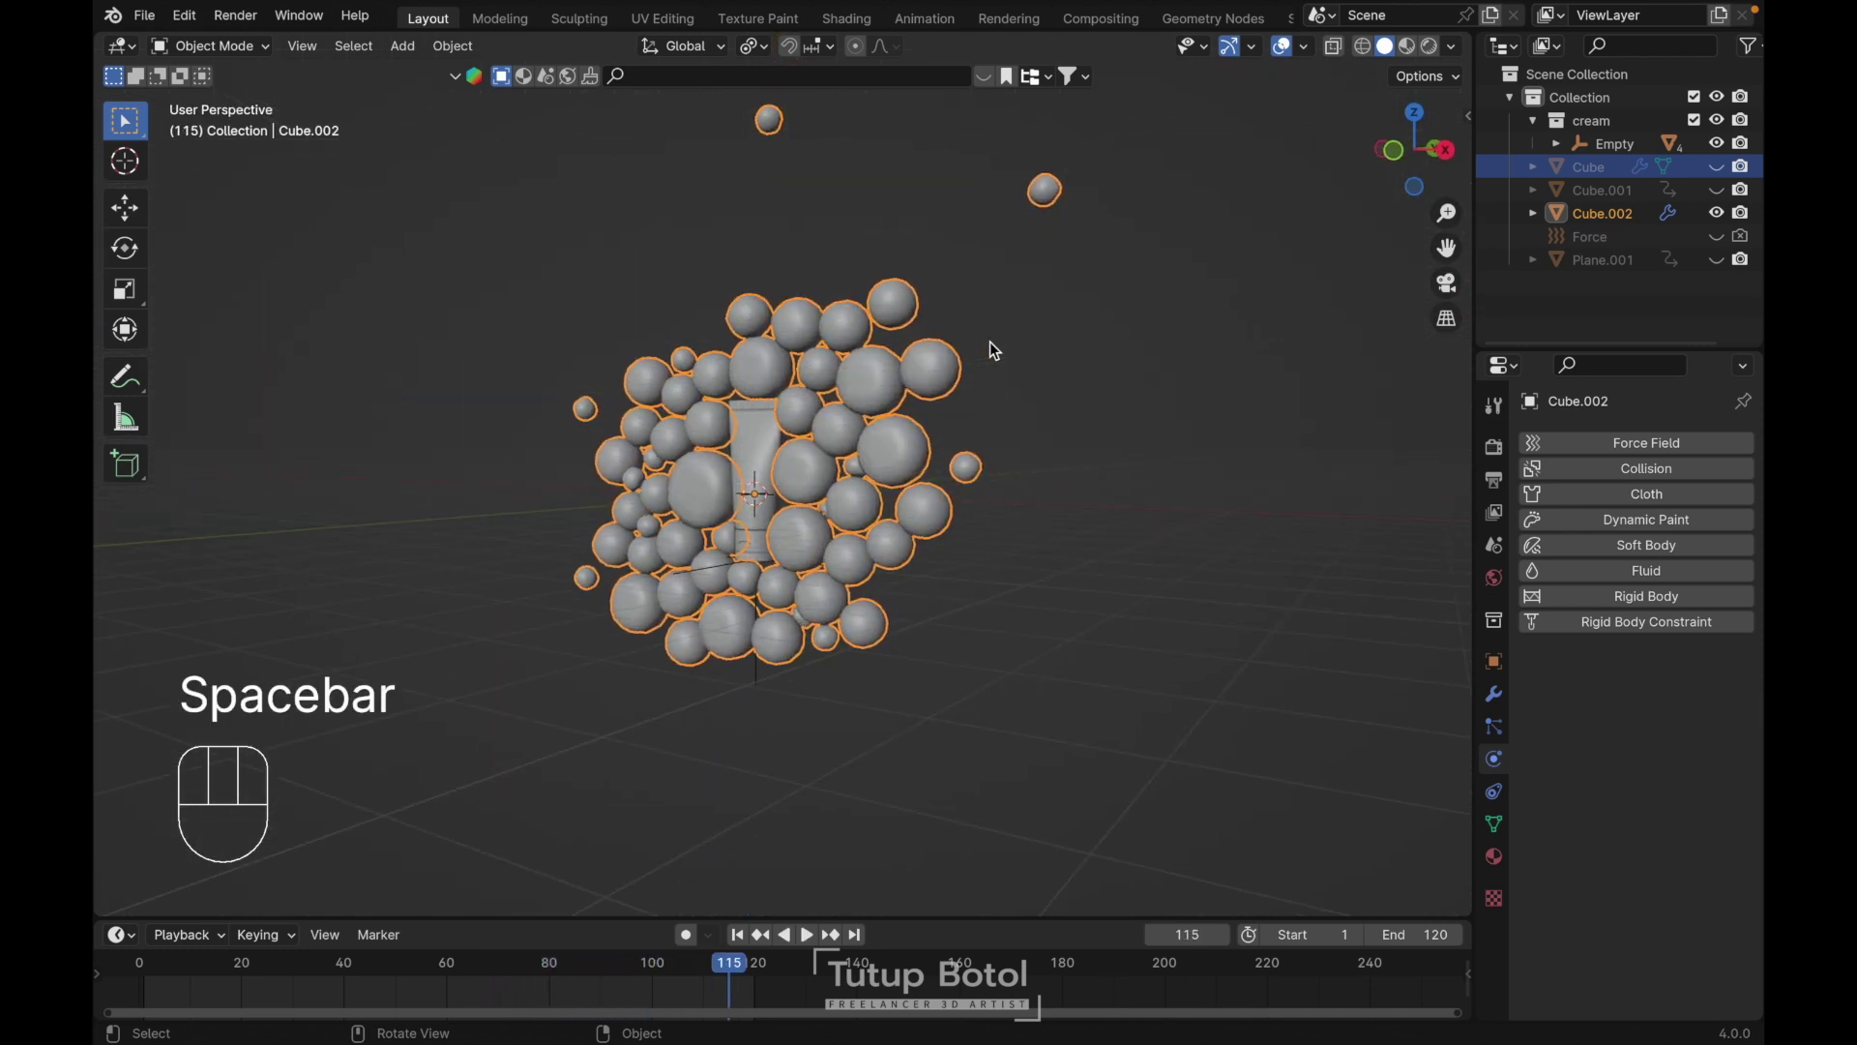
left_click(1741, 189)
left_click(1741, 259)
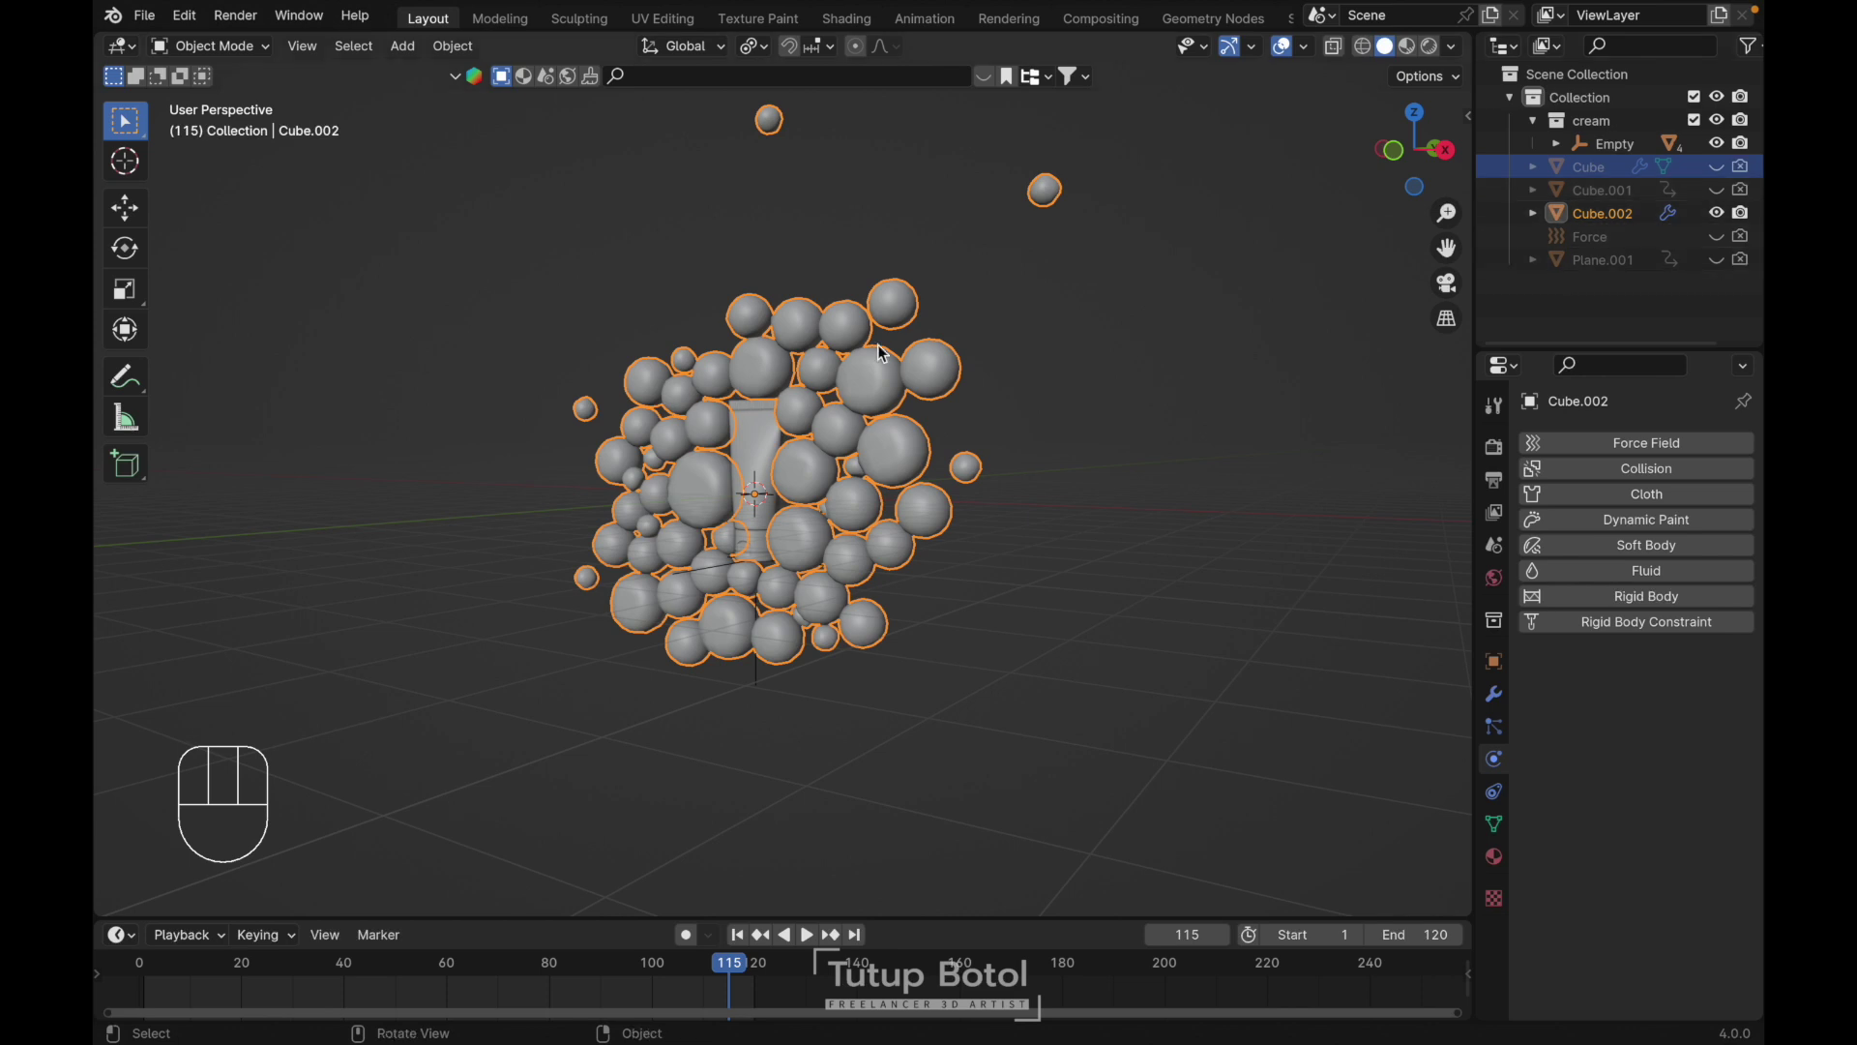
Play the animation in front view to frame 81 and add a level 2 Subdivision modifier to the imported spheres
key("KP_1")
key("space")
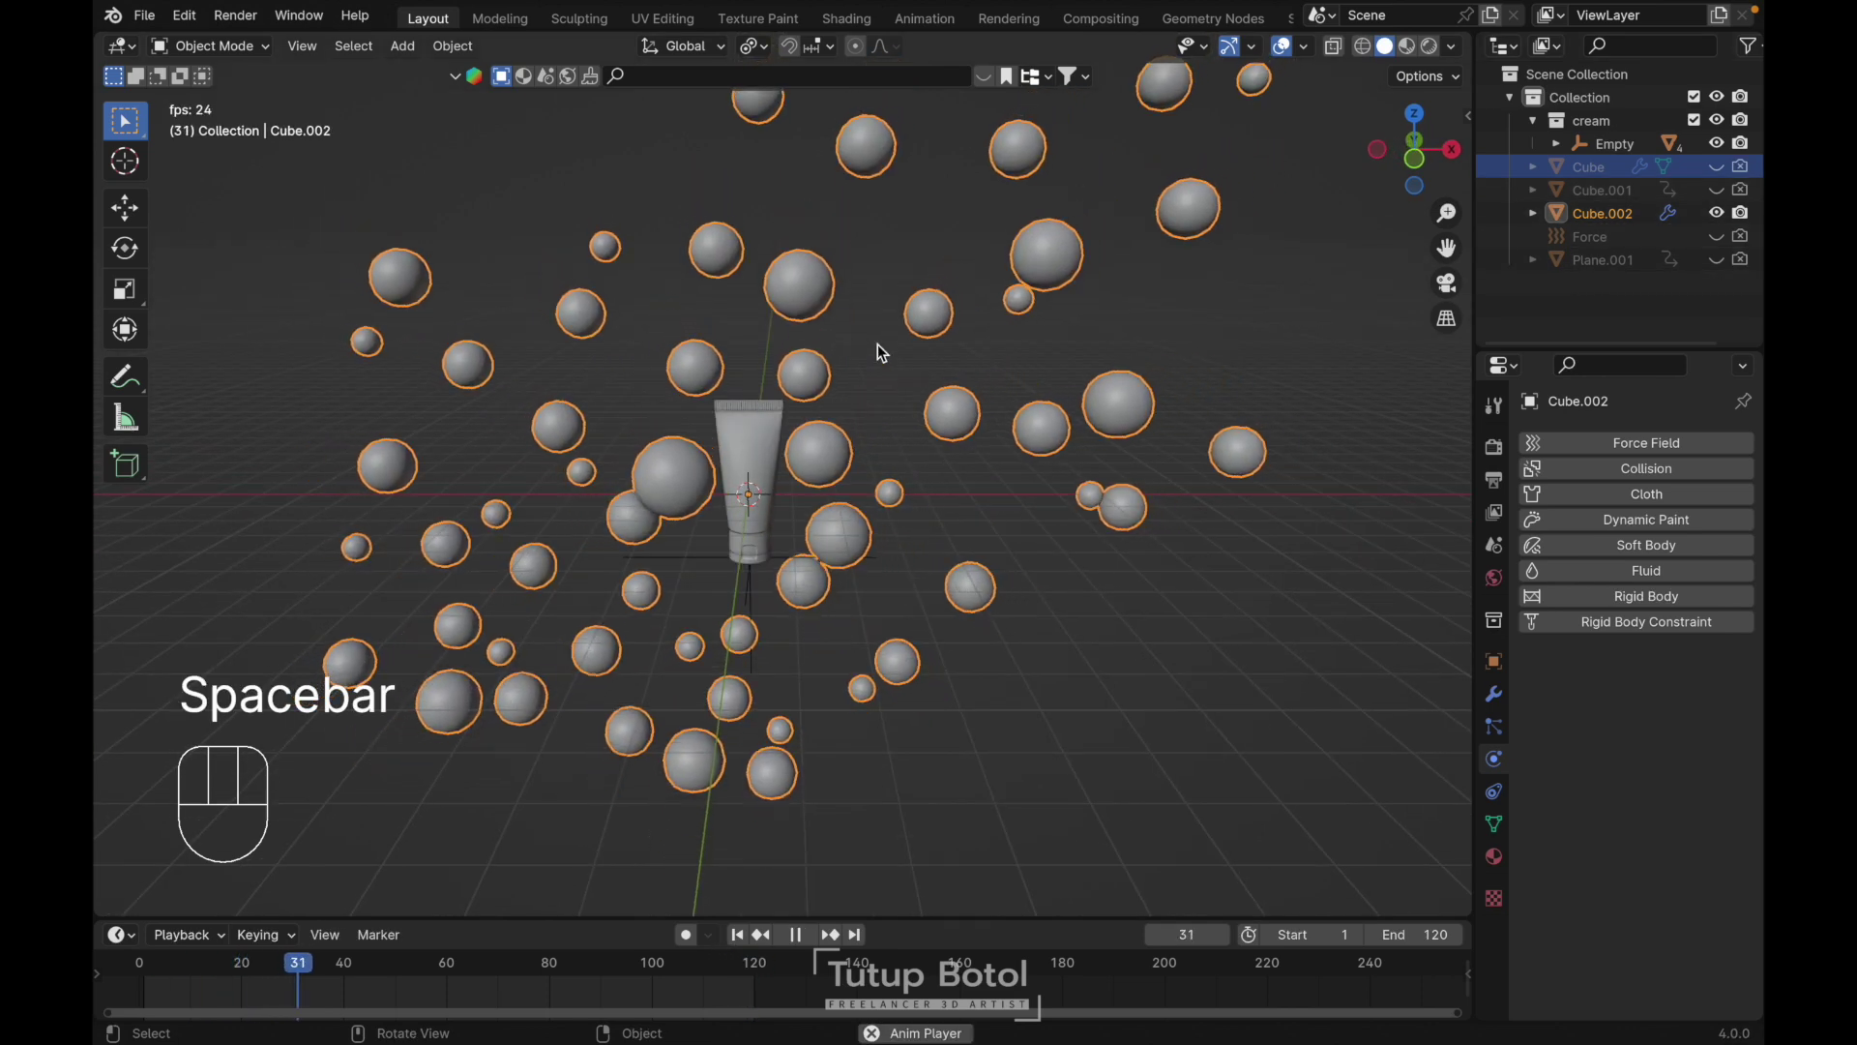
key("grave")
left_click(740, 266)
scroll(683, 265, "up", 3)
key("space")
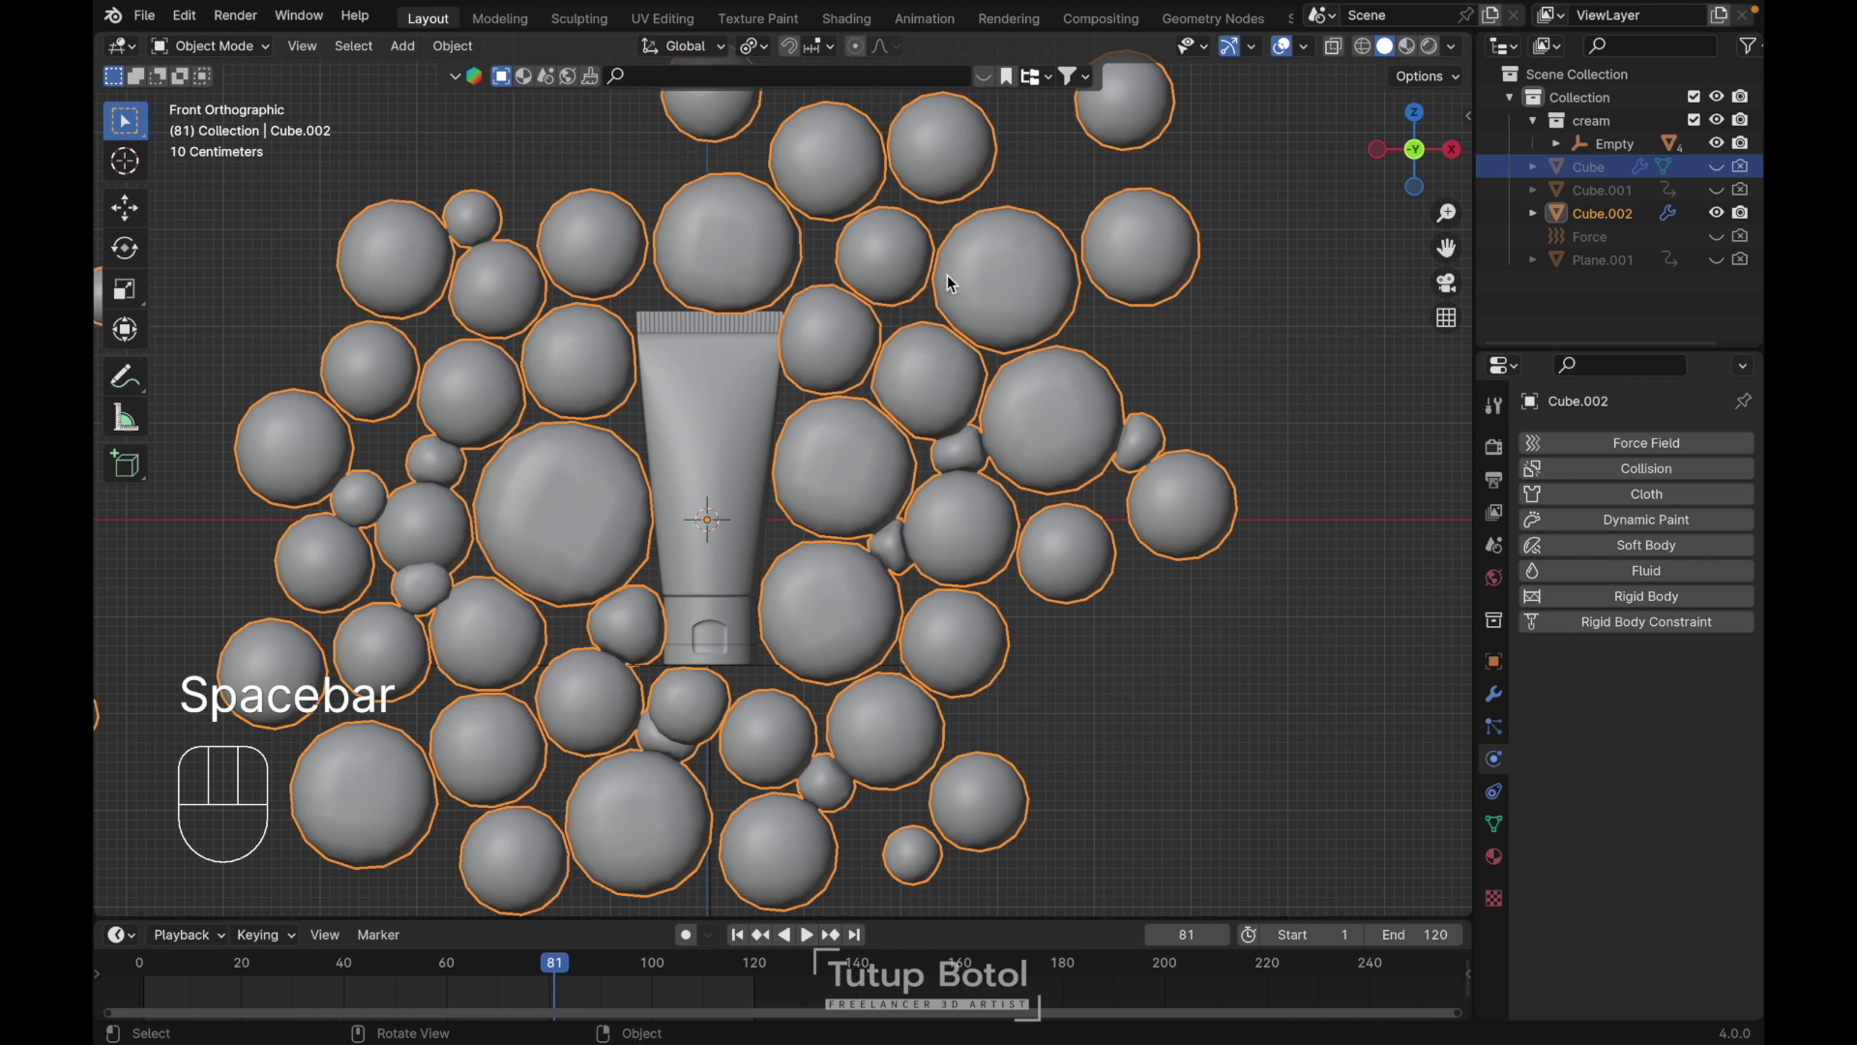
key("ctrl+2")
key("space")
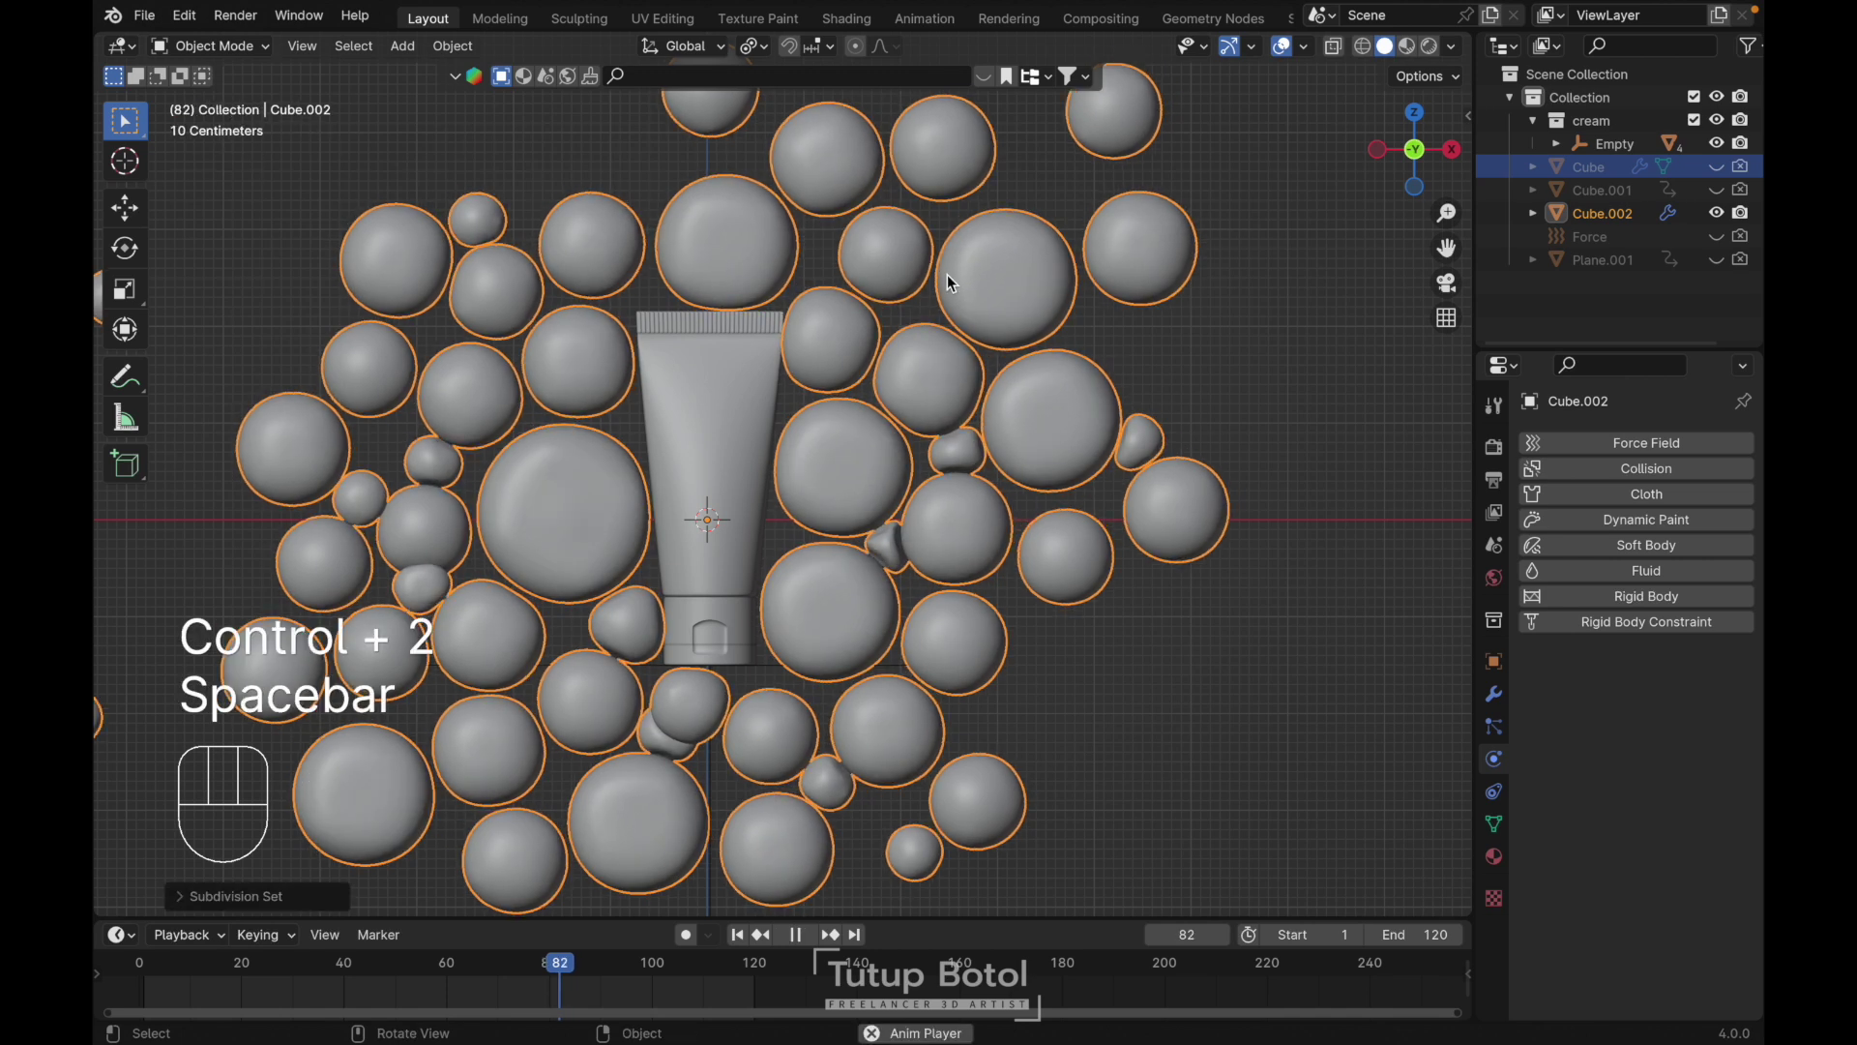
In the Shading workspace, give the imported spheres a new material with a red base color, hue 1.000, saturation 1.000 and value 0.800
scroll(948, 275, "down", 5)
left_click(847, 18)
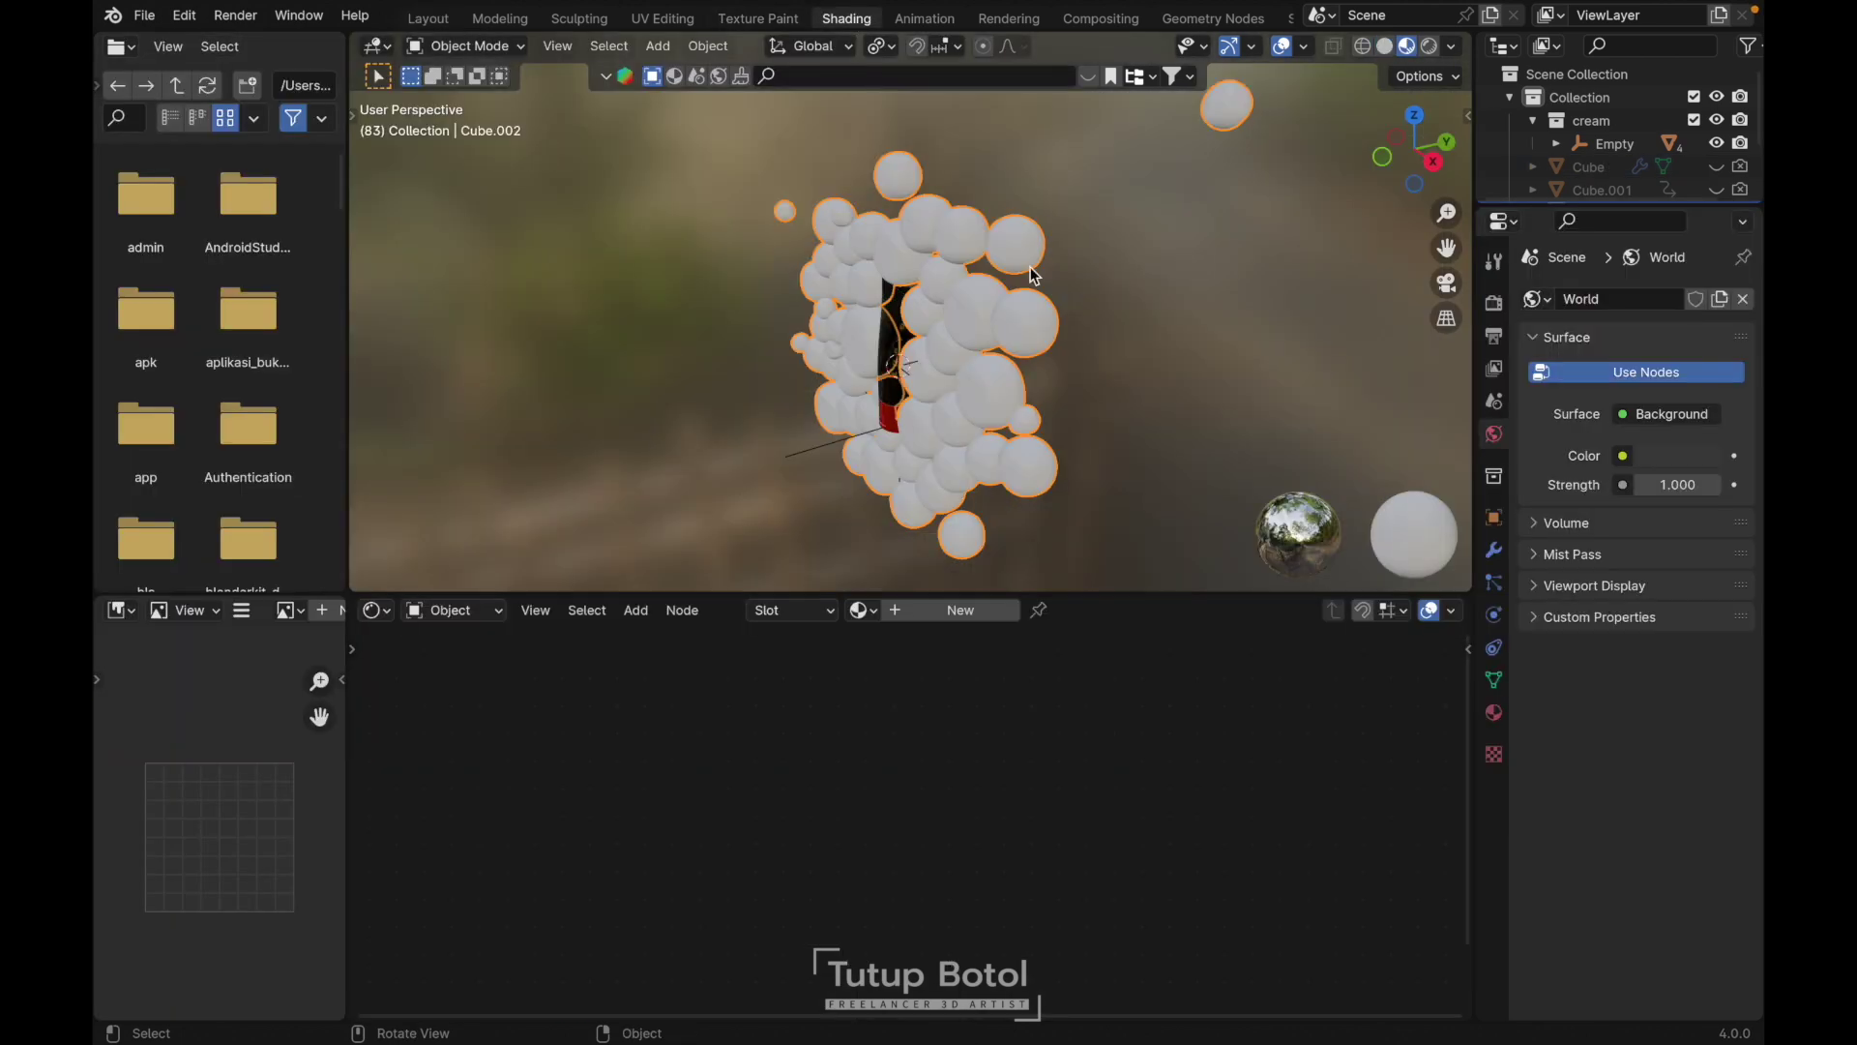
left_click(933, 609)
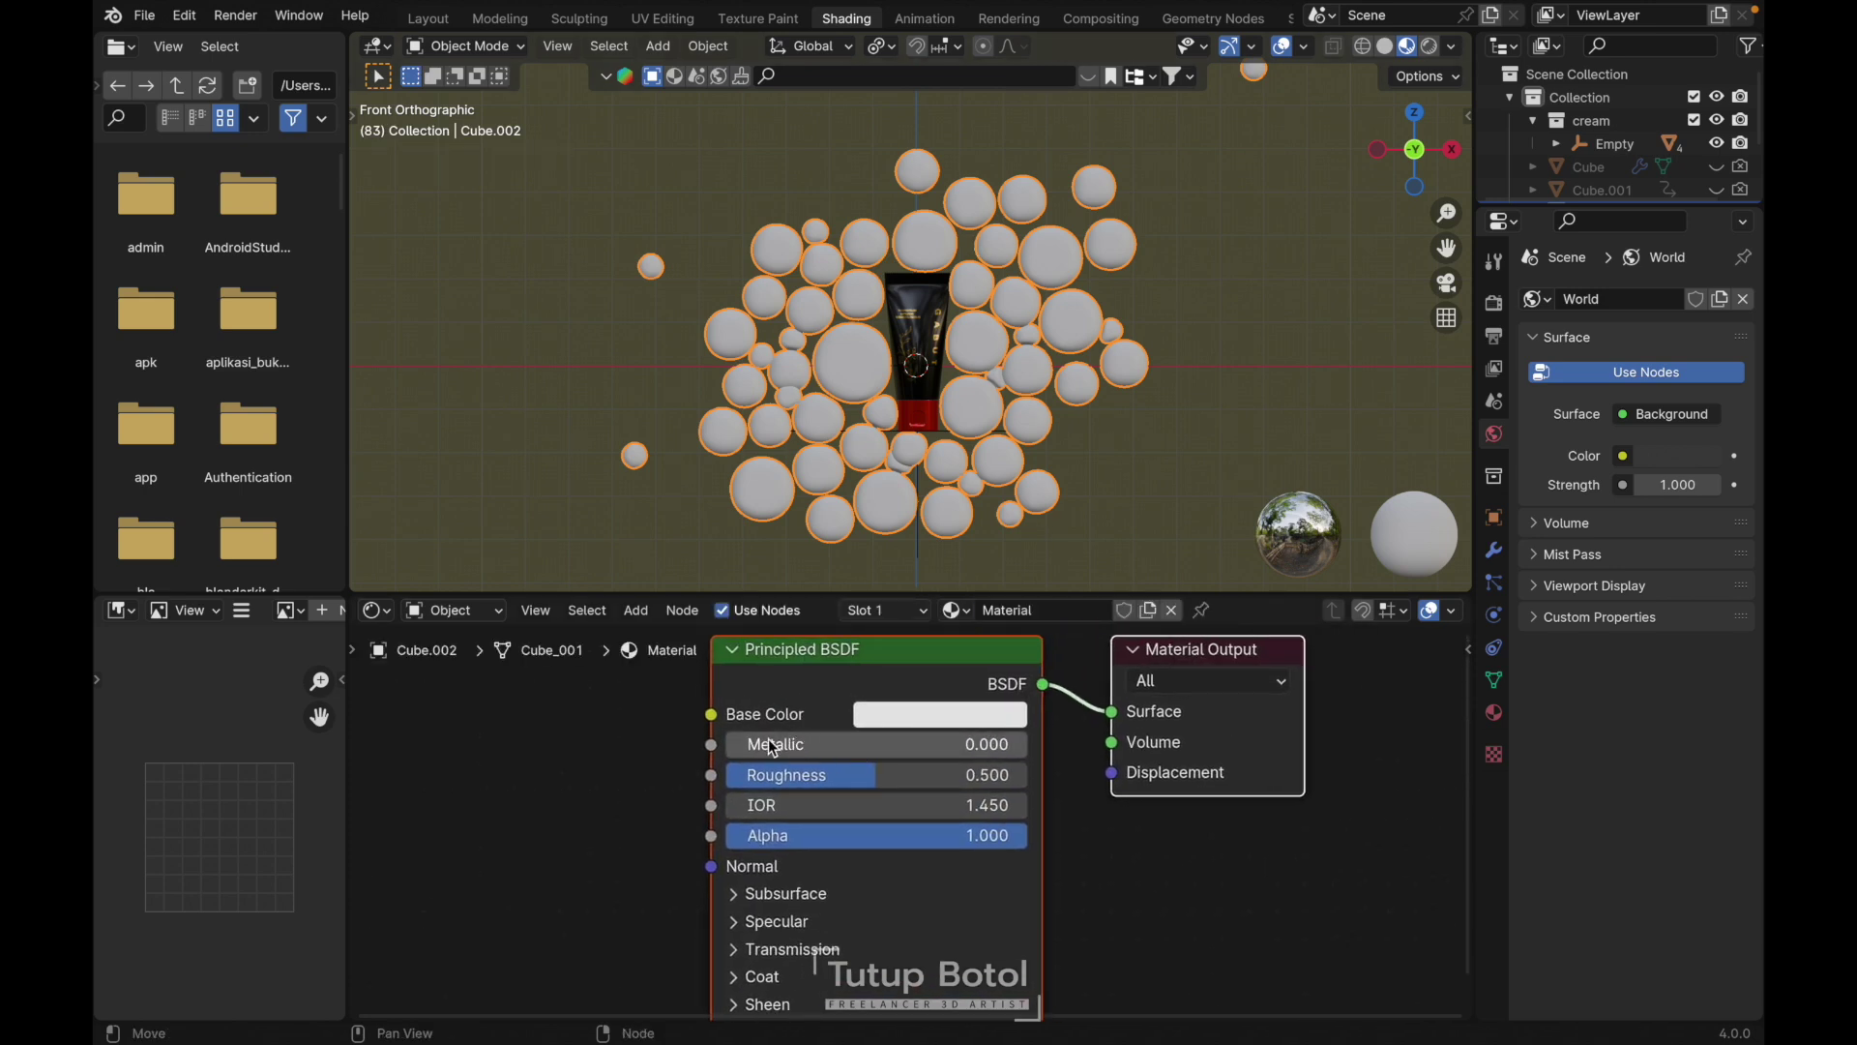
left_click(935, 714)
left_click(994, 501)
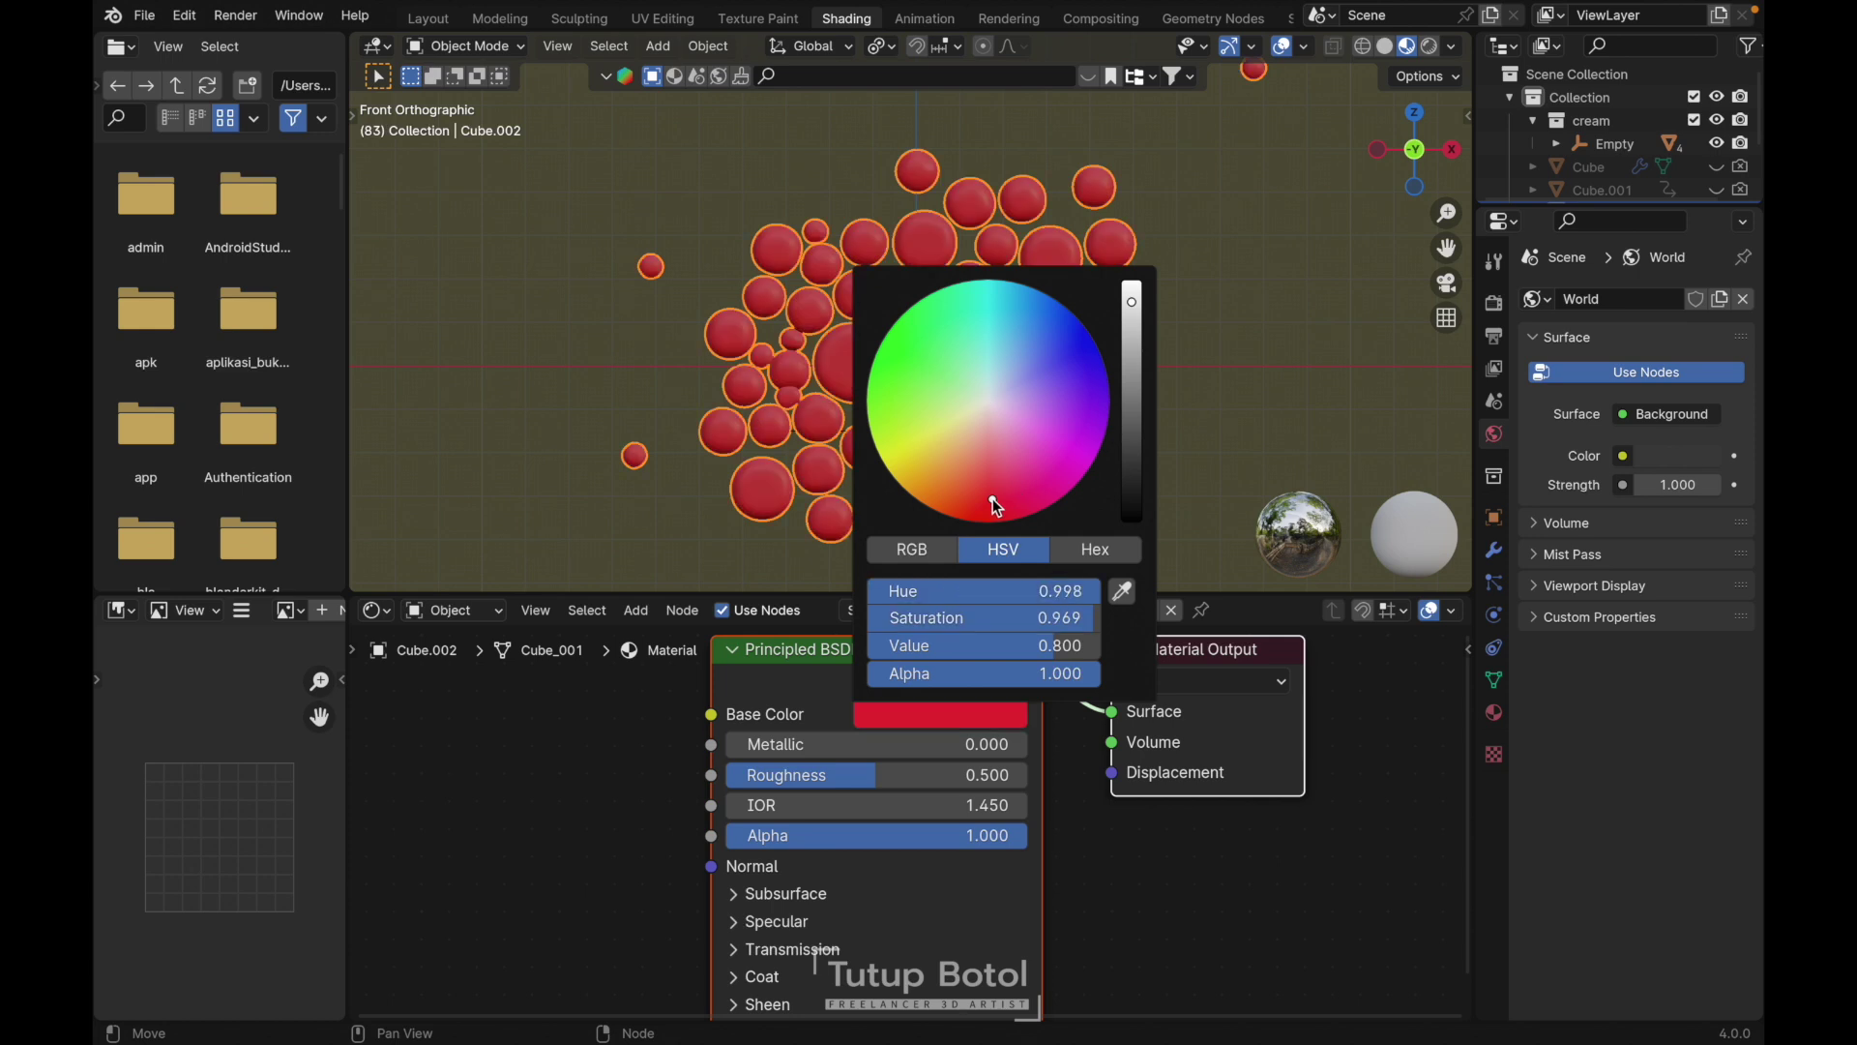
left_click_drag(997, 508, 994, 523)
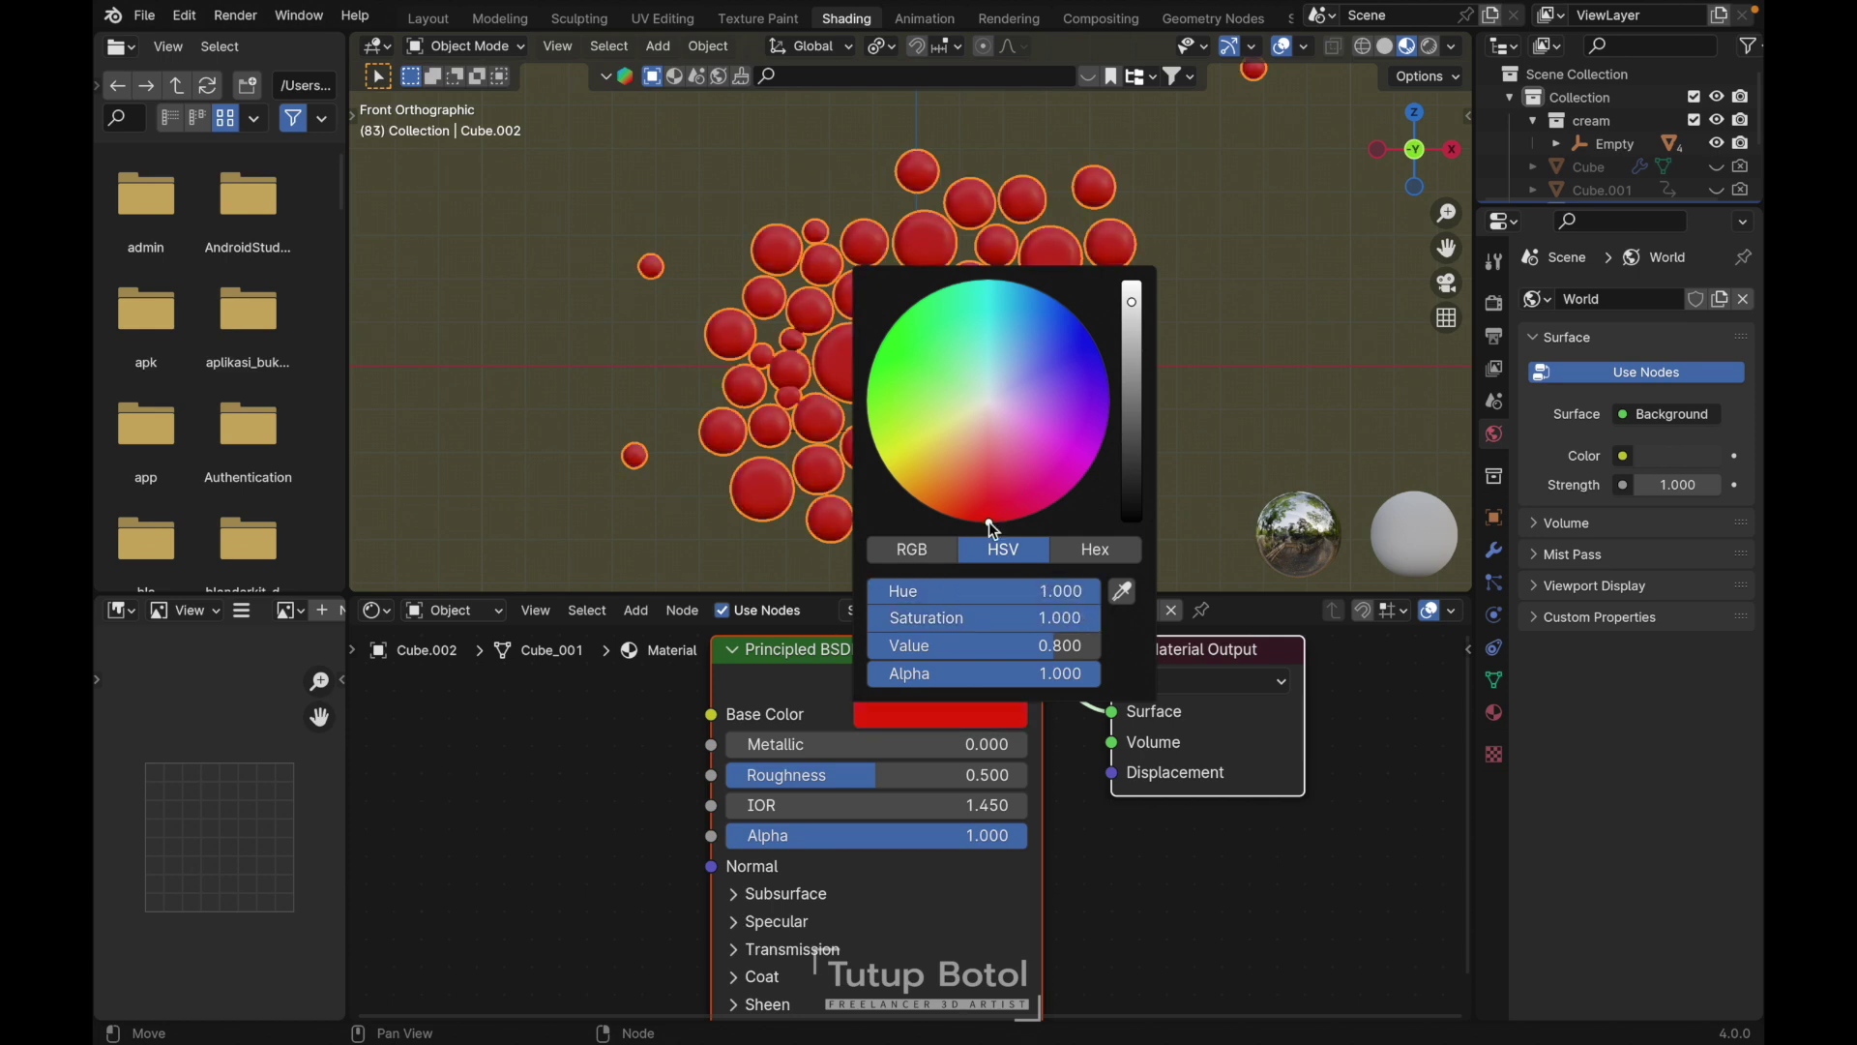
Adjust the red material's metallic and roughness for a glossy finish and set its transmission weight to 0.766
left_click_drag(764, 747, 798, 774)
scroll(773, 793, "down", 5)
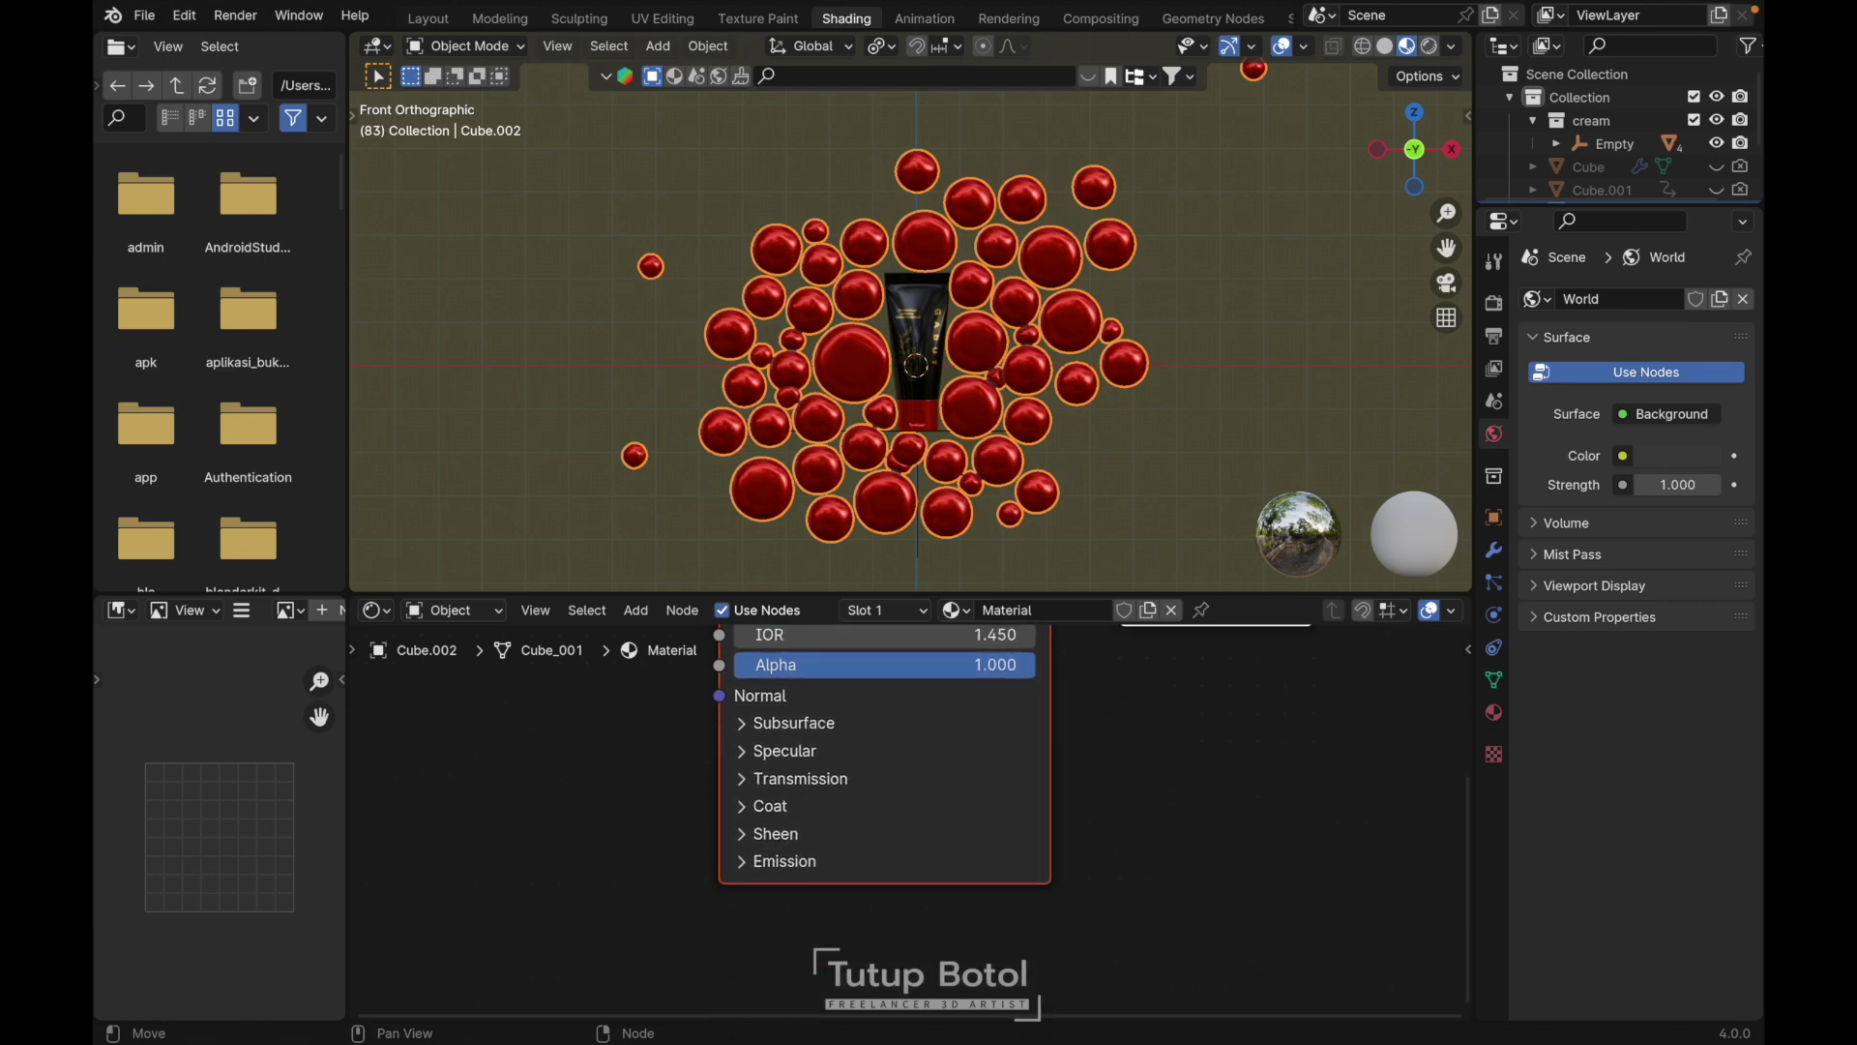
left_click(751, 764)
left_click_drag(766, 793, 963, 793)
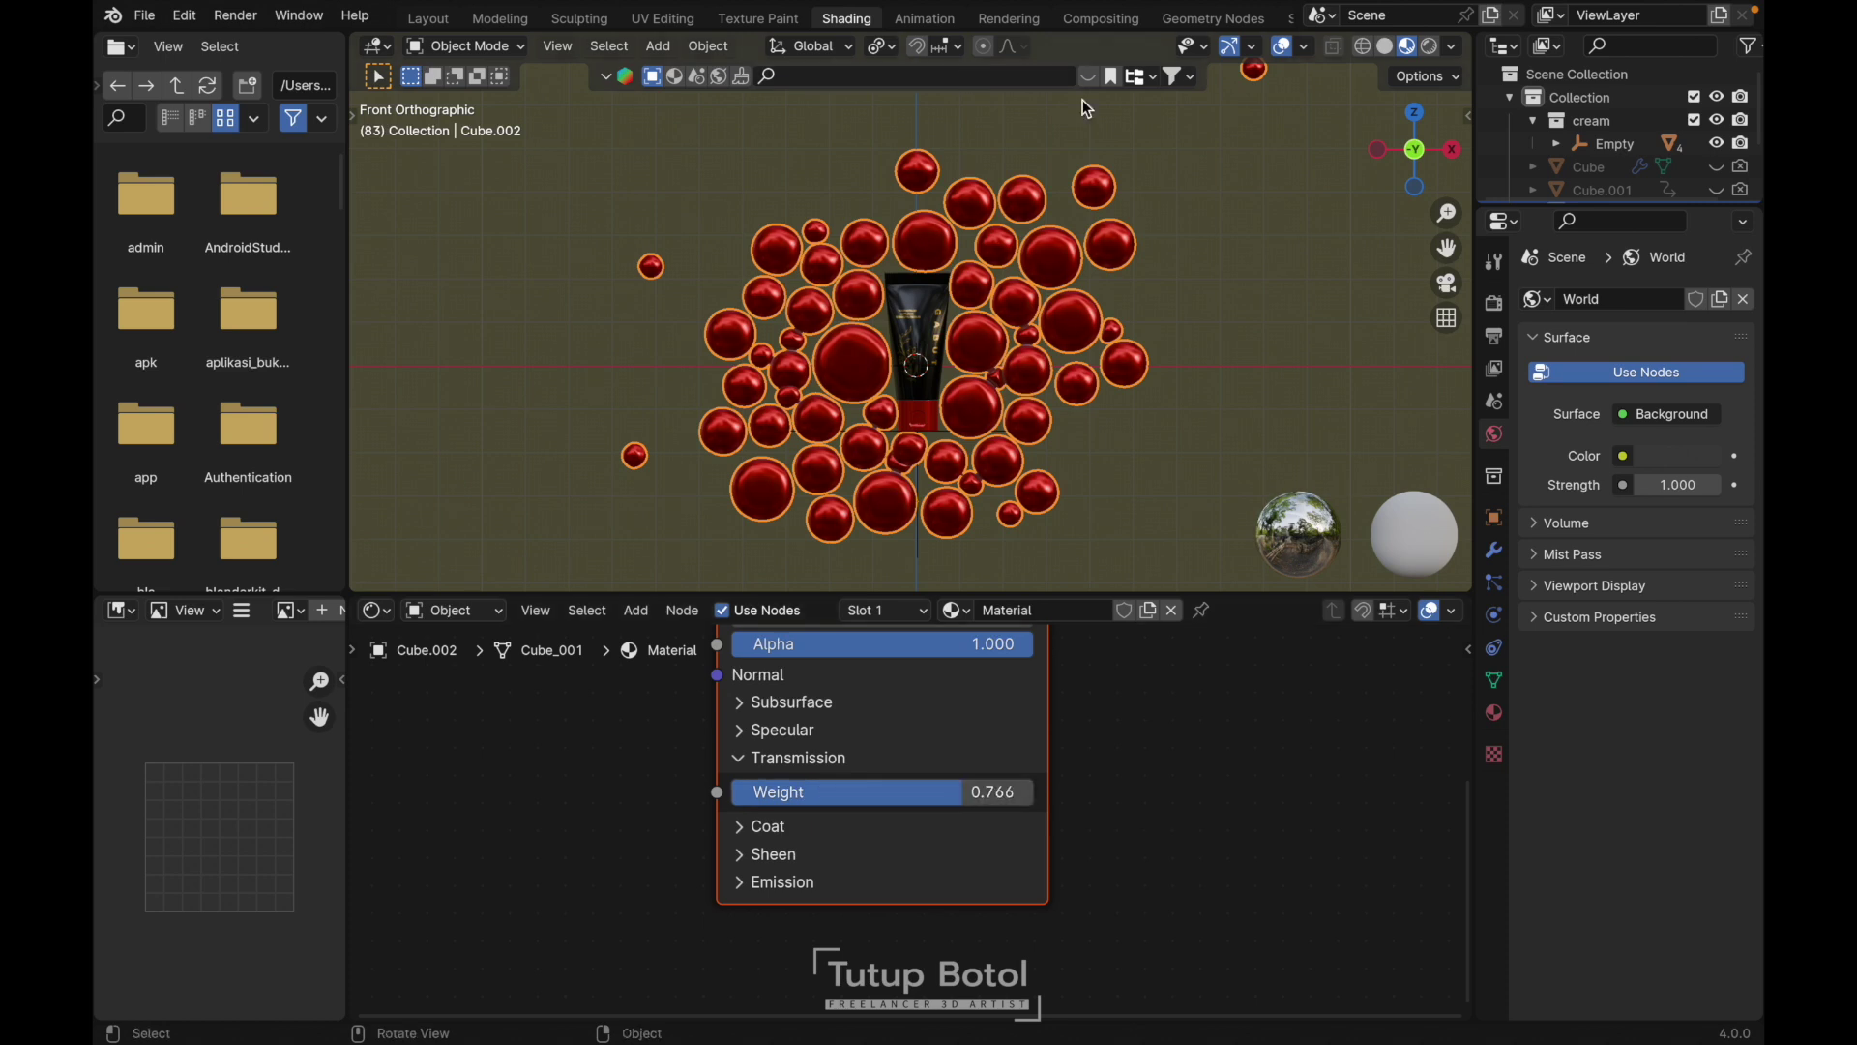
Switch the scene's render engine to Cycles
left_click(1507, 300)
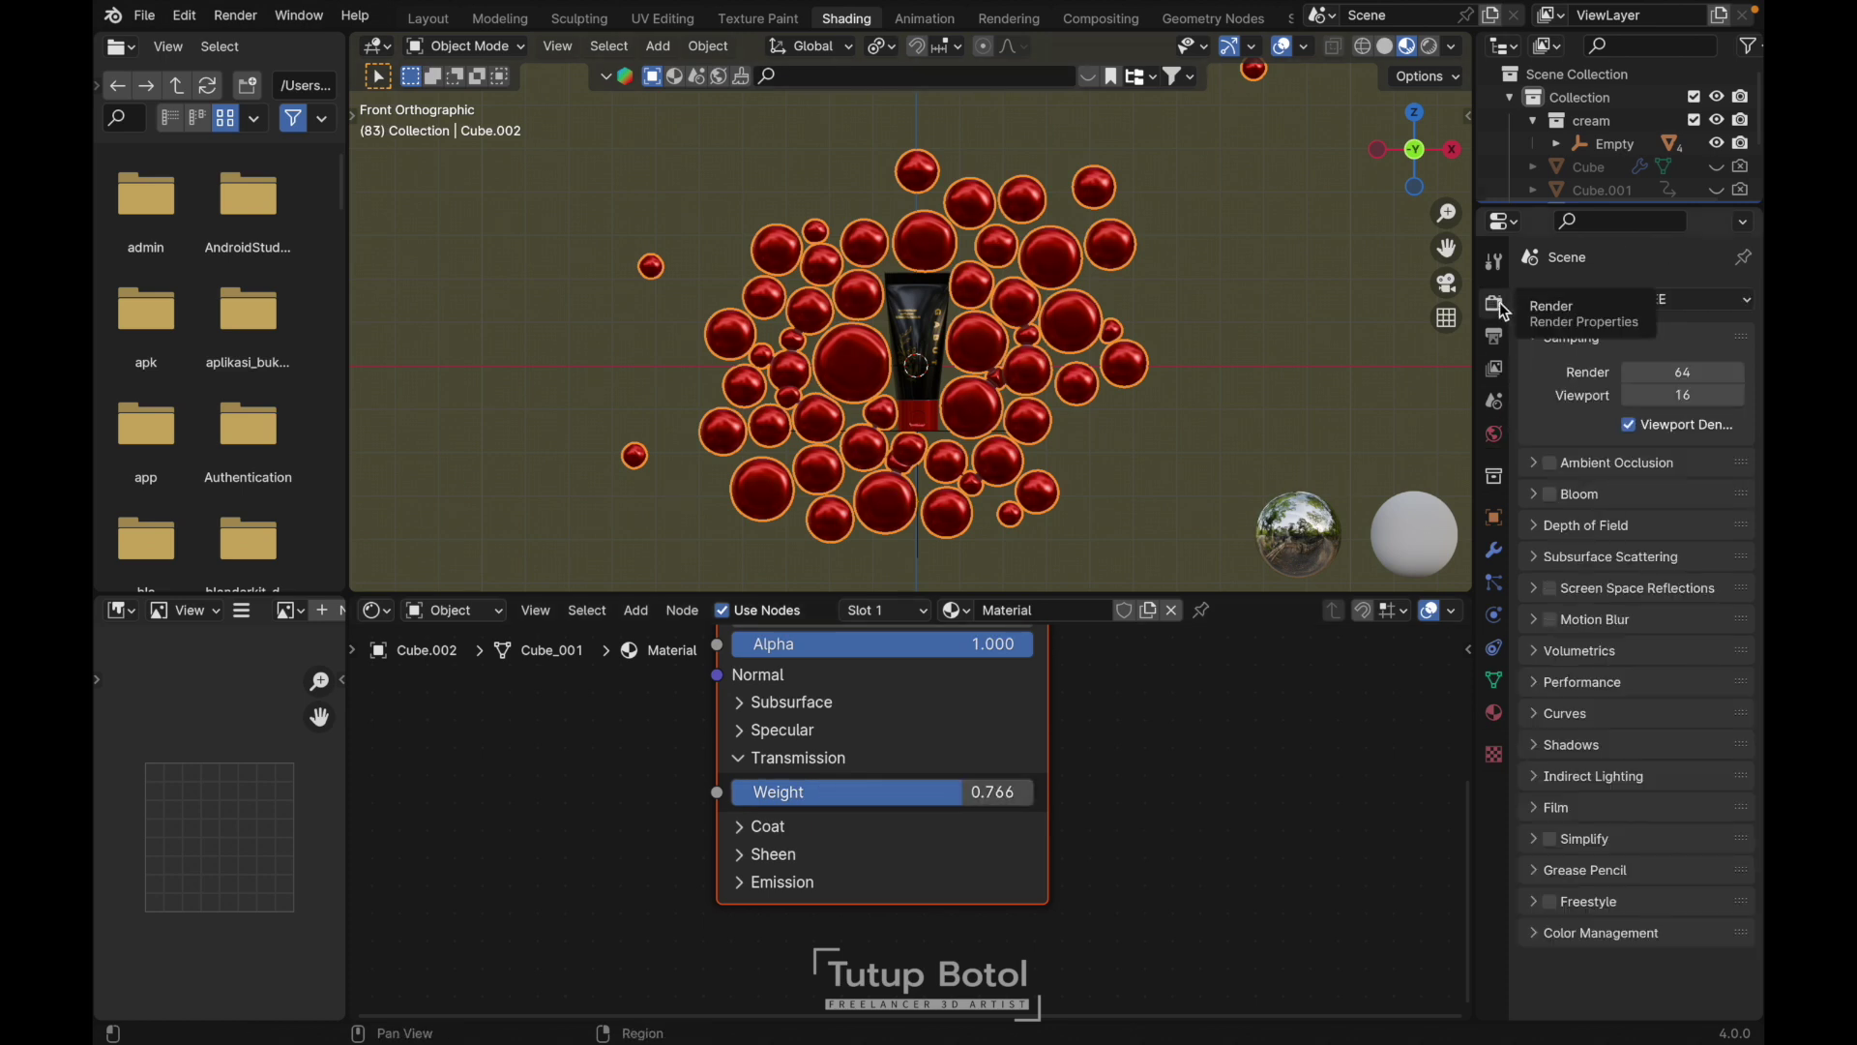
left_click(1704, 299)
left_click(1647, 377)
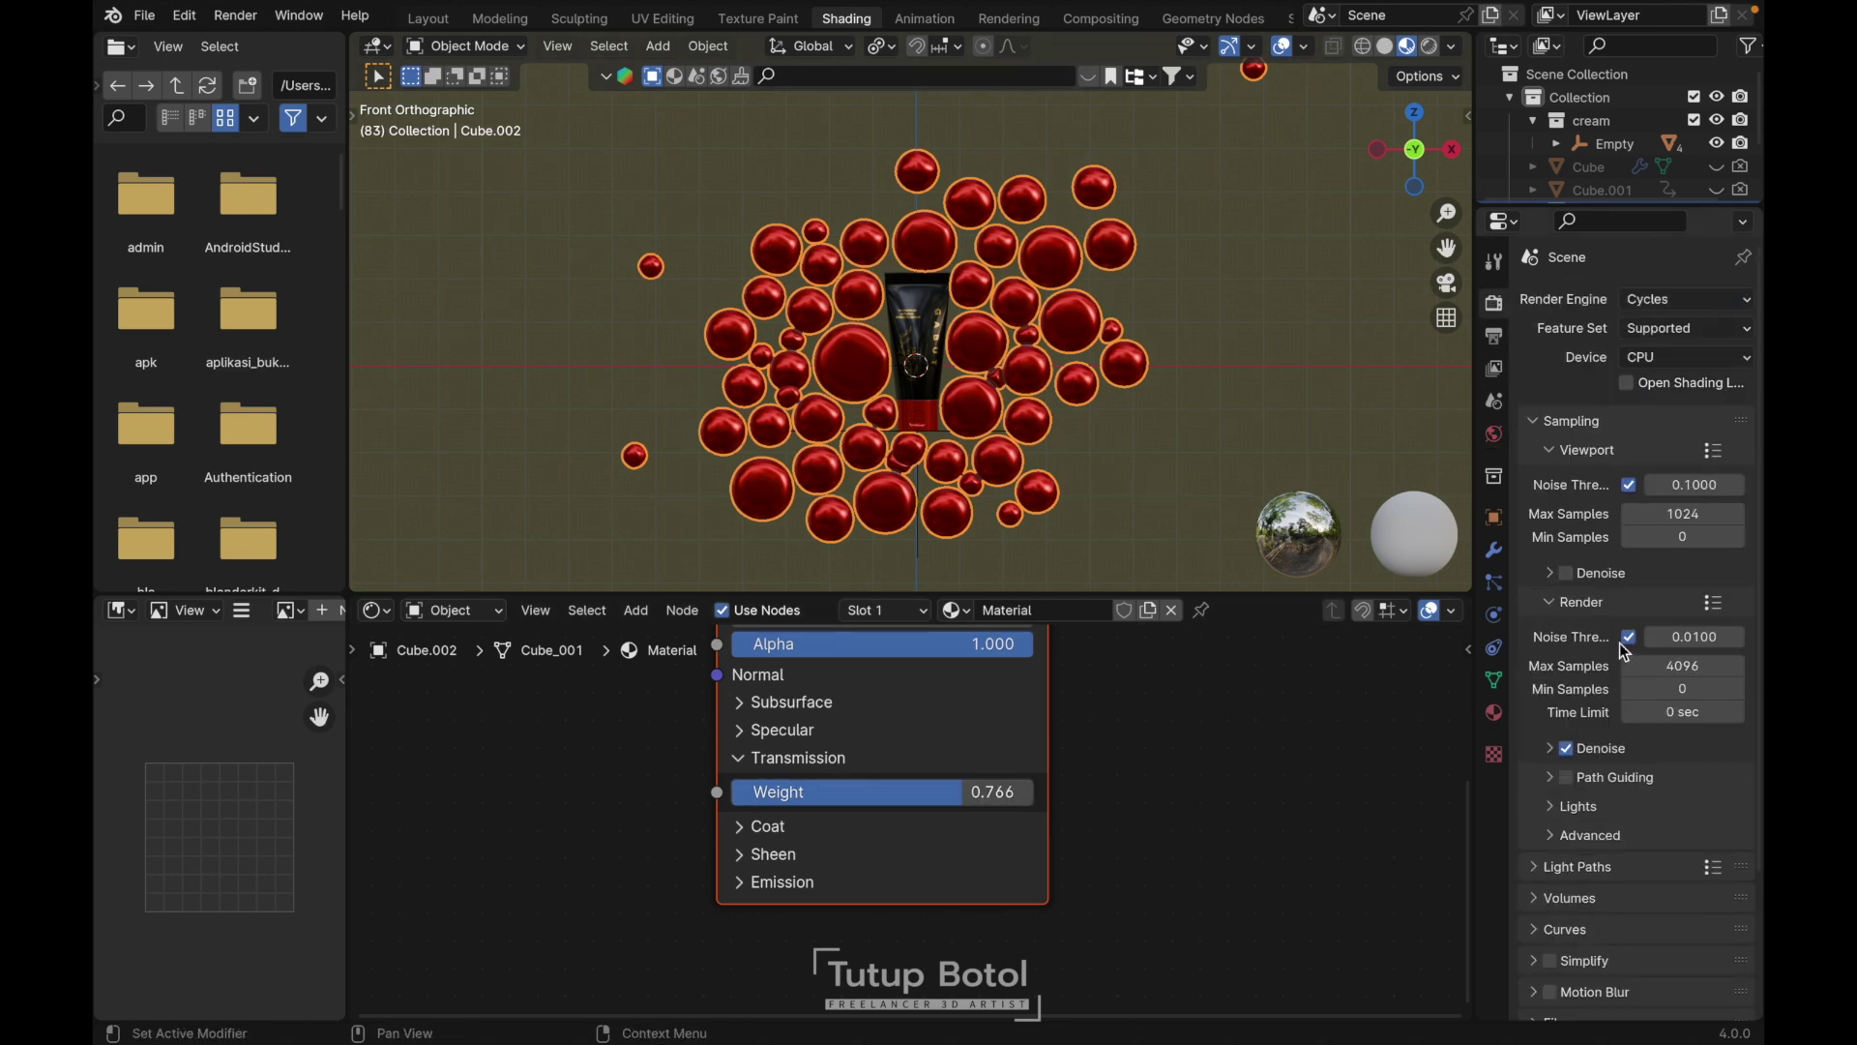
Set the color management view transform to Filmic with the High Contrast look
scroll(1624, 711, "down", 3)
left_click(1535, 1012)
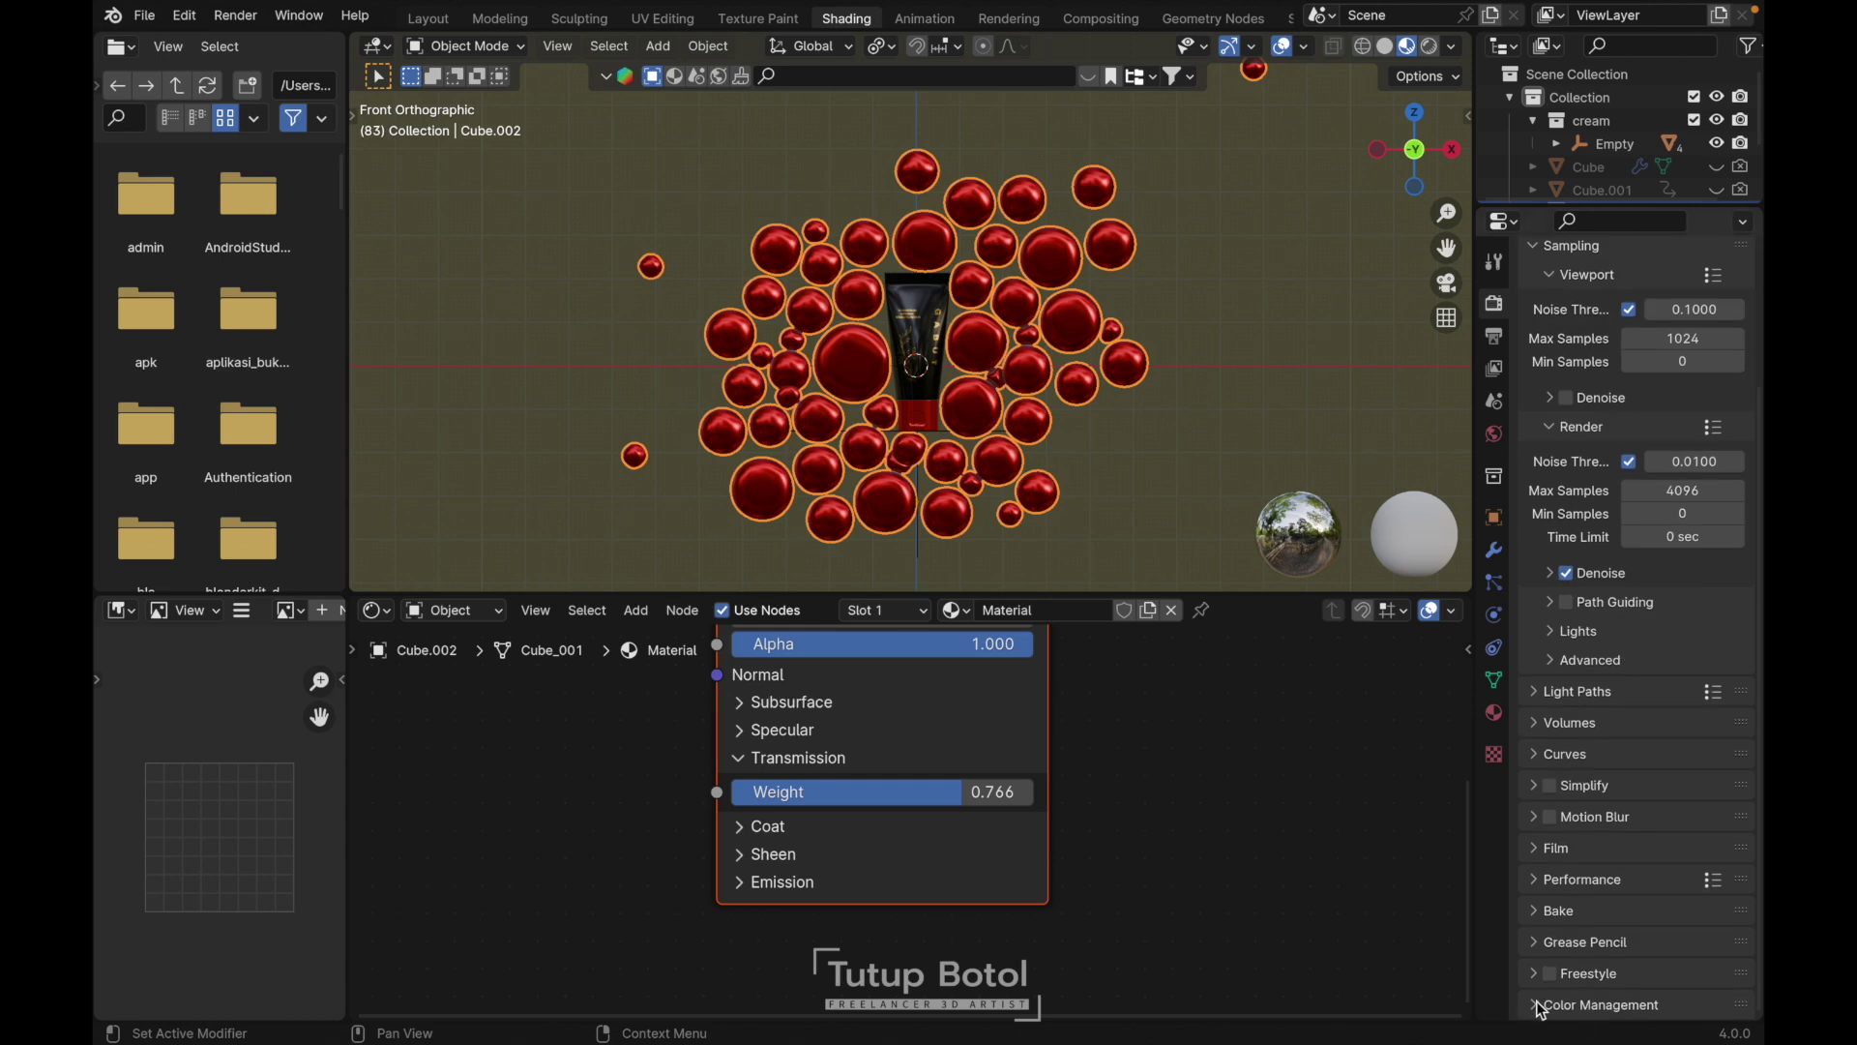
scroll(1642, 885, "down", 5)
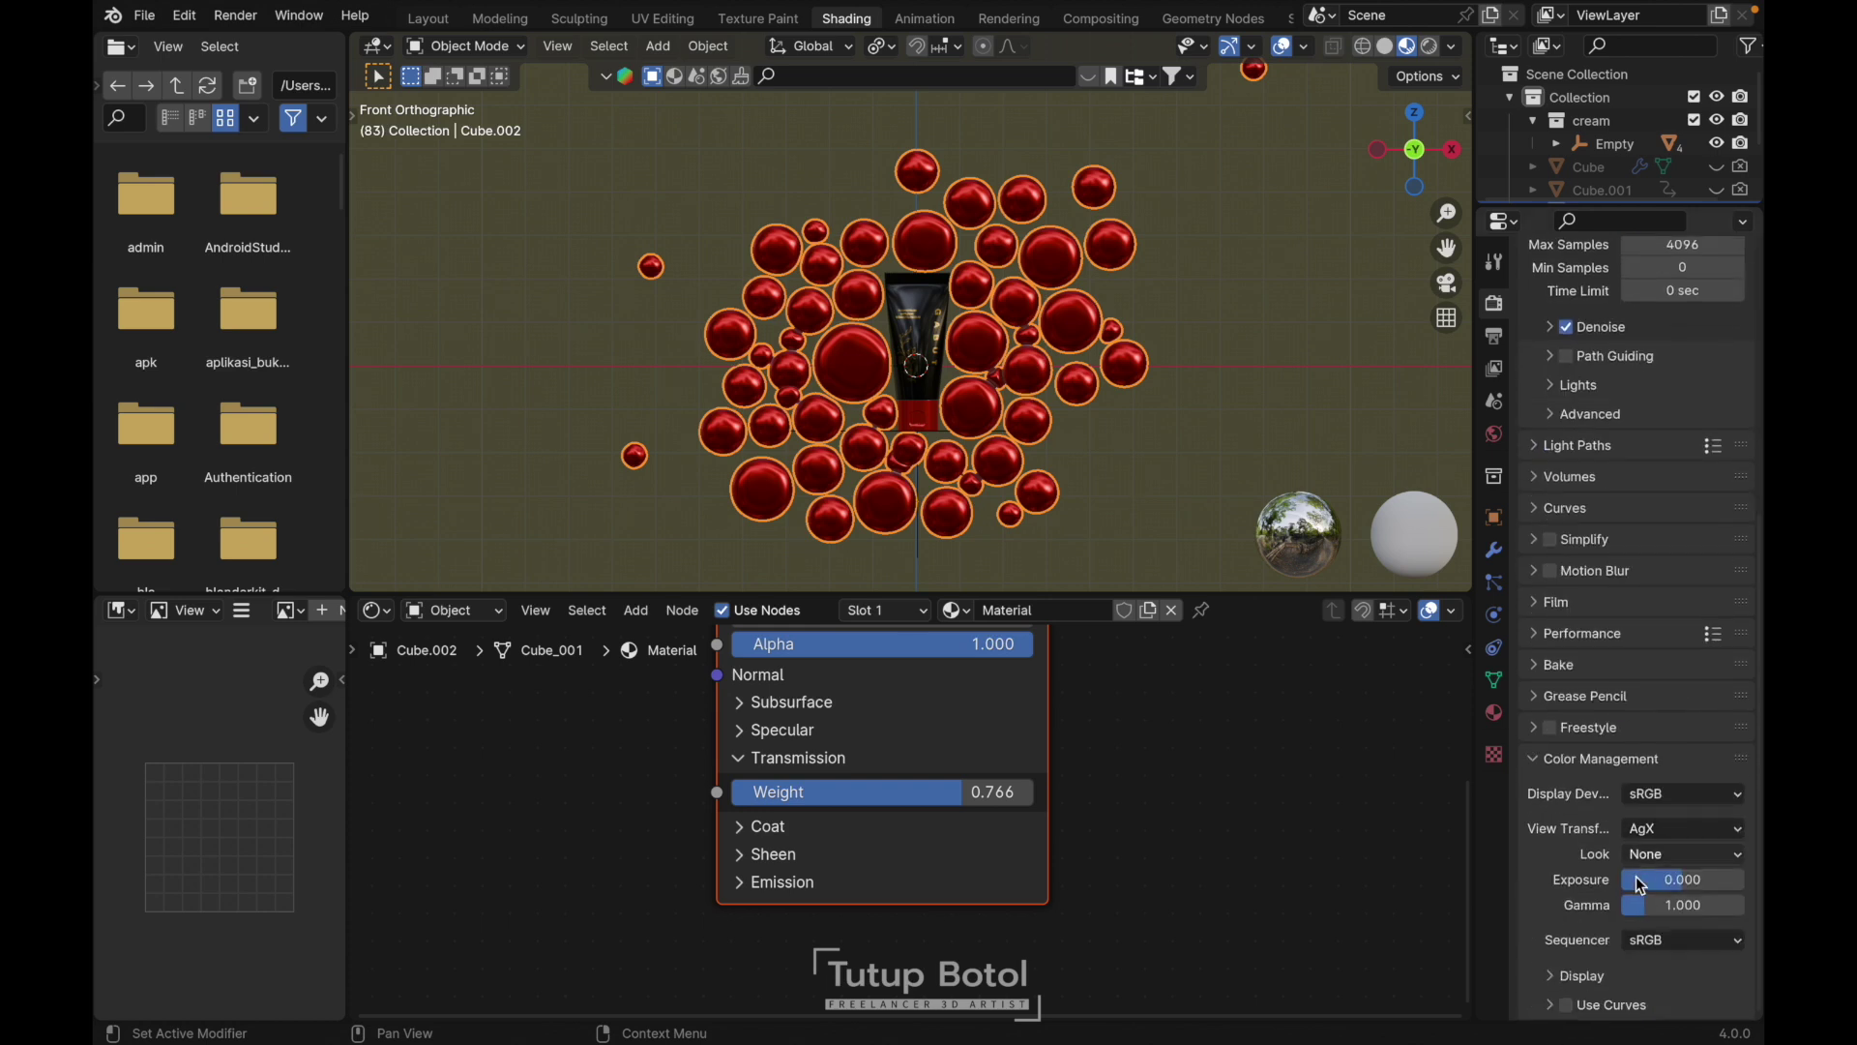
left_click(1664, 827)
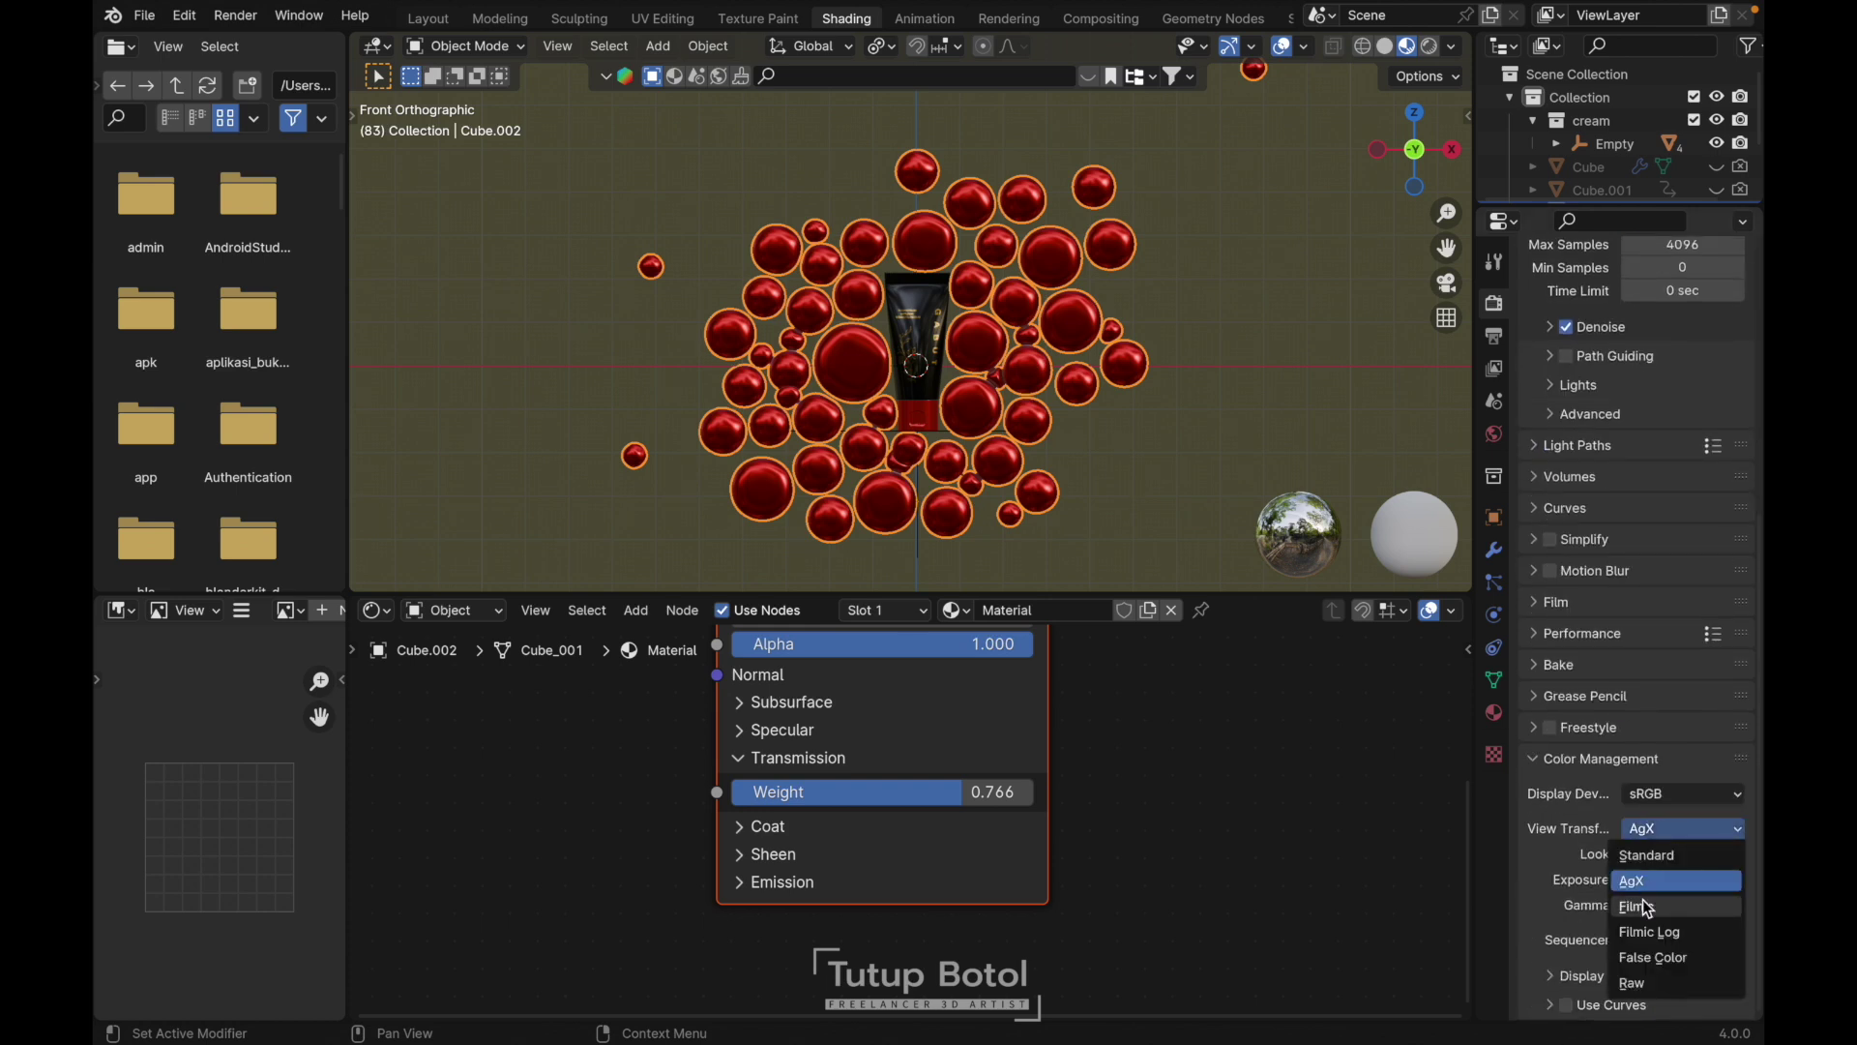
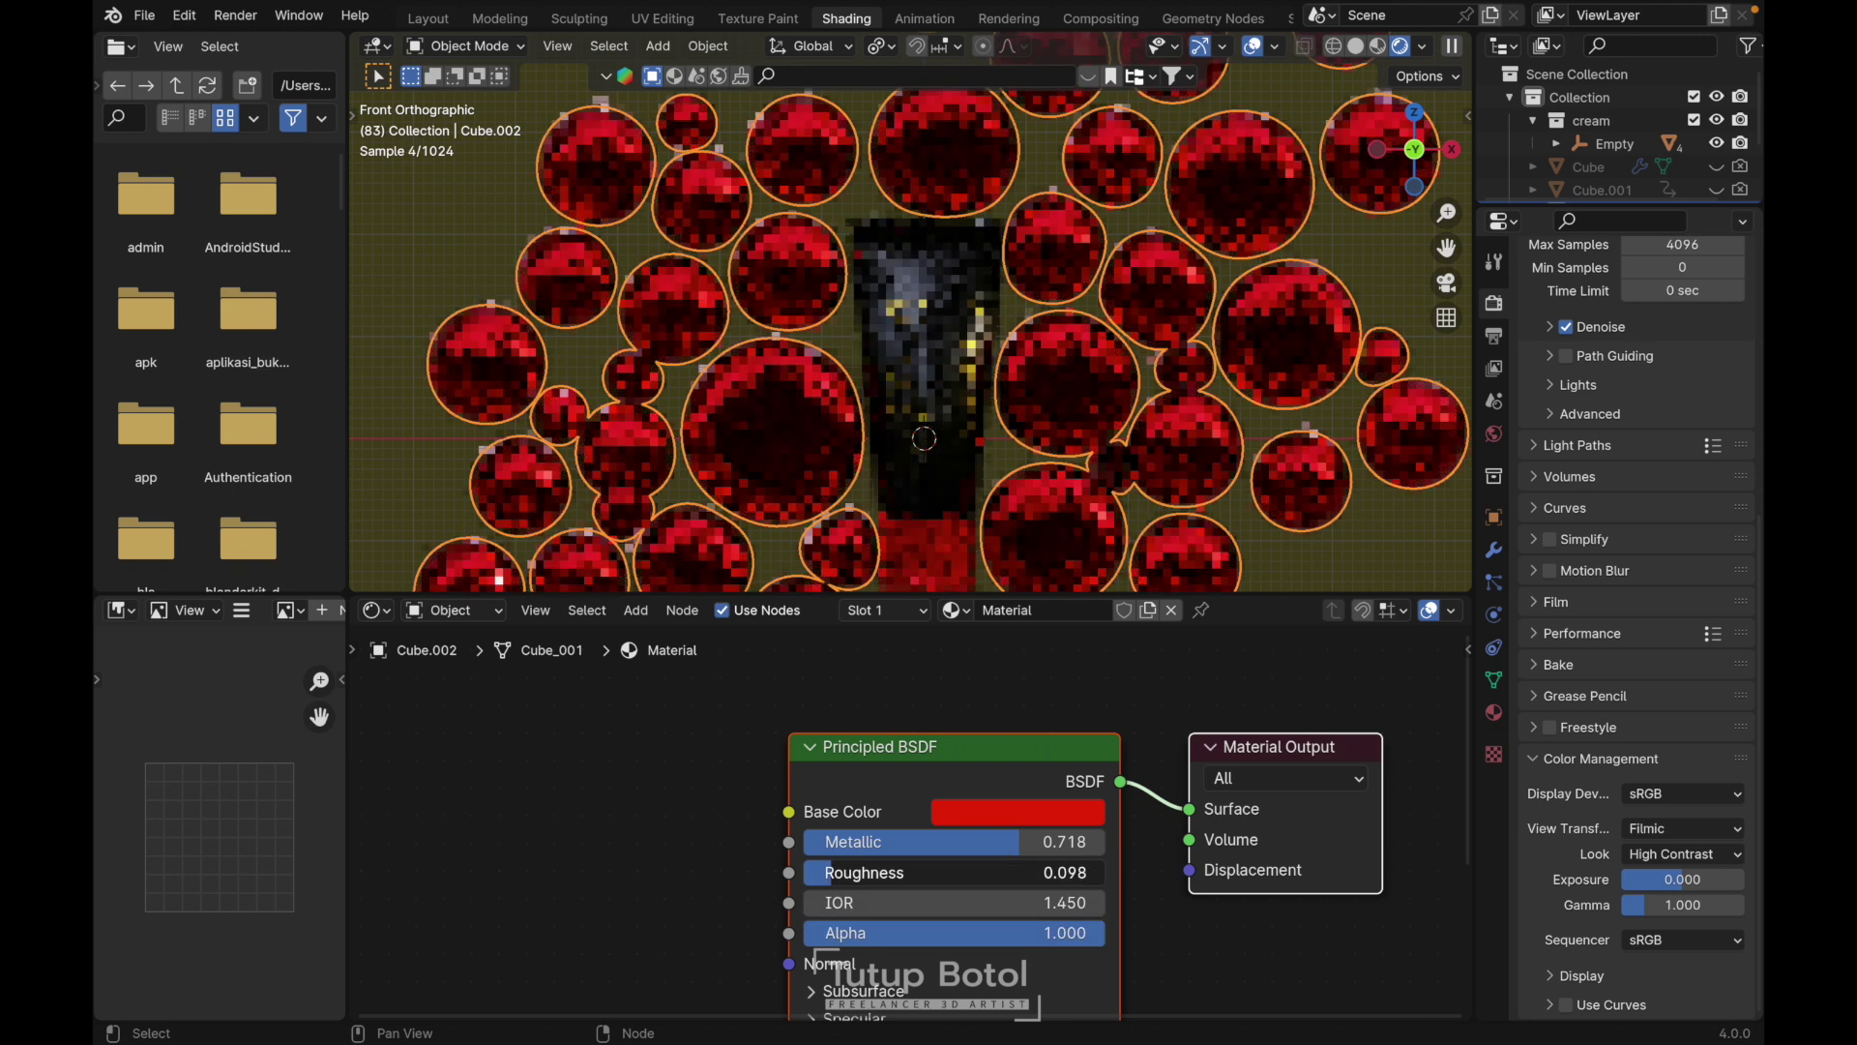
Add a plane, rotate it 90° about the X axis and scale it up about 7 times as a backdrop
scroll(908, 461, "down", 2)
scroll(907, 461, "down", 3)
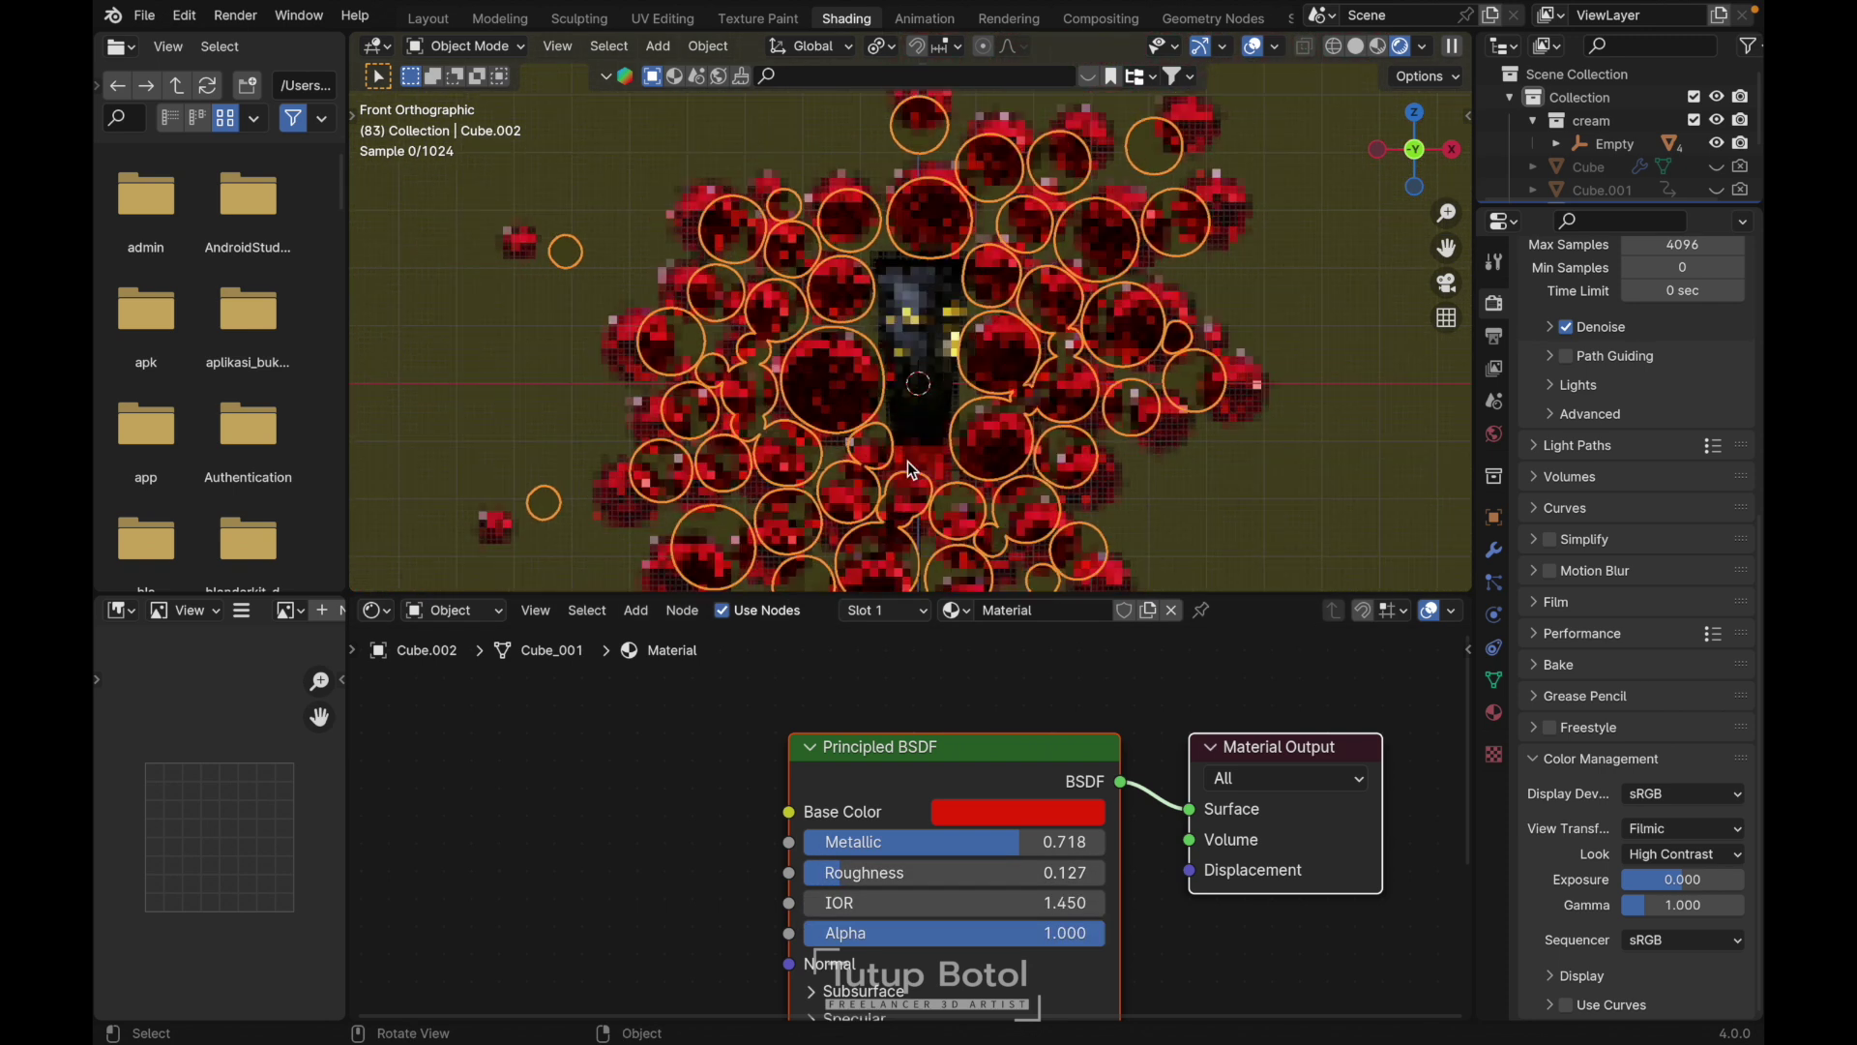
left_click(1246, 501)
scroll(1246, 502, "down", 1)
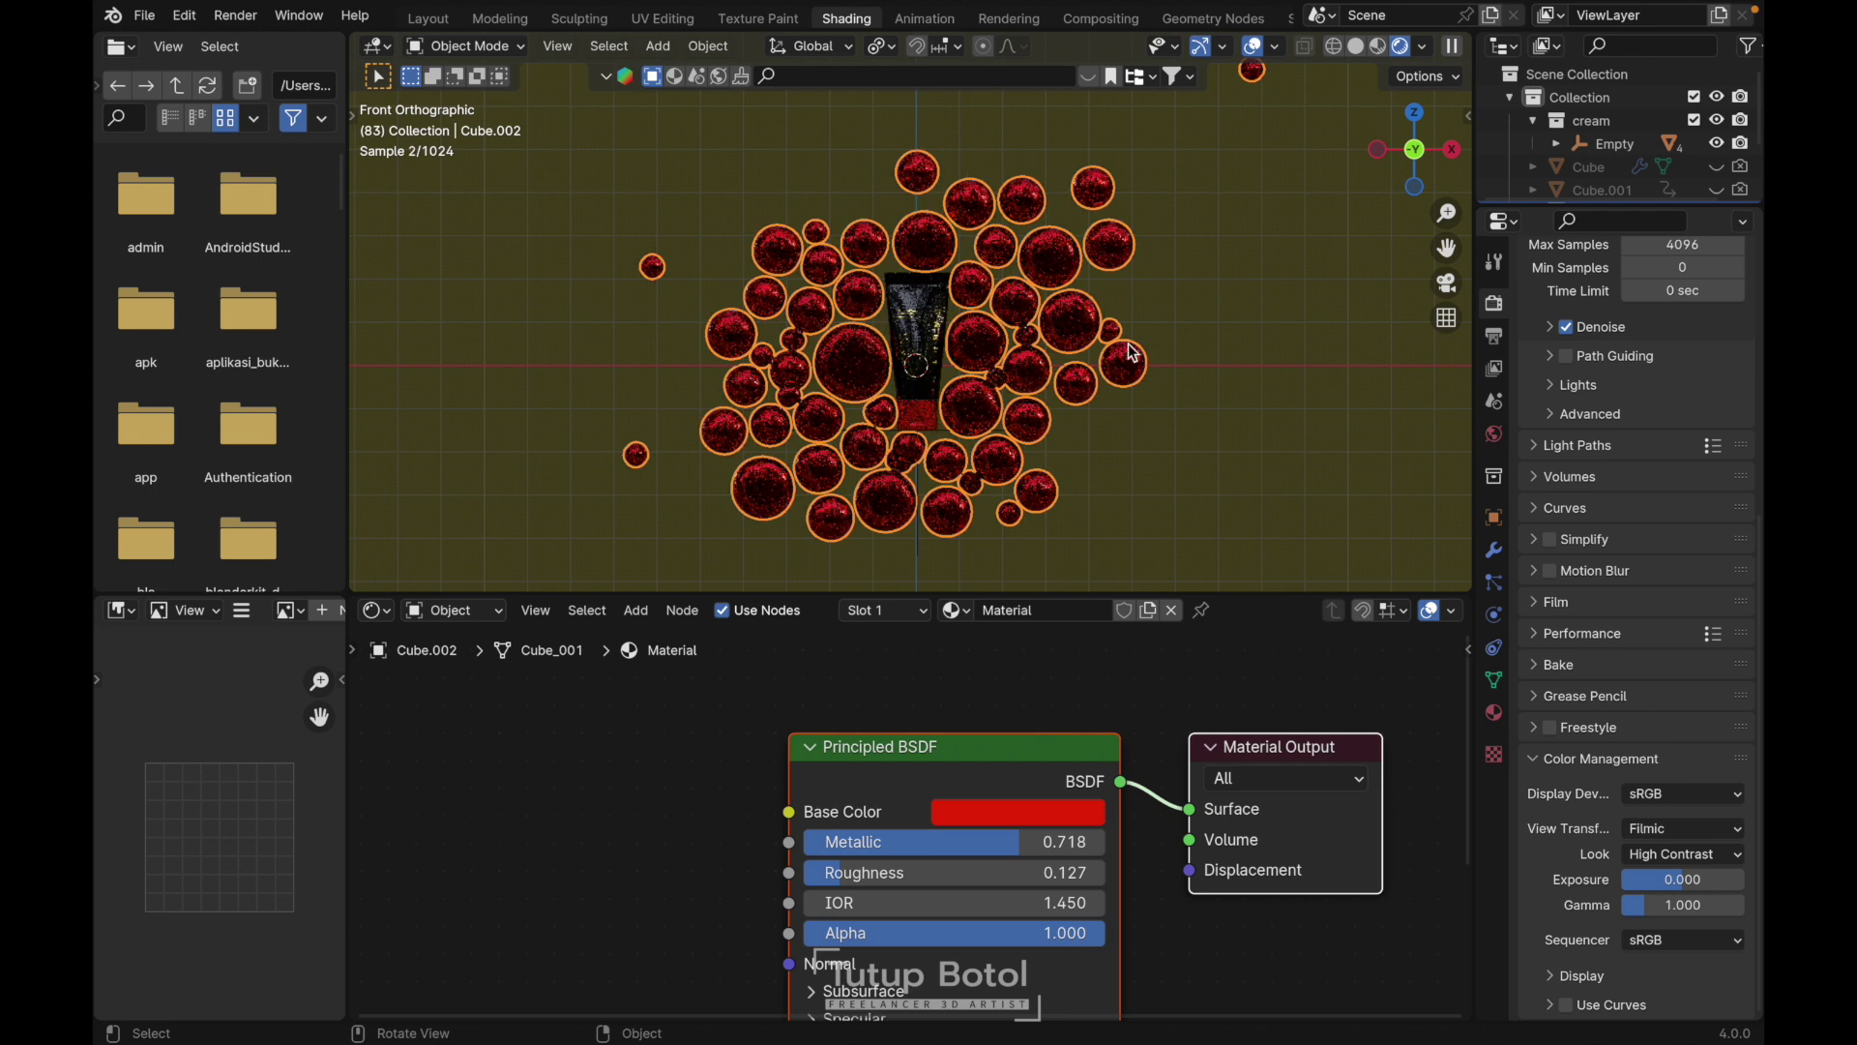
key("shift+a")
mouse_move(1107, 308)
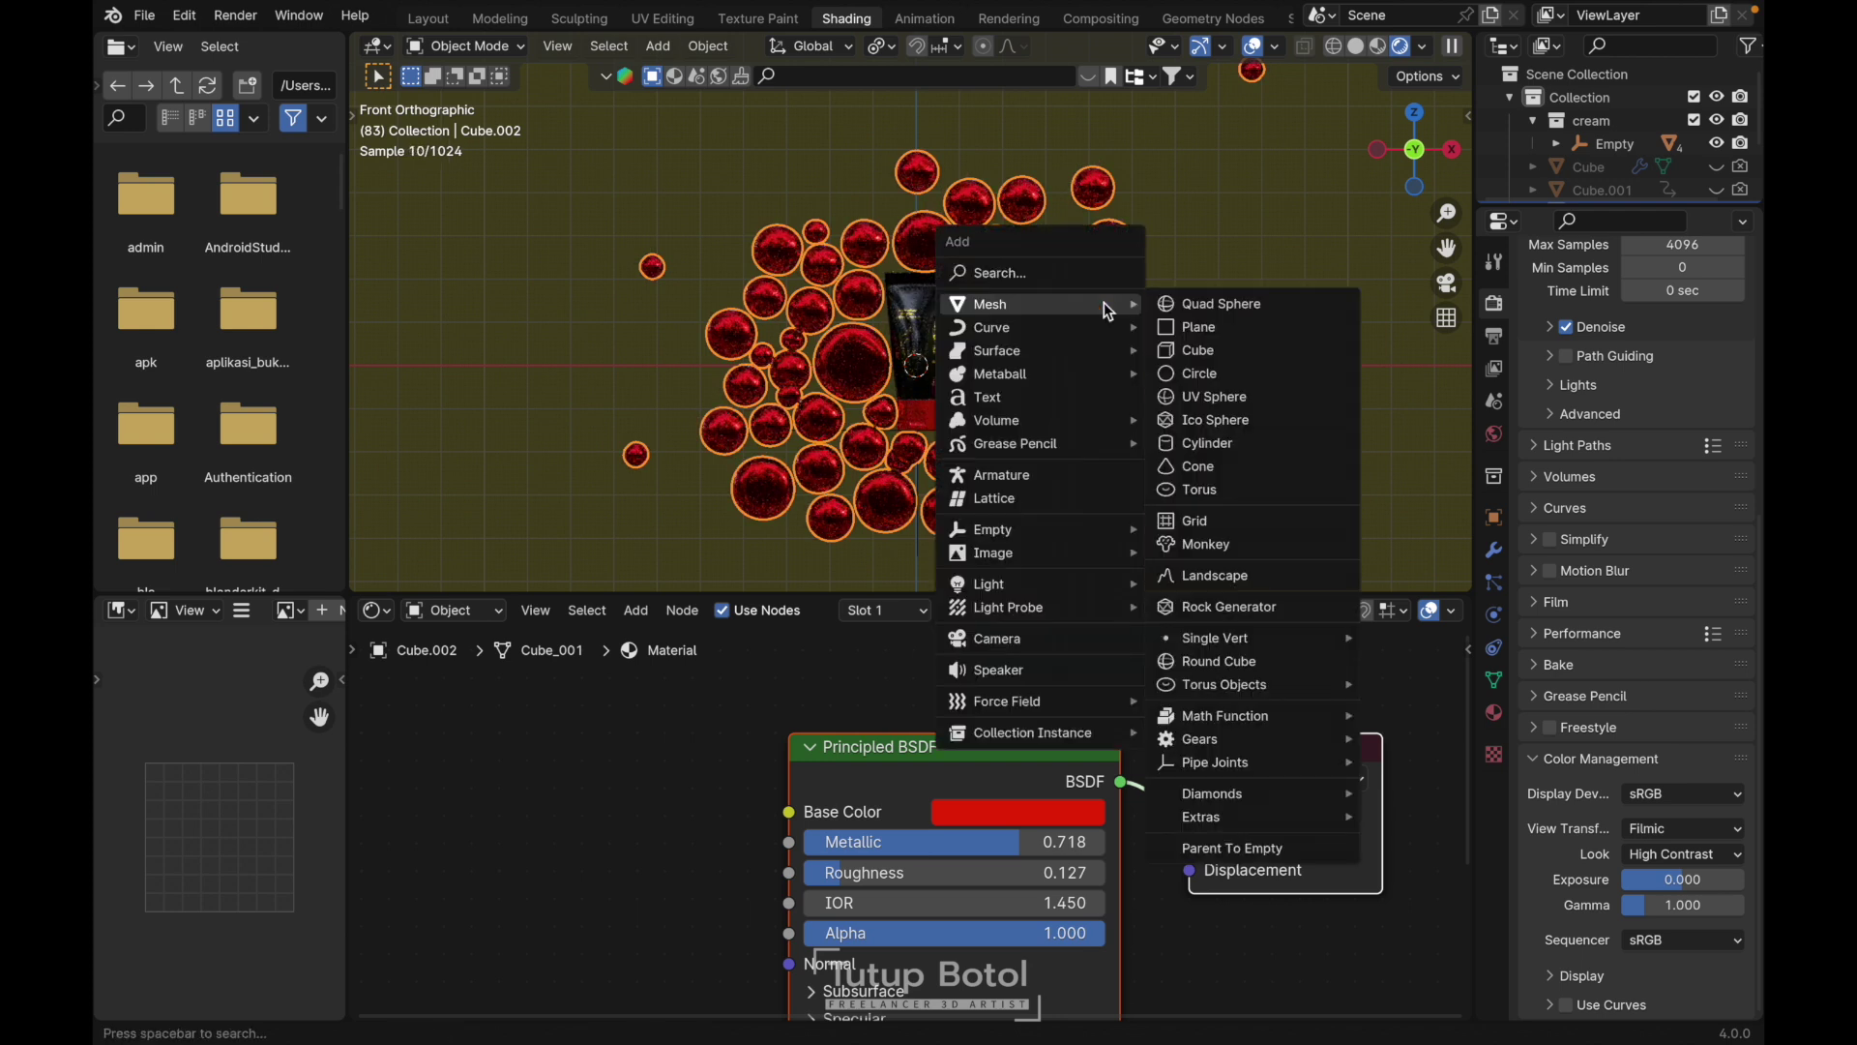
left_click(1199, 327)
type("rx90")
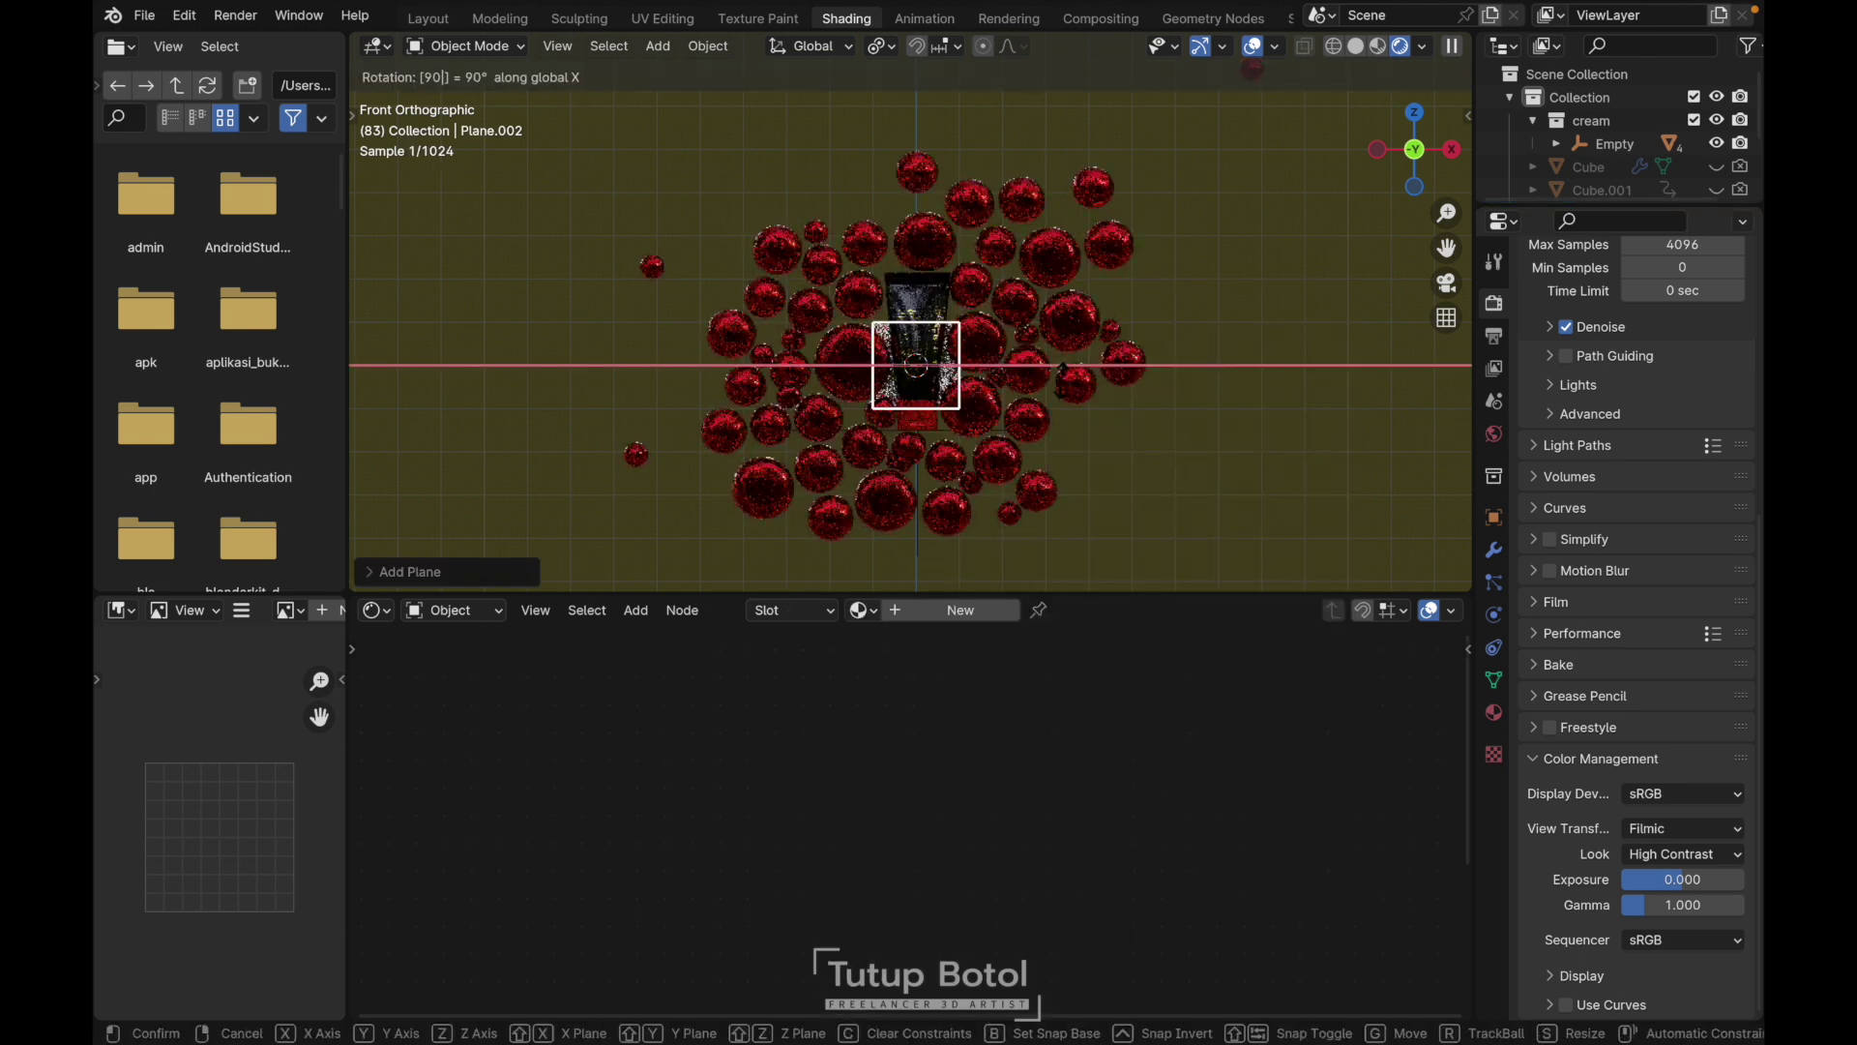
key("Return")
key("s")
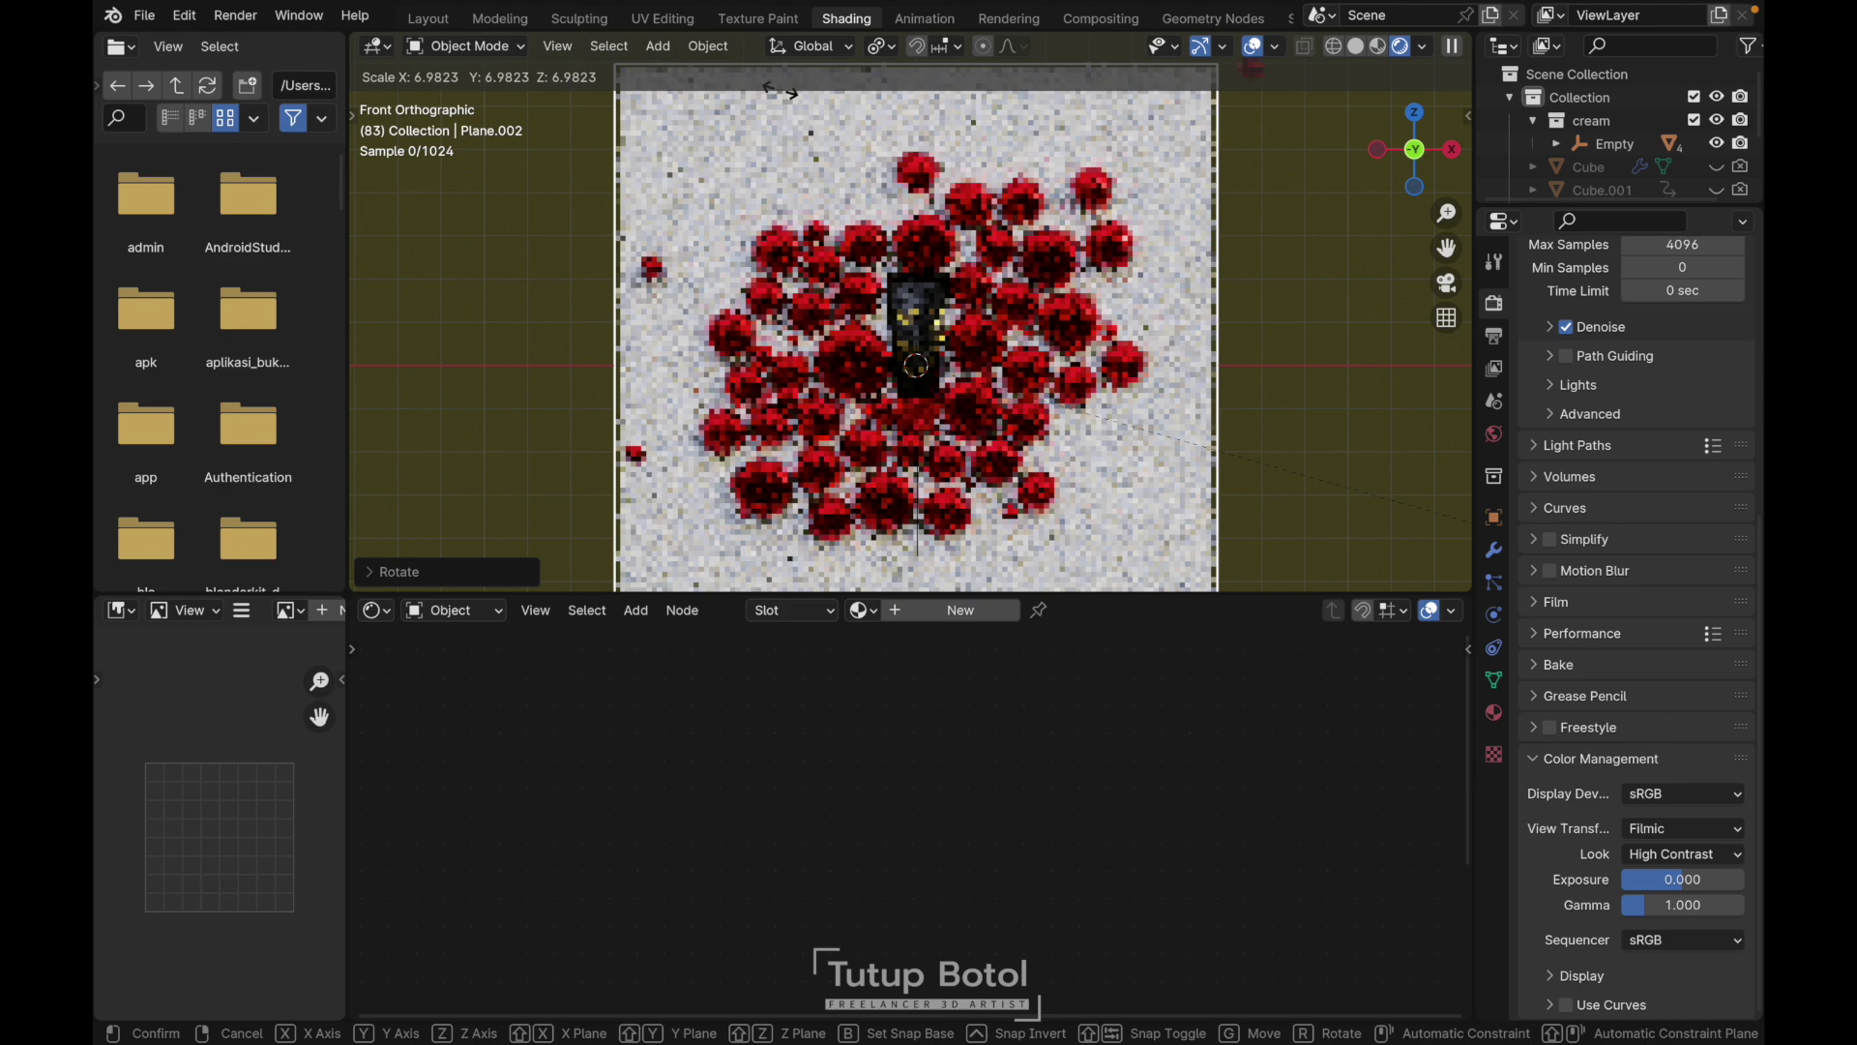
left_click(1431, 541)
Move the backdrop plane along the Y axis to sit behind the spheres and tube, and return to front view
middle_click_drag(1432, 542, 878, 244)
key("g")
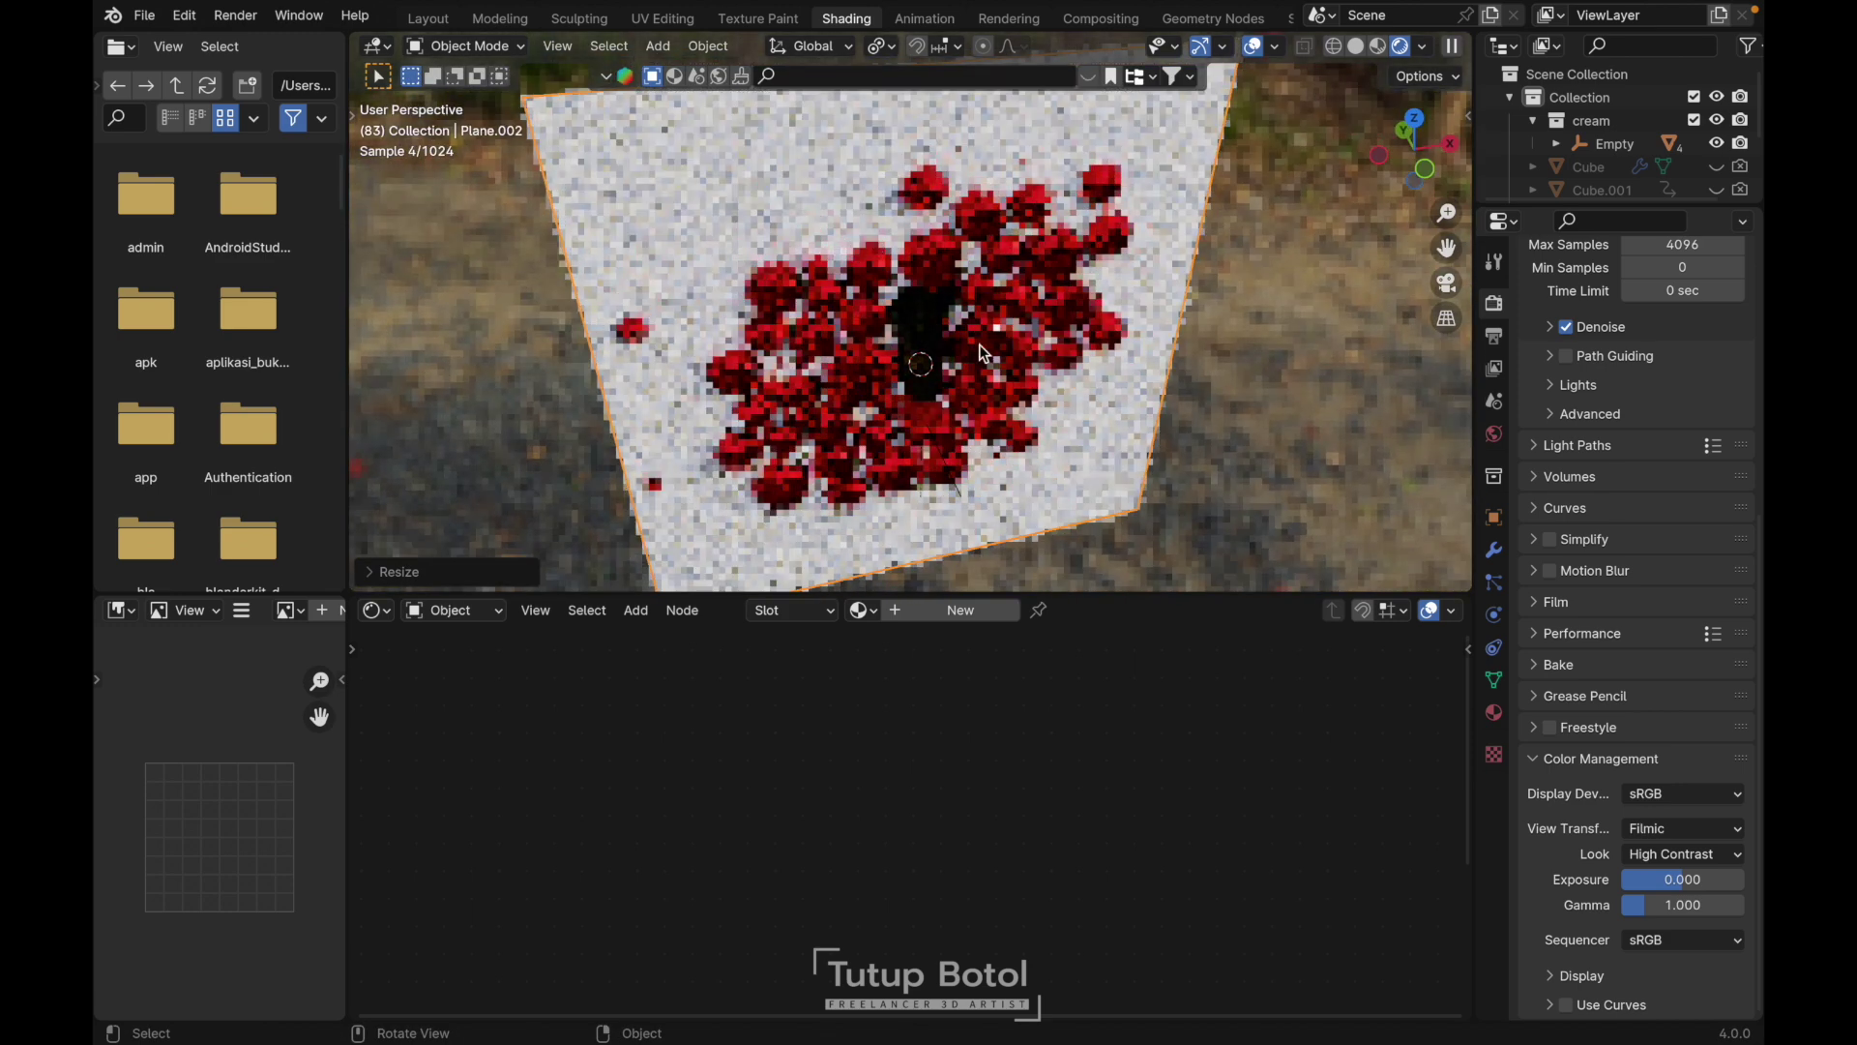
key("y")
left_click(945, 292)
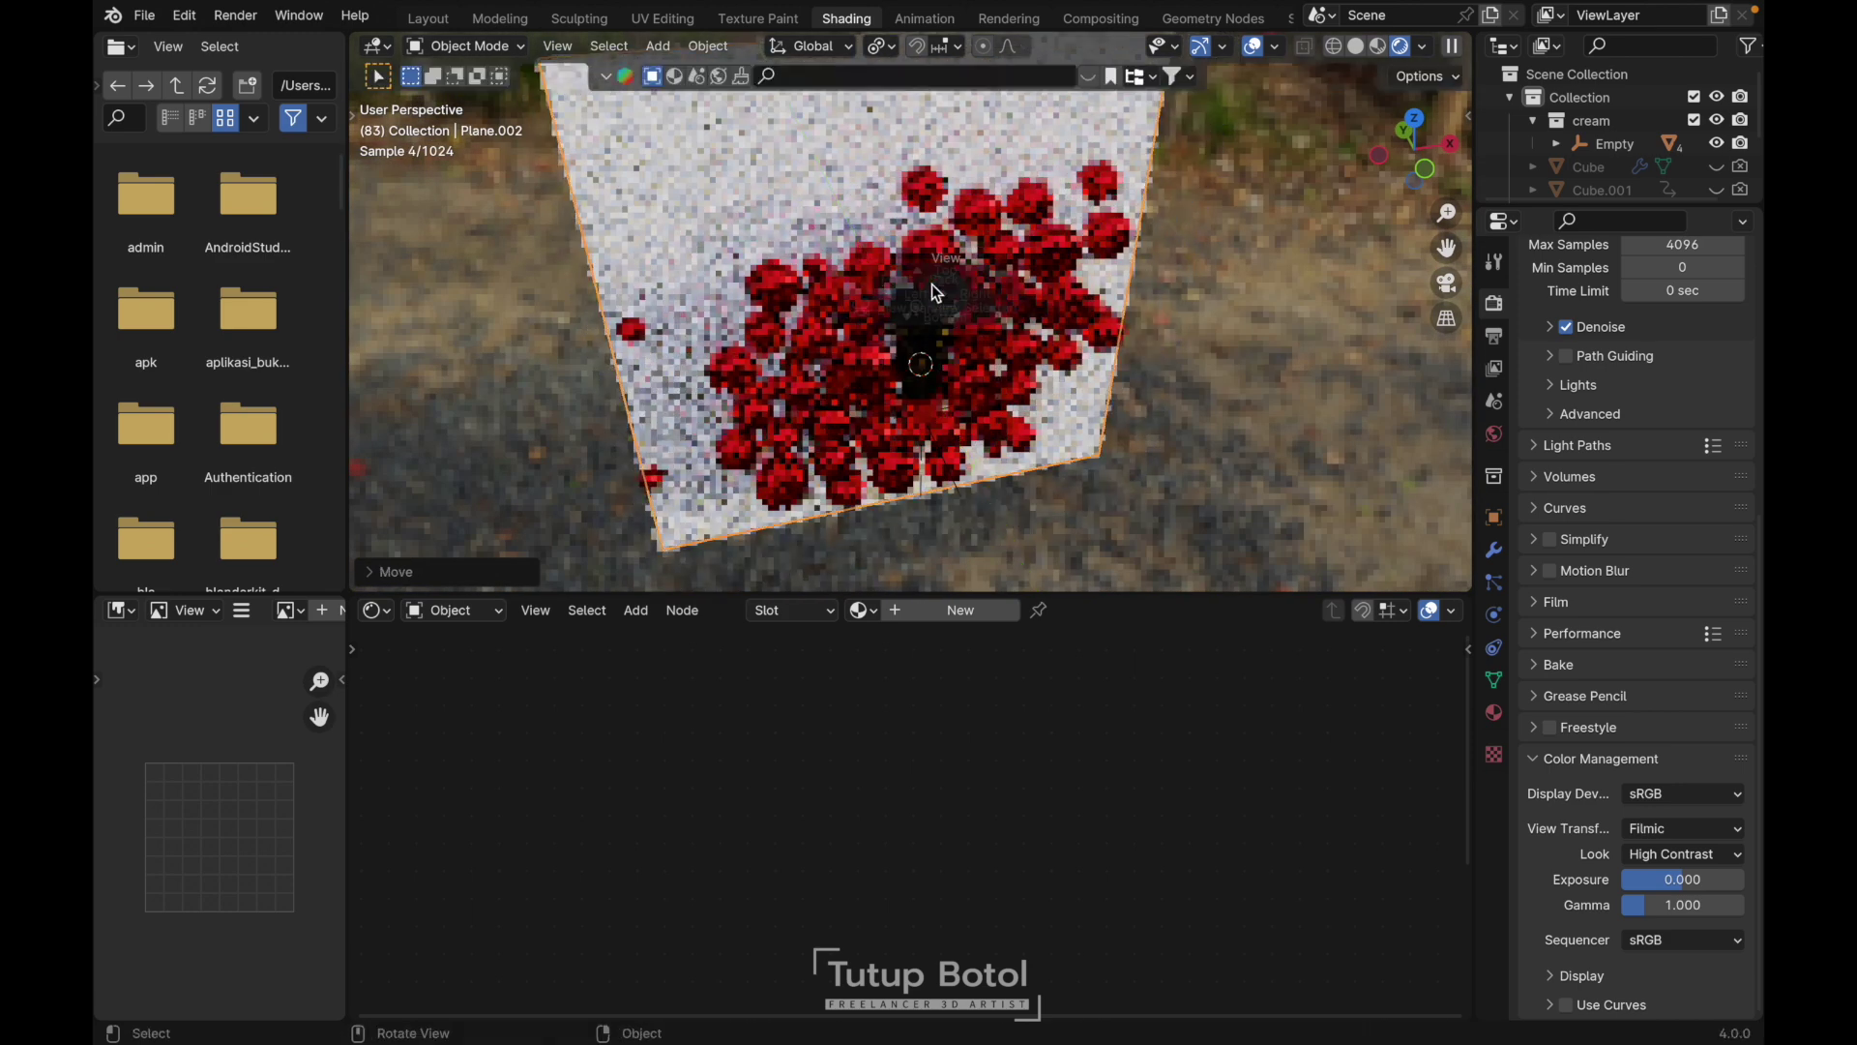
key("KP_1")
Give the backdrop plane a new material with a near-black base color, value 0.017
left_click(951, 612)
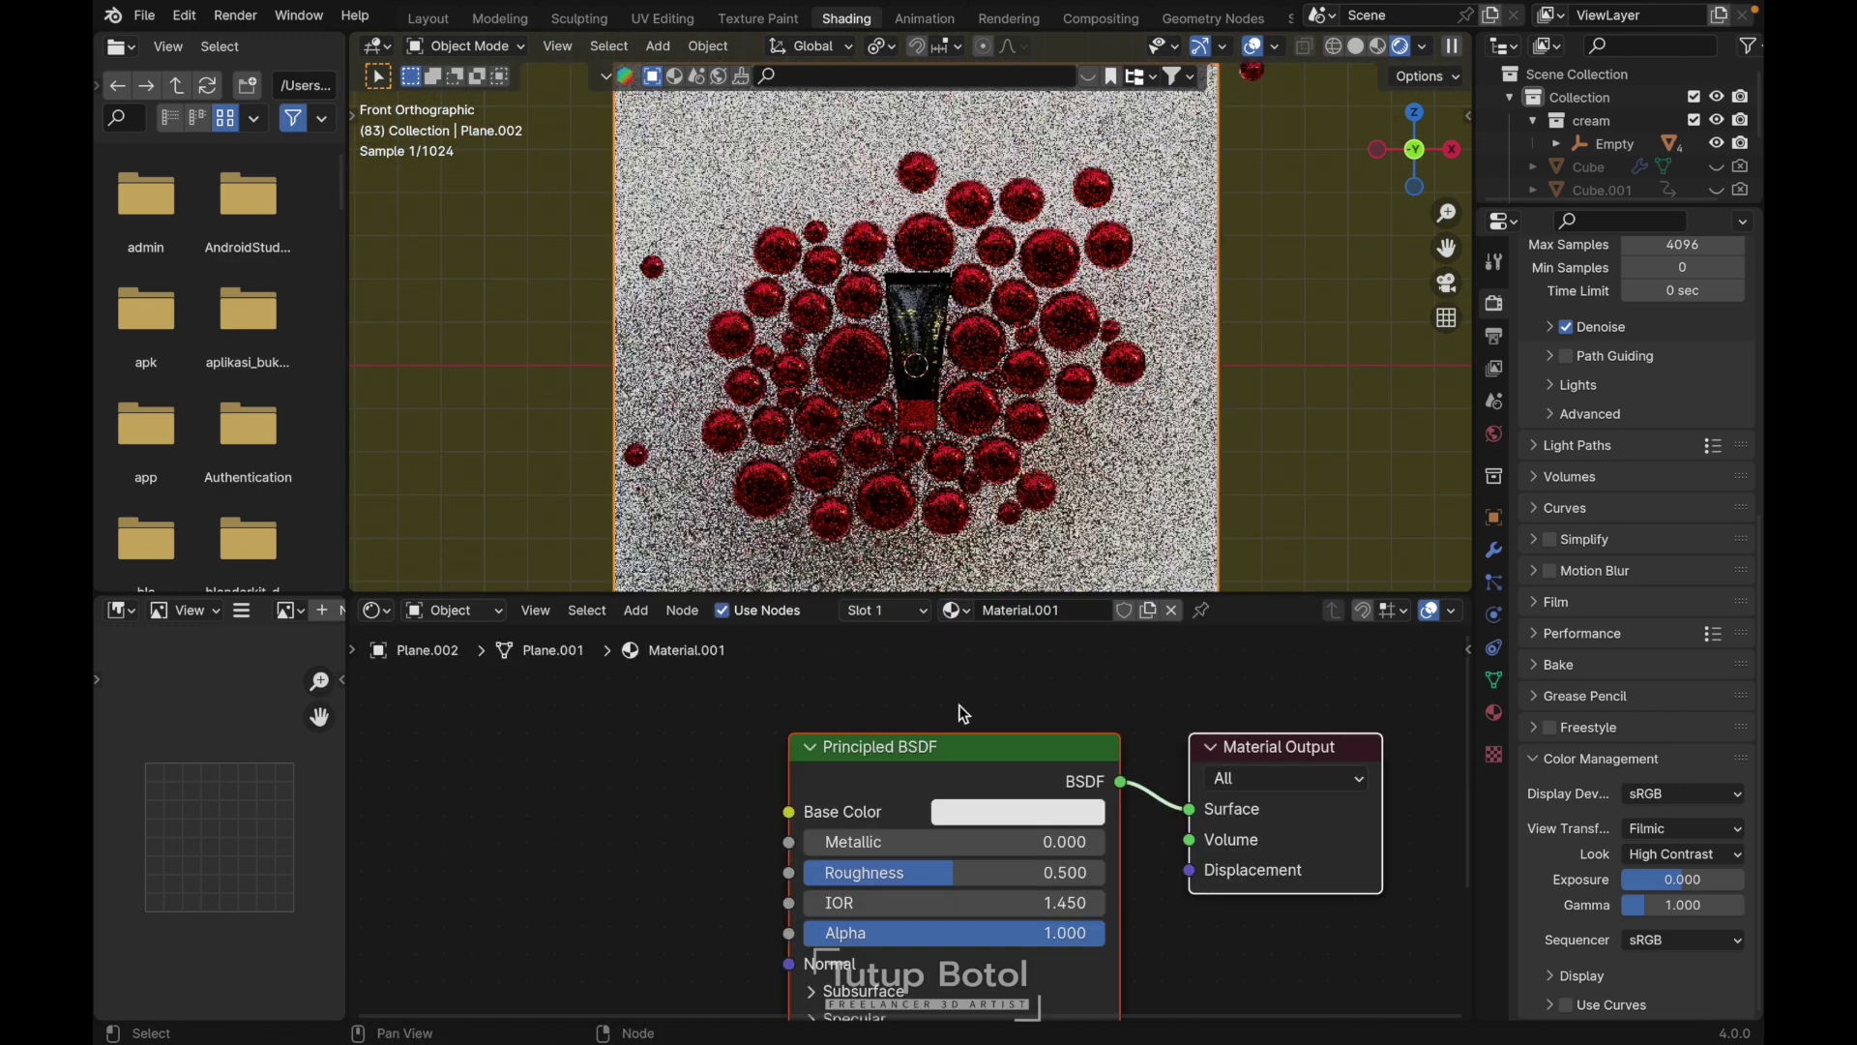
left_click(954, 817)
left_click_drag(1197, 523, 1209, 586)
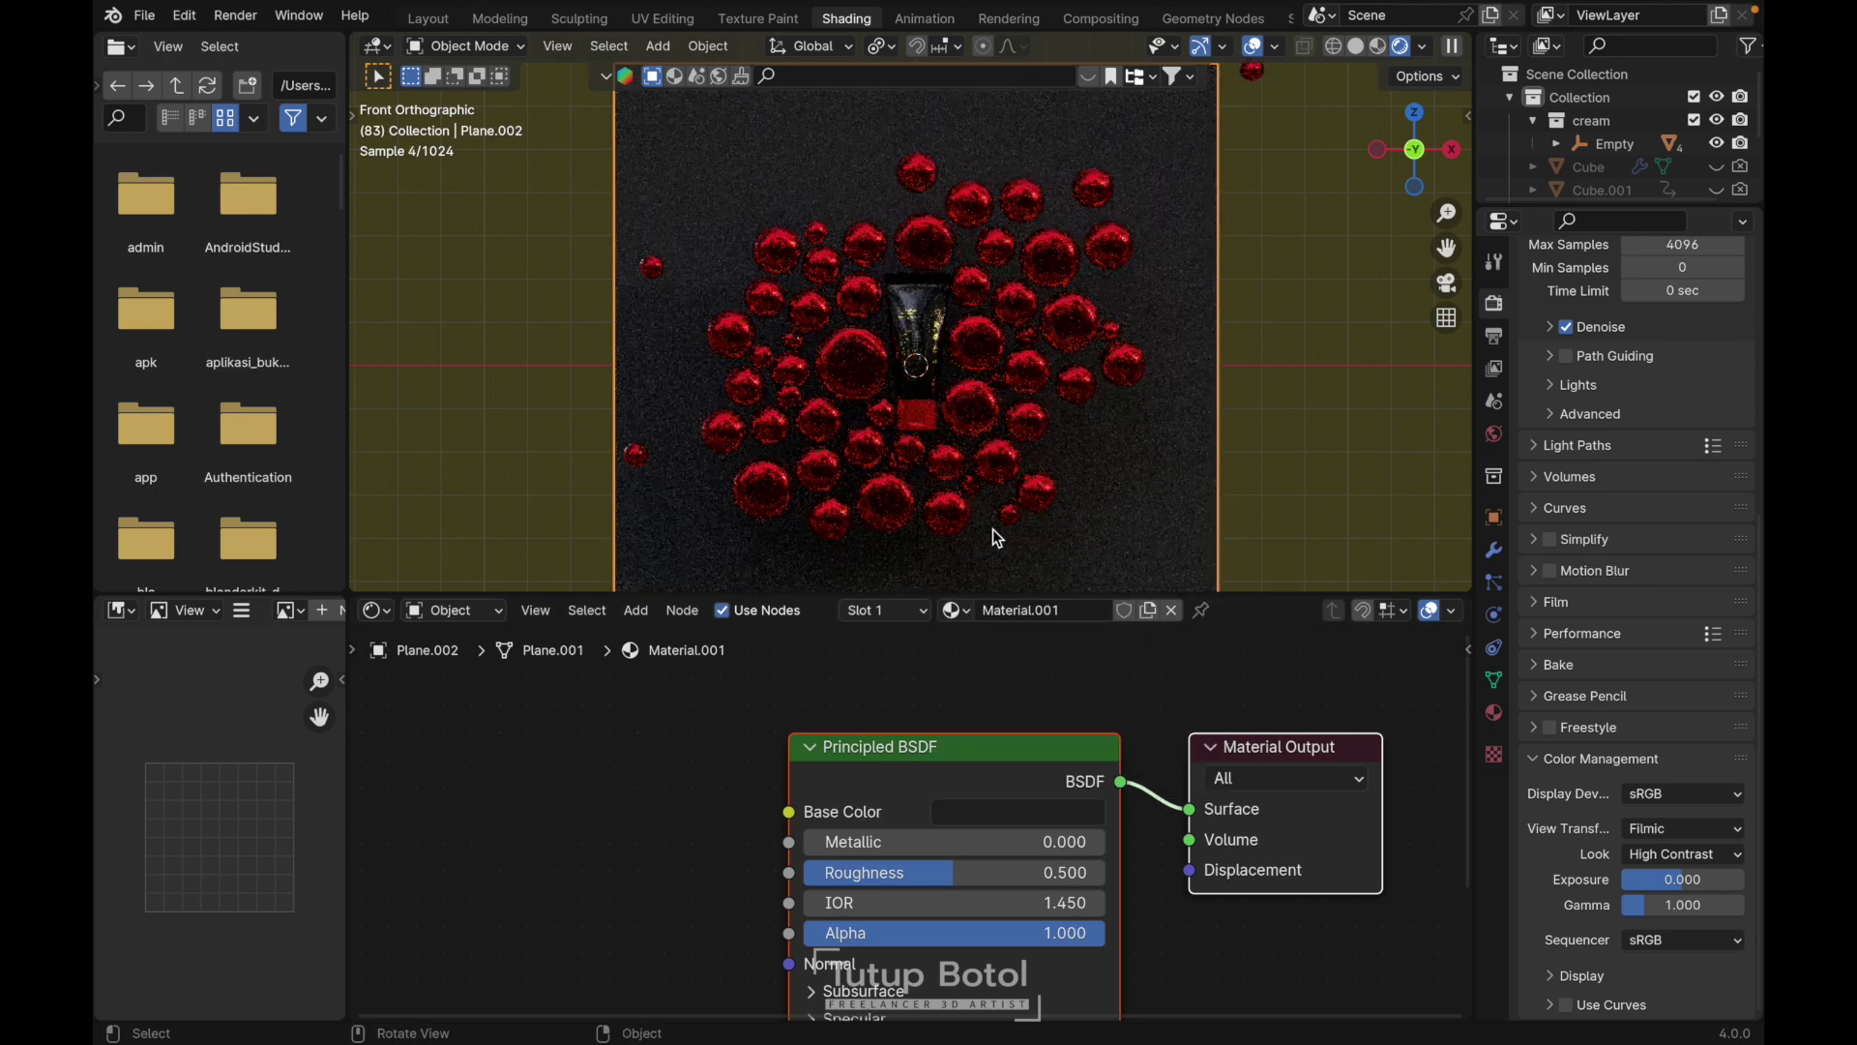
scroll(997, 538, "up", 1)
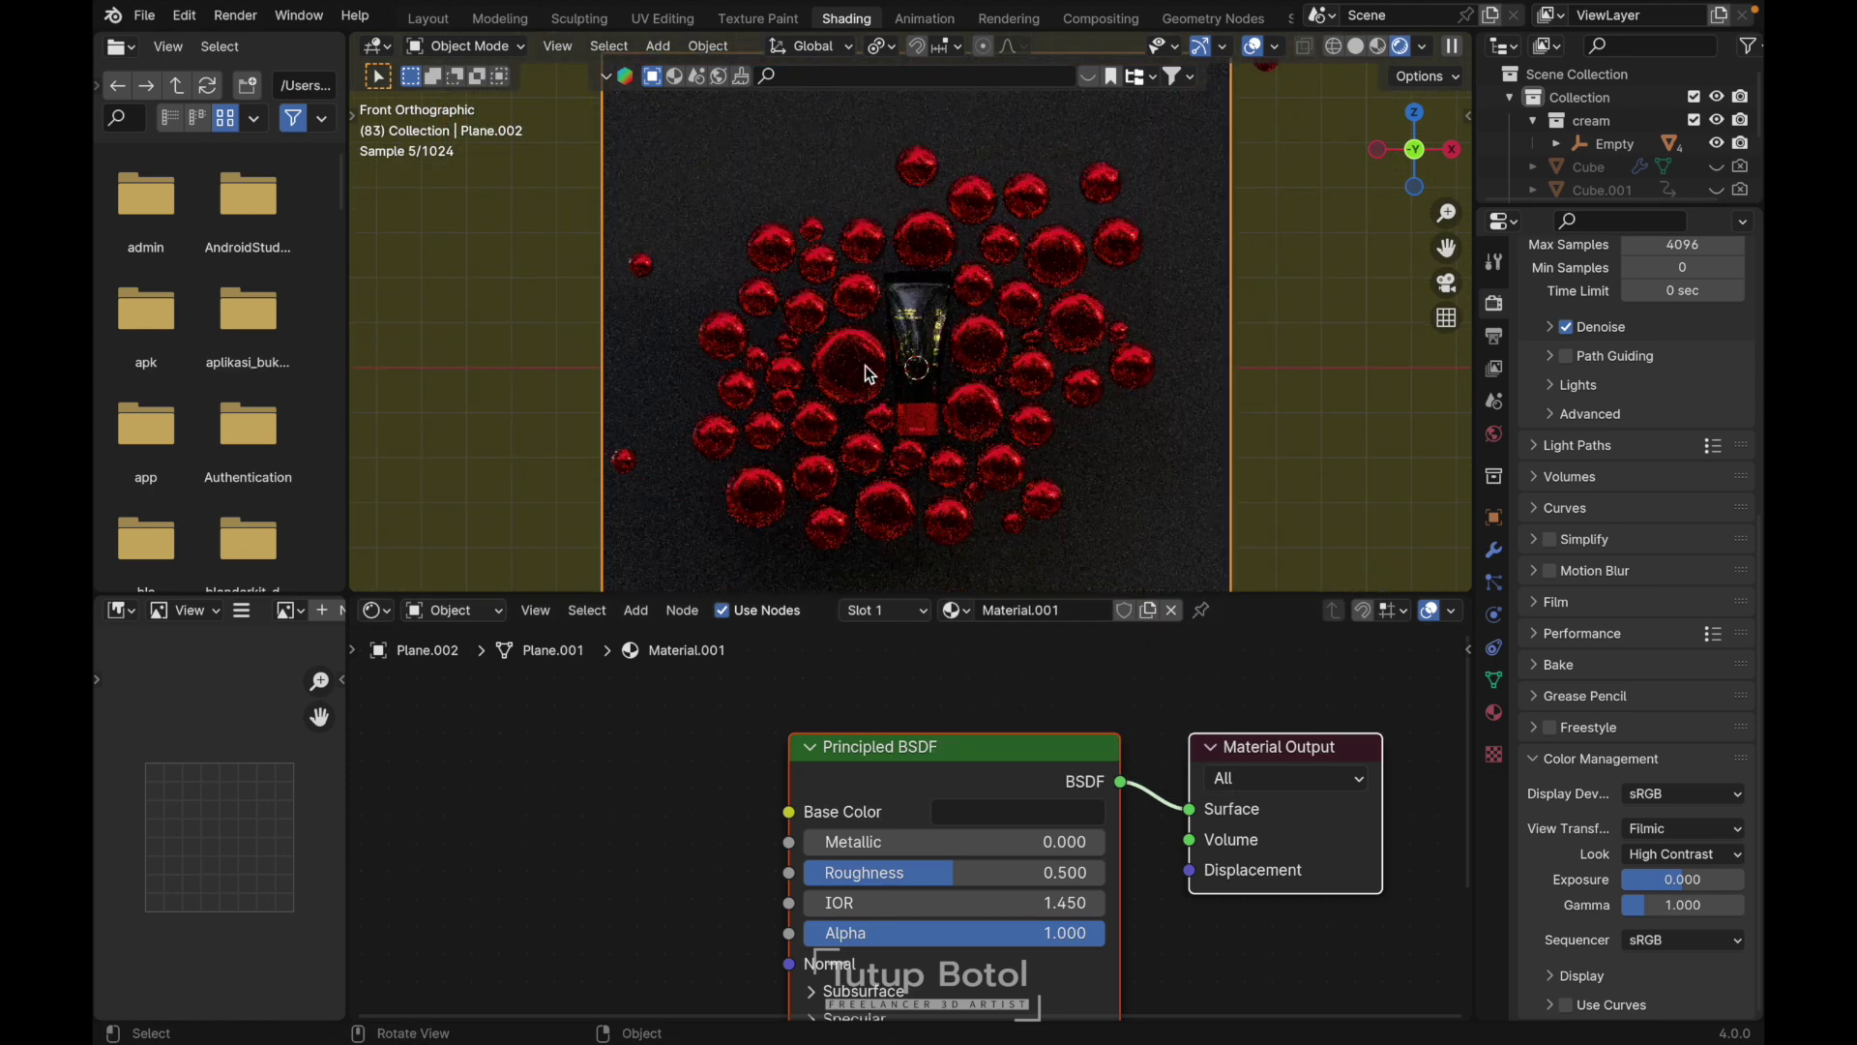
Set the backdrop material's transmission weight to 1.000 and its roughness to 0.000
mouse_move(937, 872)
left_mouse_down()
mouse_move(853, 873)
mouse_move(963, 873)
left_mouse_up()
scroll(812, 901, "down", 5)
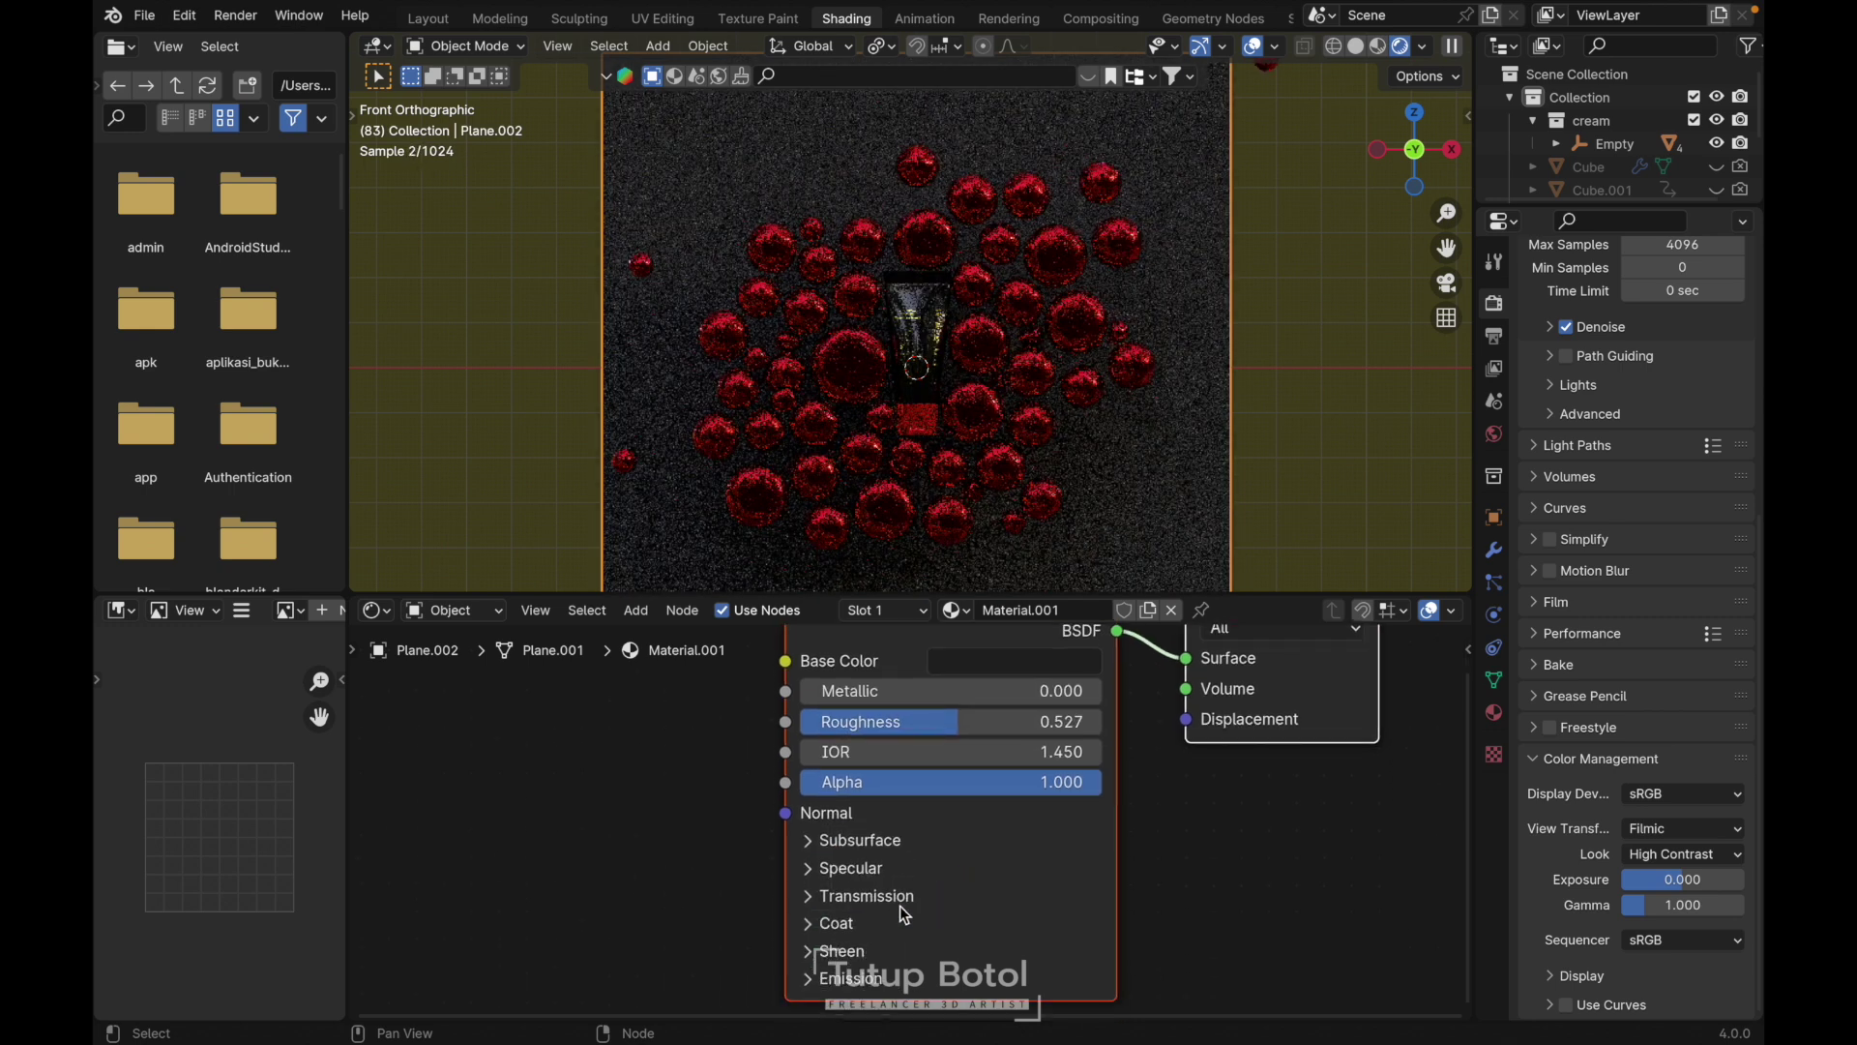
left_click(812, 902)
left_click_drag(829, 930, 1103, 929)
left_click_drag(984, 722, 822, 722)
middle_click_drag(961, 795, 979, 874)
middle_click_drag(967, 527, 967, 501)
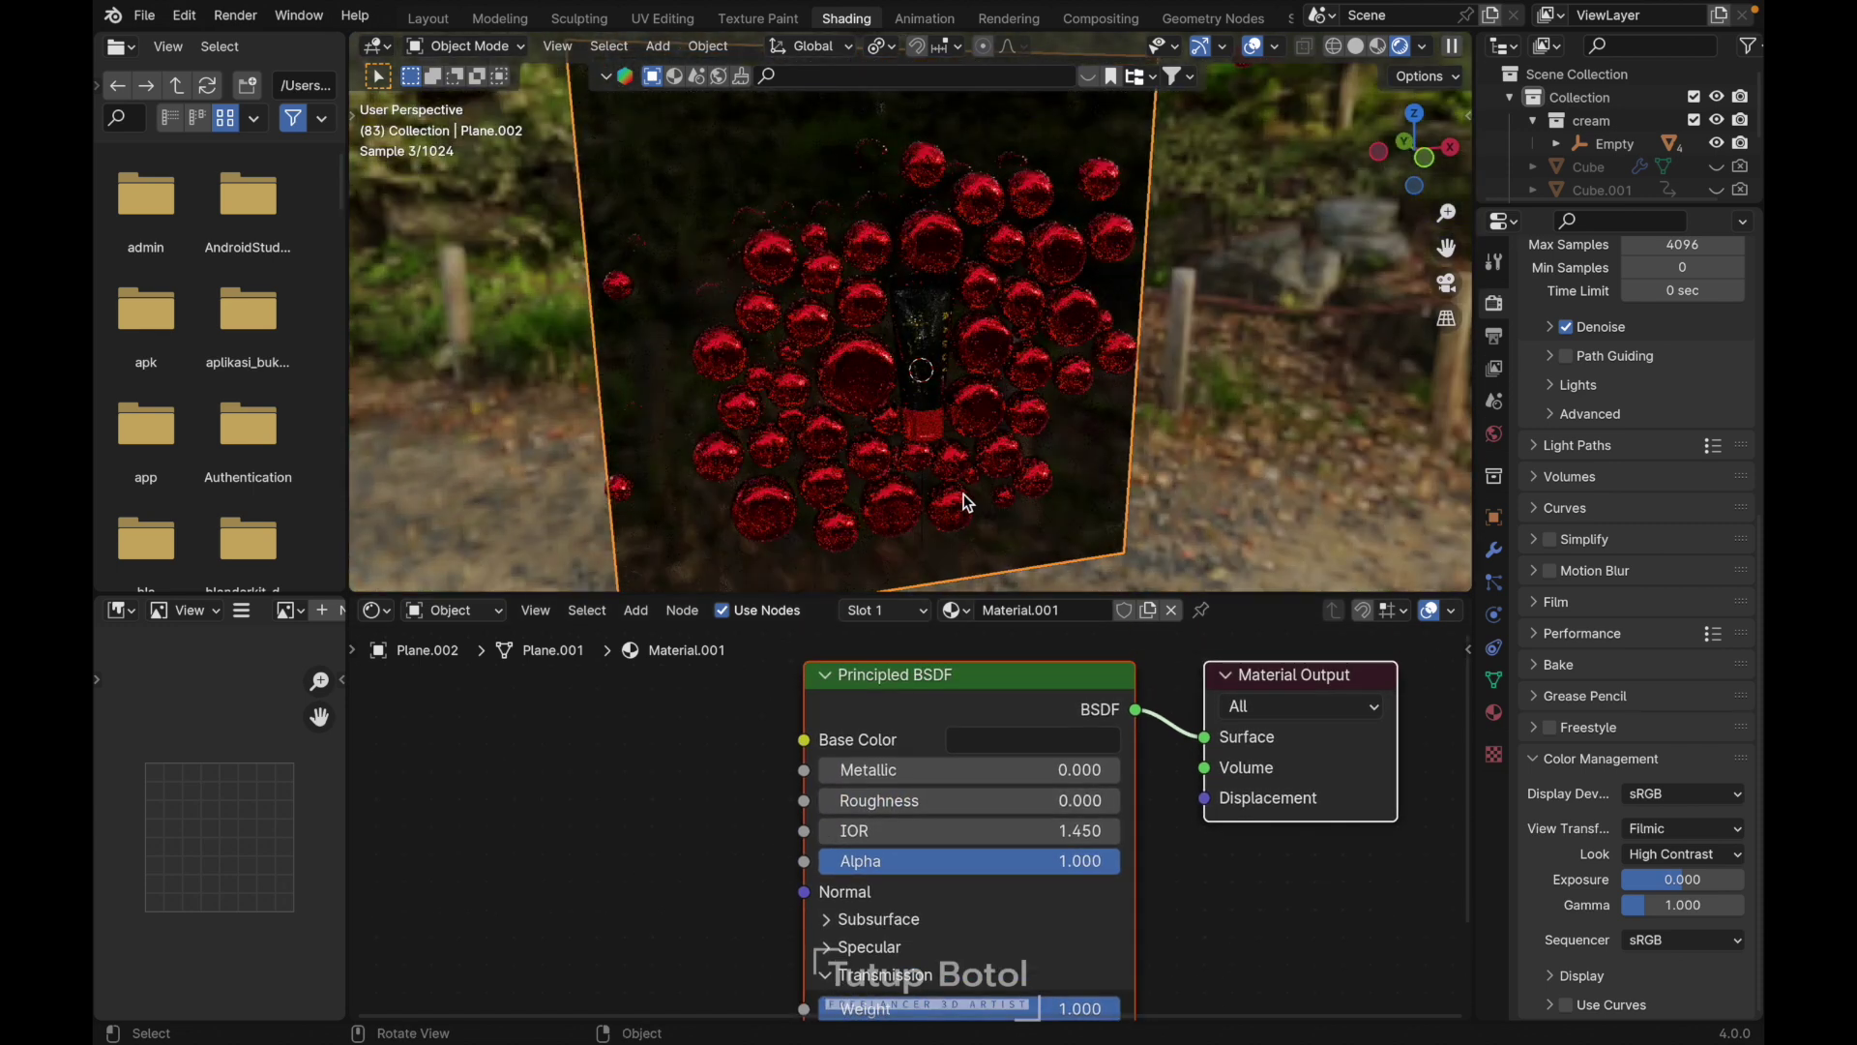
key("KP_1")
Darken the backdrop material's base color to pure black, value 0.000
left_click(979, 739)
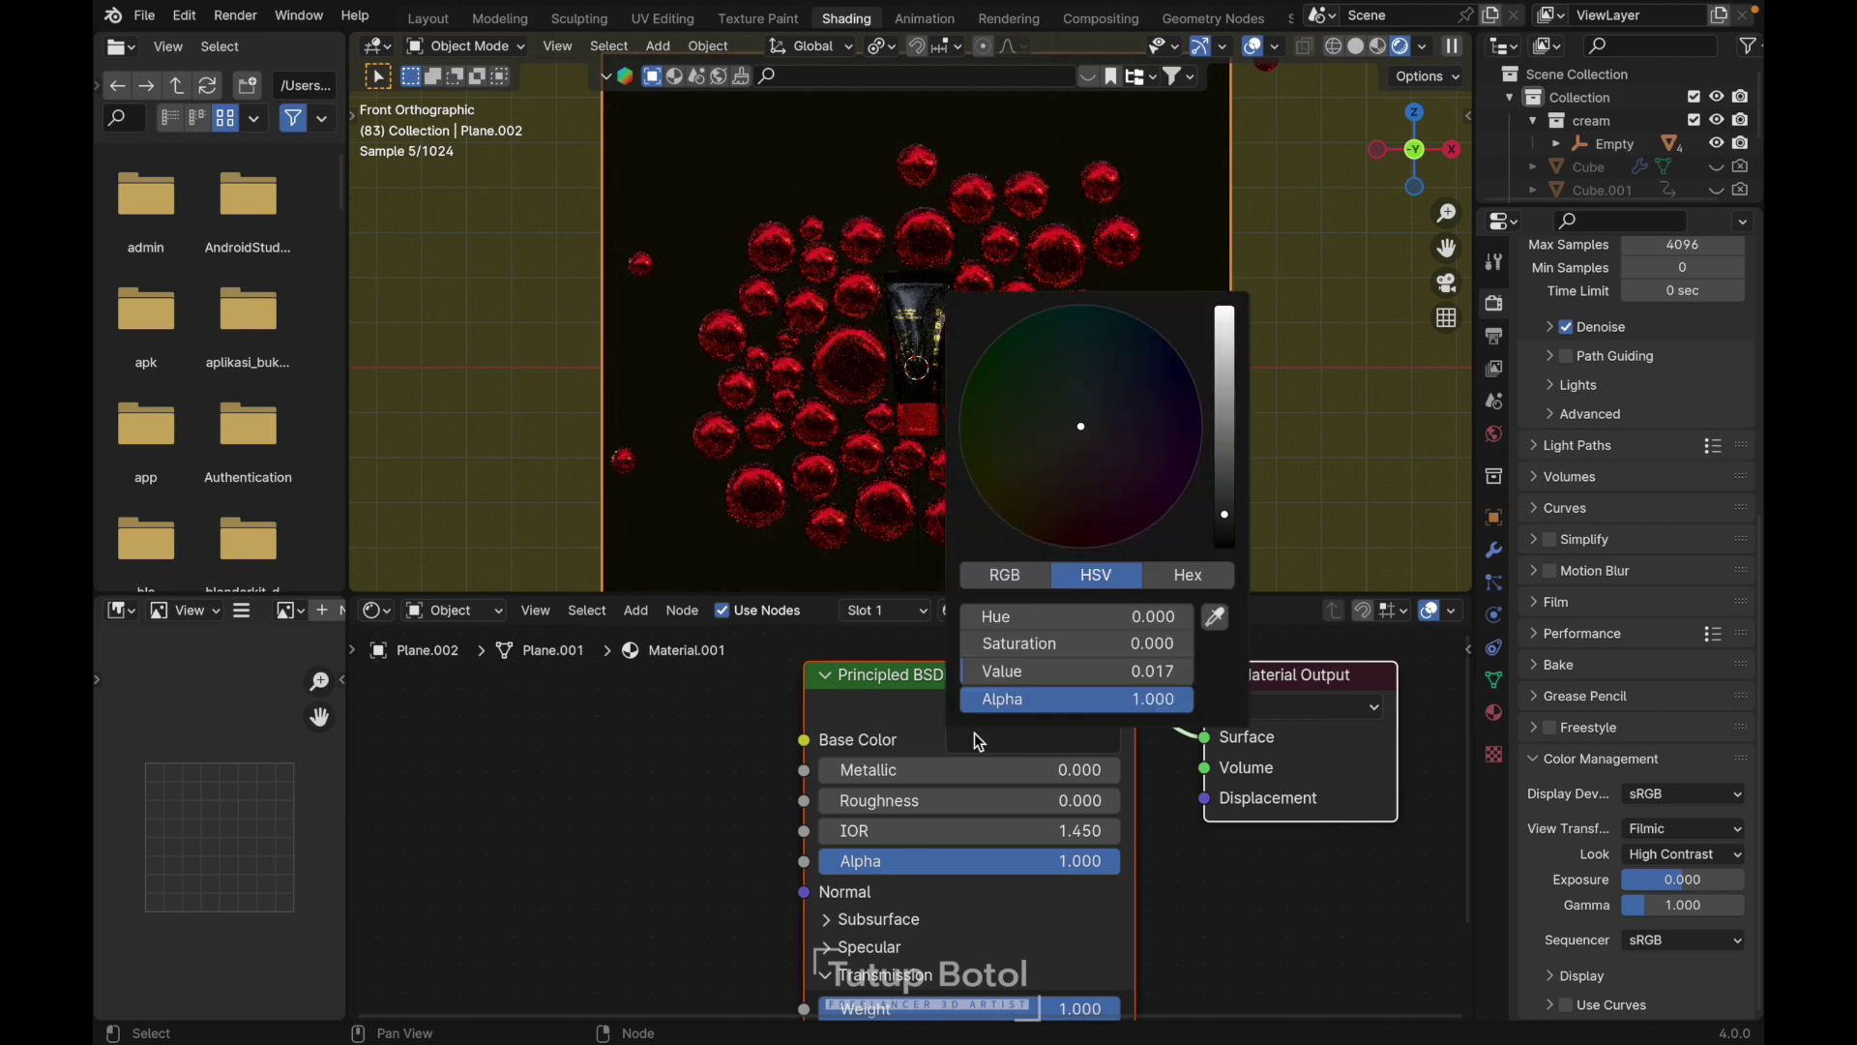
mouse_move(1225, 513)
left_mouse_down()
mouse_move(1225, 324)
mouse_move(1225, 540)
left_mouse_up()
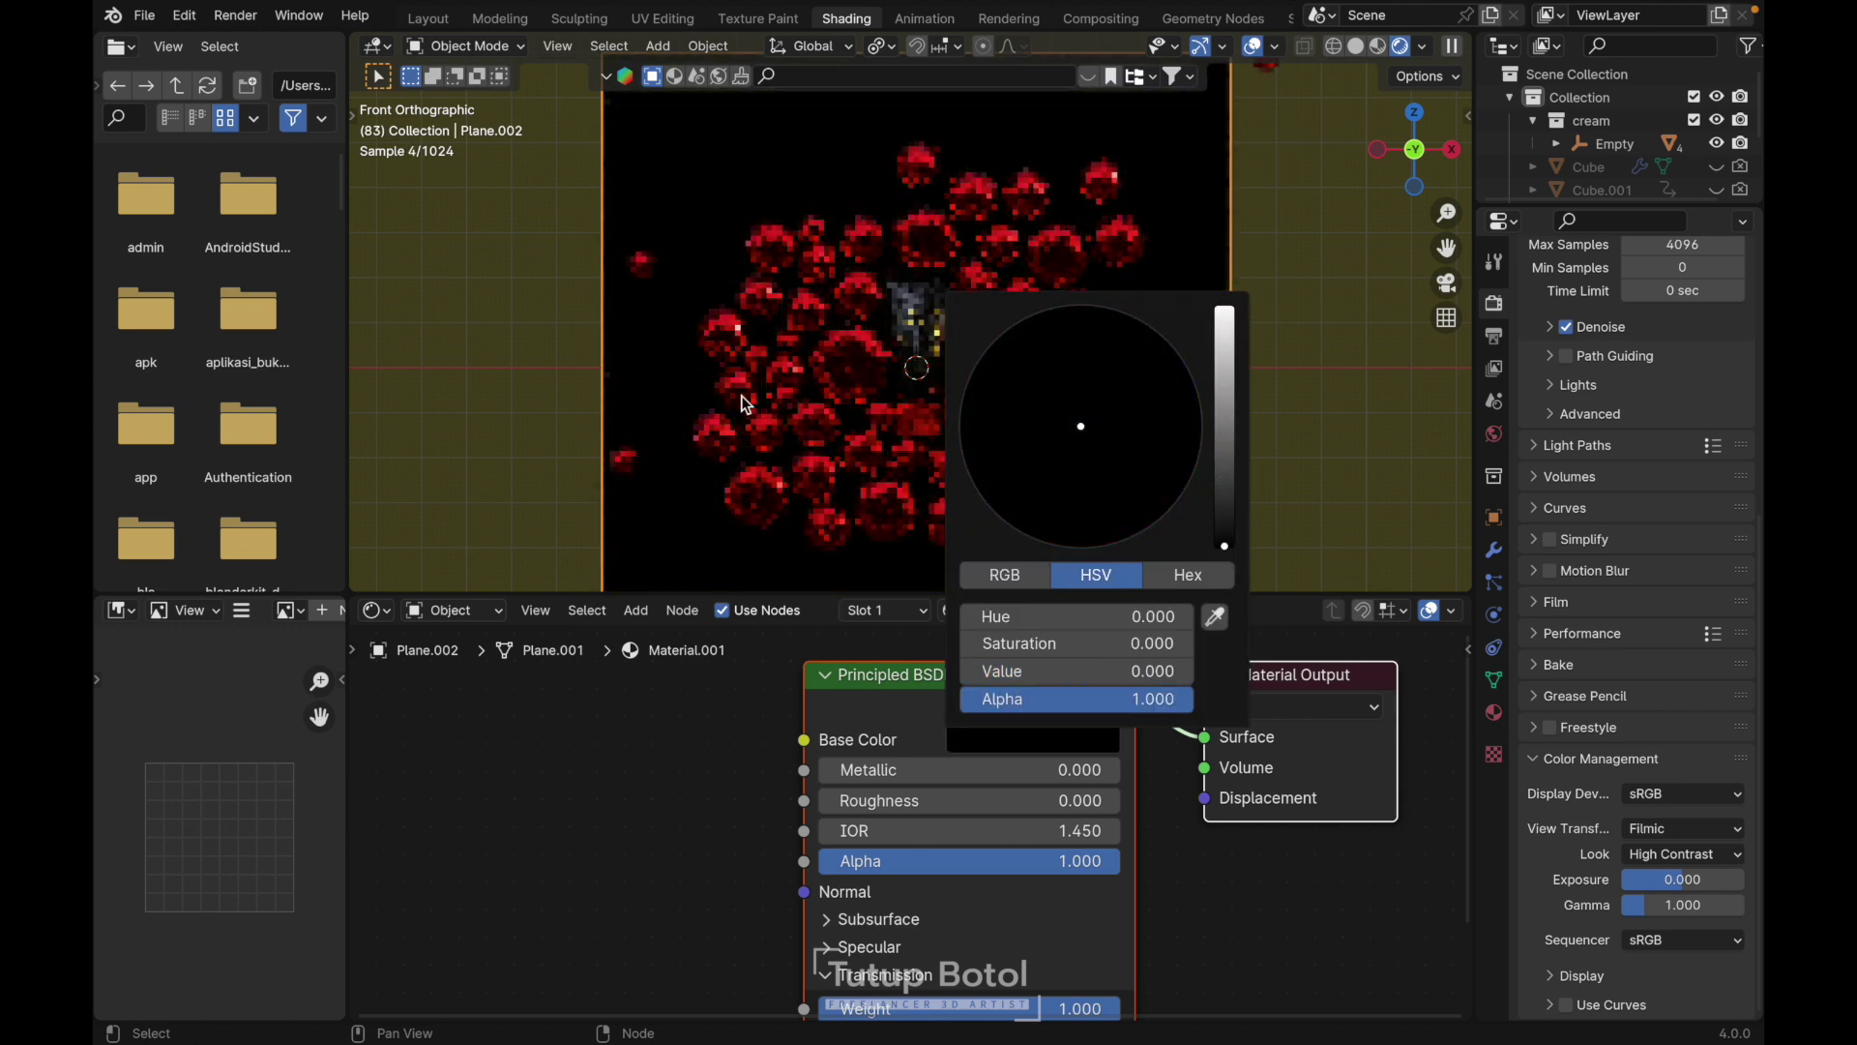
scroll(708, 445, "left", 5)
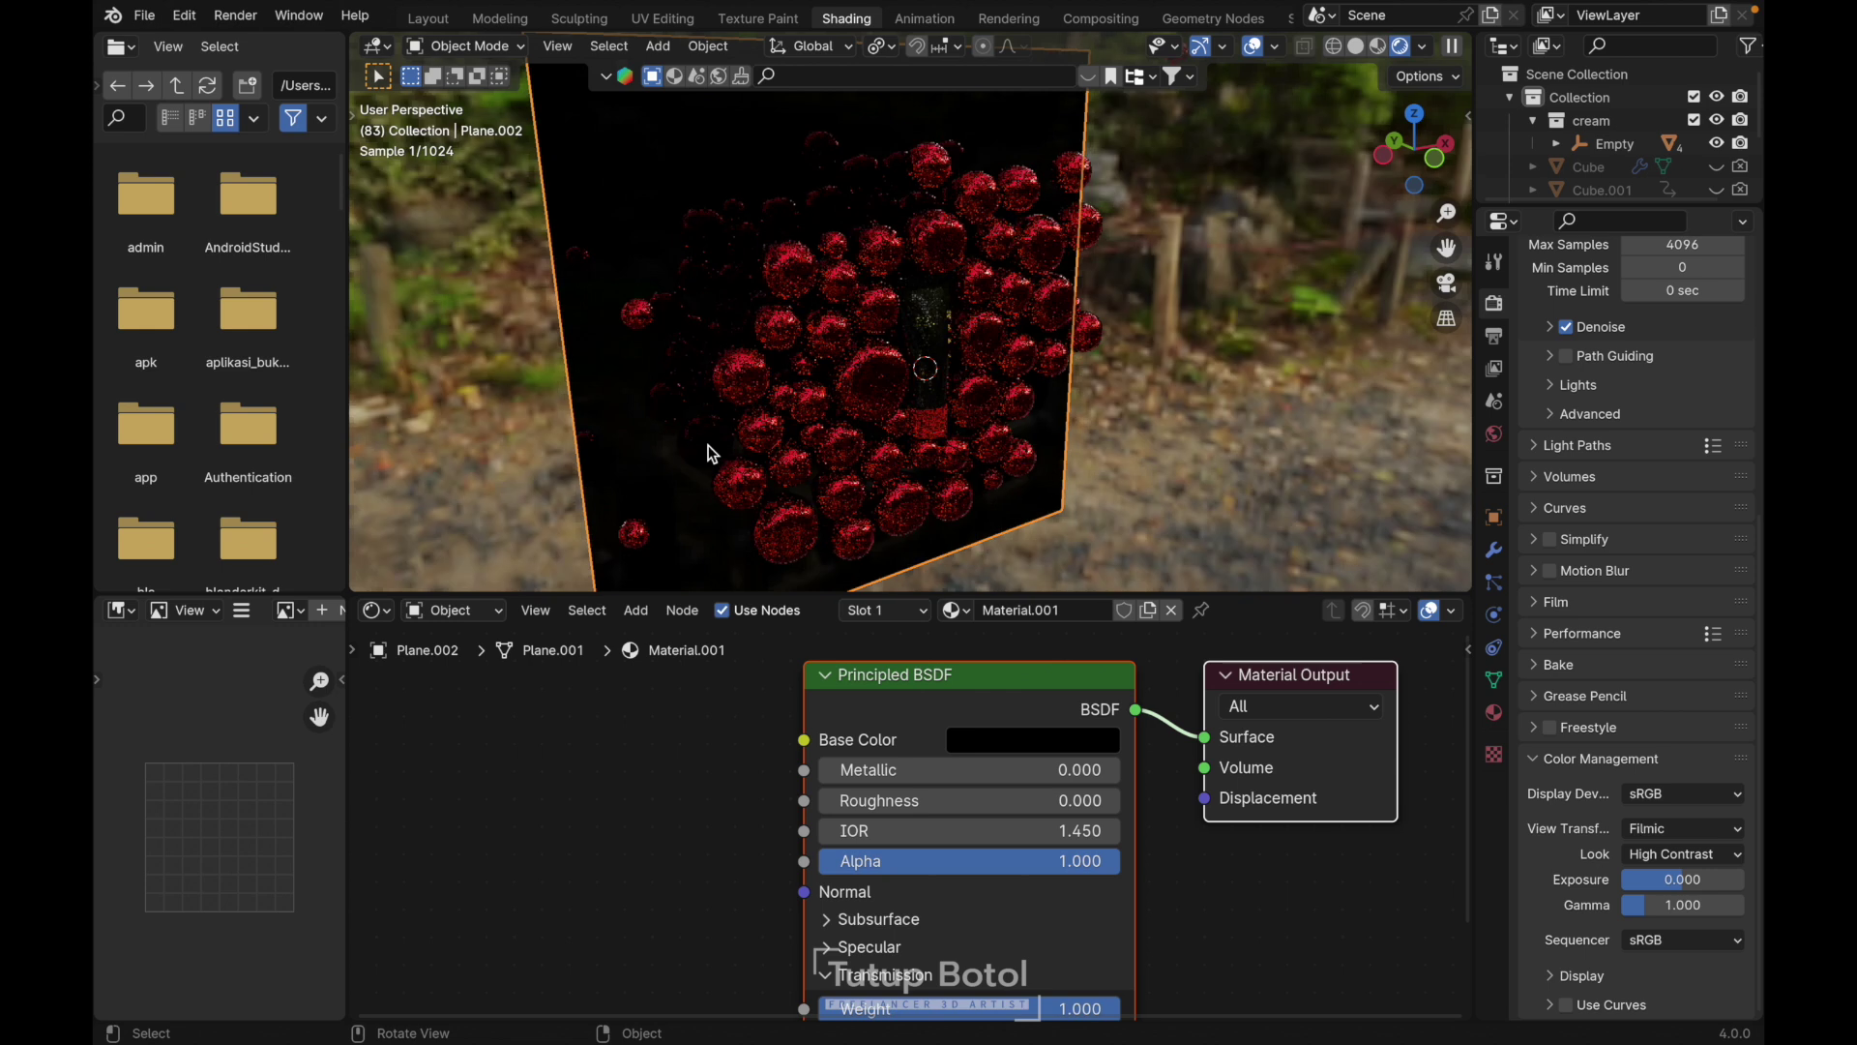
In the Layout workspace, show the viewport in rendered shading and add a camera
left_click(428, 18)
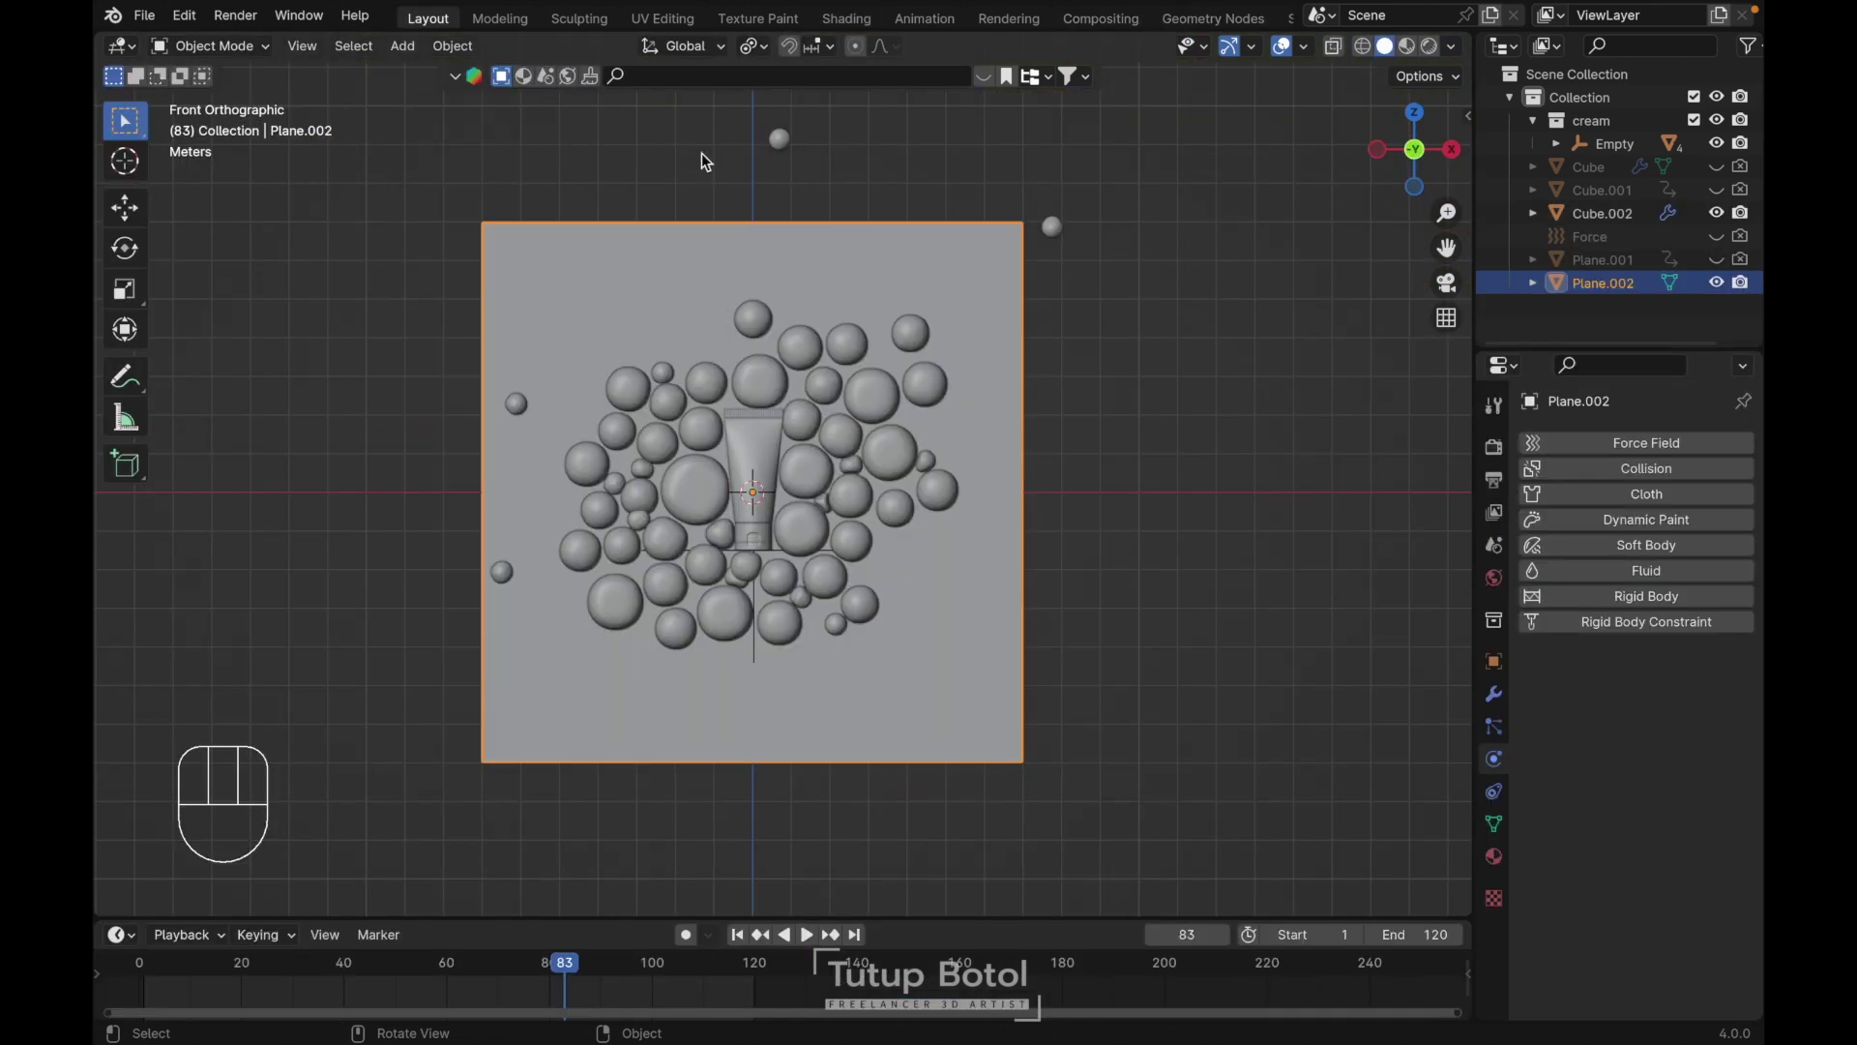
left_click(1430, 46)
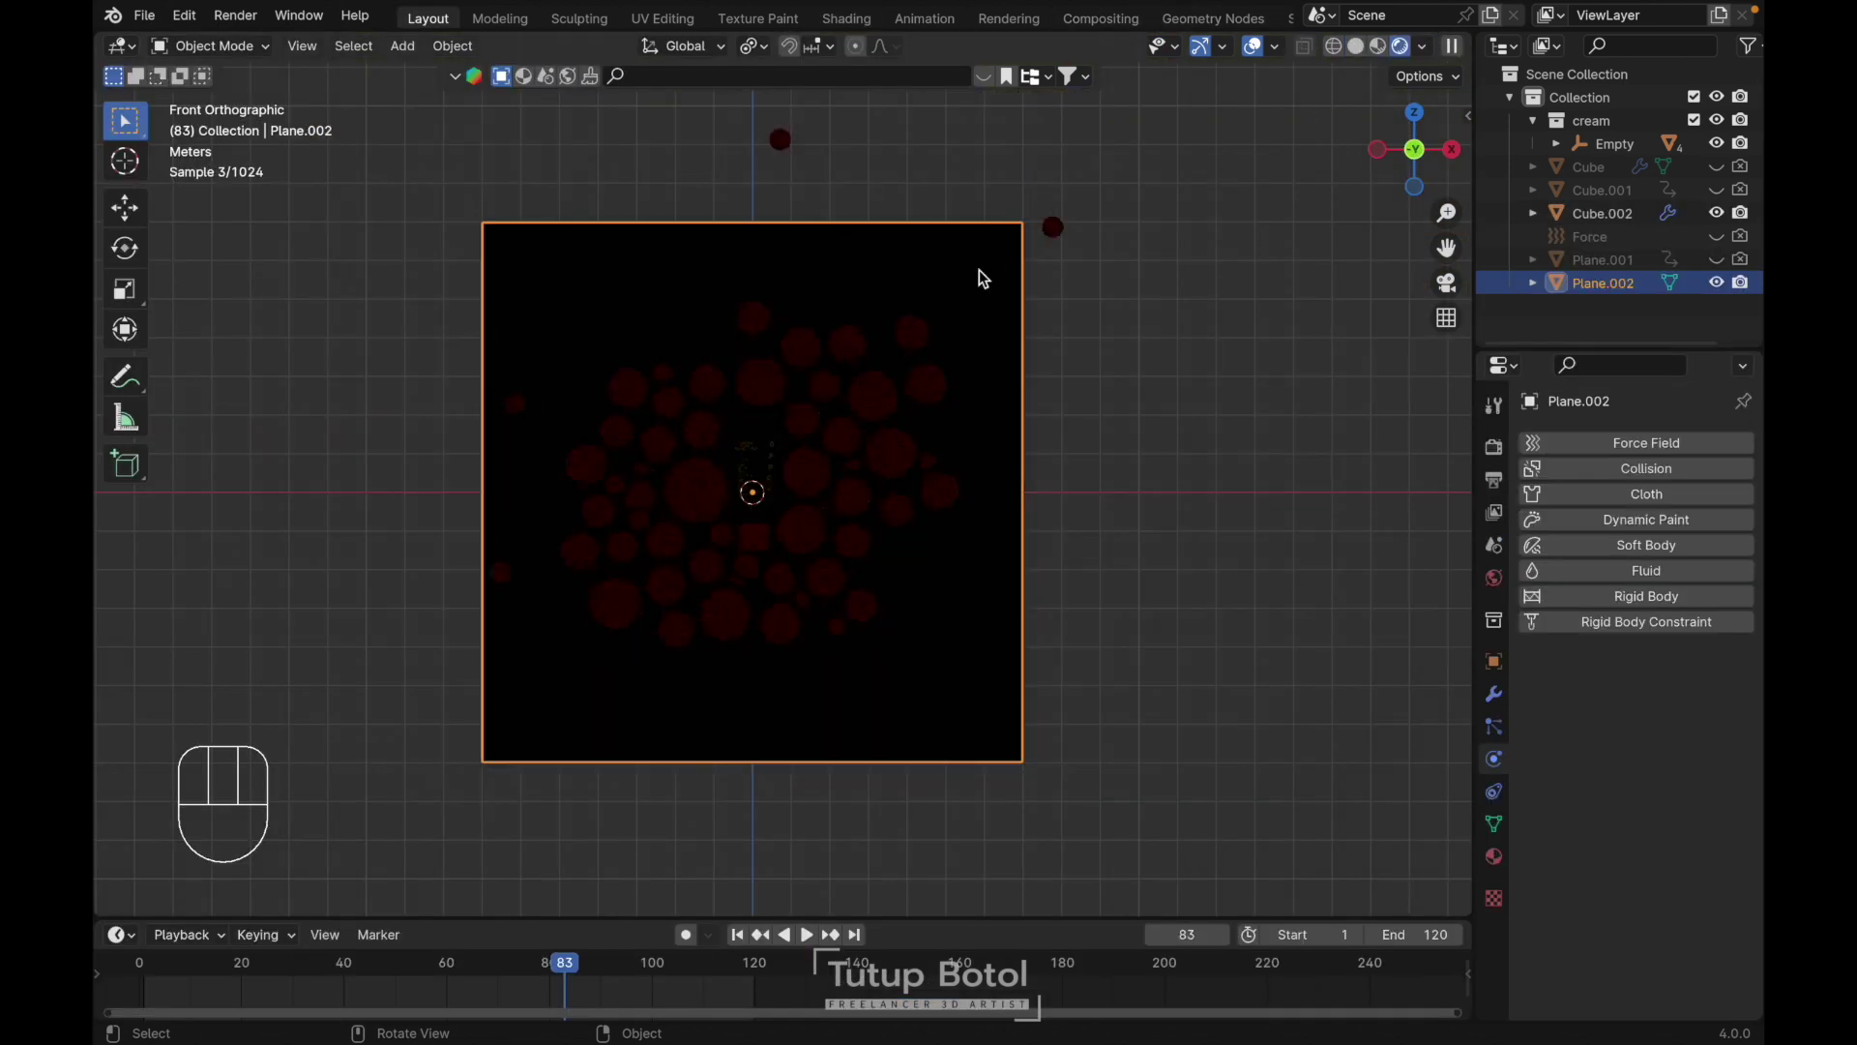
key("shift+a")
mouse_move(978, 269)
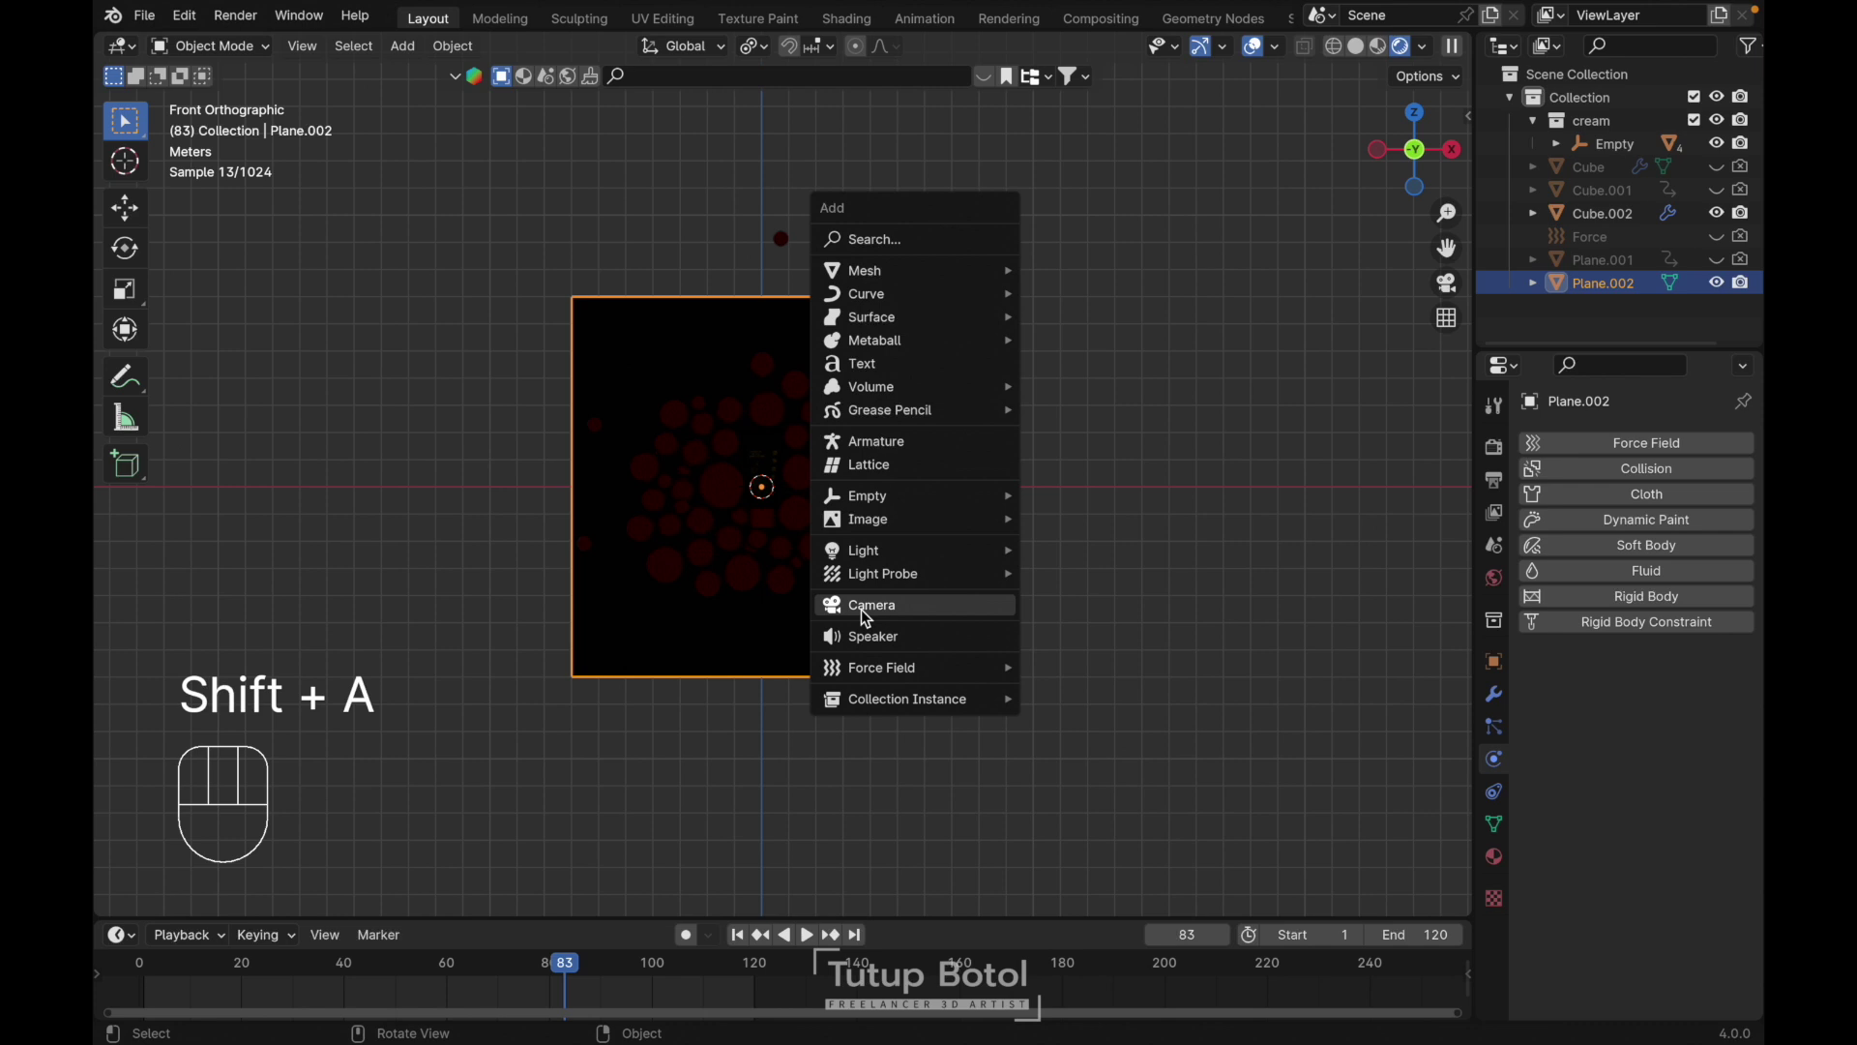
left_click(861, 608)
Move the camera along the Y axis to a distance in front of the tube and look through it
key("grave")
key("g")
key("y")
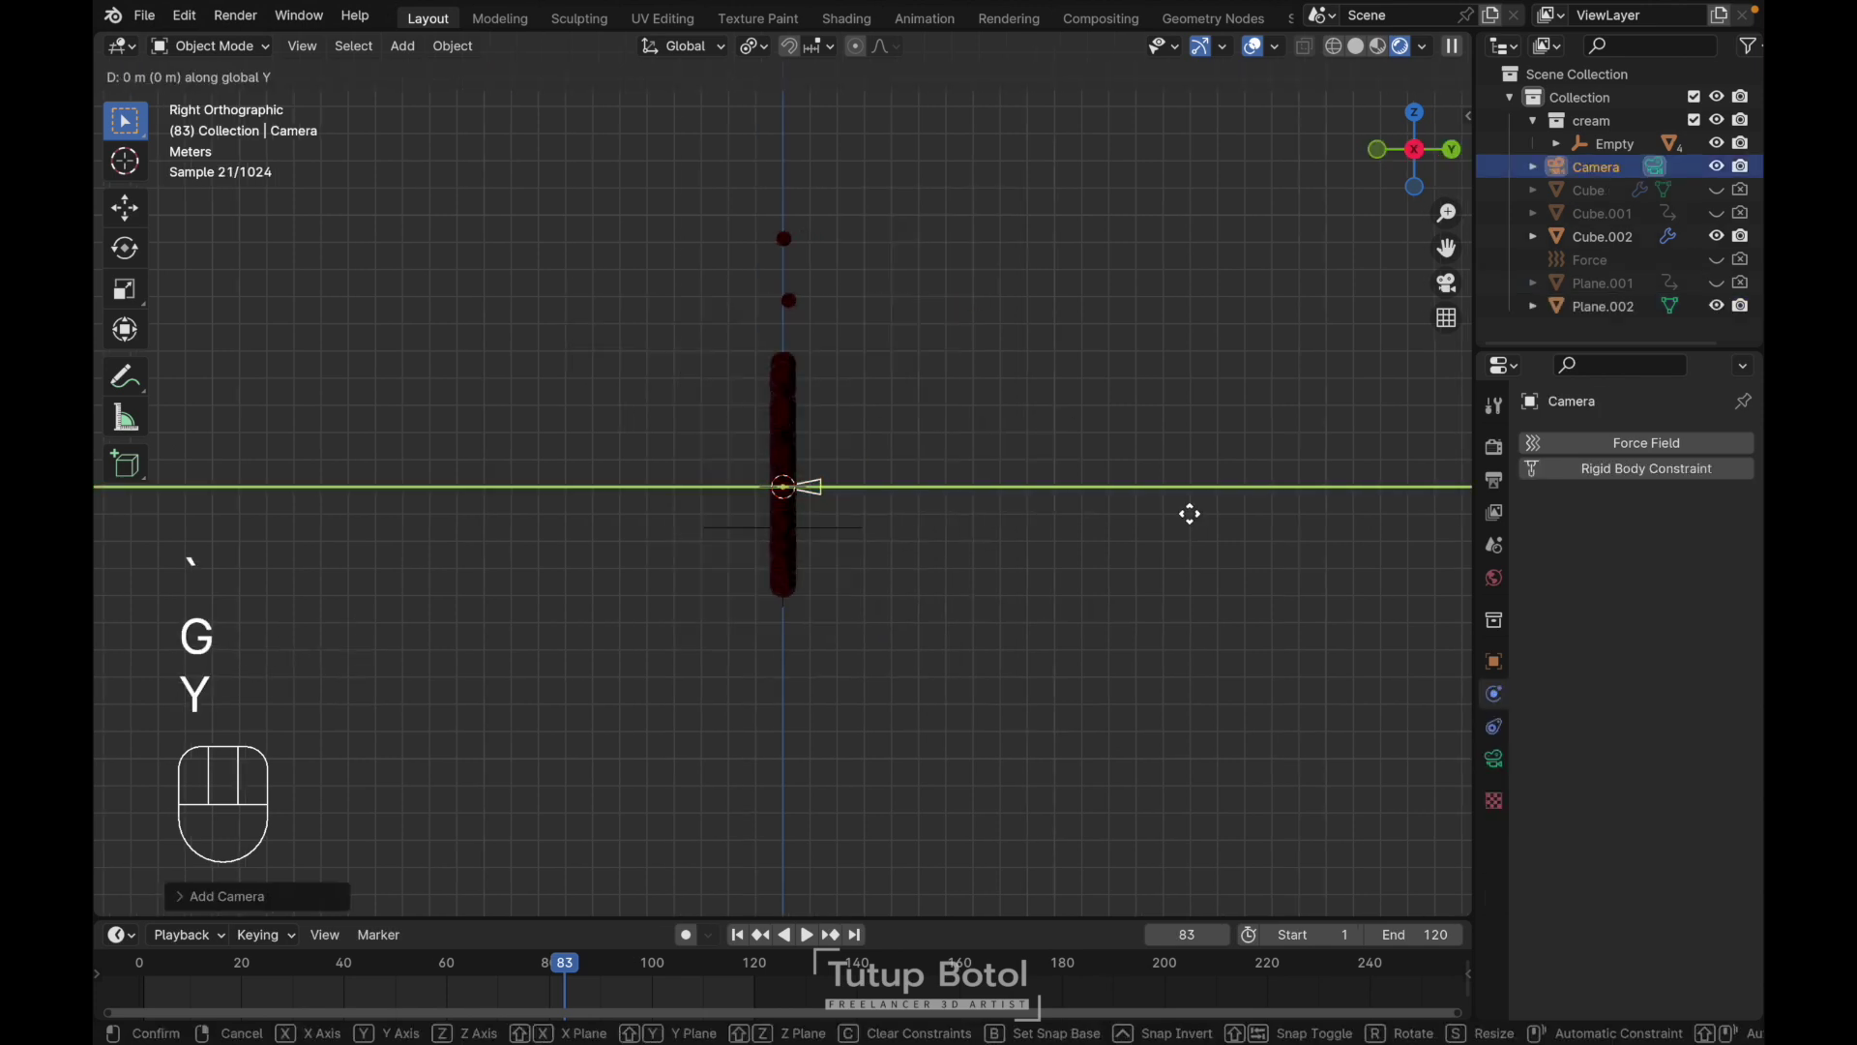
left_click(774, 496)
key("grave")
left_click(681, 567)
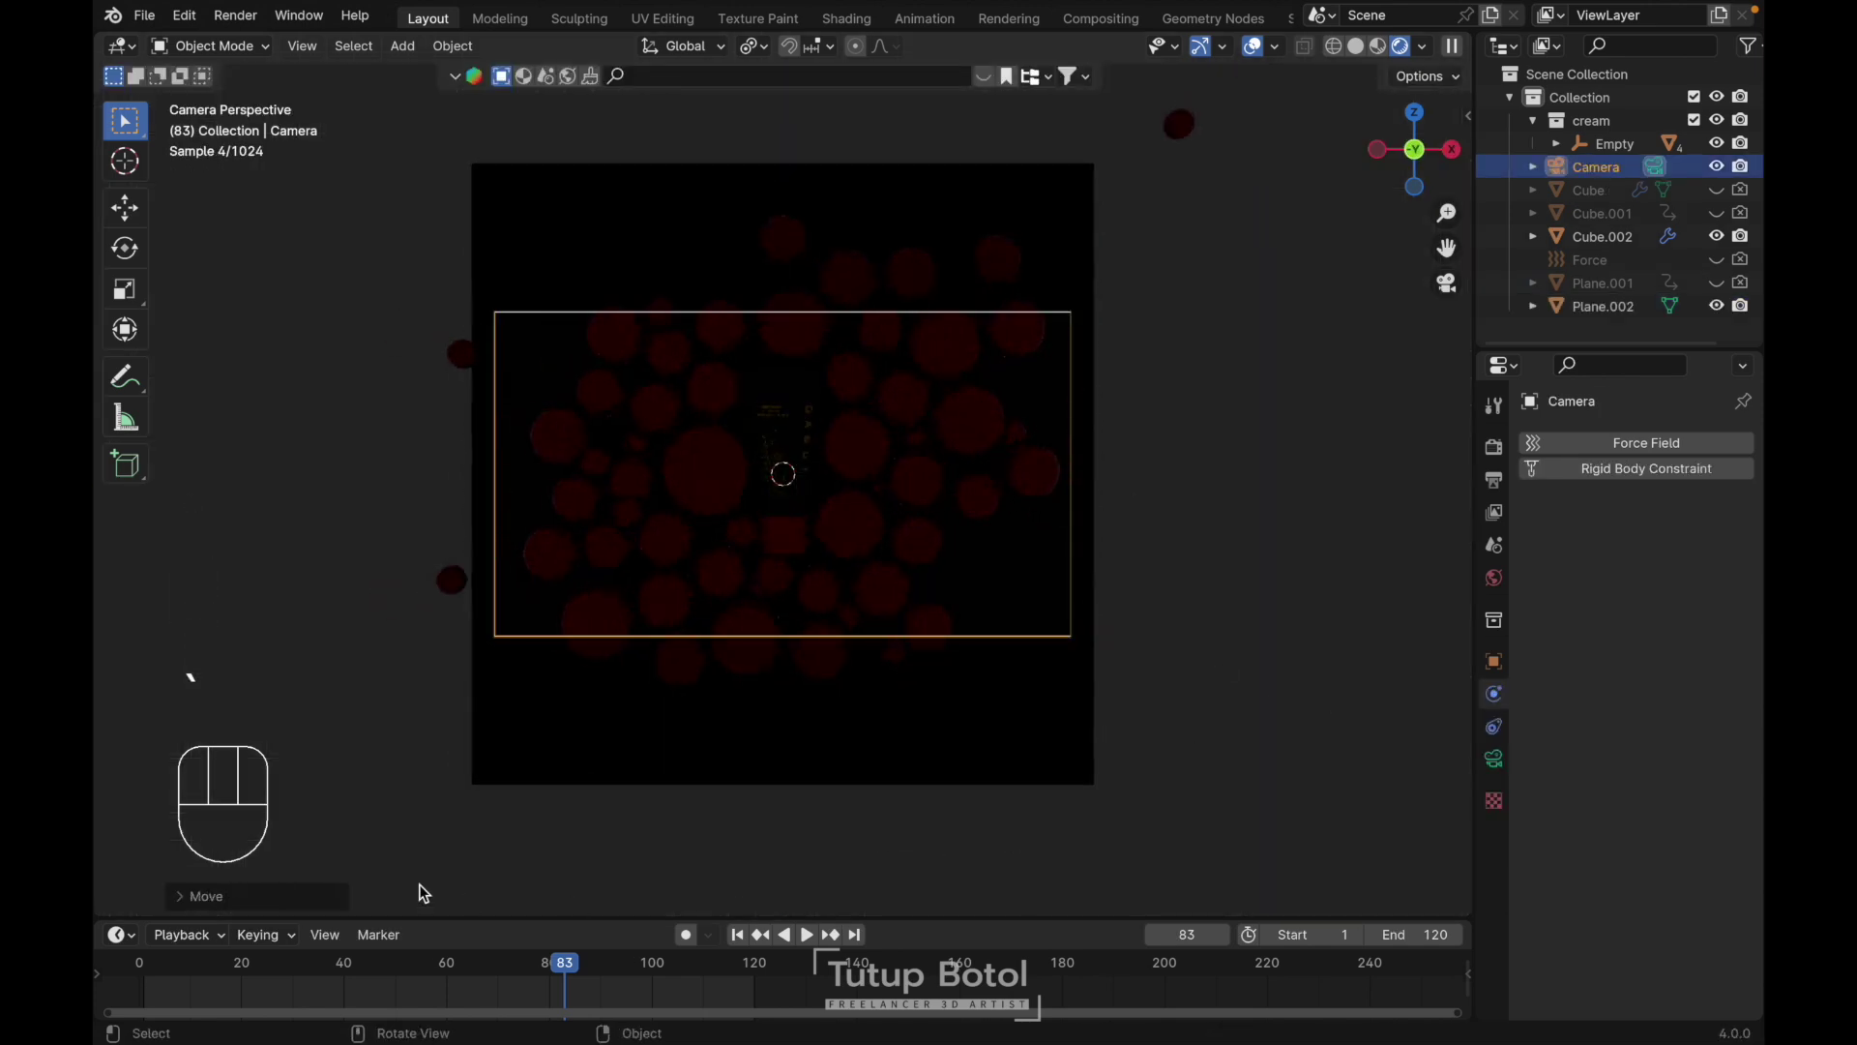
Enlarge the timeline area and turn it into a Shader Editor framing the World nodes
left_click_drag(491, 917, 460, 667)
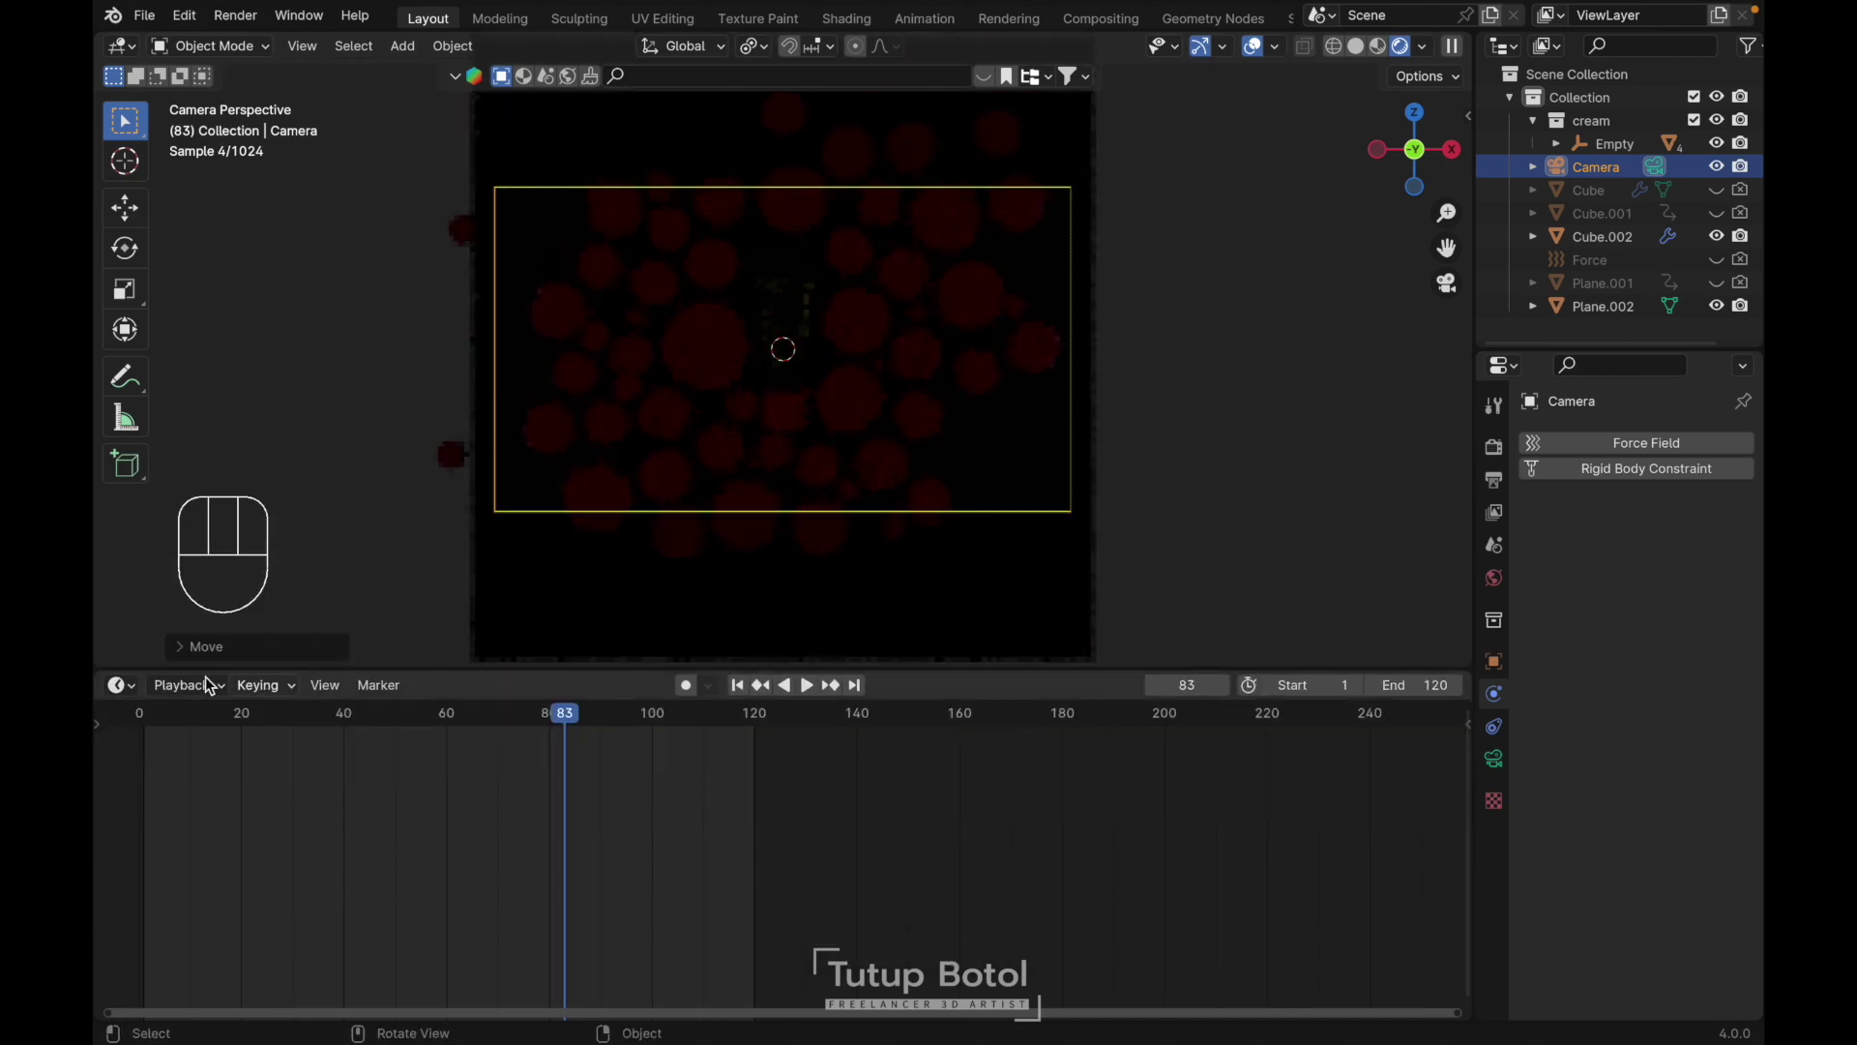
left_click(121, 685)
left_click(171, 899)
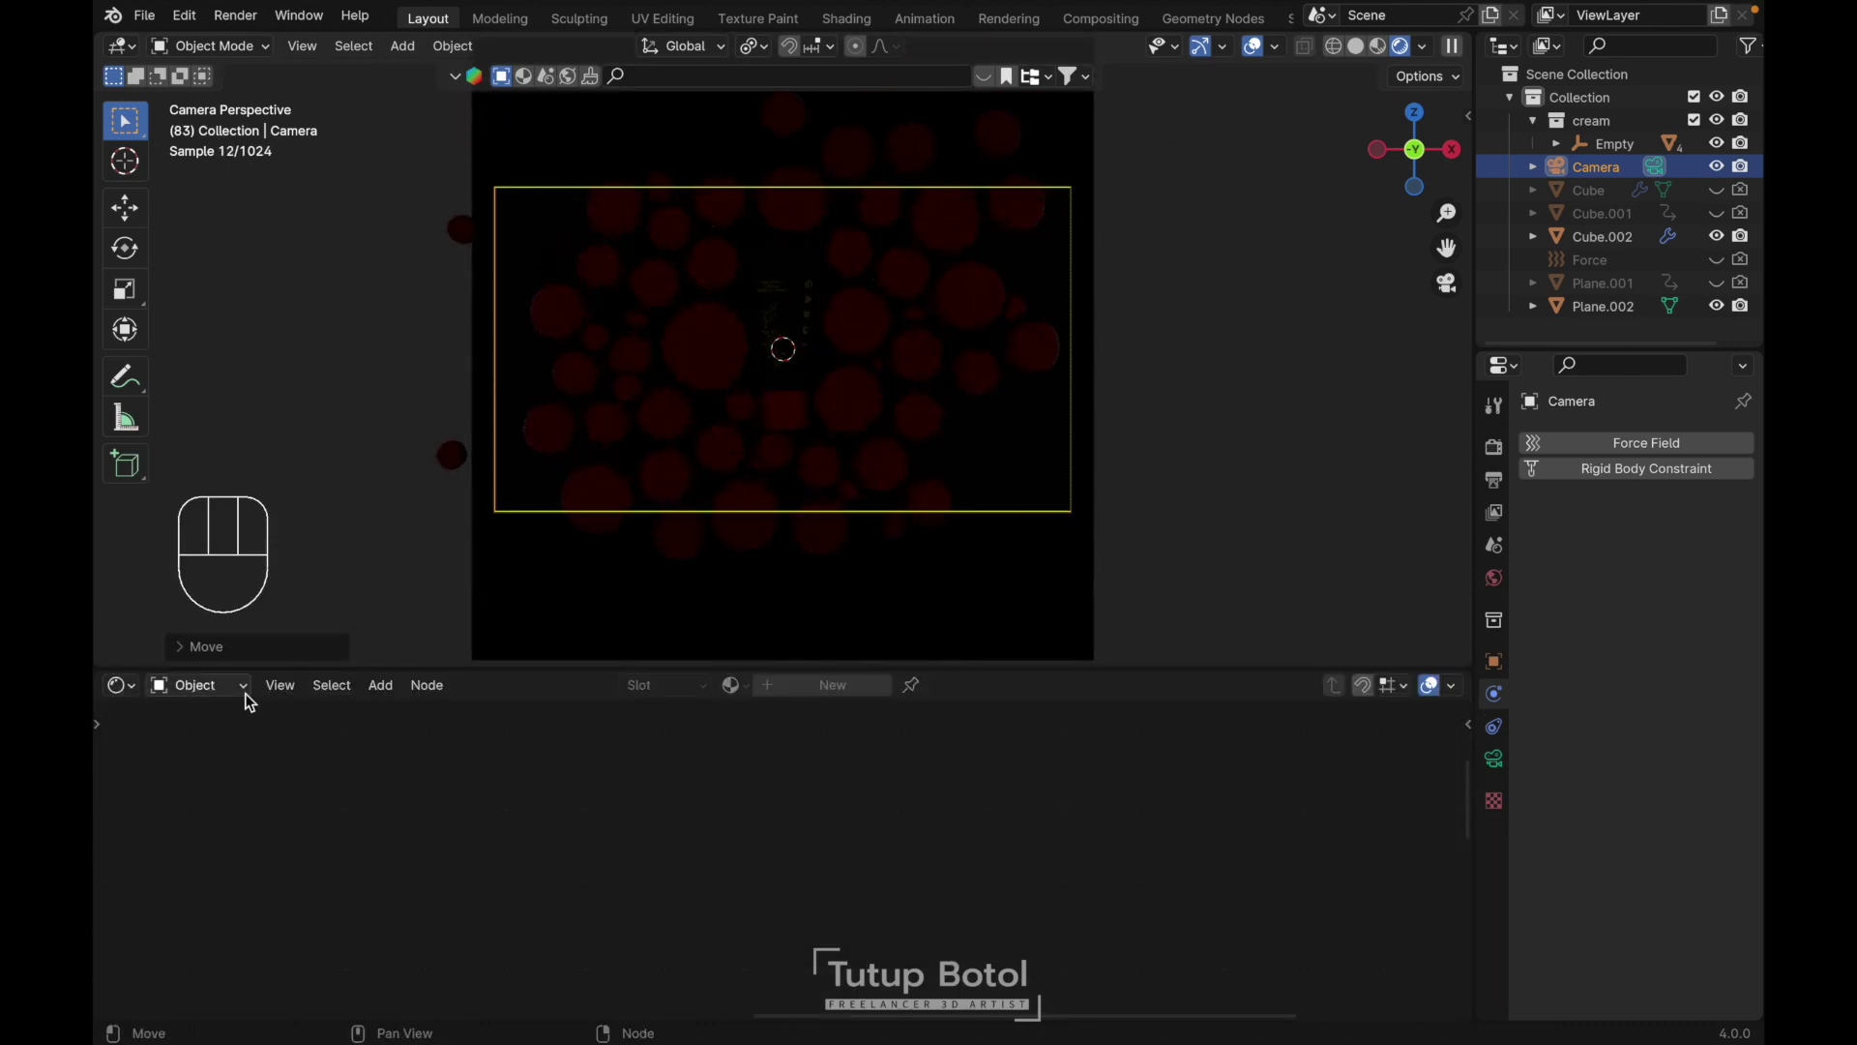
left_click(206, 689)
left_click(215, 769)
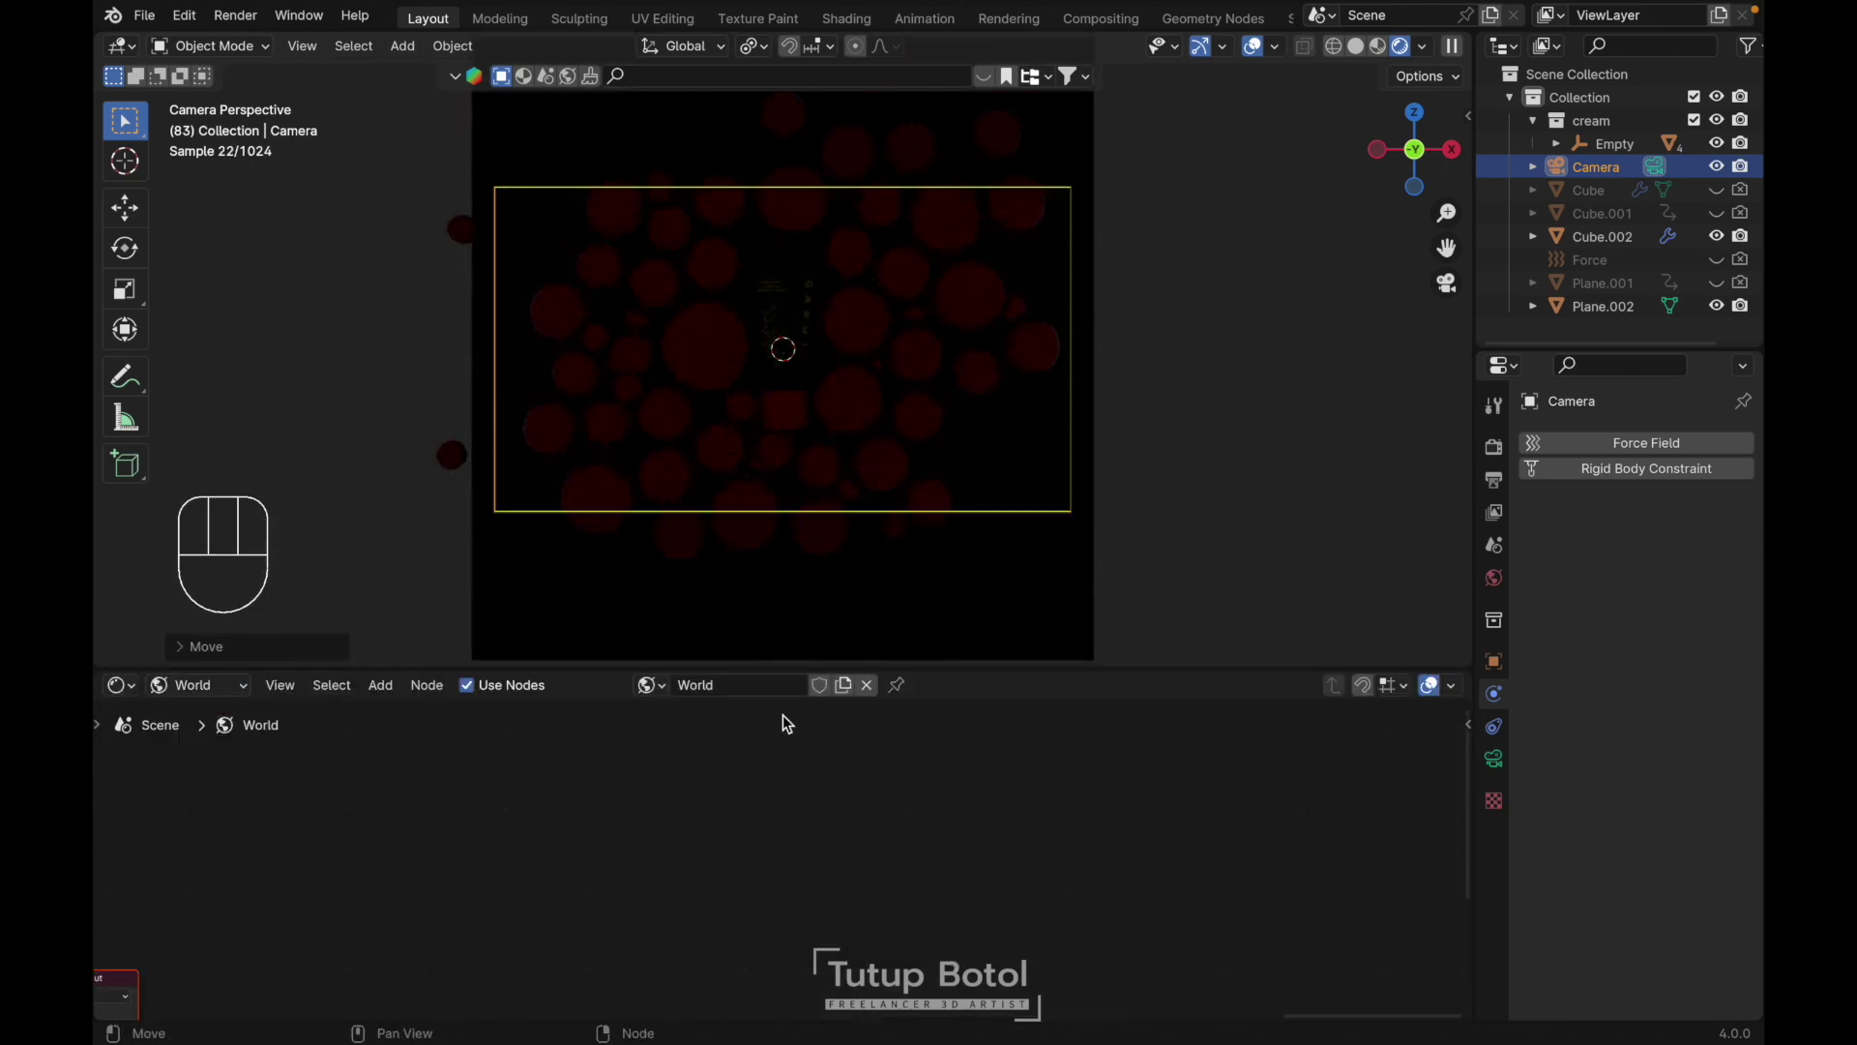
key("Home")
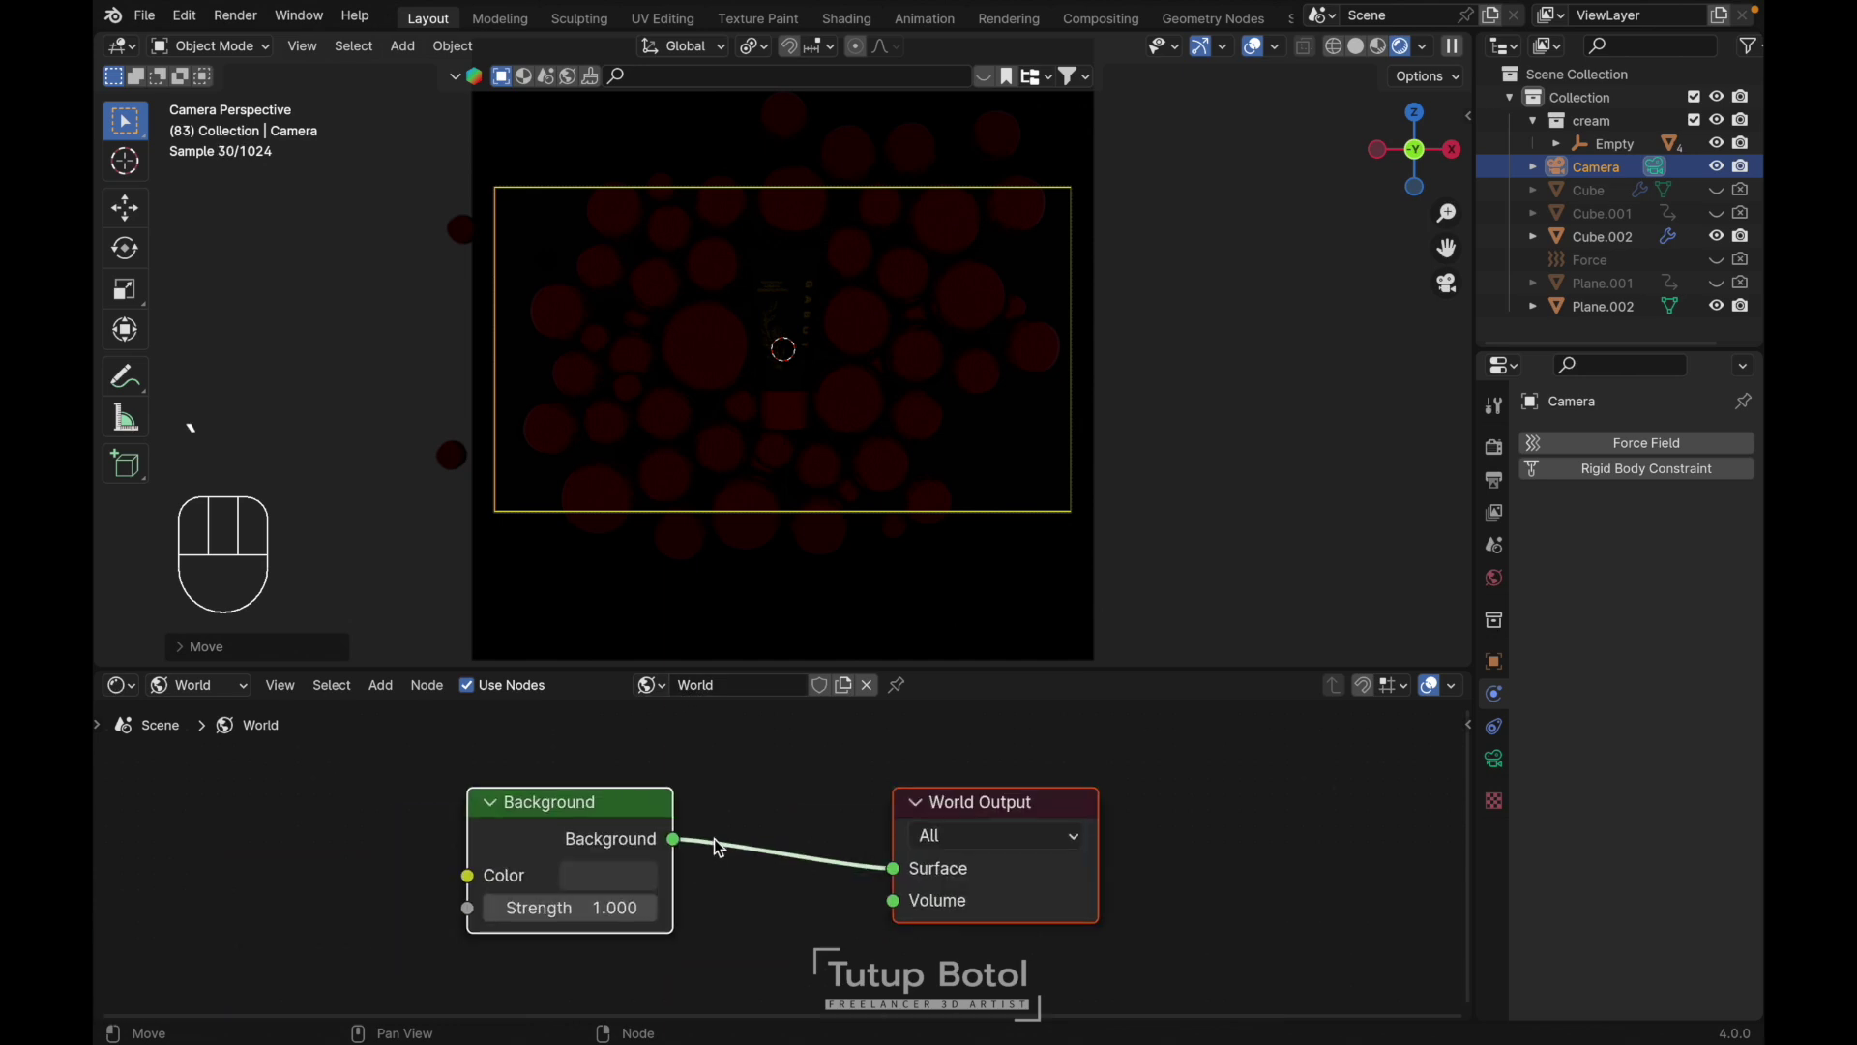
Add an environment texture with mapping to the world background and load bathroom_4k.exr from the HDRS folder
key("ctrl+t")
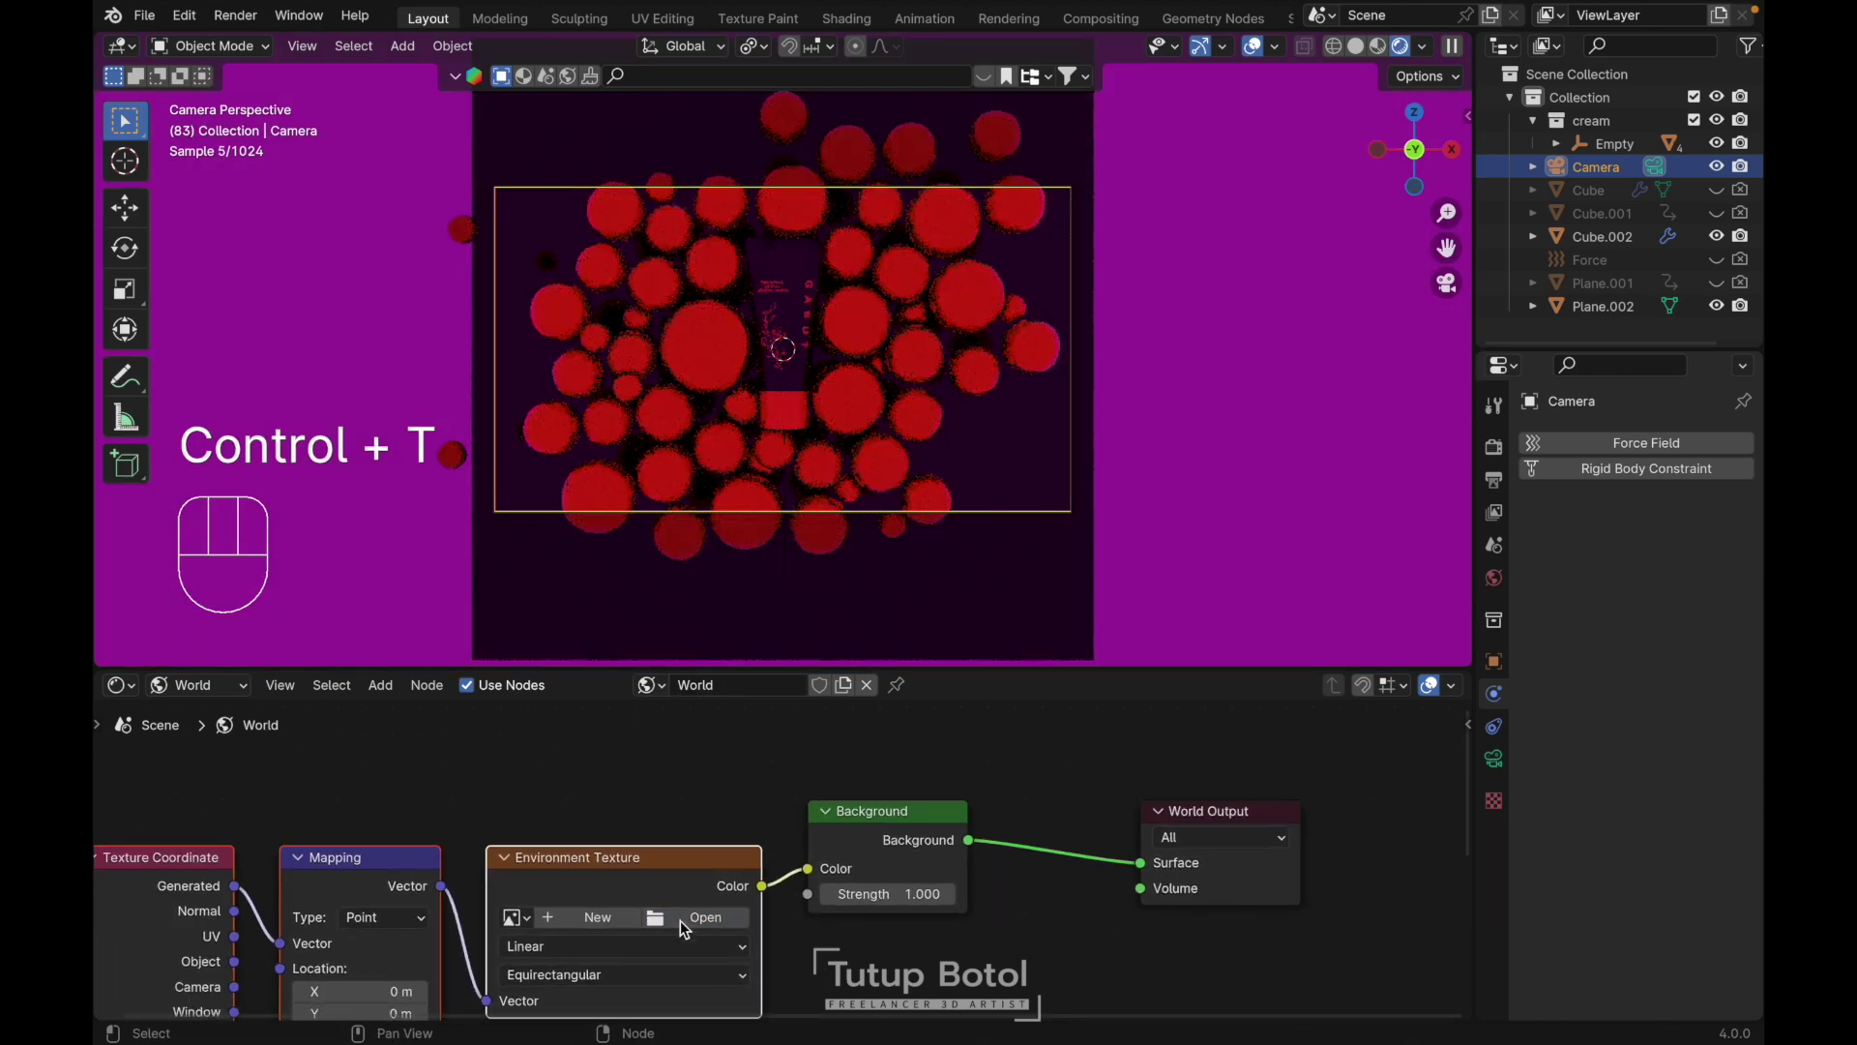
left_click(681, 919)
left_click(329, 747)
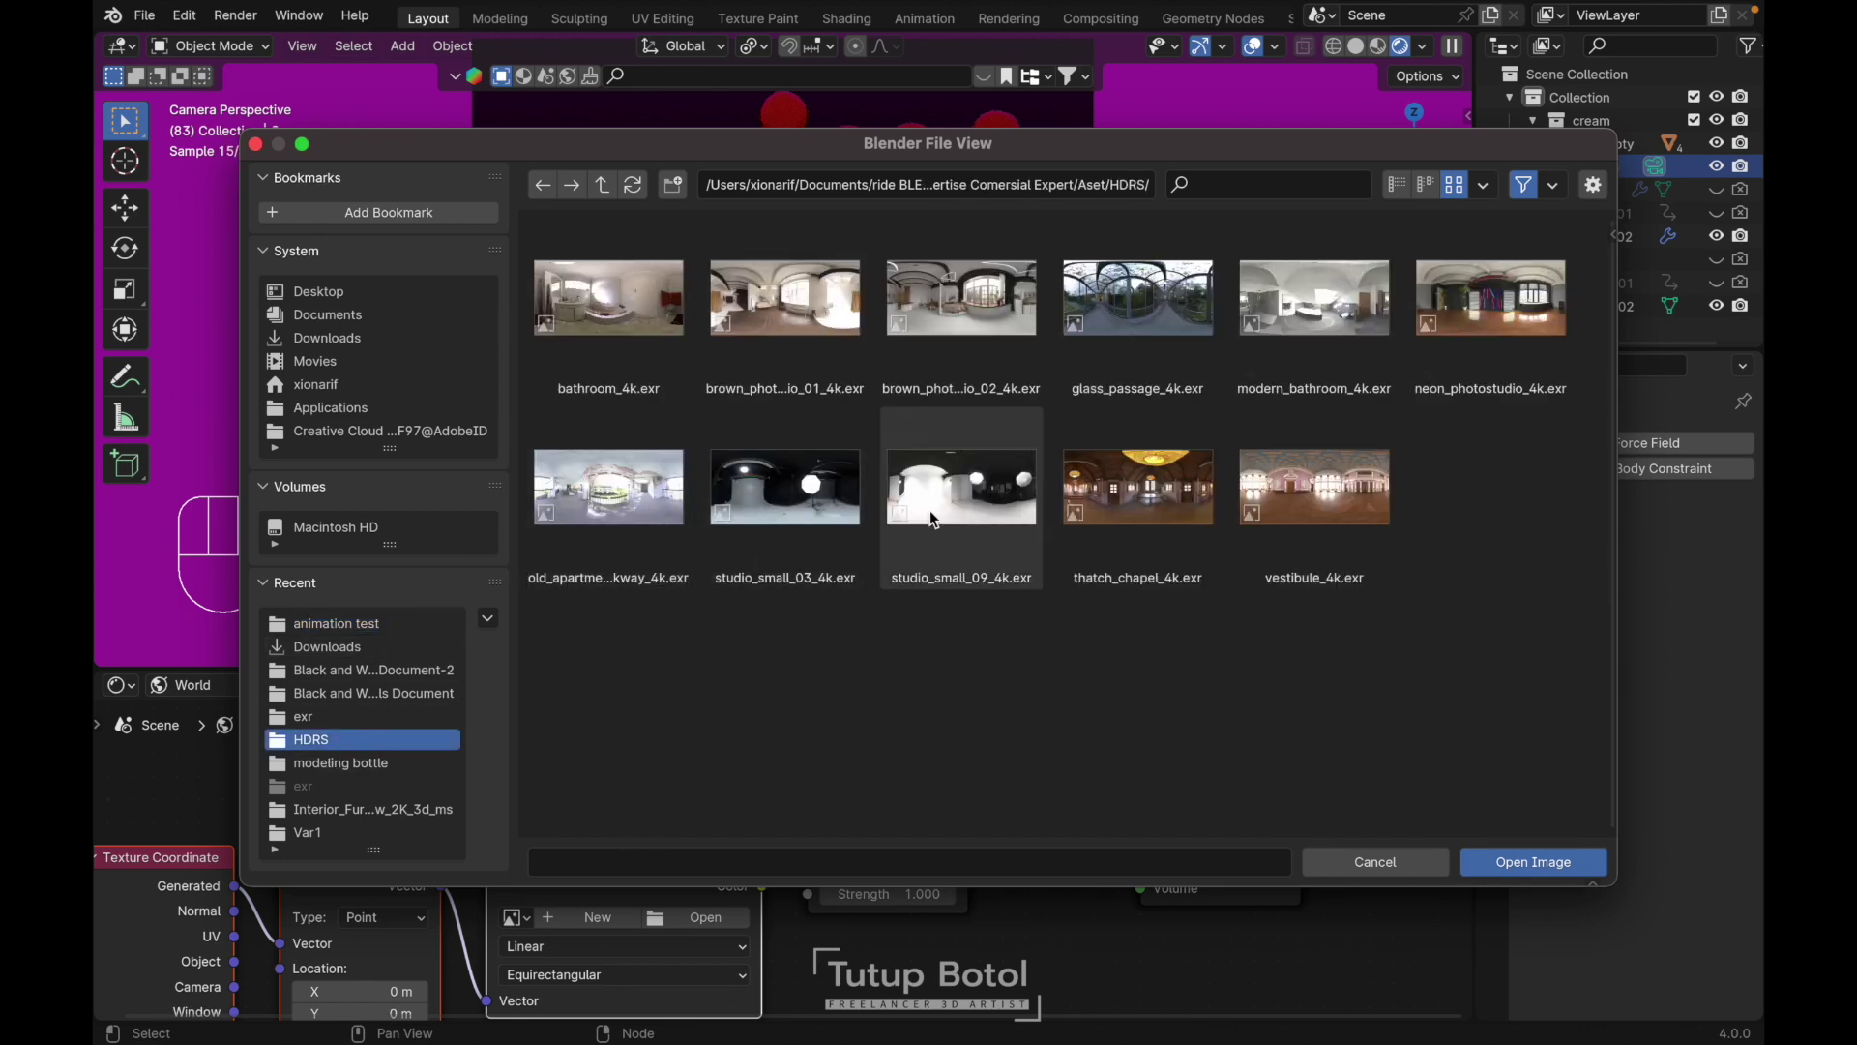
double_click(647, 317)
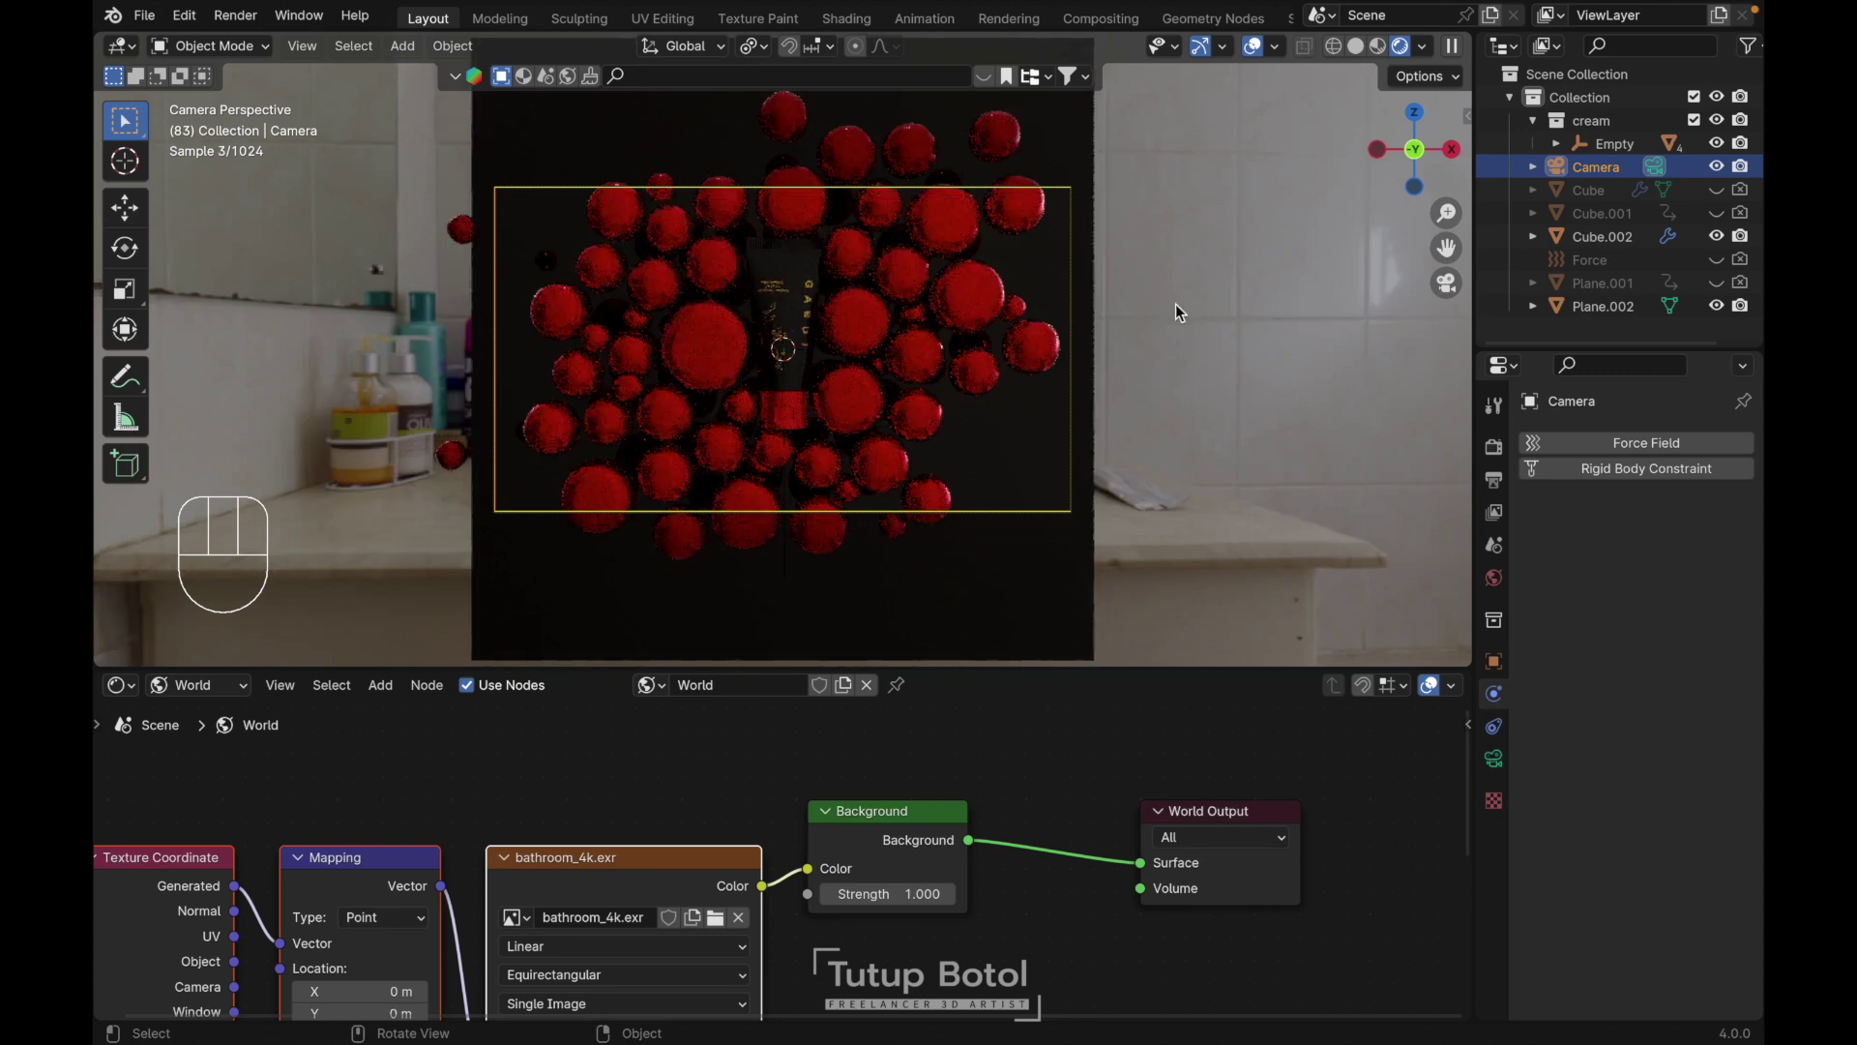
Replace the world's environment texture image with studio_small_03_4k.exr from the HDRS folder
scroll(629, 824, "down", 3)
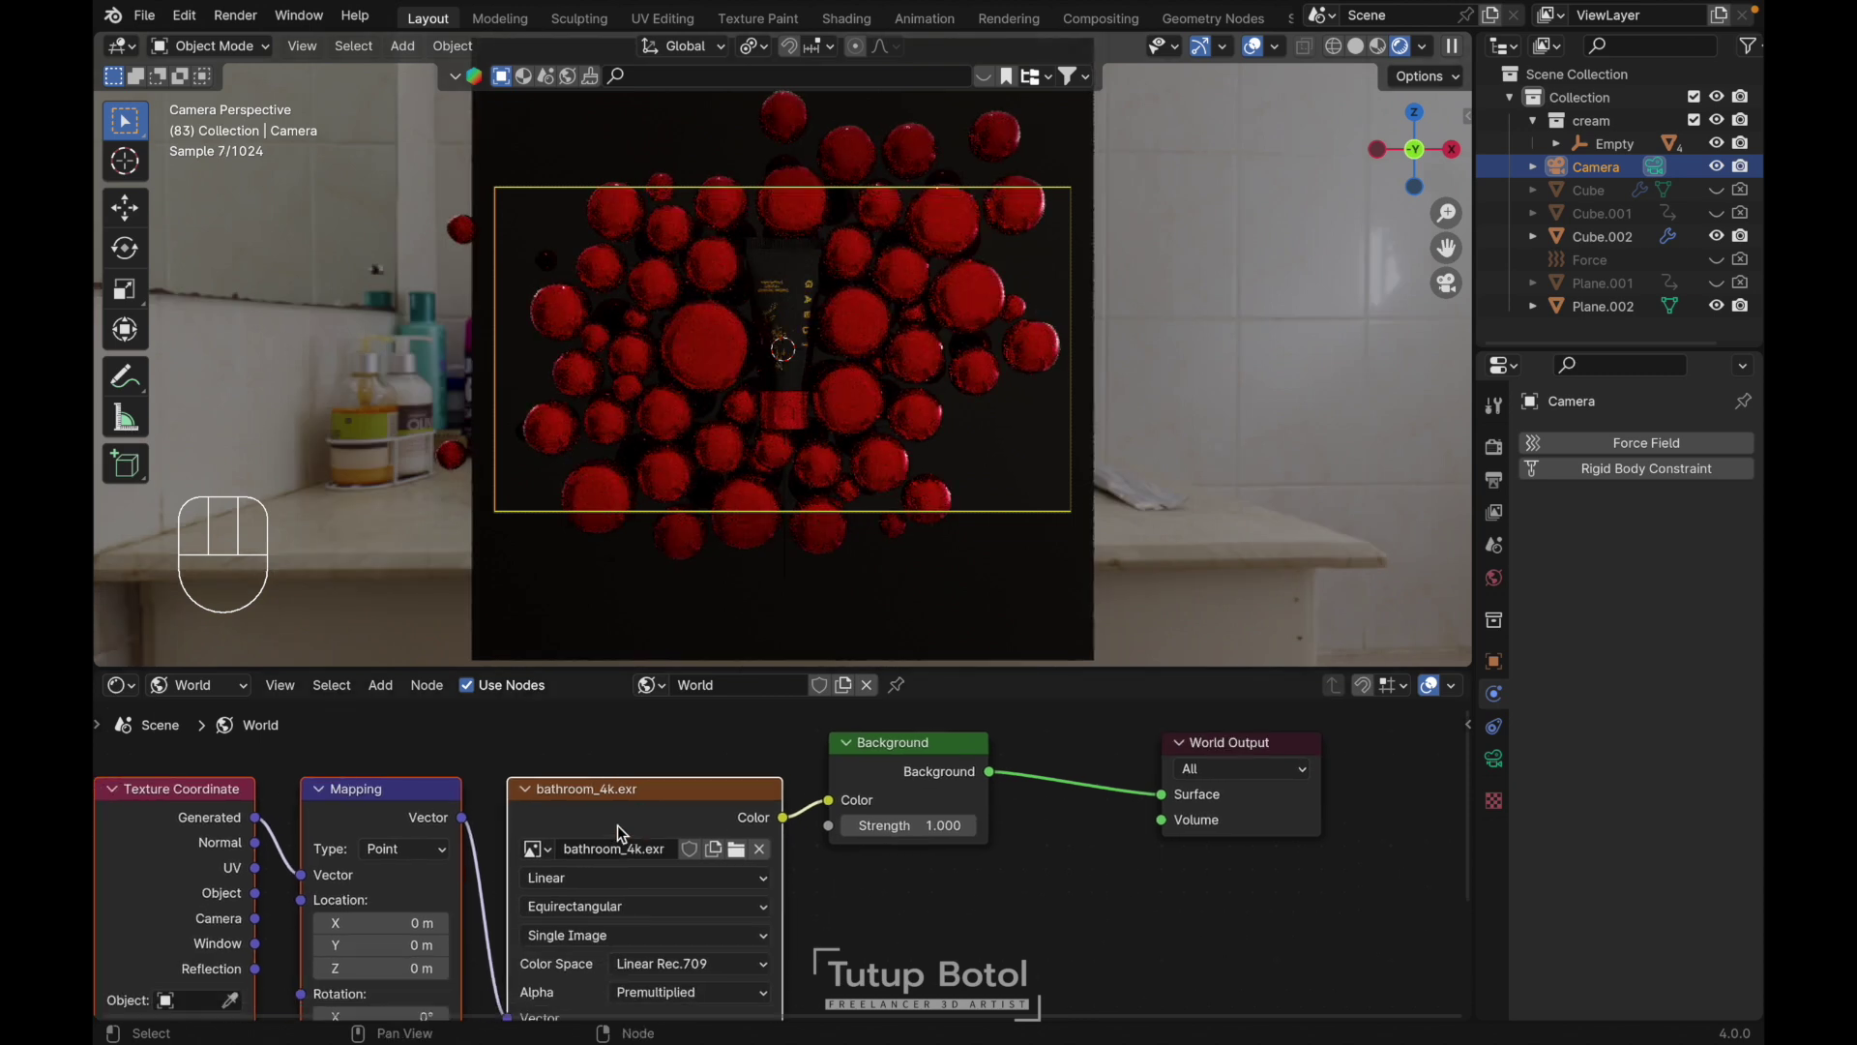
left_click(736, 848)
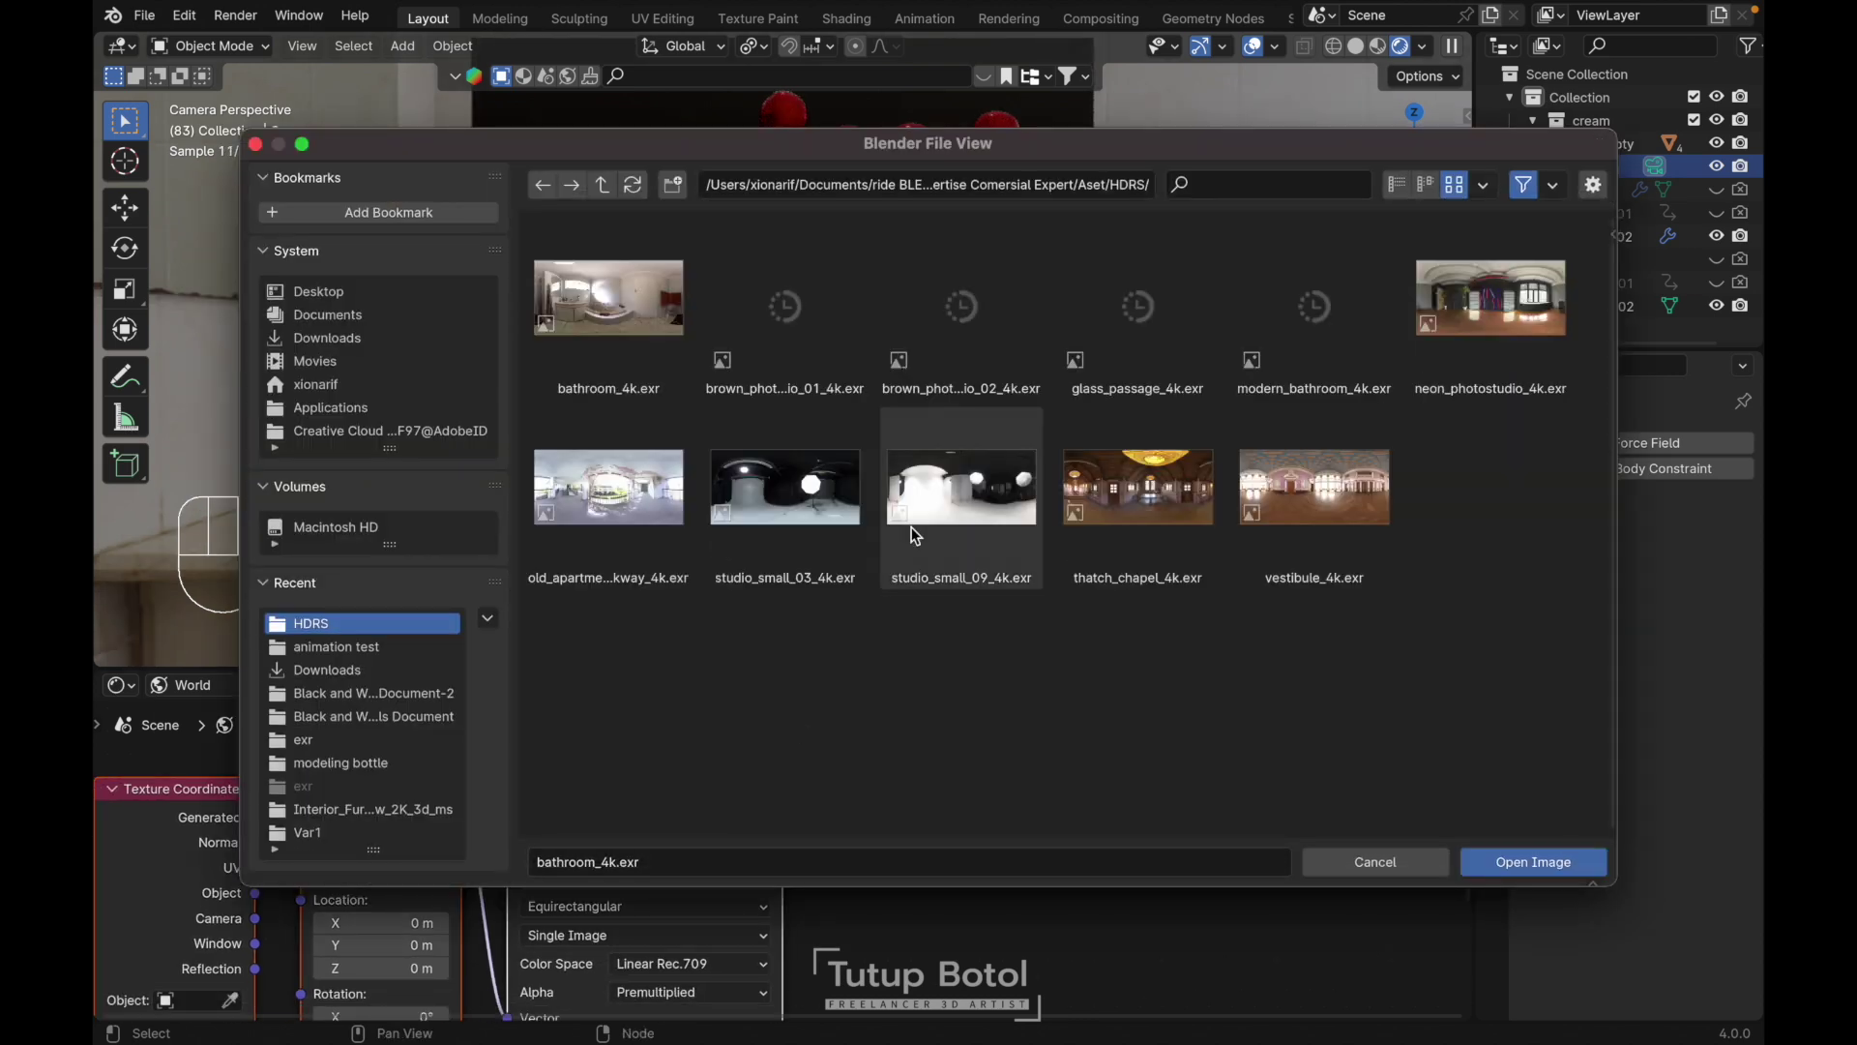
double_click(811, 492)
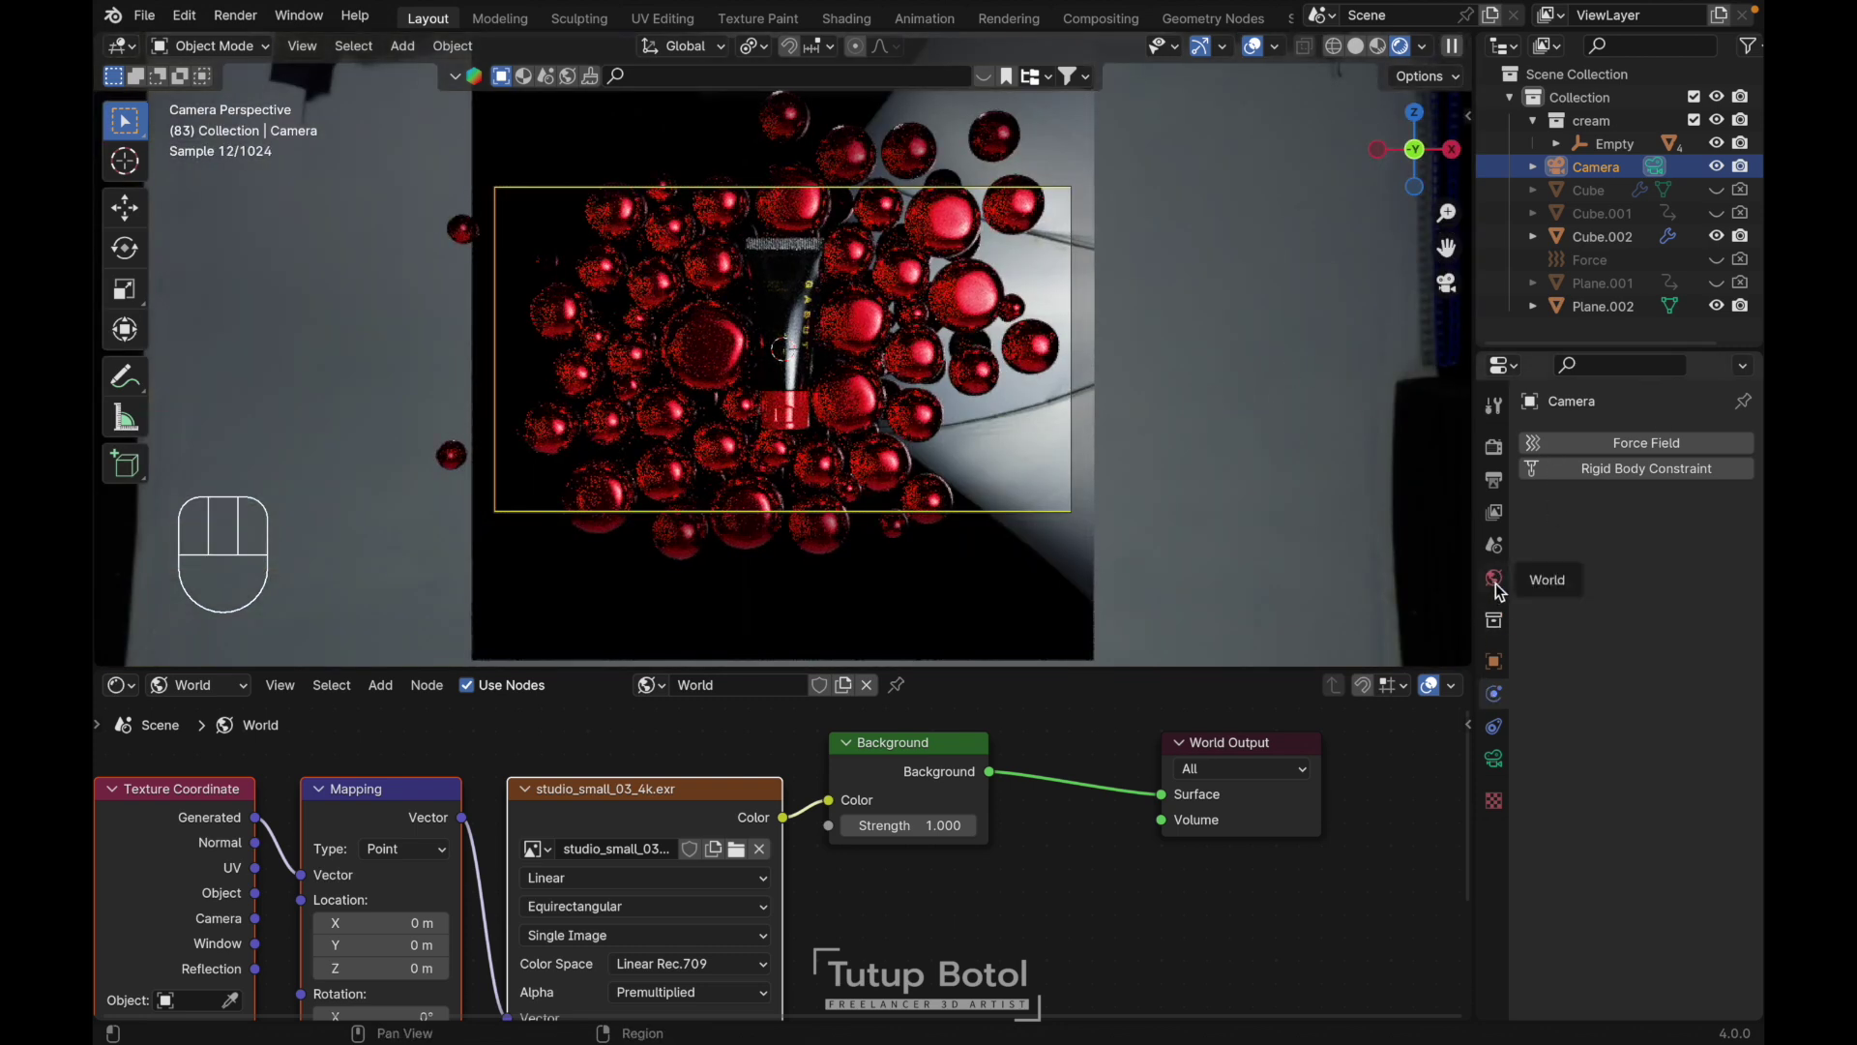
Make the film background transparent in the scene's render settings
left_click(1496, 450)
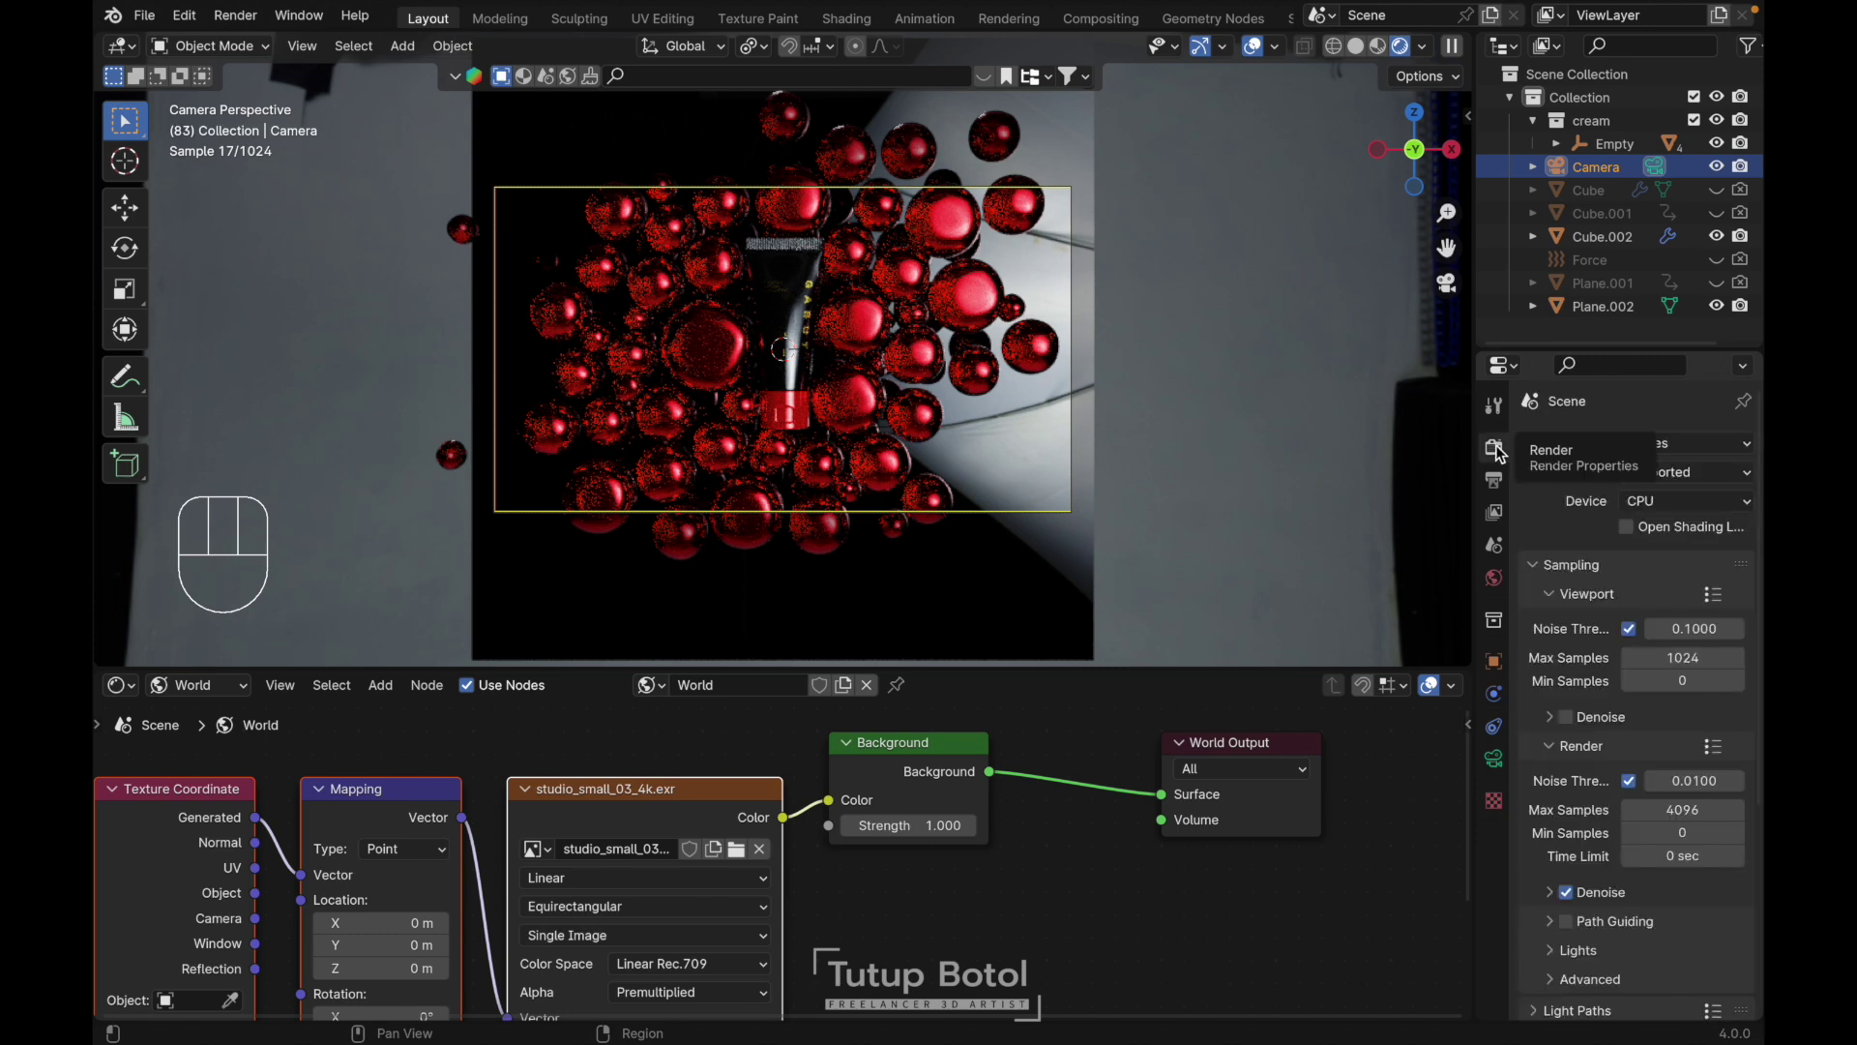
scroll(1548, 609, "down", 8)
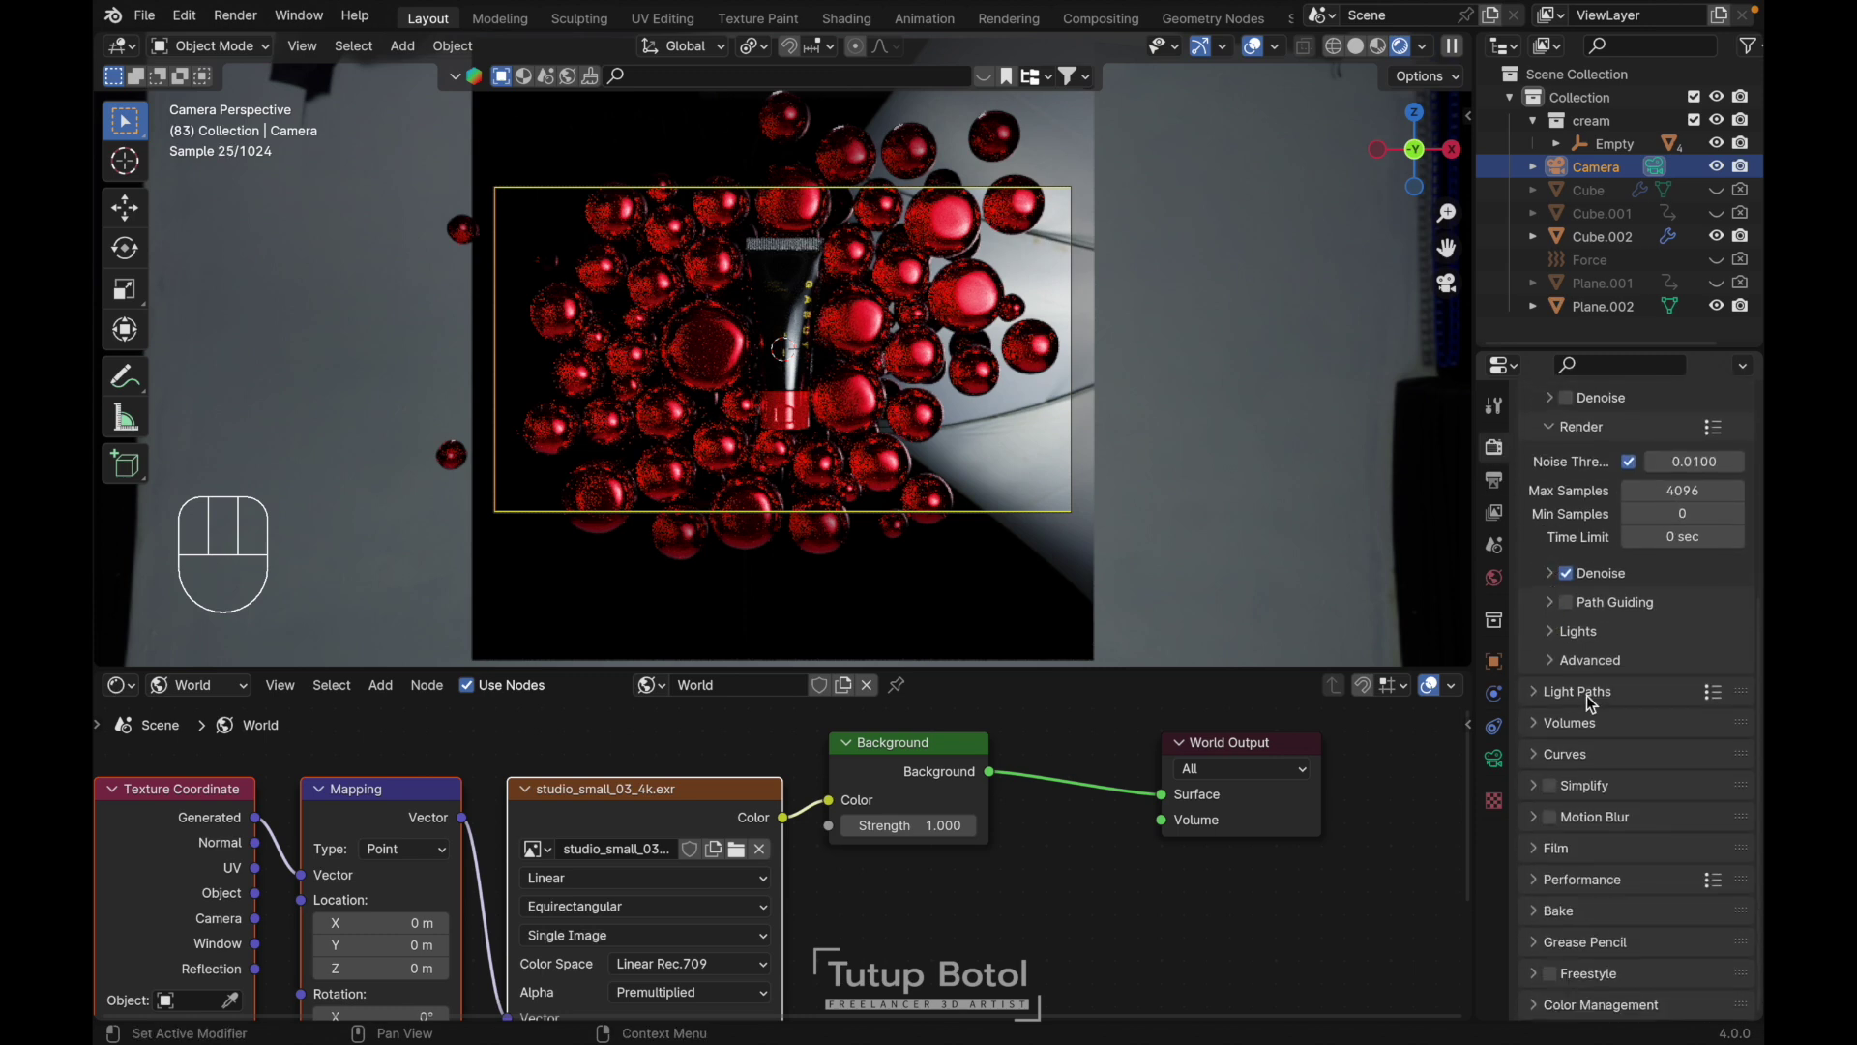
left_click(1540, 848)
scroll(1625, 815, "down", 4)
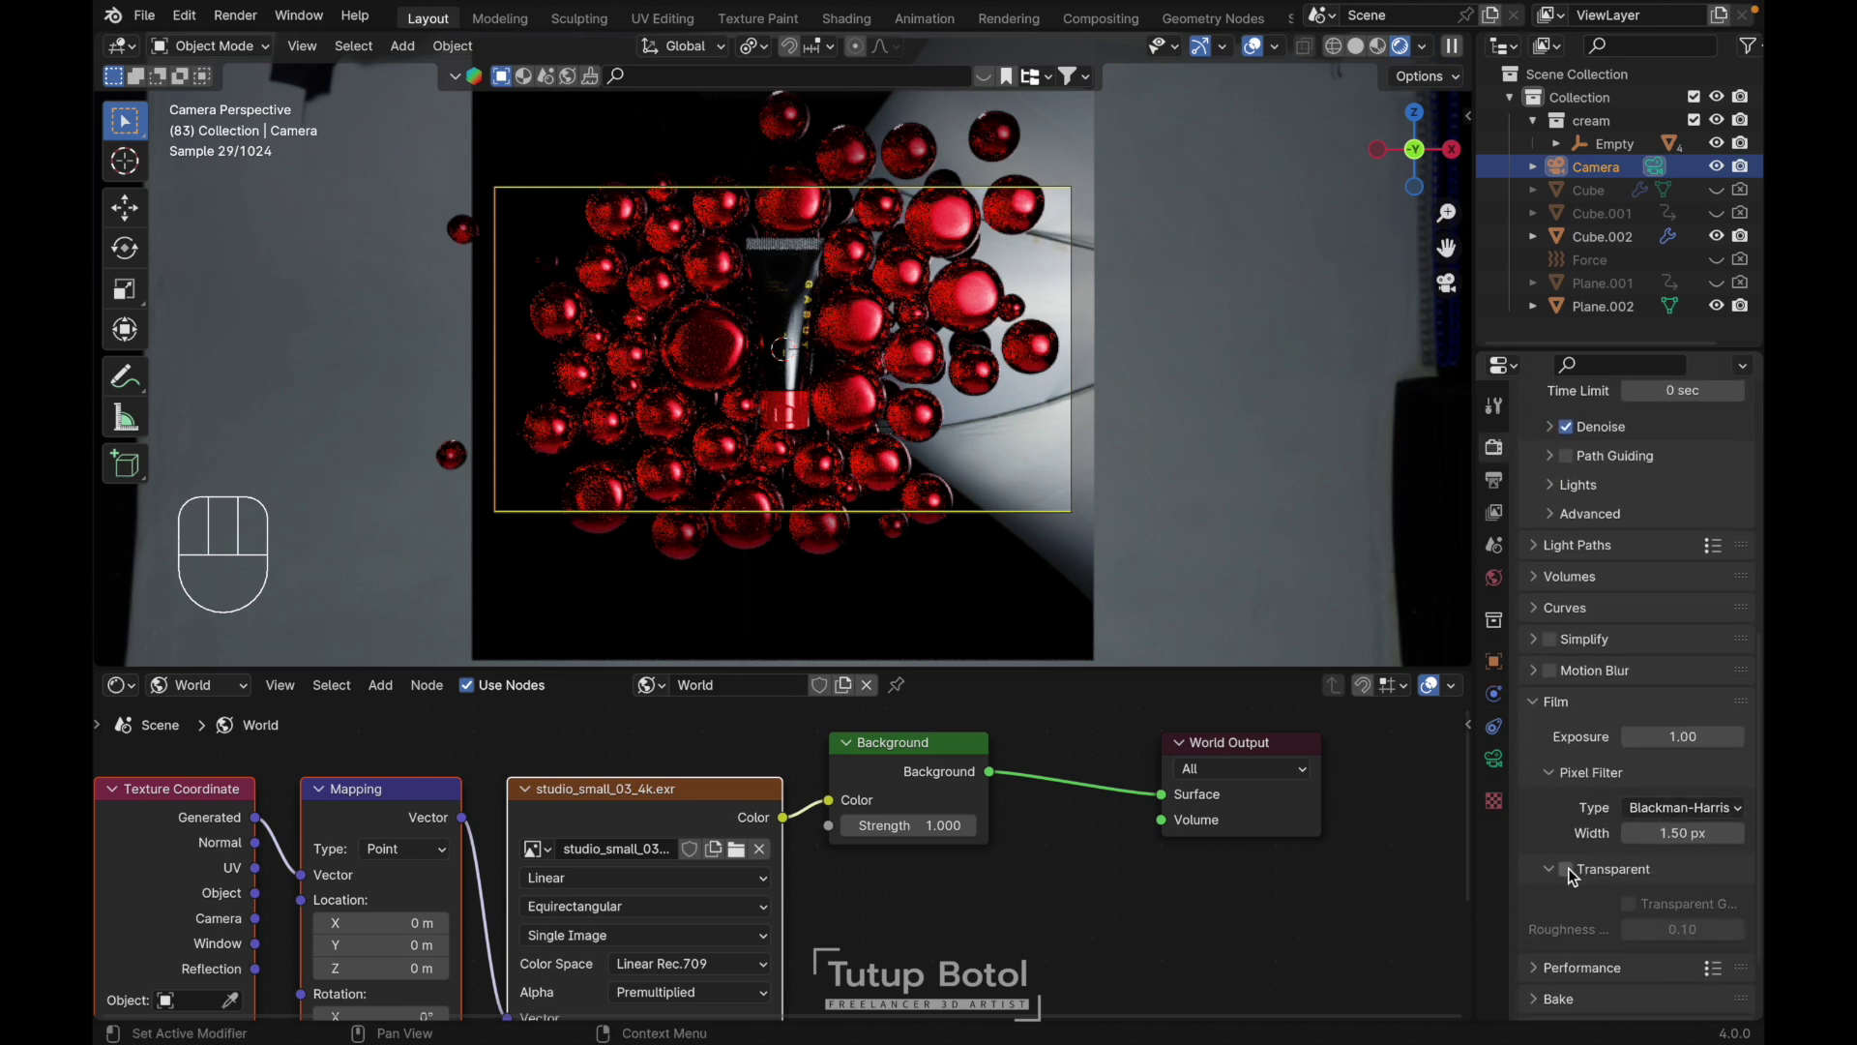
left_click(1565, 869)
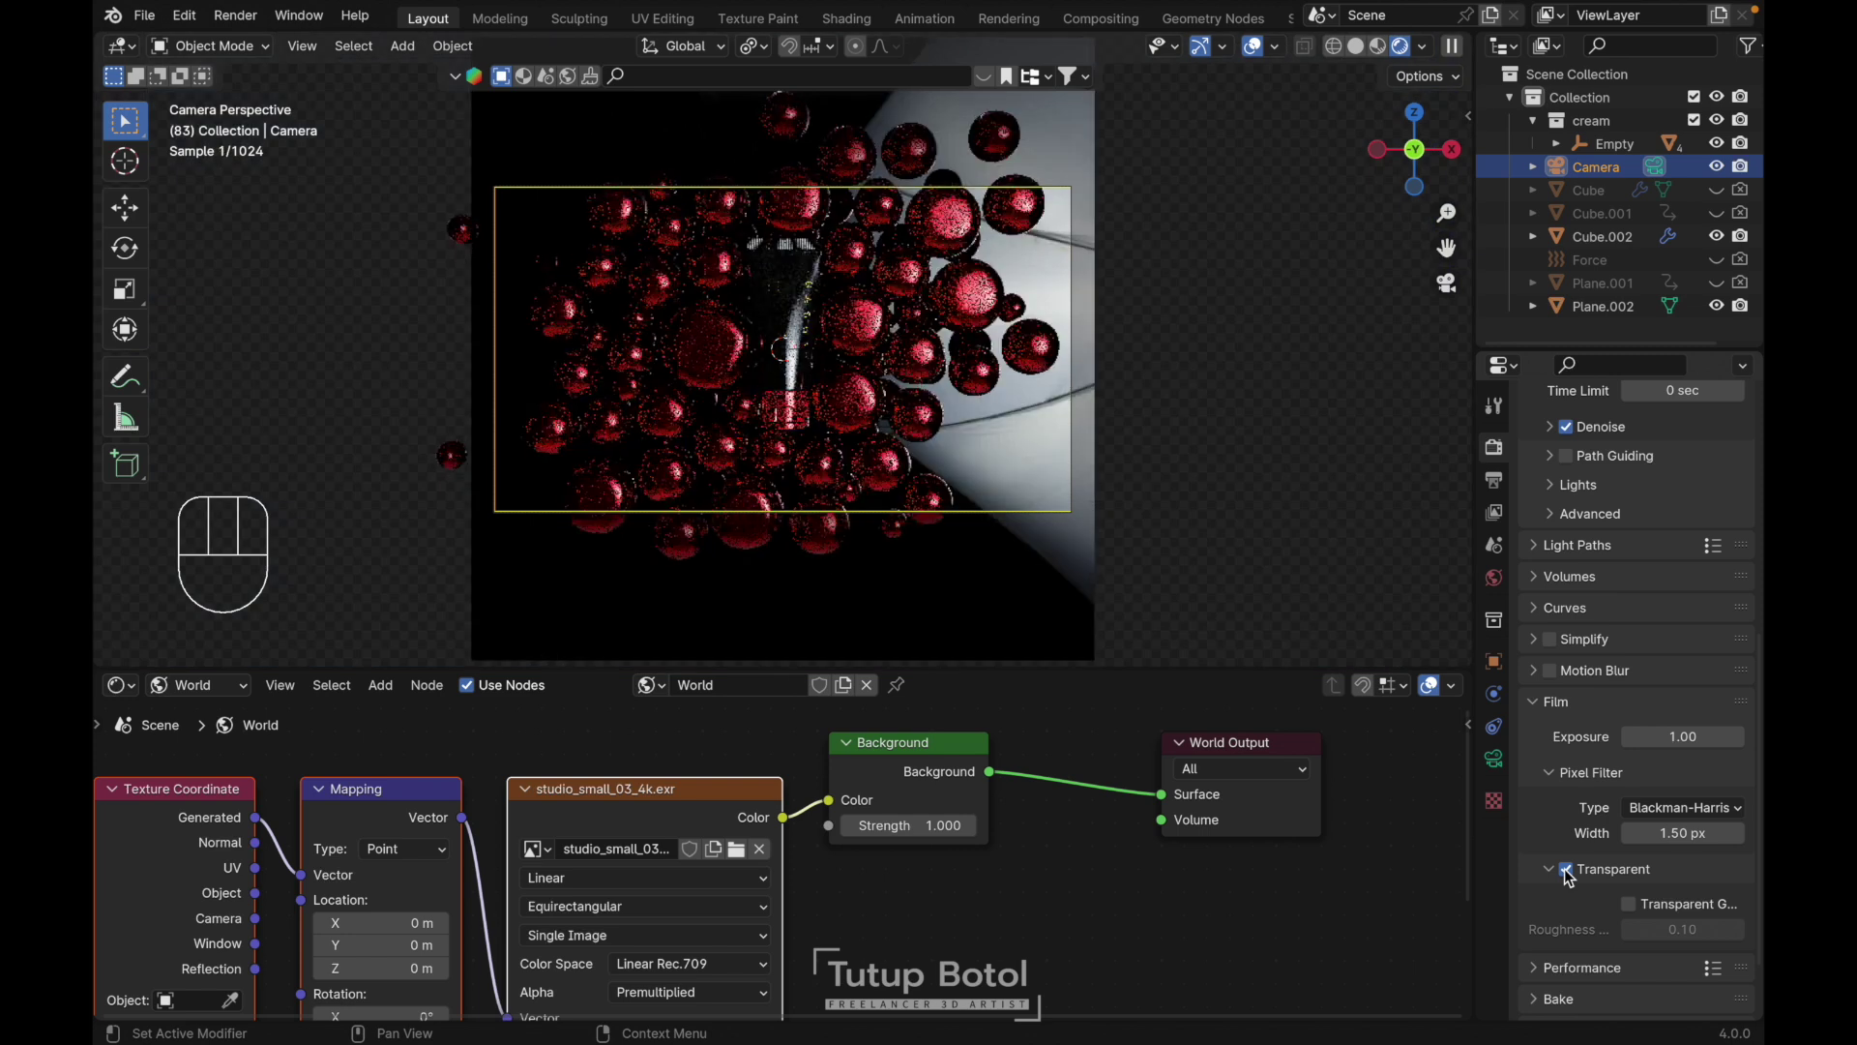
Show the backdrop plane's material nodes and set its roughness to 0.700 and transmission weight to 0.609
left_click(926, 572)
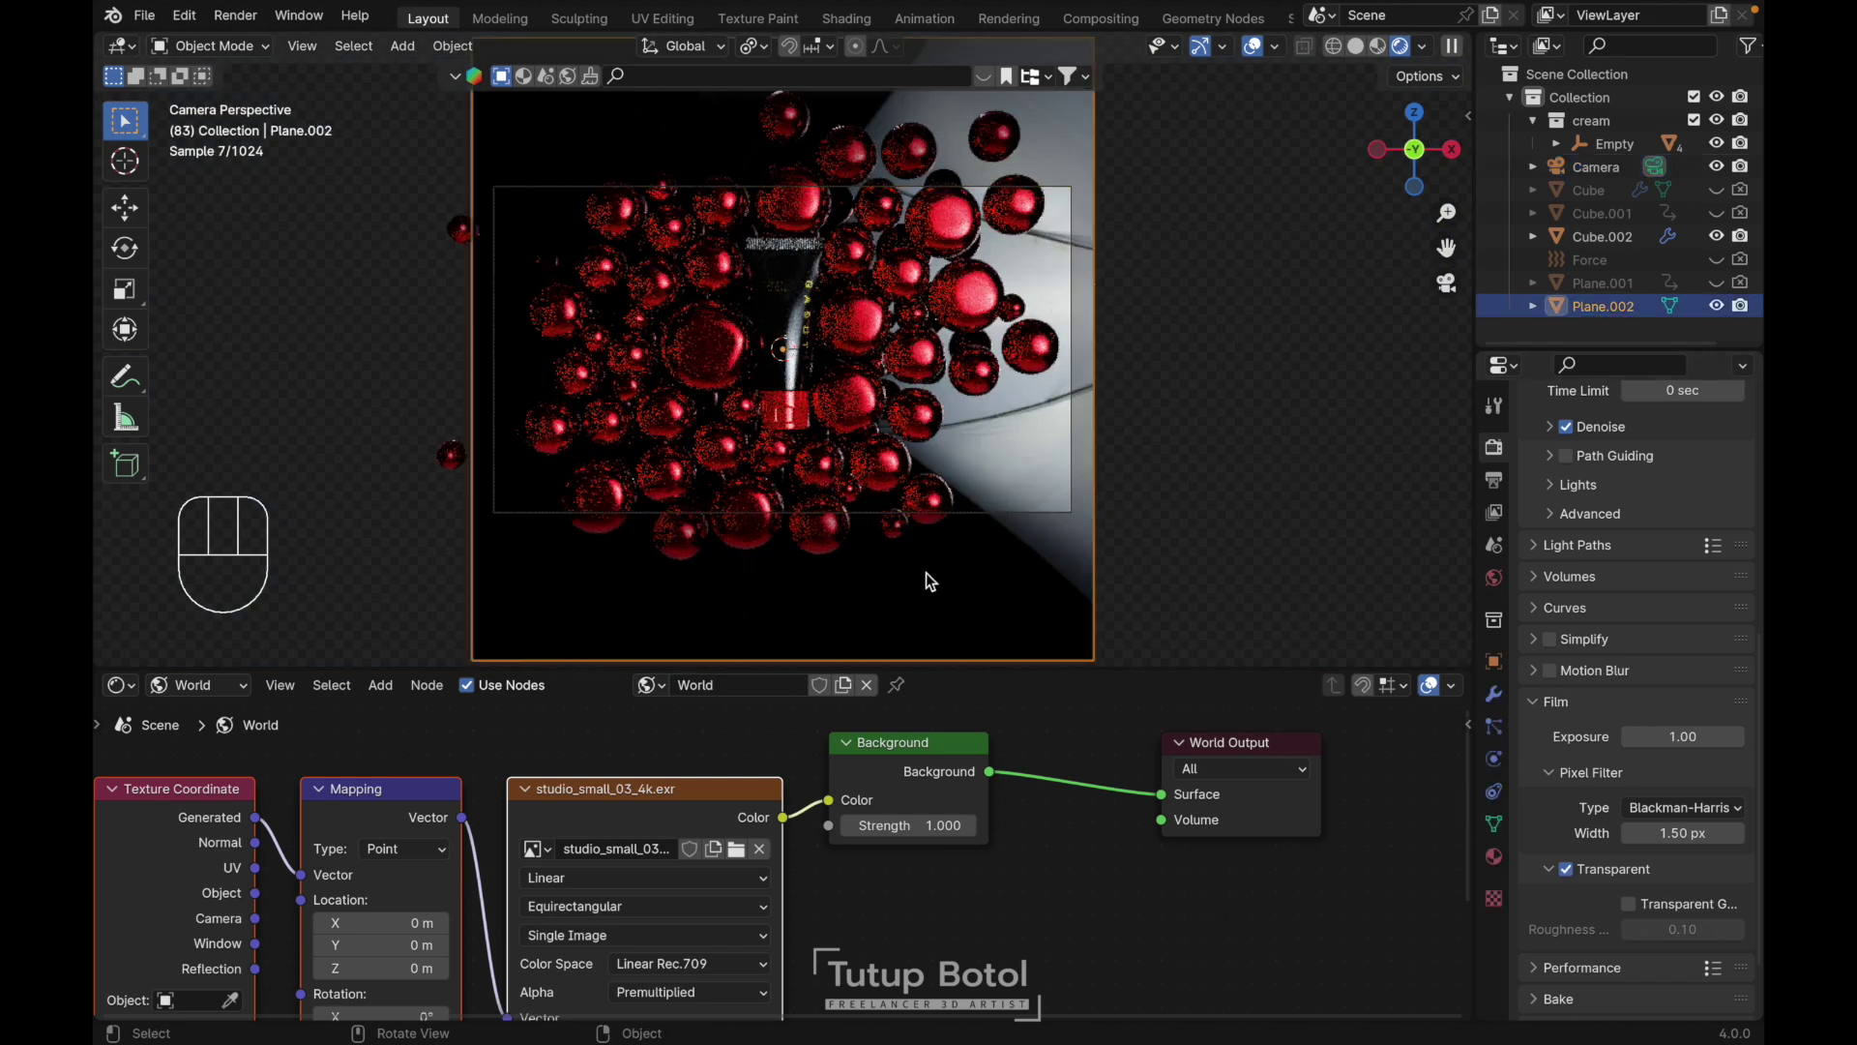
left_click(223, 688)
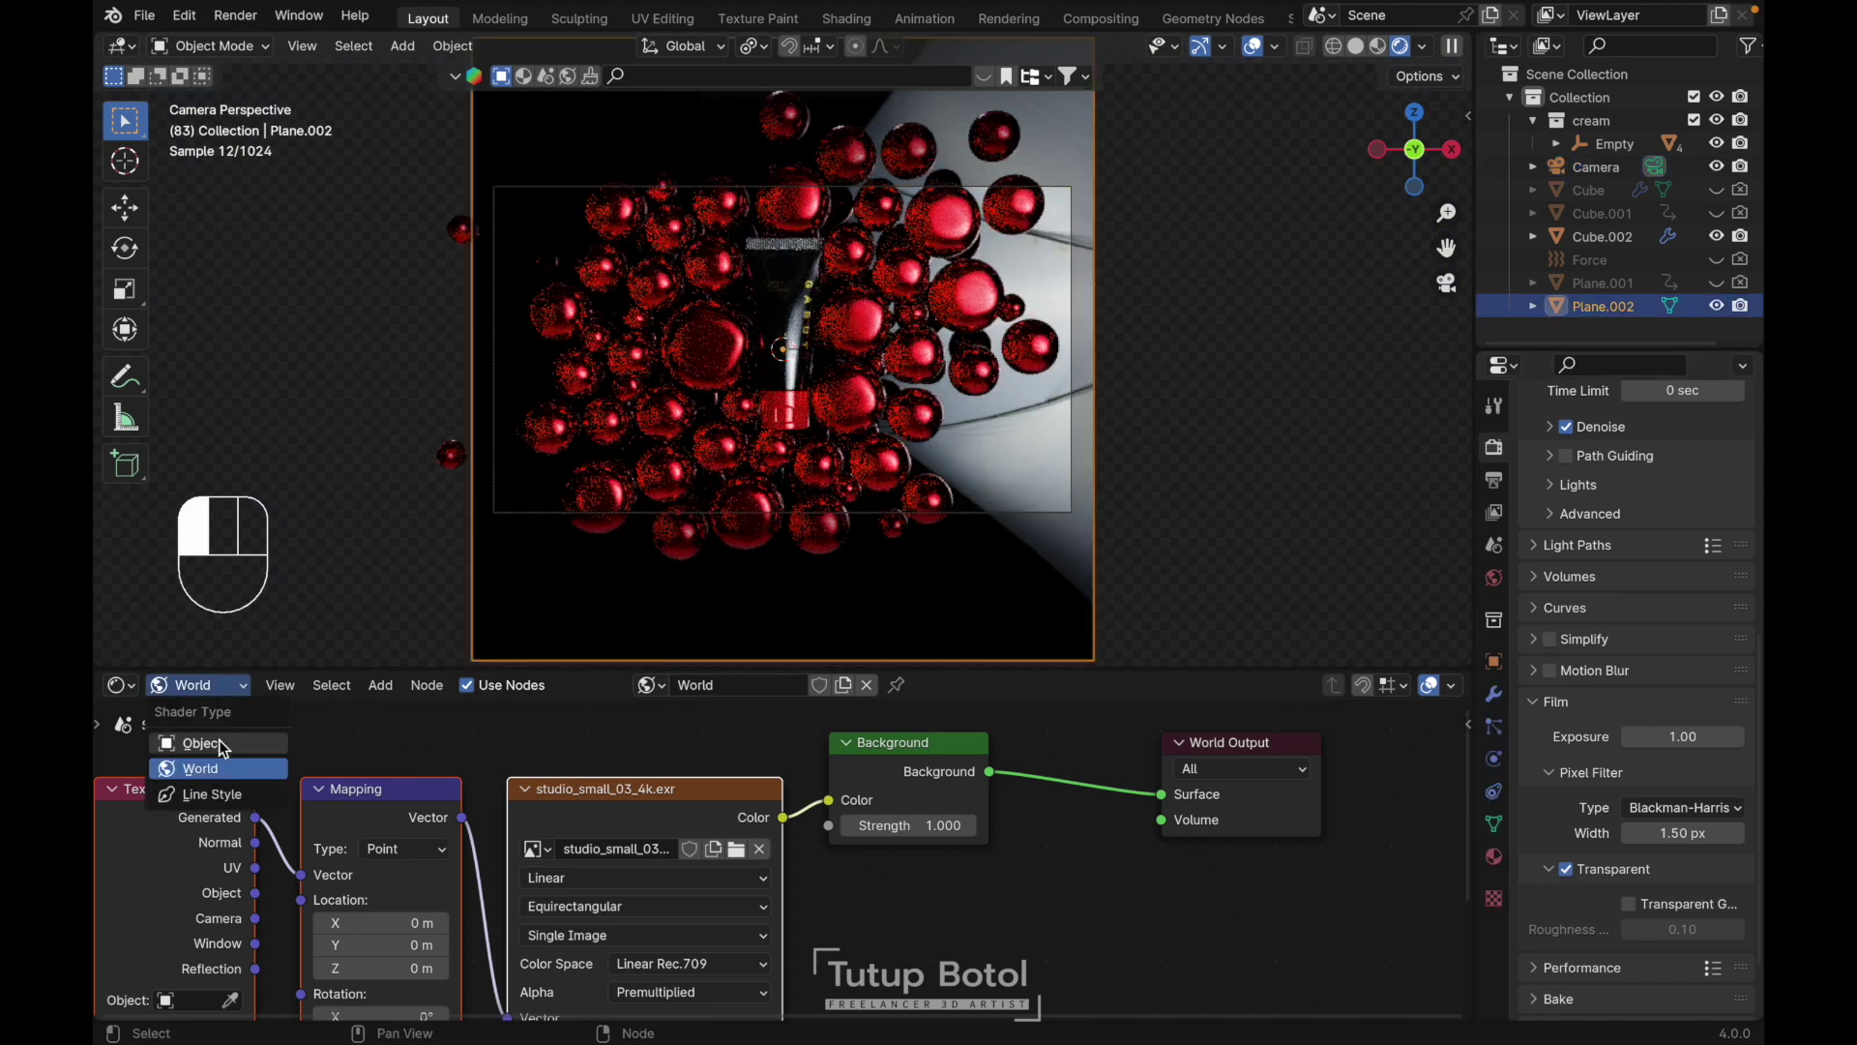
left_click(218, 739)
scroll(902, 861, "down", 3)
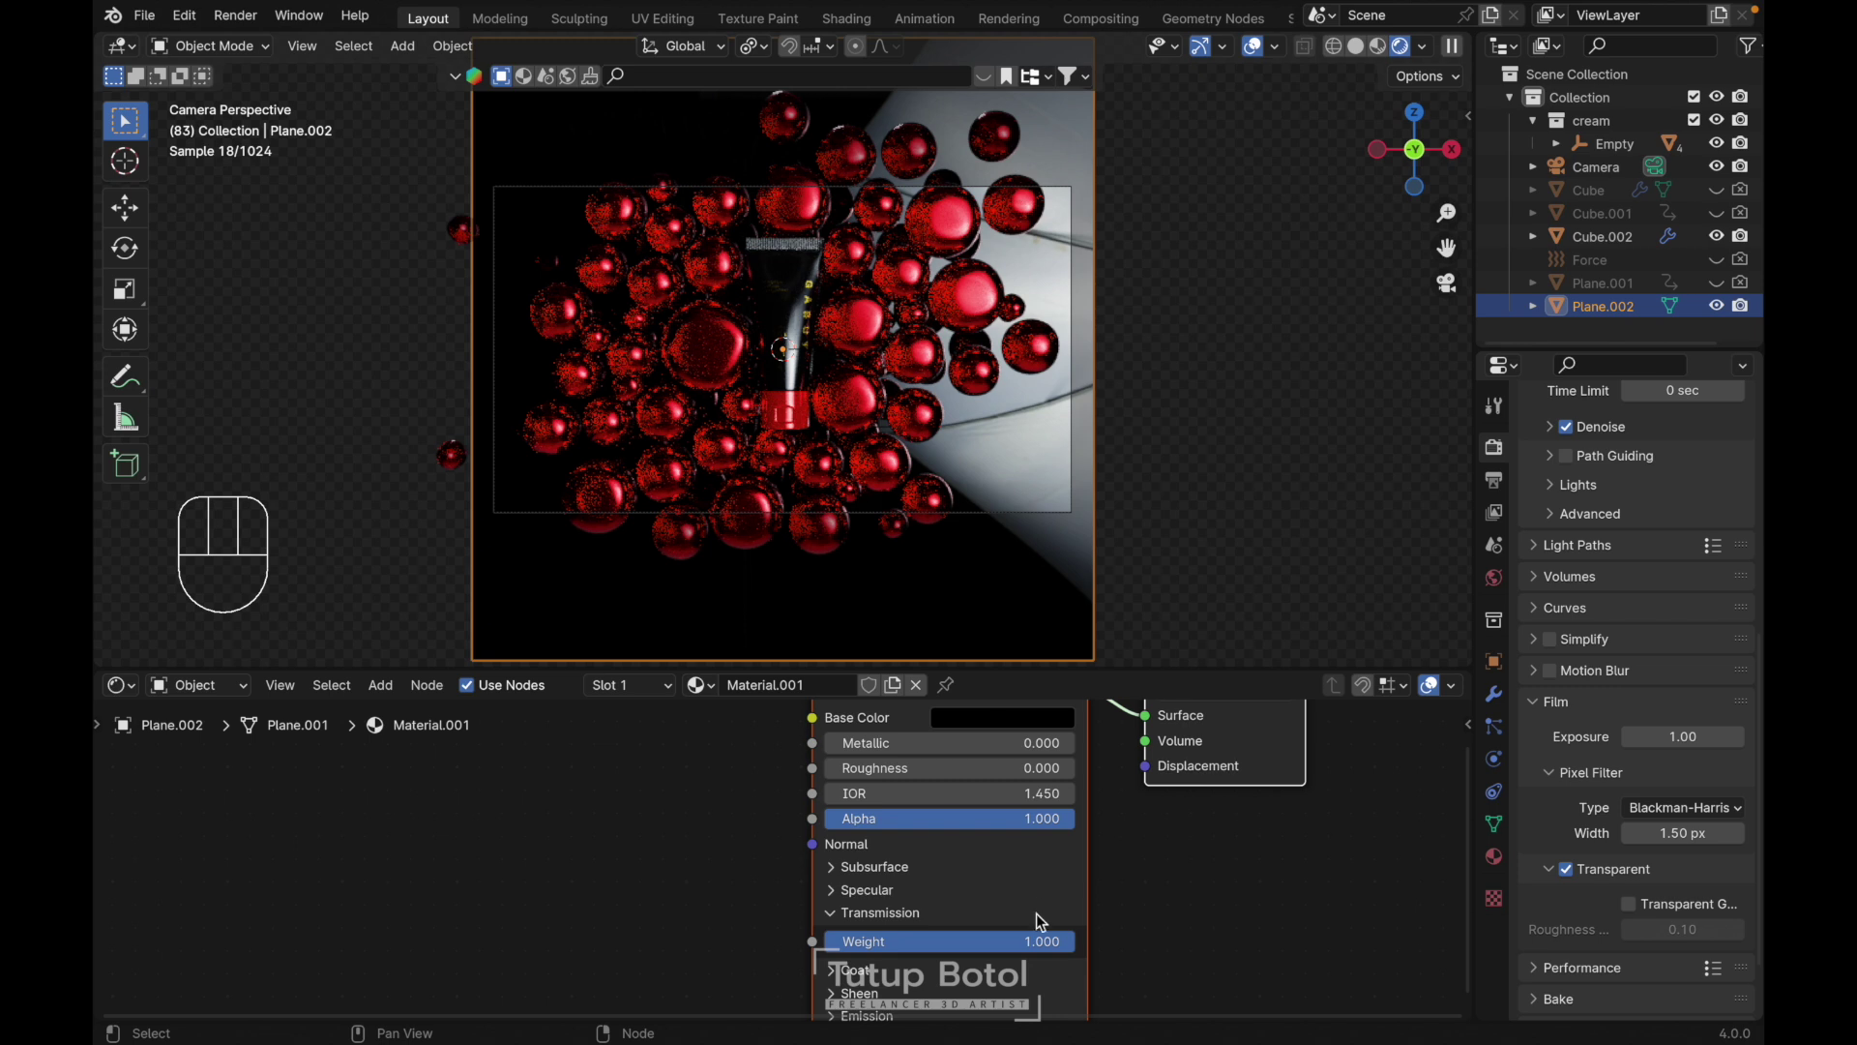
left_click_drag(851, 769, 1000, 768)
left_click_drag(1015, 953, 860, 942)
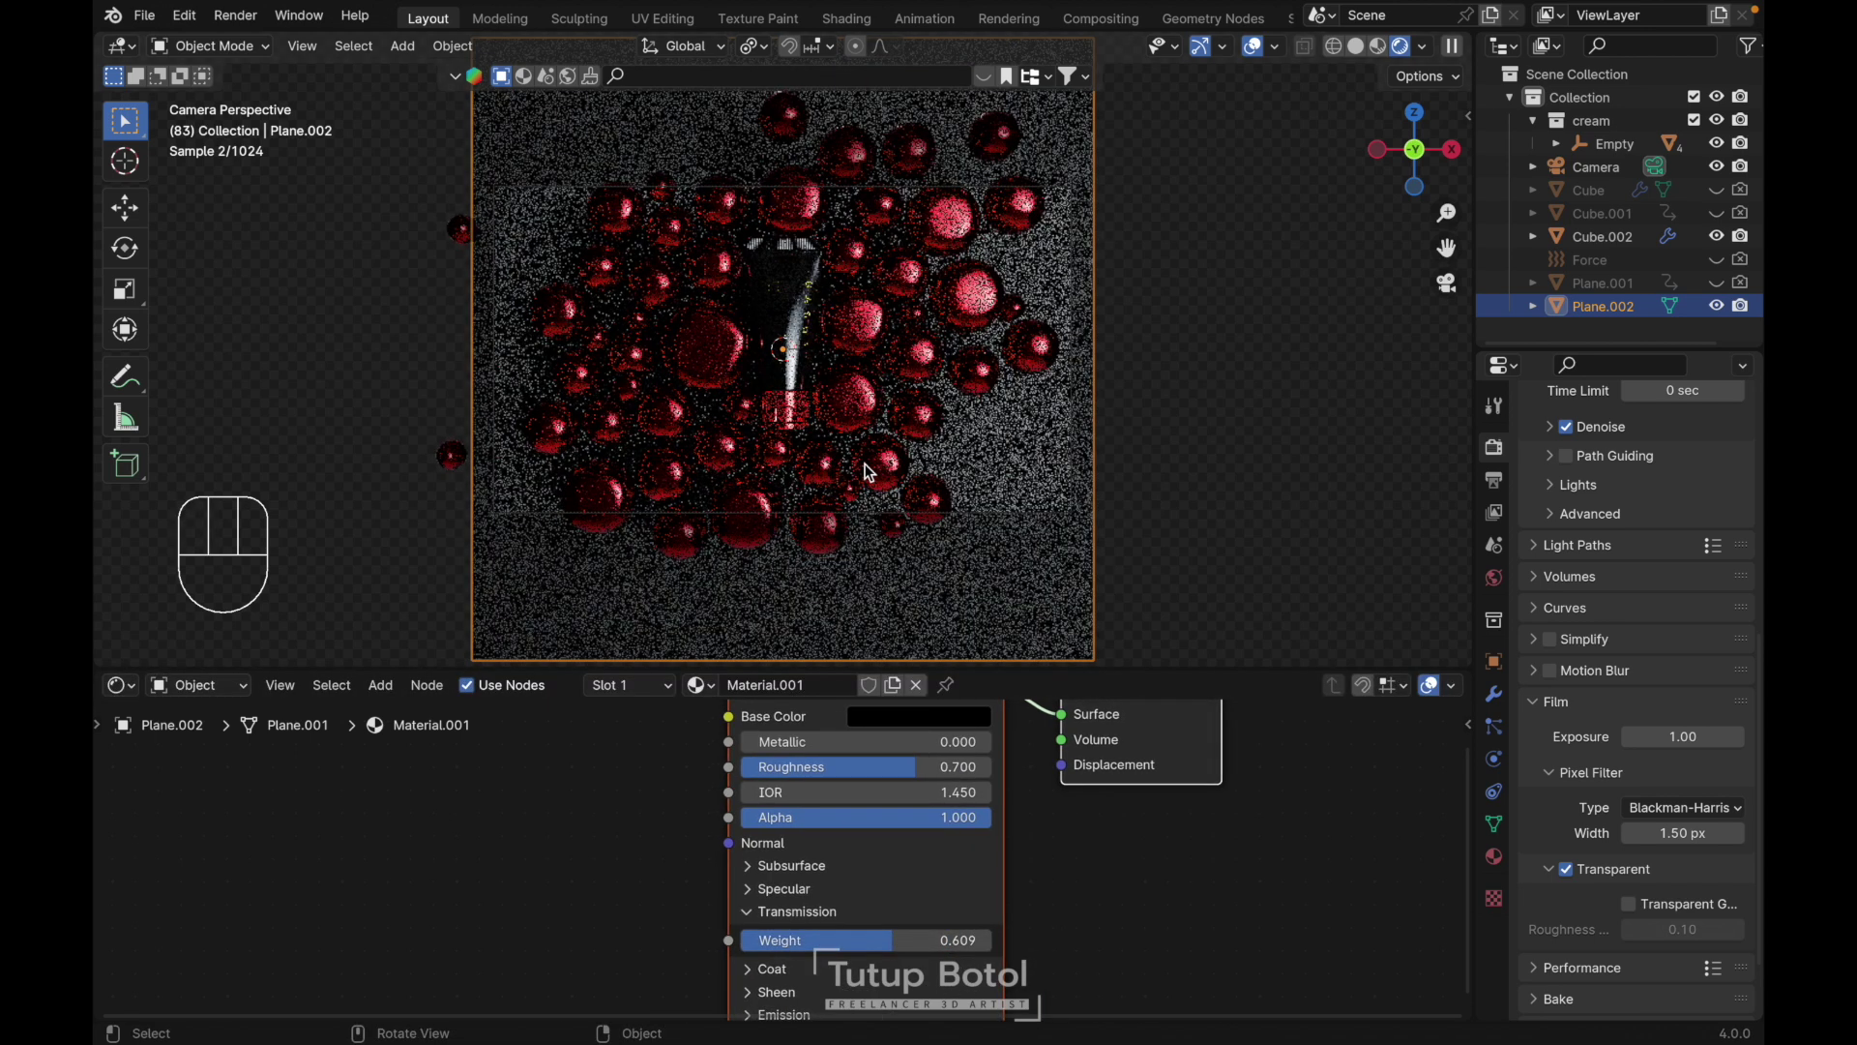
Return to the camera view and draw a render region enclosing the camera frame
middle_click_drag(869, 472, 542, 213)
key("grave")
left_click(461, 143)
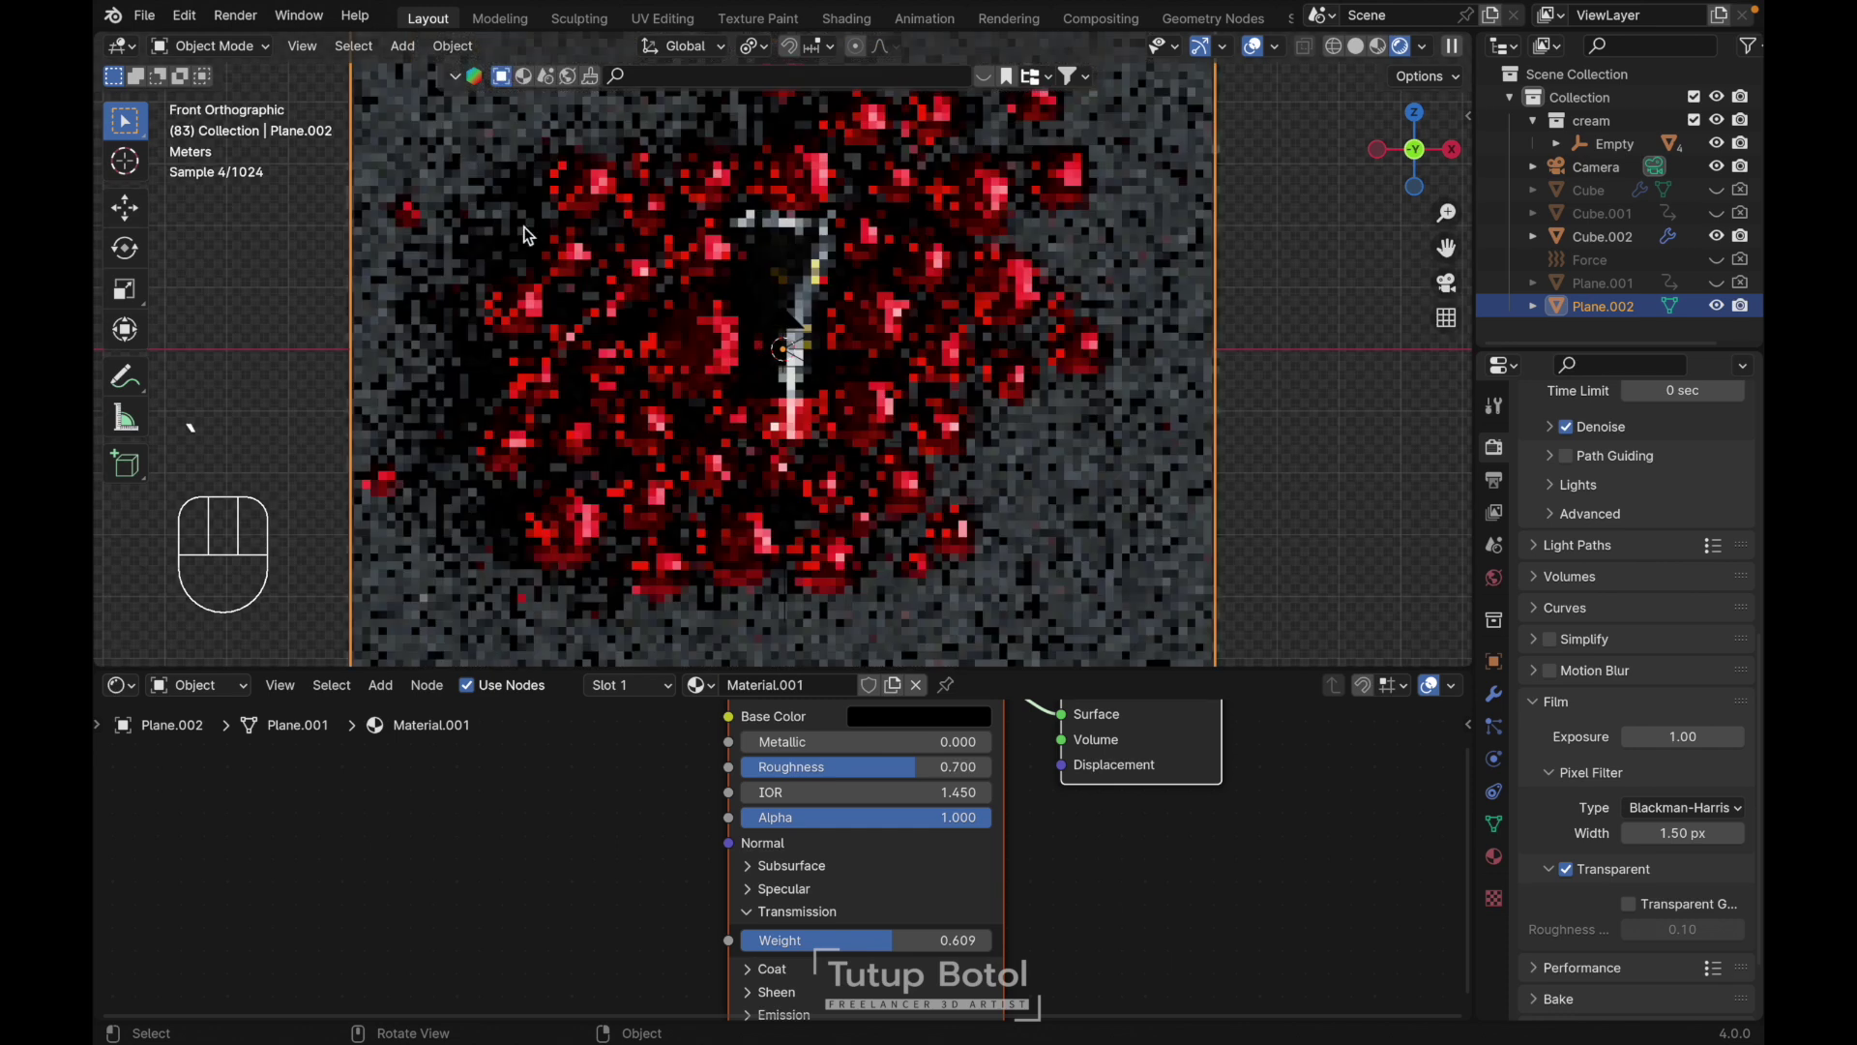
key("grave")
left_click(481, 259)
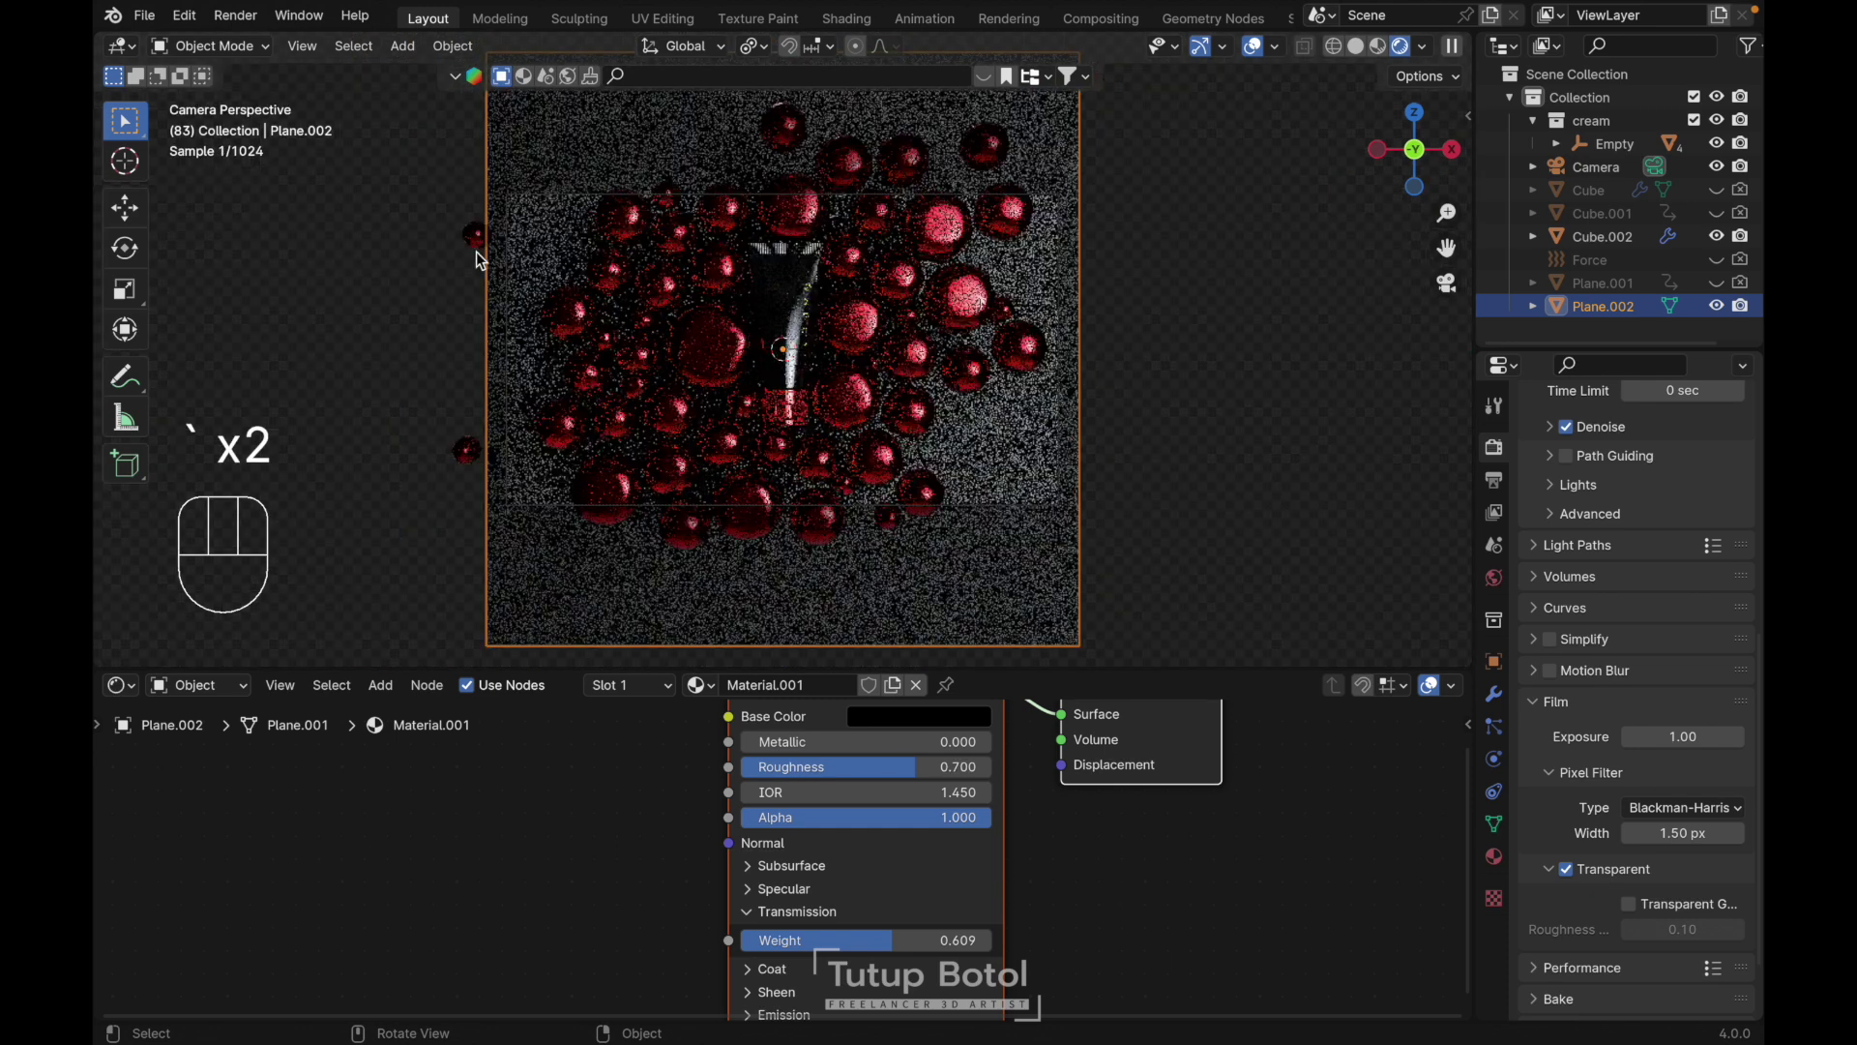
key("ctrl+b")
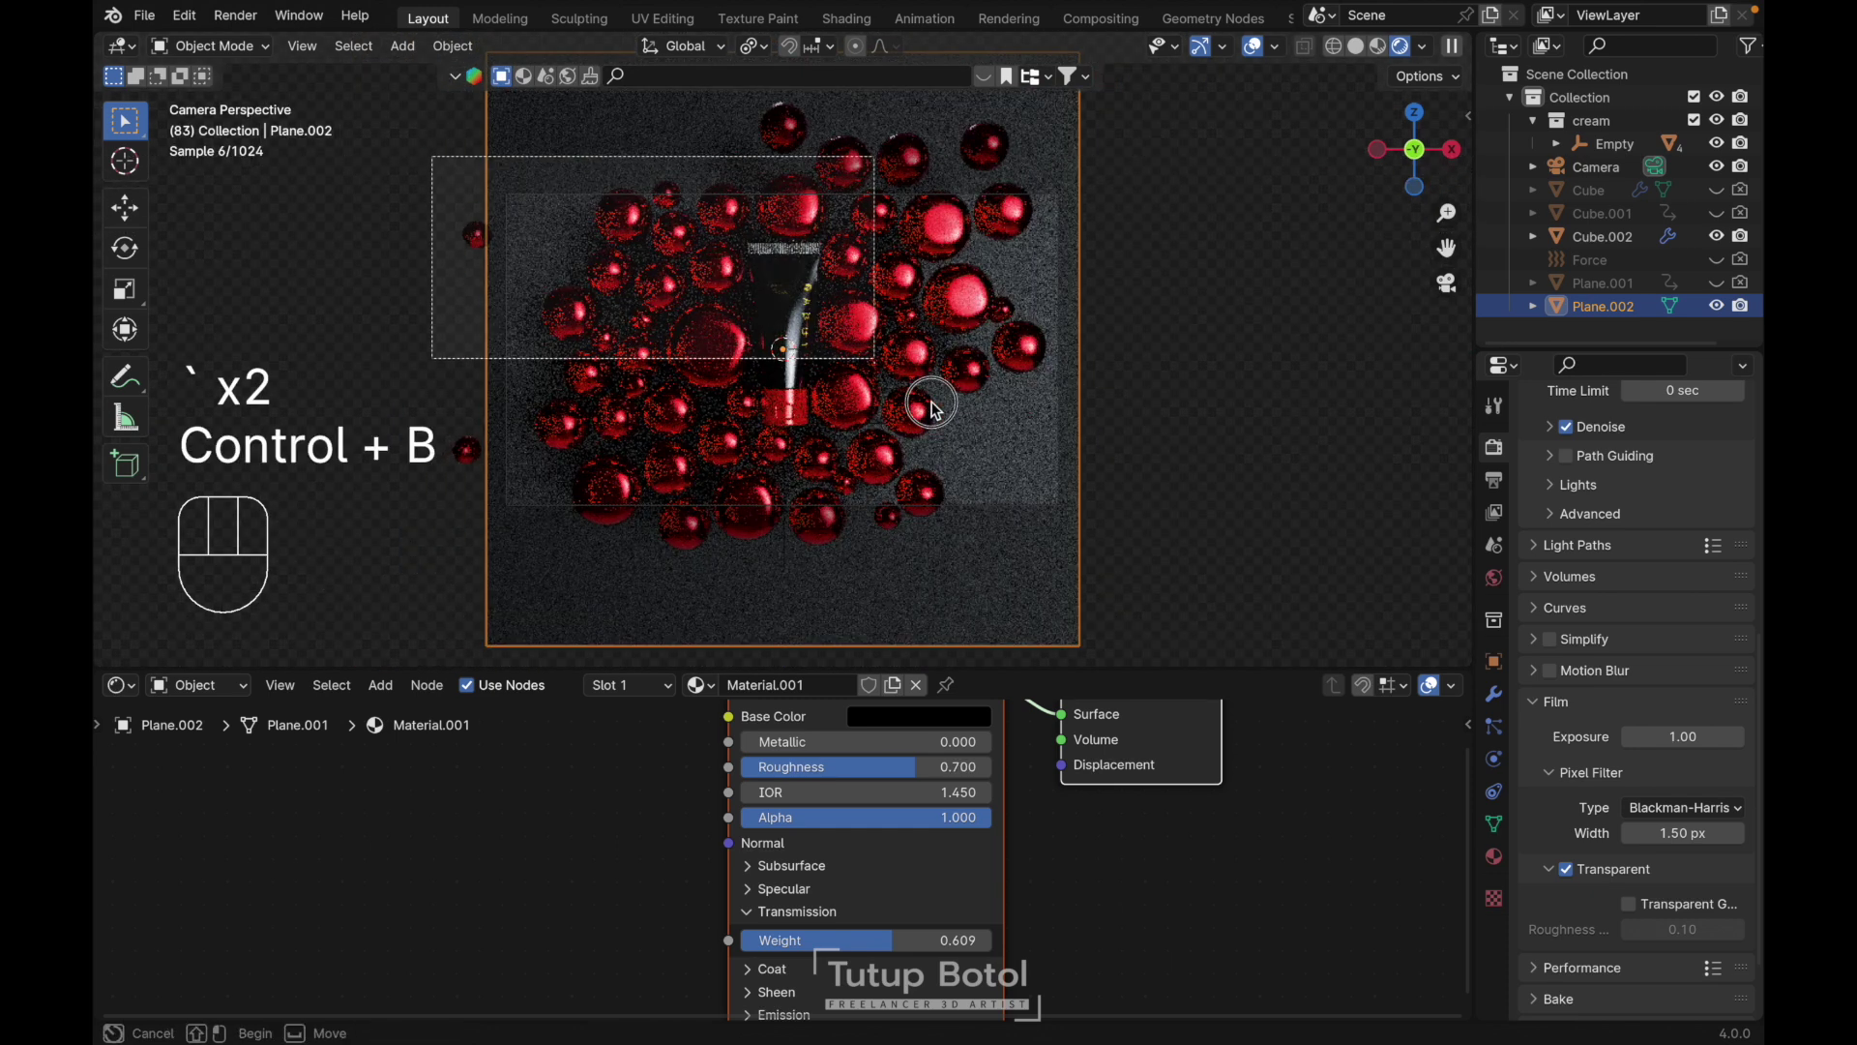
left_click_drag(931, 407, 1116, 542)
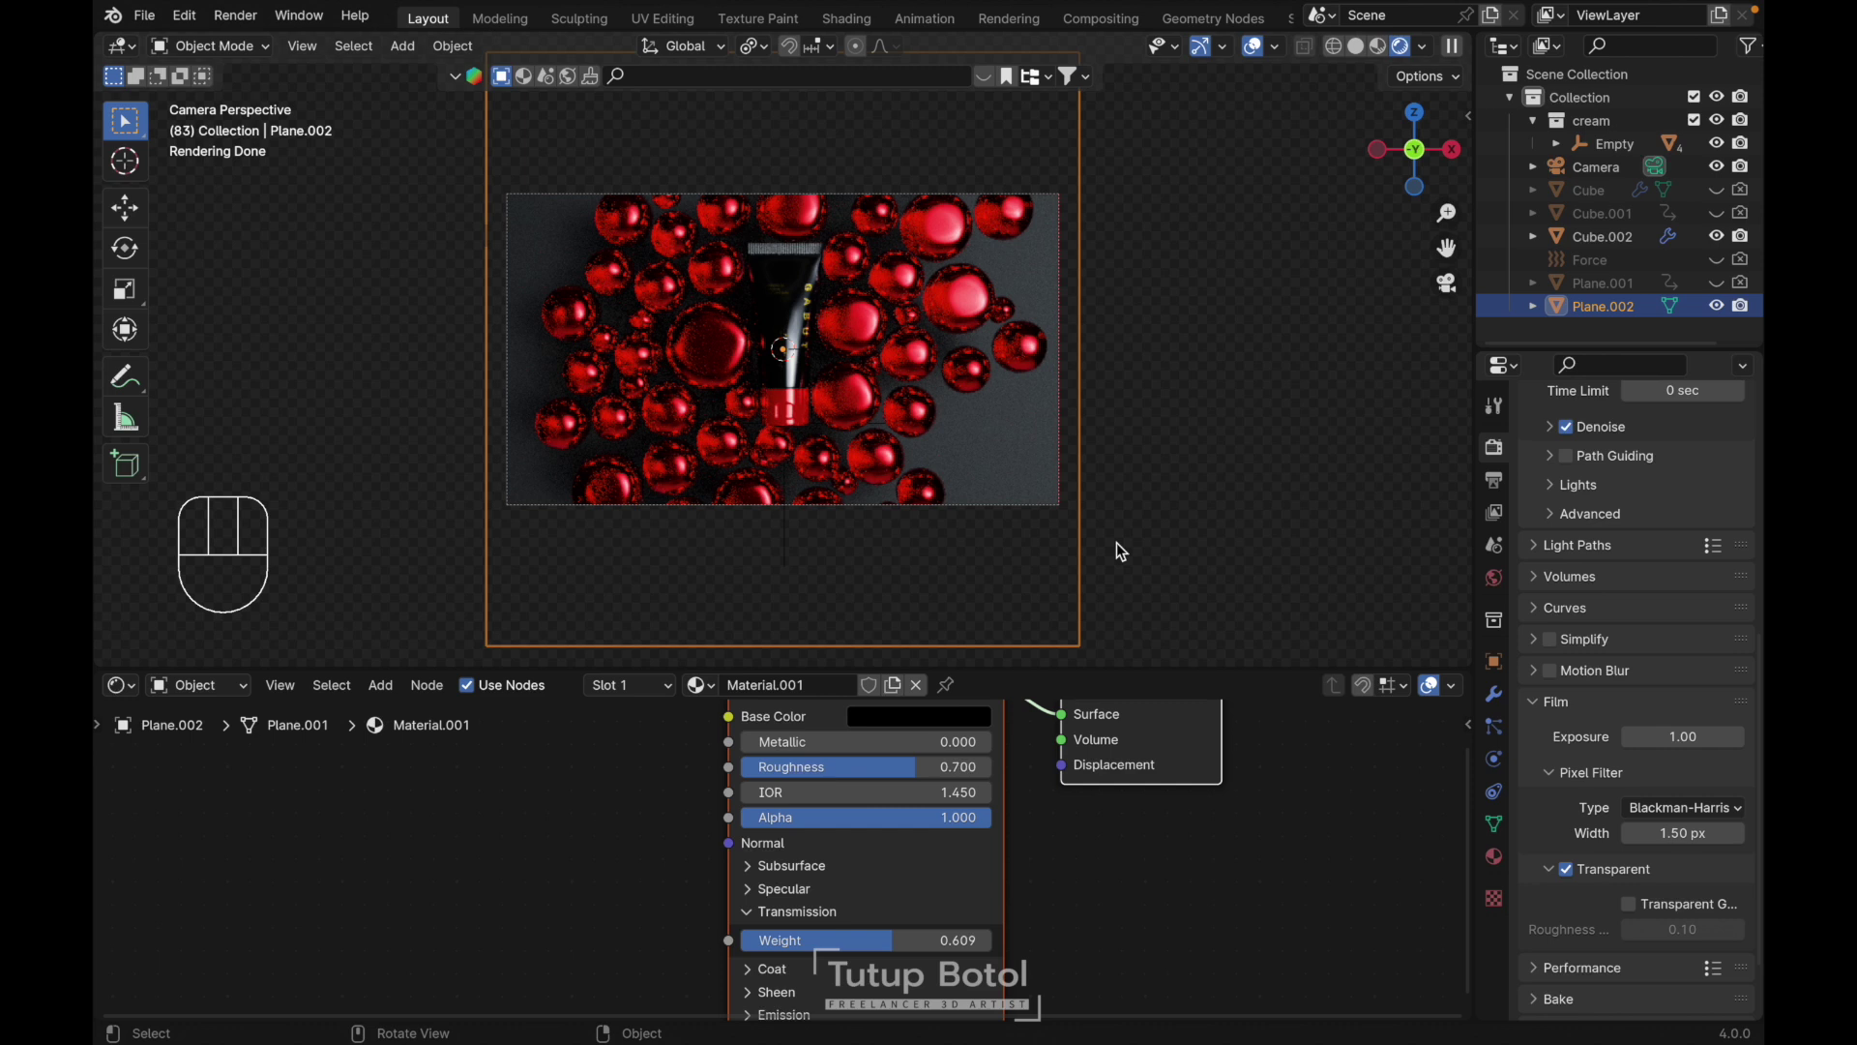
key("shift+super+5")
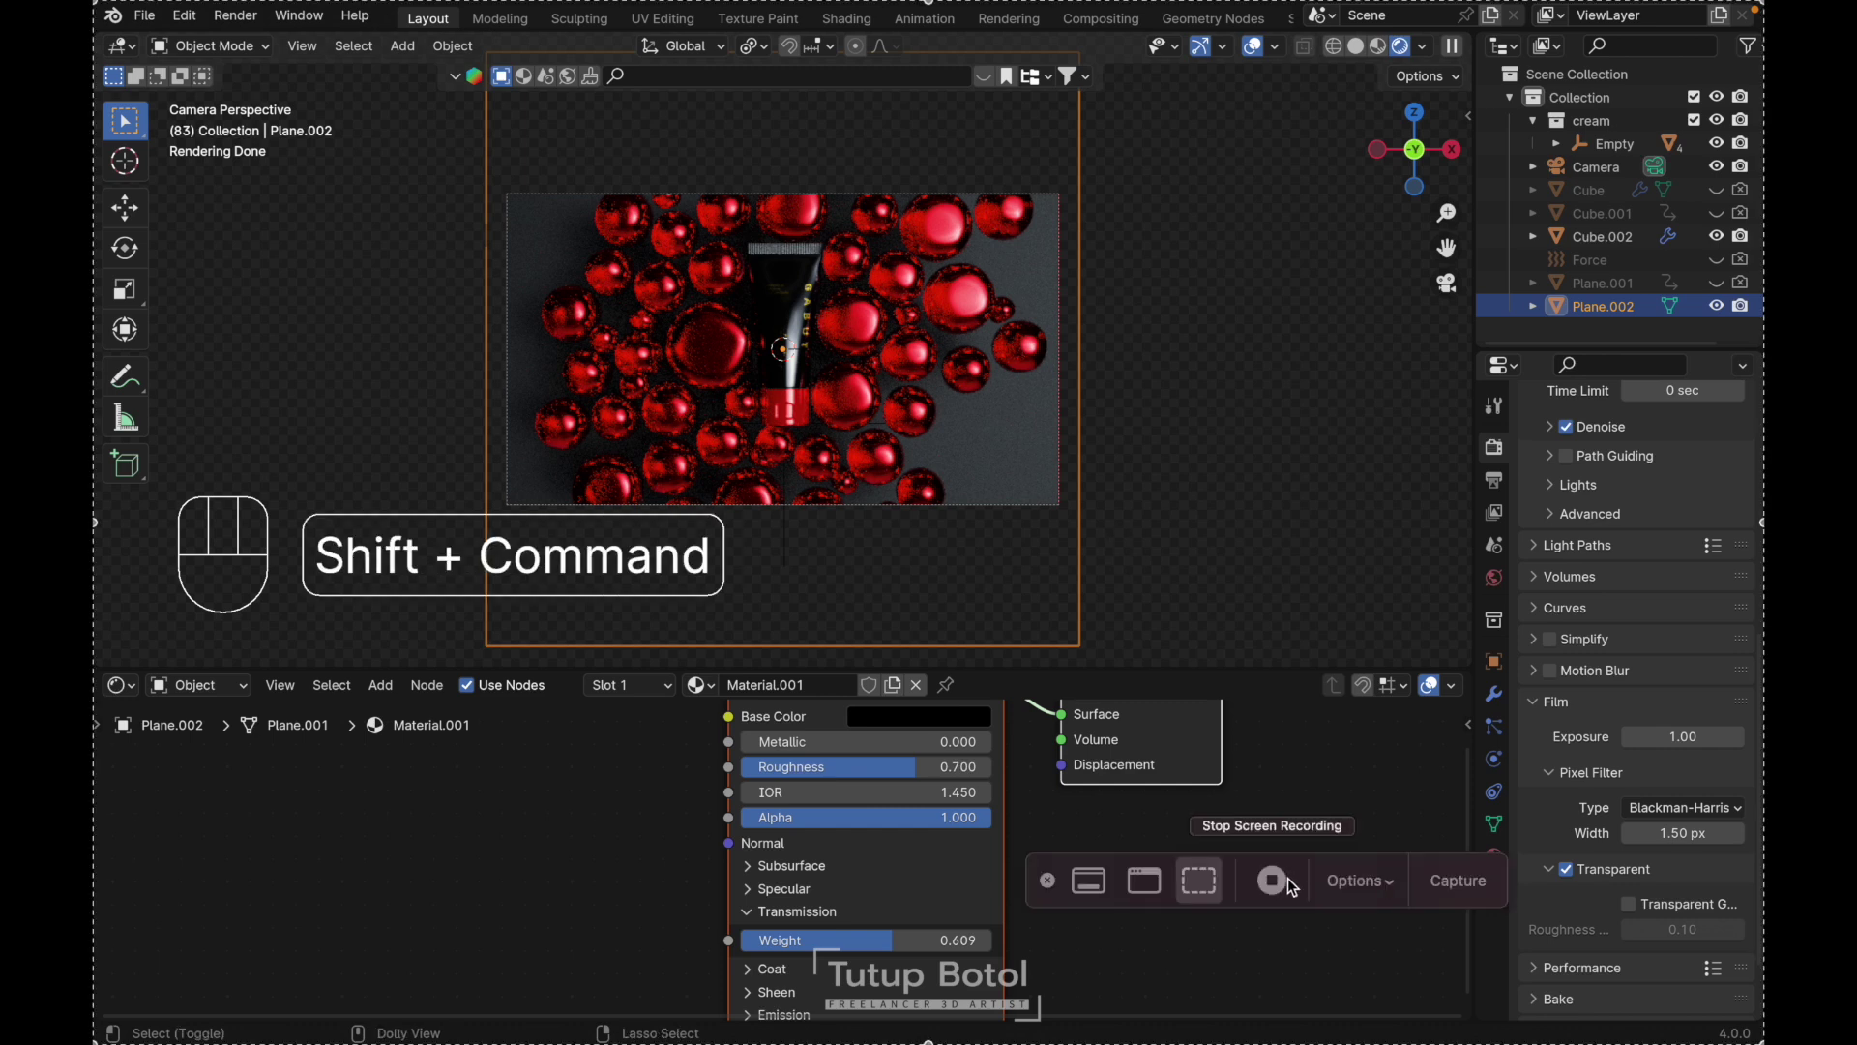